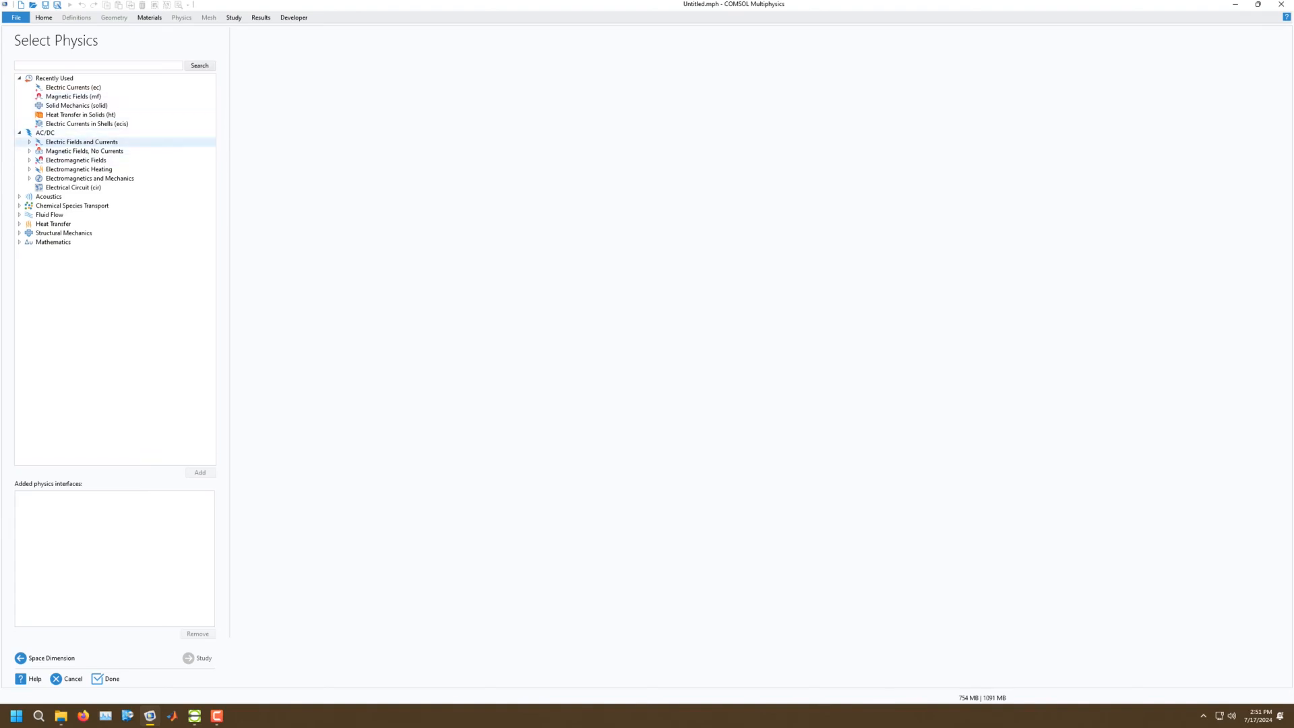
# Add the Electric Currents (ec) and Electric Currents in Shells physics interfaces from the AC/DC Electric Fields and Currents branch.
pyautogui.click(82, 141)
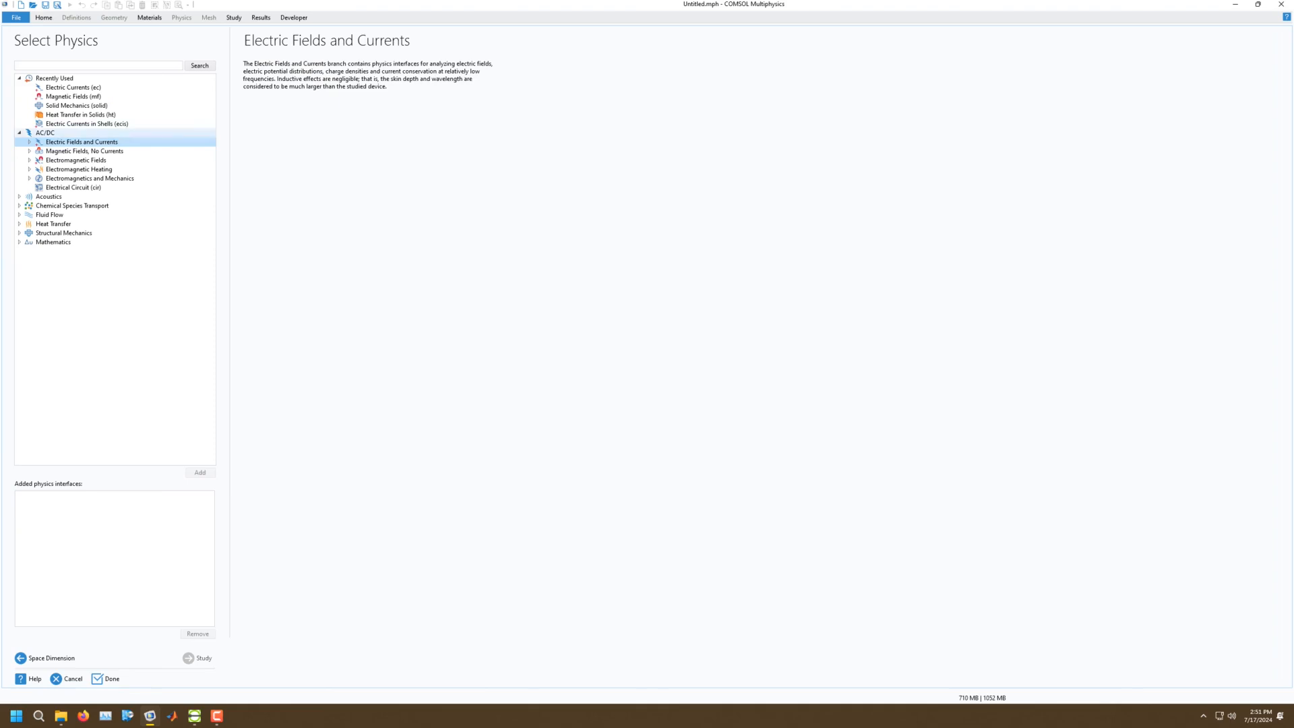
pyautogui.keyDown('ctrl'); pyautogui.click(86, 123); pyautogui.keyUp('ctrl')
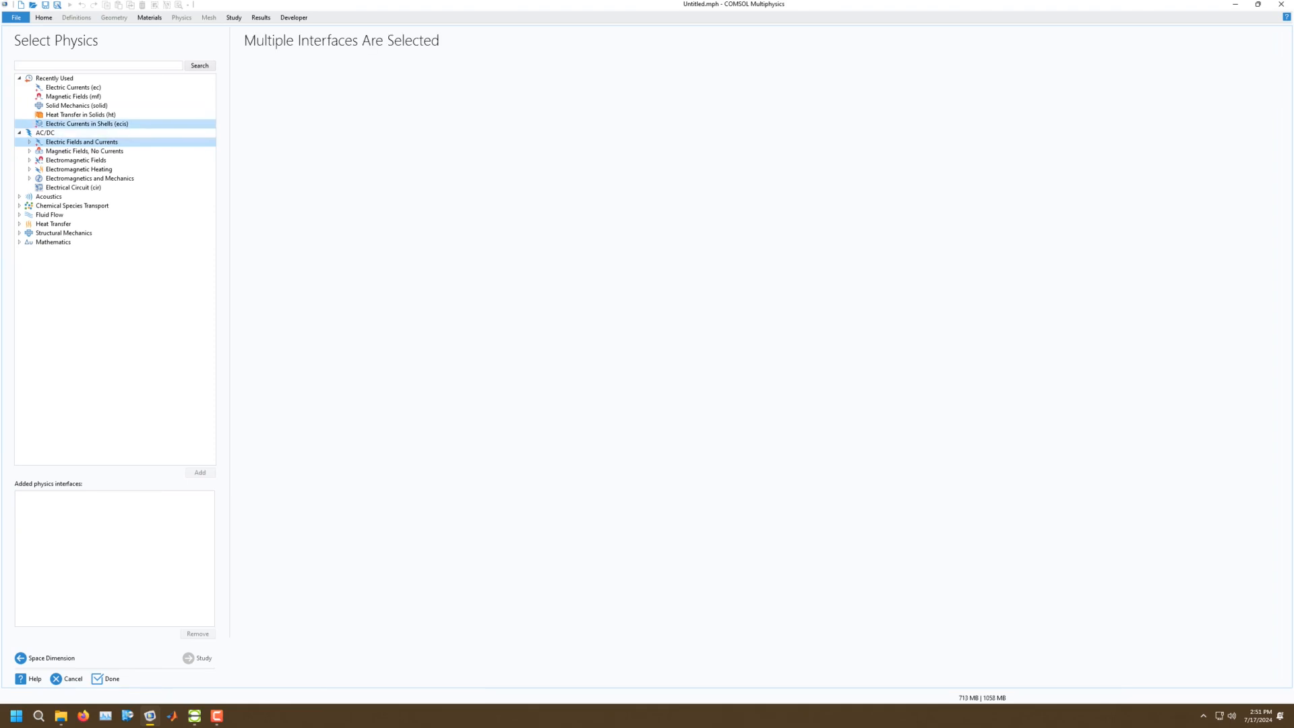
pyautogui.click(87, 124)
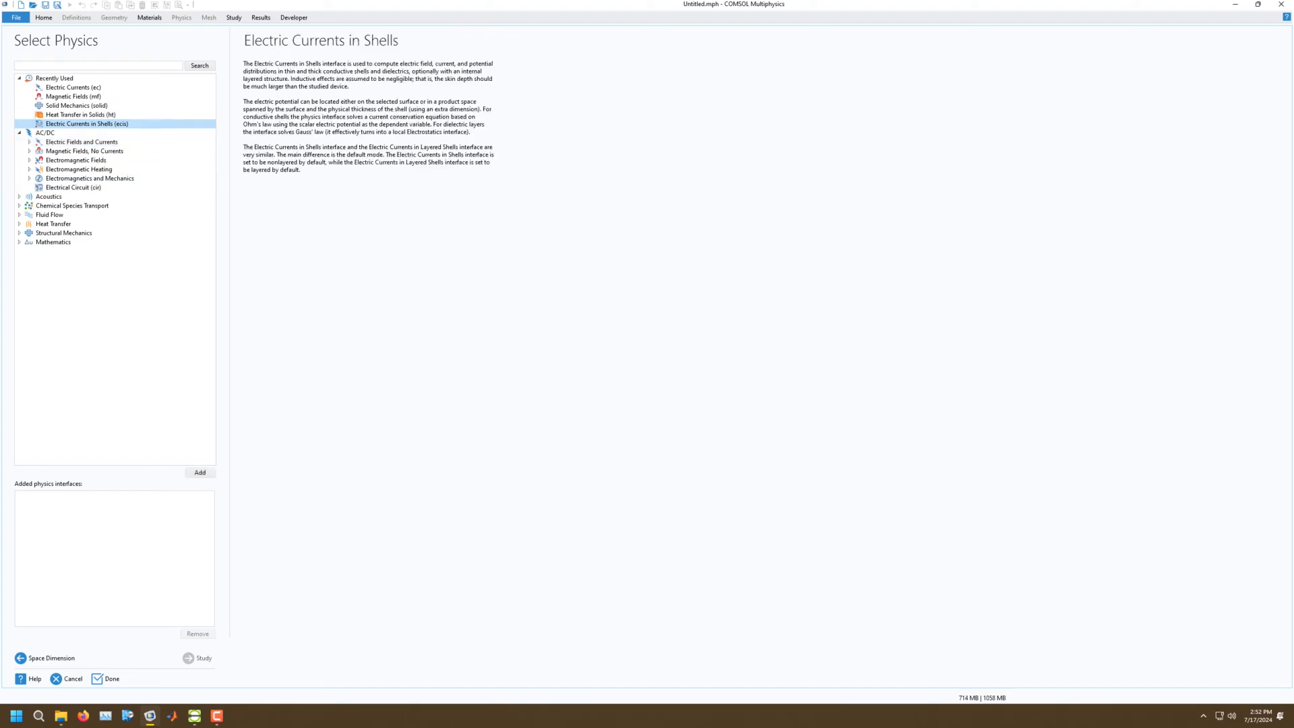
pyautogui.click(81, 142)
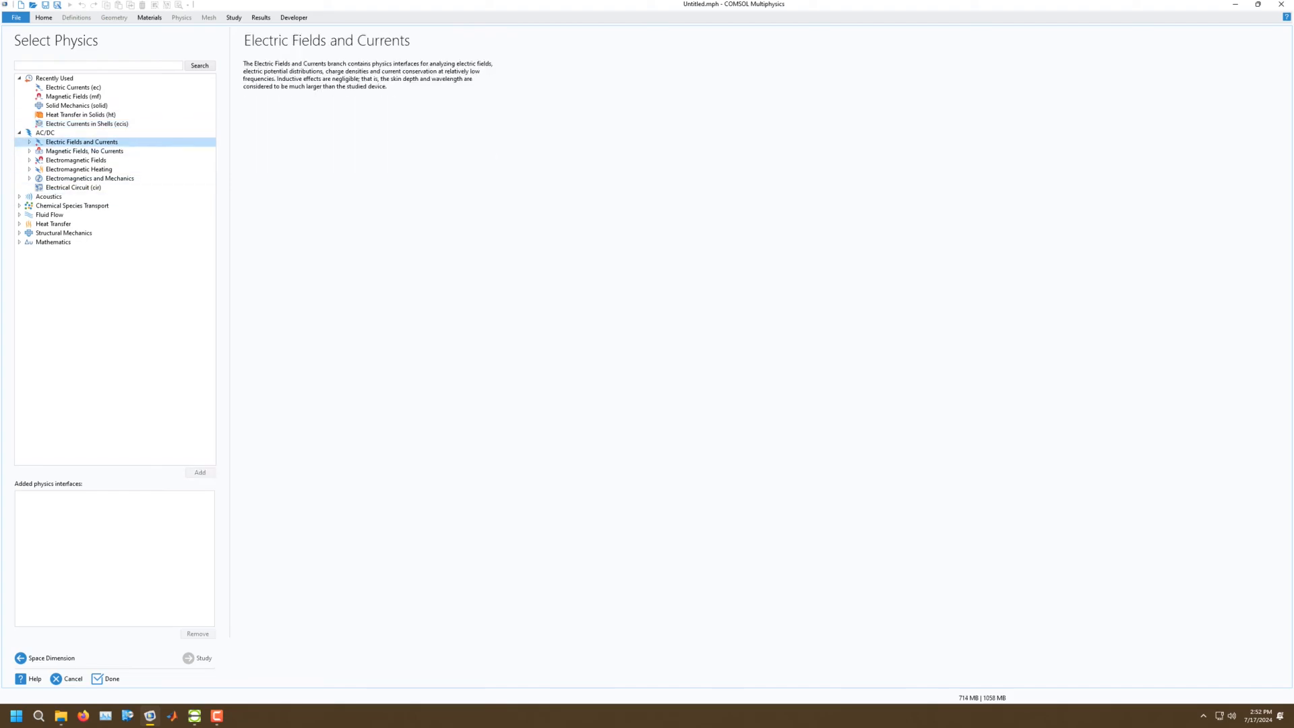
pyautogui.click(29, 142)
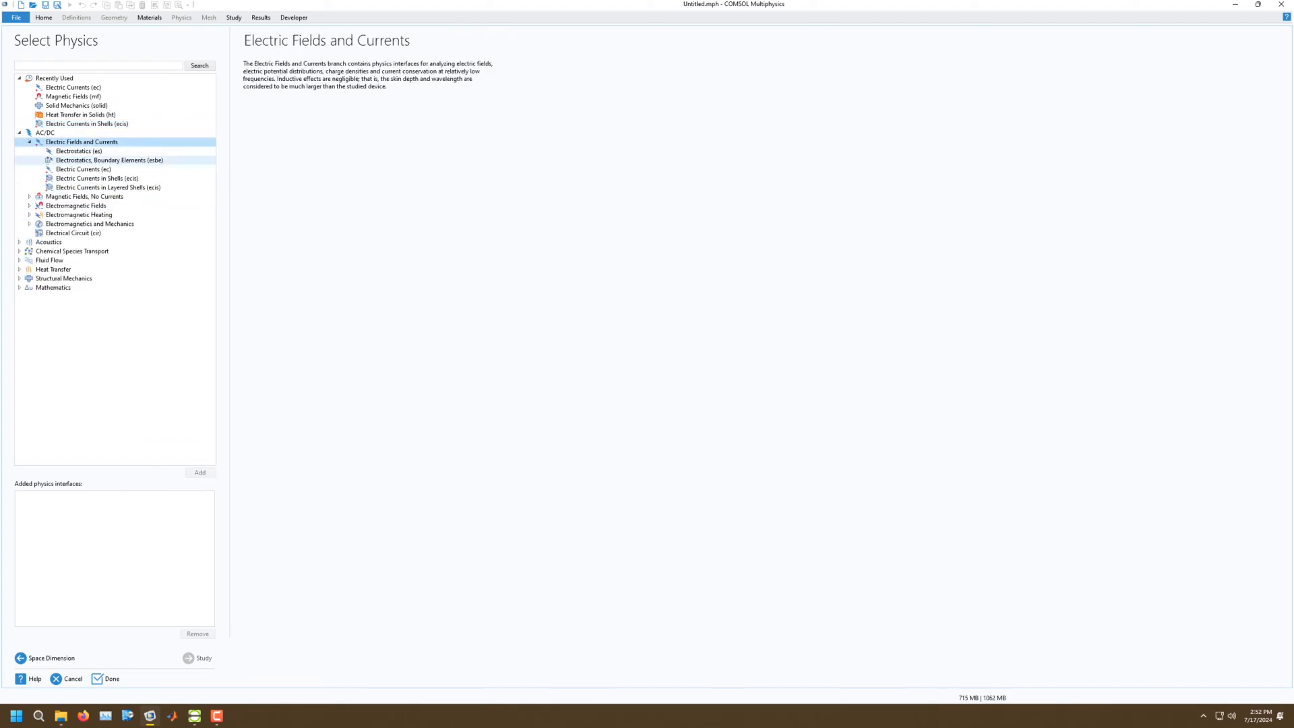
pyautogui.click(83, 170)
pyautogui.click(200, 473)
pyautogui.click(97, 178)
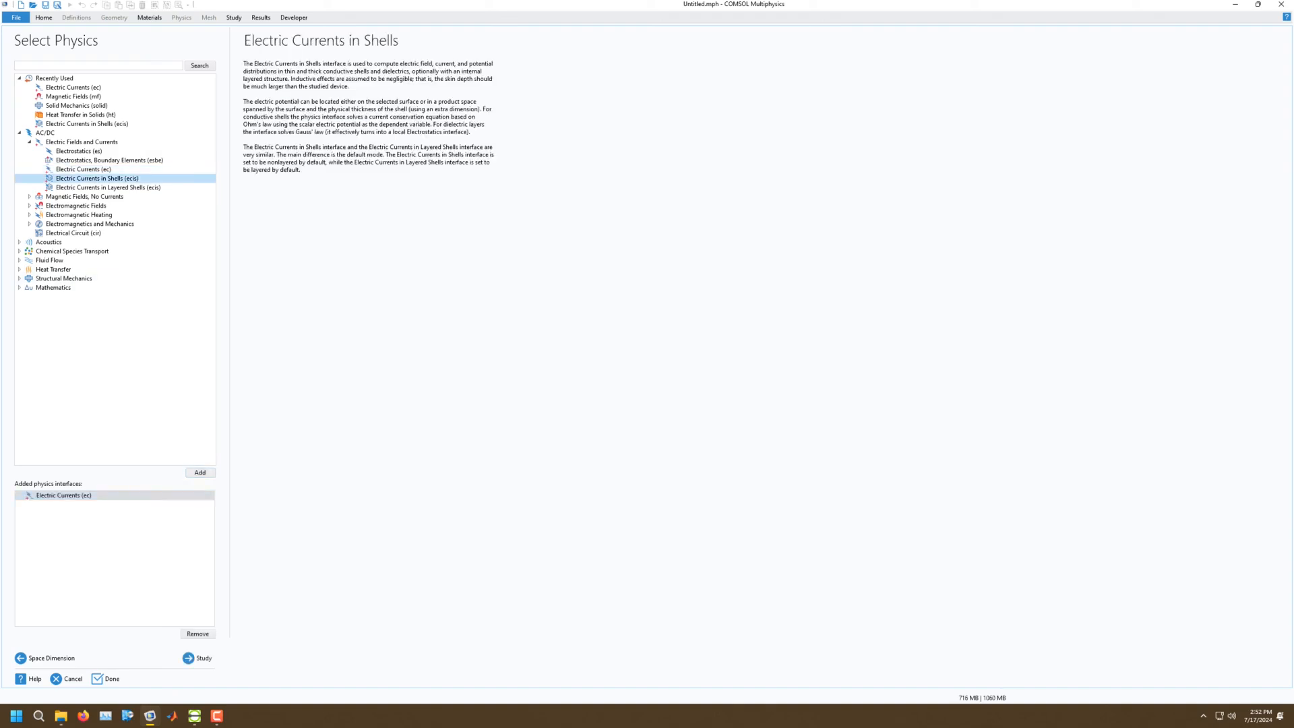
pyautogui.click(200, 473)
# Choose a Stationary study for the added physics and finish the model setup.
pyautogui.click(197, 658)
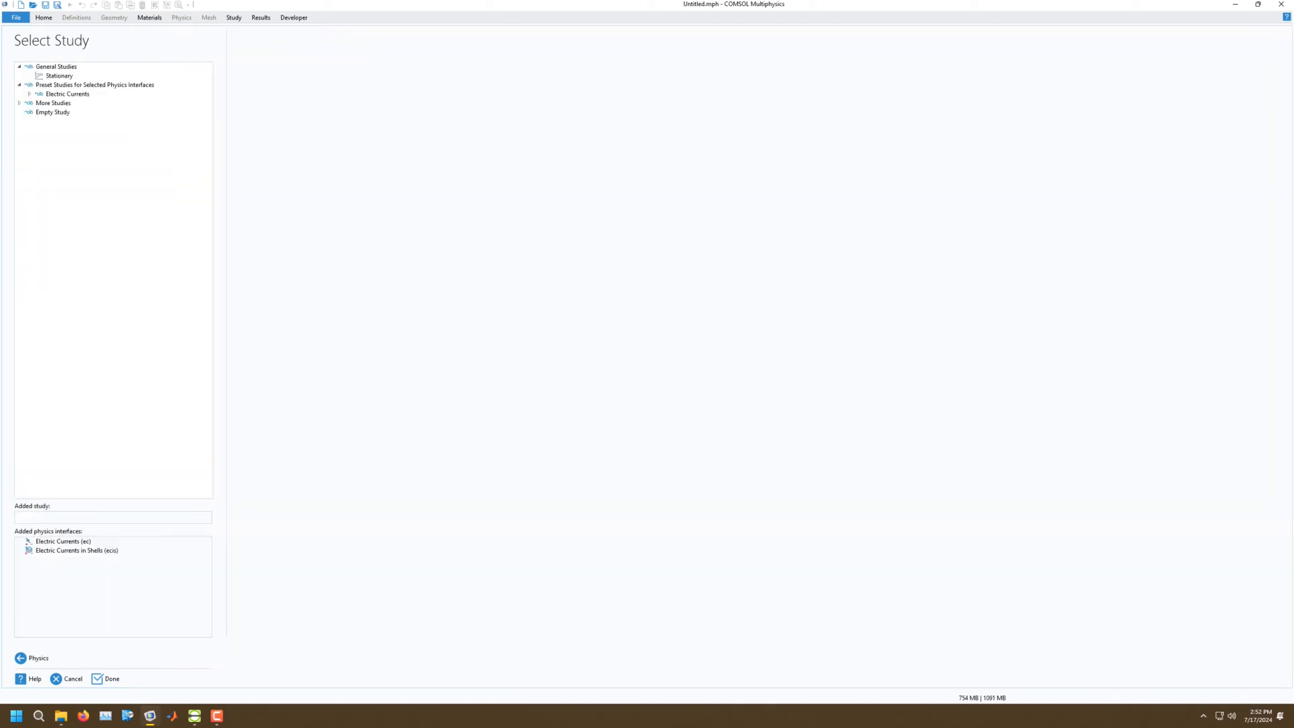
pyautogui.click(60, 76)
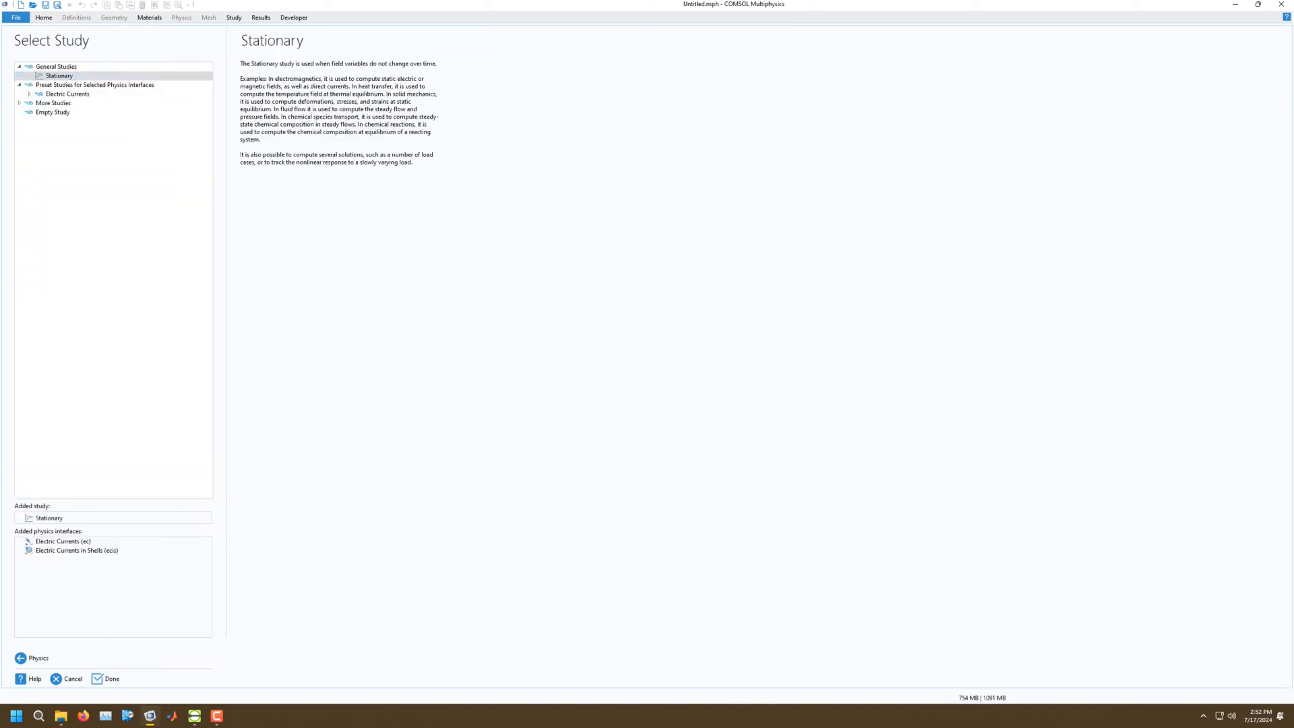
pyautogui.click(106, 679)
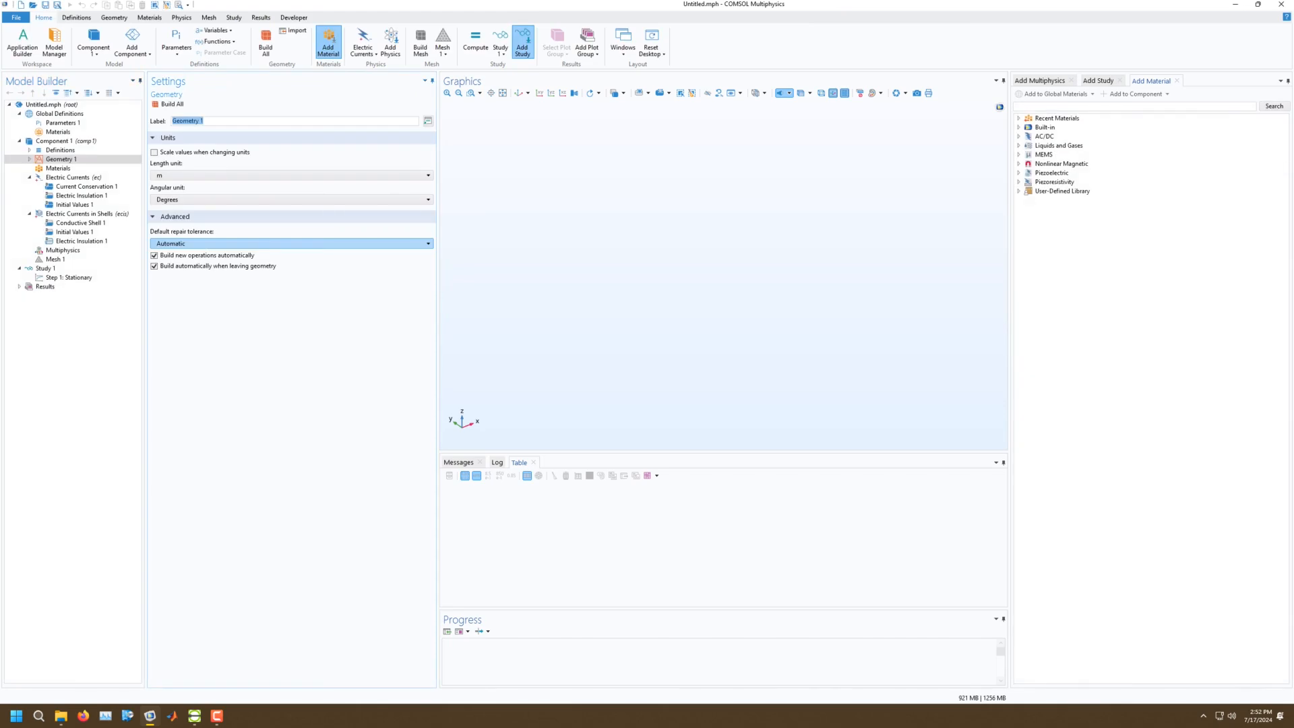
# Set the geometry's length unit to µm and add a work plane labelled "bulk" to it.
pyautogui.click(213, 175)
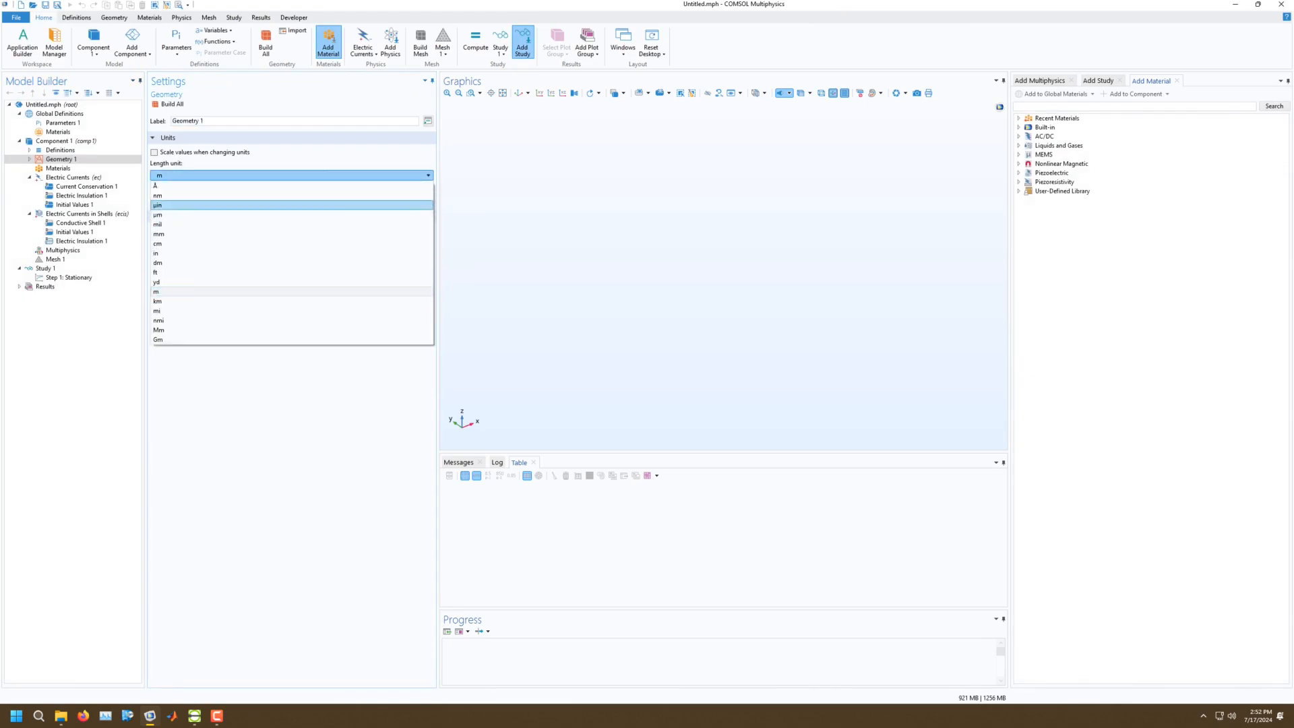
pyautogui.click(195, 214)
pyautogui.click(30, 159)
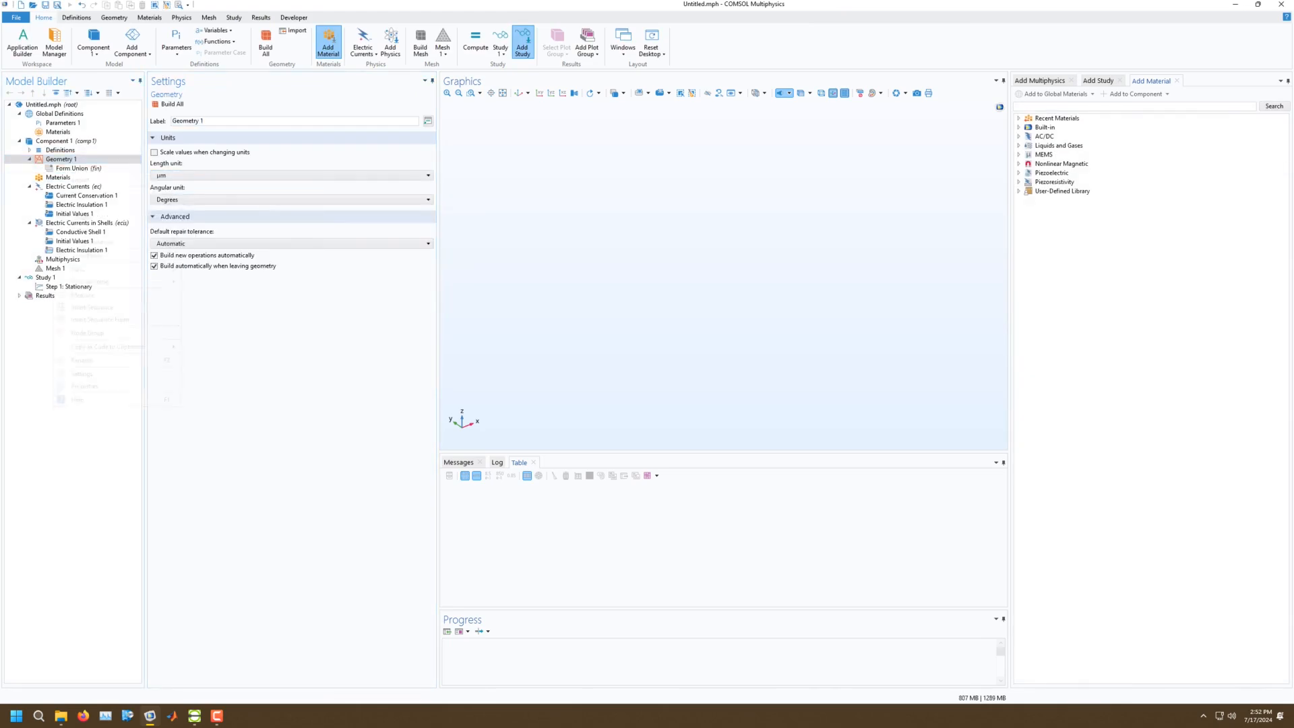
pyautogui.rightClick(55, 159)
pyautogui.click(86, 256)
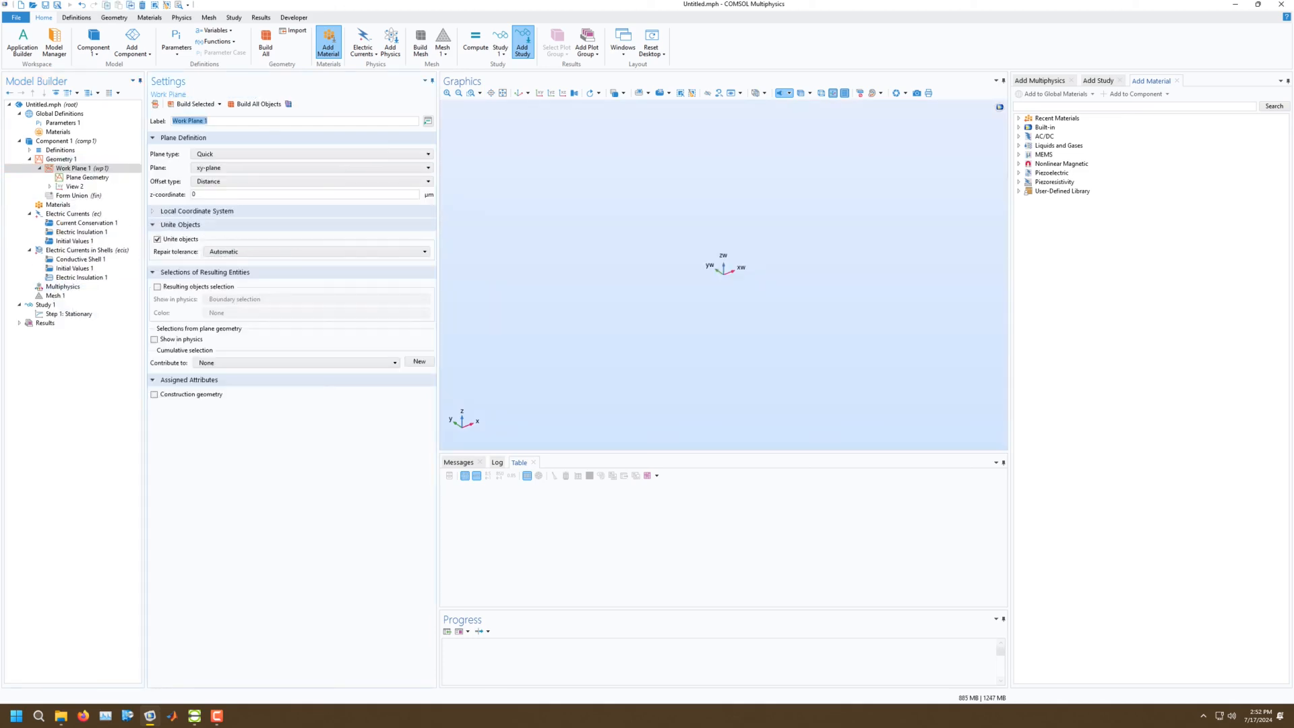
pyautogui.write('bulk')
pyautogui.press('Return')
# Add an import to the bulk work plane's plane geometry and load last_experiment_trace.dxf as its source file.
pyautogui.click(87, 178)
pyautogui.click(293, 30)
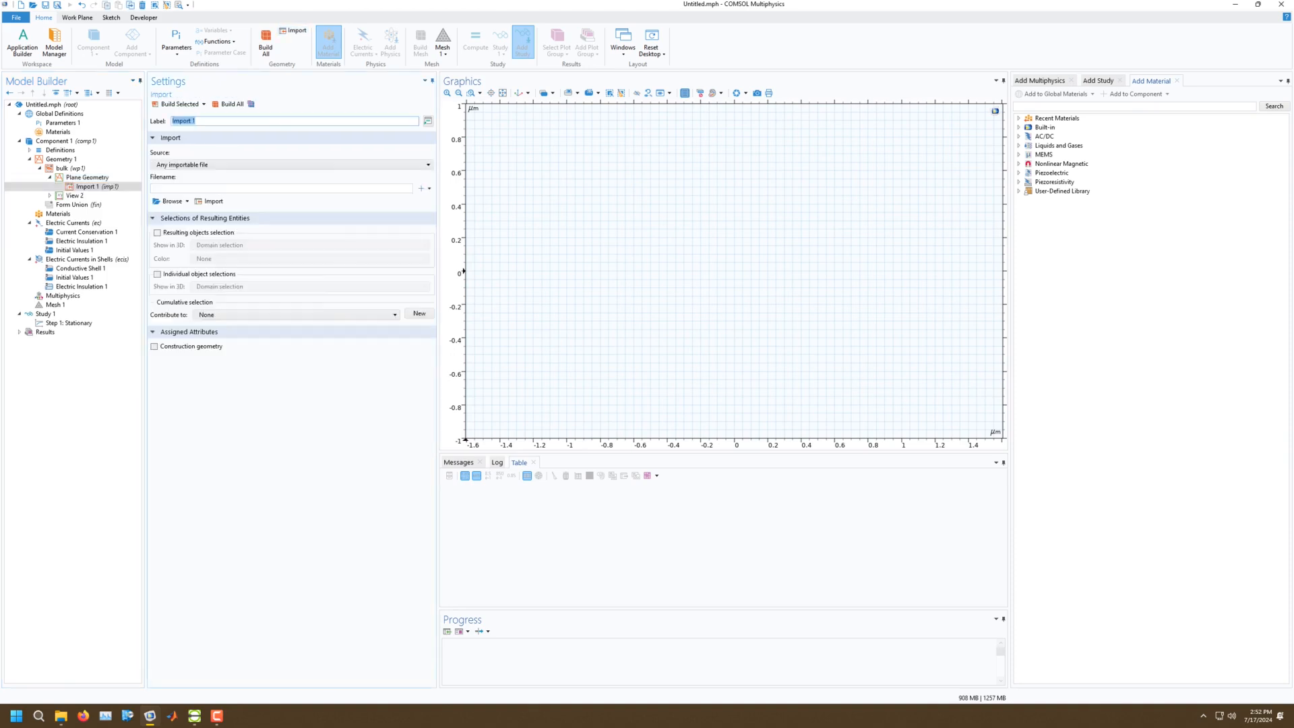
pyautogui.click(170, 200)
pyautogui.click(321, 224)
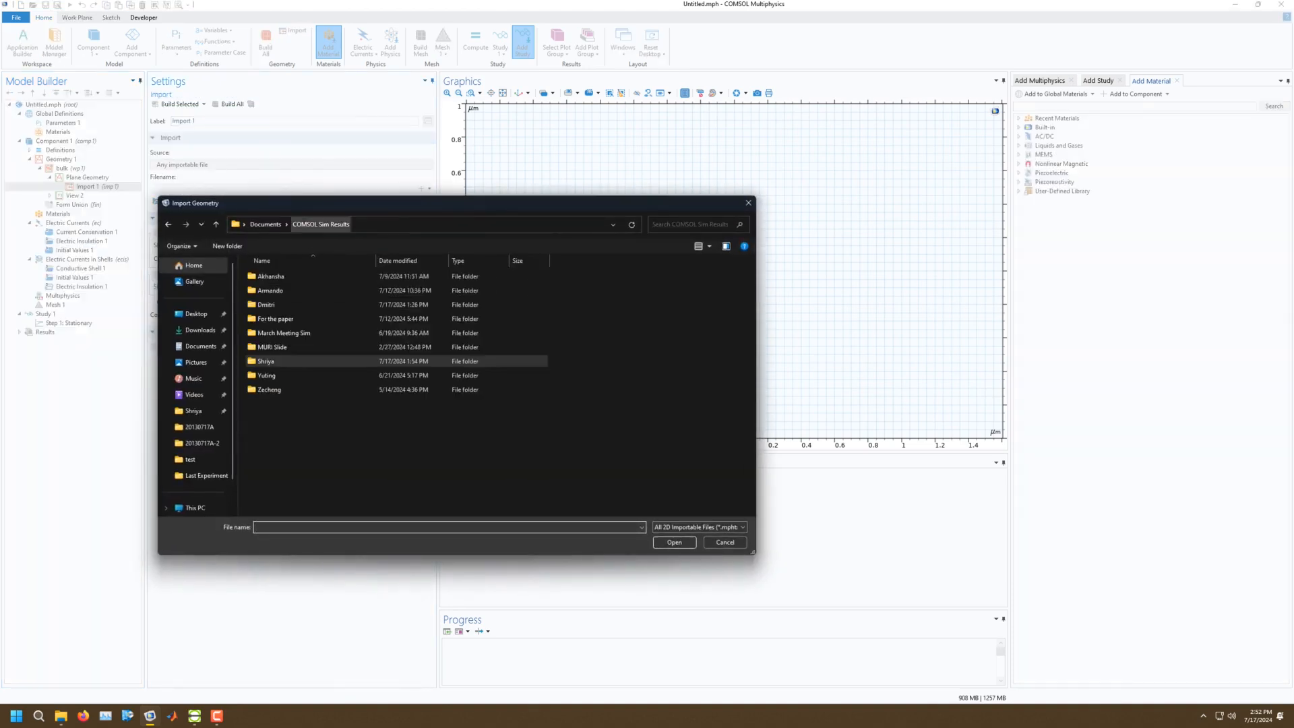
pyautogui.doubleClick(283, 304)
pyautogui.doubleClick(304, 290)
pyautogui.click(272, 290)
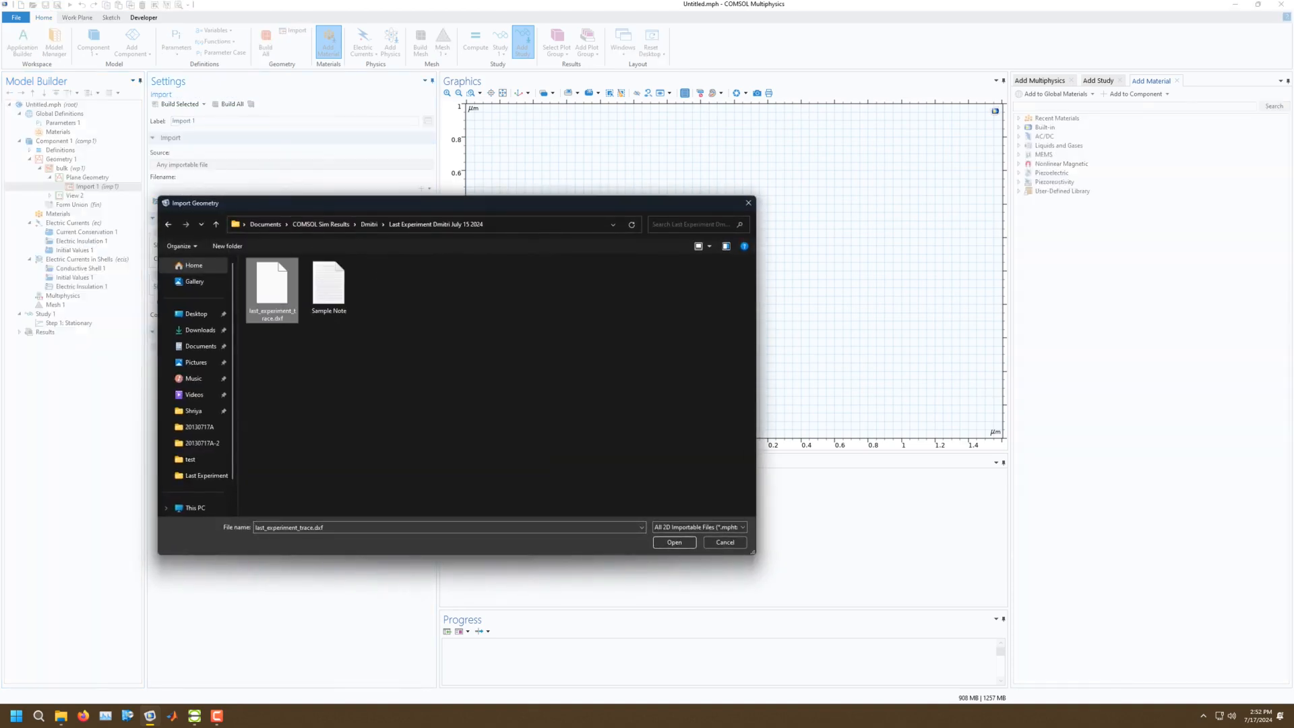
pyautogui.click(675, 543)
# Restrict the DXF import to the "sample" layer, import it, and fit the outline in view.
pyautogui.click(292, 225)
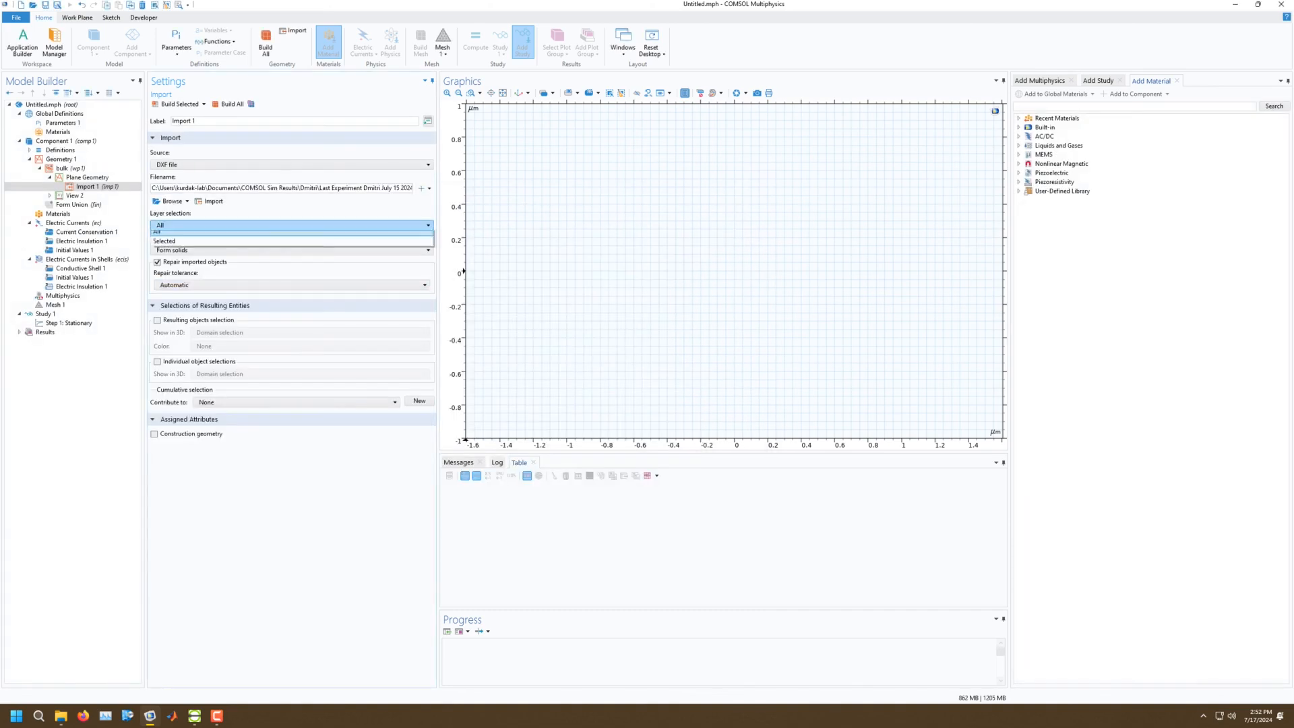
pyautogui.click(292, 242)
pyautogui.click(164, 250)
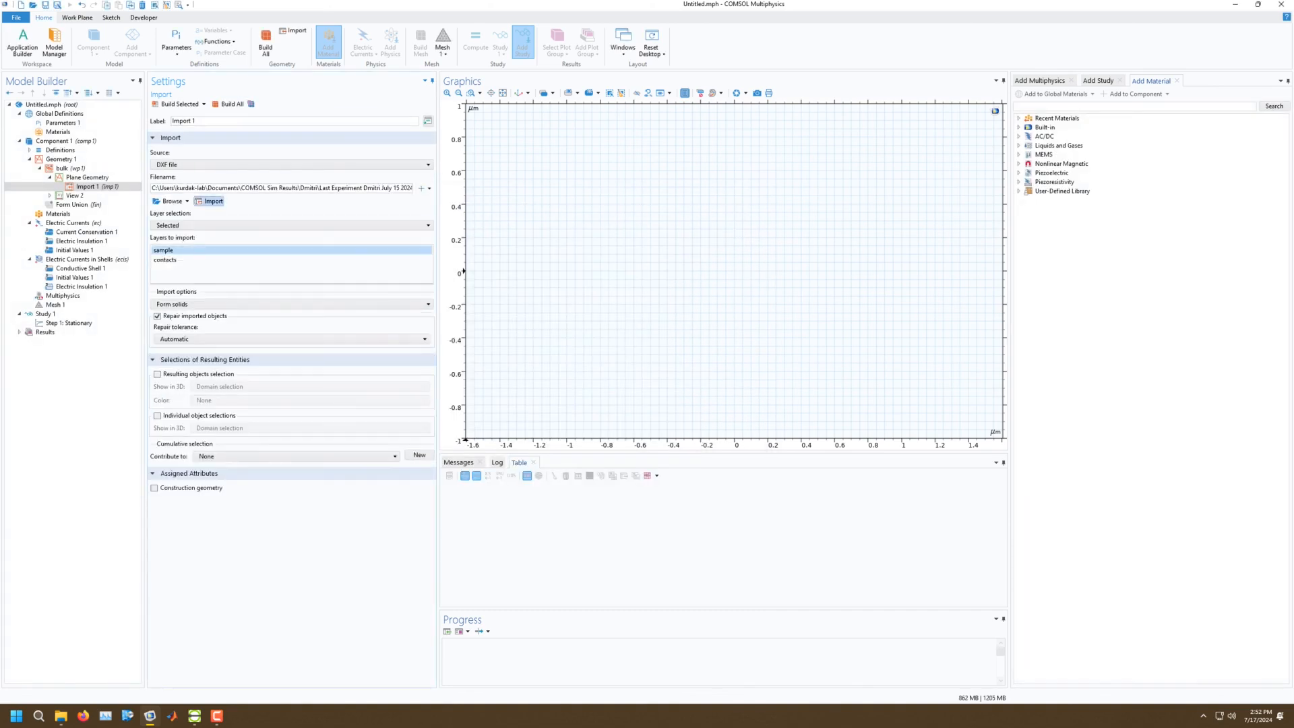
pyautogui.click(209, 202)
pyautogui.click(503, 93)
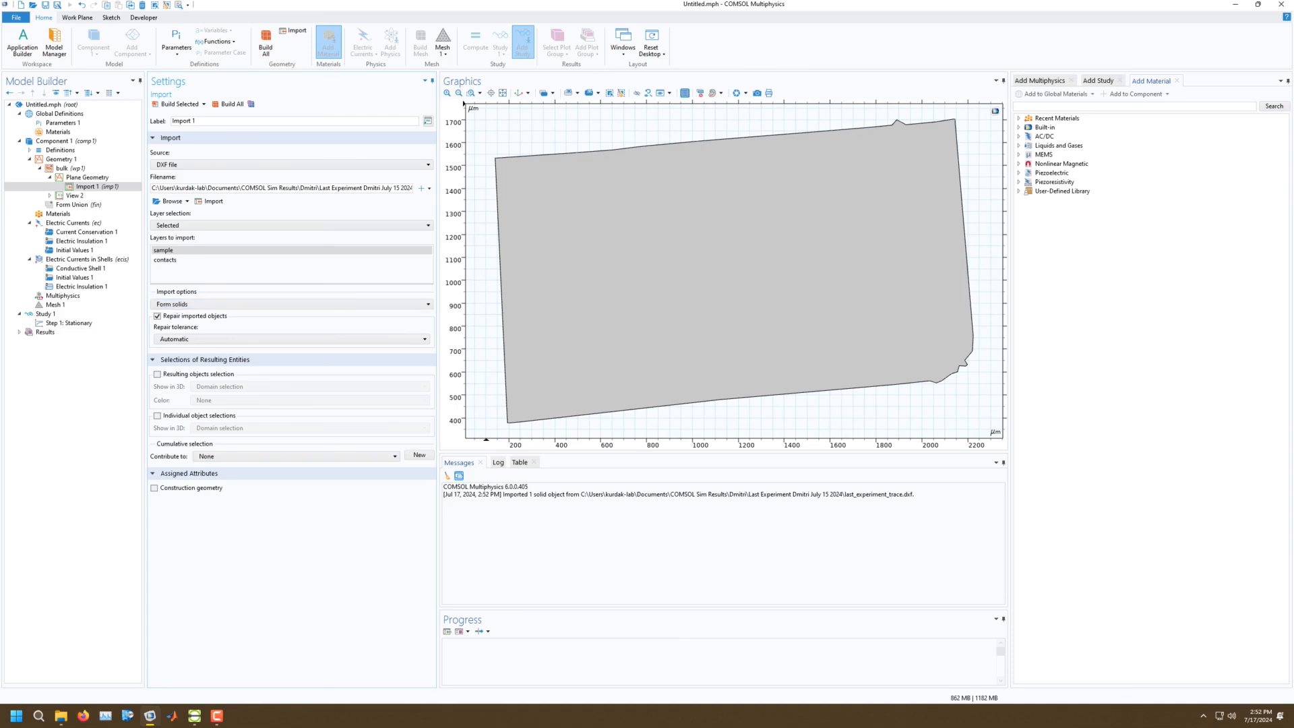
# Display the bulk work plane in 3D and read the sample thickness in the Sample Note text file from the experiment folder.
pyautogui.click(87, 177)
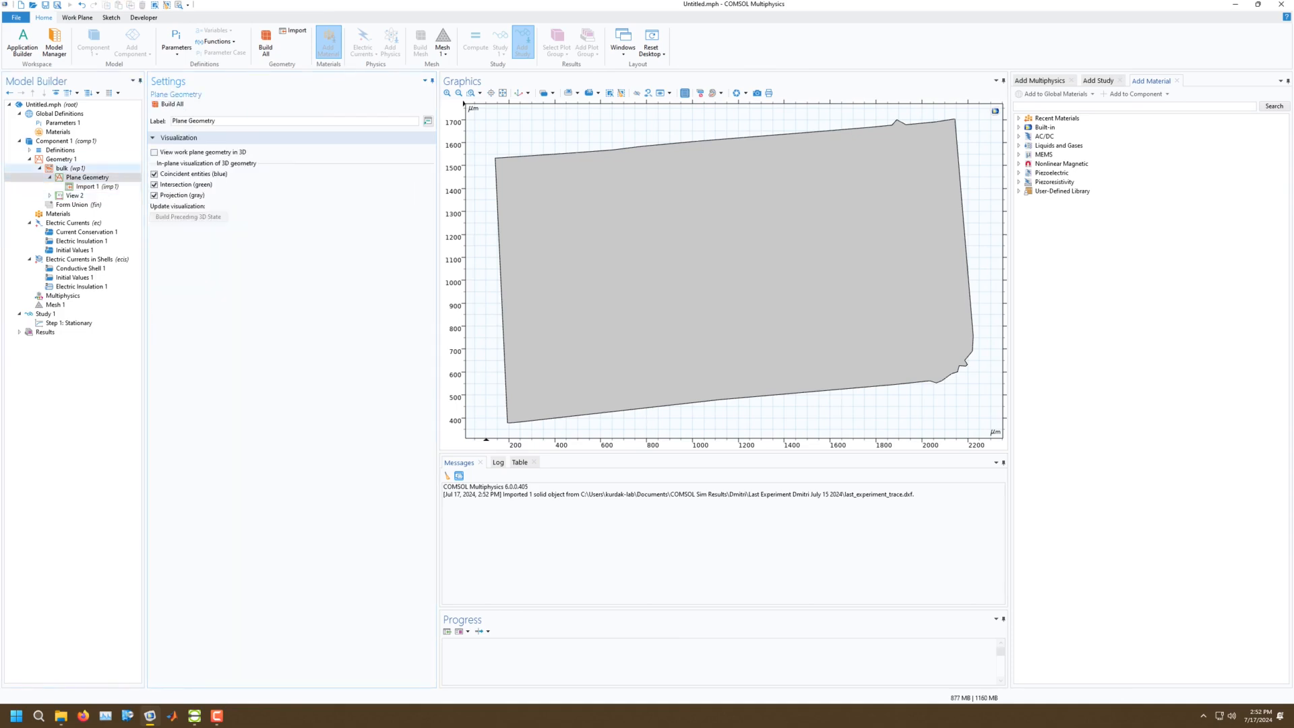
pyautogui.click(70, 169)
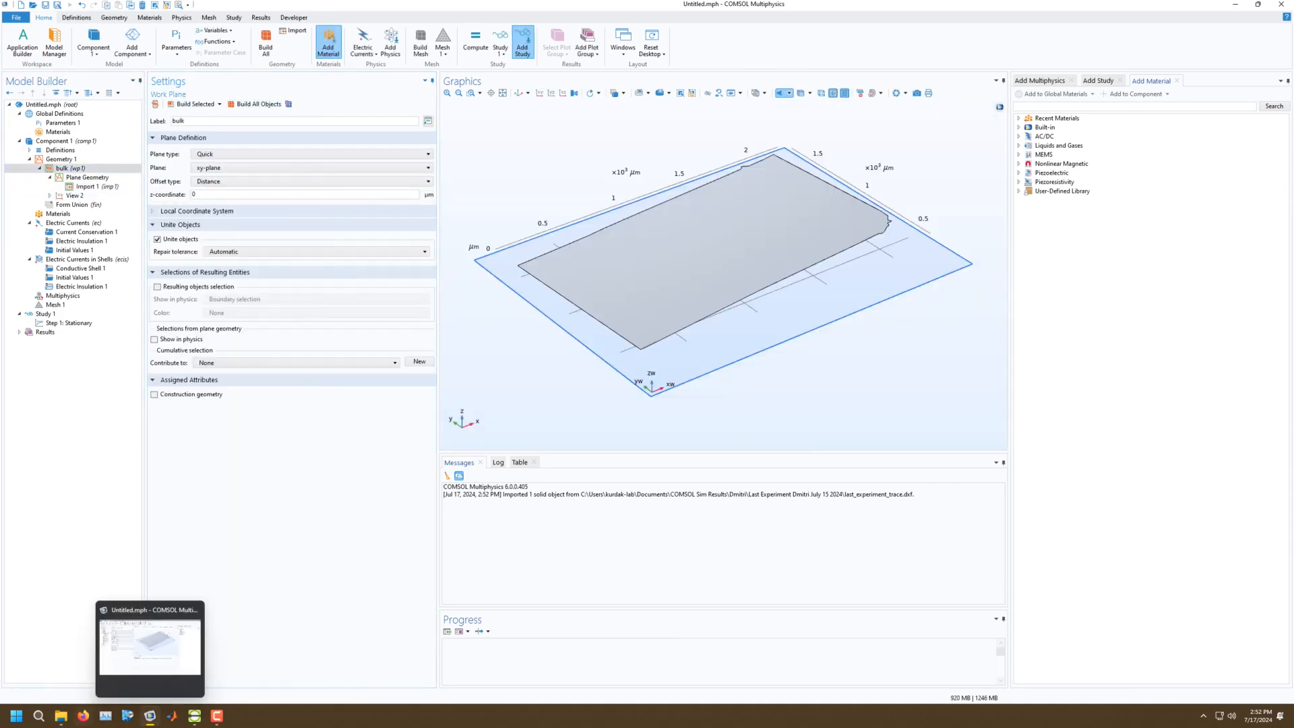
pyautogui.click(61, 716)
pyautogui.doubleClick(844, 169)
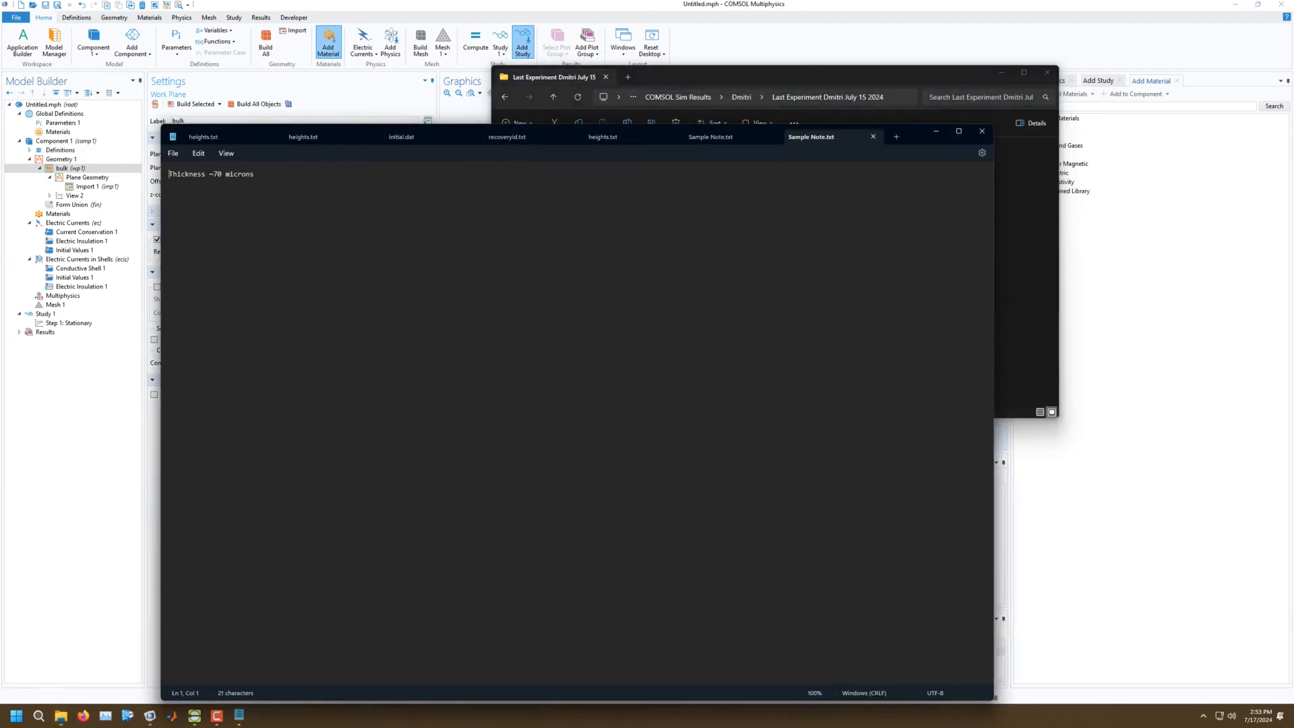
pyautogui.click(982, 130)
pyautogui.click(1047, 72)
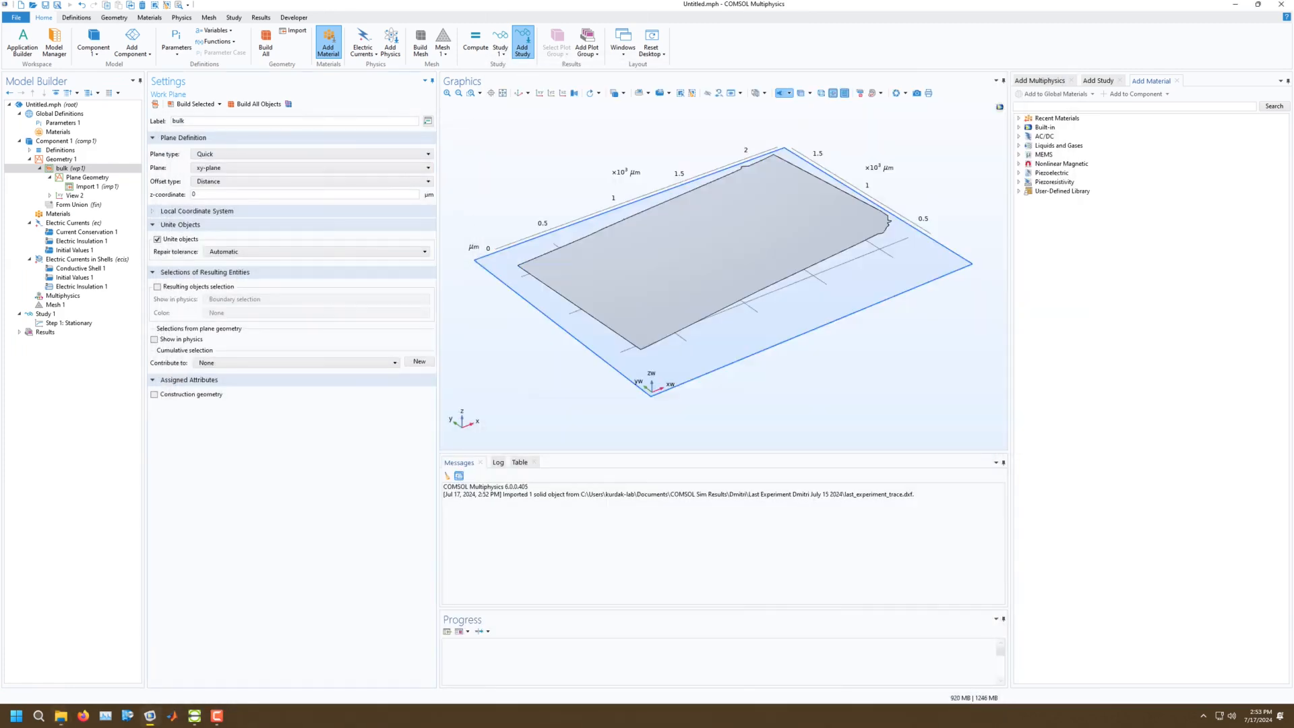
# Extrude the bulk work plane by 70 µm in the reverse direction and build all objects.
pyautogui.click(76, 18)
pyautogui.click(114, 18)
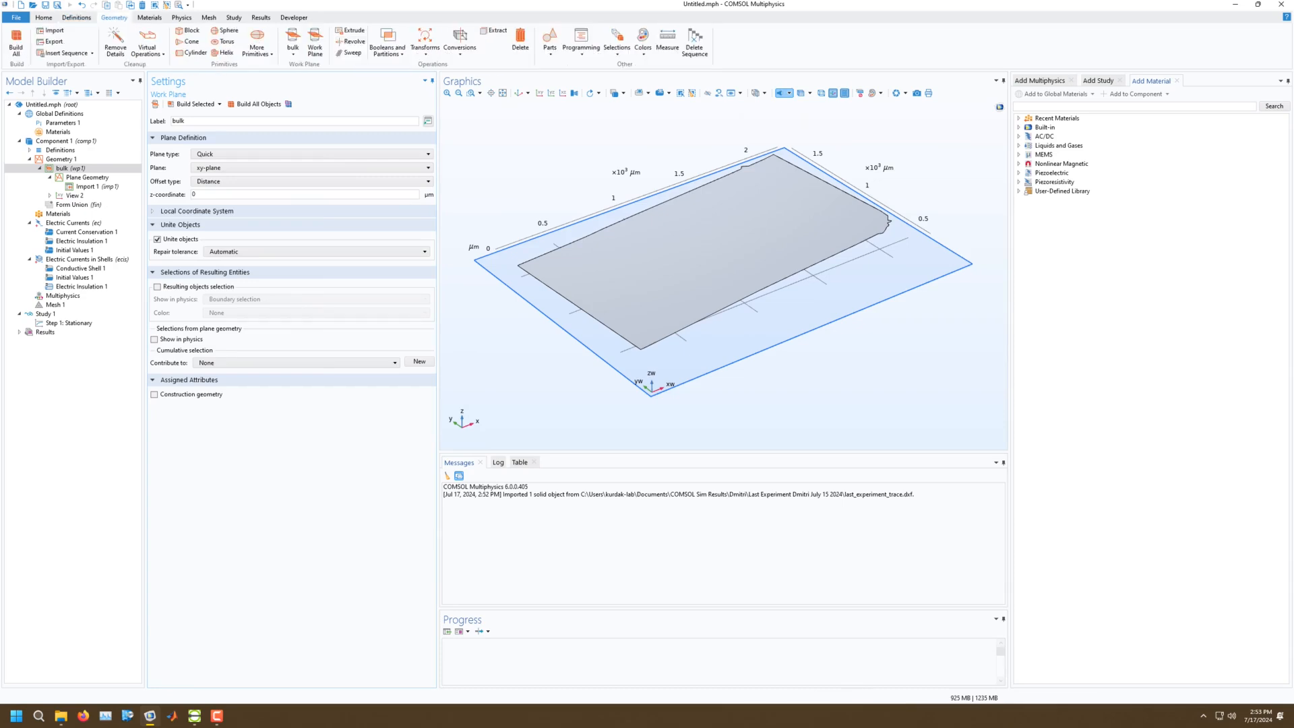
pyautogui.click(351, 31)
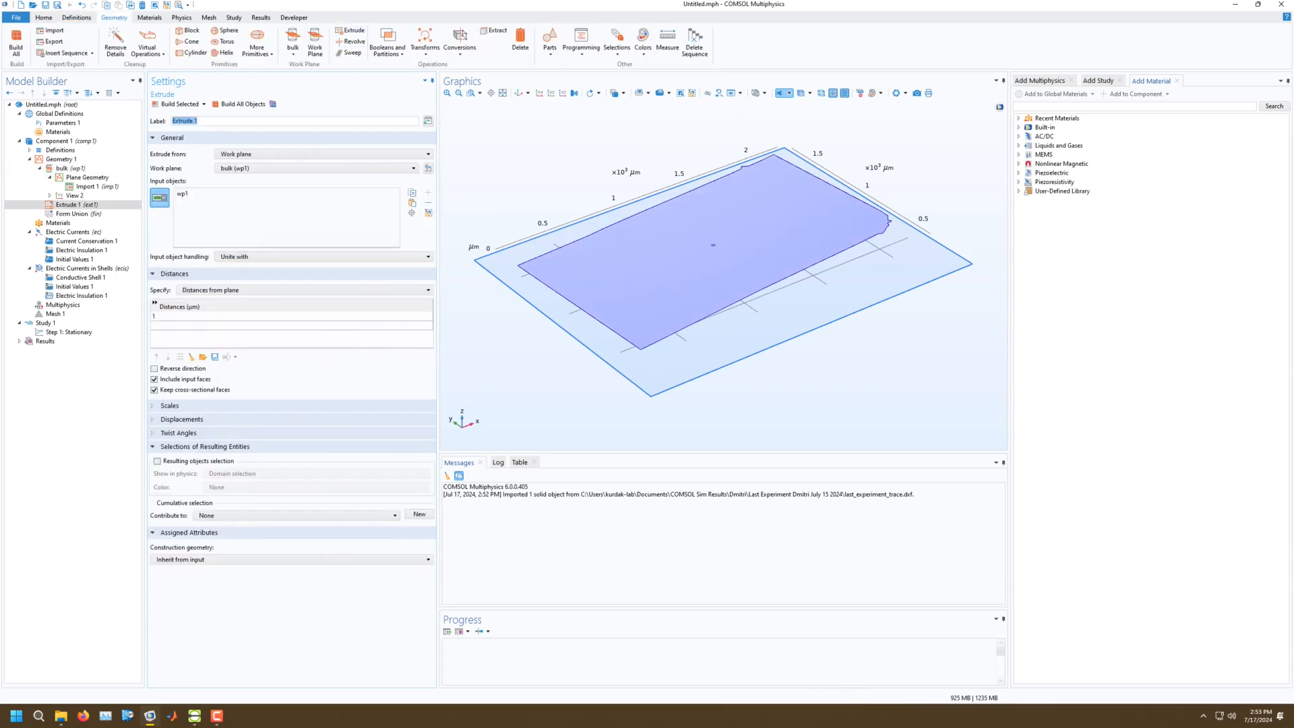
pyautogui.click(154, 369)
pyautogui.click(182, 316)
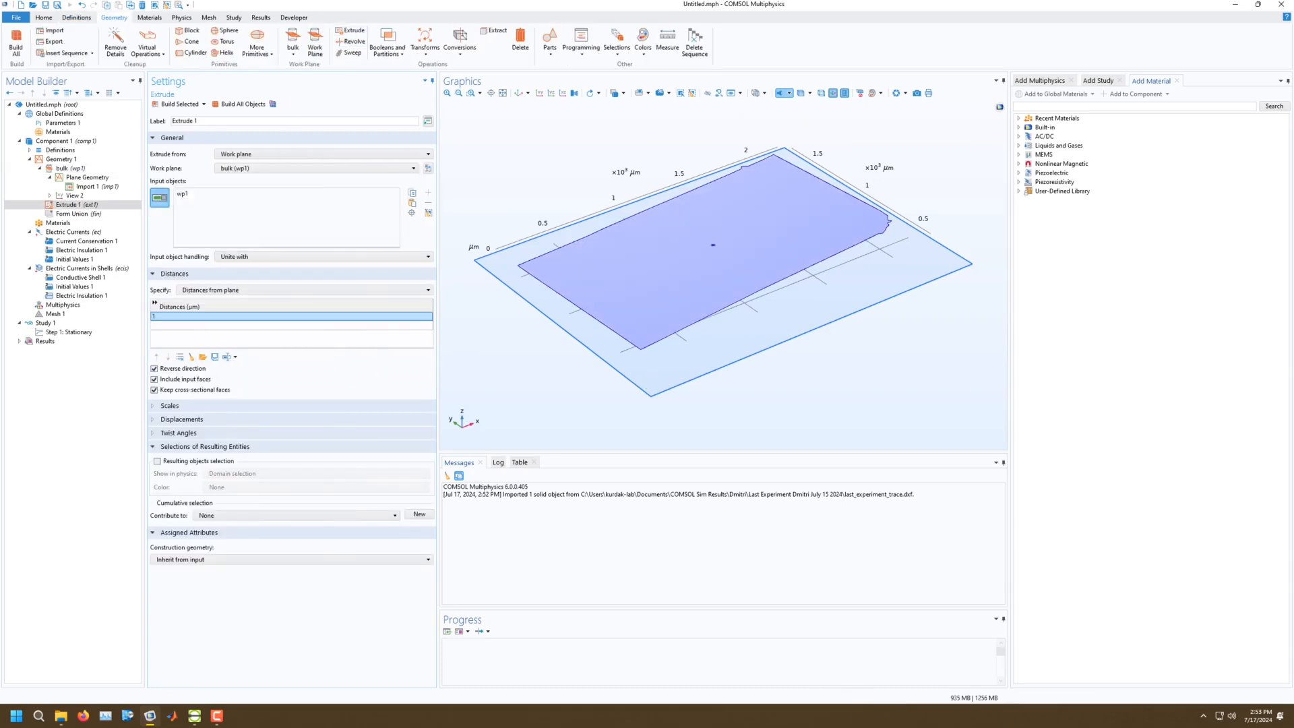
pyautogui.write('70')
pyautogui.click(243, 104)
pyautogui.moveTo(647, 289)
pyautogui.mouseDown()
pyautogui.moveTo(597, 267)
pyautogui.moveTo(651, 297)
pyautogui.mouseUp()
# Group the bulk work plane and its extrusion under a node labelled "sample" and collapse the group.
pyautogui.click(39, 168)
pyautogui.keyDown('ctrl'); pyautogui.click(70, 169); pyautogui.keyUp('ctrl')
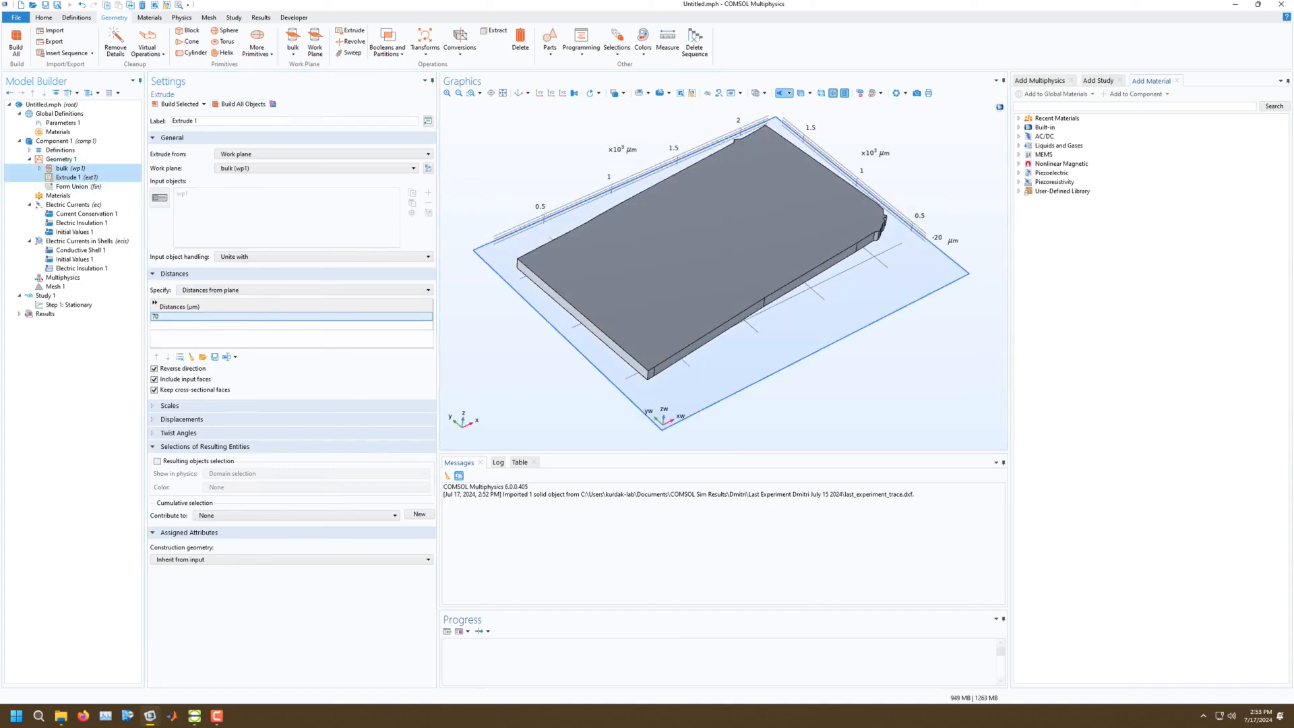
pyautogui.rightClick(75, 167)
pyautogui.click(103, 209)
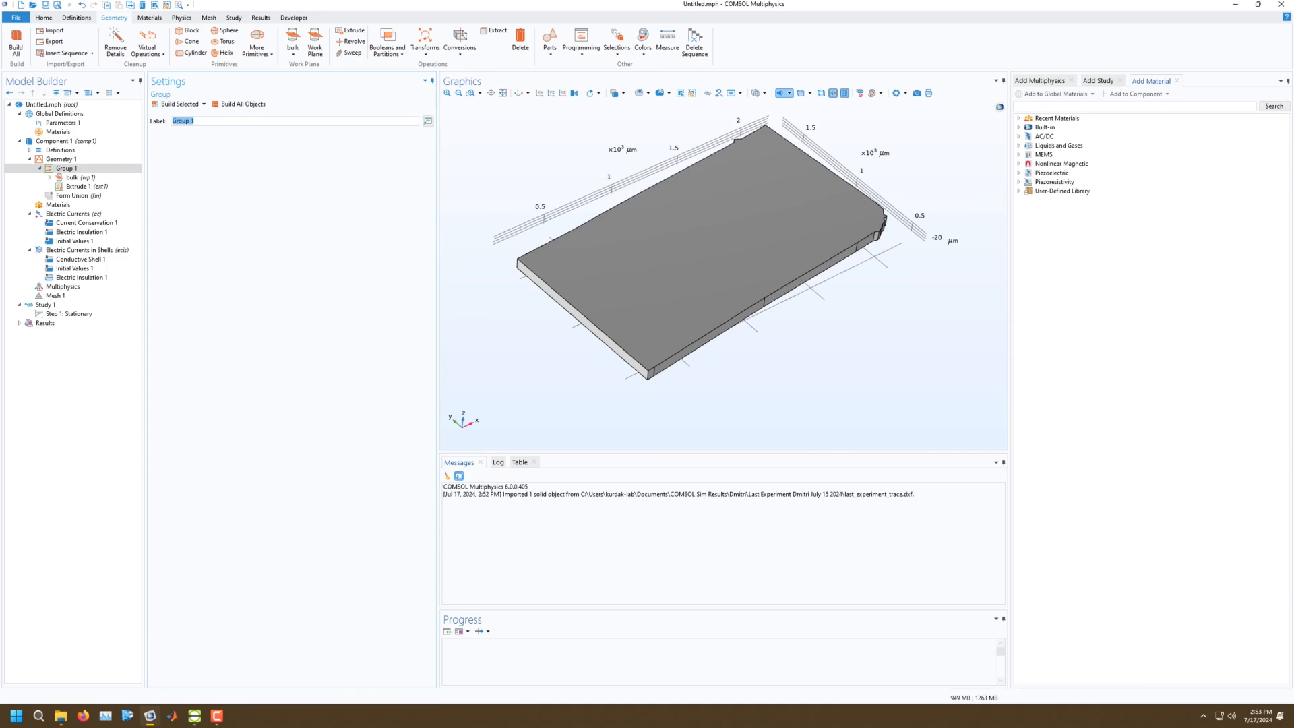
pyautogui.write('sample')
pyautogui.press('Return')
pyautogui.click(40, 169)
# Add a second work plane on the xy-plane to Geometry 1 and label it "contacts".
pyautogui.click(61, 159)
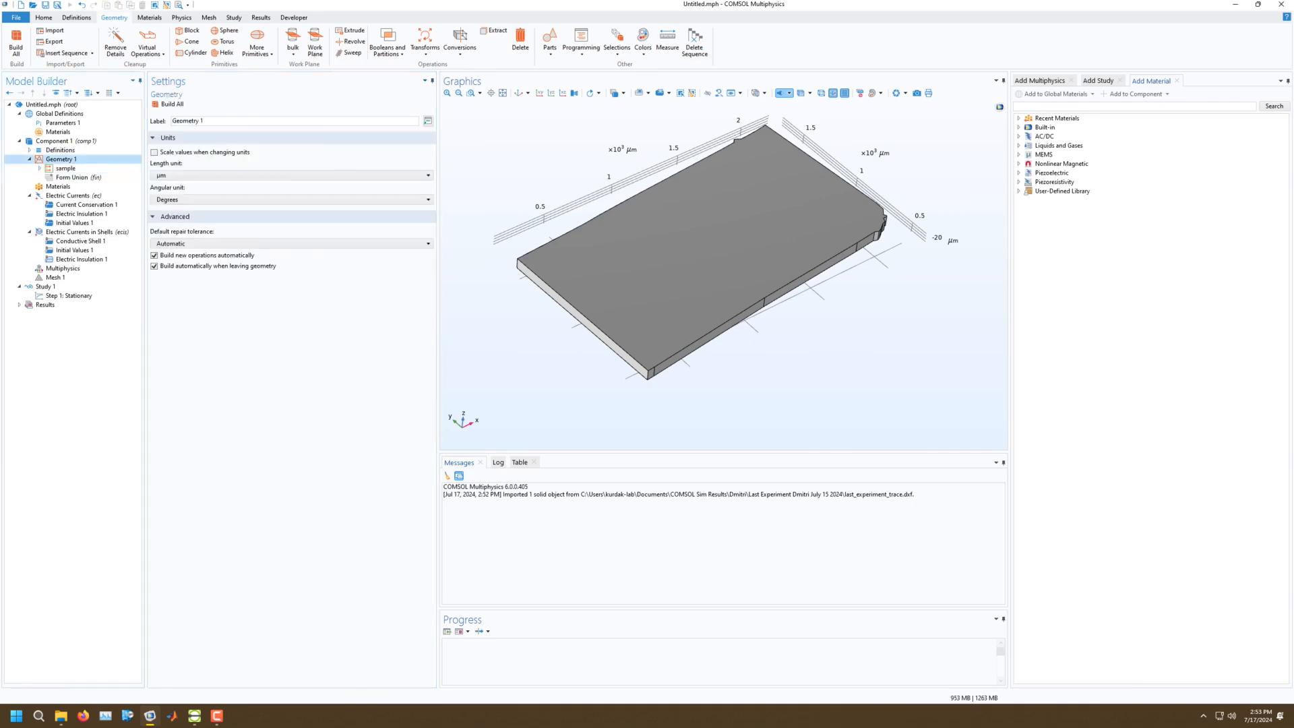
pyautogui.rightClick(67, 160)
pyautogui.click(101, 271)
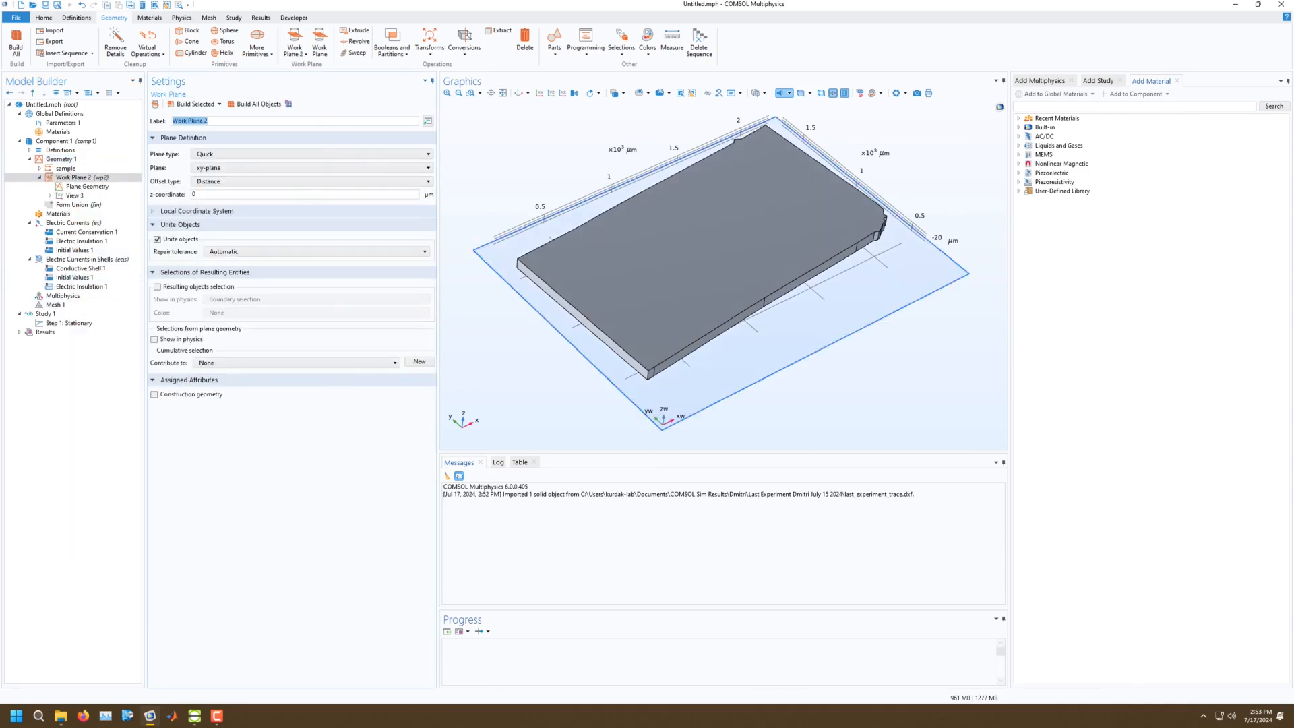
pyautogui.write('probes')
pyautogui.press('BackSpace')
pyautogui.press('BackSpace')
pyautogui.press('BackSpace')
pyautogui.press('BackSpace')
pyautogui.press('BackSpace')
pyautogui.write('contacts')
pyautogui.press('Return')
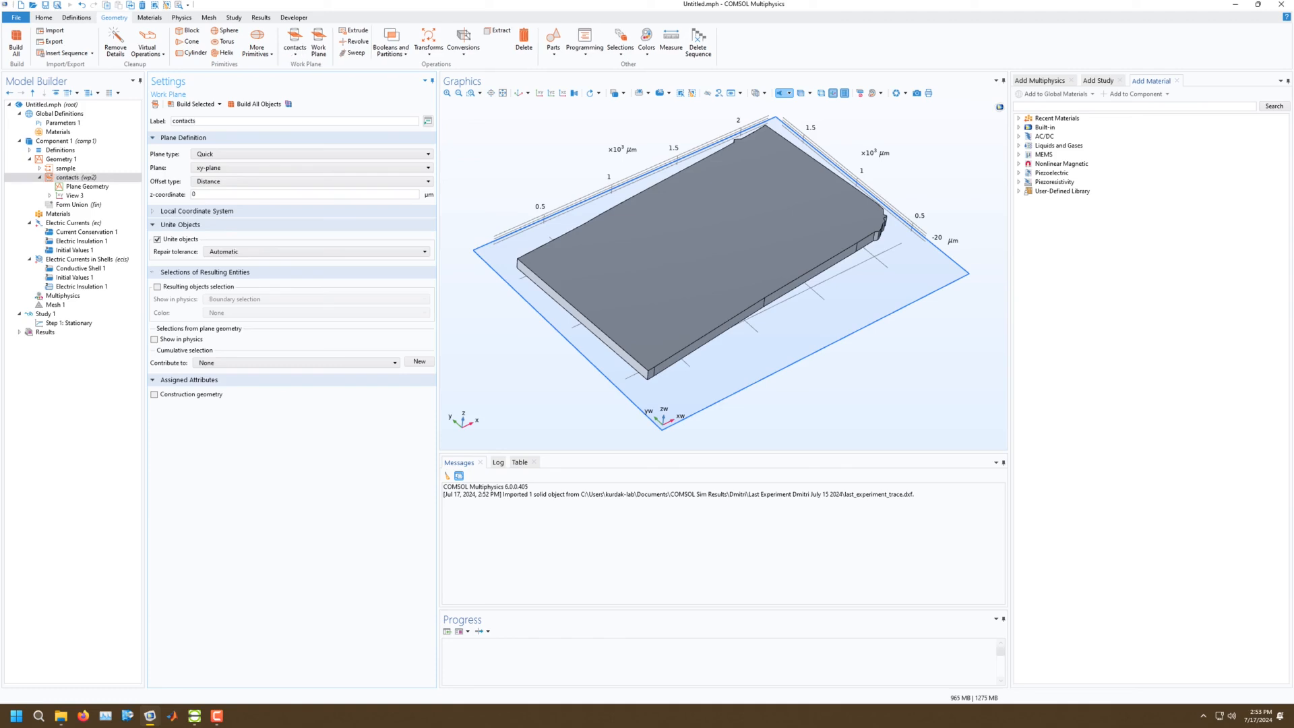
# Try to import last_experiment_trace.dxf into the contacts work plane's plane geometry.
pyautogui.click(87, 186)
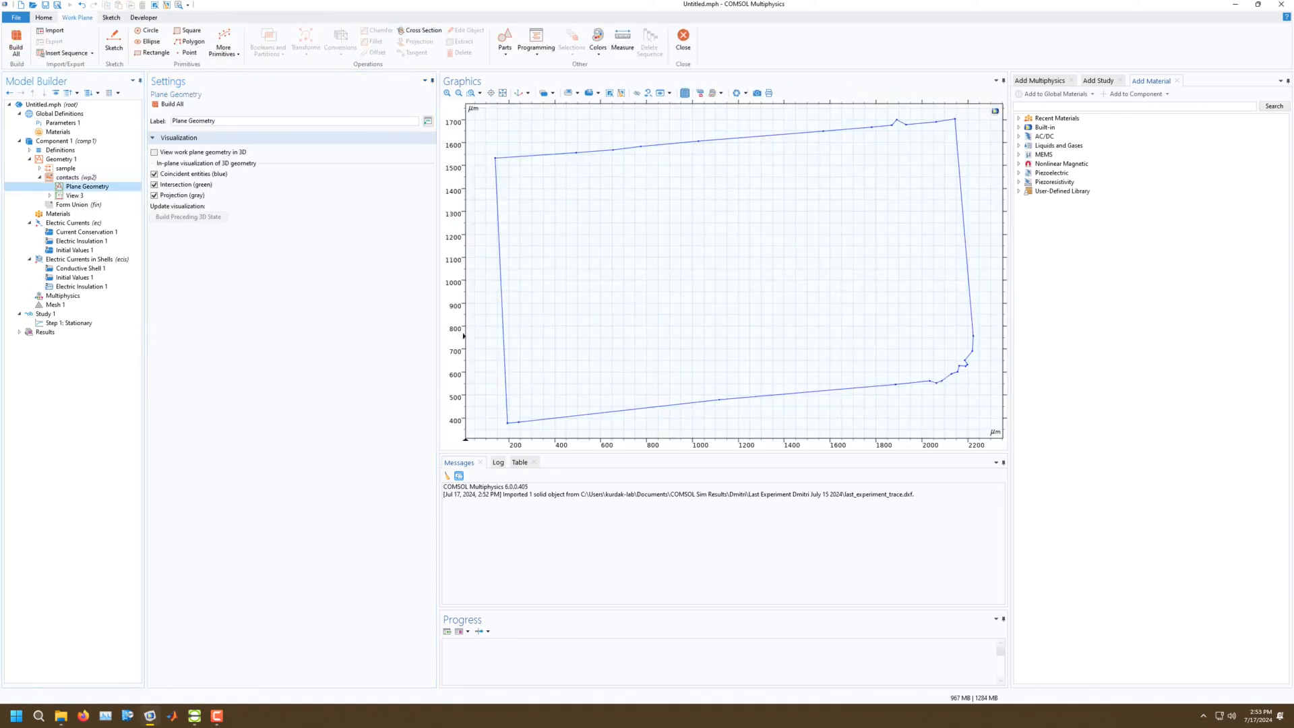
pyautogui.rightClick(100, 187)
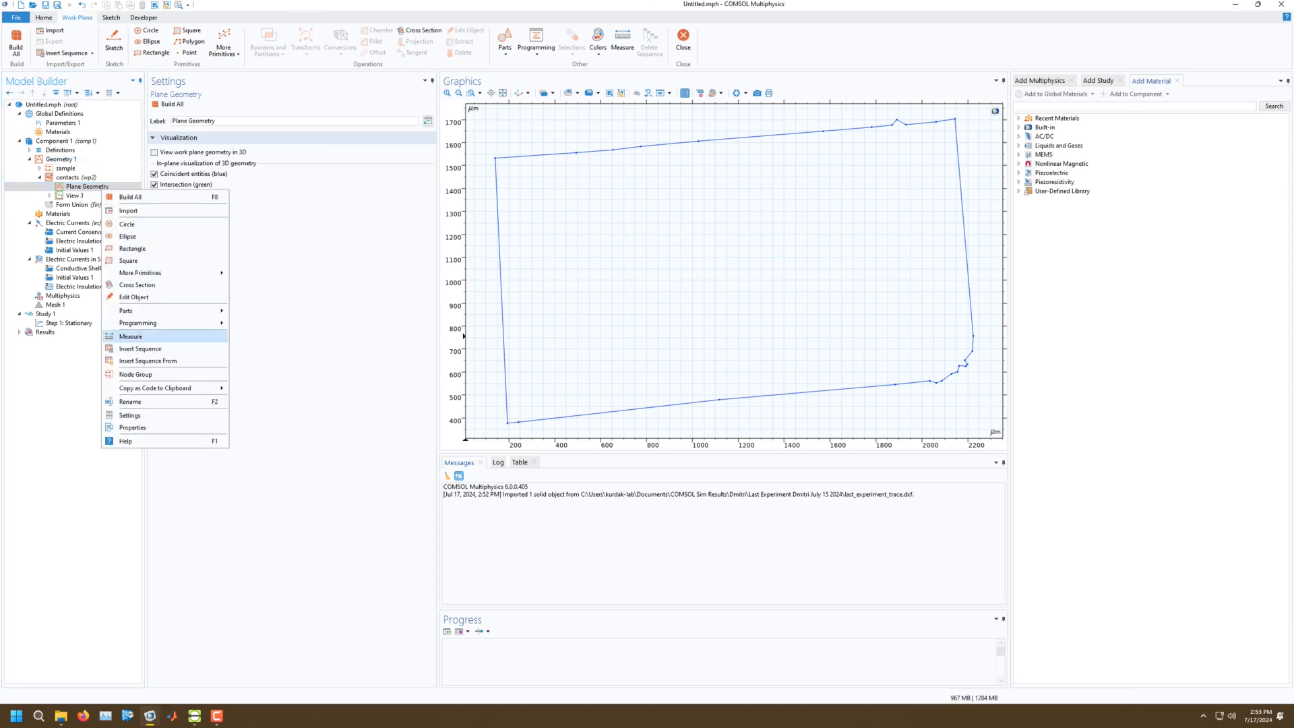
pyautogui.click(128, 211)
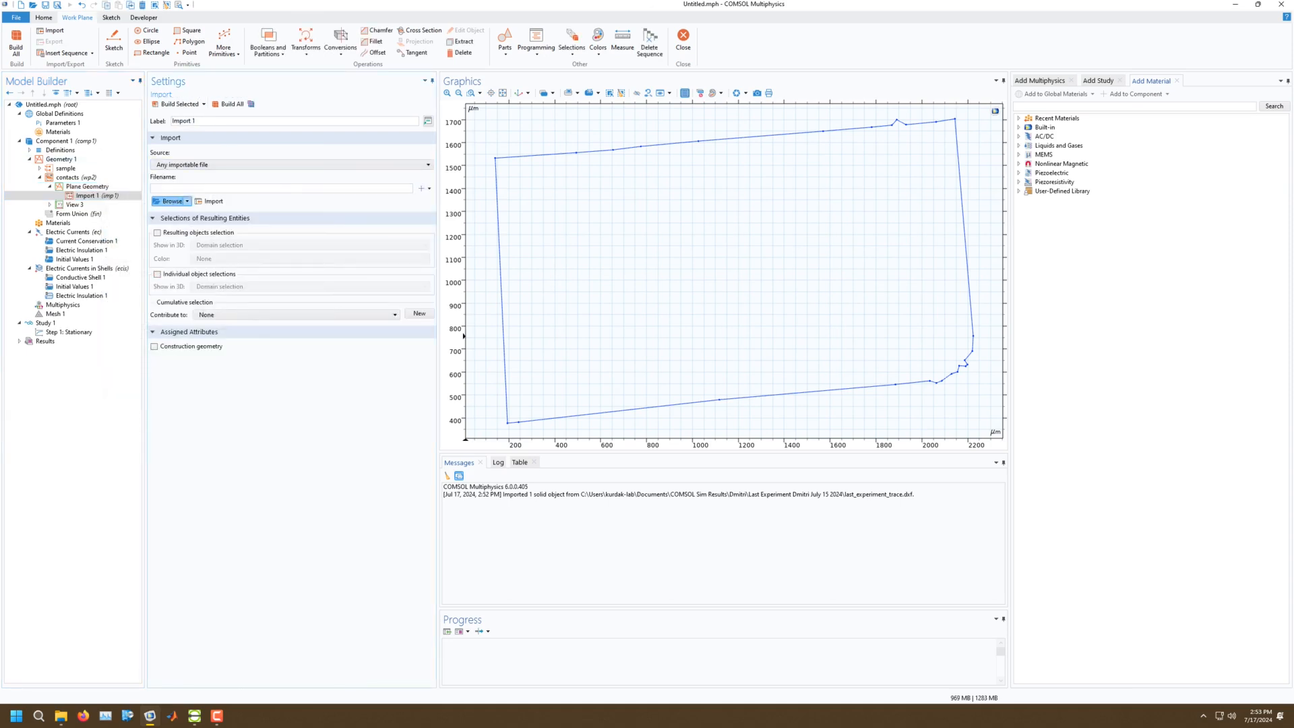
pyautogui.doubleClick(273, 290)
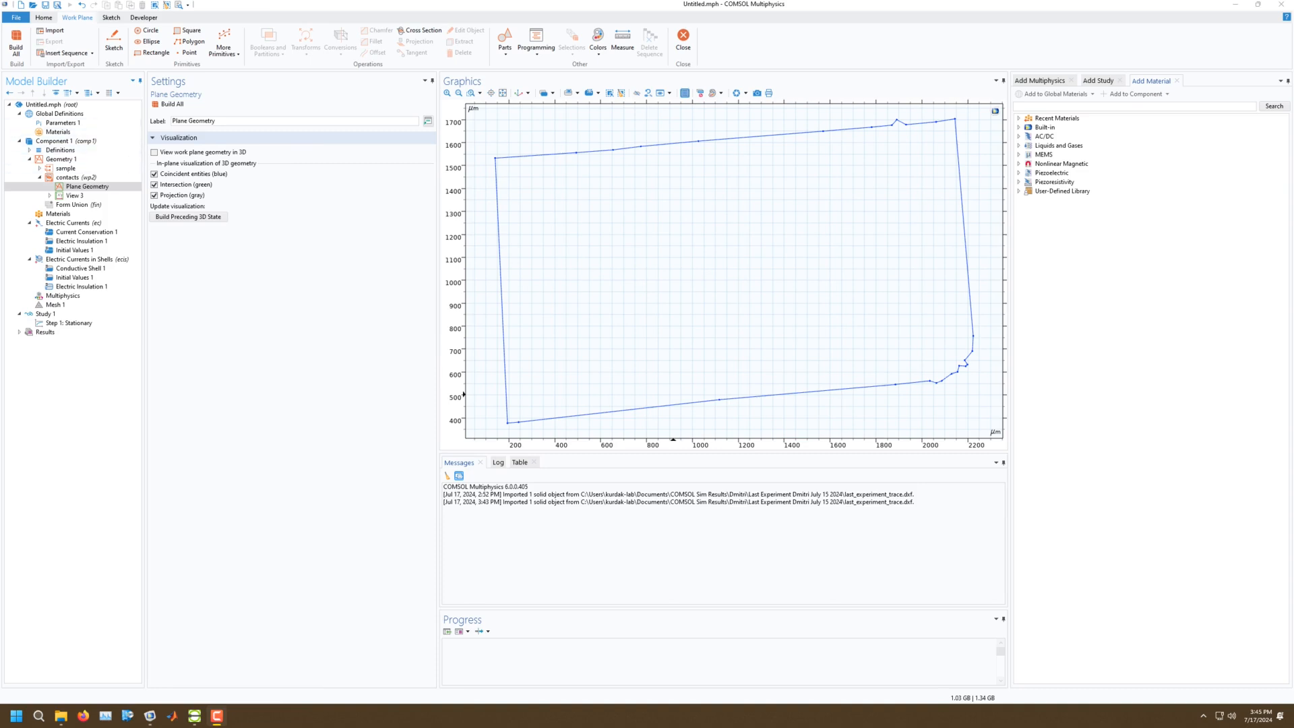
# Import the contacts layer of last_experiment_trace.dxf into the contacts work plane's plane geometry and build the import.
pyautogui.click(111, 18)
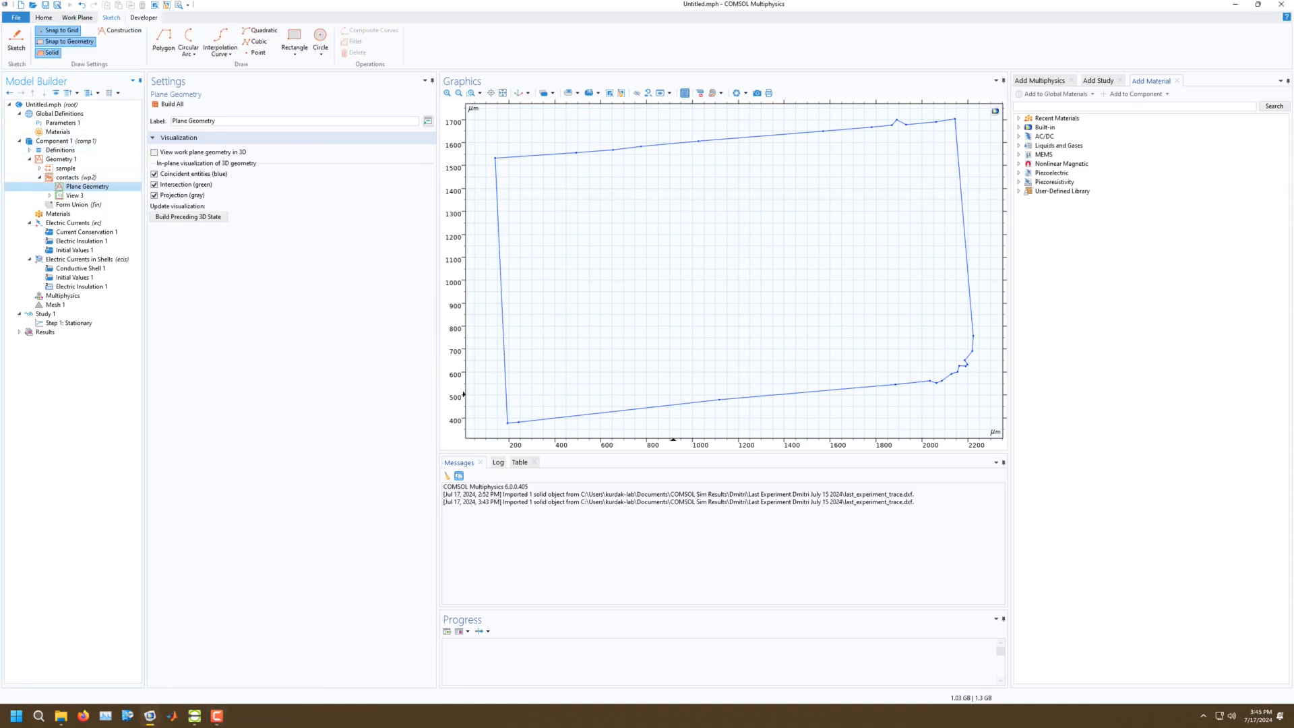
pyautogui.click(77, 17)
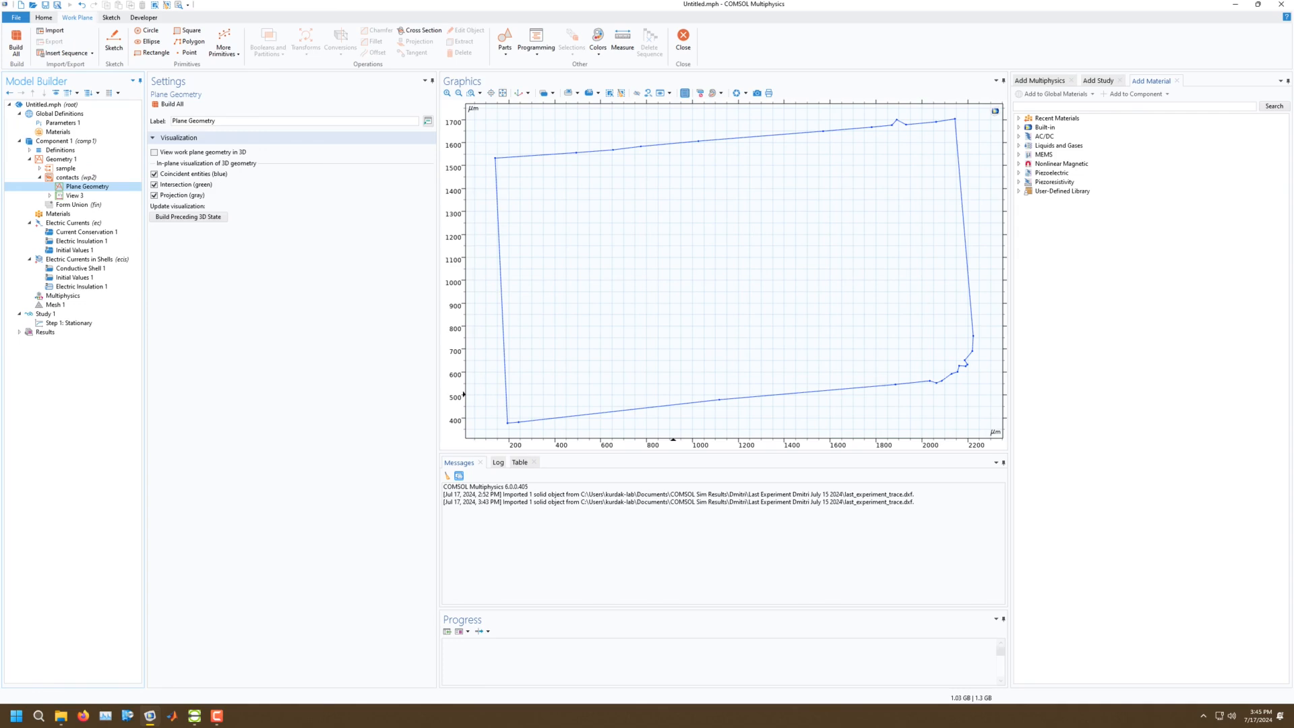
pyautogui.rightClick(94, 187)
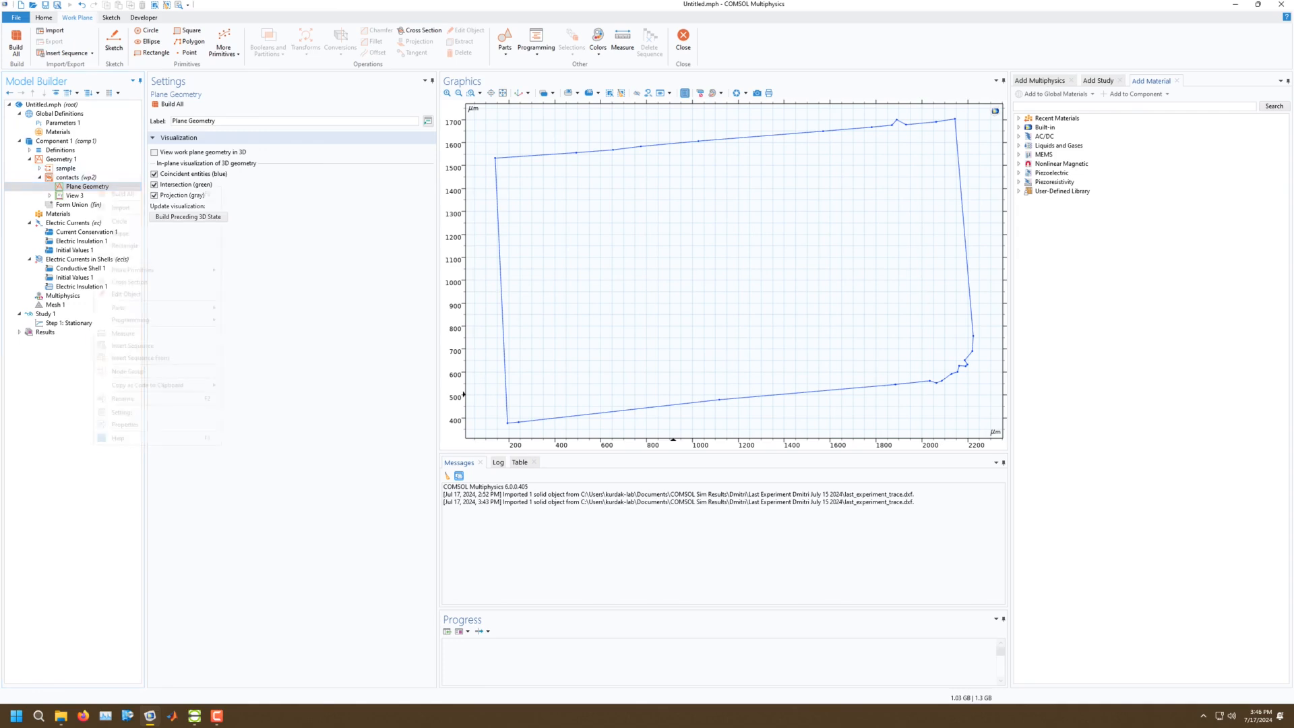
pyautogui.click(120, 208)
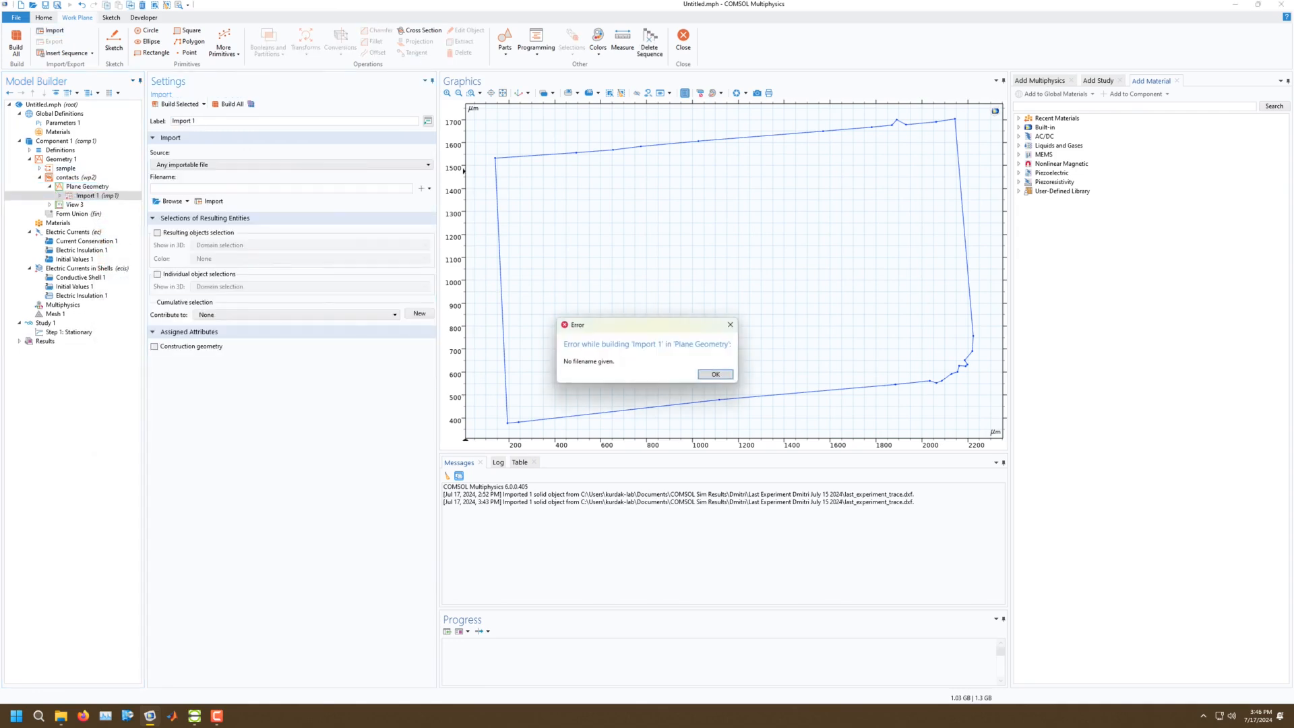
pyautogui.click(172, 201)
pyautogui.click(273, 283)
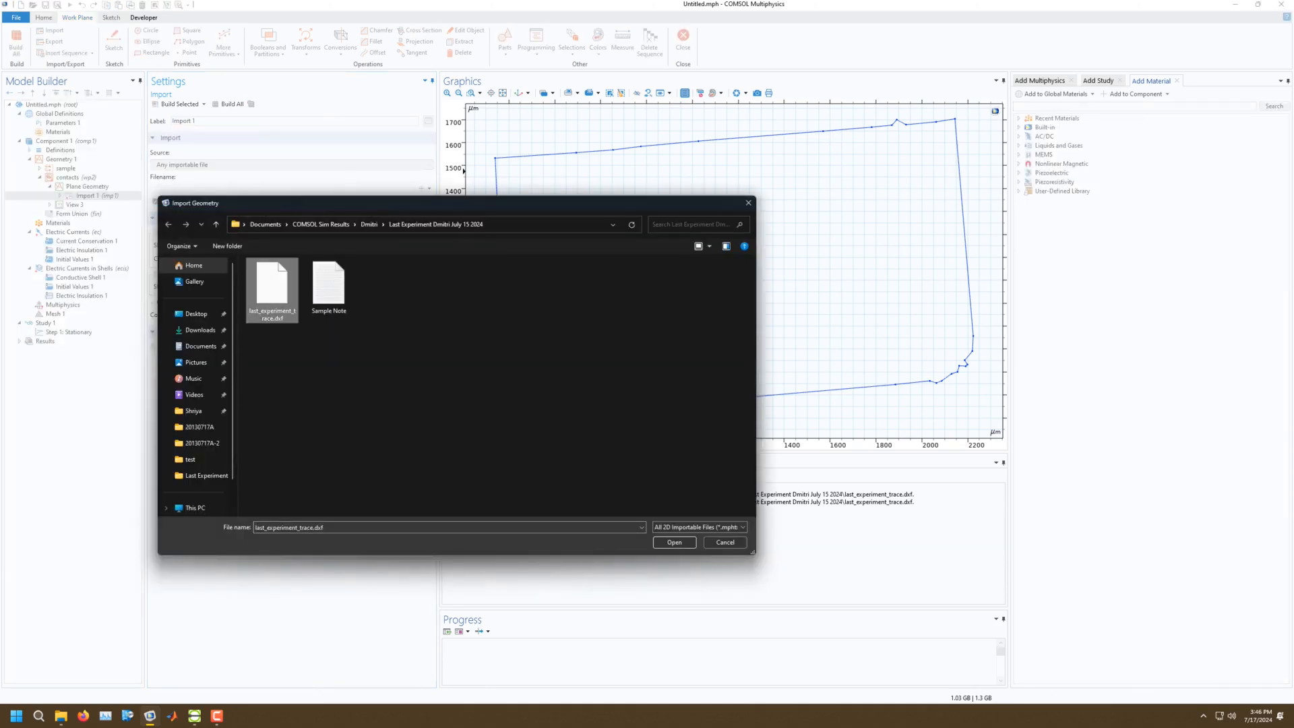
pyautogui.click(673, 543)
pyautogui.click(164, 246)
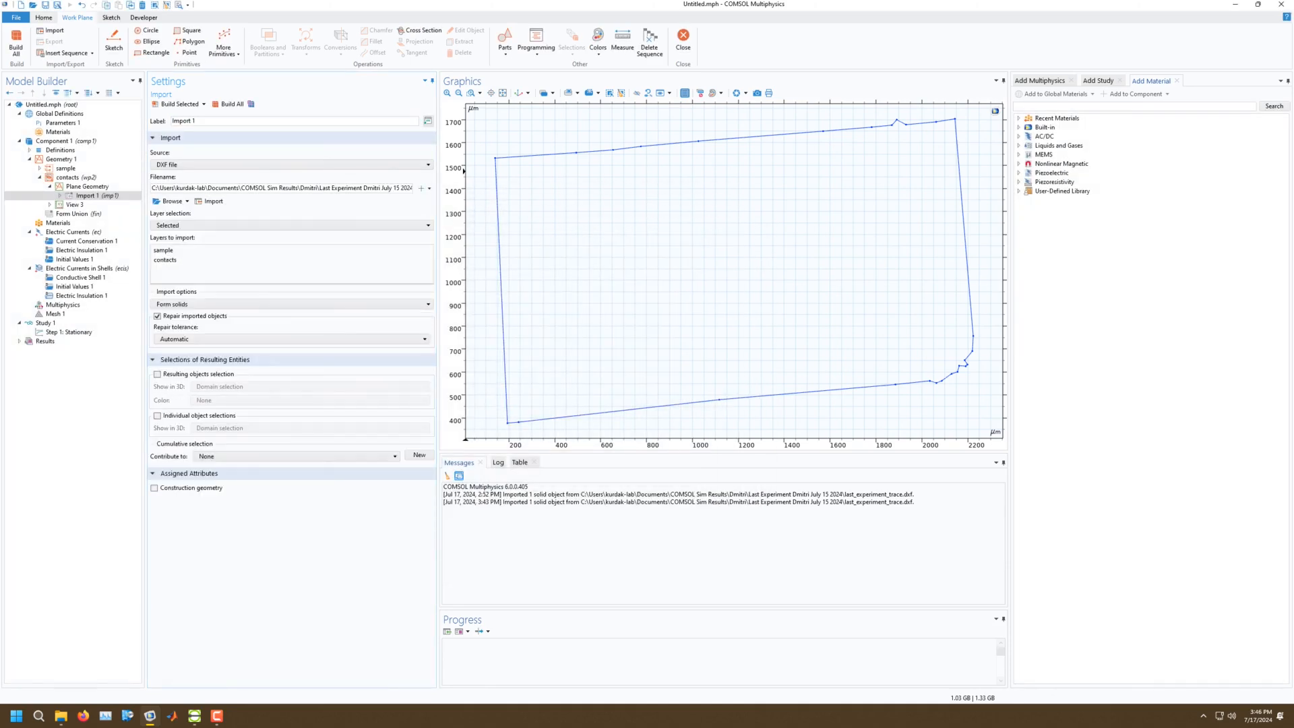
pyautogui.click(165, 259)
pyautogui.click(179, 104)
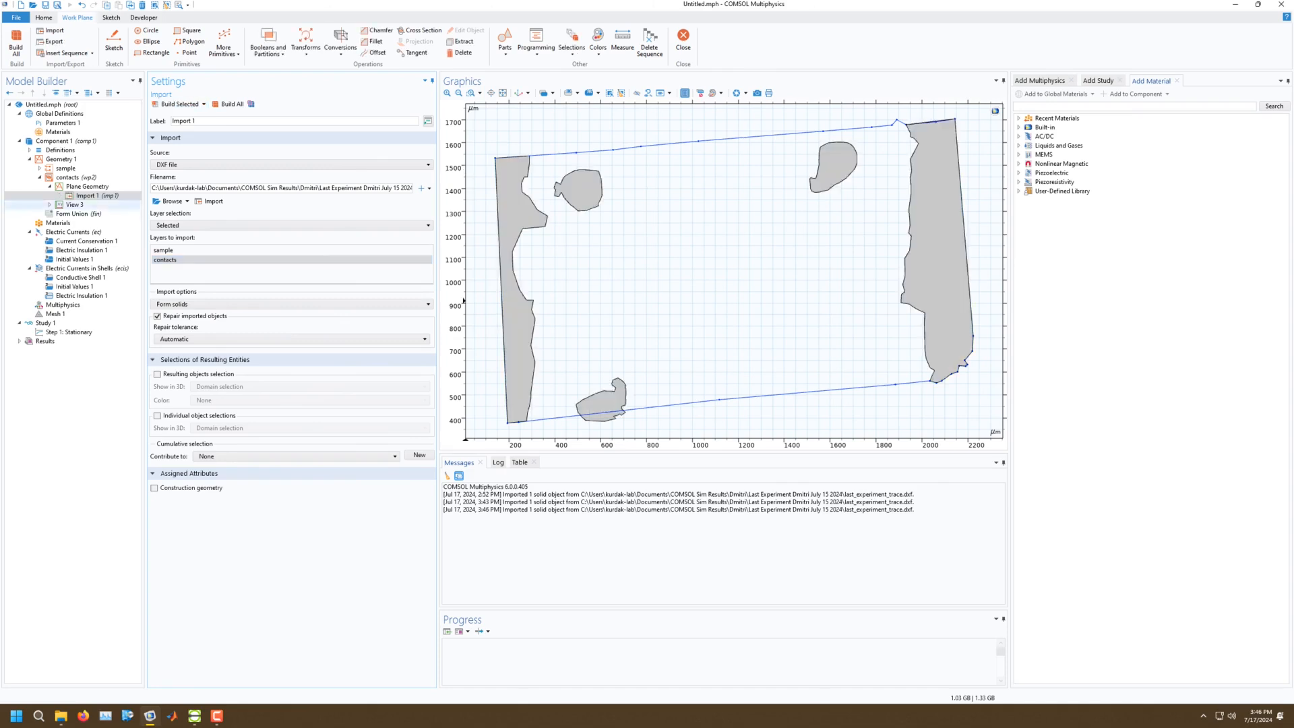
# Extrude the contacts work plane by 35 µm and build the extrusion.
pyautogui.click(68, 177)
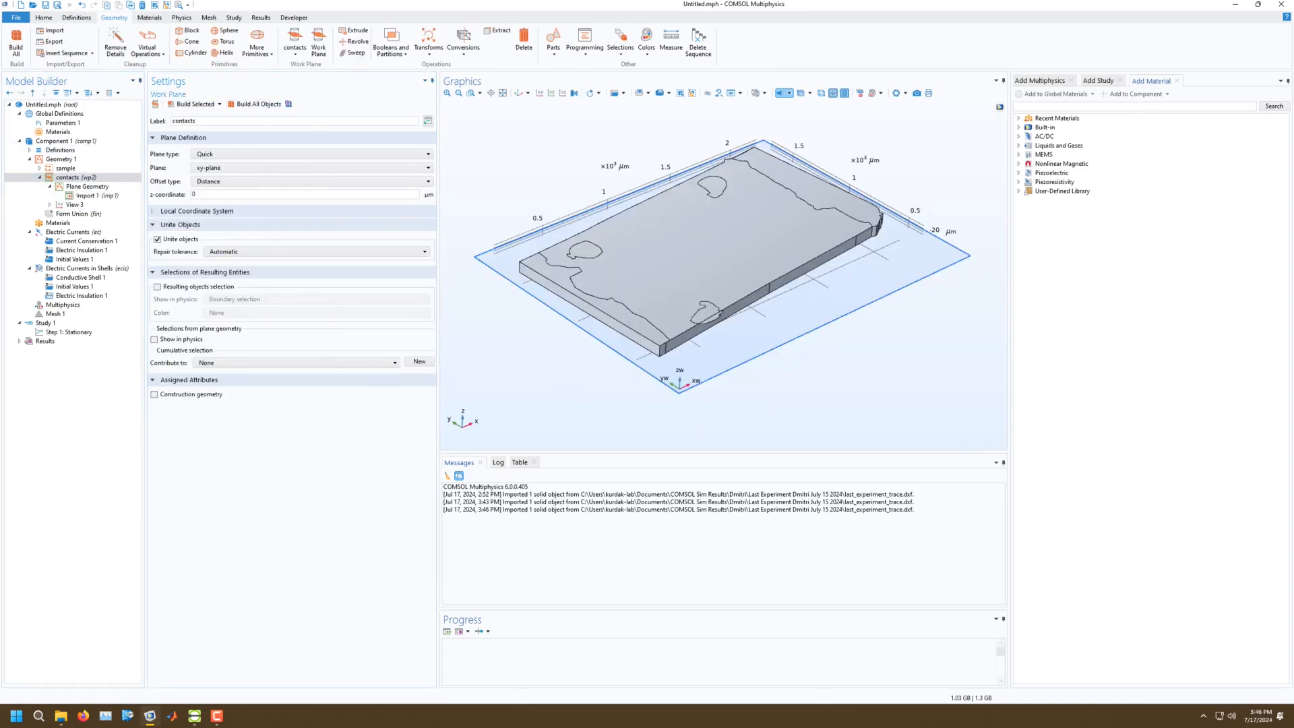
pyautogui.rightClick(85, 177)
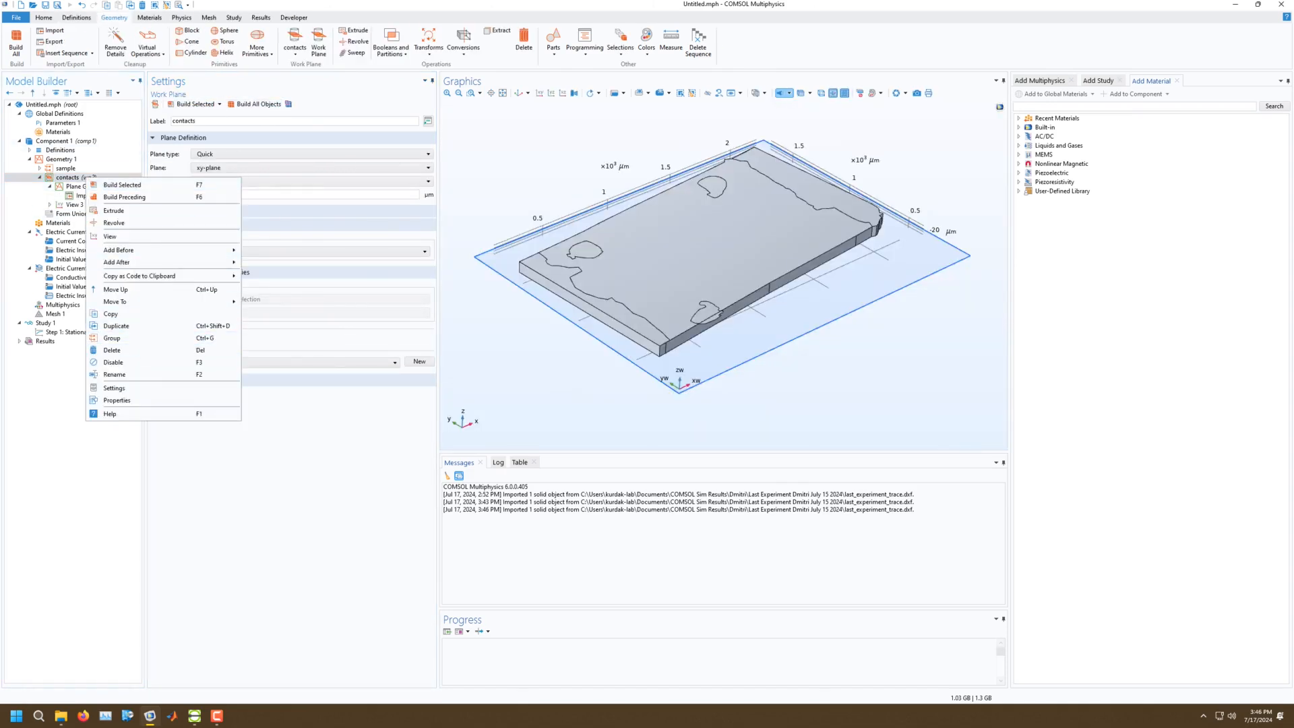
pyautogui.click(114, 211)
pyautogui.click(202, 316)
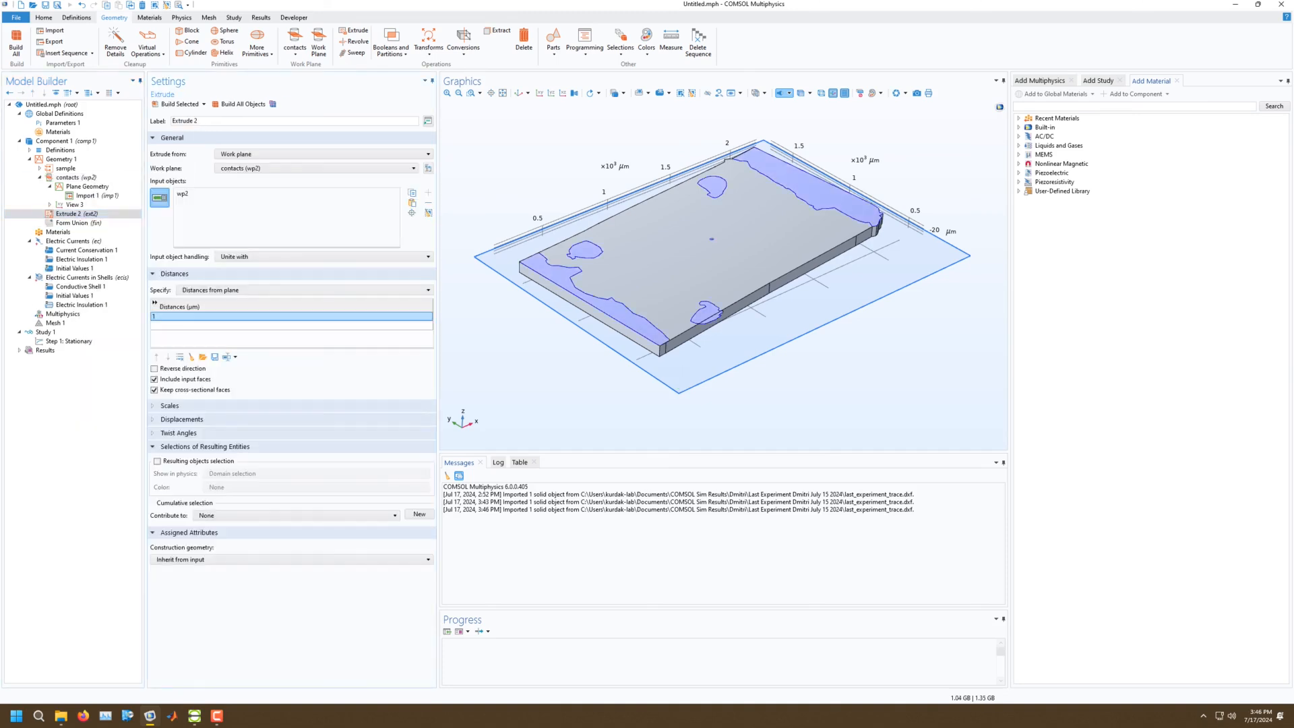
pyautogui.write('35')
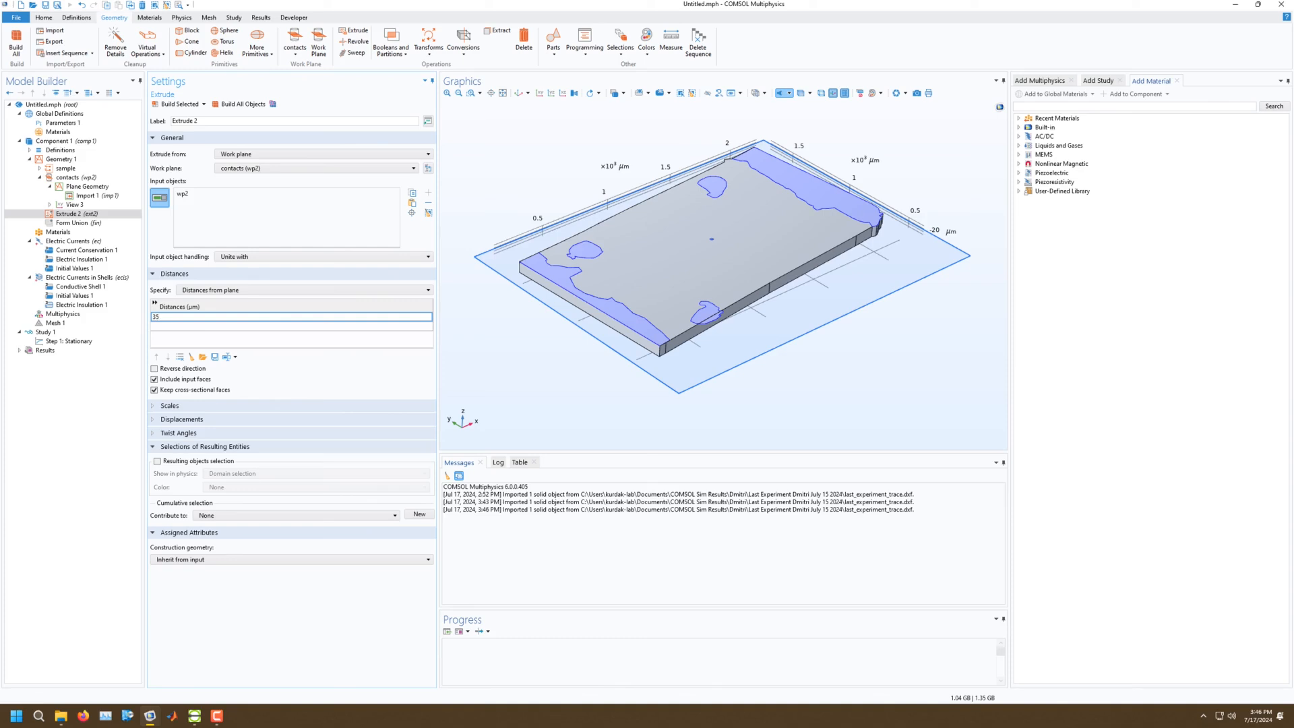
pyautogui.press('Return')
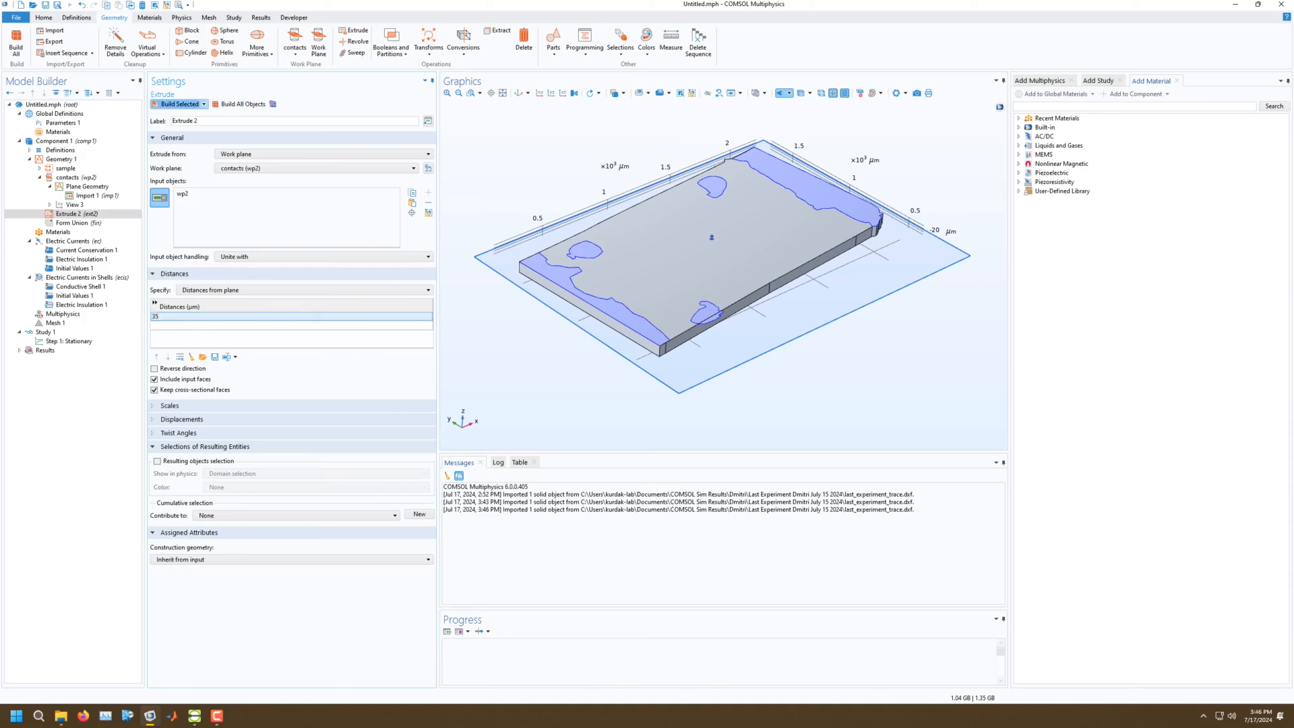
pyautogui.click(180, 104)
# Group the contacts work plane and its extrusion under a node labelled "Contacts" and collapse the group.
pyautogui.click(40, 177)
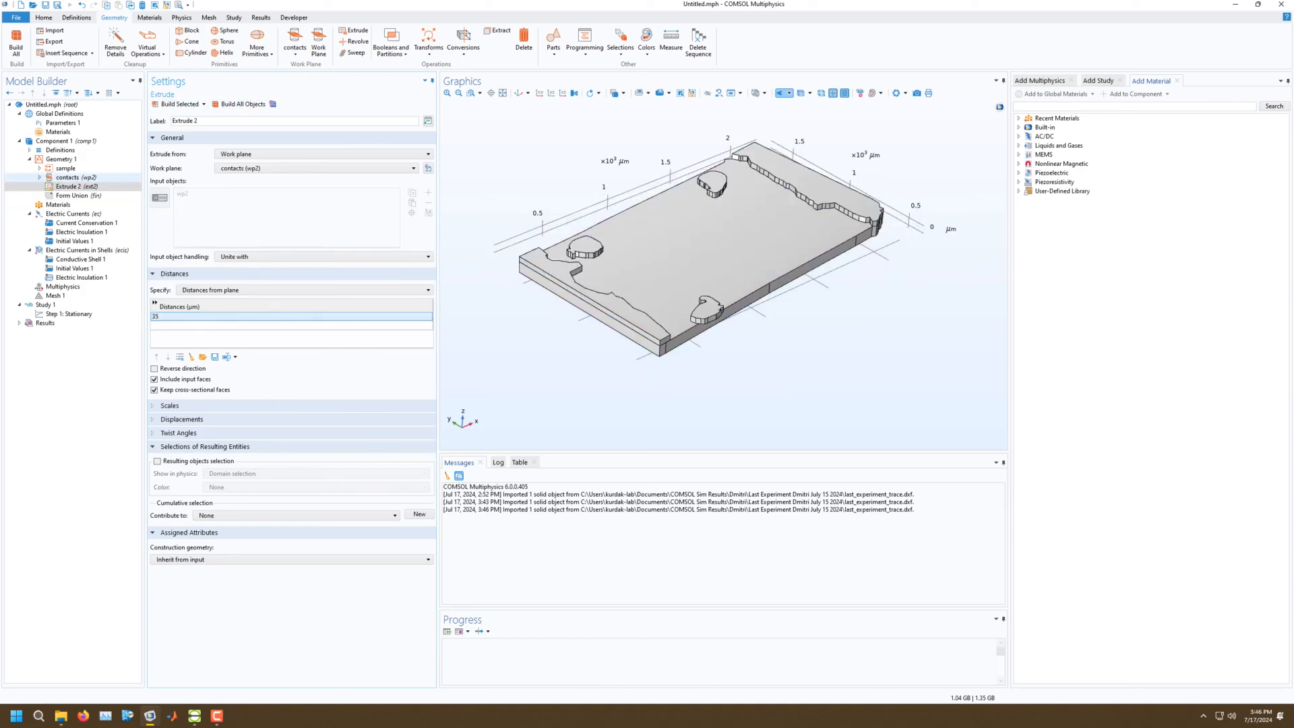
pyautogui.rightClick(81, 184)
pyautogui.click(134, 237)
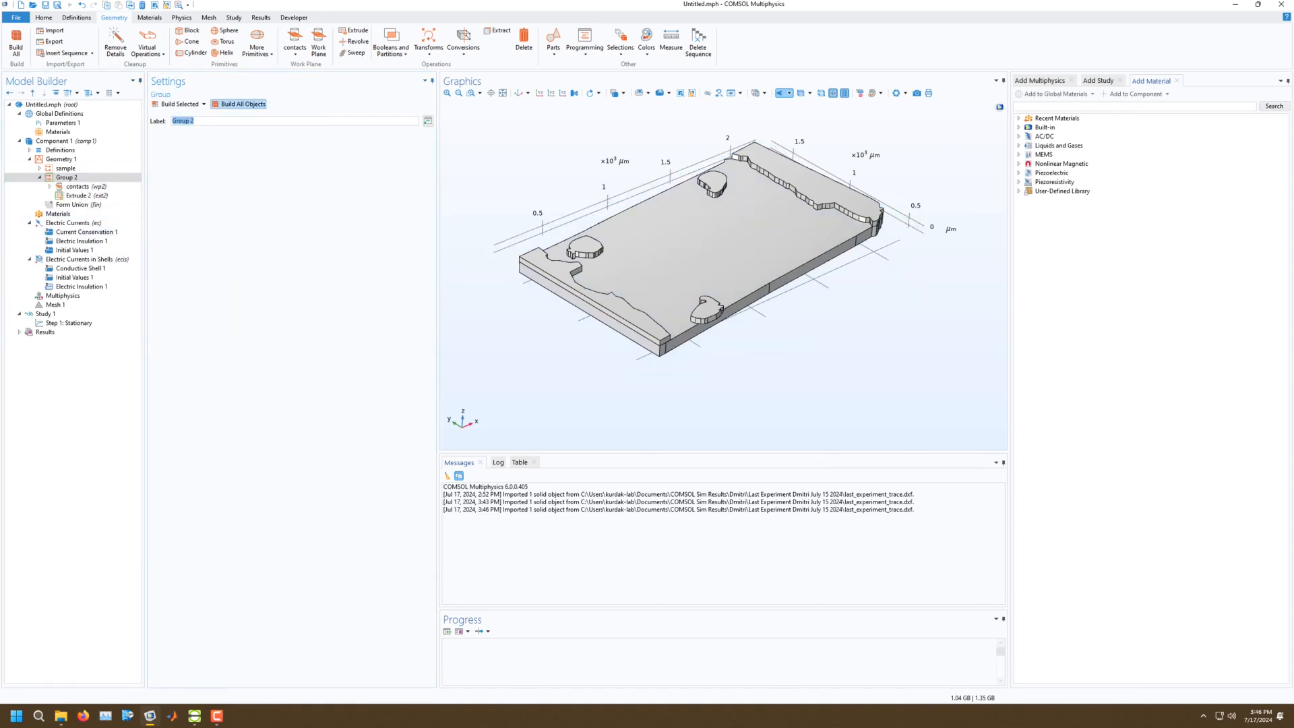
pyautogui.write('Contacts')
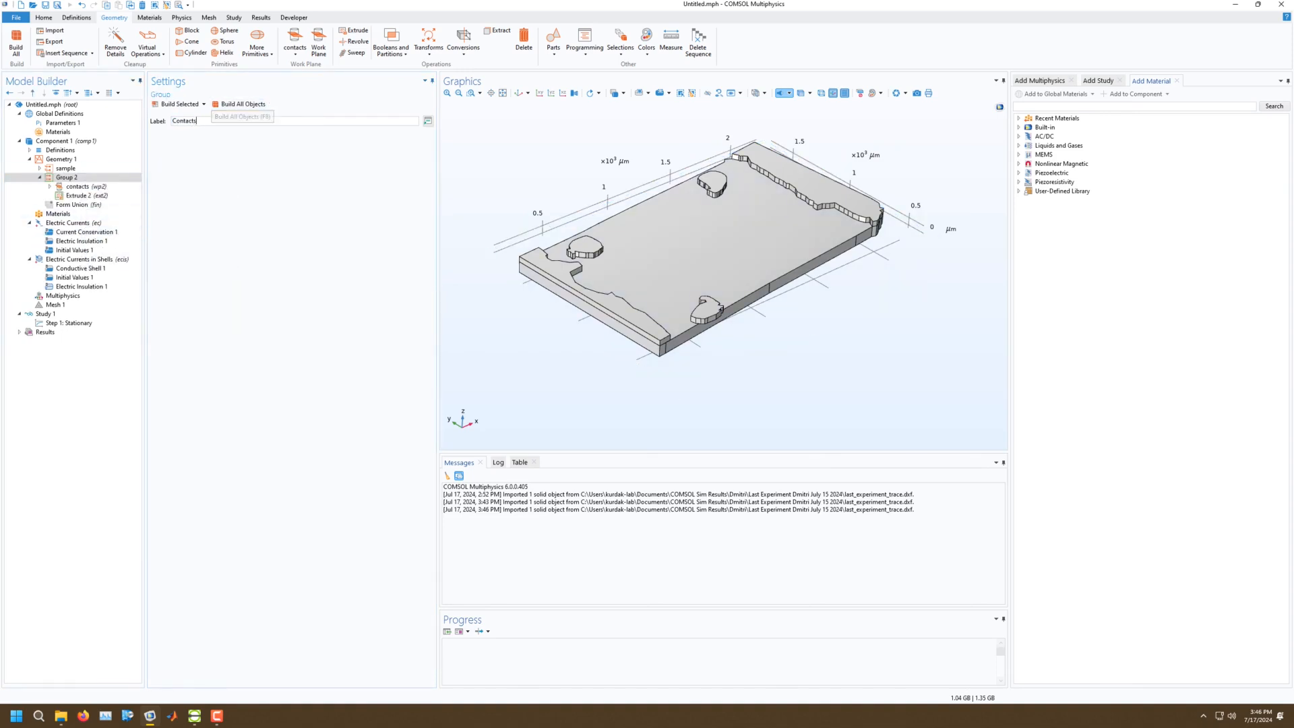
pyautogui.press('Return')
pyautogui.click(40, 177)
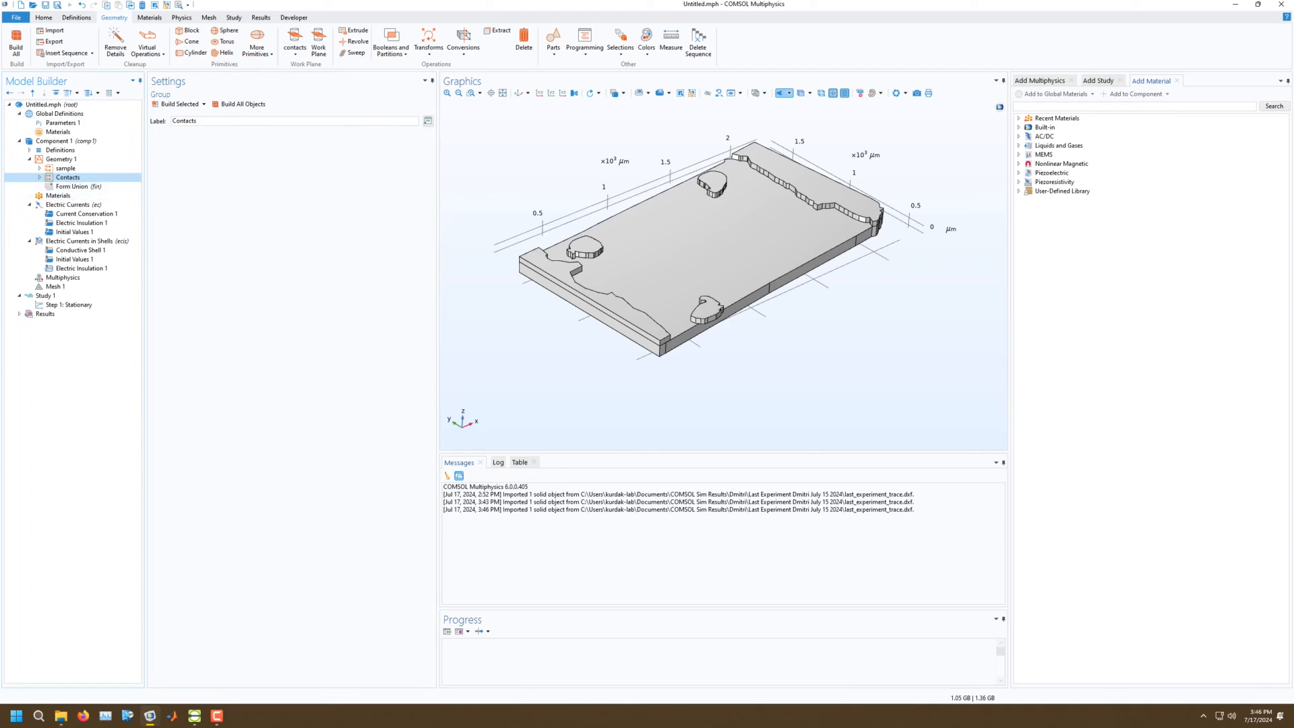
# Save the model as an .mph file in the experiment folder, naming it with the owner's first name followed by _Last_Sample.
pyautogui.click(62, 159)
pyautogui.hotkey('ctrl', 's')
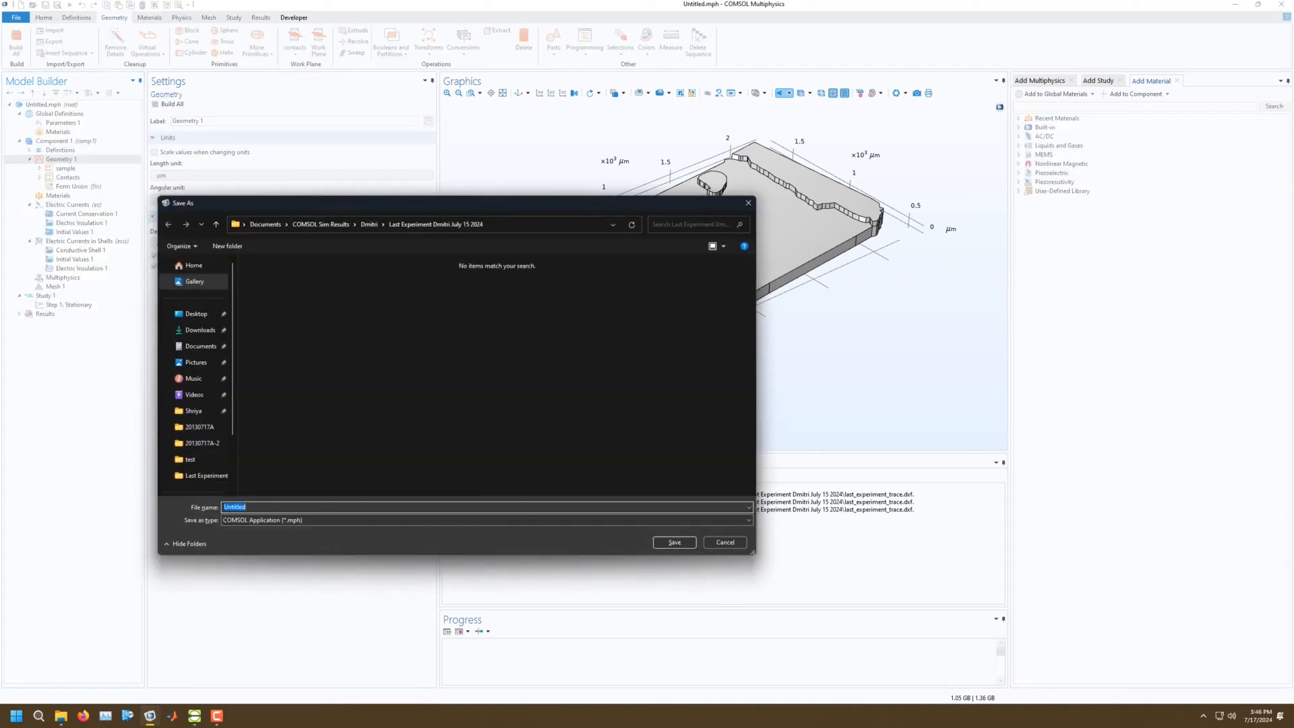
pyautogui.write('Dmitris_Last_Sample')
pyautogui.press('Return')
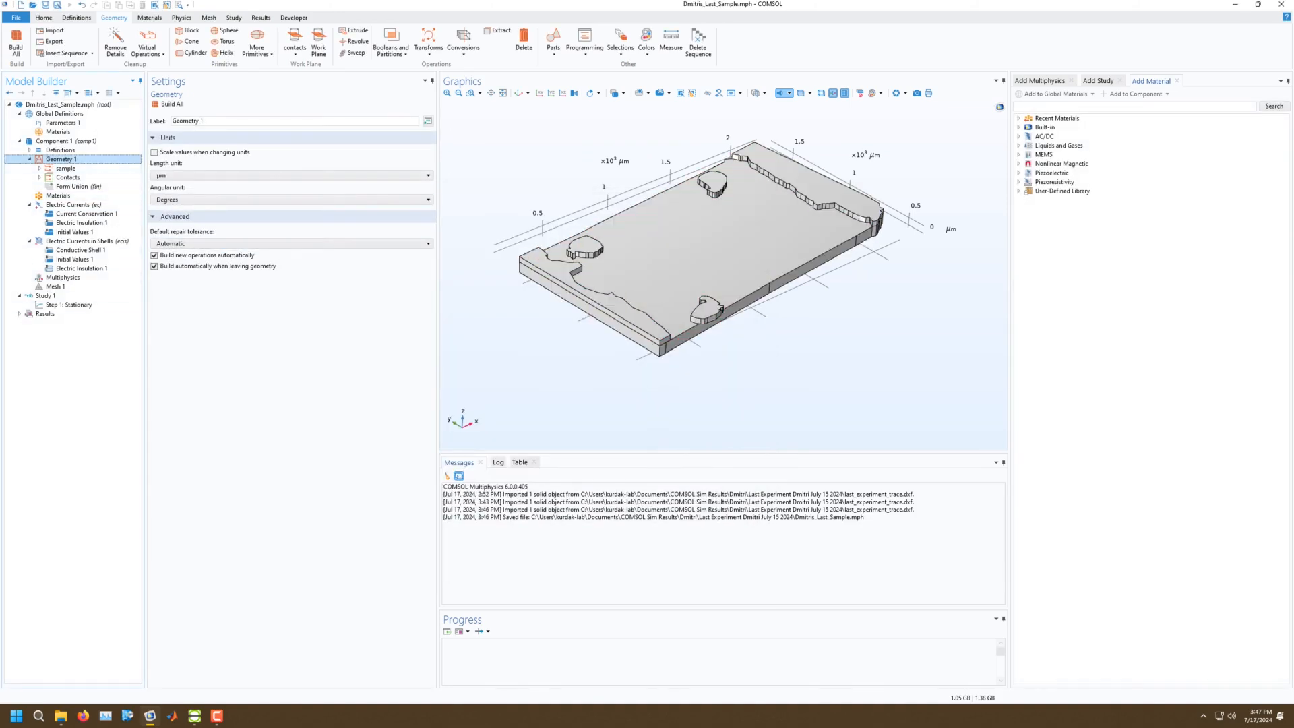
pyautogui.click(58, 195)
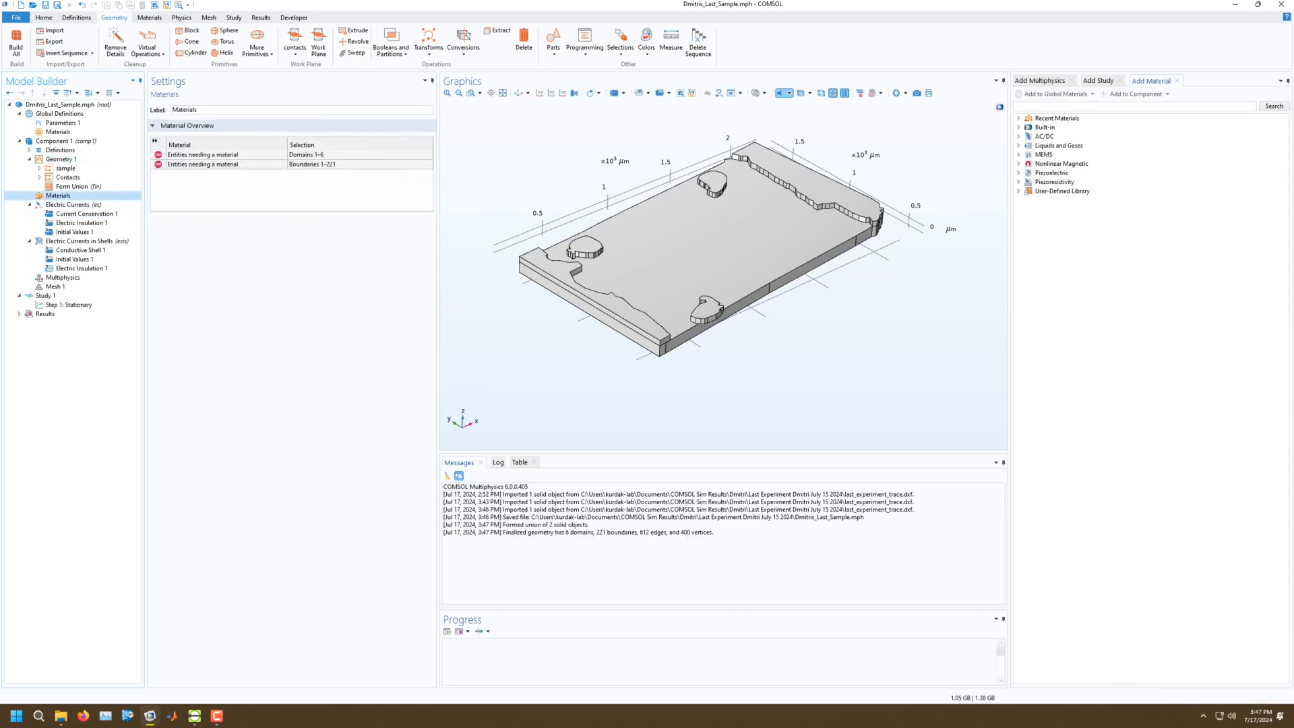
pyautogui.moveTo(748, 296); pyautogui.dragTo(627, 283)
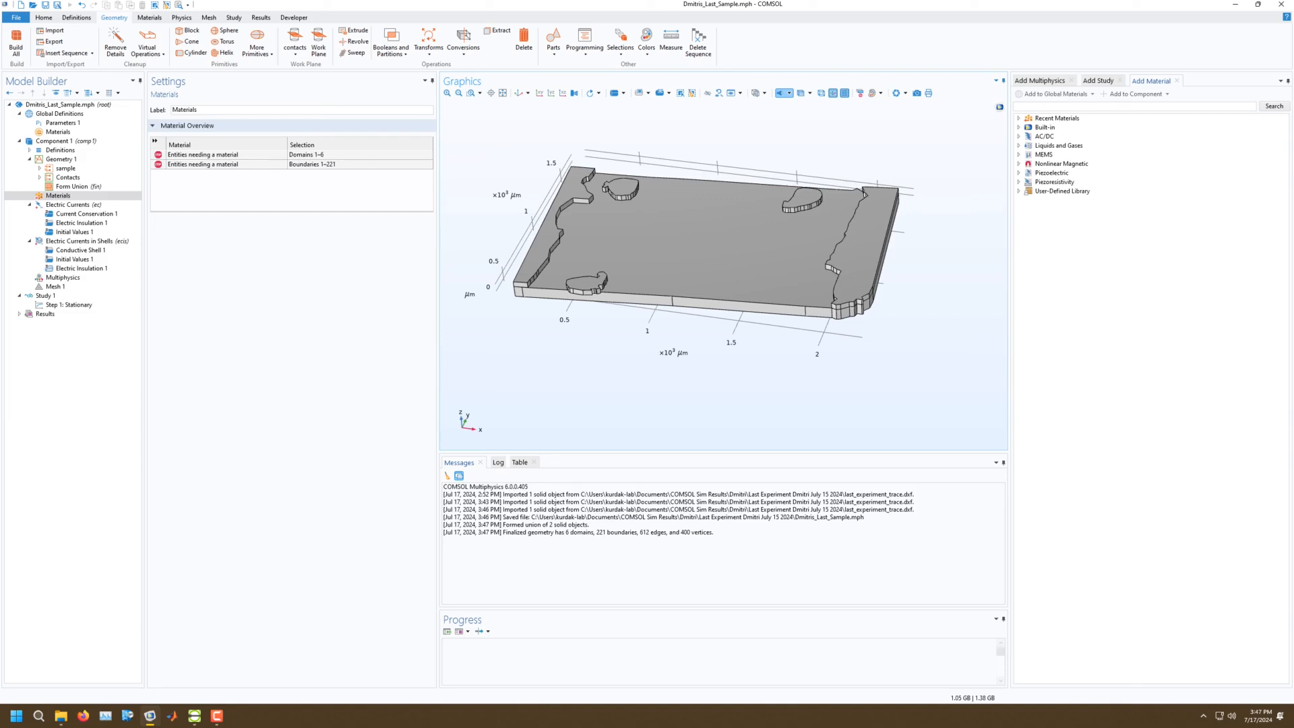
pyautogui.click(226, 155)
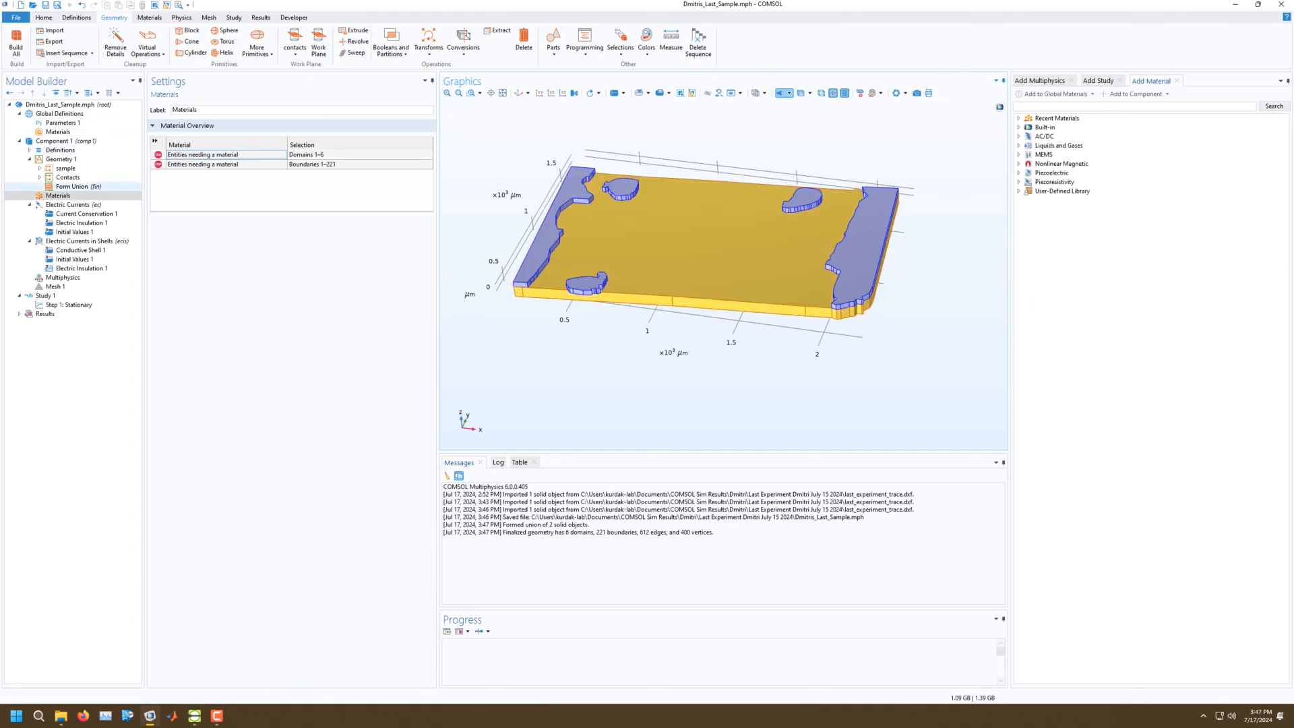
pyautogui.rightClick(58, 195)
pyautogui.click(81, 226)
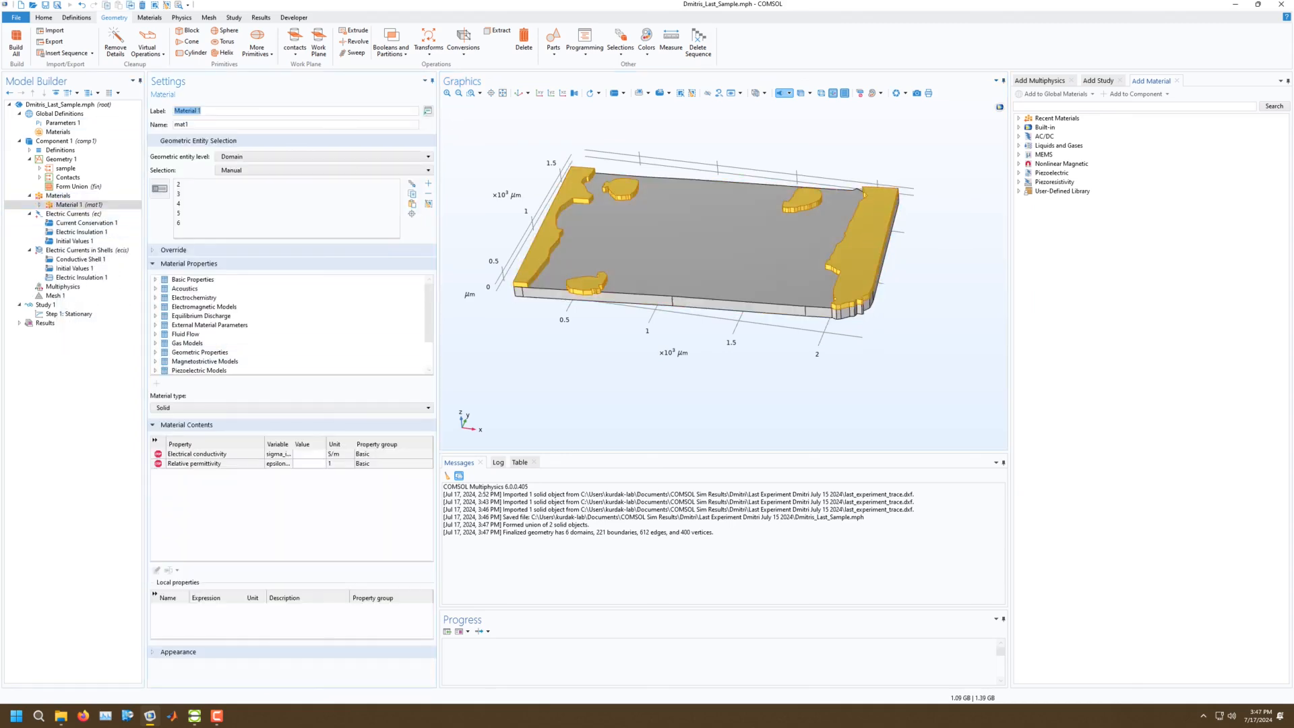
pyautogui.click(309, 464)
pyautogui.write('1')
pyautogui.press('Return')
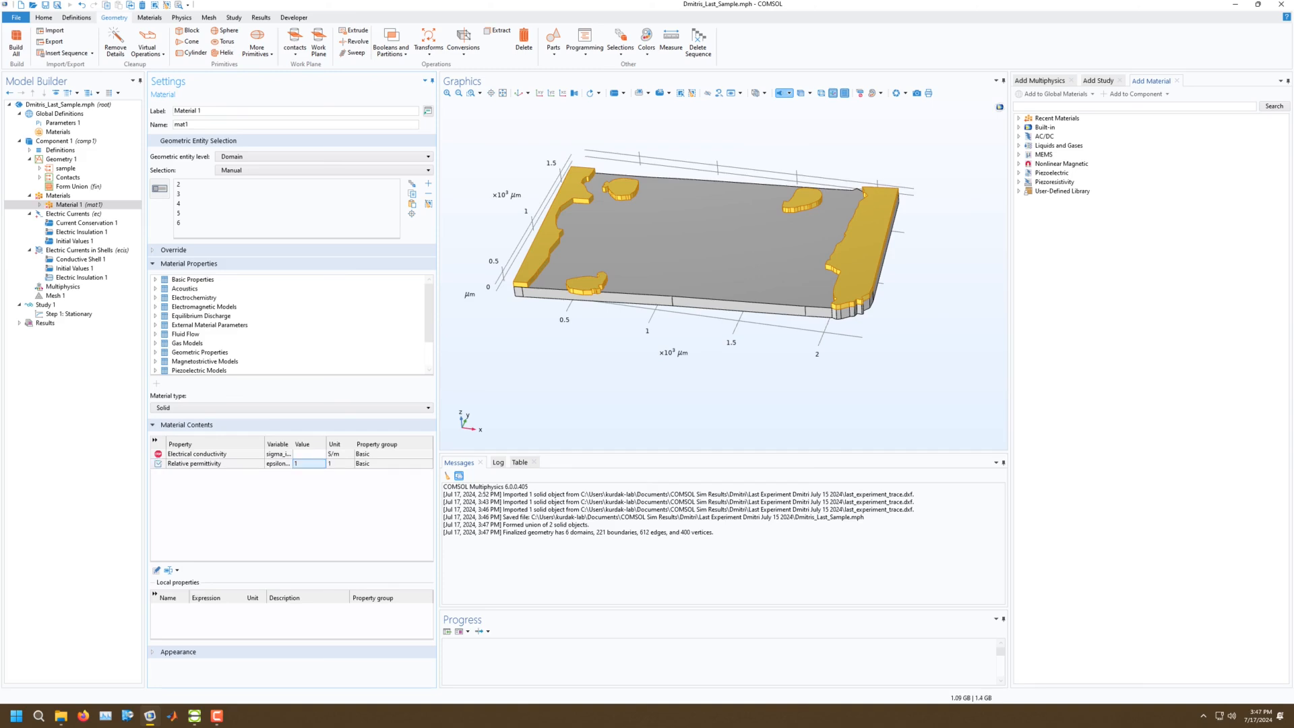
pyautogui.click(309, 454)
pyautogui.click(58, 195)
pyautogui.click(78, 205)
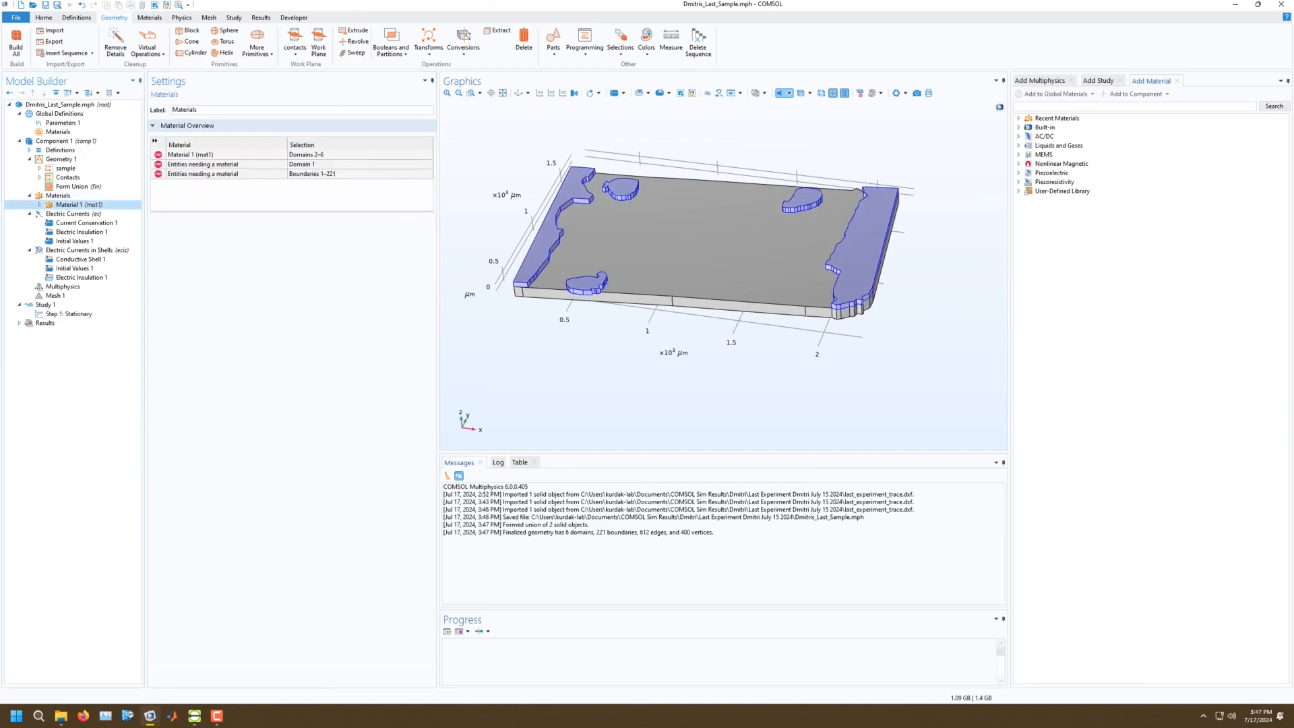
pyautogui.press('Delete')
pyautogui.press('Return')
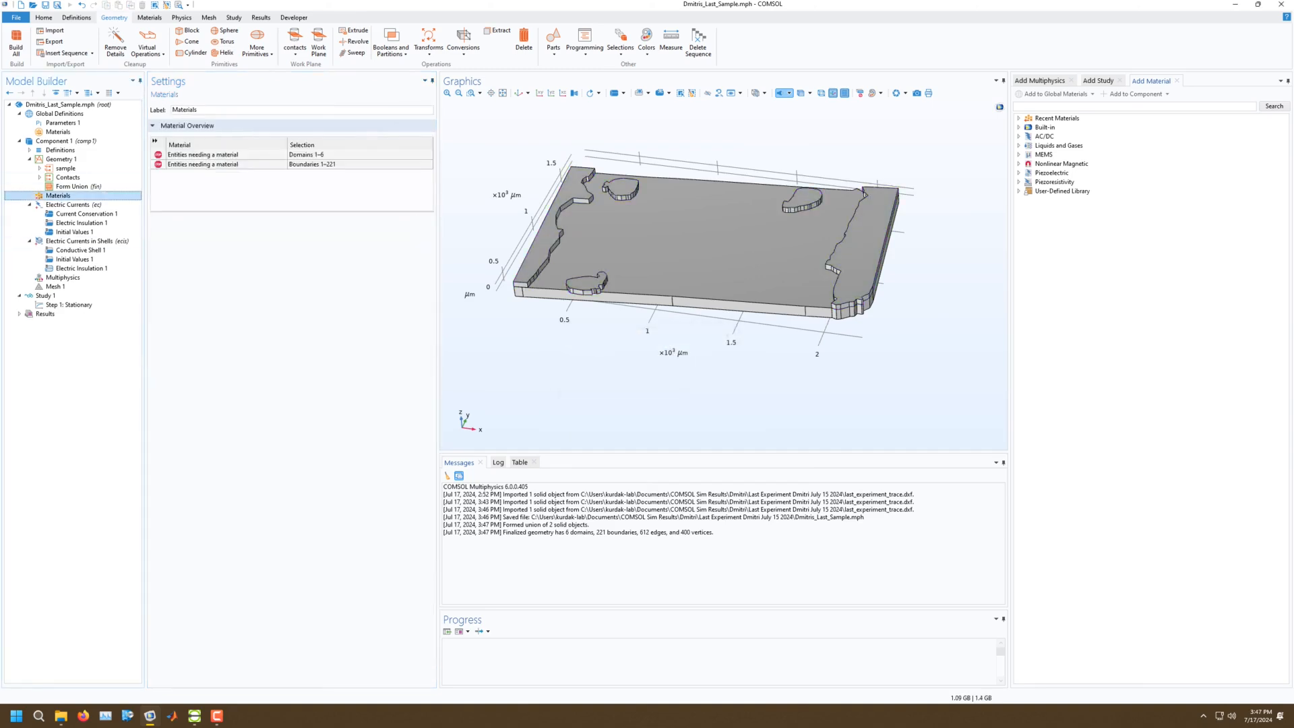
# Find indium in the material library and add In - Indium from the MEMS metals to Component 1.
pyautogui.rightClick(67, 197)
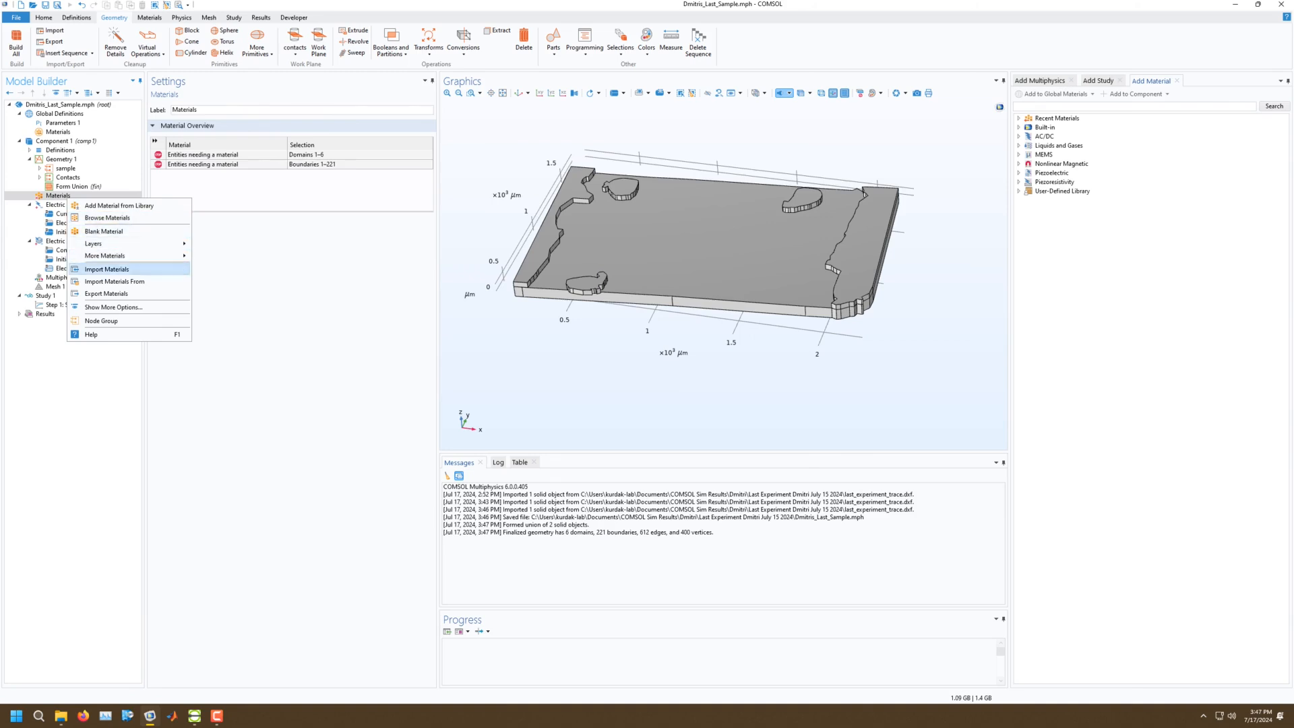
pyautogui.click(119, 205)
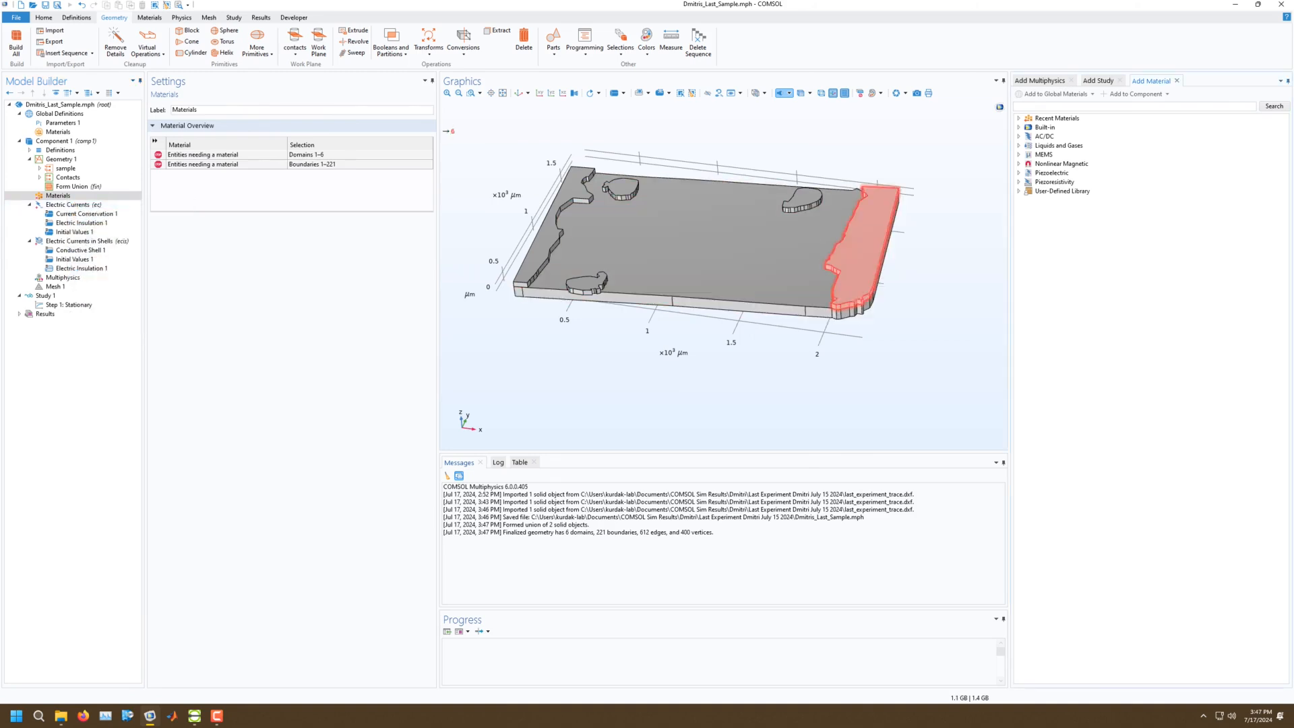
pyautogui.write('ind')
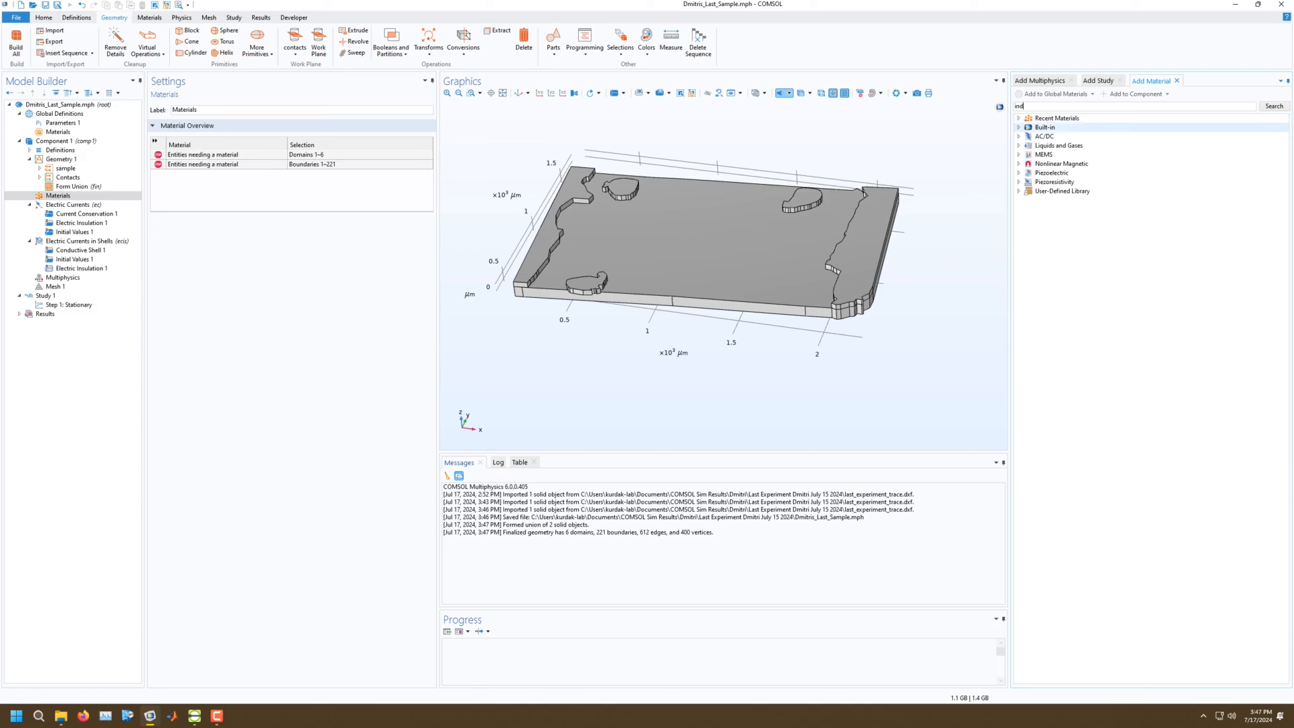
pyautogui.write('ium')
pyautogui.press('Return')
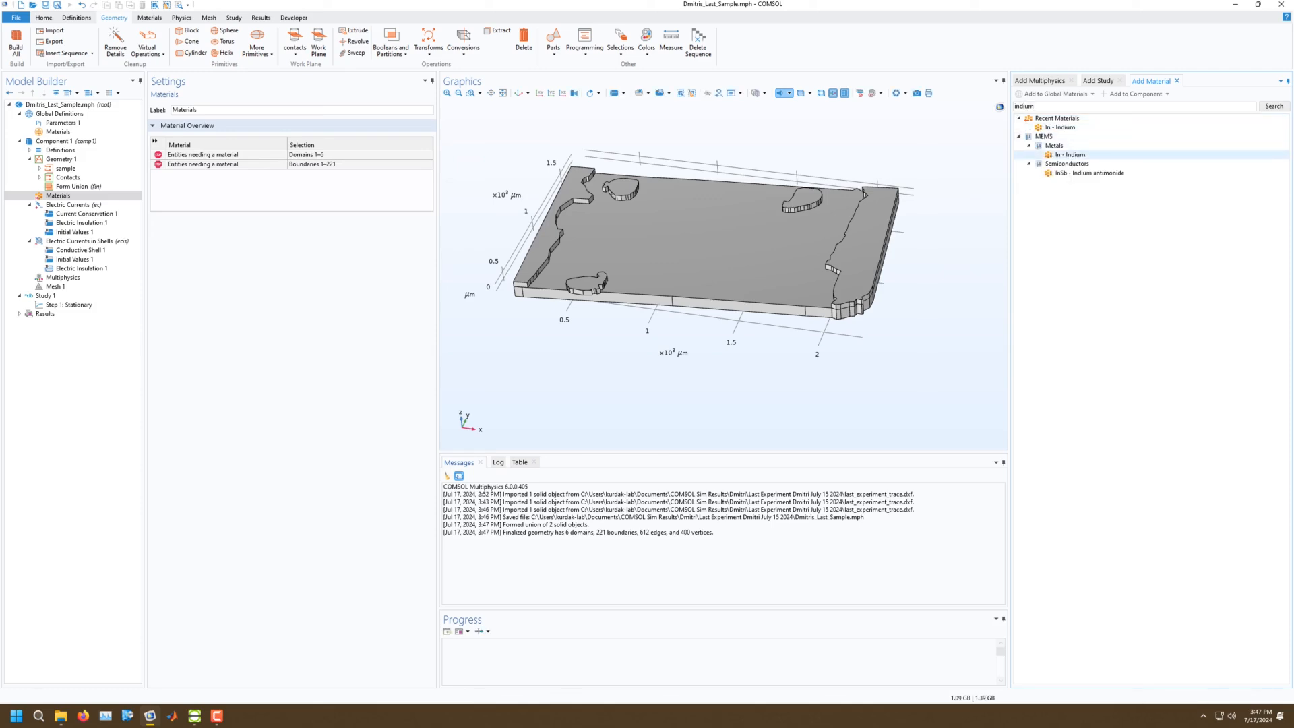
pyautogui.click(1070, 155)
pyautogui.doubleClick(1070, 155)
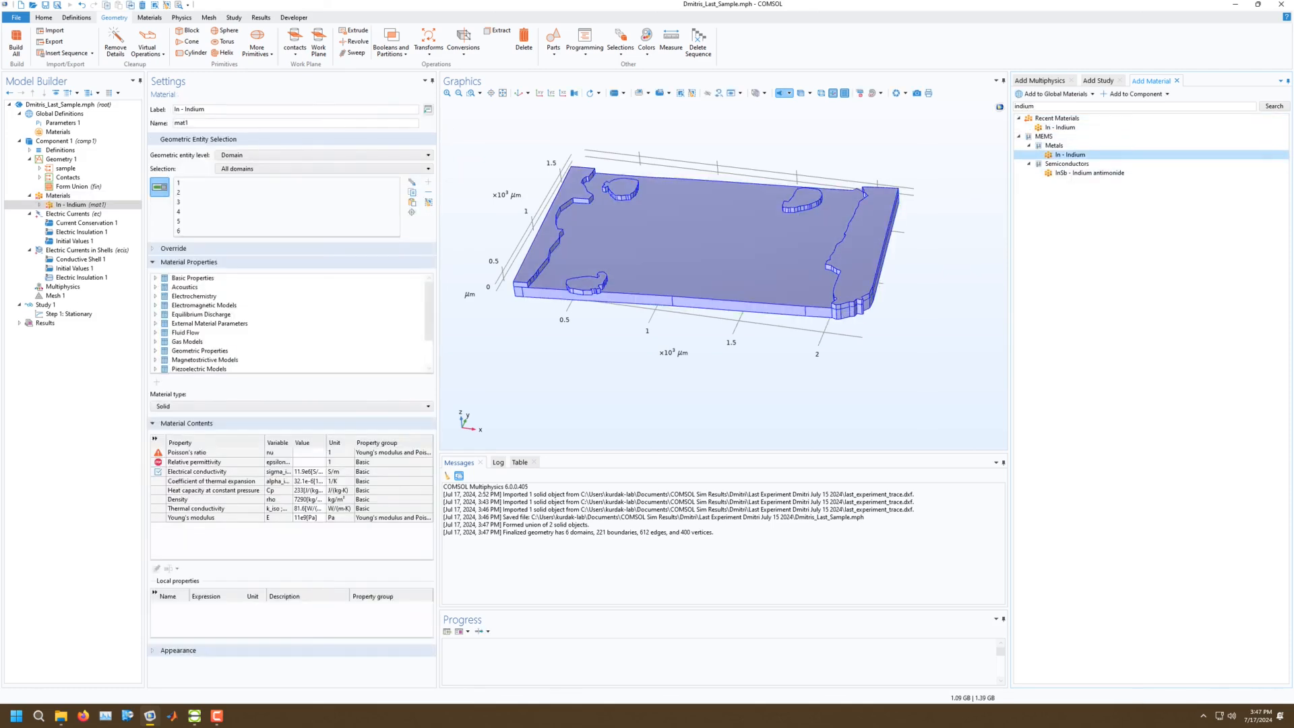
# Restrict the indium material to the contact domains 2–6 and set its relative permittivity and Poisson's ratio to 1.
pyautogui.click(309, 462)
pyautogui.write('1')
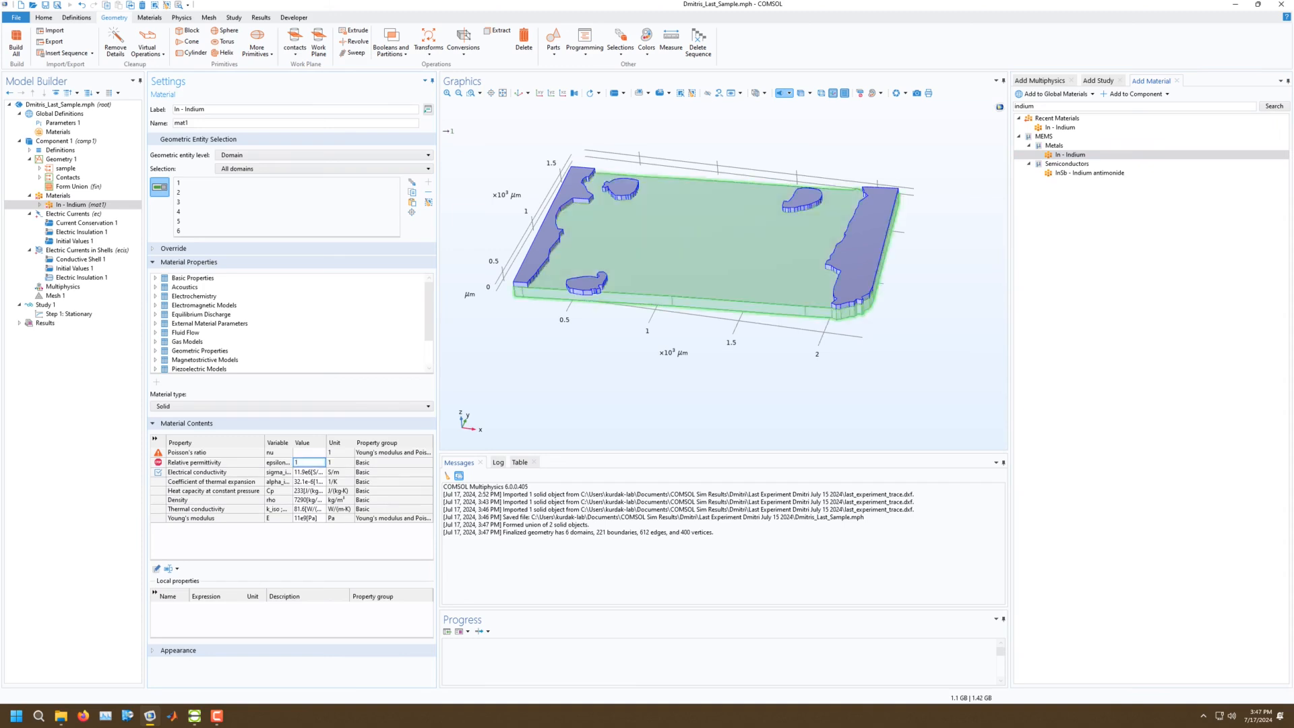
pyautogui.click(680, 246)
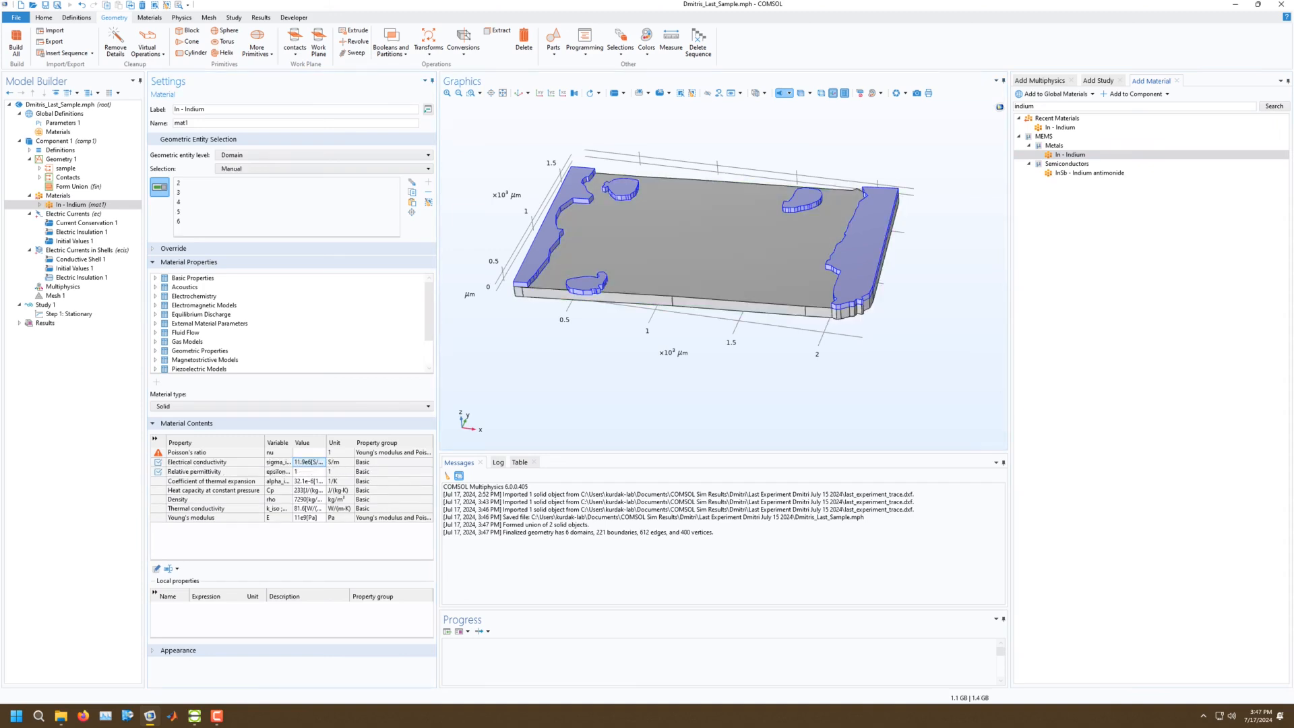
pyautogui.click(309, 452)
pyautogui.write('1')
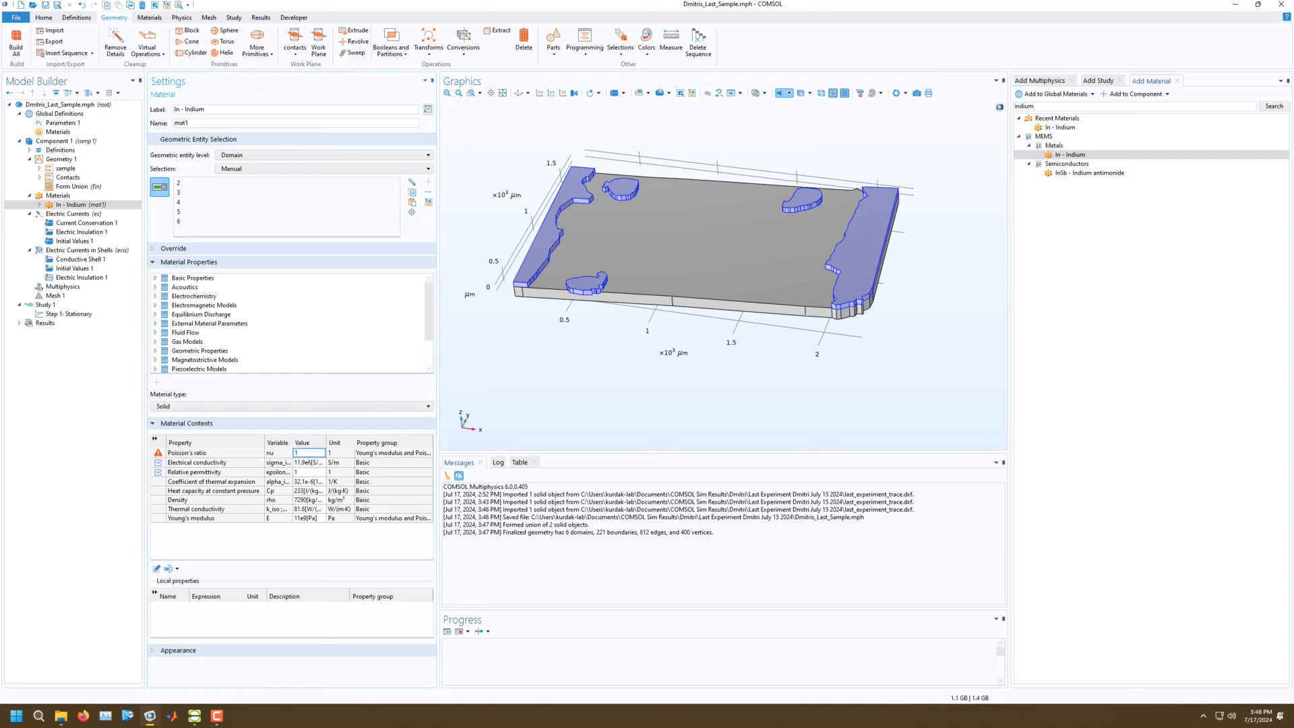
pyautogui.press('Return')
# Add a blank material to Component 1 and label it "sample".
pyautogui.click(58, 195)
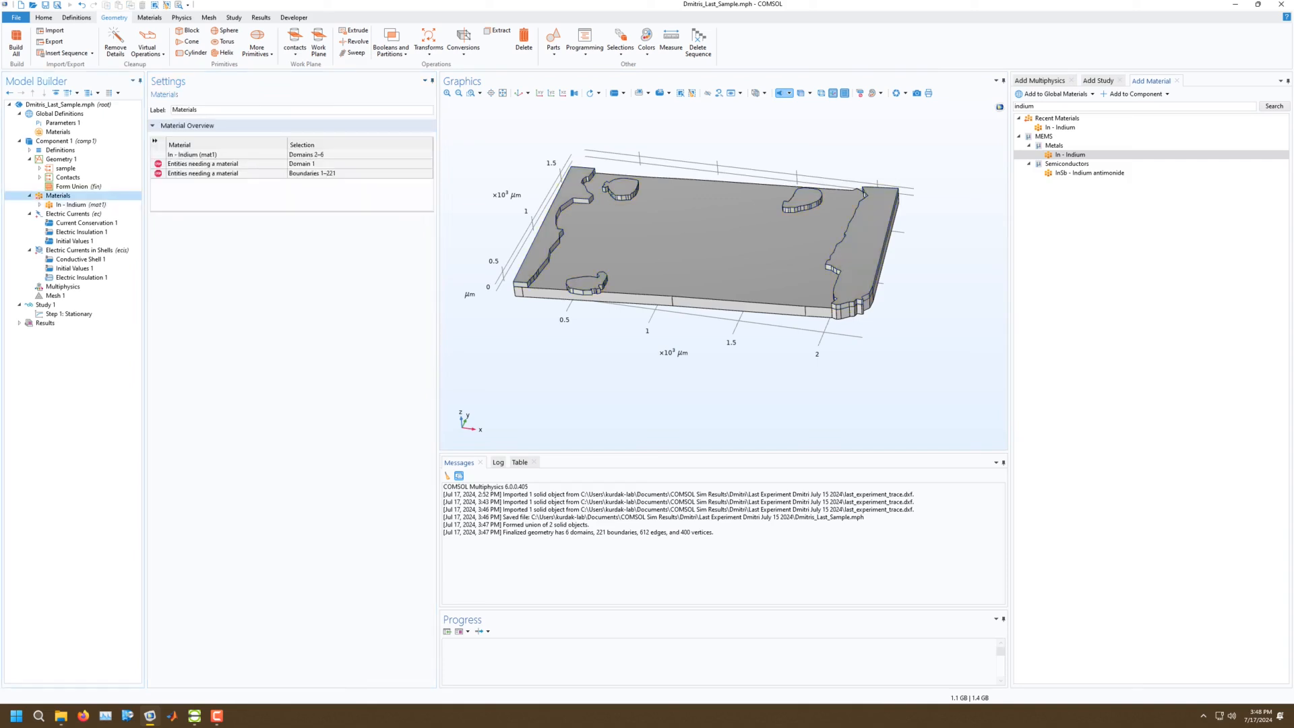
pyautogui.rightClick(56, 196)
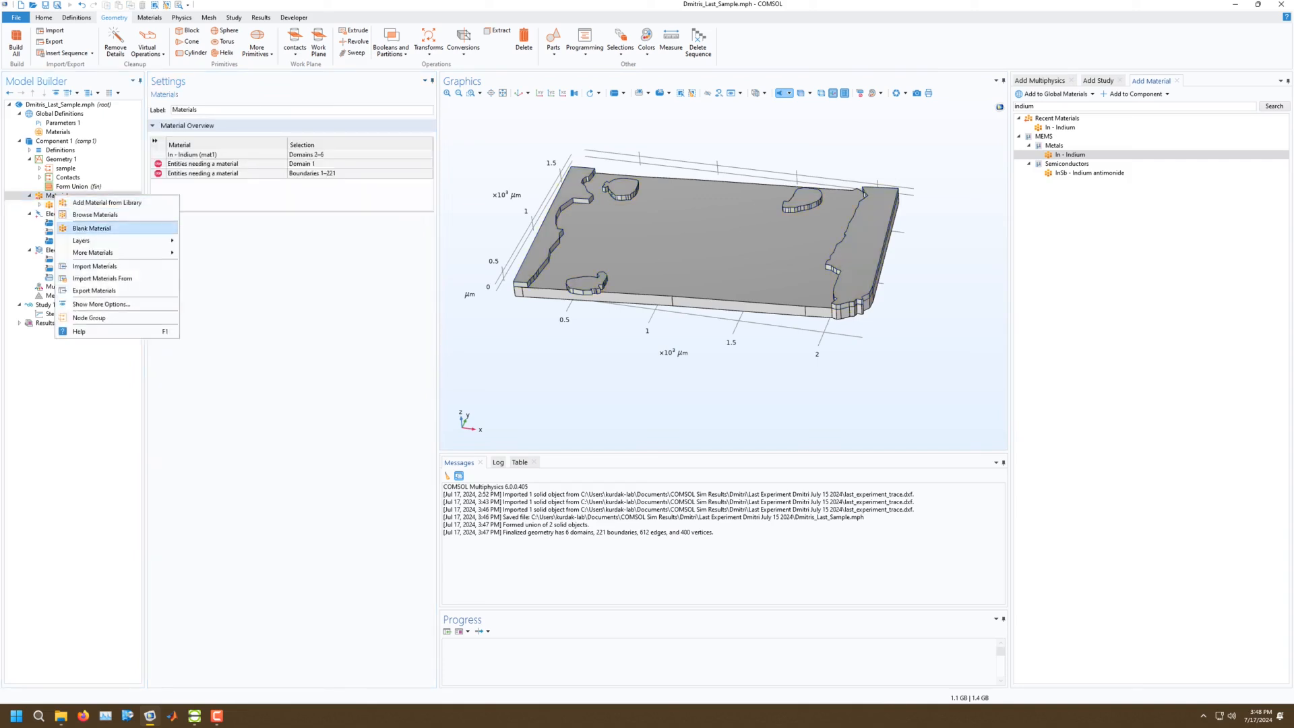
pyautogui.click(92, 228)
pyautogui.write('samples')
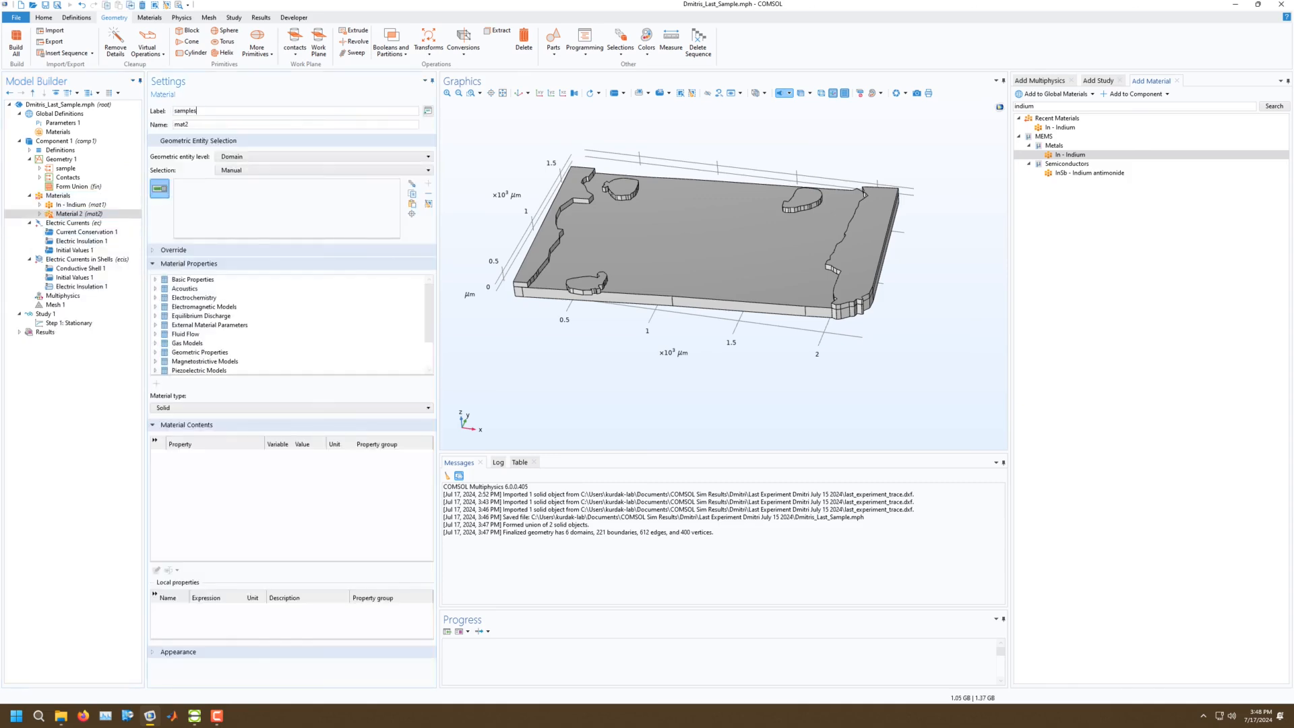
pyautogui.press('Return')
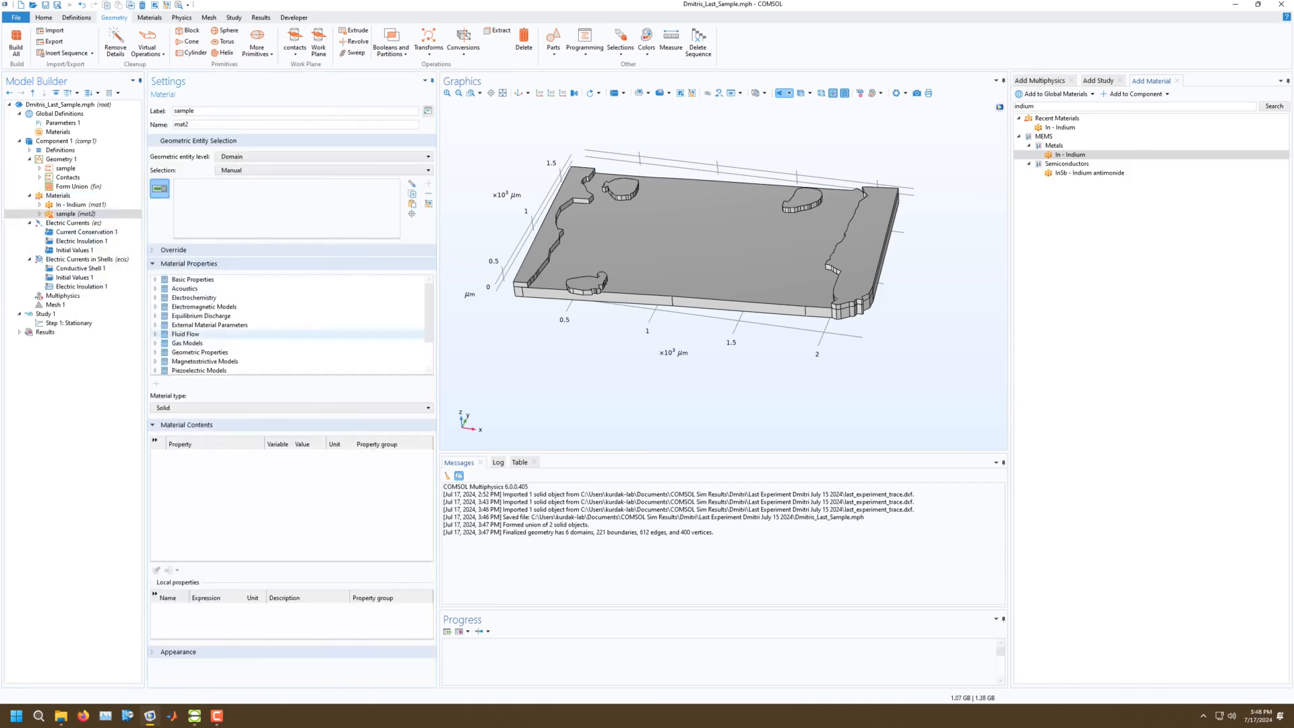
# Assign the sample material to domain 1, set its relative permittivity to 1 and electrical conductivity to 1 S/m, and save the model.
pyautogui.click(681, 251)
pyautogui.click(309, 464)
pyautogui.write('1')
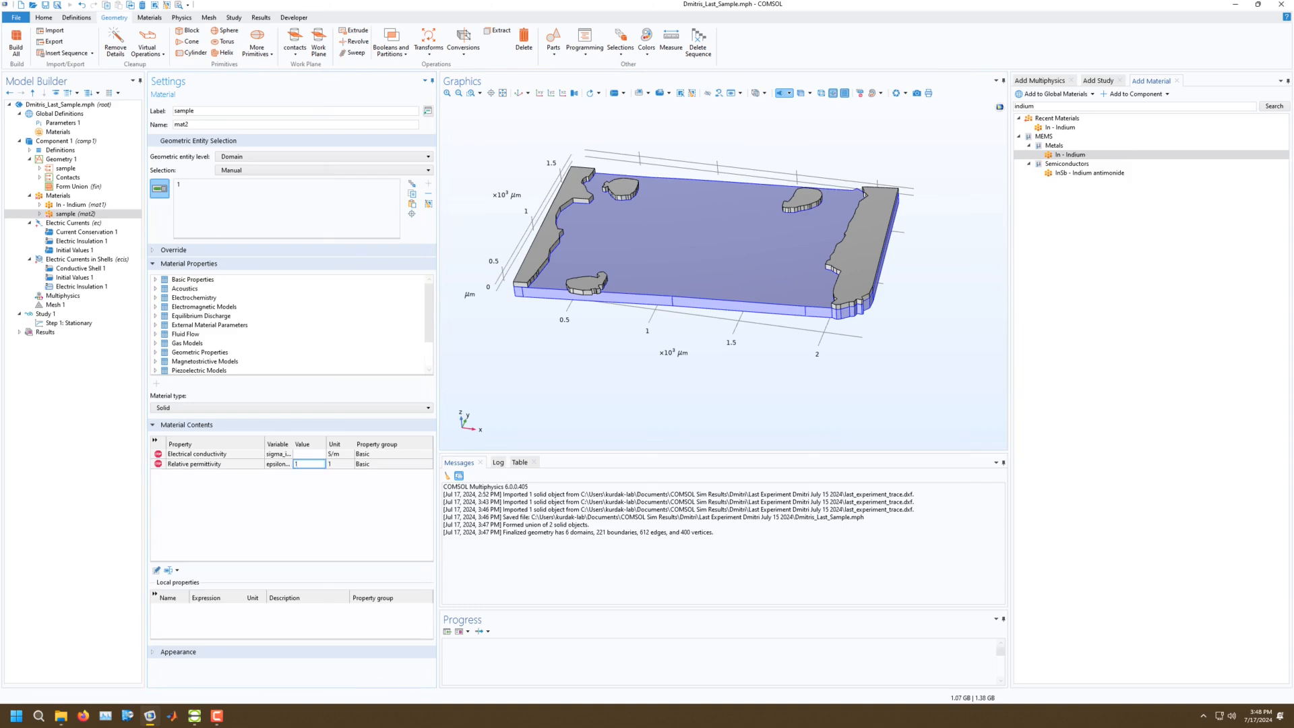
pyautogui.click(309, 455)
pyautogui.write('1')
pyautogui.press('Return')
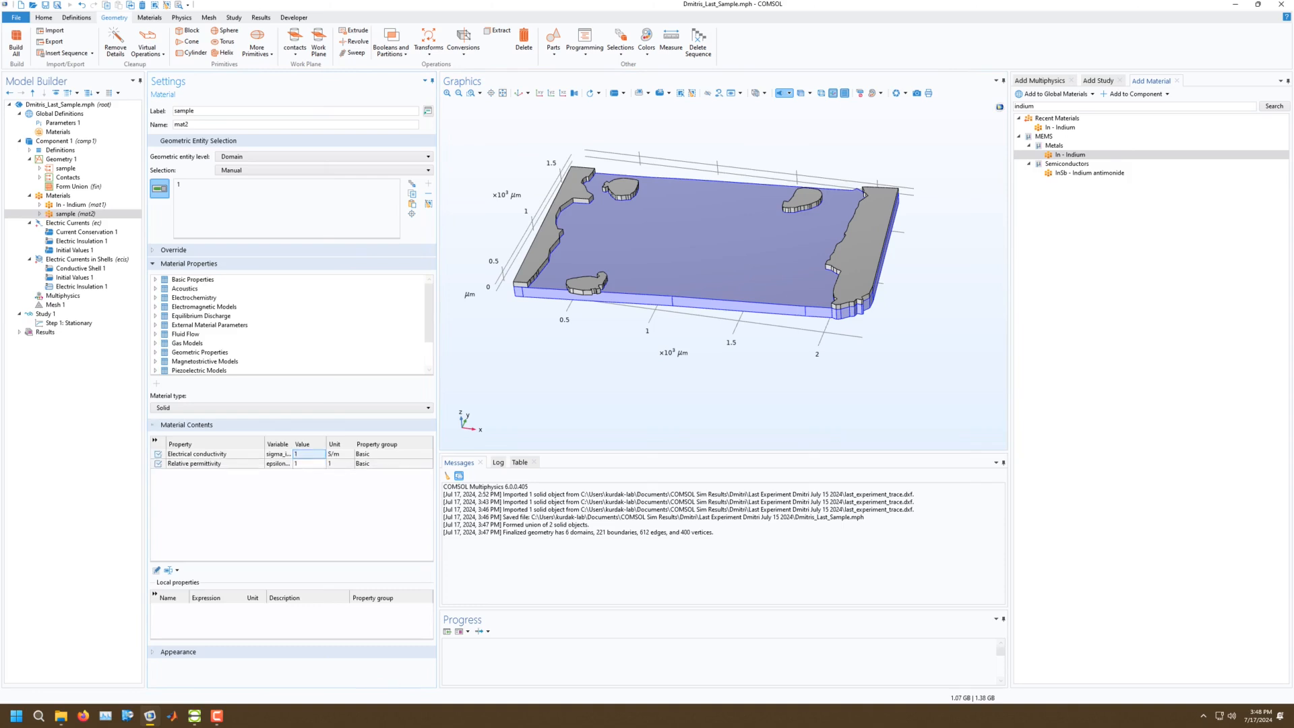
pyautogui.hotkey('ctrl', 's')
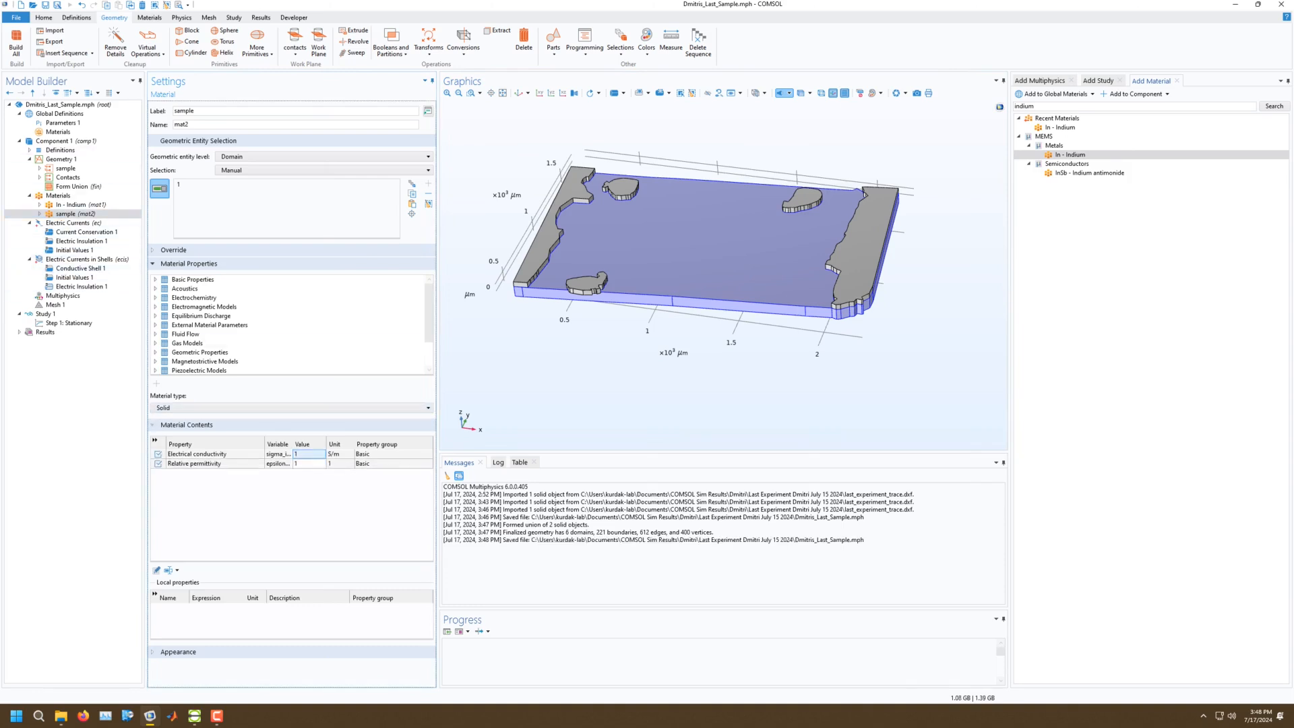
# Add a Ground condition to Electric Currents on the top face of the large contact at the sample's low-x end.
pyautogui.click(30, 195)
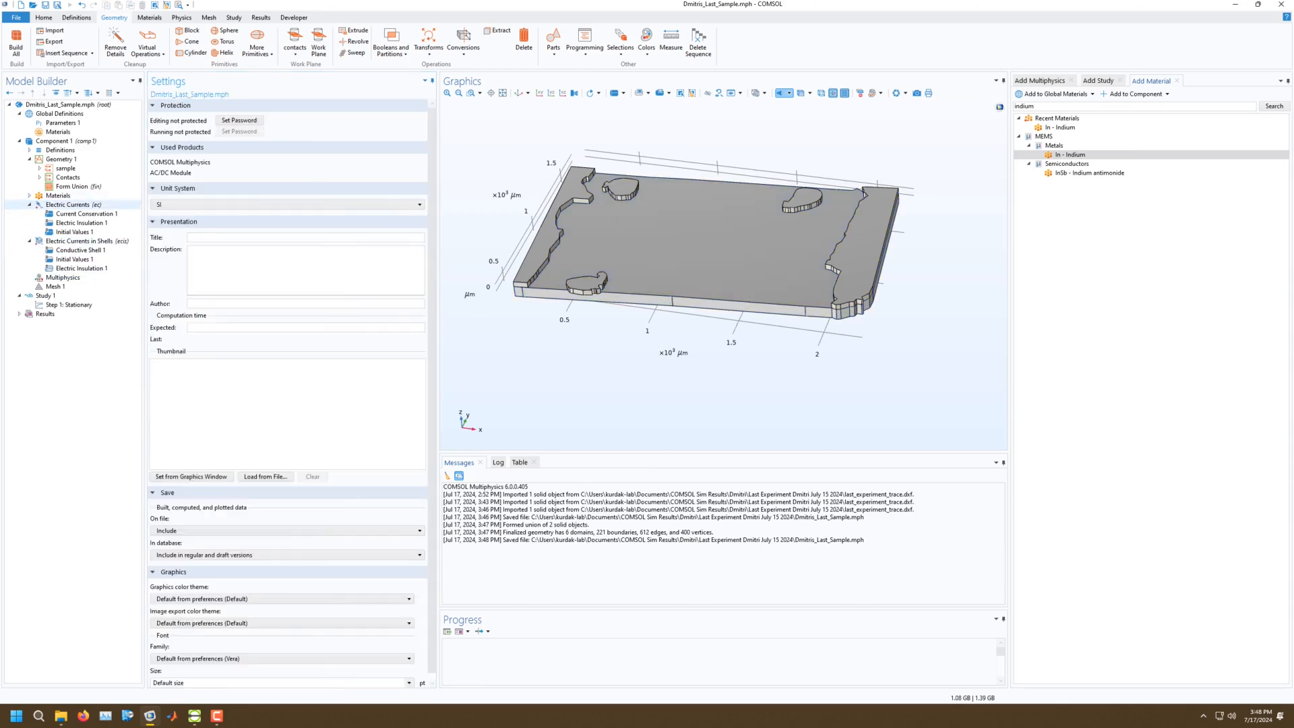
pyautogui.click(72, 205)
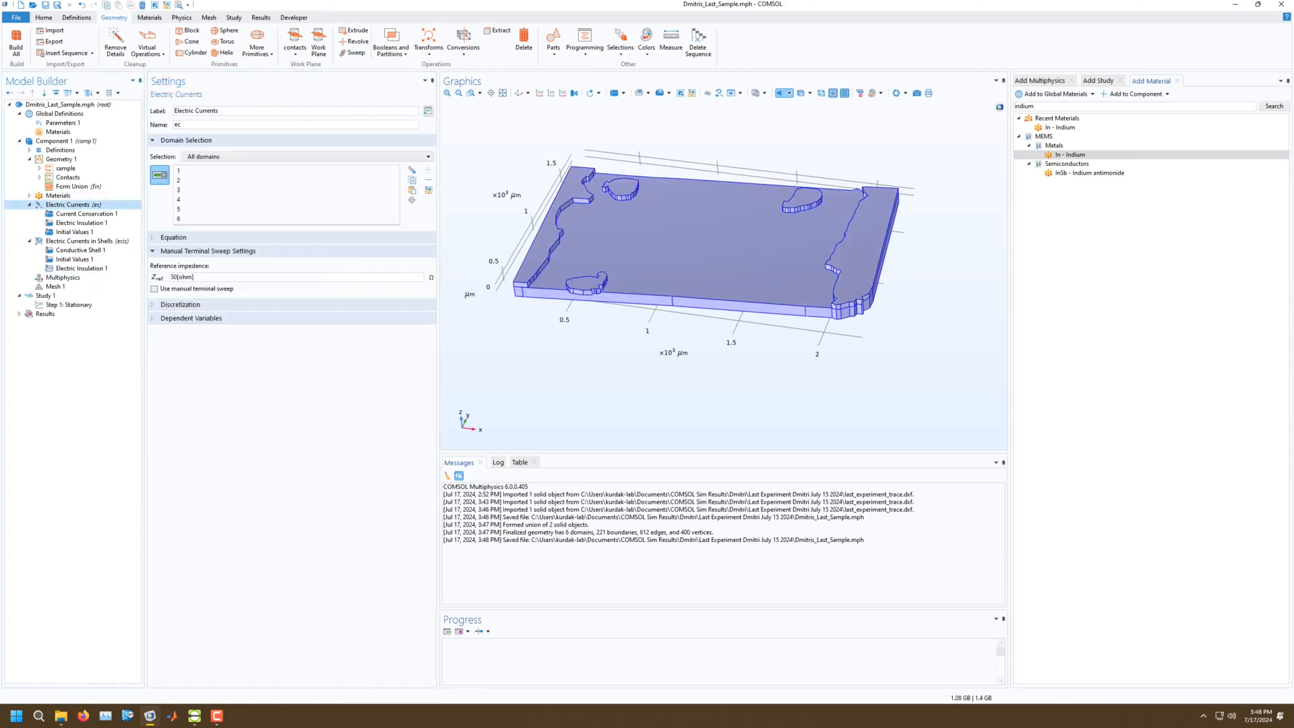
pyautogui.rightClick(54, 205)
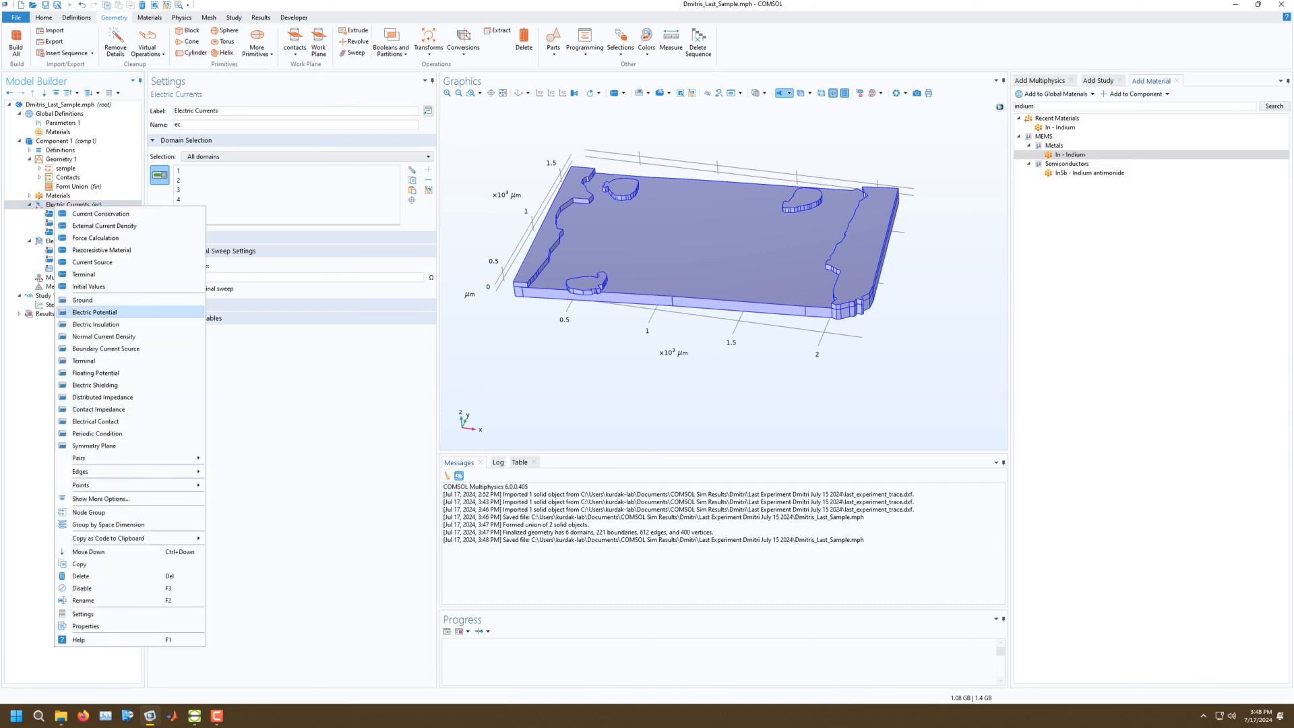
pyautogui.click(101, 287)
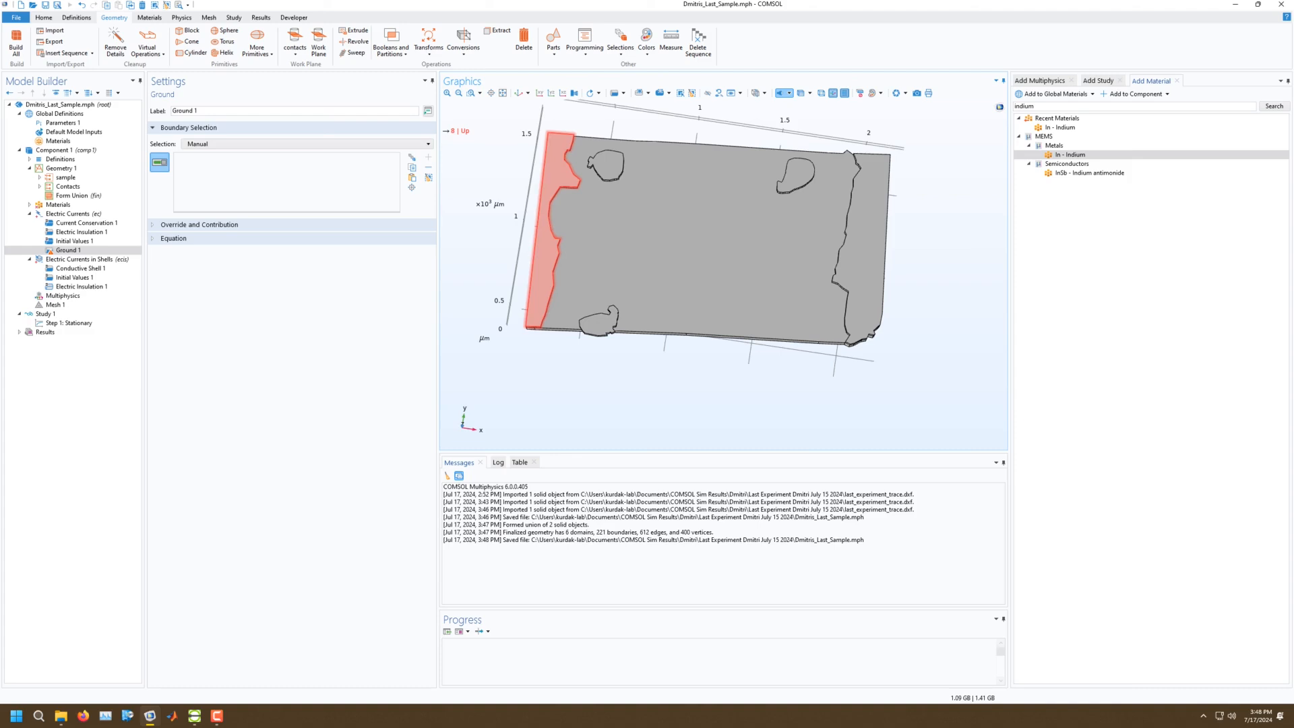
pyautogui.click(542, 229)
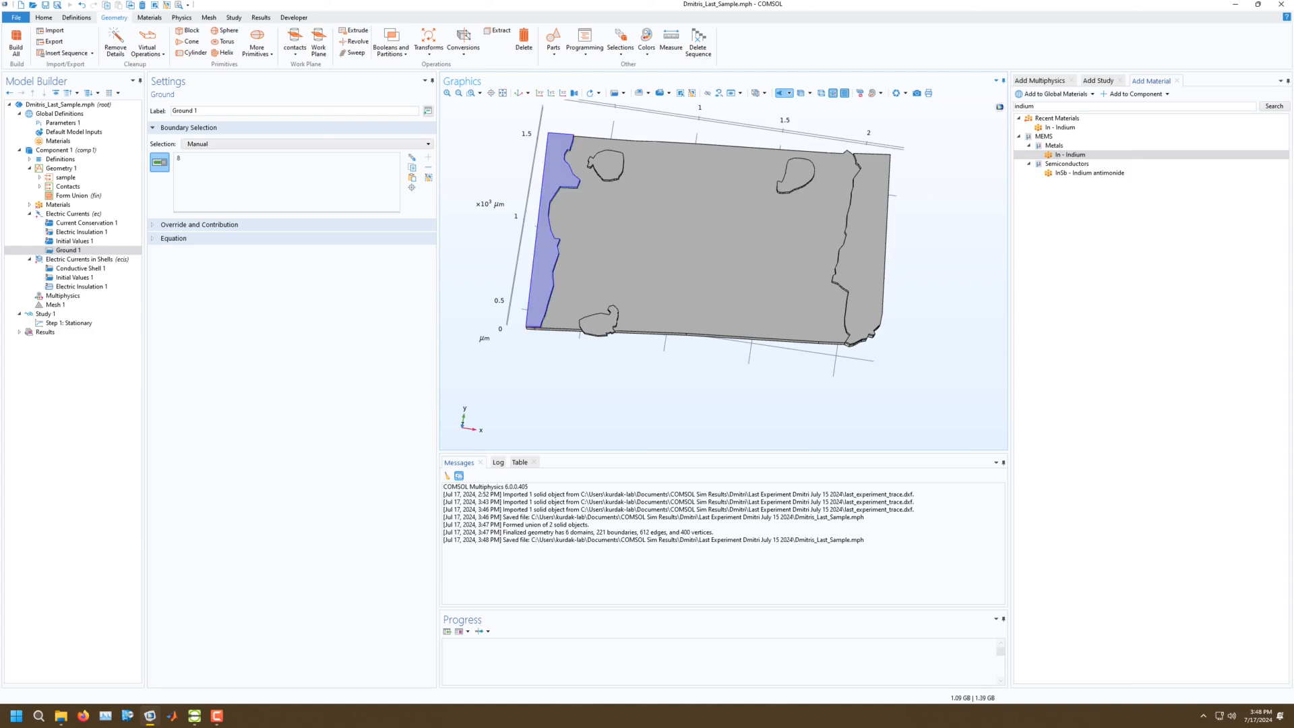
# Add a domain Terminal of type Current to Electric Currents on the large contact at the high-x end, with a current of 1 A.
pyautogui.click(68, 214)
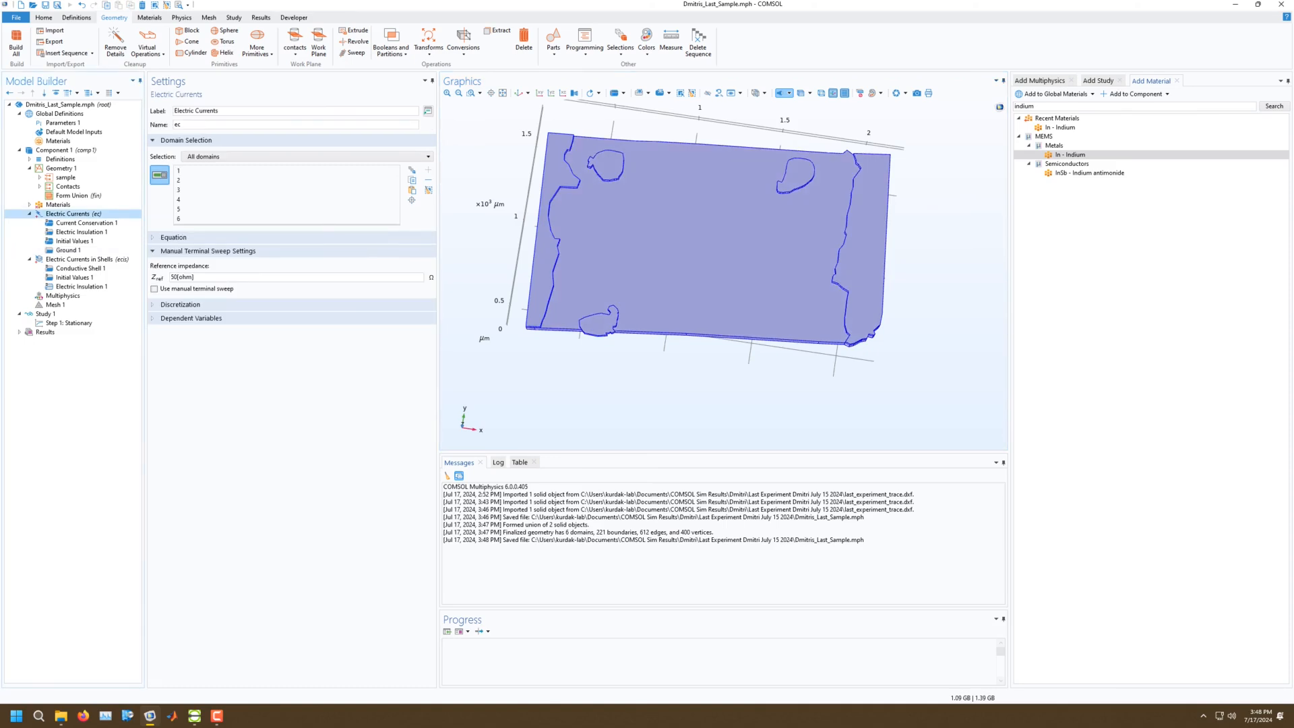
pyautogui.rightClick(72, 213)
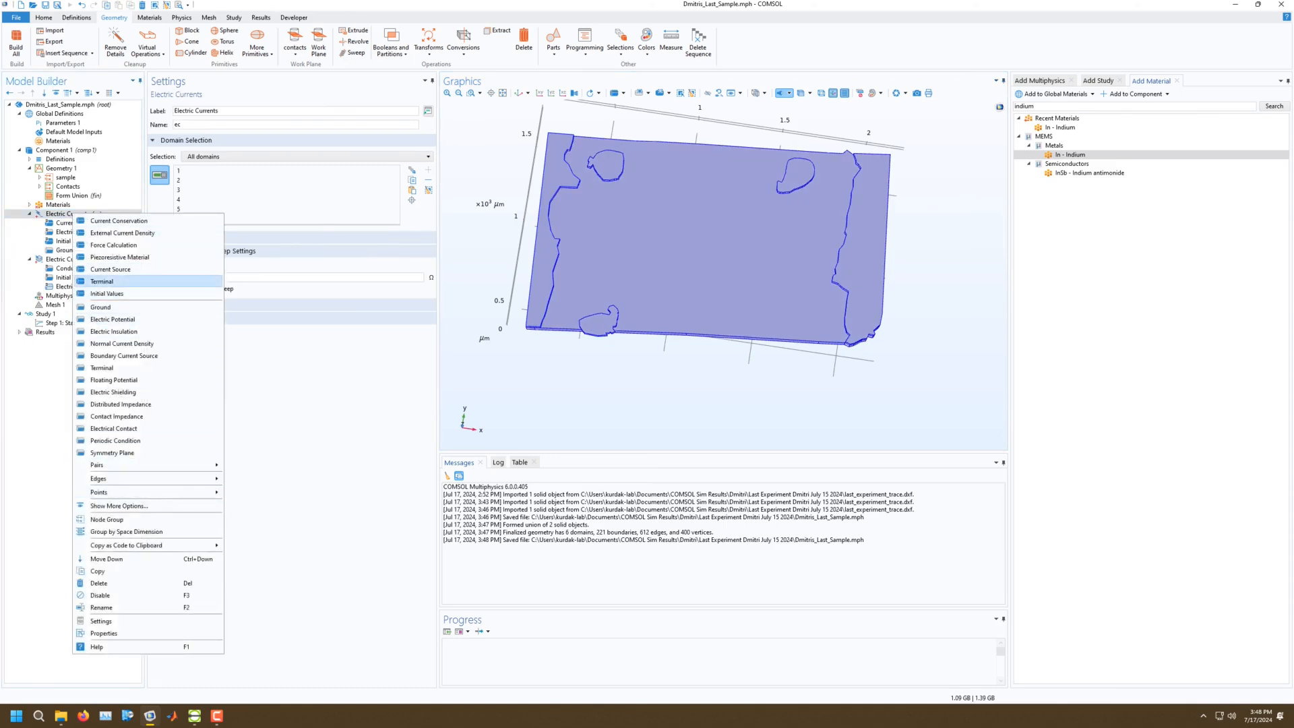
pyautogui.click(102, 281)
pyautogui.click(868, 256)
pyautogui.click(164, 325)
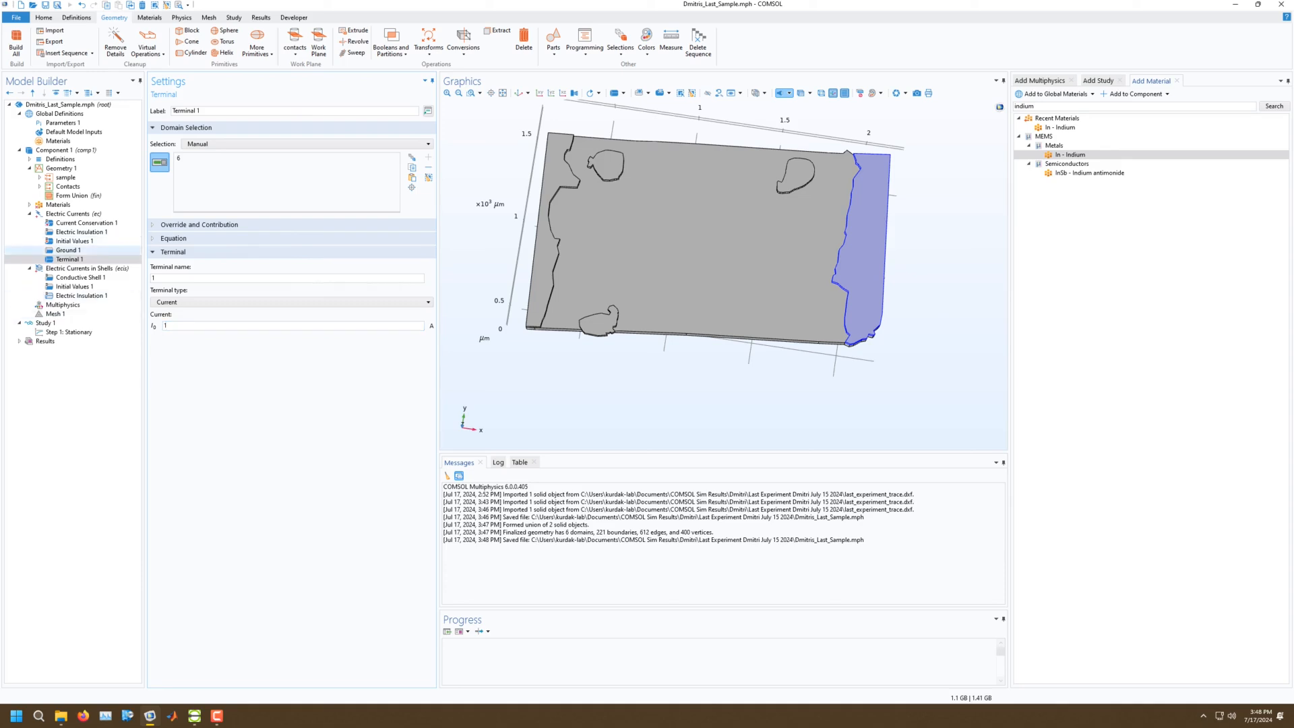
pyautogui.click(67, 250)
pyautogui.moveTo(680, 270); pyautogui.dragTo(664, 215)
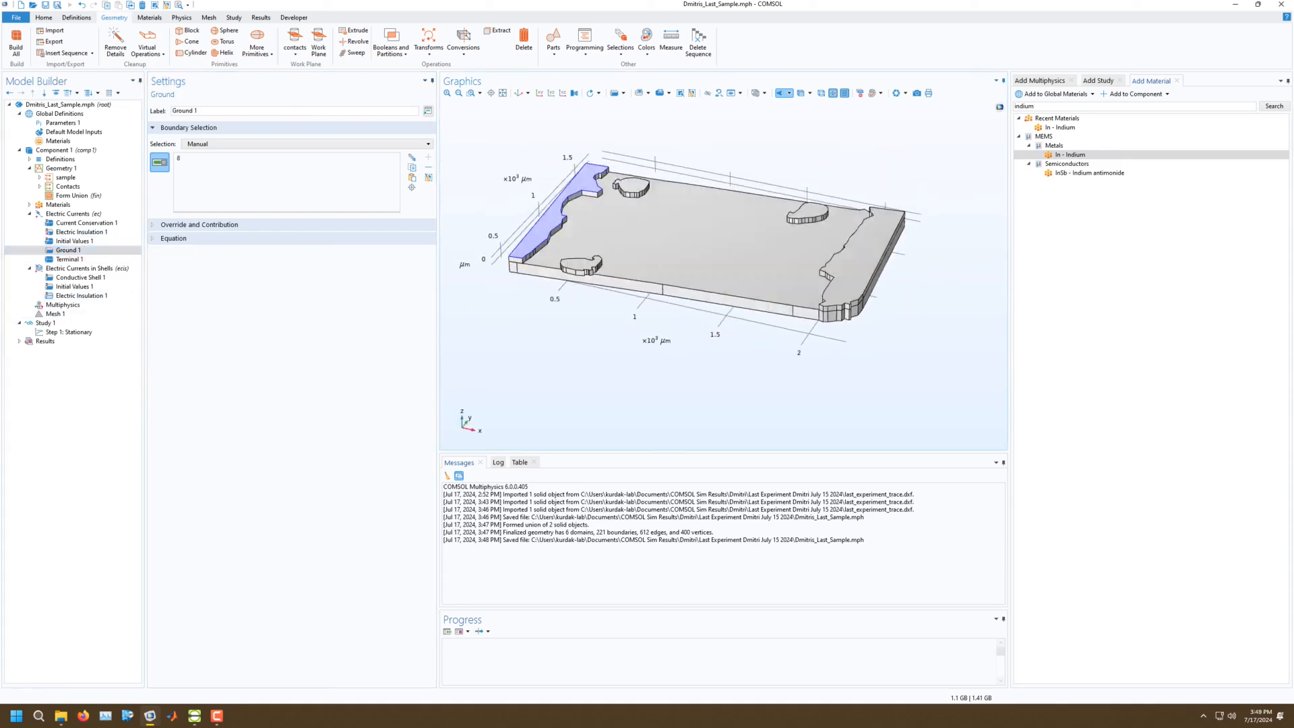
pyautogui.rightClick(65, 250)
pyautogui.rightClick(65, 214)
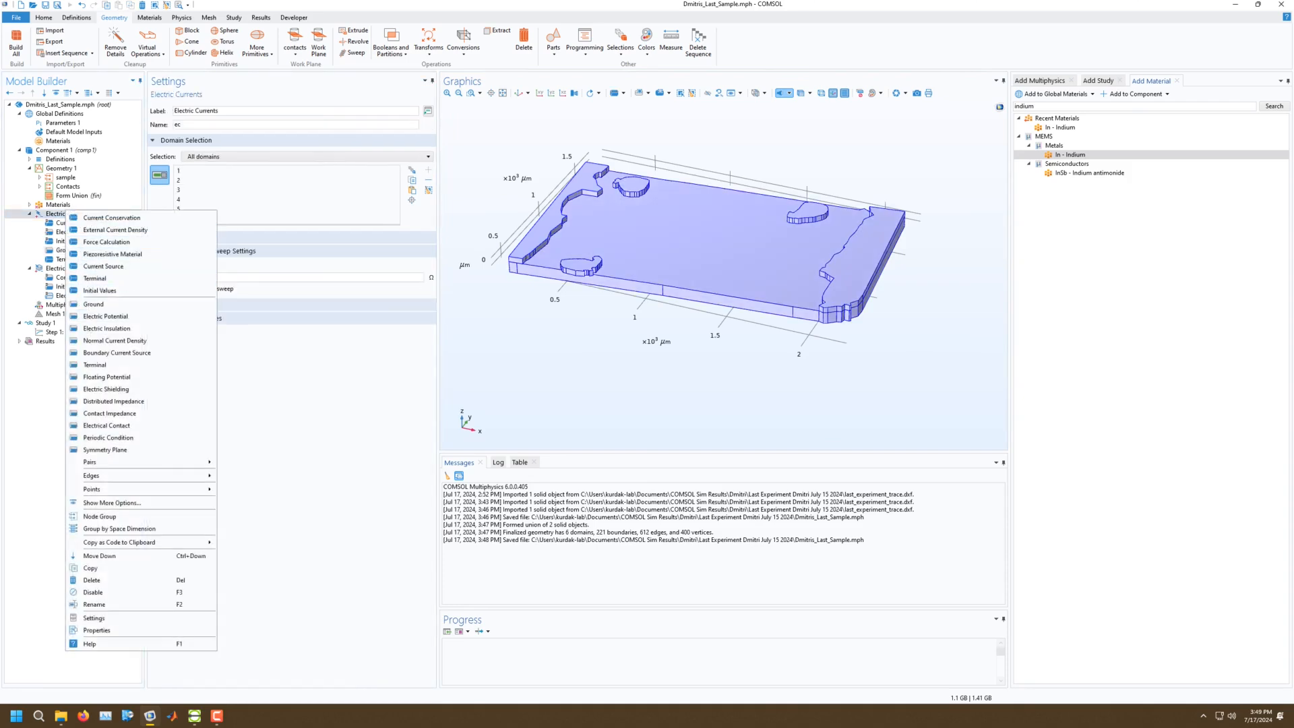
# Try adding a single layer material to Component 1 for the boundaries, and delete that material.
pyautogui.click(58, 205)
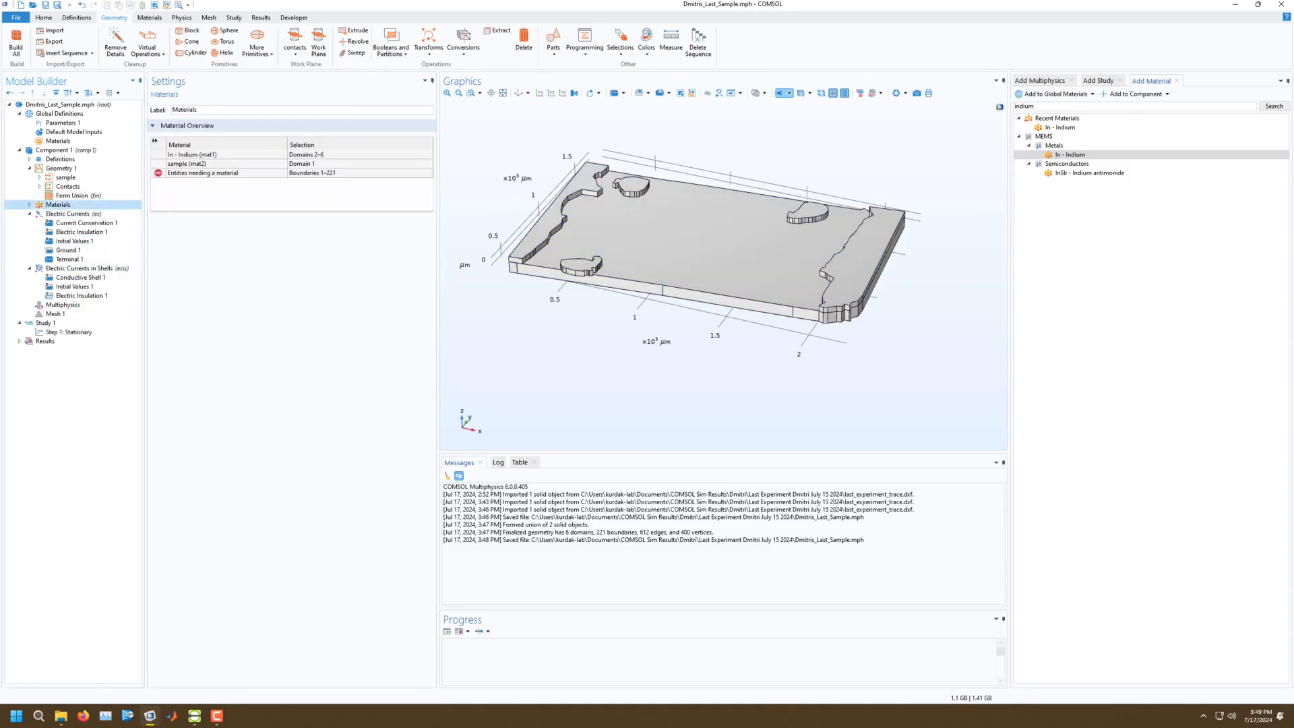
pyautogui.rightClick(54, 205)
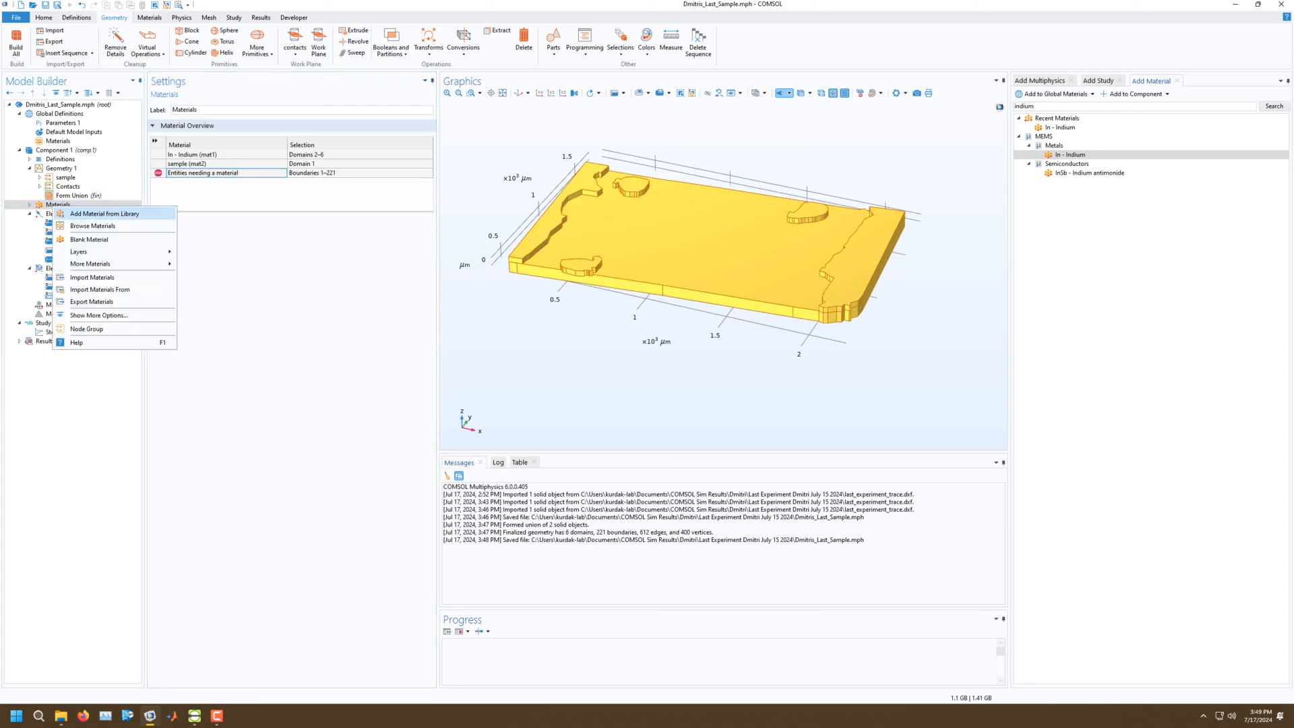
pyautogui.moveTo(101, 251)
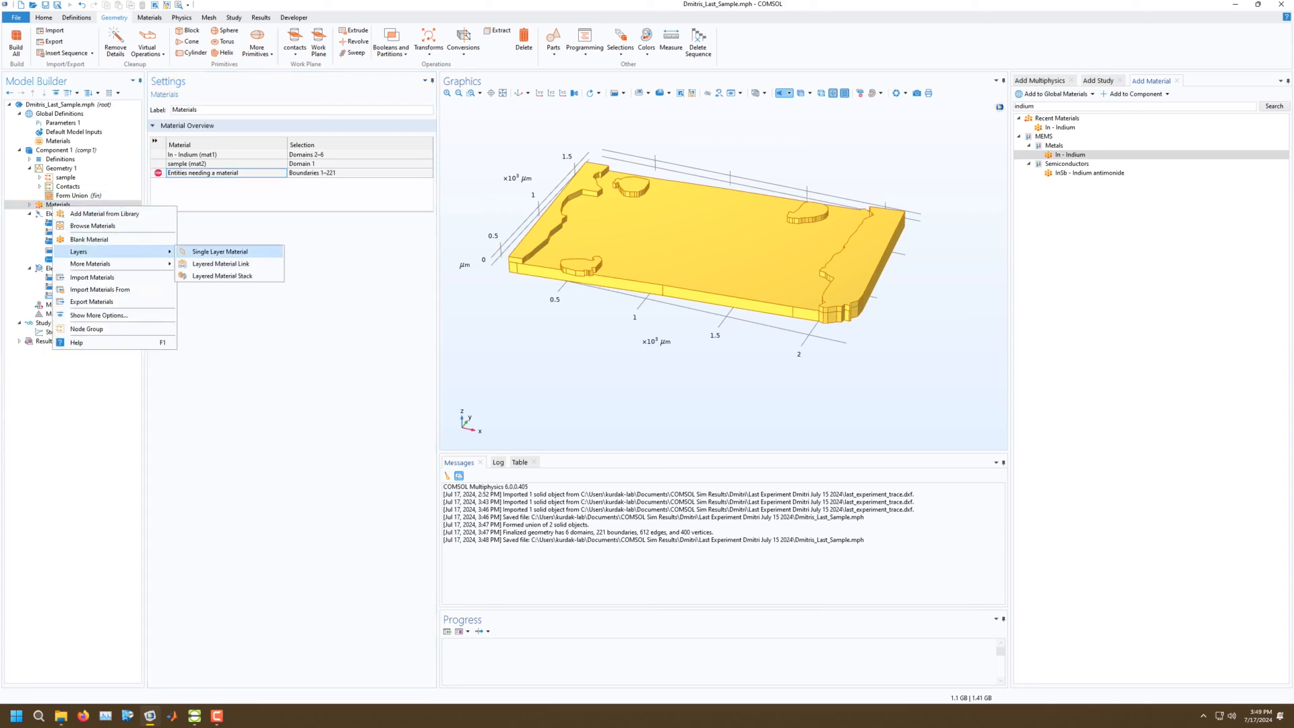
pyautogui.click(220, 252)
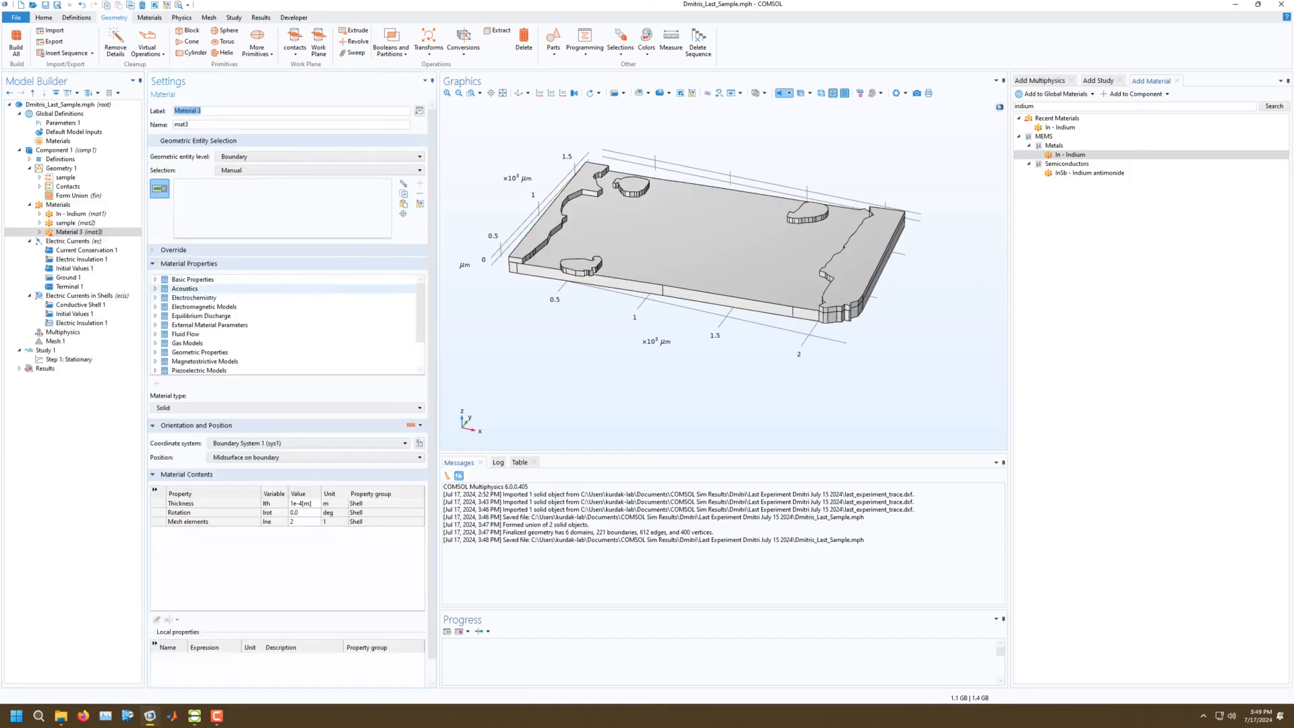
pyautogui.rightClick(80, 234)
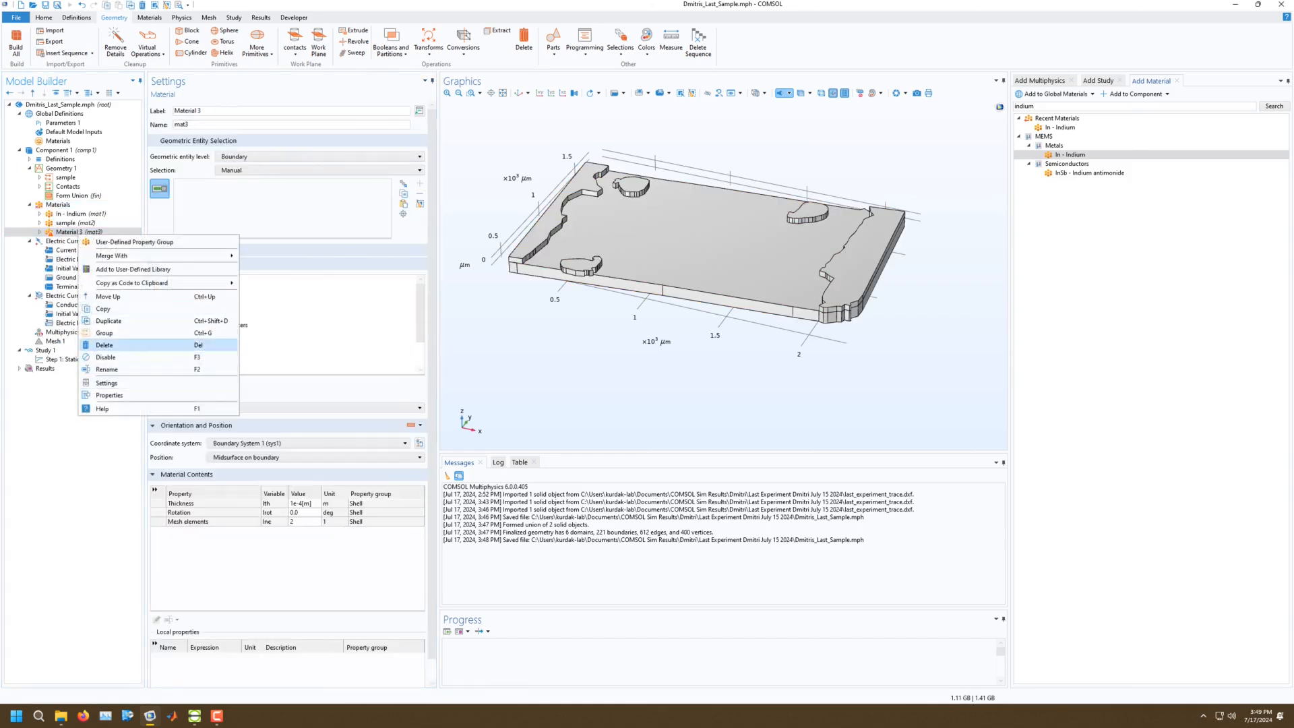
pyautogui.click(103, 345)
pyautogui.click(670, 391)
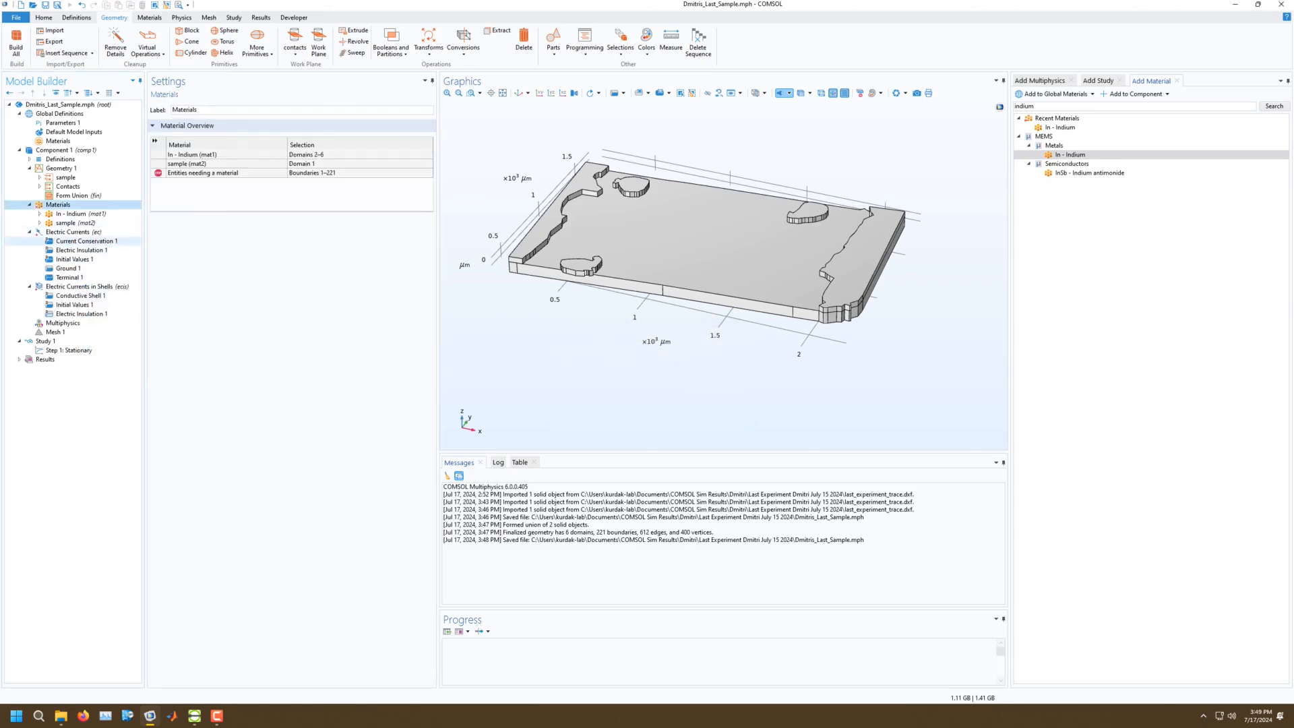
# Build the physics-controlled mesh at Normal element size and rebuild it at Finer.
pyautogui.click(57, 332)
pyautogui.click(169, 104)
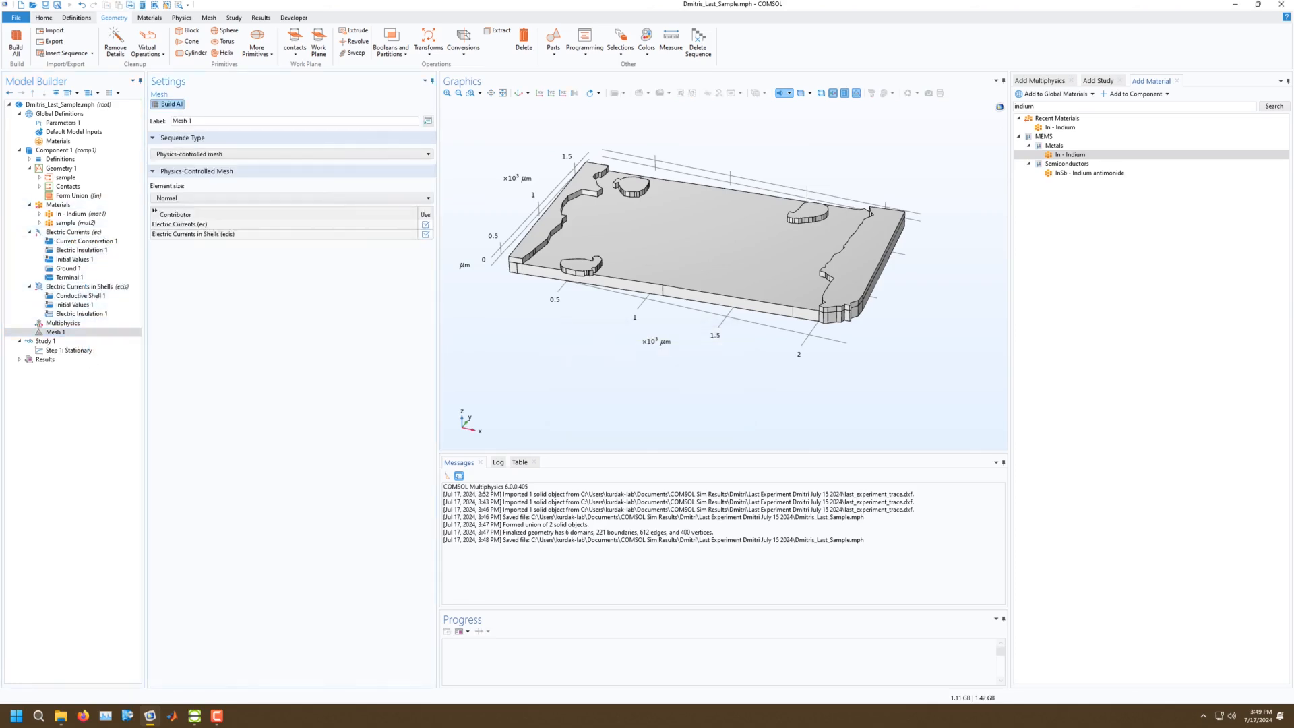
pyautogui.click(56, 332)
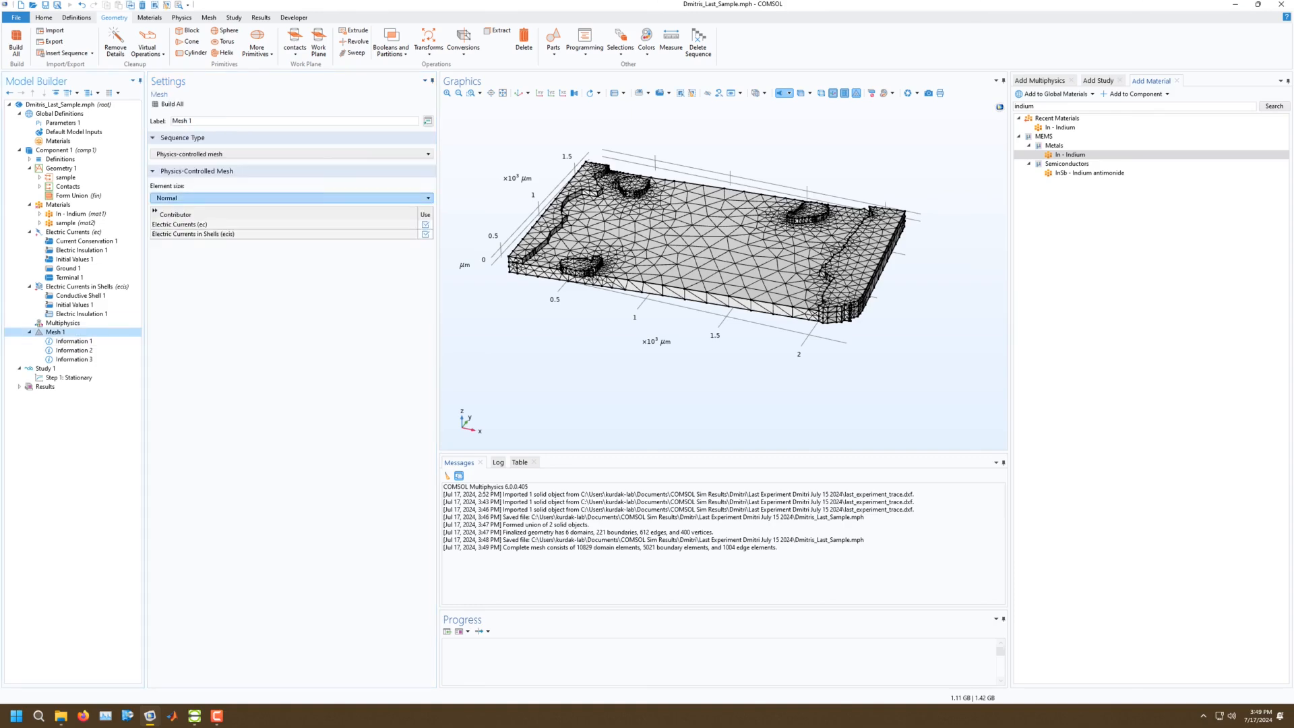
pyautogui.click(202, 198)
pyautogui.click(195, 228)
pyautogui.click(169, 103)
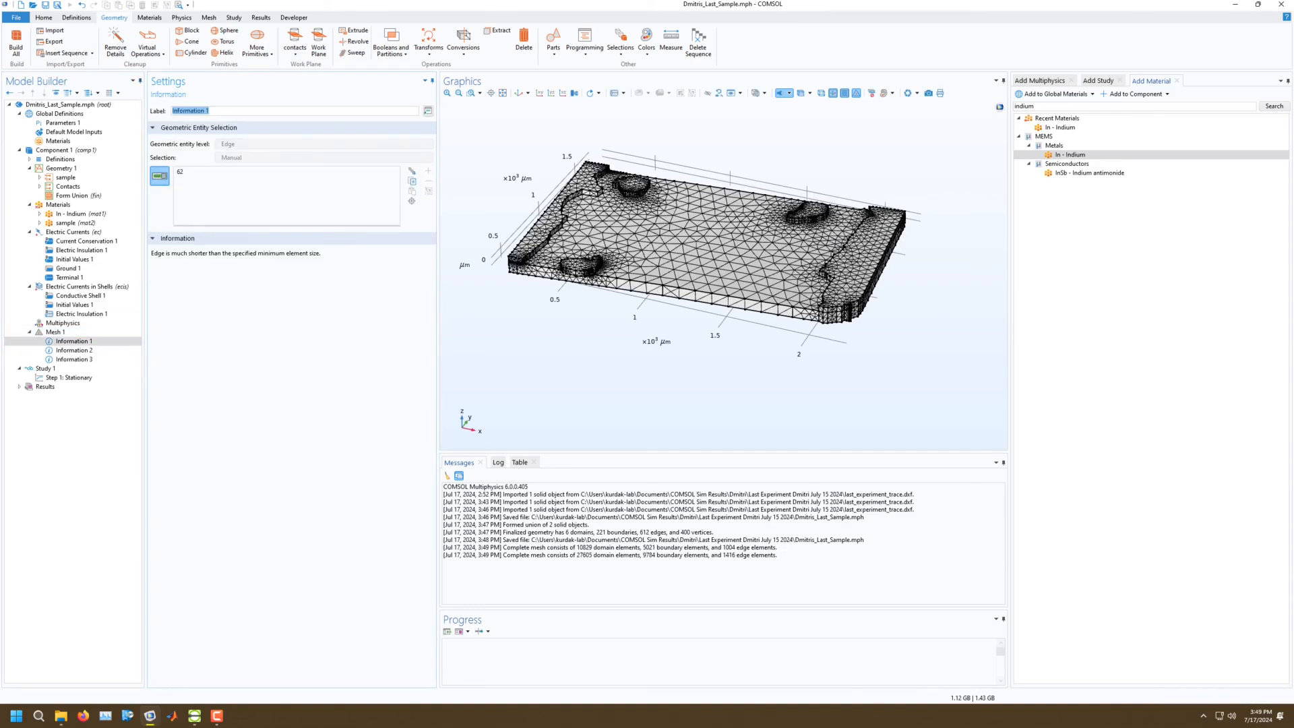
pyautogui.moveTo(701, 263); pyautogui.dragTo(687, 317)
# Set the physics-controlled mesh to the finest predefined element size and rebuild the mesh.
pyautogui.click(54, 332)
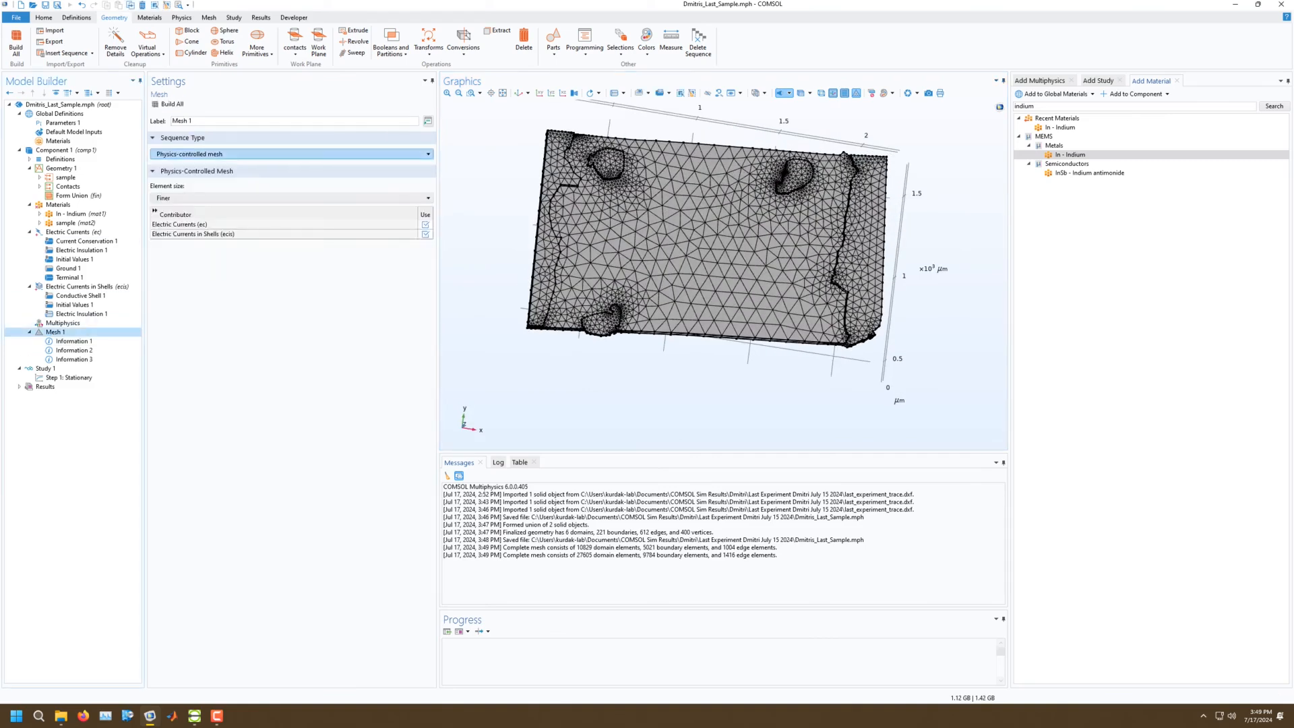
pyautogui.click(290, 198)
pyautogui.click(172, 209)
pyautogui.click(168, 104)
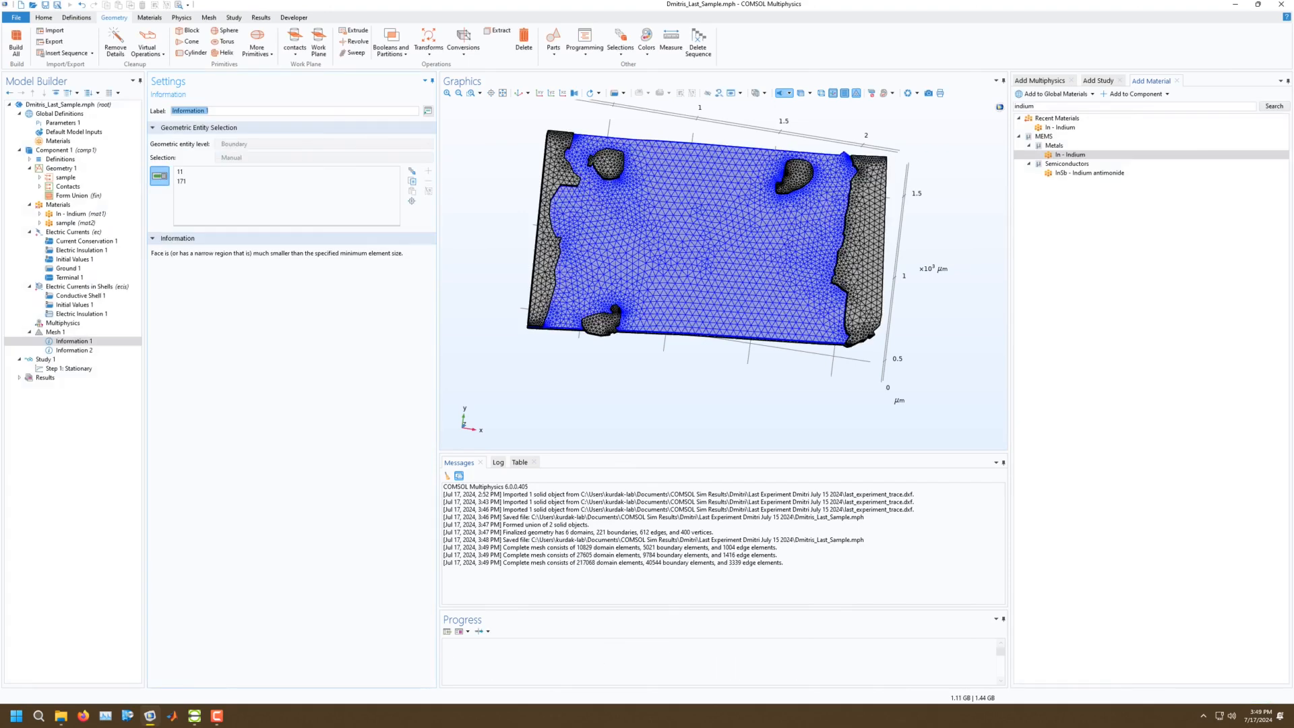
pyautogui.moveTo(701, 303); pyautogui.dragTo(708, 226)
pyautogui.click(79, 287)
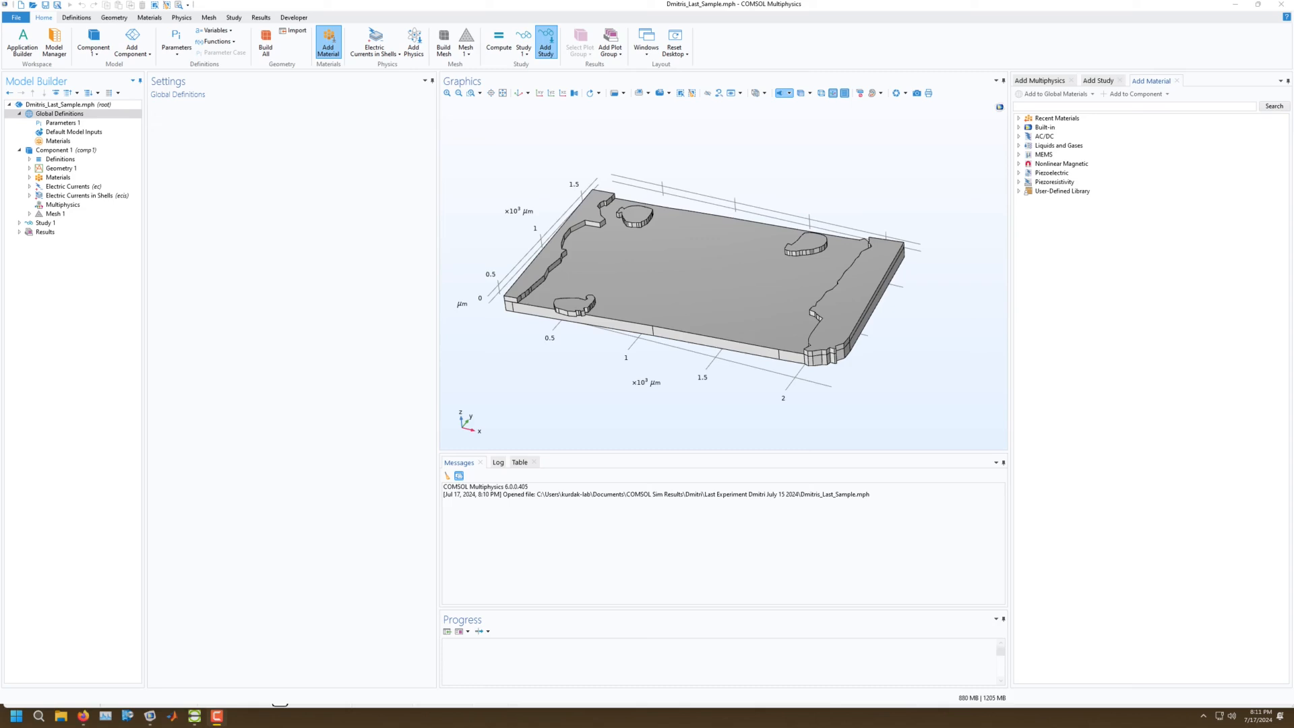
# Define a global parameter named pxx with the expression 1.
pyautogui.moveTo(714, 283)
pyautogui.mouseDown()
pyautogui.moveTo(707, 189)
pyautogui.moveTo(711, 276)
pyautogui.mouseUp()
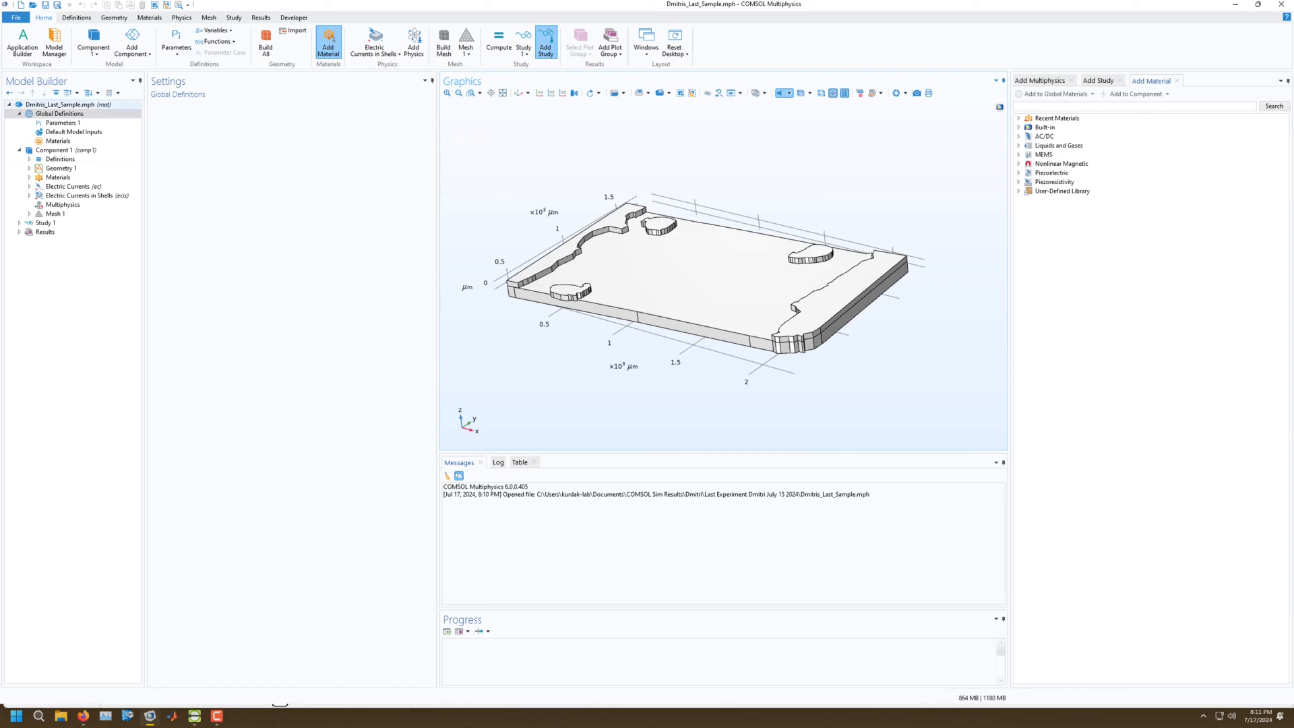
pyautogui.click(63, 123)
pyautogui.click(168, 156)
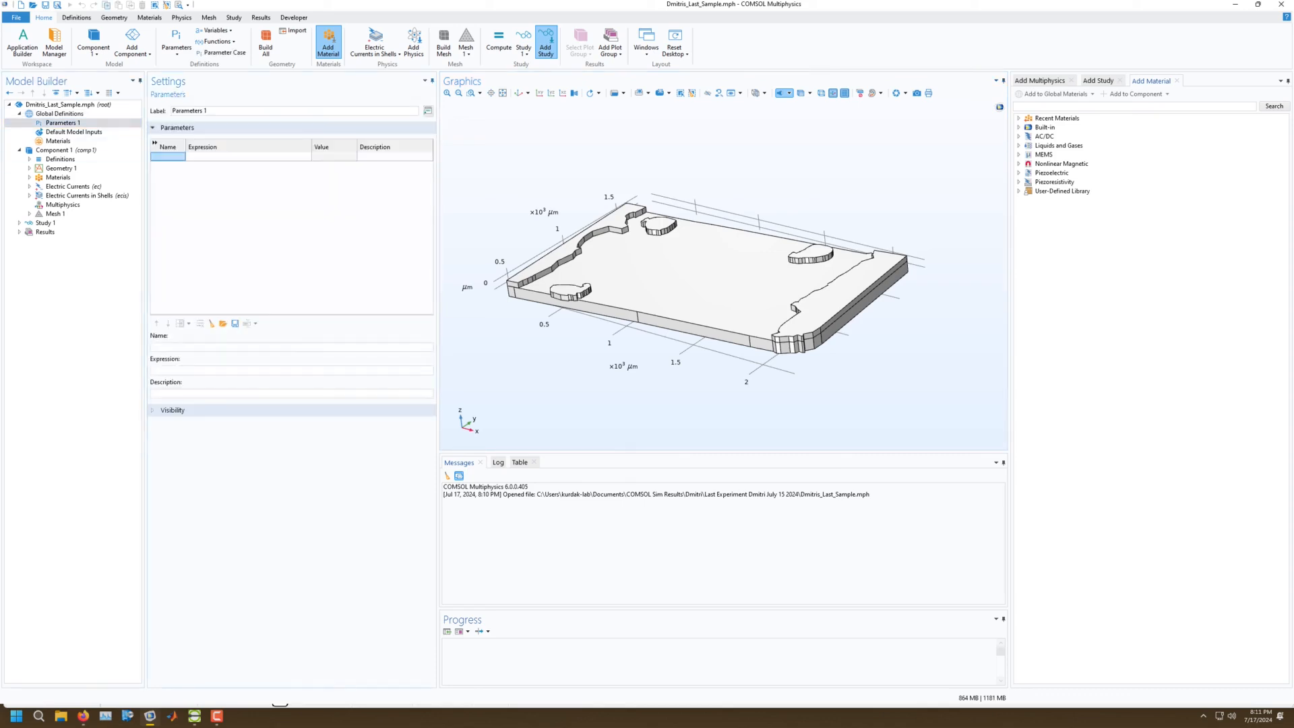
pyautogui.write('pxx')
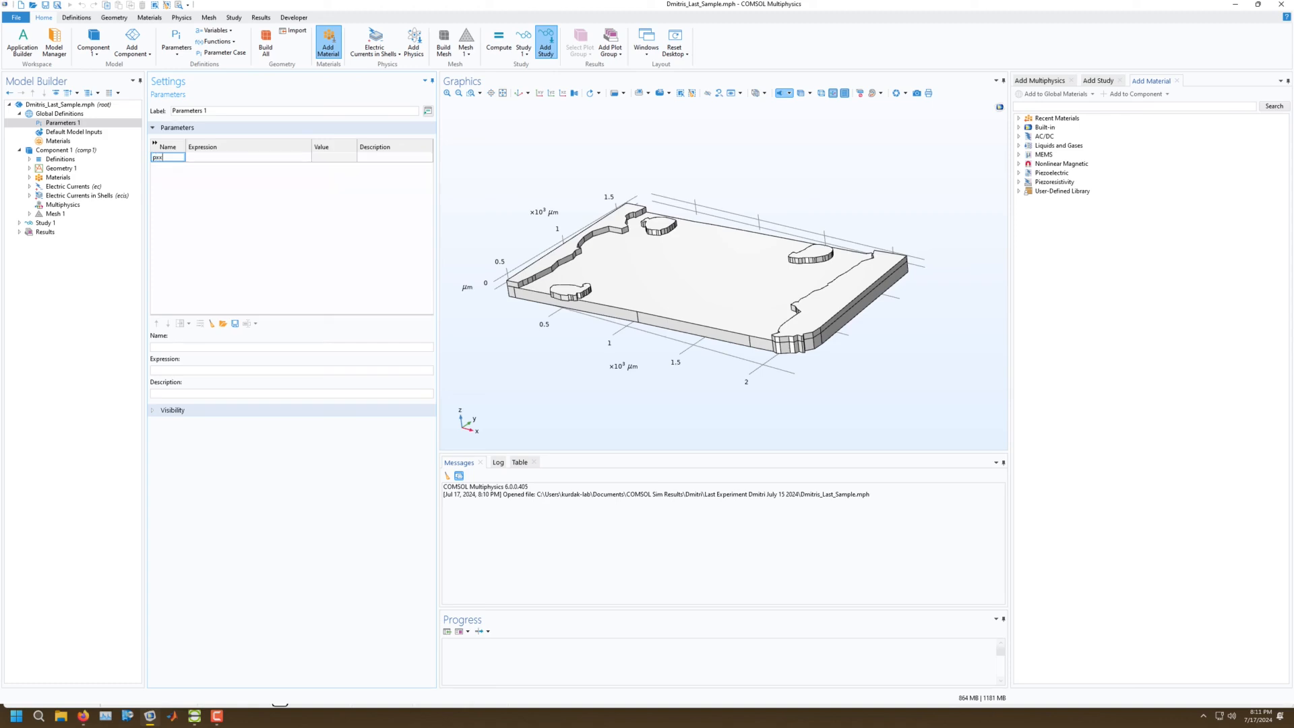
pyautogui.press('Tab')
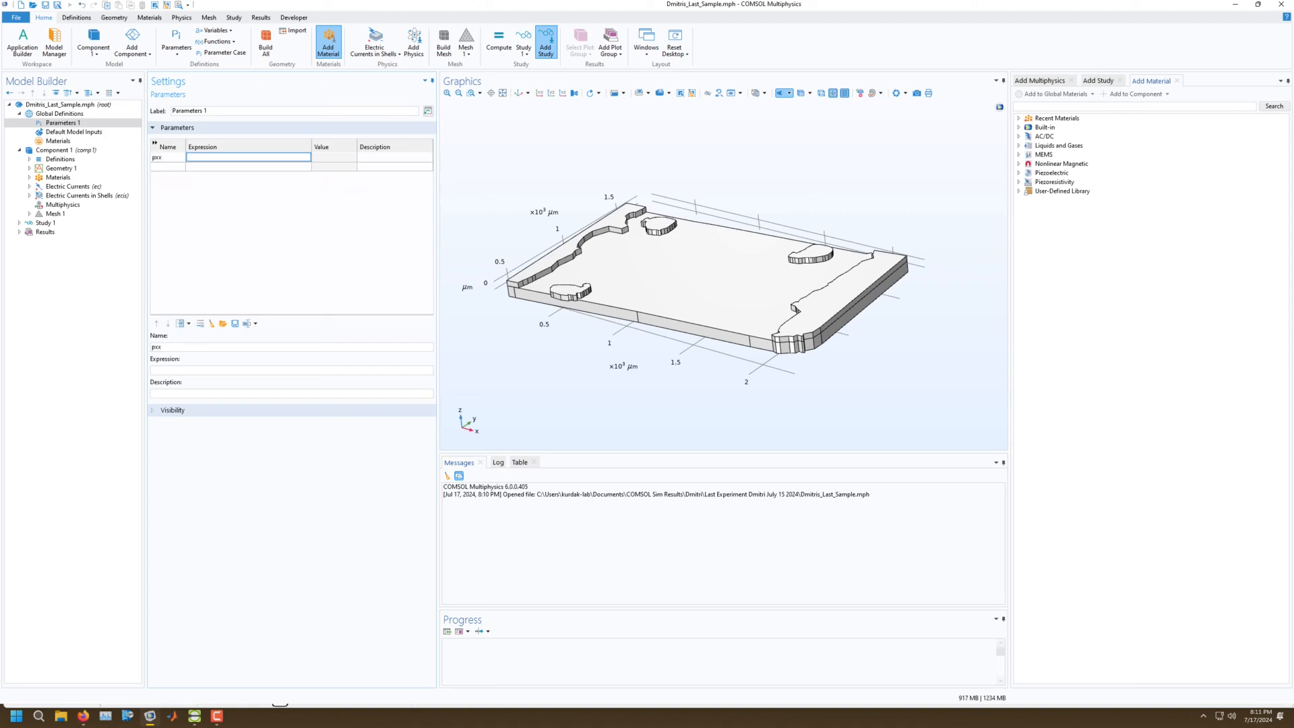
pyautogui.write('1')
pyautogui.press('Tab')
pyautogui.press('Tab')
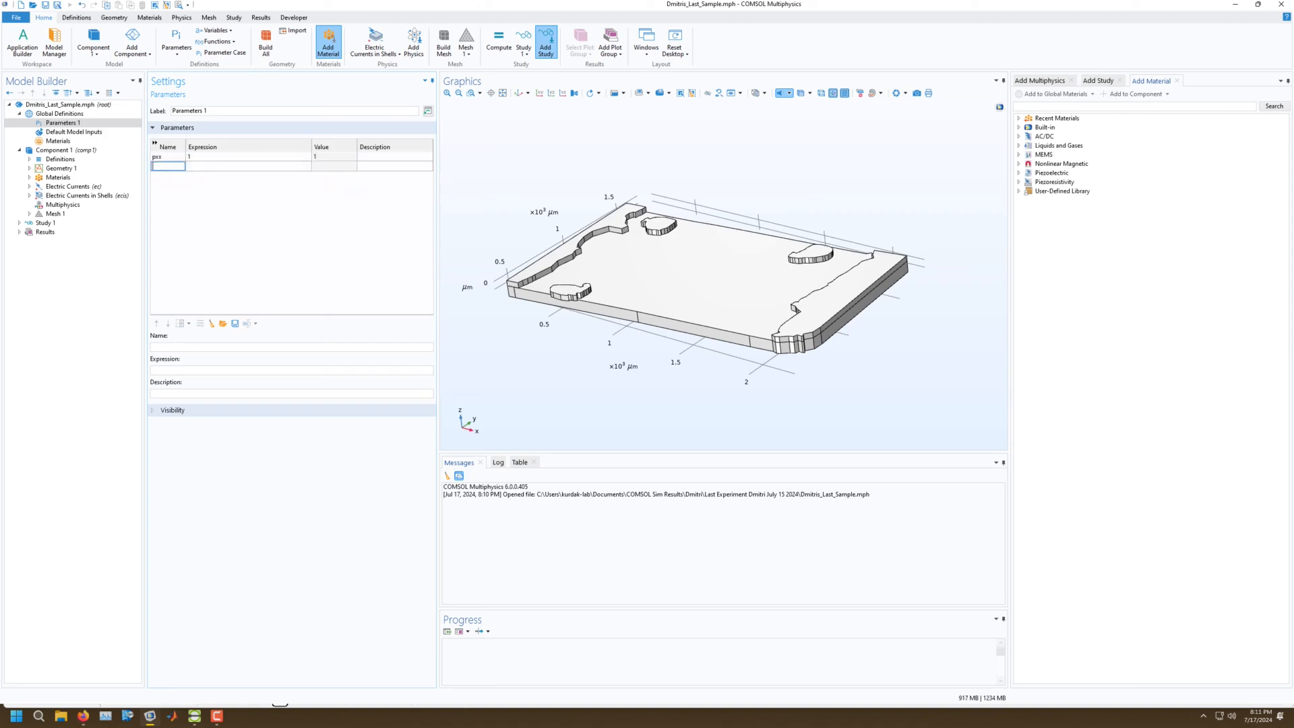
# Add a second global parameter named pxy, leaving its expression and description empty.
pyautogui.write('pxy')
pyautogui.press('Tab')
pyautogui.press('Tab')
pyautogui.press('Tab')
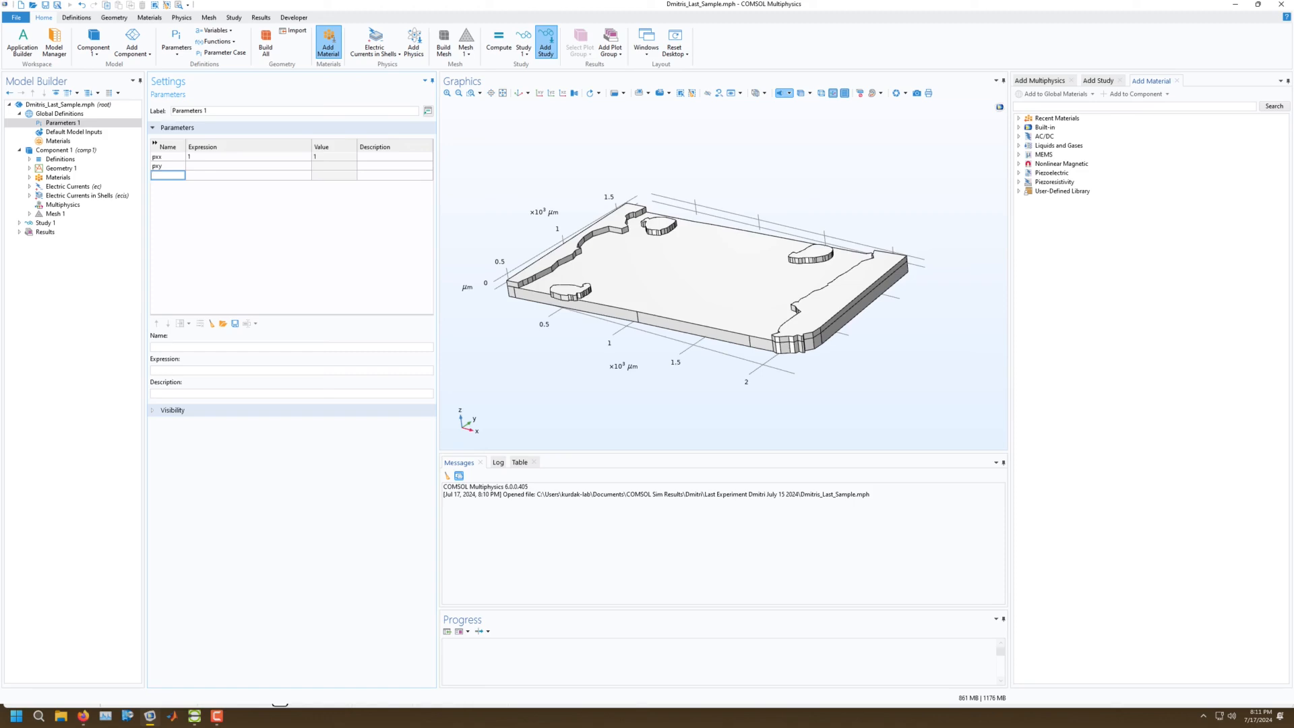
# Add a global parameter named psxx and set the expressions of pxy and psxx to 1.
pyautogui.write('x')
pyautogui.press('Tab')
pyautogui.press('Tab')
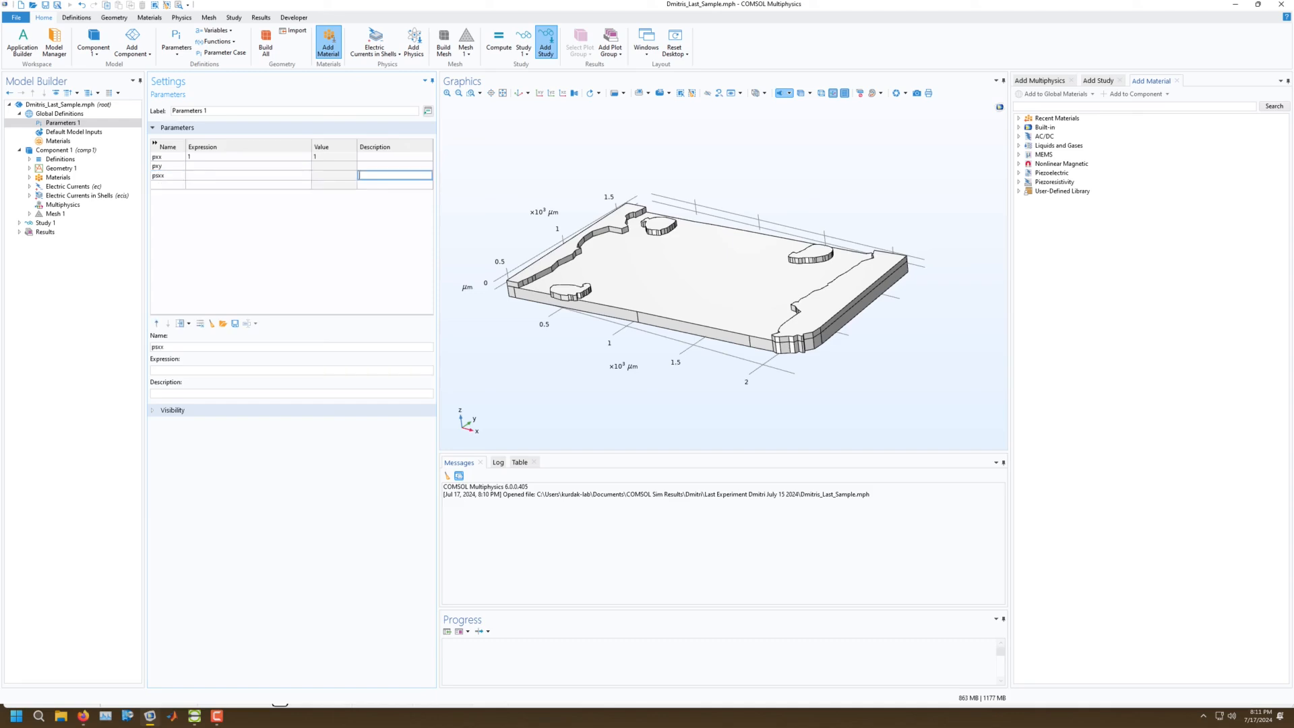
pyautogui.click(236, 166)
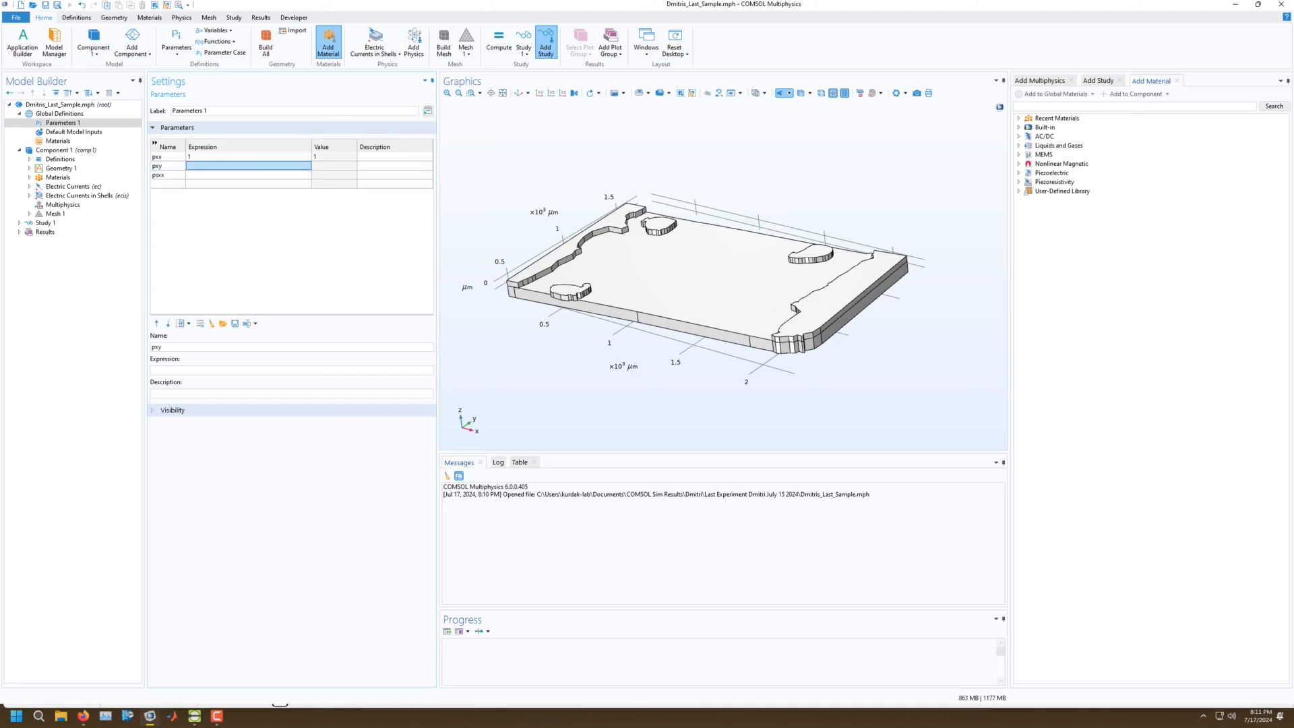
pyautogui.write('1')
pyautogui.press('Return')
pyautogui.write('1')
pyautogui.press('Return')
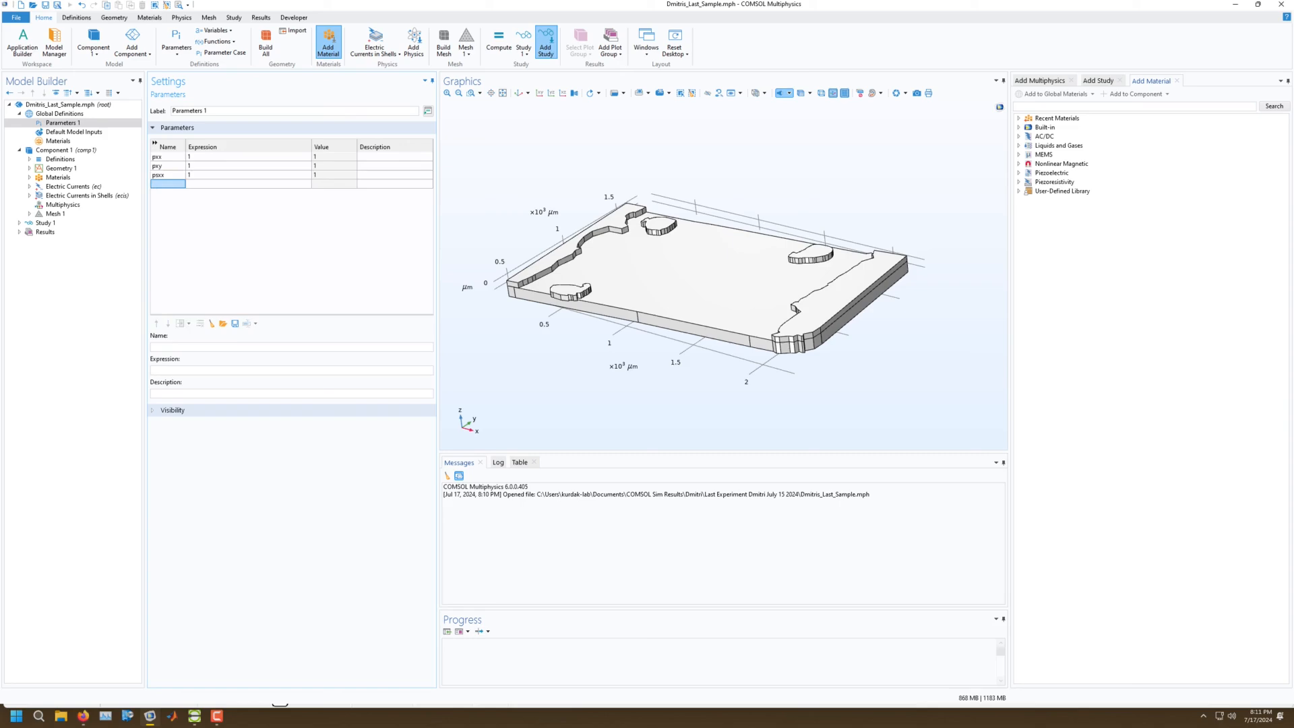
# Add a fourth global parameter named psxy with the expression 1.
pyautogui.write('psxy')
pyautogui.press('Tab')
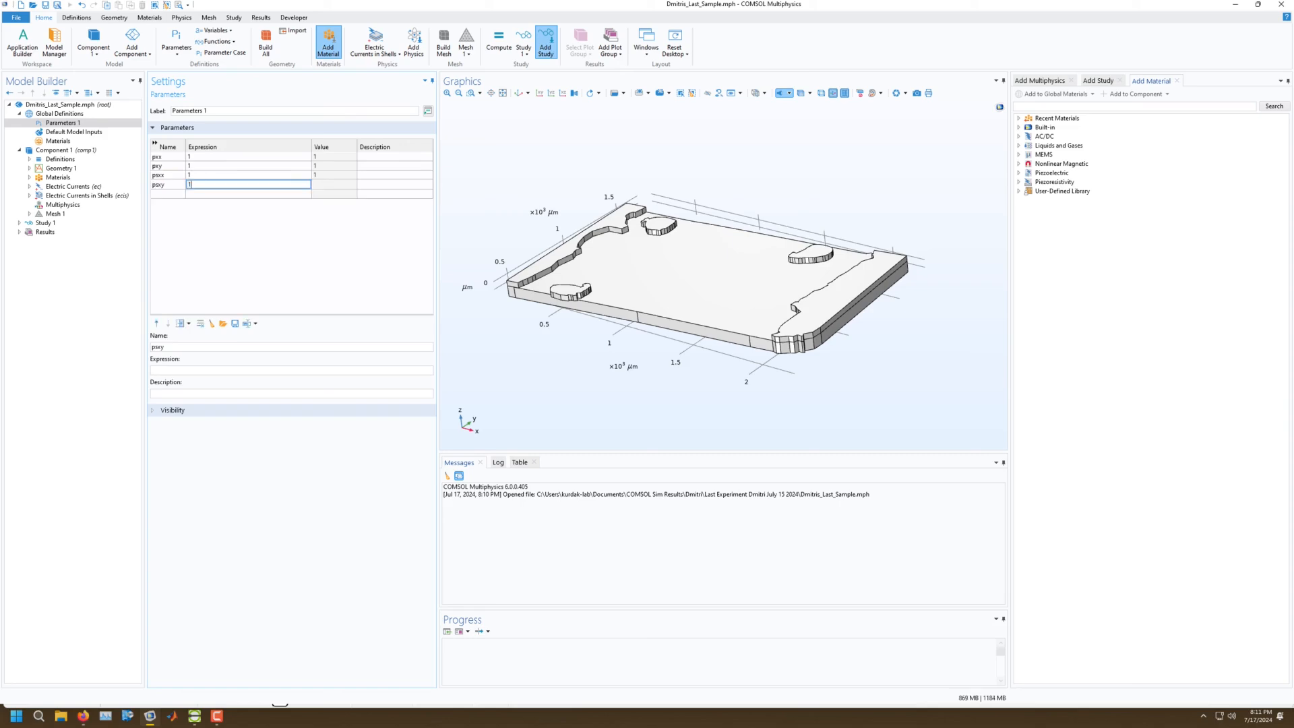
pyautogui.press('Tab')
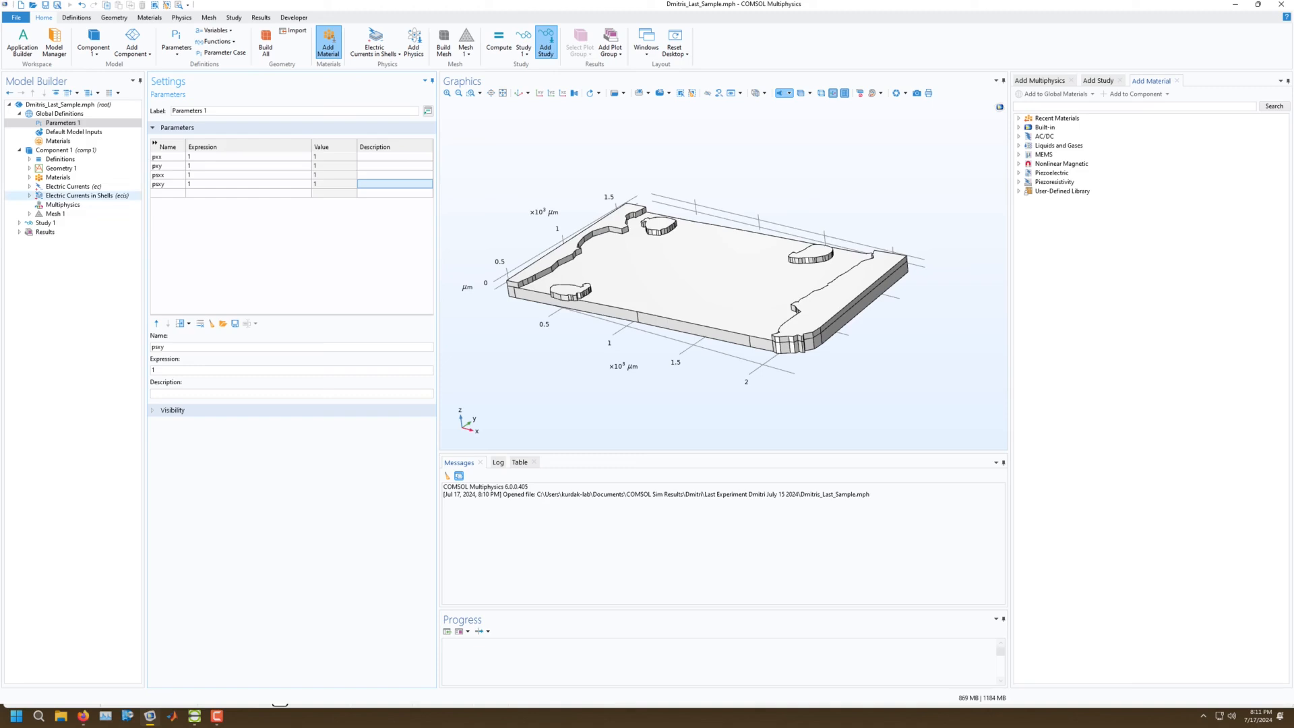
# Add a single layer material to the component's Materials and label it surface.
pyautogui.click(59, 177)
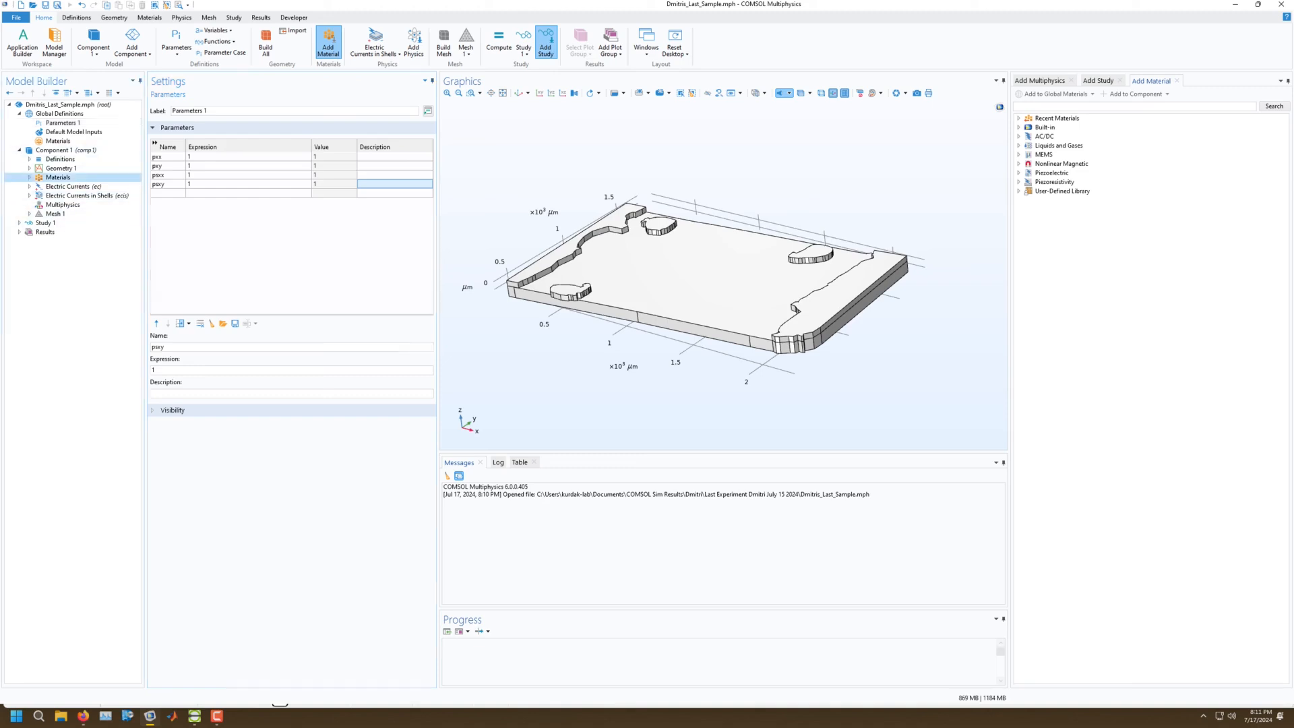
pyautogui.click(29, 177)
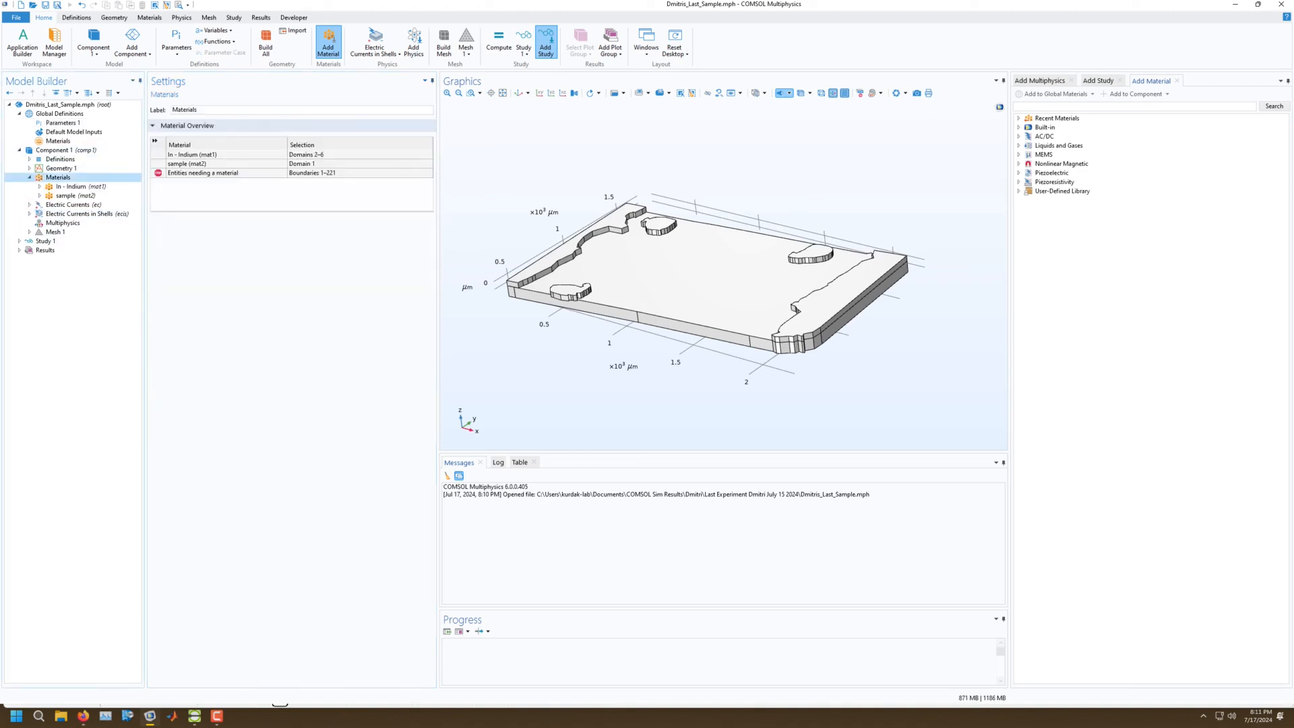
pyautogui.rightClick(71, 178)
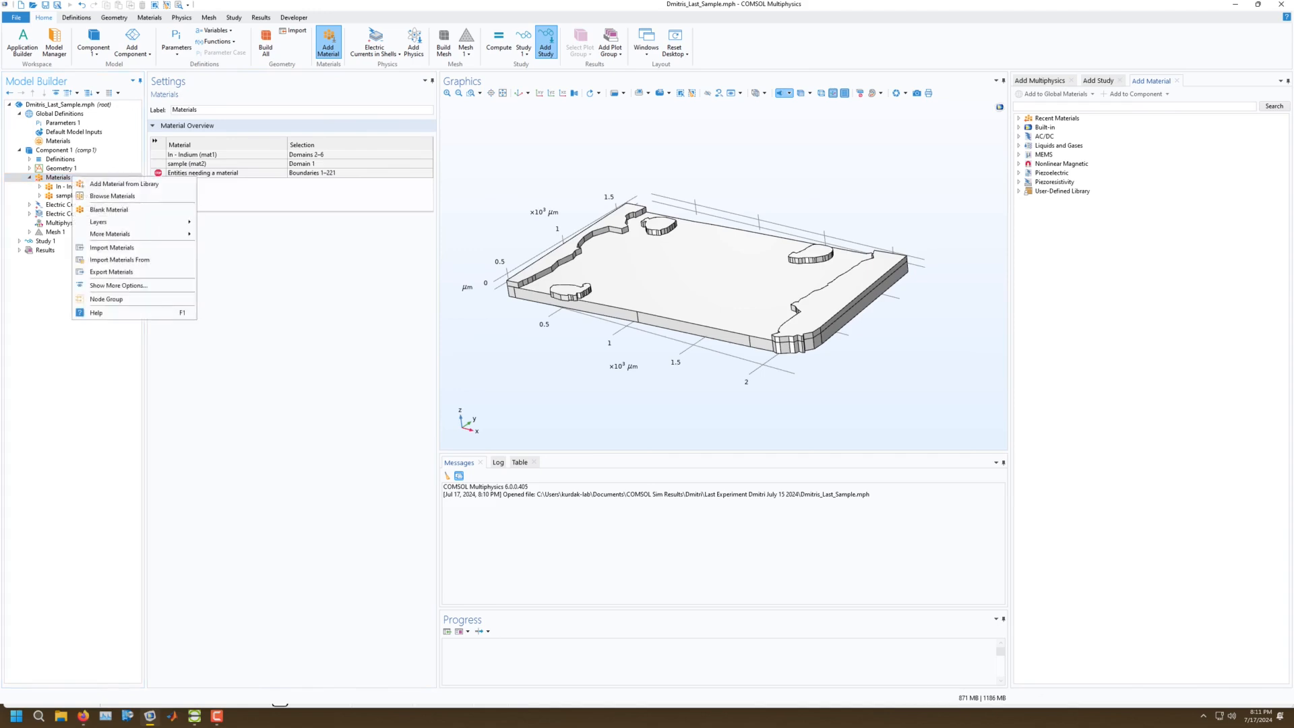
pyautogui.moveTo(128, 222)
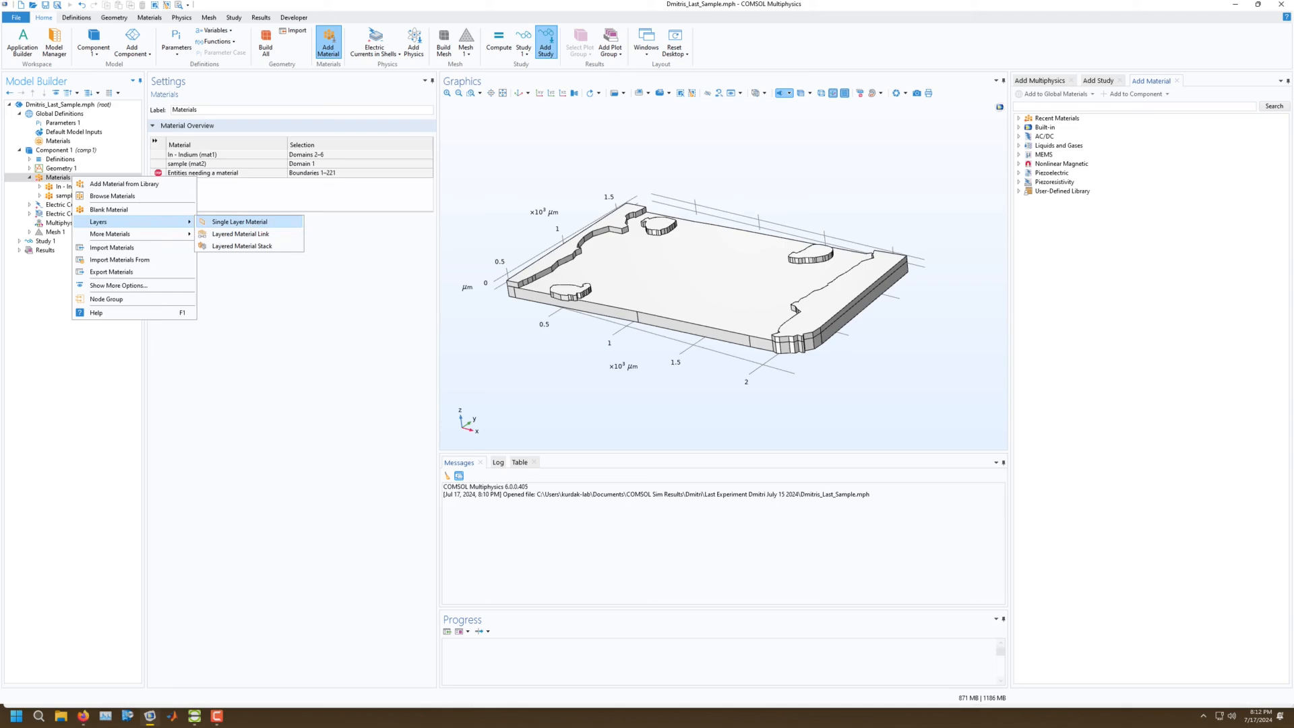
pyautogui.click(240, 222)
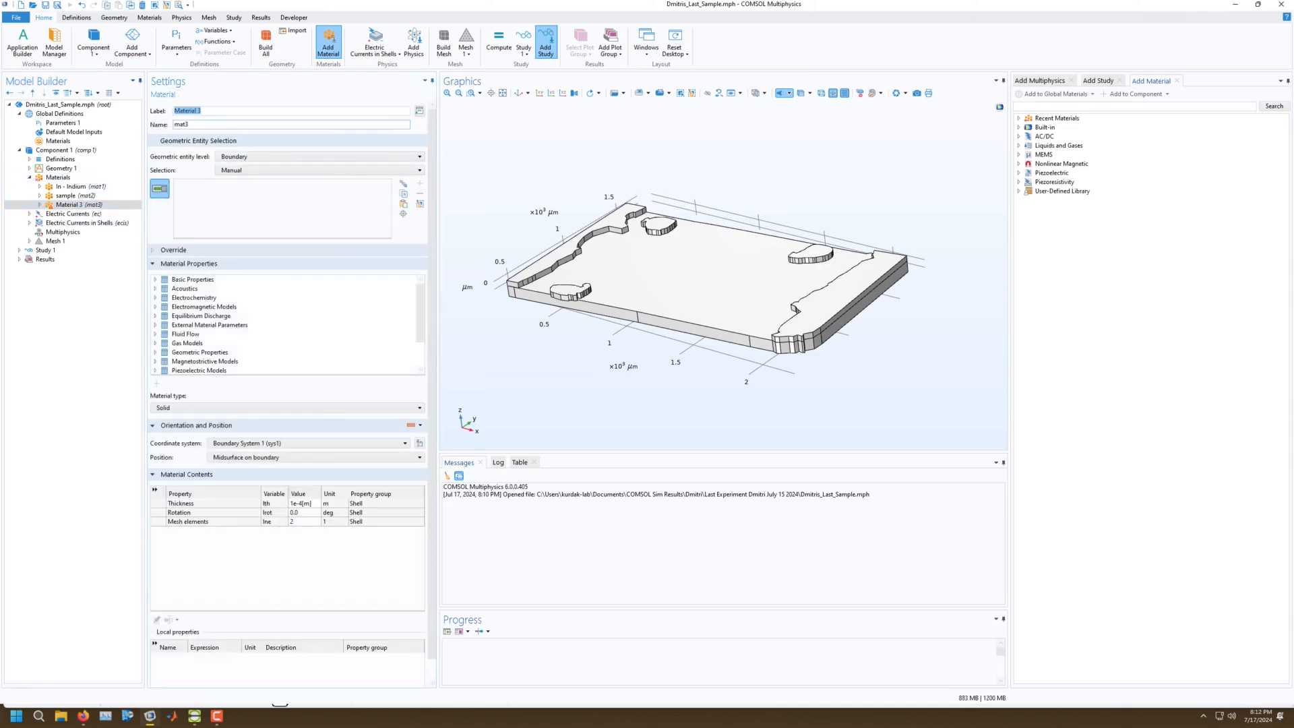
pyautogui.write('surface')
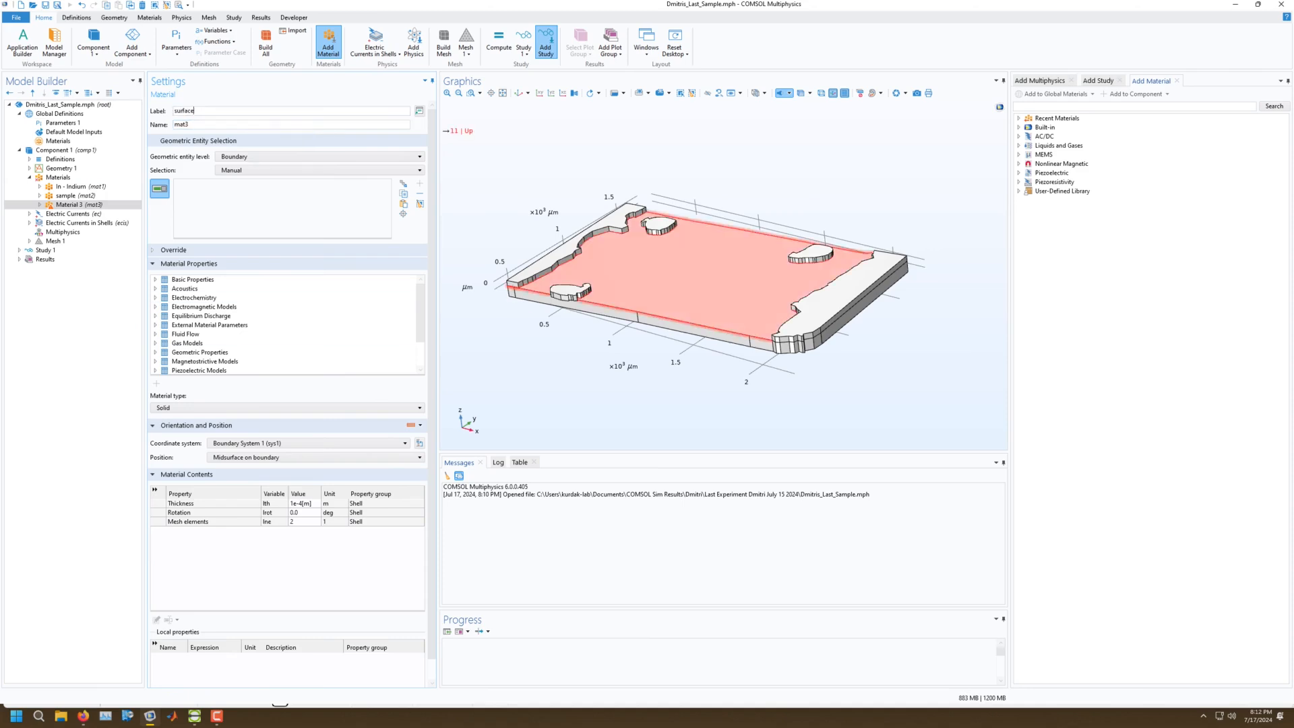
# Set the surface material's geometric entity level to Domain and assign it to the sample block, domain 1.
pyautogui.scroll(5, 683, 319)
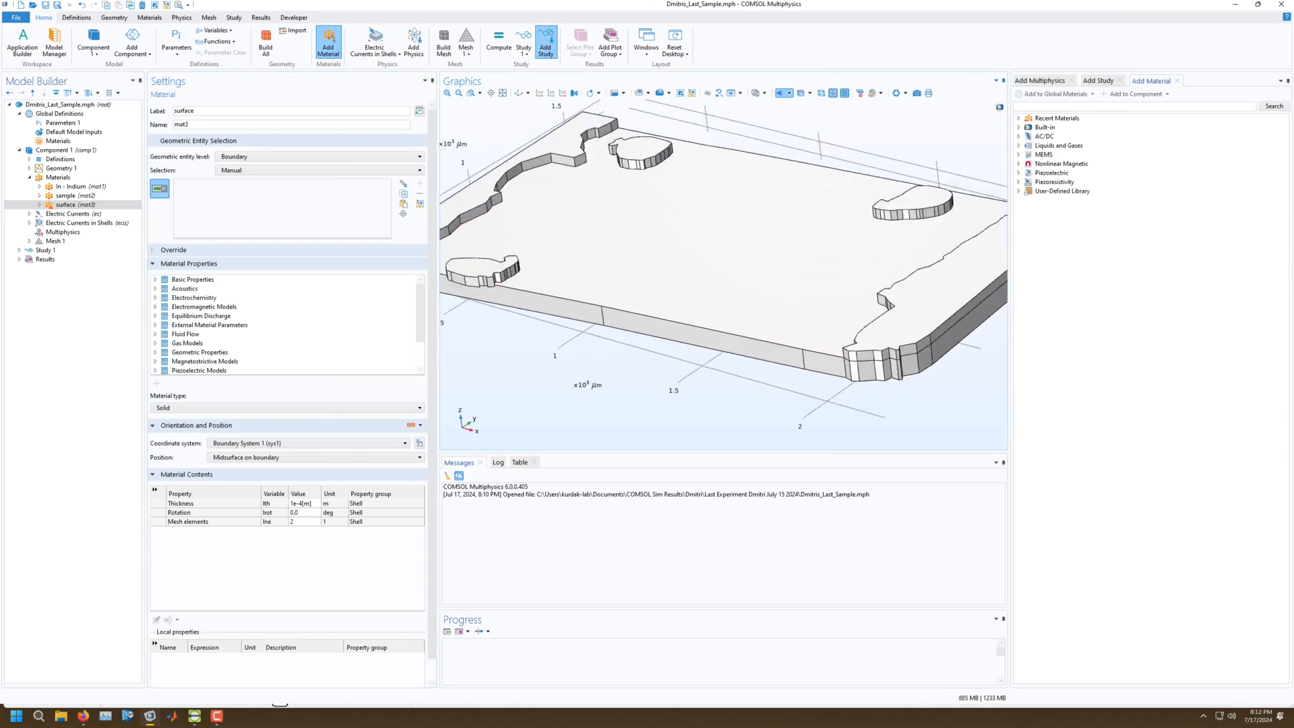
pyautogui.click(320, 157)
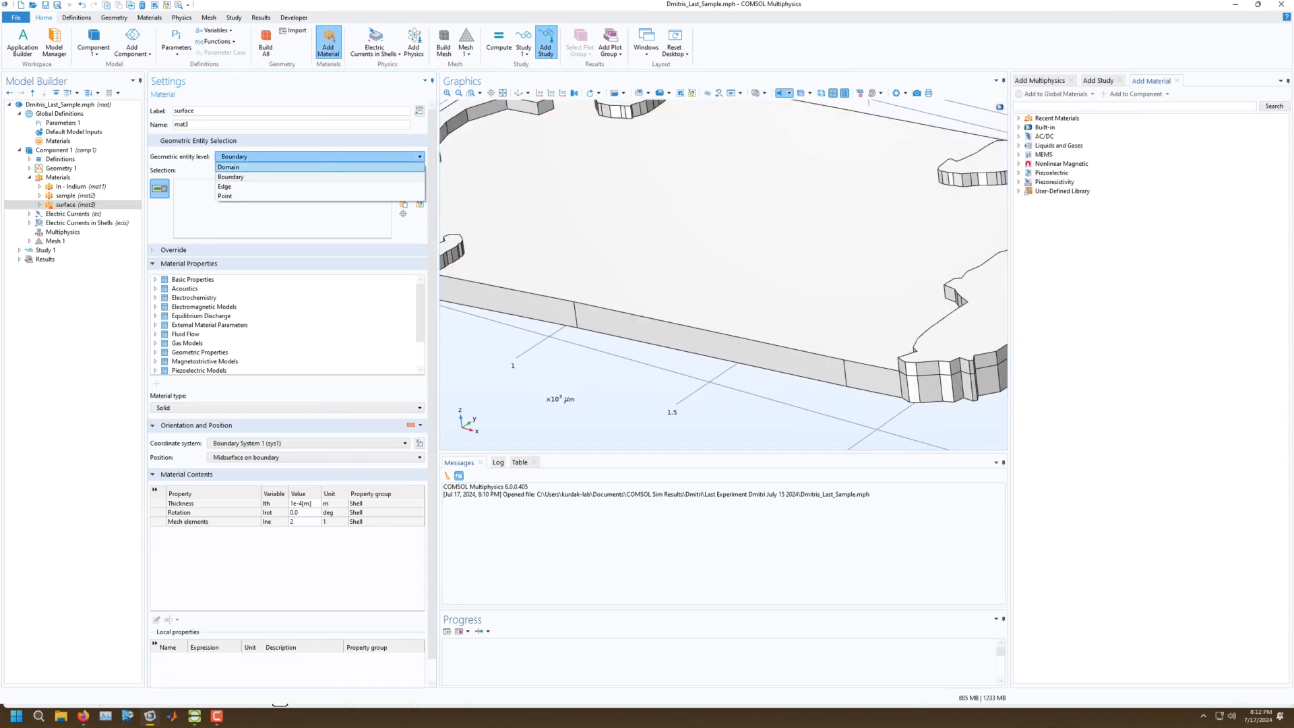
pyautogui.click(229, 167)
pyautogui.click(553, 249)
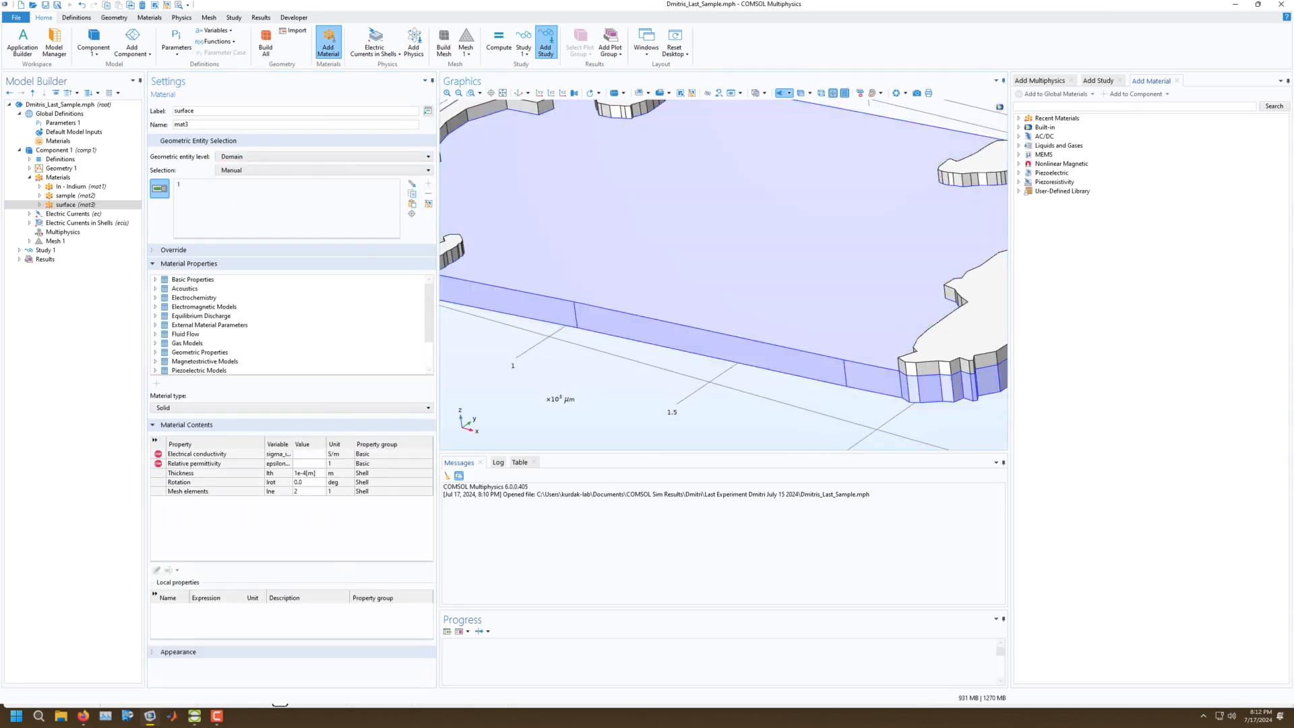
pyautogui.scroll(-3, 507, 344)
pyautogui.moveTo(507, 344); pyautogui.dragTo(646, 352, button='right')
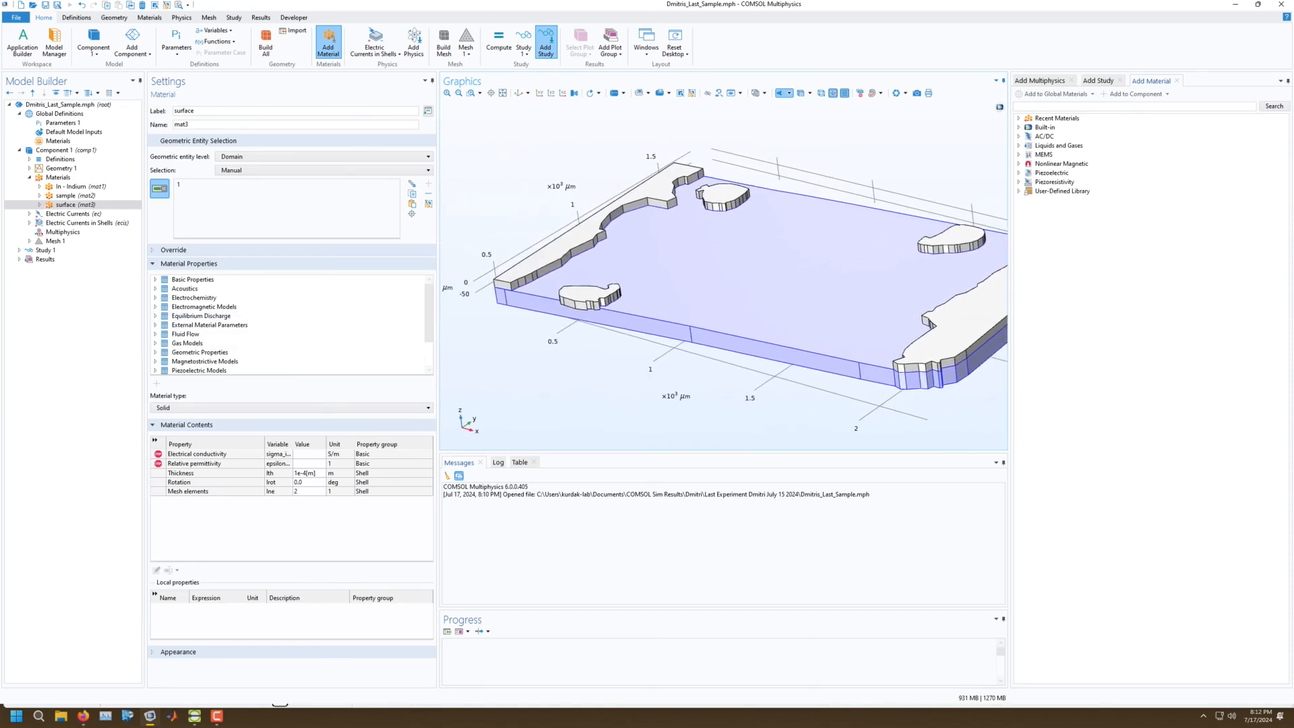
# Set the surface material's relative permittivity to 1 and electrical conductivity to 1 S/m, and compare its settings with the sample material.
pyautogui.click(309, 464)
pyautogui.write('1')
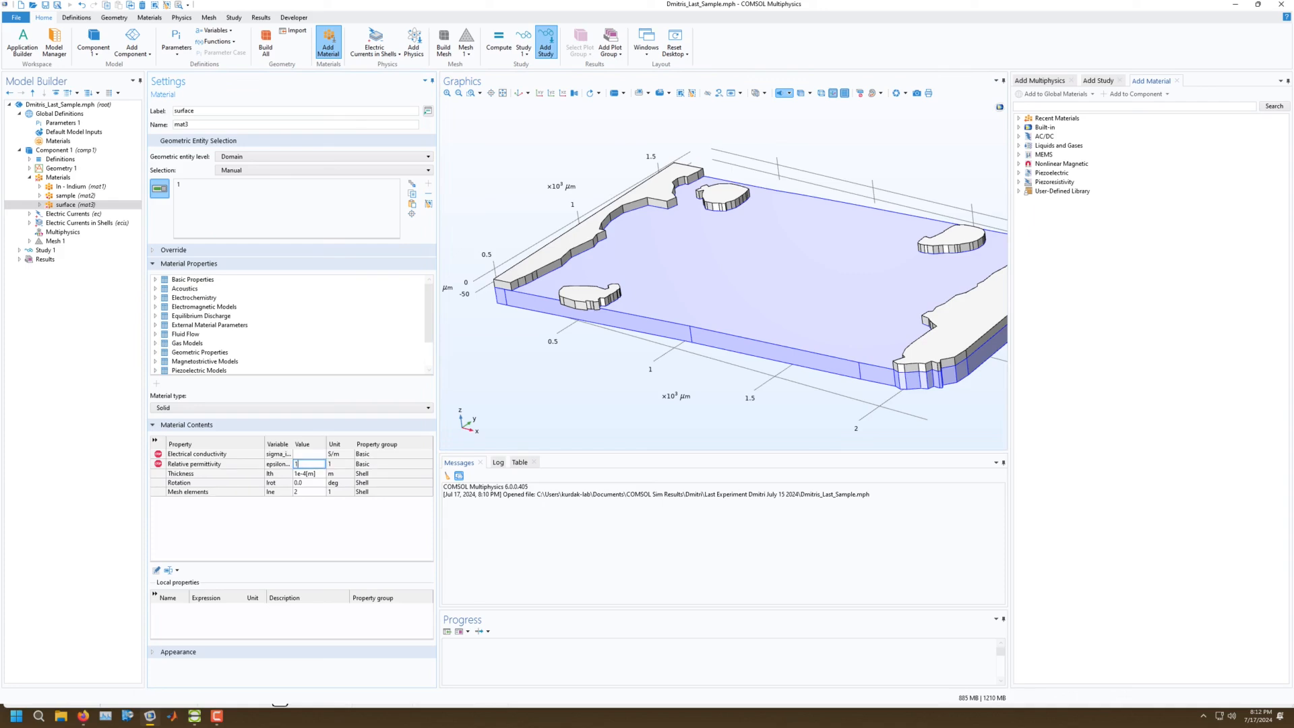
pyautogui.click(309, 454)
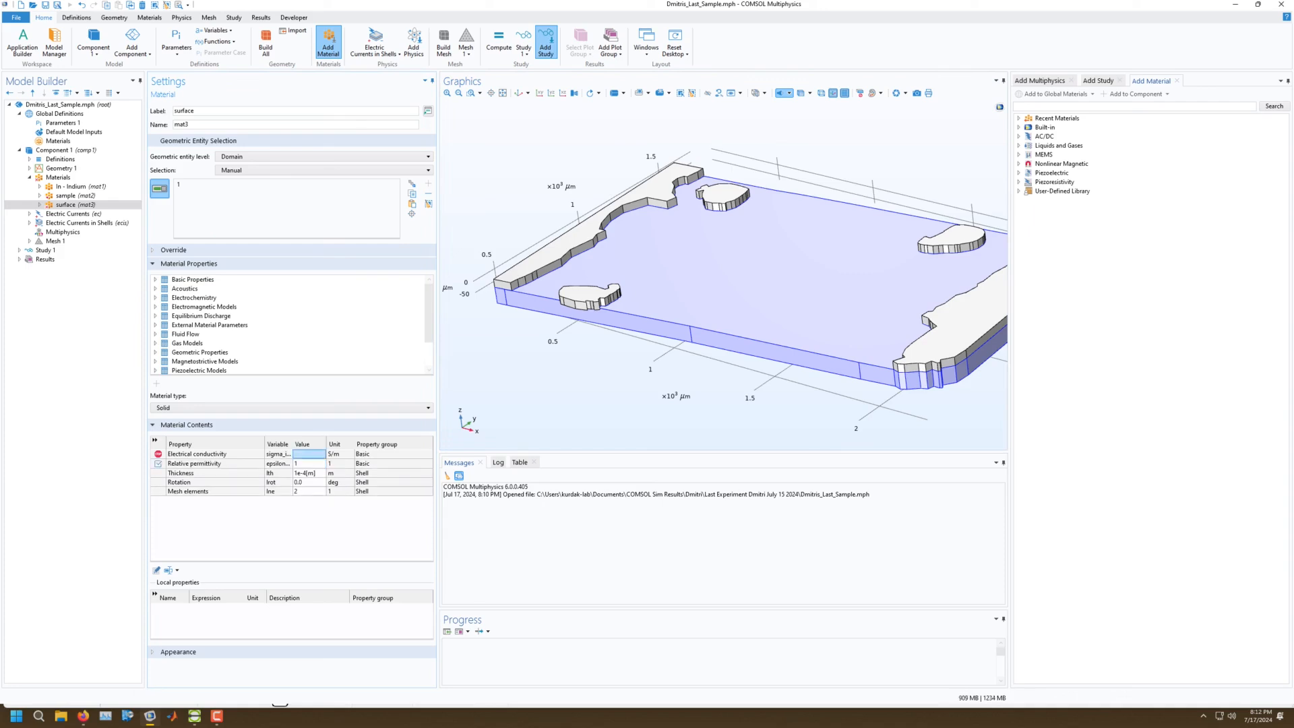
pyautogui.write('1')
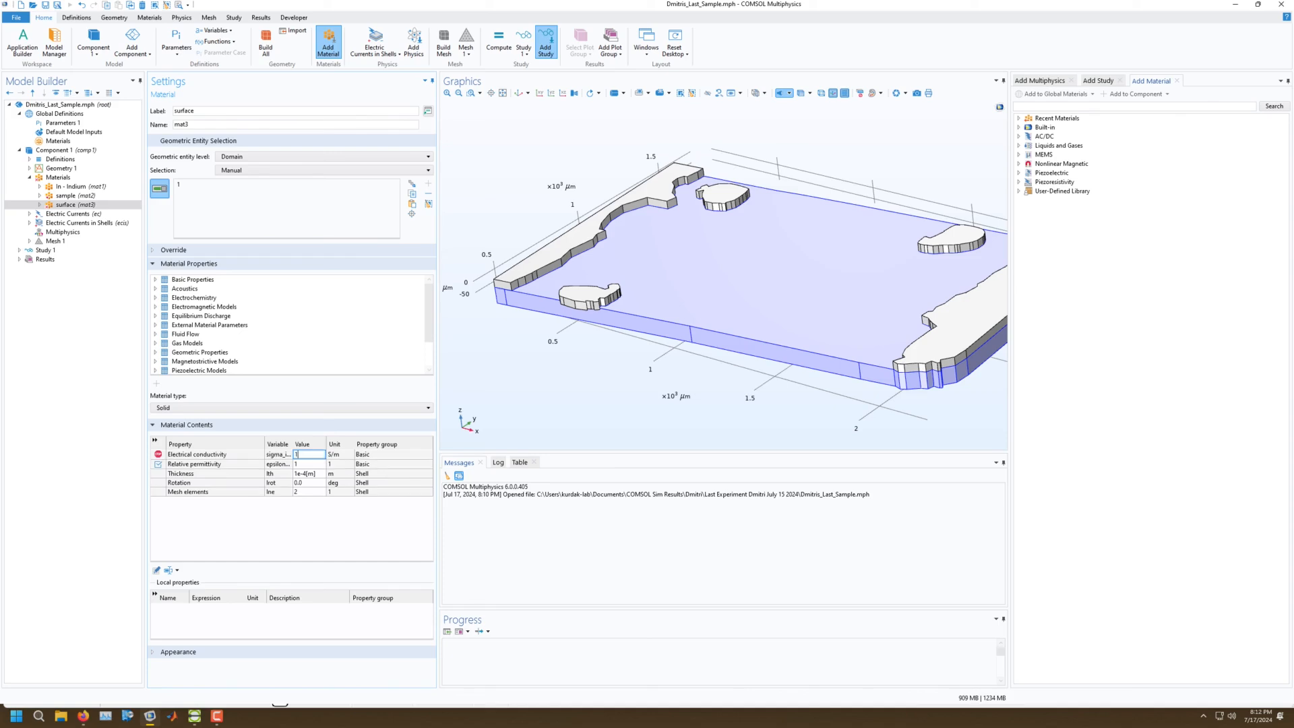
pyautogui.press('Return')
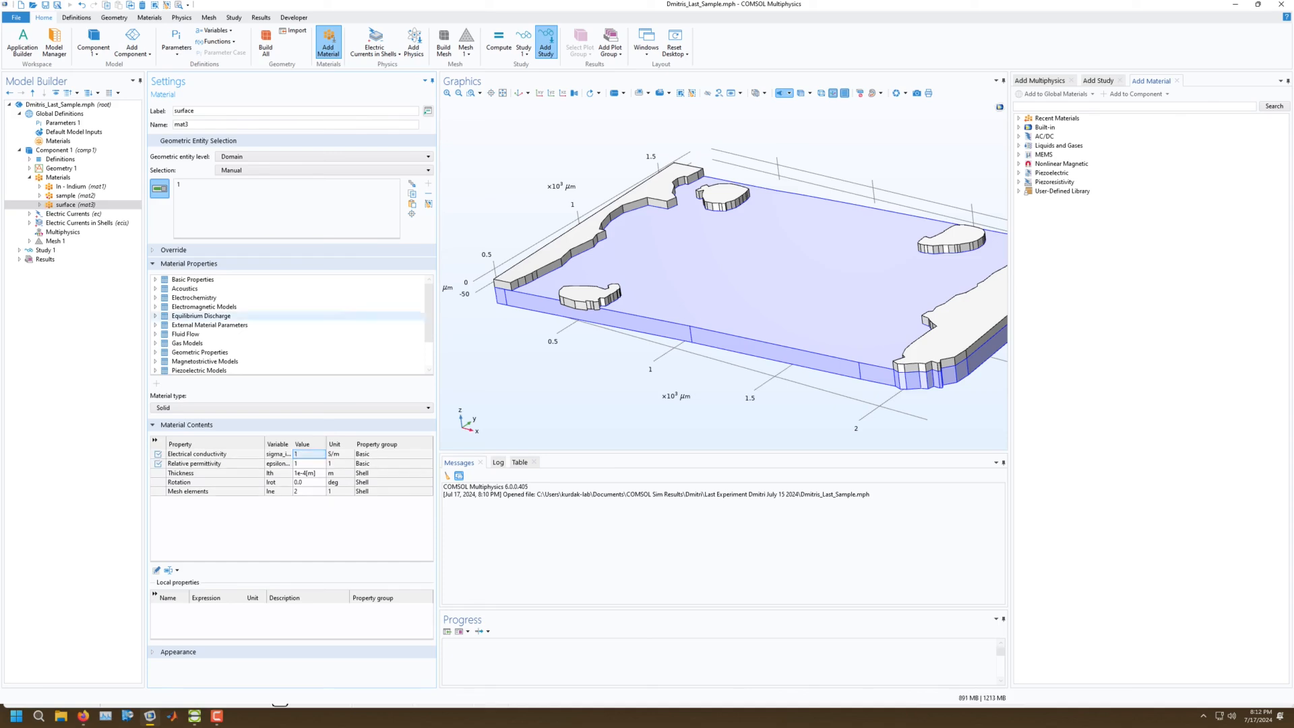
pyautogui.click(75, 196)
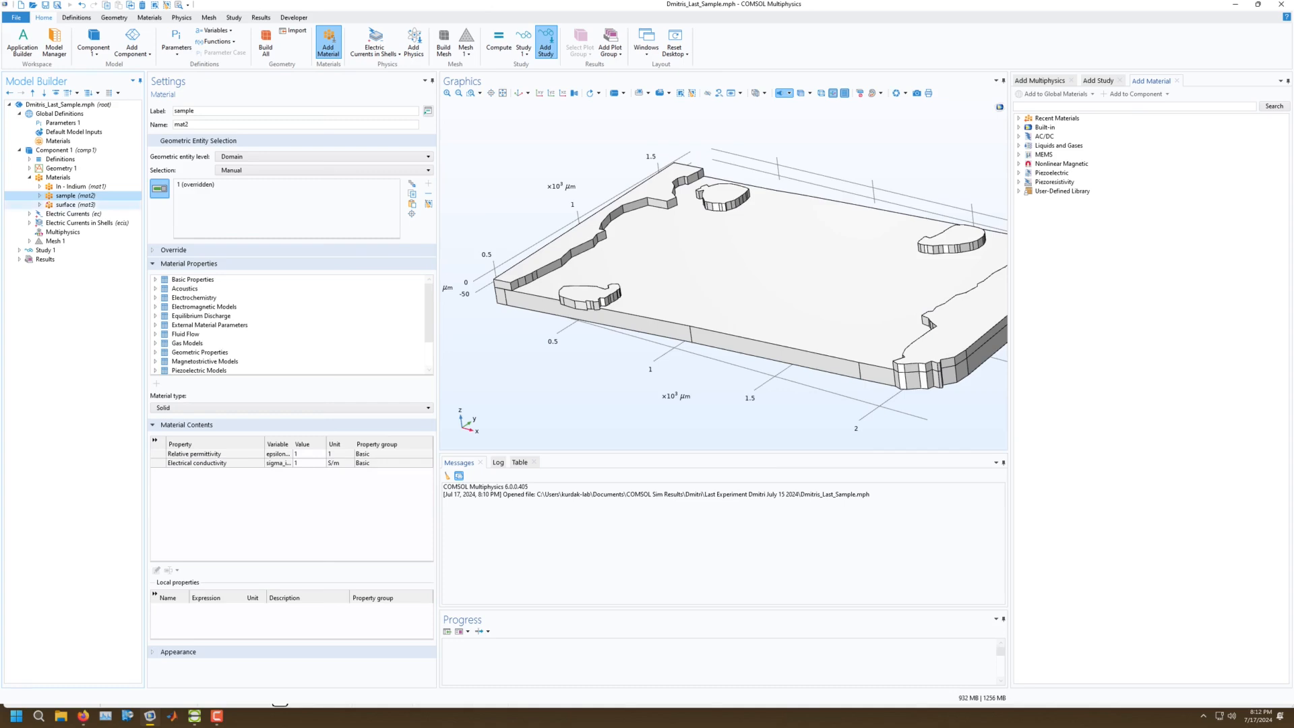
pyautogui.click(75, 205)
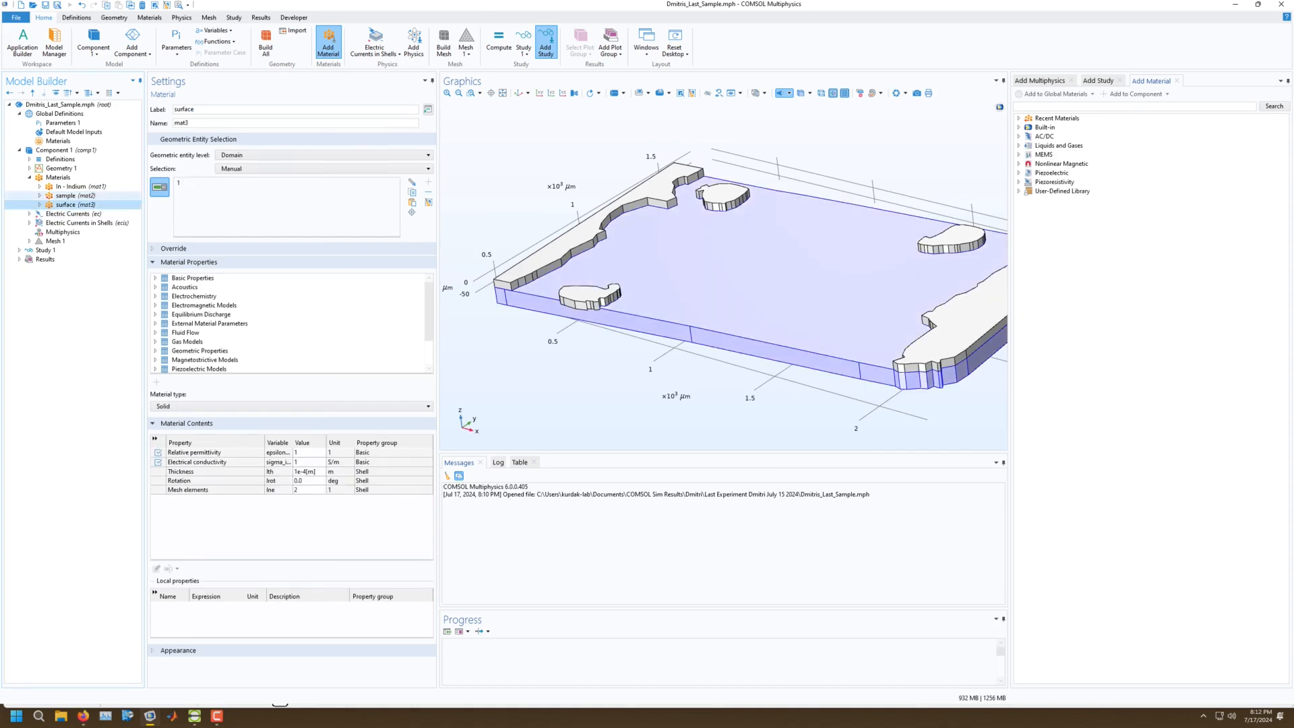
pyautogui.click(66, 196)
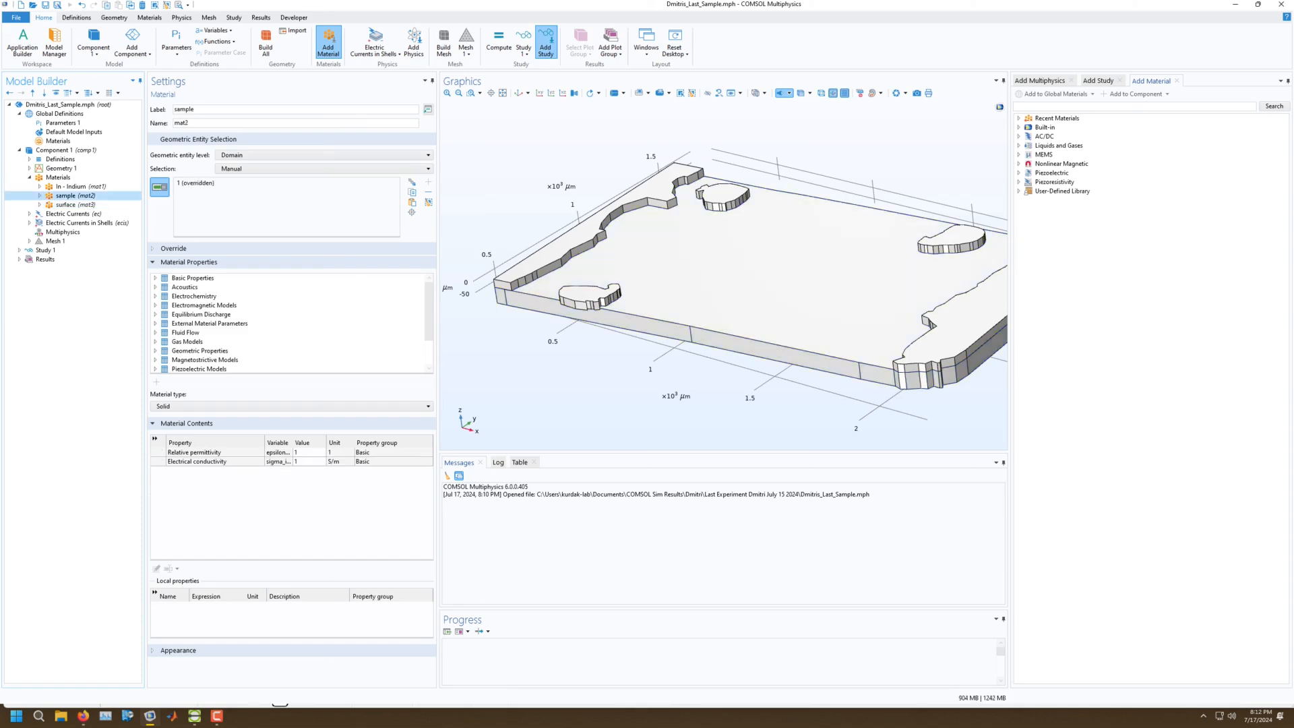
pyautogui.click(75, 205)
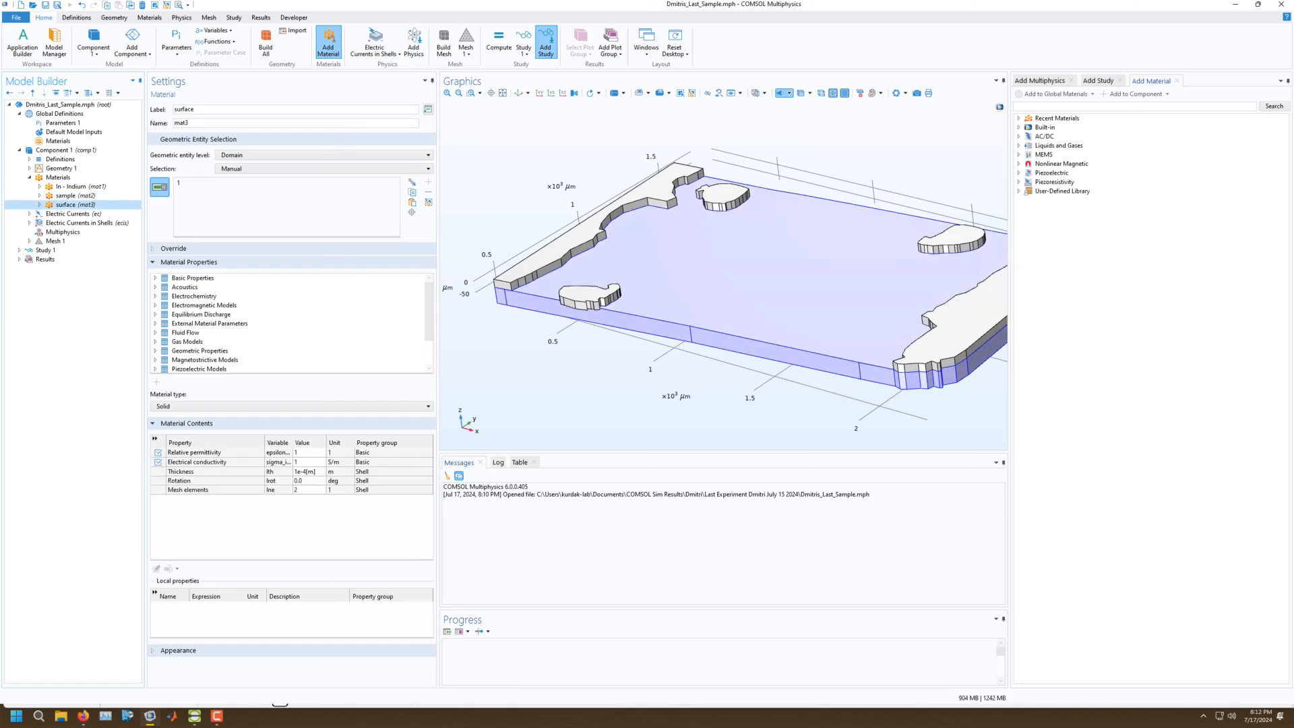
# Set the shell type of the Electric Currents in Shells interface to Layered shell, with all boundaries selected.
pyautogui.click(80, 223)
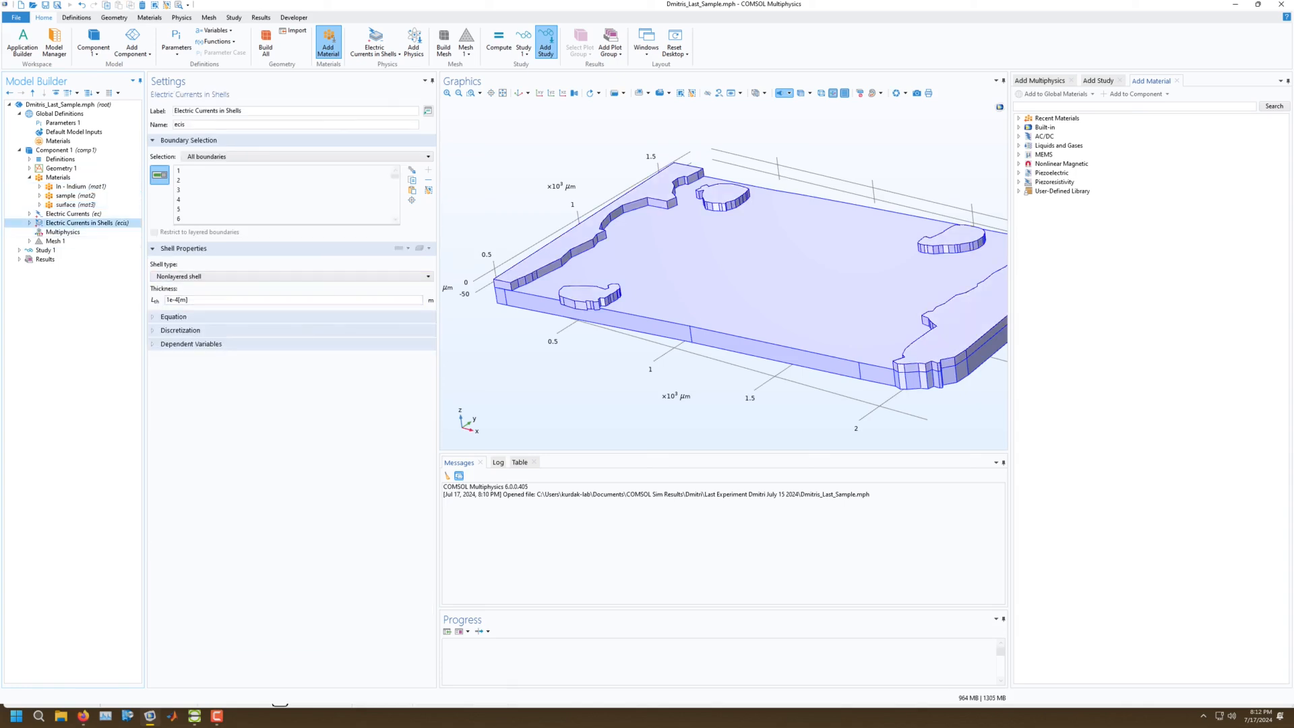
pyautogui.click(307, 156)
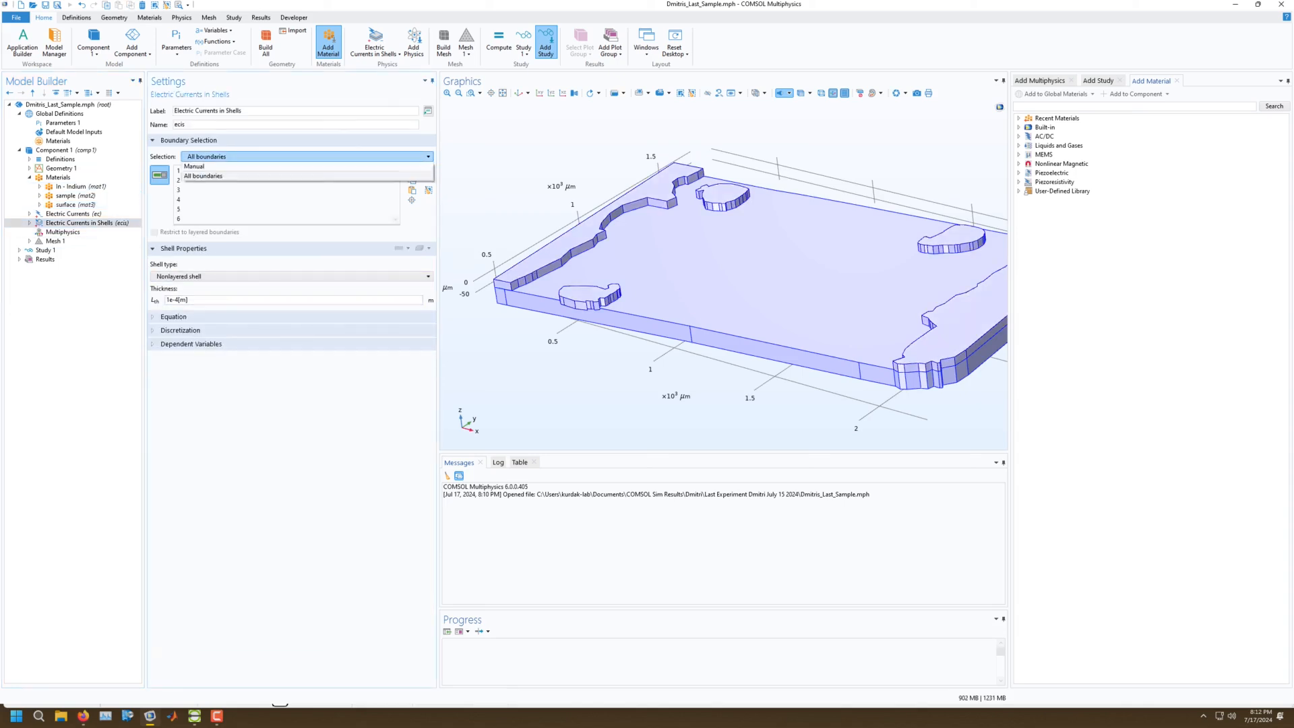
pyautogui.click(297, 177)
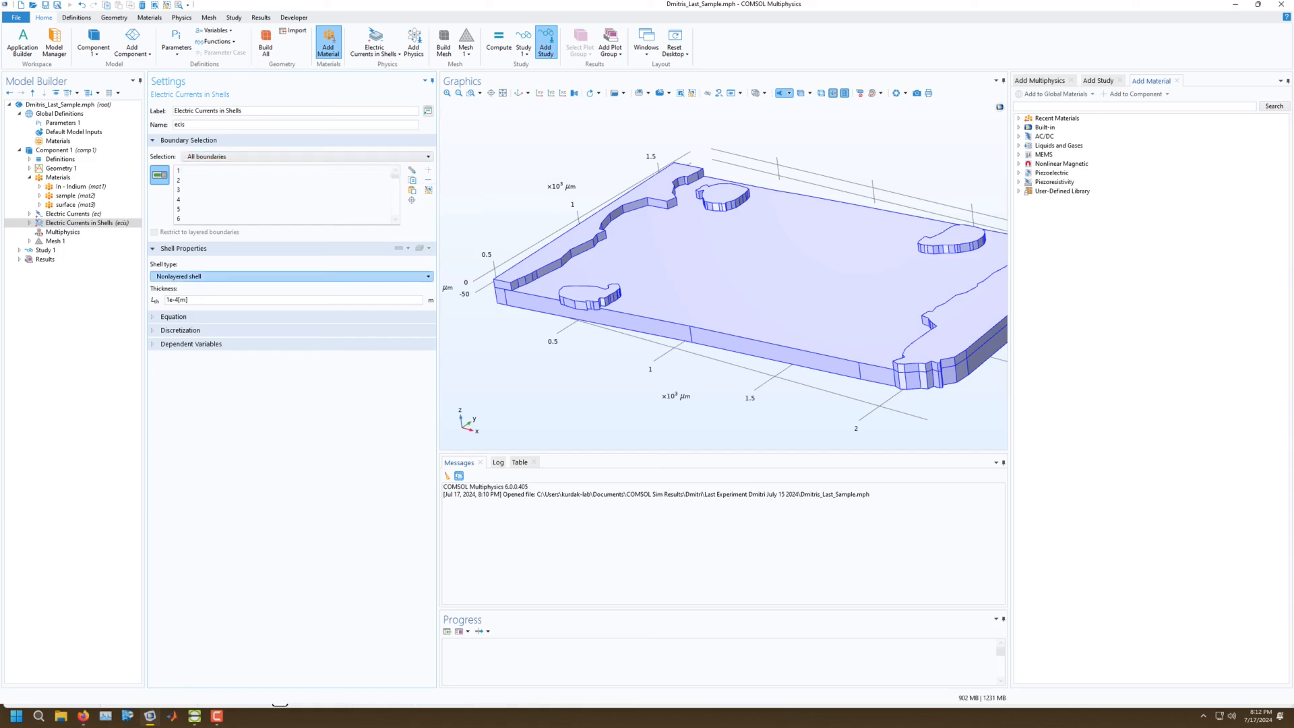
pyautogui.click(293, 276)
pyautogui.click(286, 287)
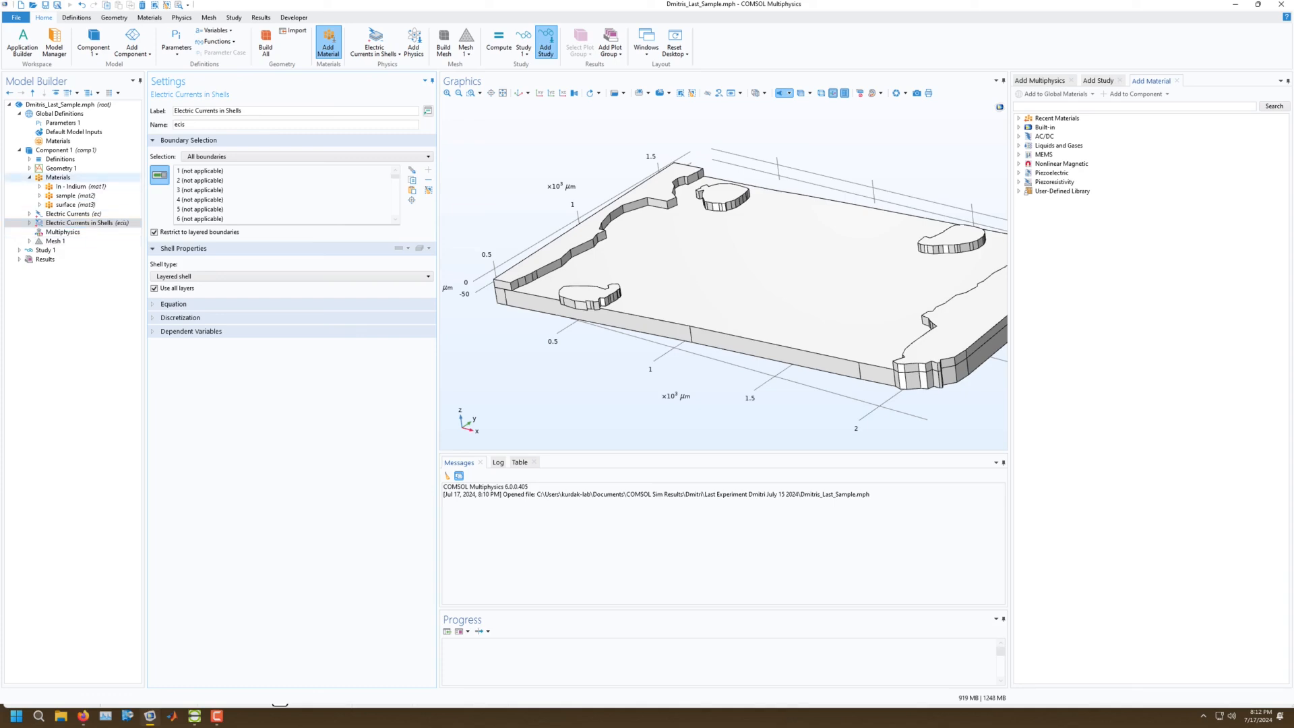
# Assign the surface material to domain 1 again, with electrical conductivity 1 S/m and relative permittivity 1.
pyautogui.click(58, 178)
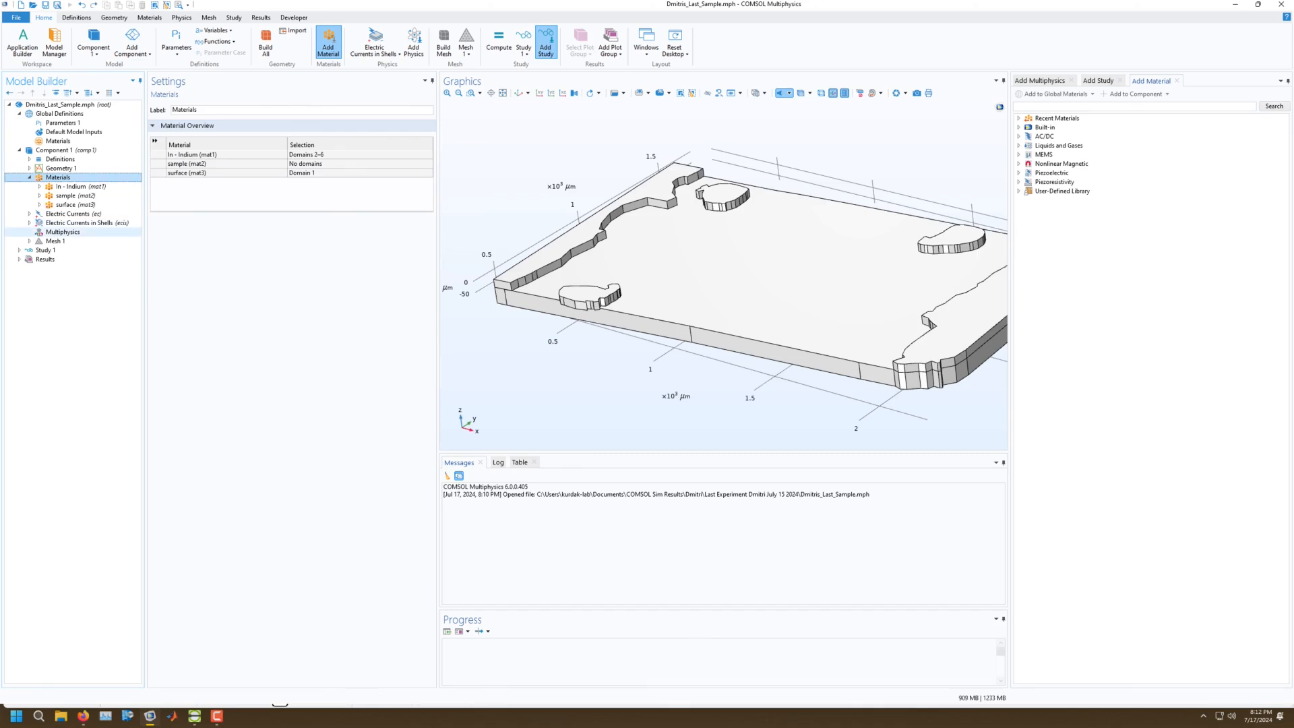
pyautogui.click(68, 213)
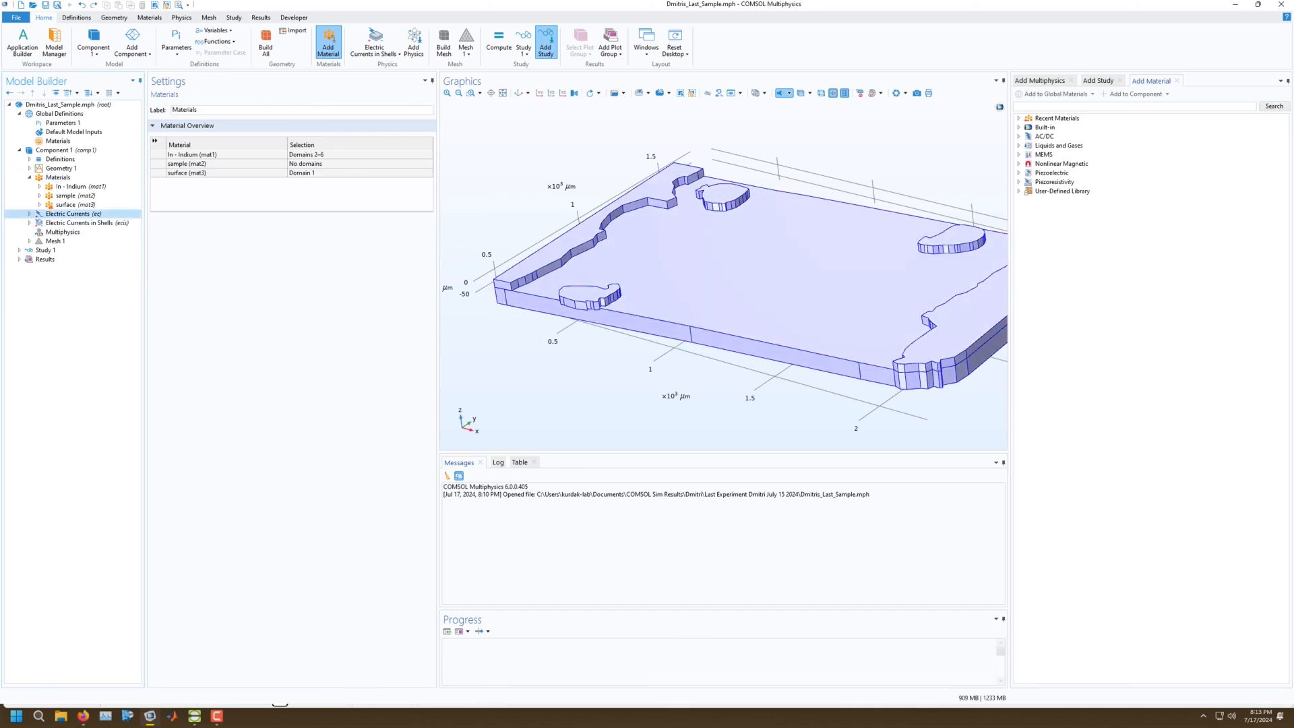
pyautogui.click(75, 205)
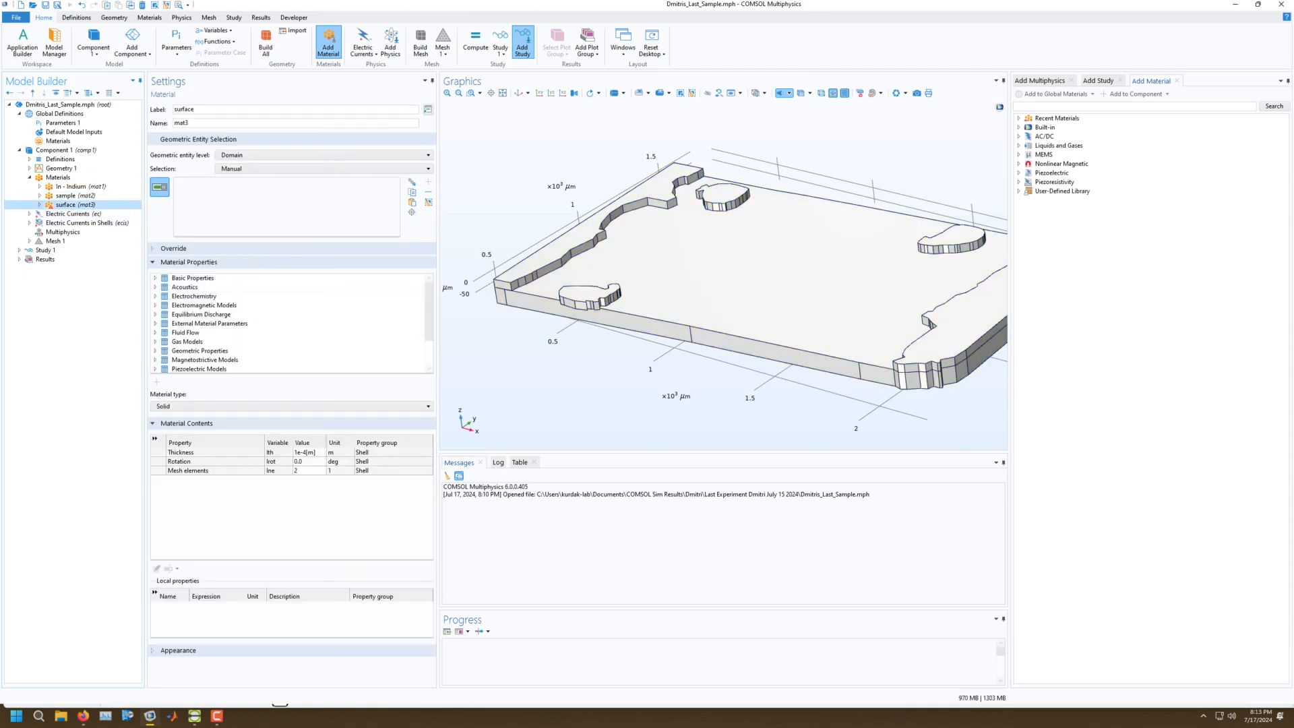
pyautogui.click(716, 269)
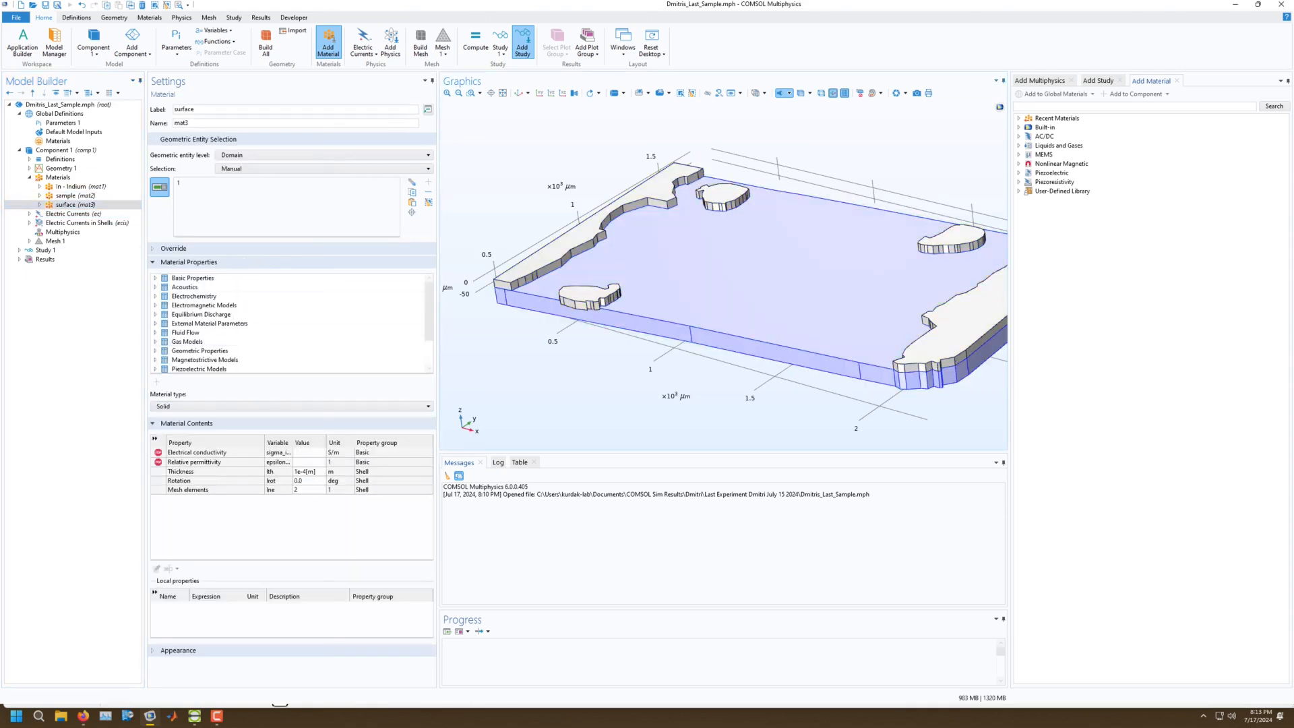
pyautogui.click(309, 452)
pyautogui.write('1')
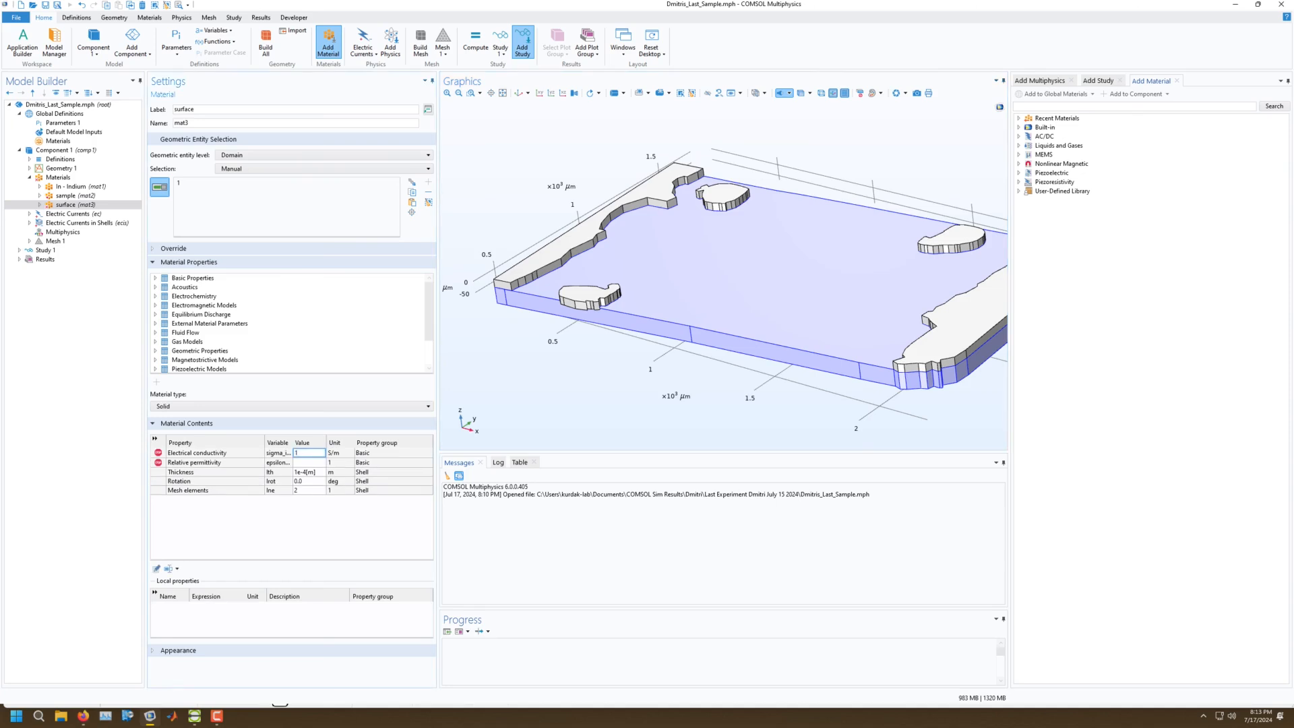
pyautogui.press('Return')
pyautogui.press('Return')
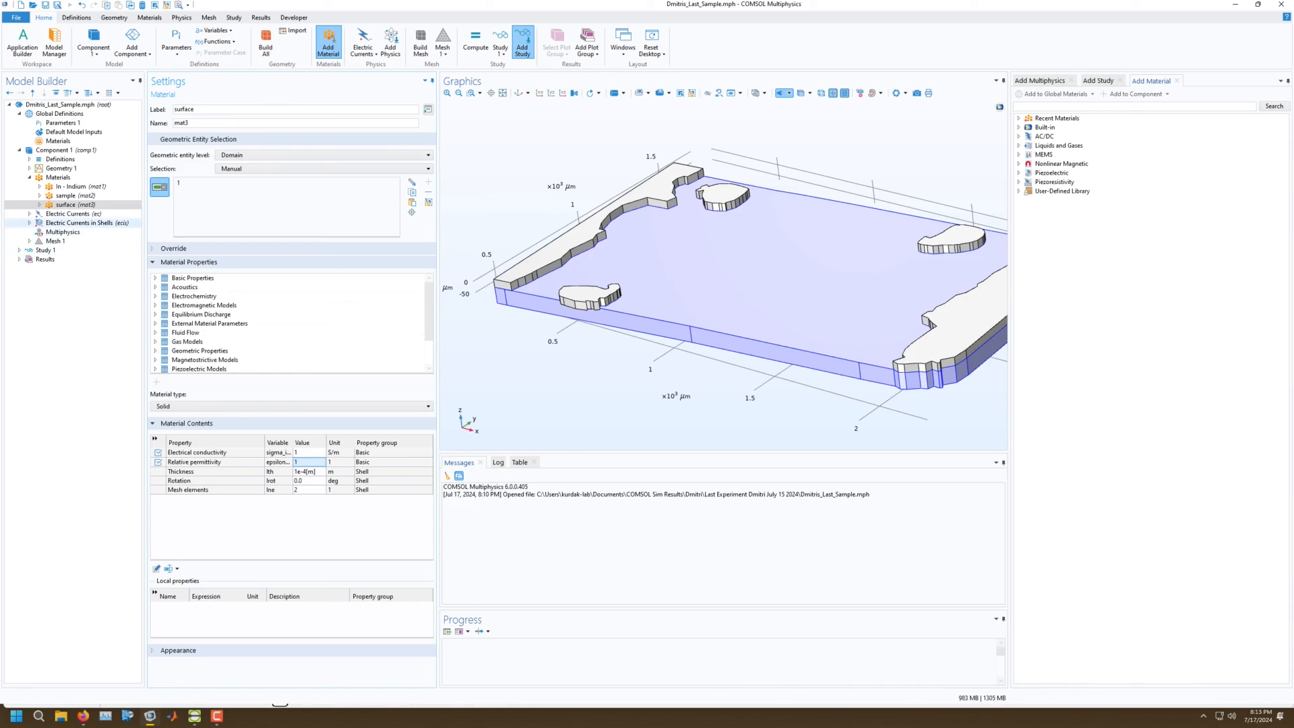
# Set the Electric Currents in Shells shell type to Layered shell, restrict it to layered boundaries, and expand its equation, discretization and dependent-variable settings.
pyautogui.click(74, 222)
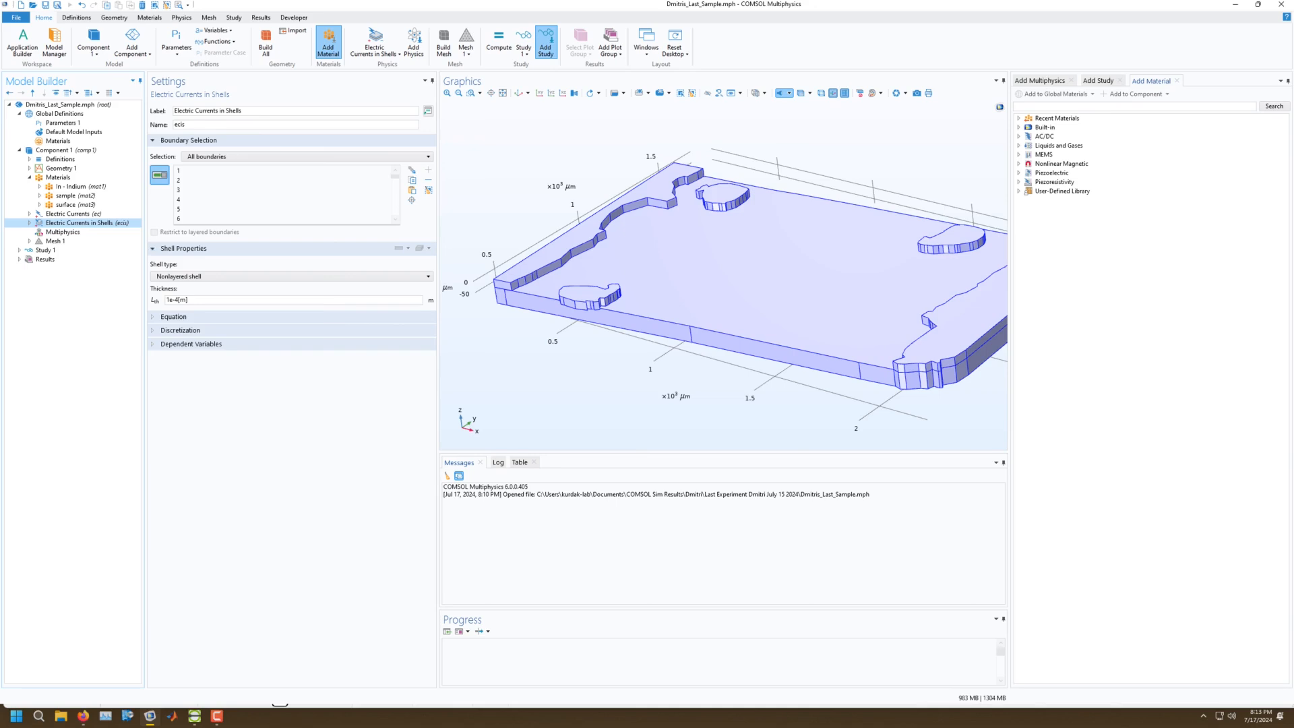
pyautogui.click(290, 276)
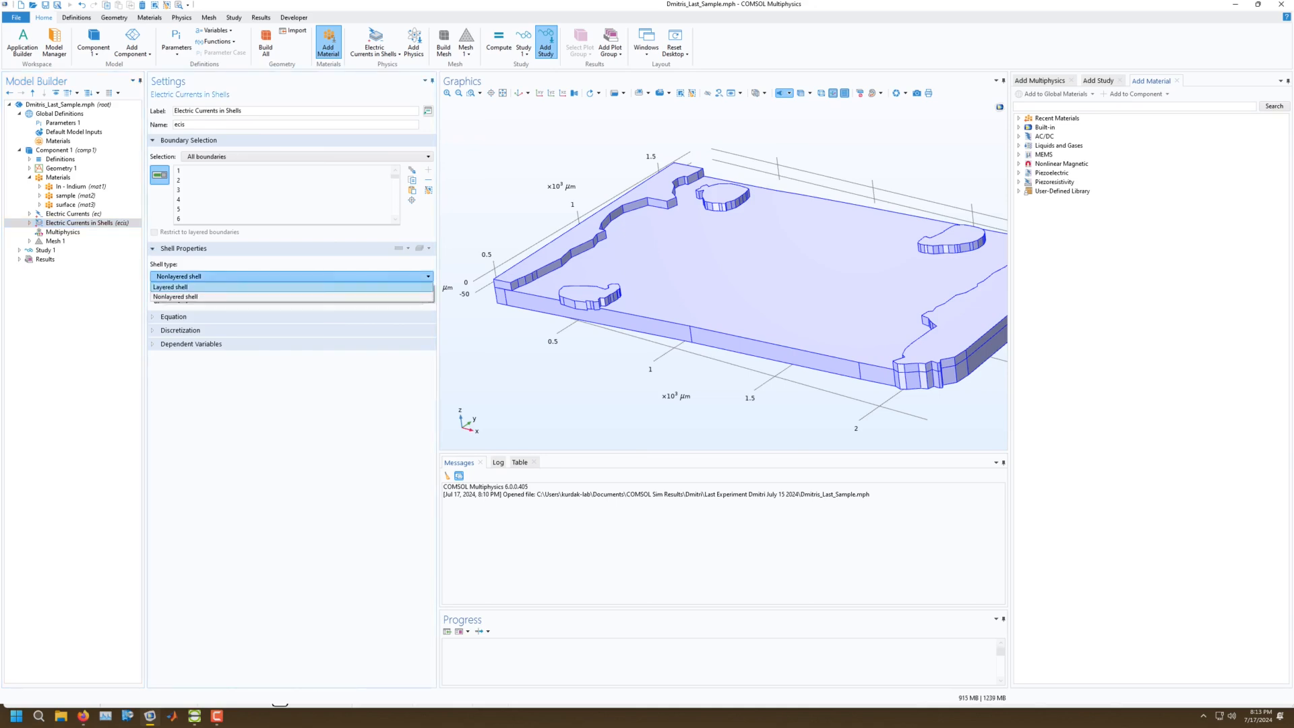
pyautogui.click(202, 287)
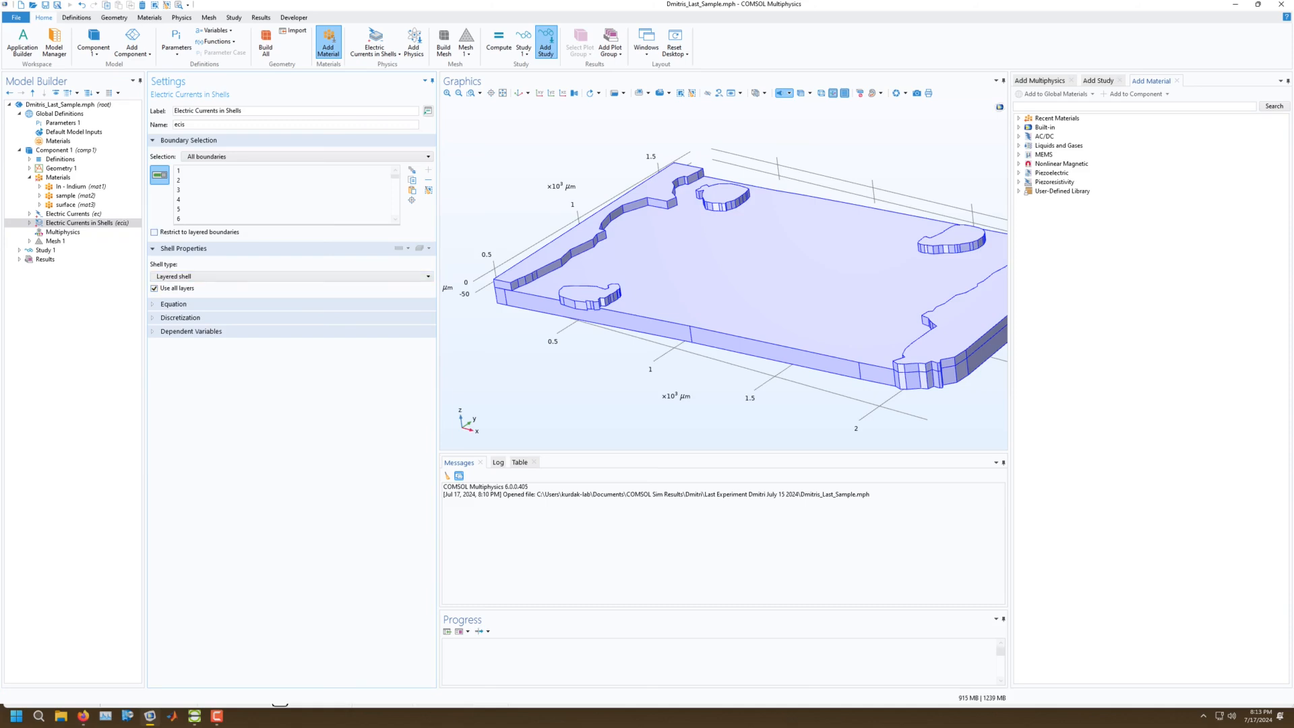
pyautogui.click(154, 233)
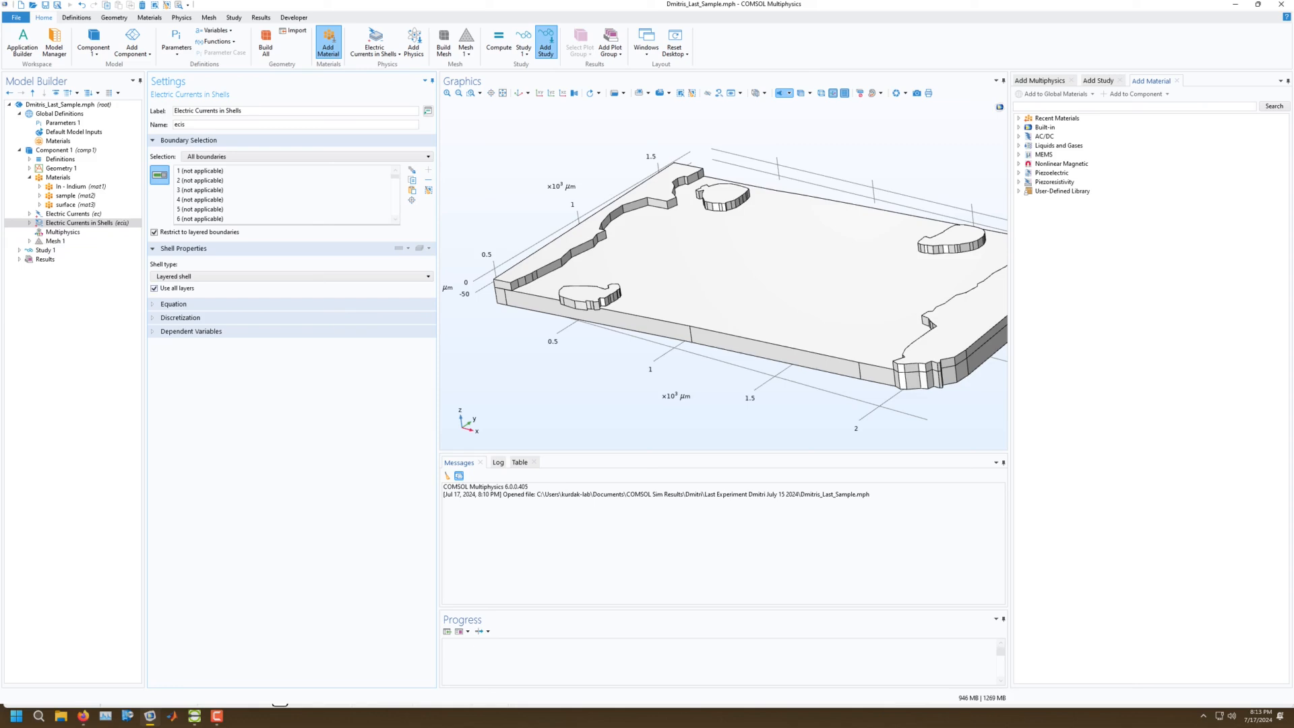
pyautogui.click(173, 303)
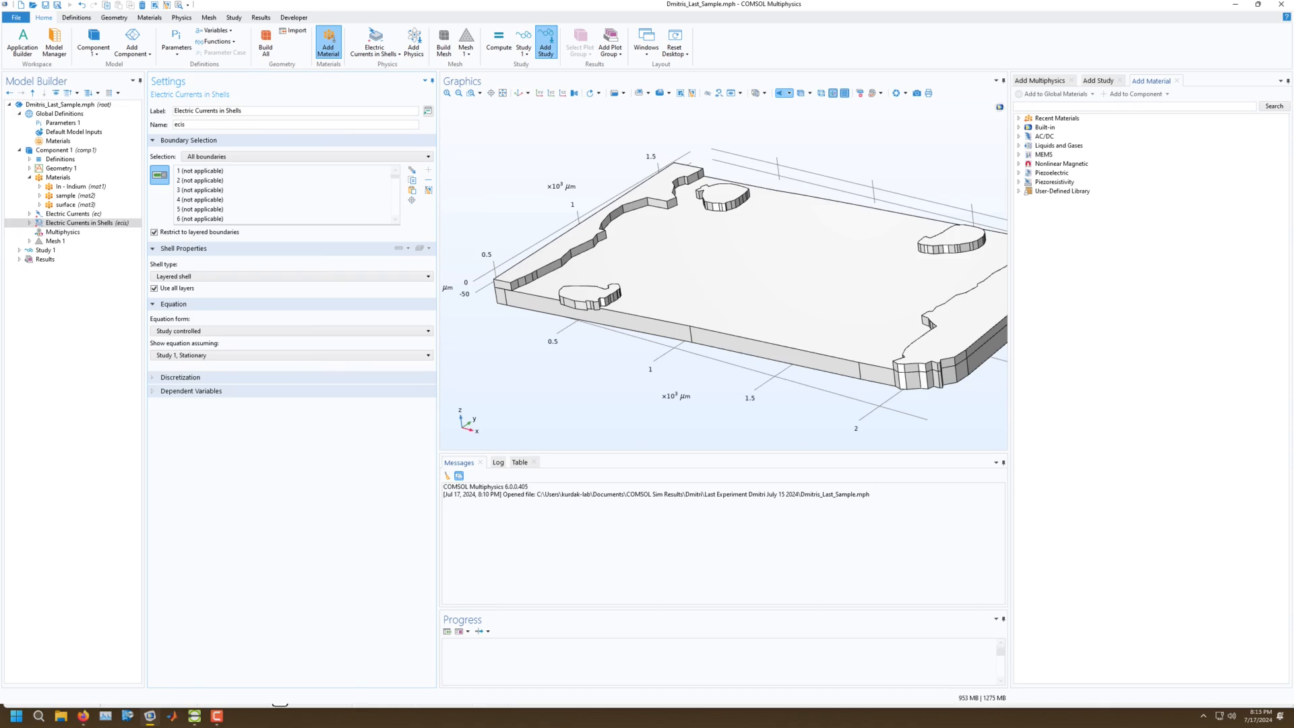
pyautogui.click(180, 377)
pyautogui.click(190, 421)
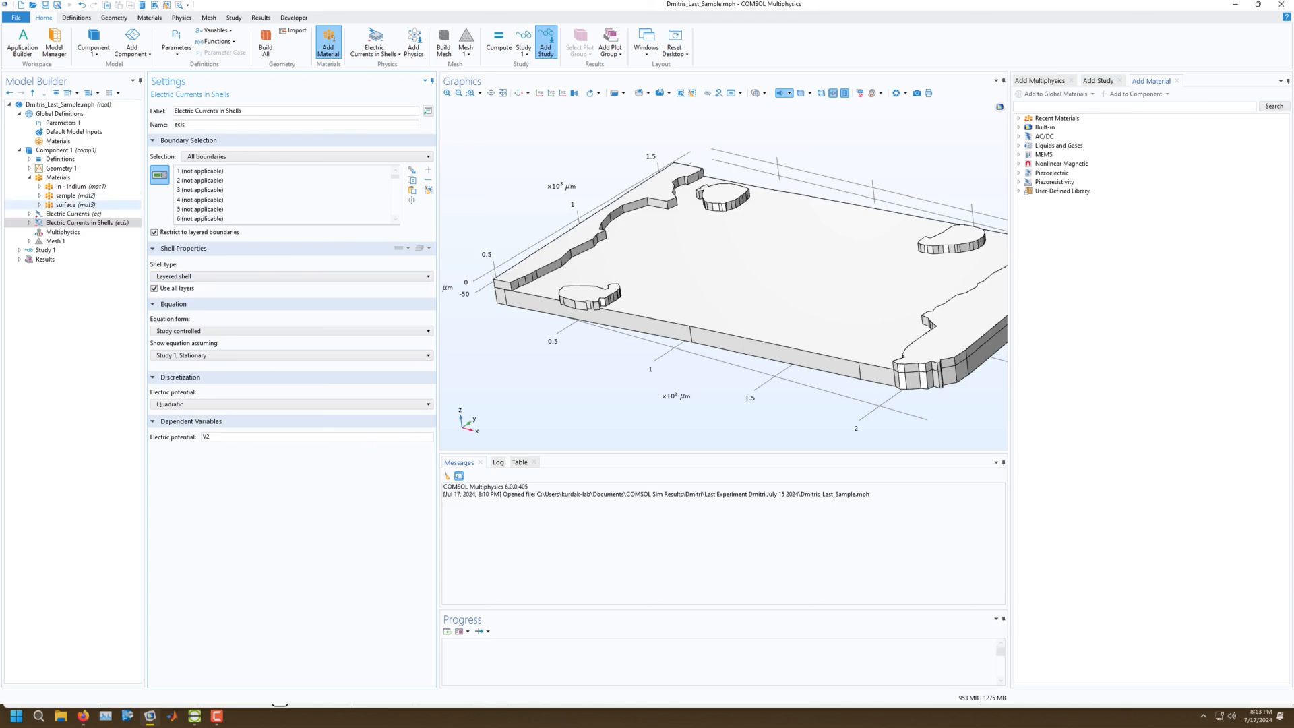
# Set the surface material's shell thickness to 1e-9[m].
pyautogui.click(66, 204)
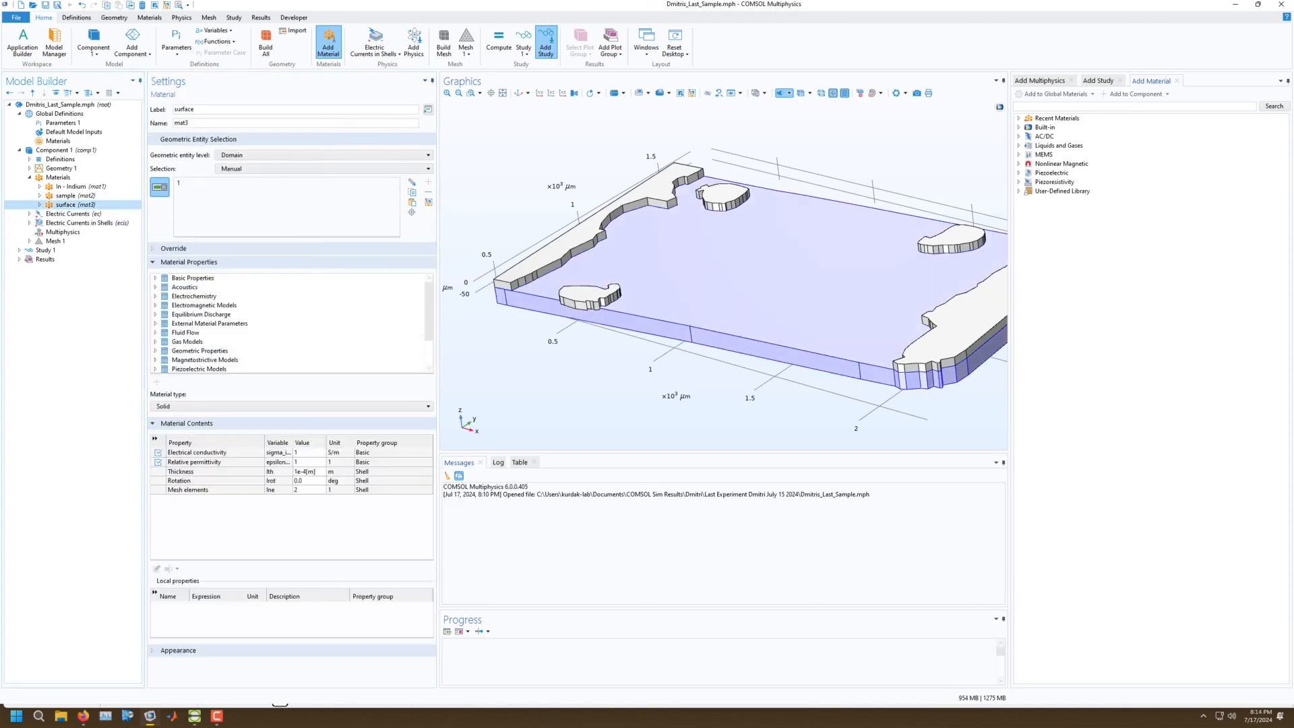
pyautogui.moveTo(775, 283); pyautogui.dragTo(721, 276, button='right')
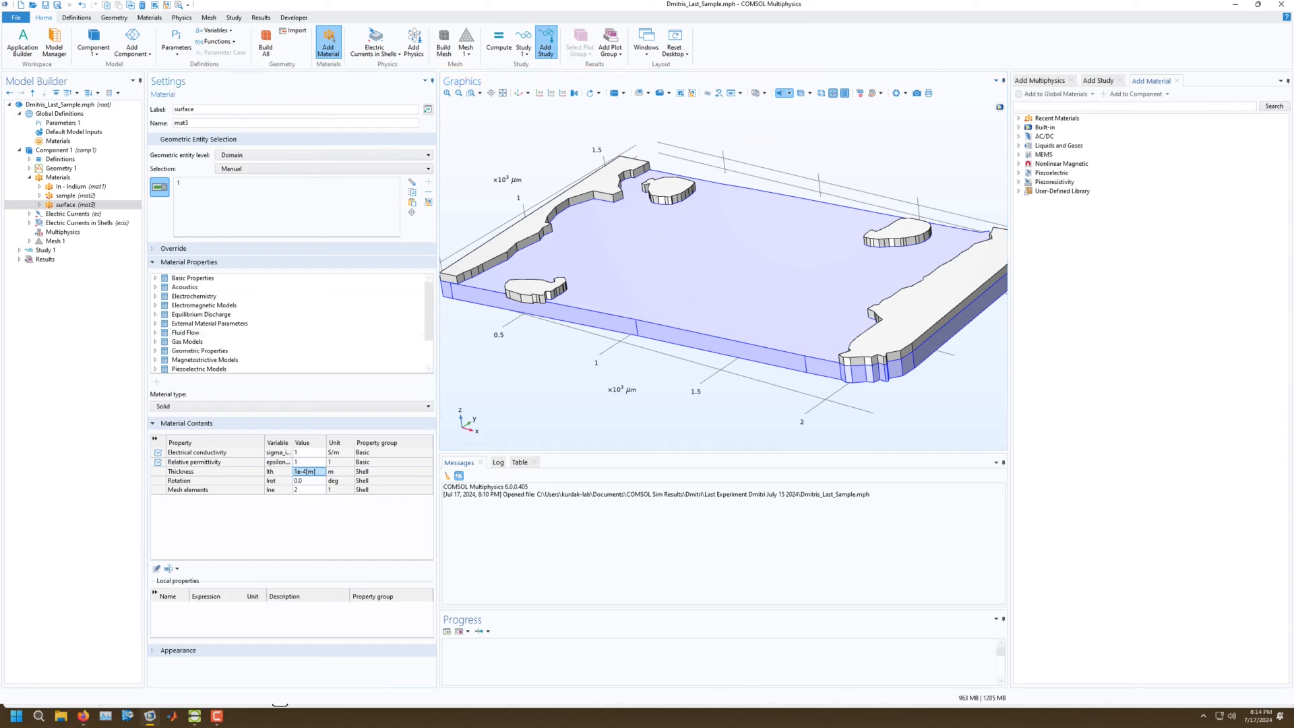
pyautogui.click(305, 471)
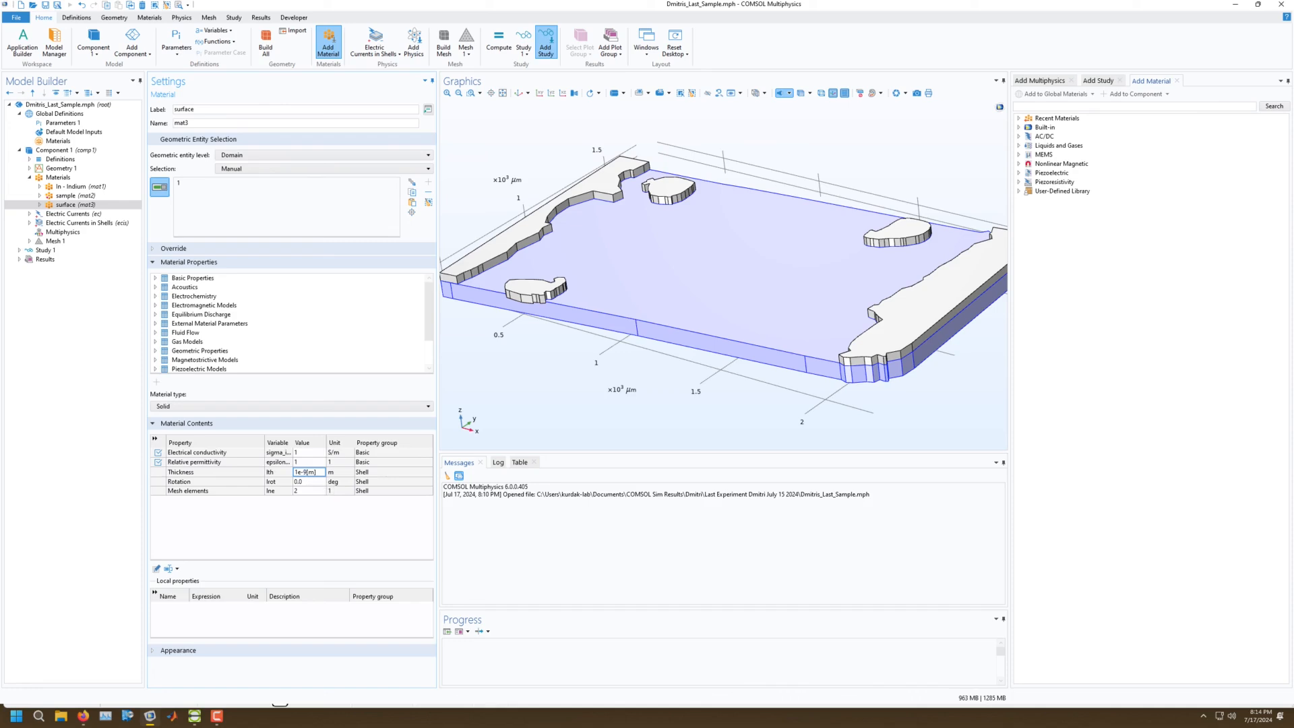
pyautogui.press('Return')
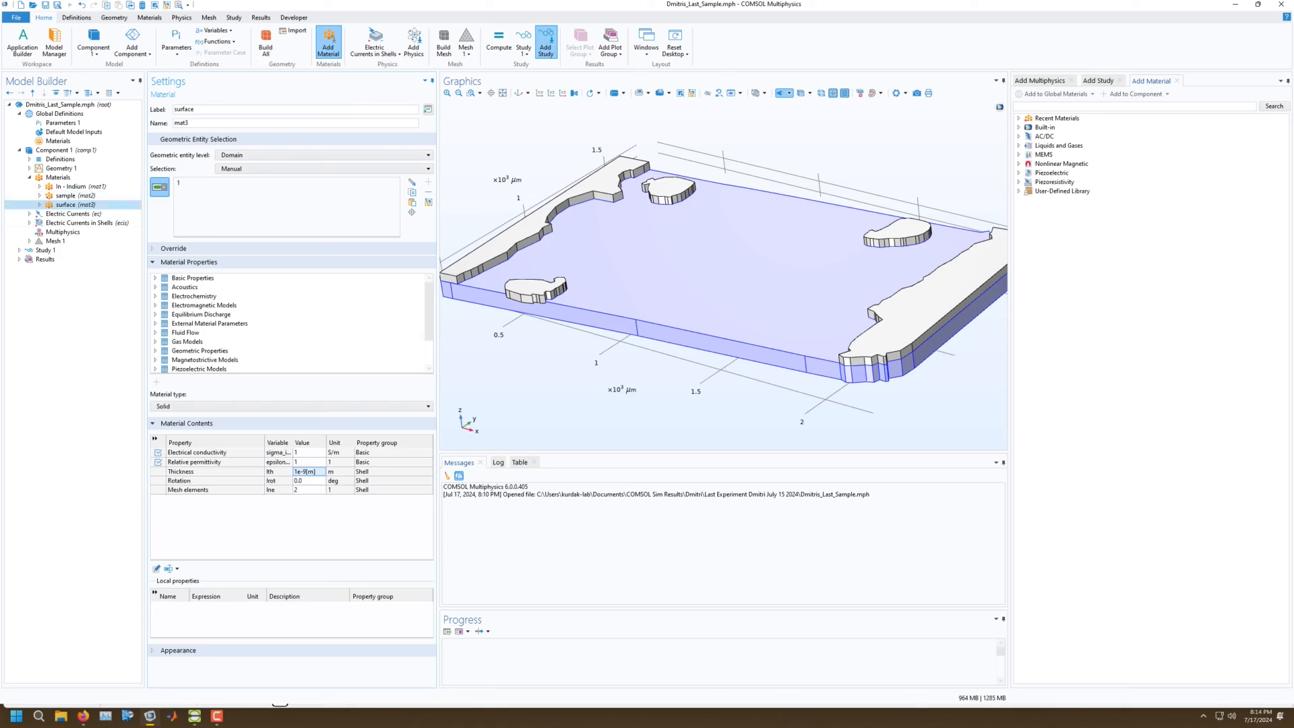
# Examine the sample material, the Electric Currents in Shells settings, its Conductive Shell node and the features that can be added to it.
pyautogui.click(76, 195)
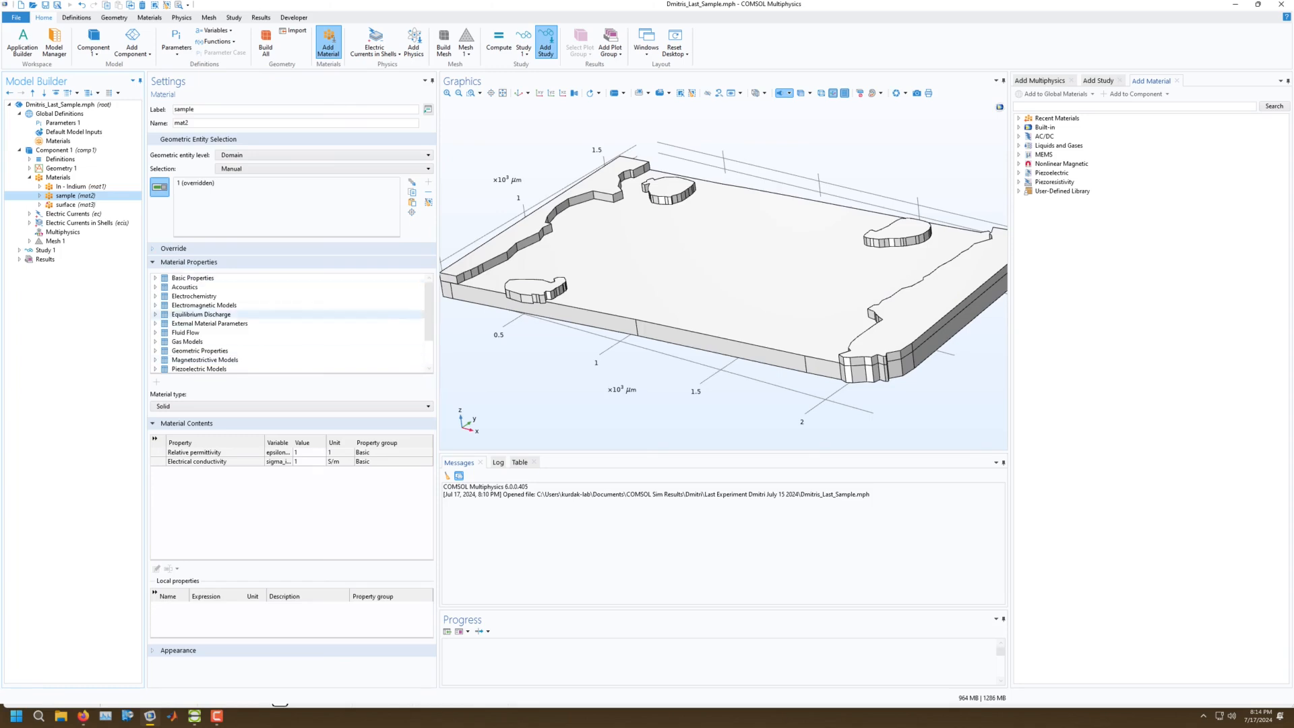
pyautogui.moveTo(674, 323); pyautogui.dragTo(590, 313)
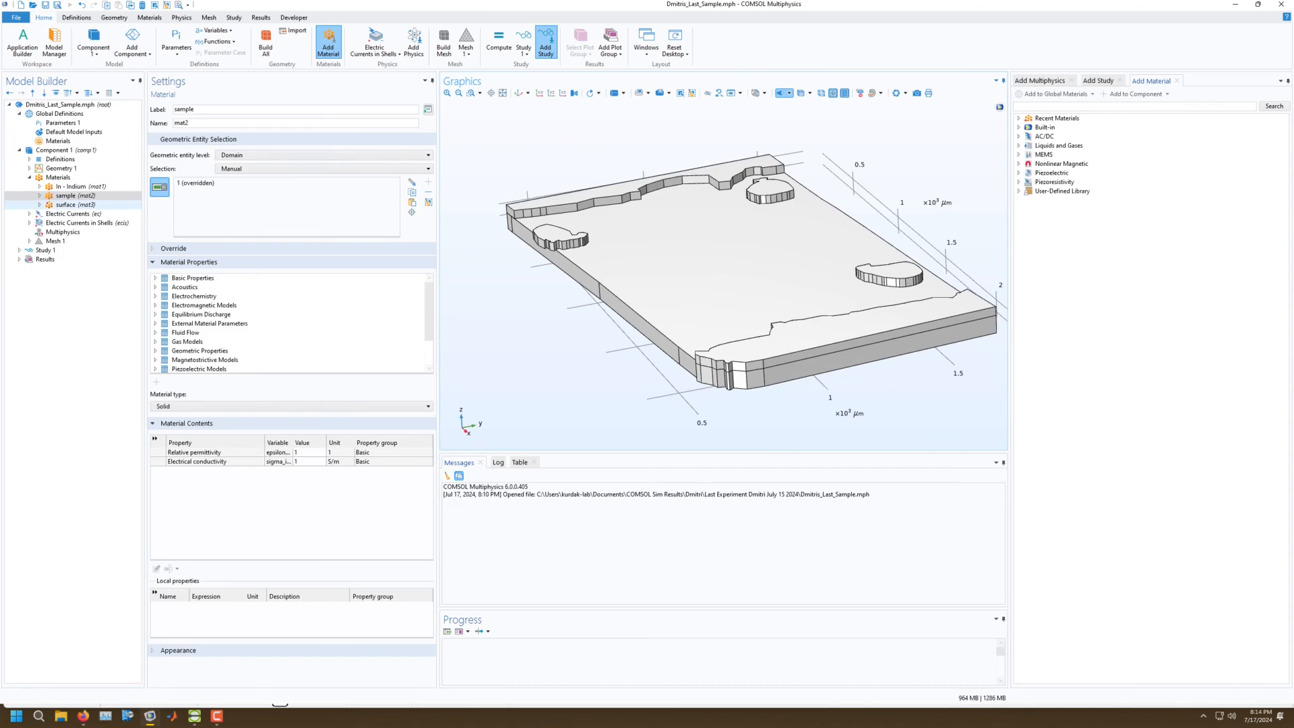
pyautogui.click(86, 223)
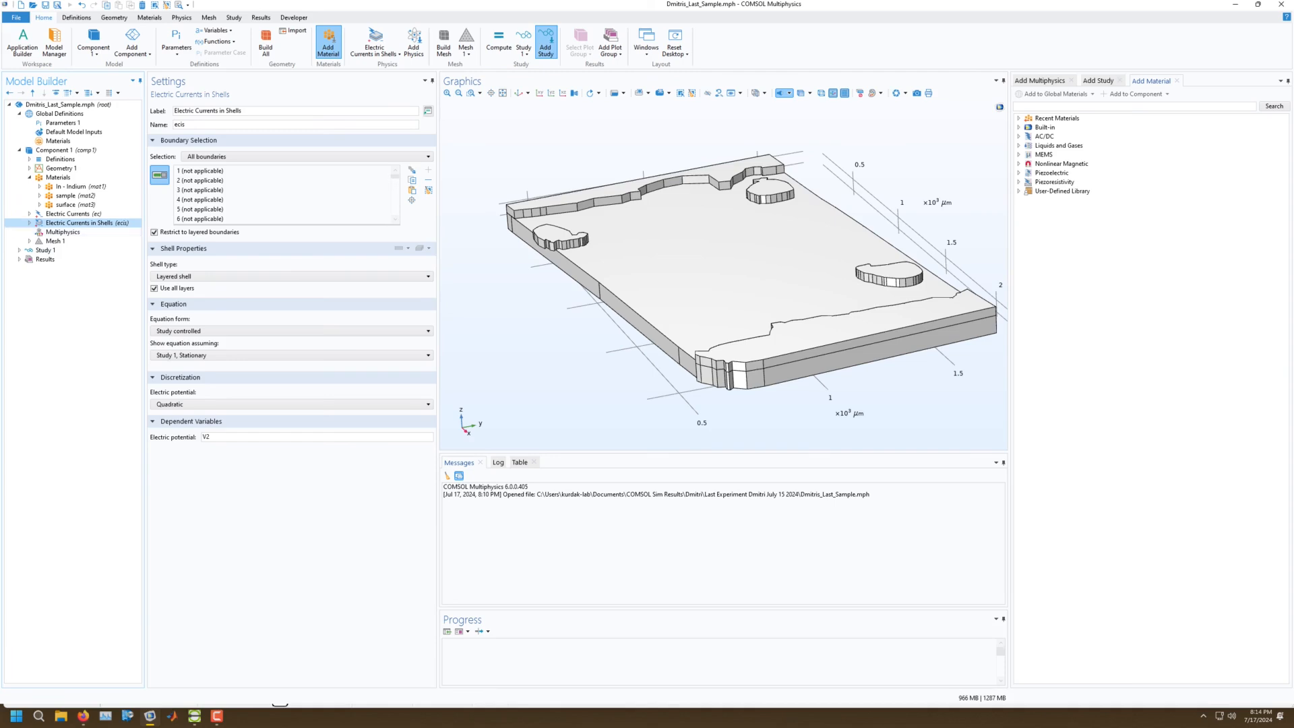
pyautogui.click(30, 223)
pyautogui.click(80, 232)
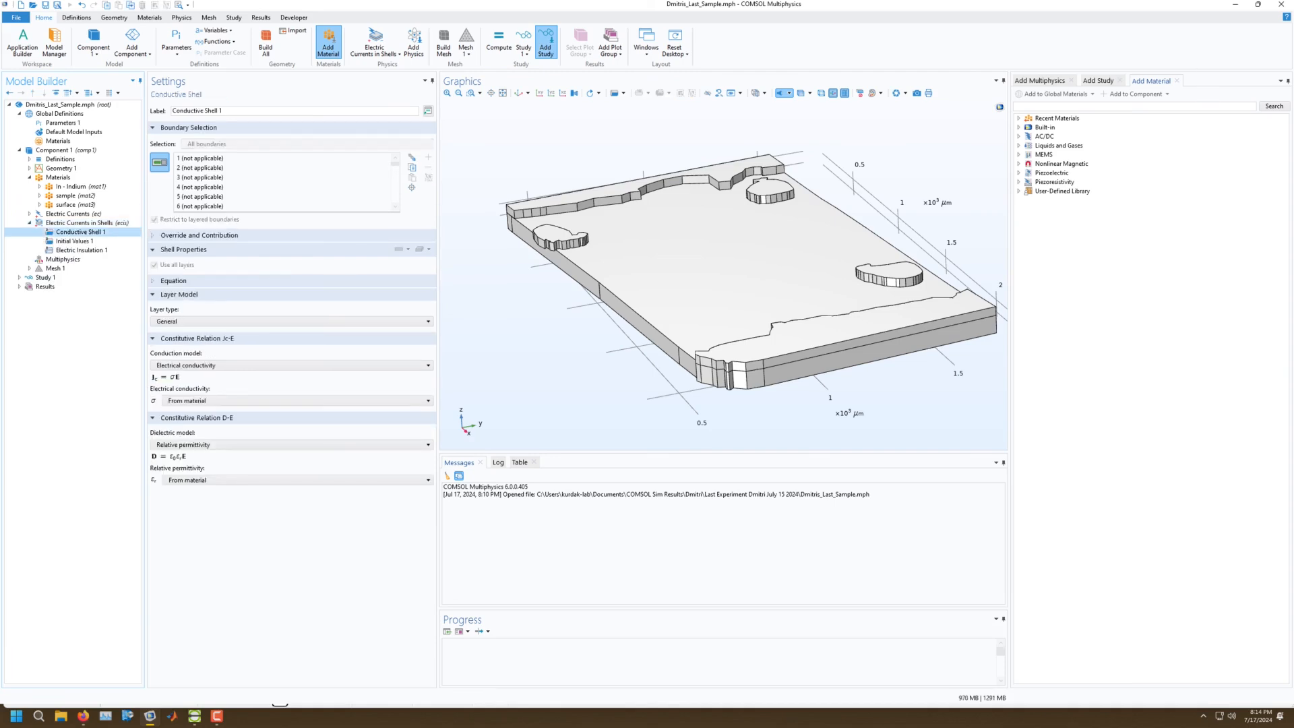
pyautogui.click(198, 235)
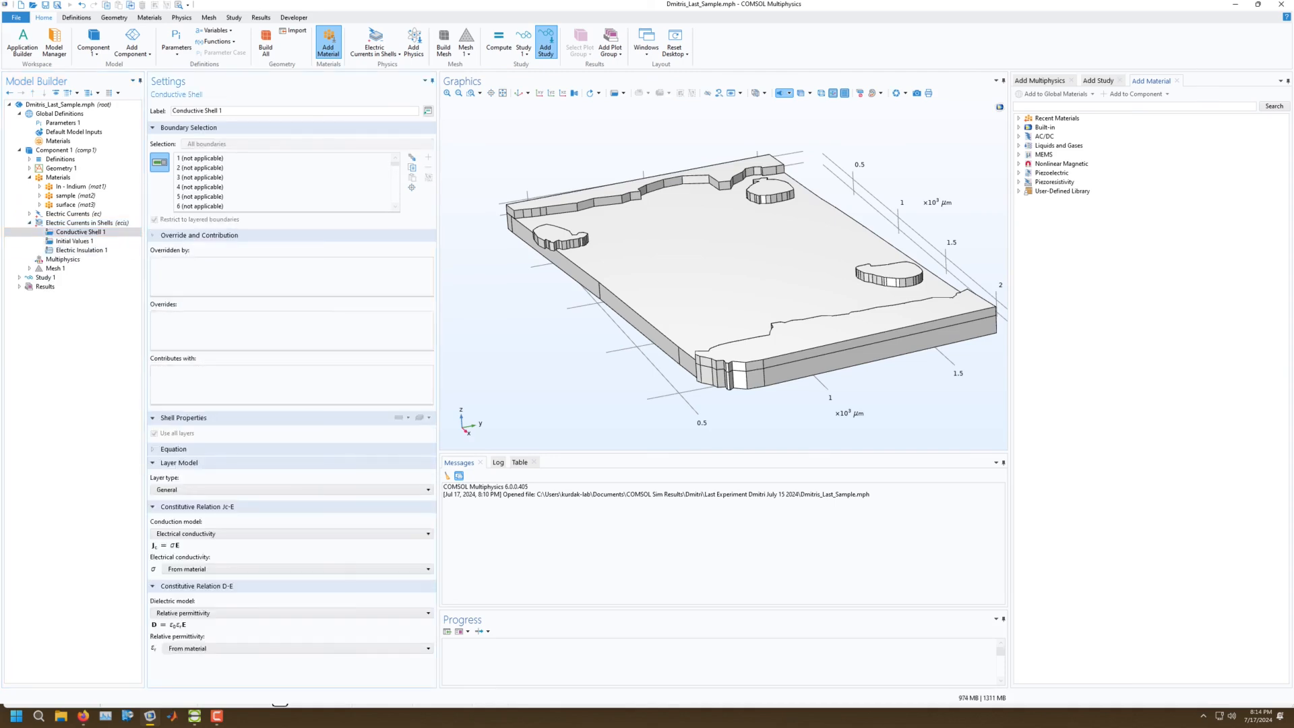
pyautogui.click(199, 236)
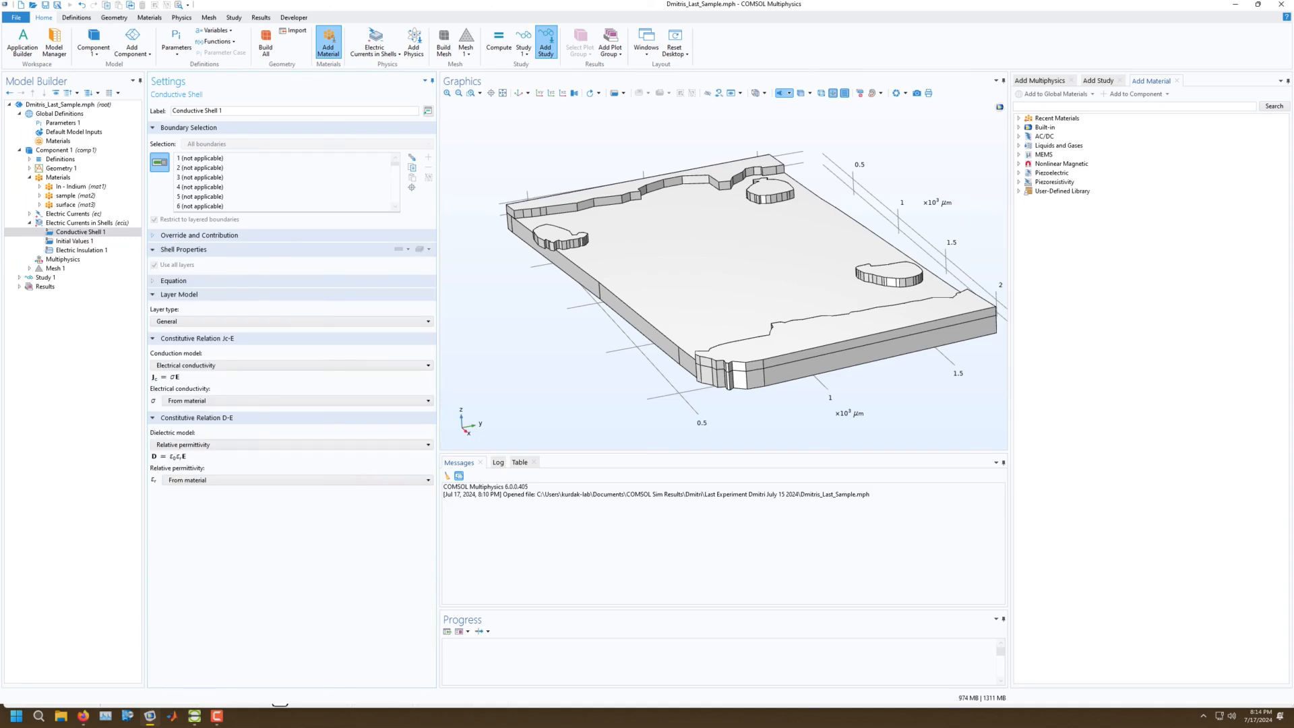
pyautogui.click(174, 281)
pyautogui.click(173, 281)
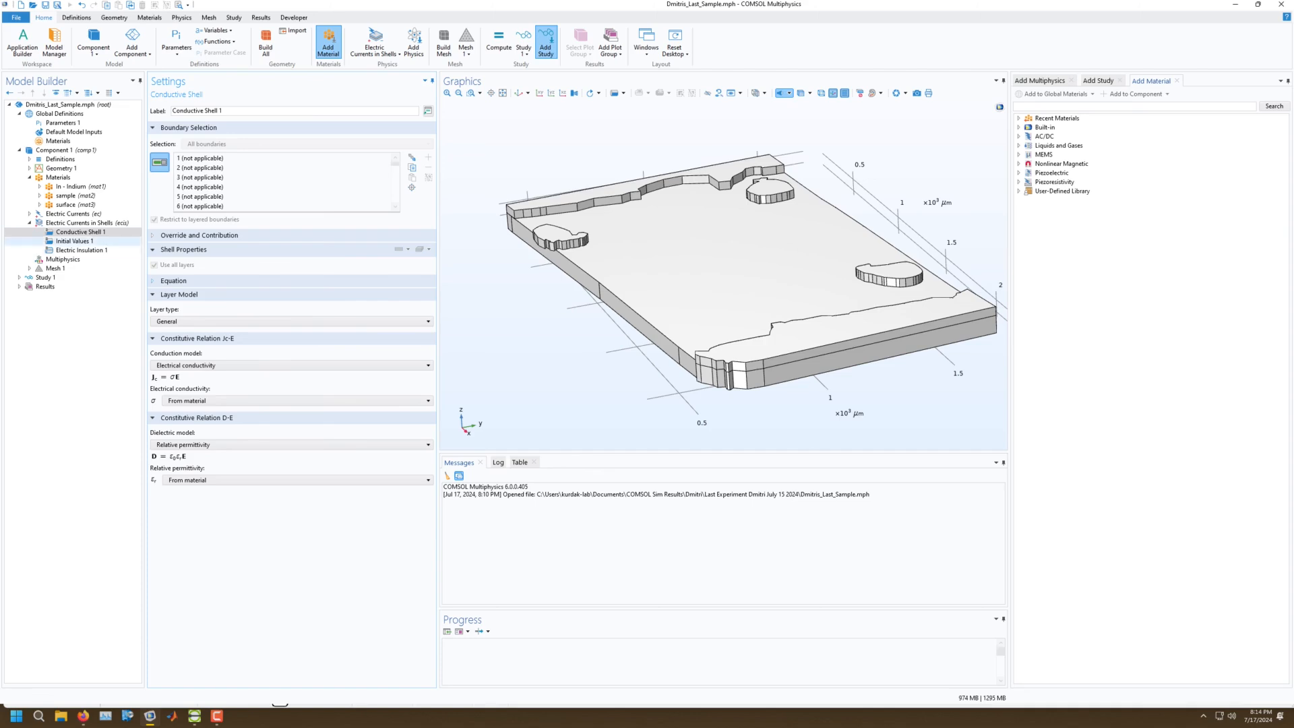
pyautogui.rightClick(67, 223)
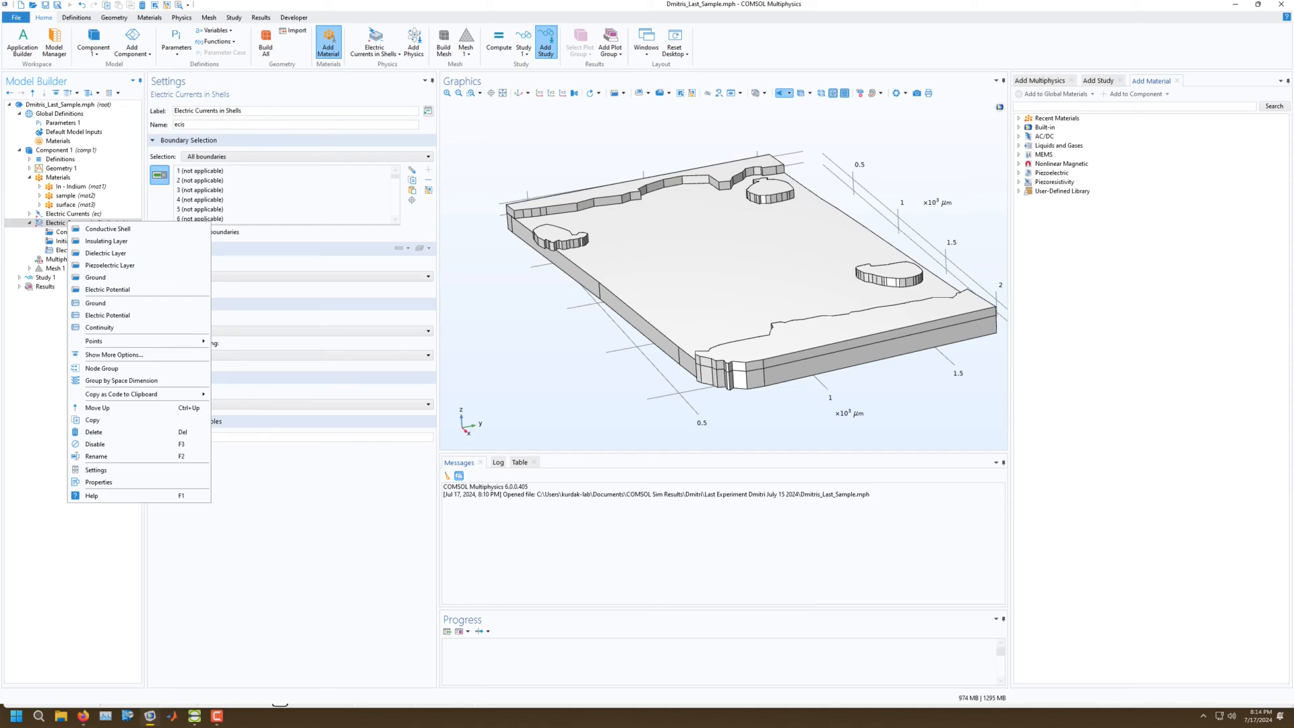
pyautogui.press('Escape')
# Undo the recent surface material and shell edits back through the creation of the surface material.
pyautogui.click(76, 204)
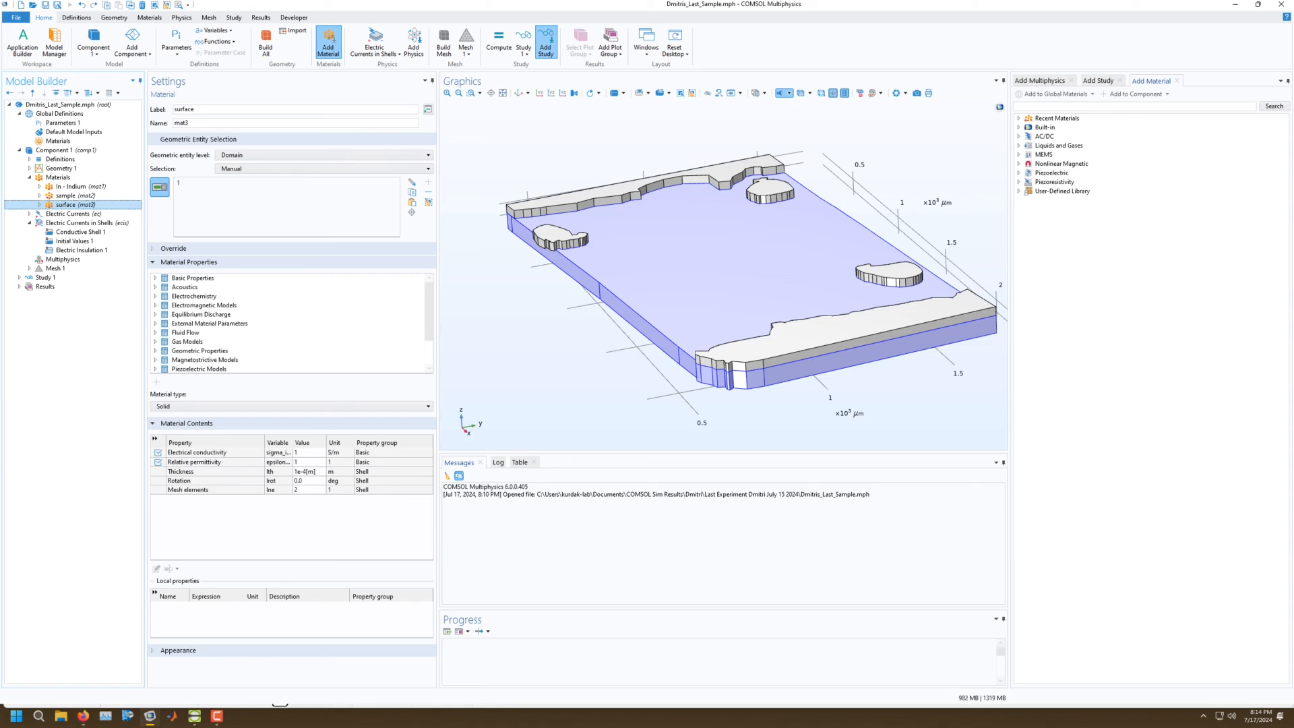
pyautogui.hotkey('ctrl', 'z')
pyautogui.hotkey('ctrl', 'z')
pyautogui.hotkey('ctrl', 'z')
pyautogui.hotkey('ctrl', 'z')
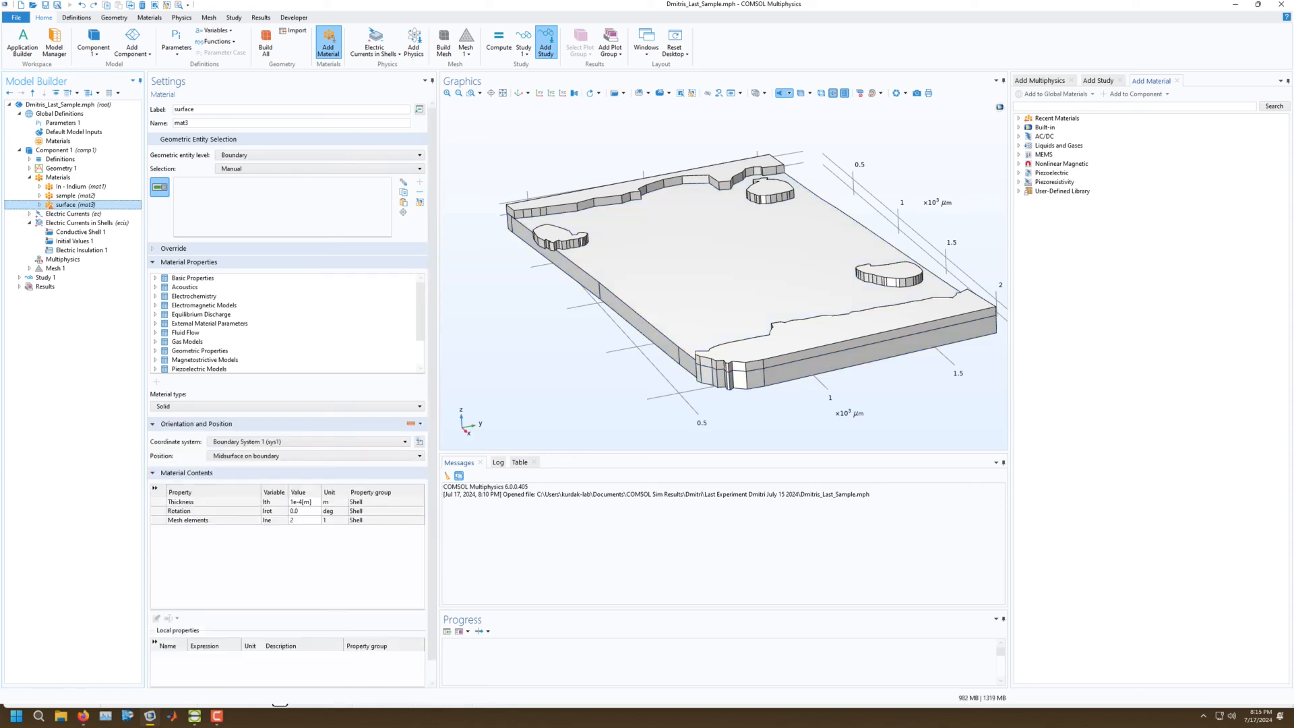
pyautogui.hotkey('ctrl', 'z')
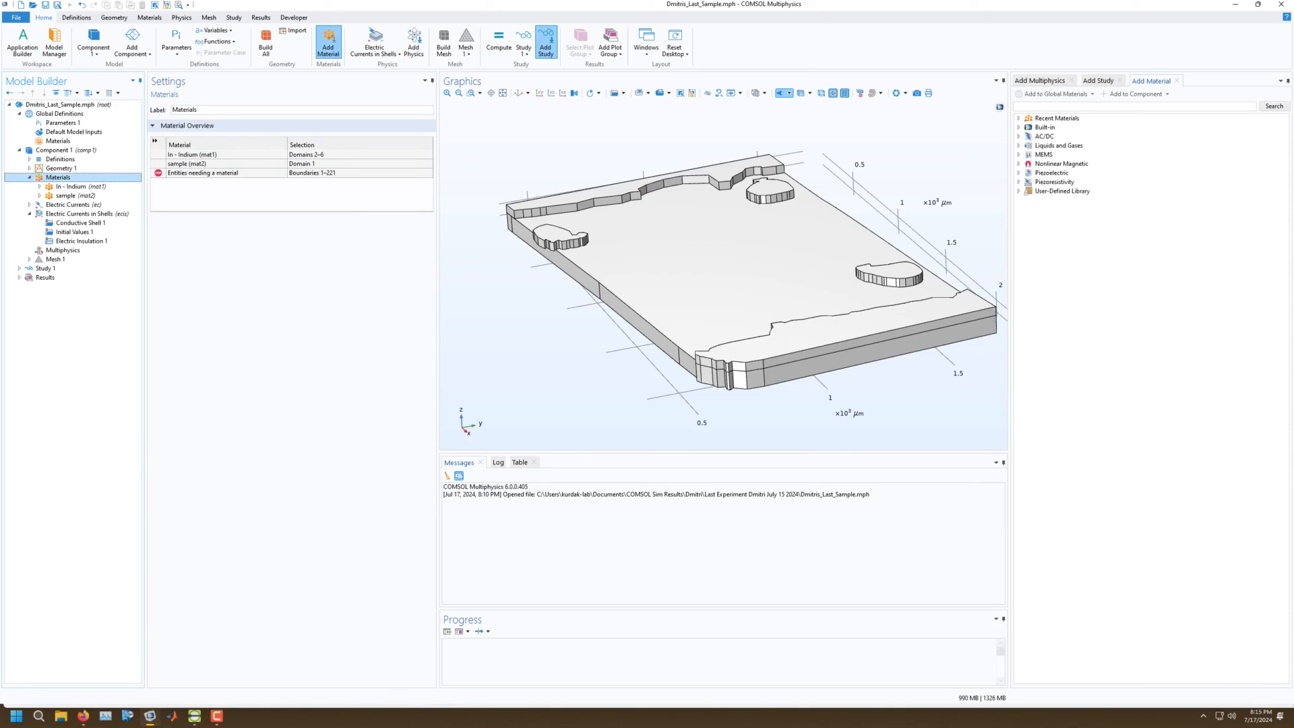
# Review the resistivity parameters, change the sample material's electrical conductivity from Isotropic to Full, and enlarge the tensor dialog.
pyautogui.click(63, 123)
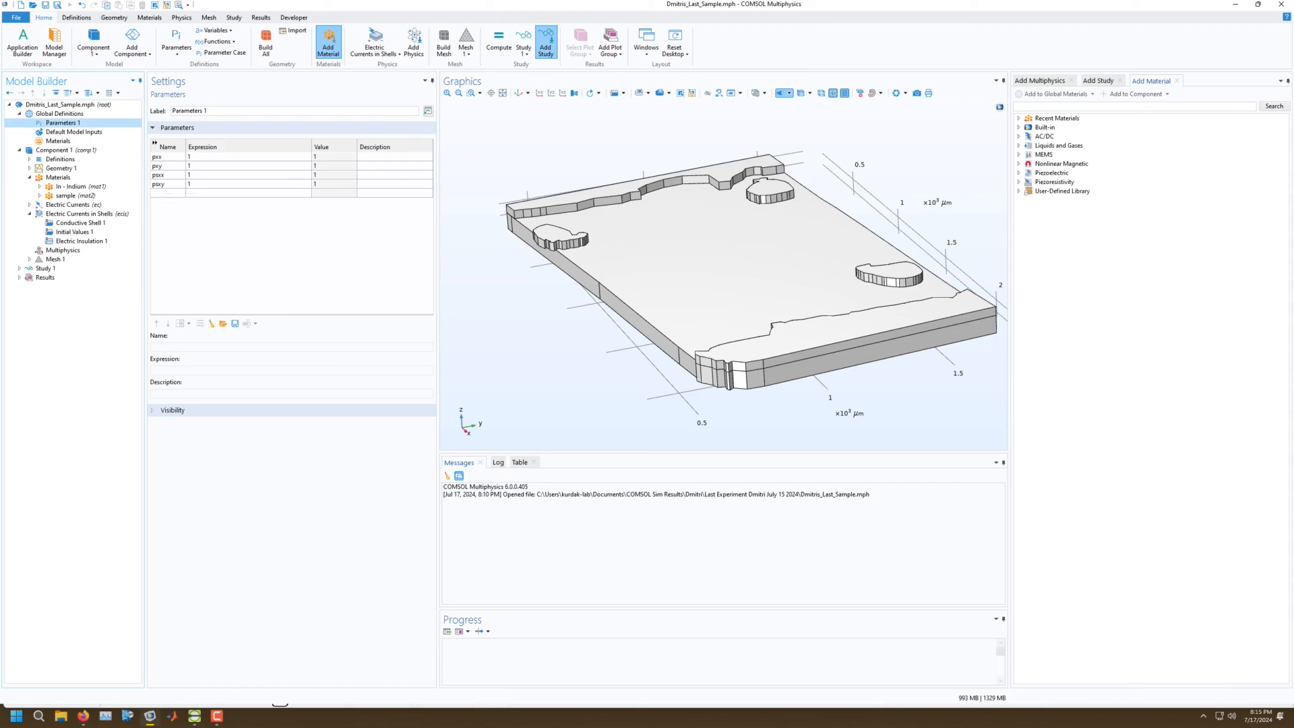
pyautogui.click(58, 177)
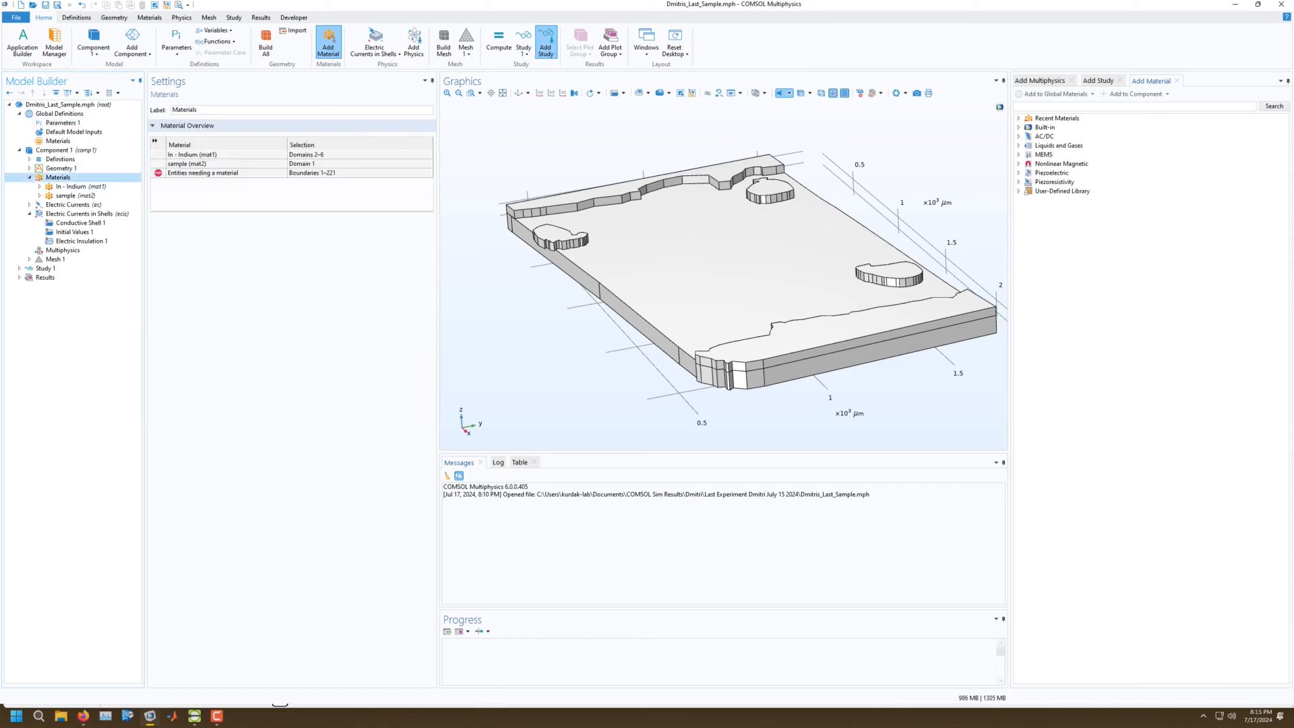
pyautogui.click(76, 196)
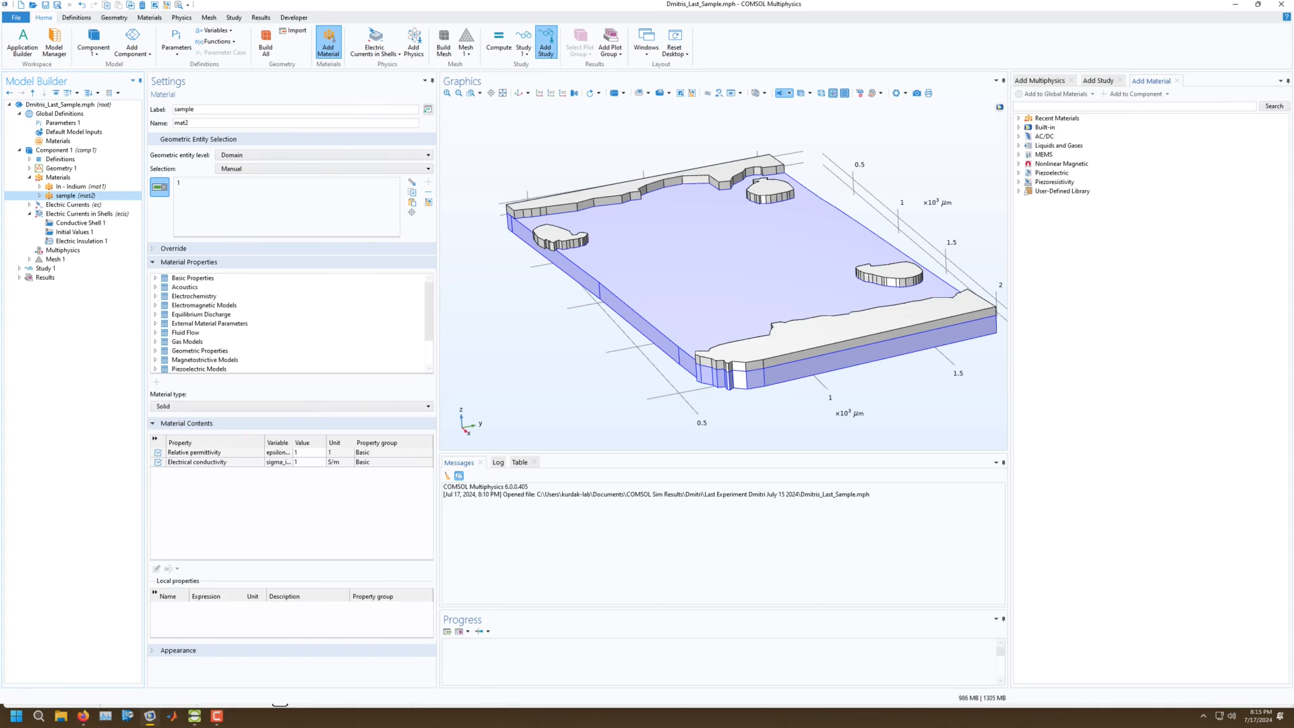
pyautogui.click(310, 462)
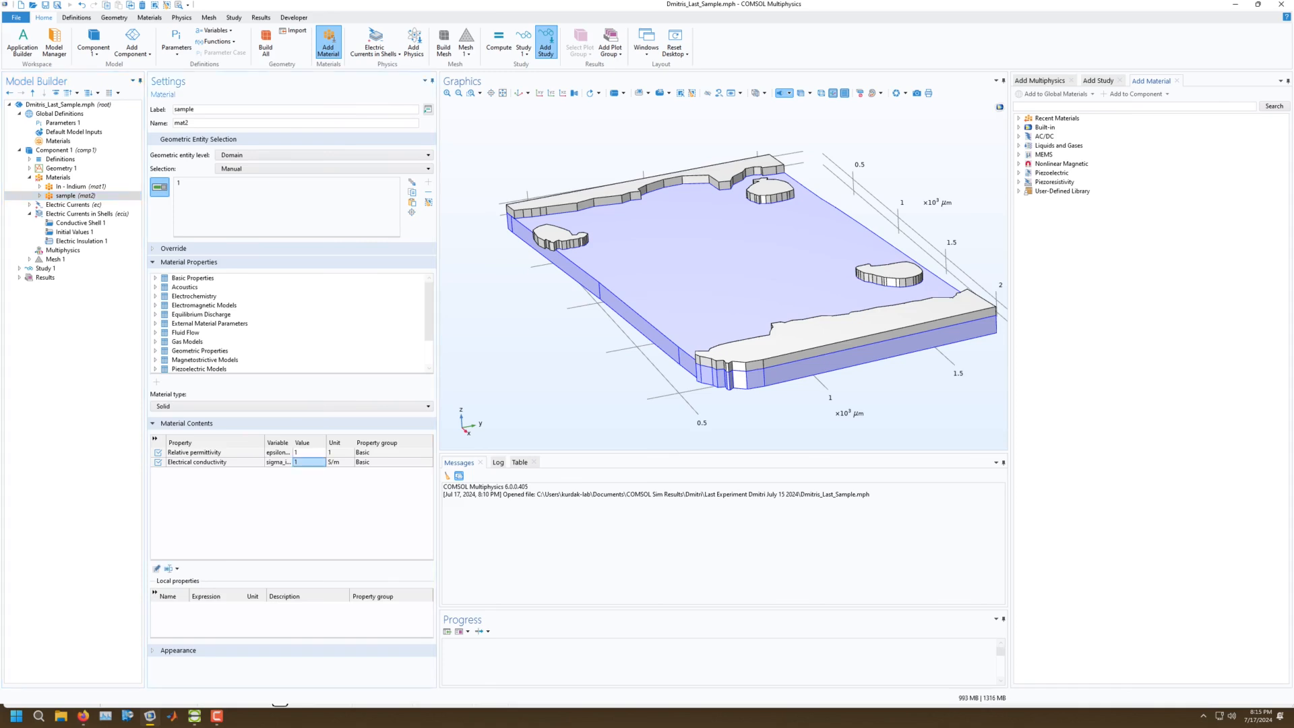
pyautogui.click(157, 569)
pyautogui.click(647, 346)
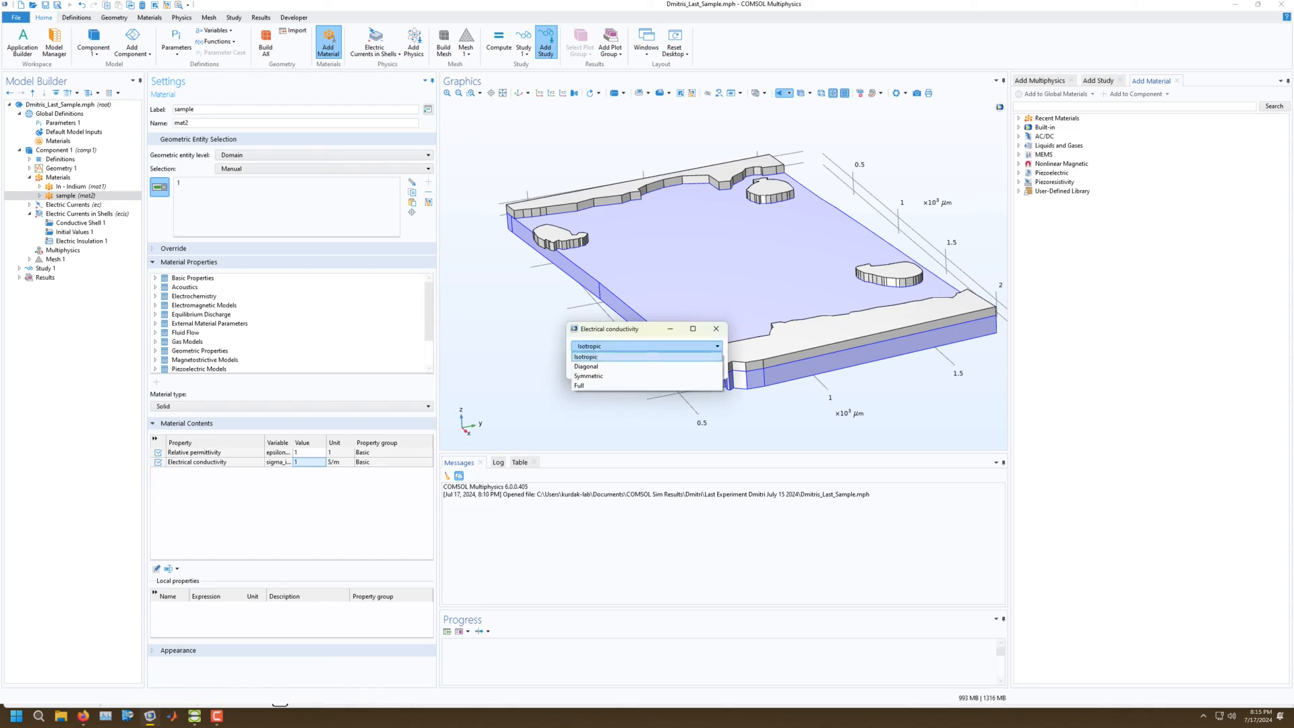
pyautogui.click(647, 387)
pyautogui.moveTo(728, 398); pyautogui.dragTo(1107, 543)
# Set the first and second diagonal entries of the sample's conductivity tensor to pxx/(pxx^2+pxy^2).
pyautogui.click(659, 360)
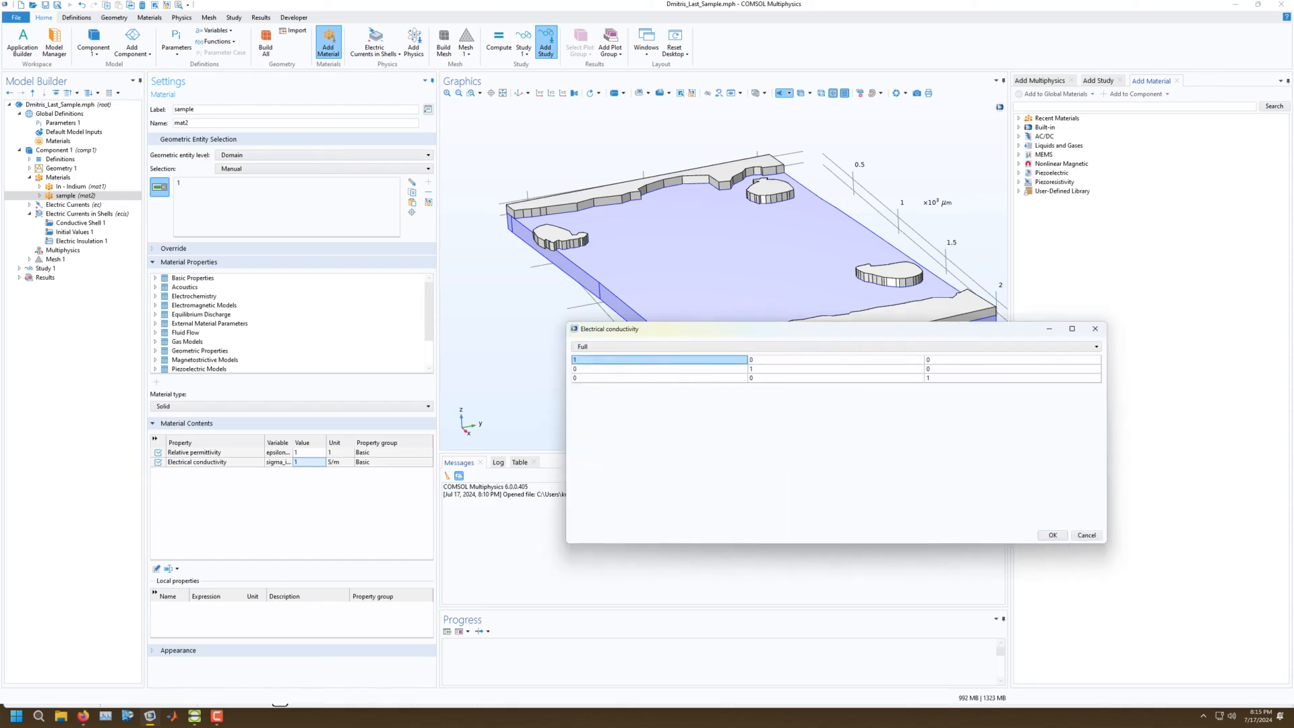
pyautogui.write('pxx')
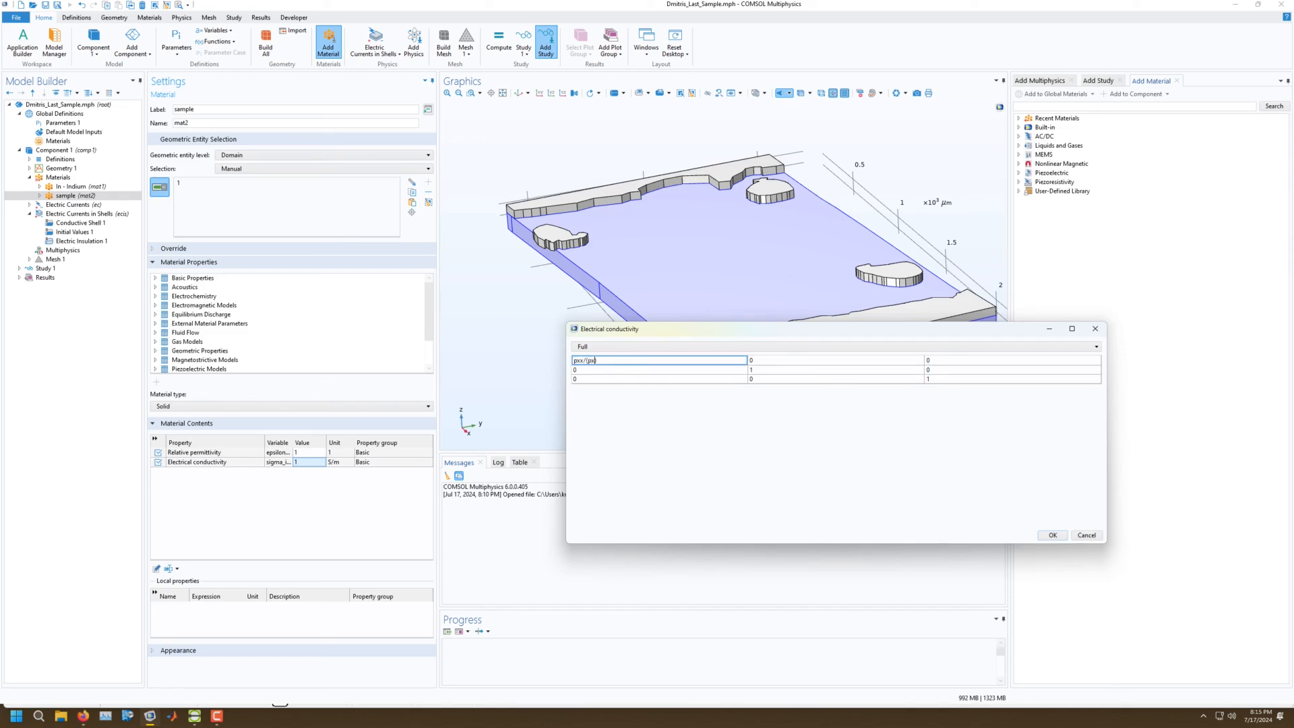
pyautogui.write('/(pxx^2+pxy^2')
pyautogui.hotkey('ctrl', 'a')
pyautogui.hotkey('ctrl', 'c')
pyautogui.click(836, 369)
pyautogui.hotkey('ctrl', 'v')
# Set the tensor's first-row, second-column entry to -pxy/(pxx^2+pxy^2) and its second-row, first-column entry to pxy/(pxx^2+pxy^2).
pyautogui.click(836, 360)
pyautogui.hotkey('ctrl', 'v')
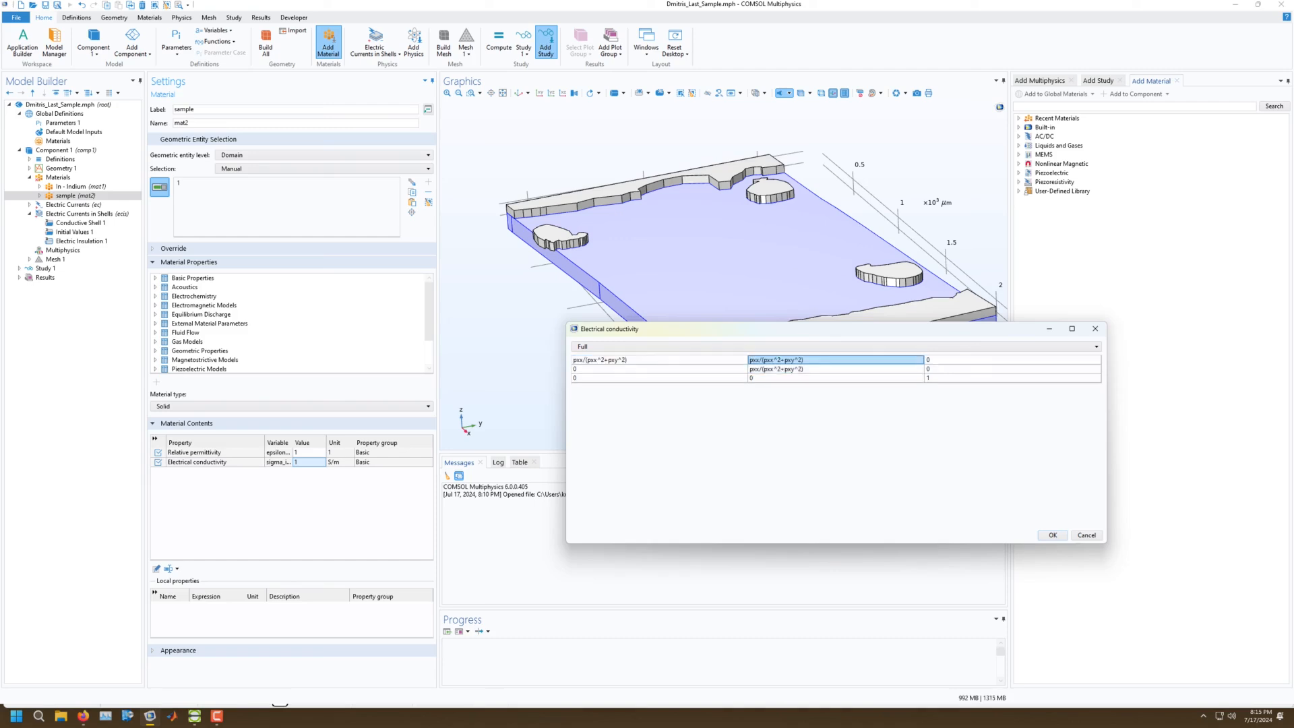
pyautogui.click(659, 369)
pyautogui.hotkey('ctrl', 'v')
pyautogui.click(753, 361)
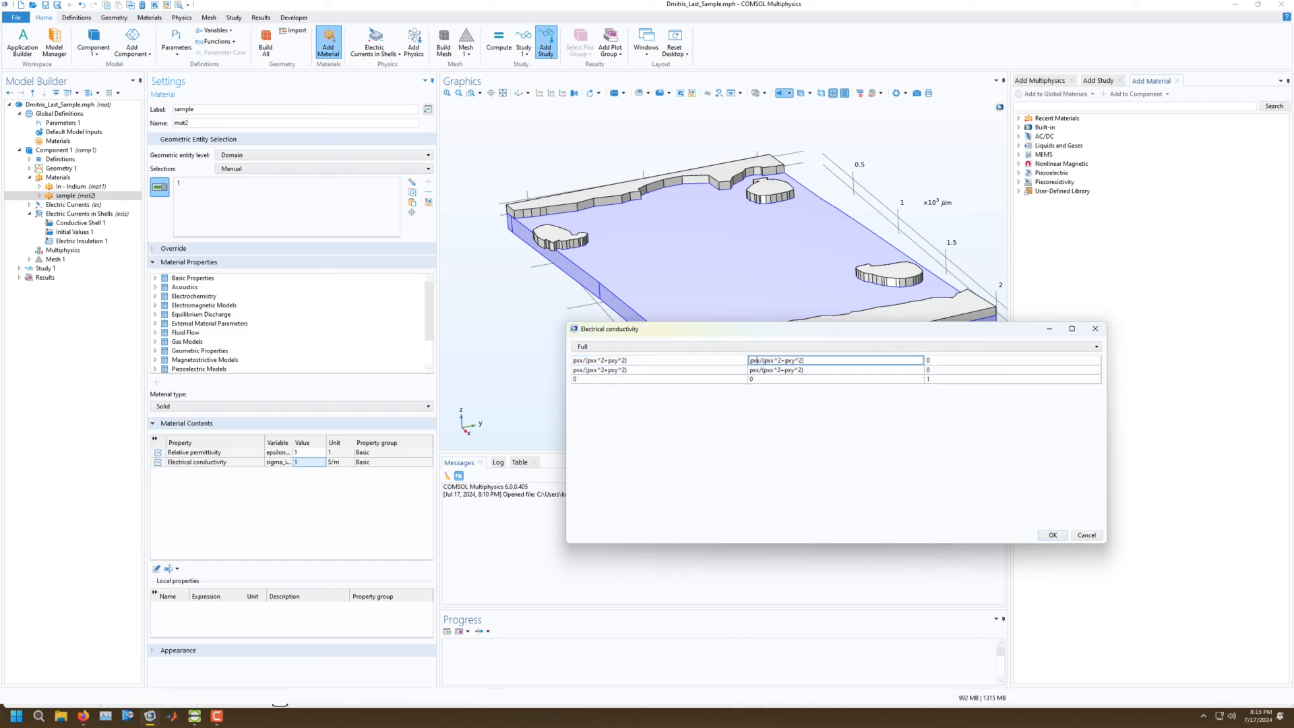
pyautogui.press('BackSpace')
pyautogui.write('y')
pyautogui.click(752, 361)
pyautogui.write('-')
pyautogui.click(583, 369)
pyautogui.press('BackSpace')
pyautogui.write('y')
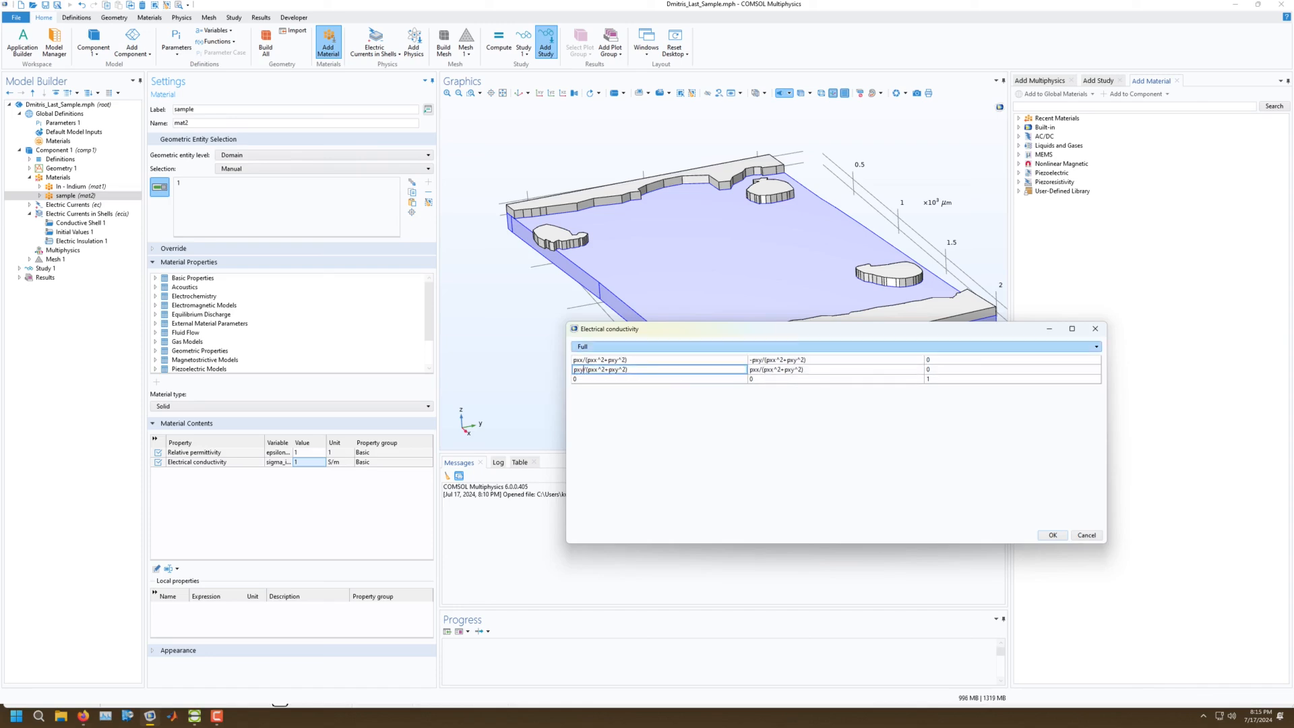
# Set the third diagonal entry of the sample's conductivity tensor to 1/pxx.
pyautogui.click(1012, 379)
pyautogui.write('/pxy')
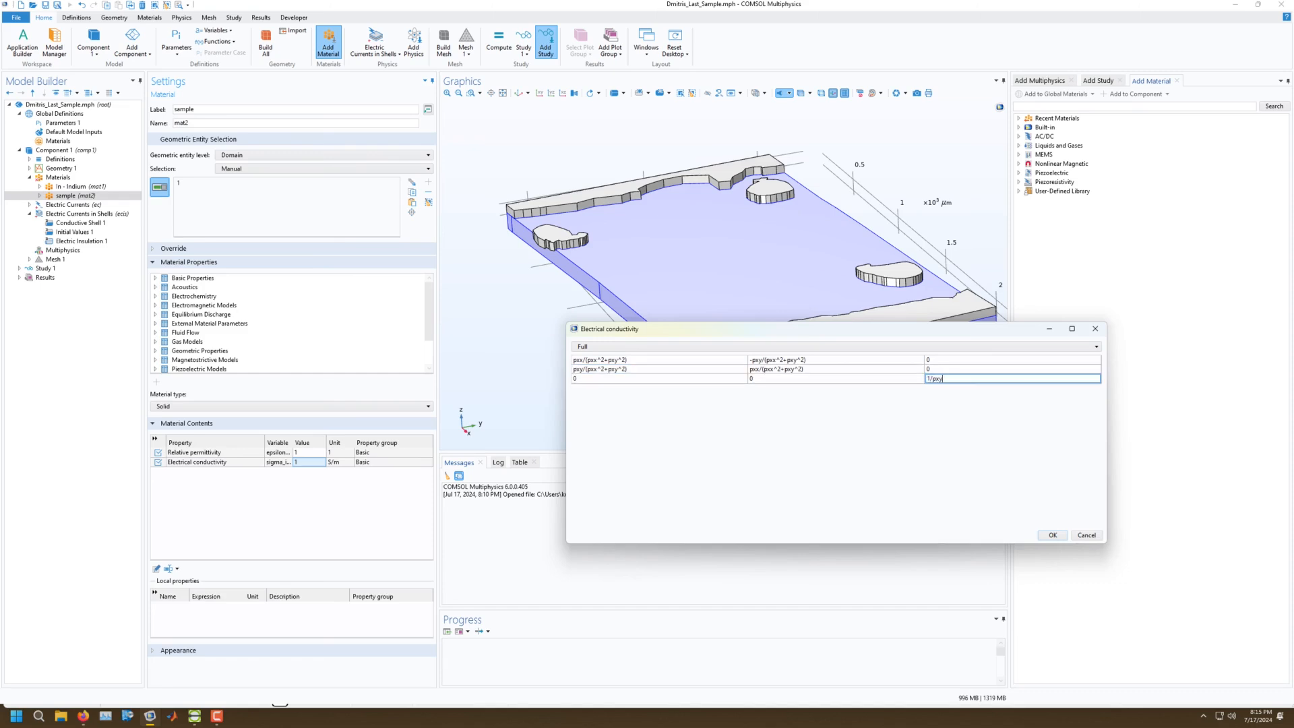
pyautogui.press('Return')
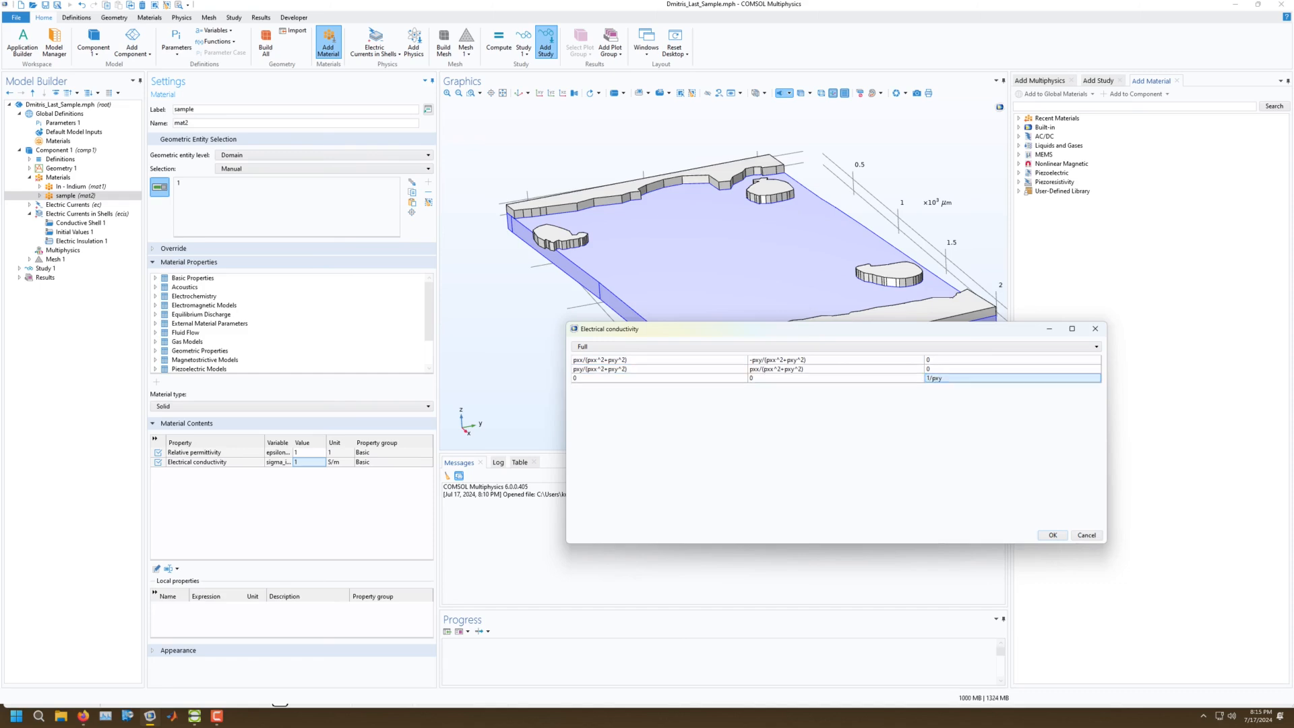
pyautogui.click(1012, 378)
pyautogui.click(1012, 378)
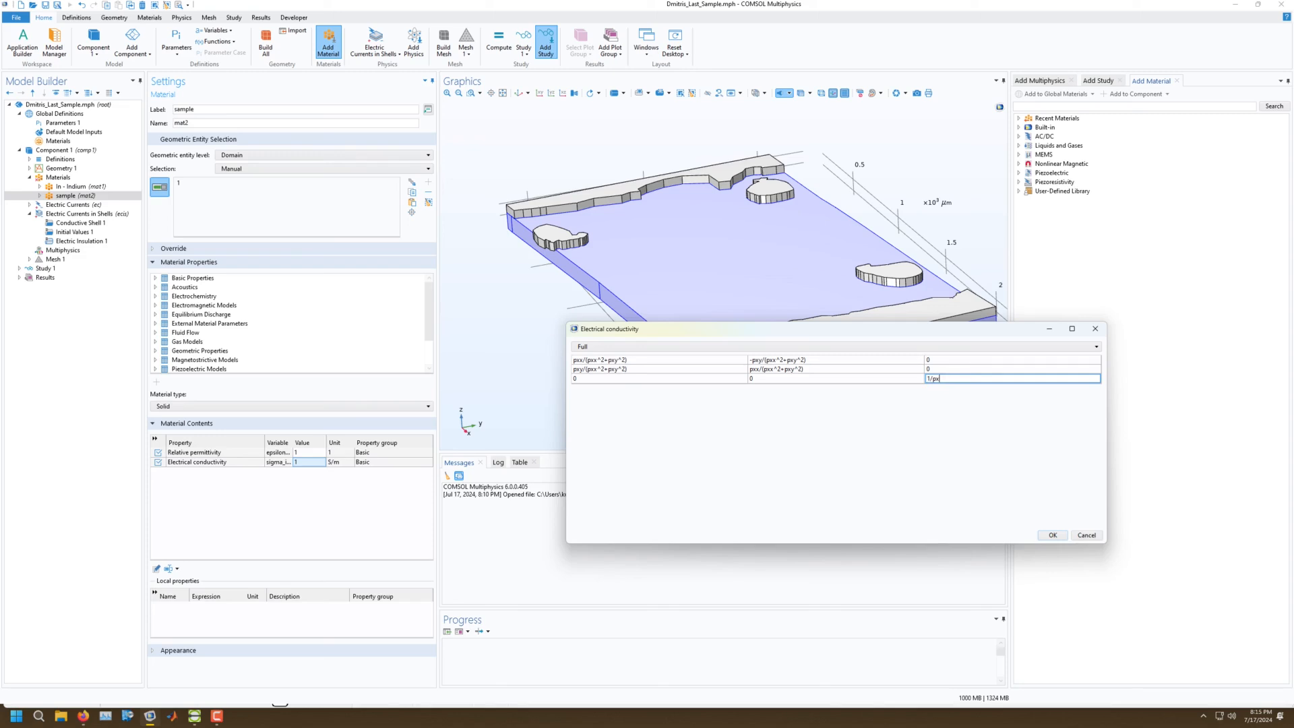
pyautogui.write('x')
pyautogui.press('Return')
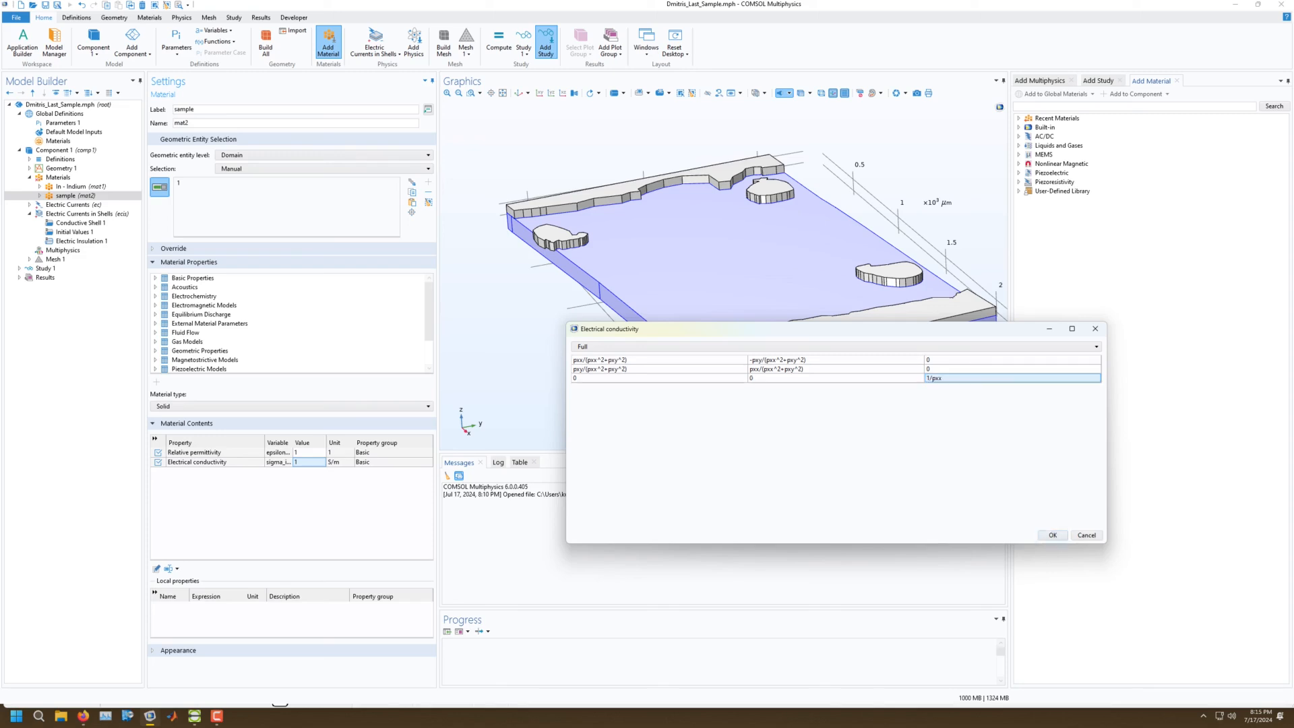
# Apply the sample's conductivity tensor and add a Single Layer Material under Component 1's Materials.
pyautogui.click(1052, 535)
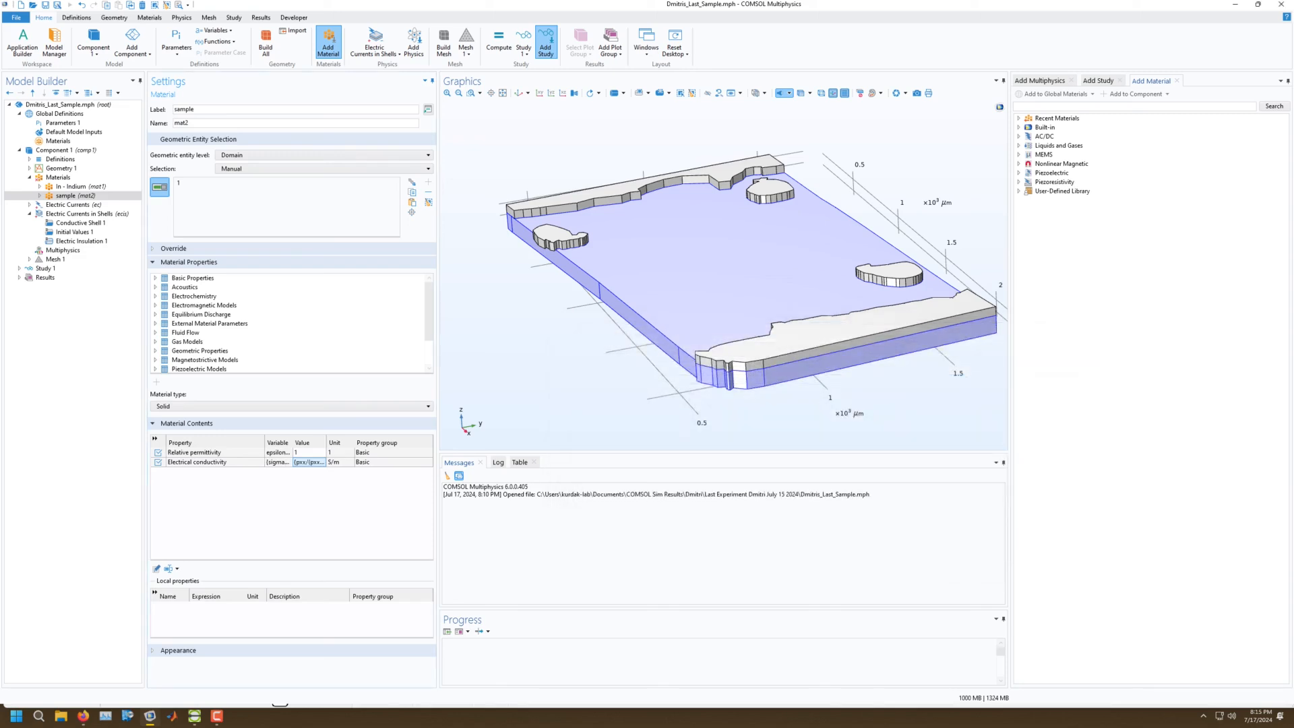
pyautogui.moveTo(701, 297); pyautogui.dragTo(791, 300)
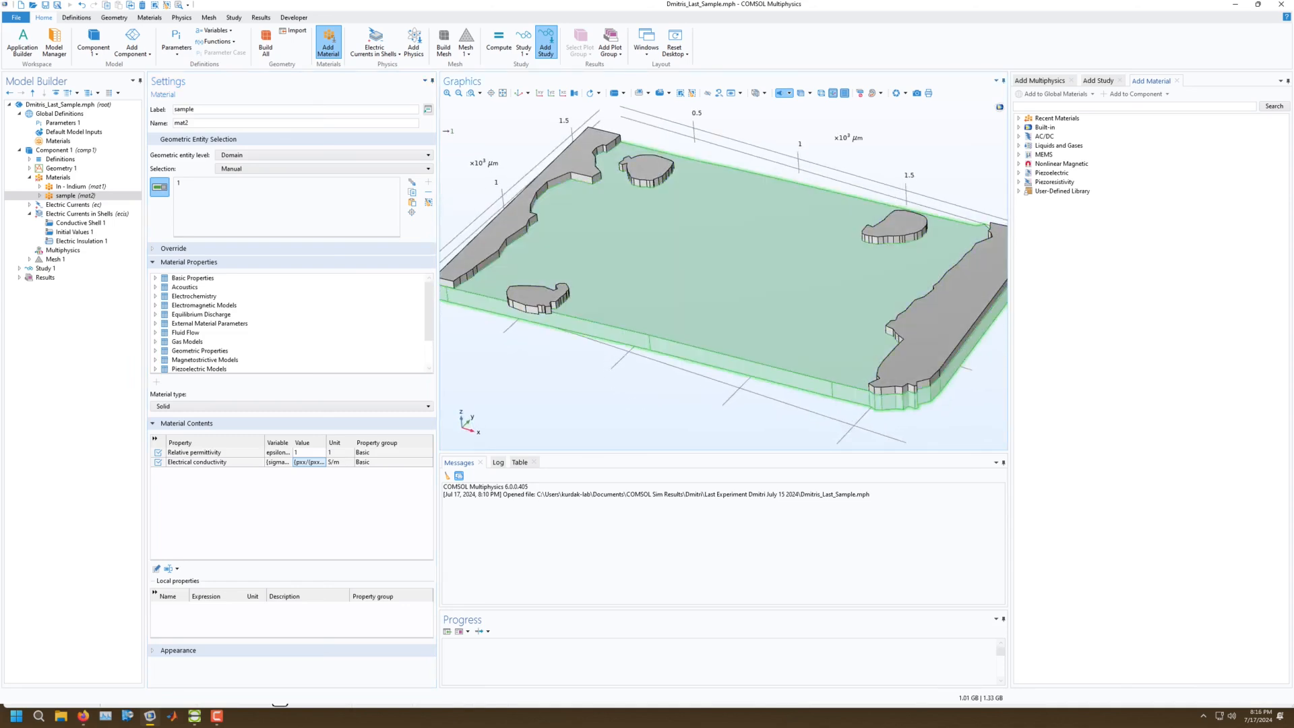
pyautogui.moveTo(761, 289)
pyautogui.mouseDown(button='right')
pyautogui.moveTo(876, 257)
pyautogui.moveTo(764, 291)
pyautogui.mouseUp(button='right')
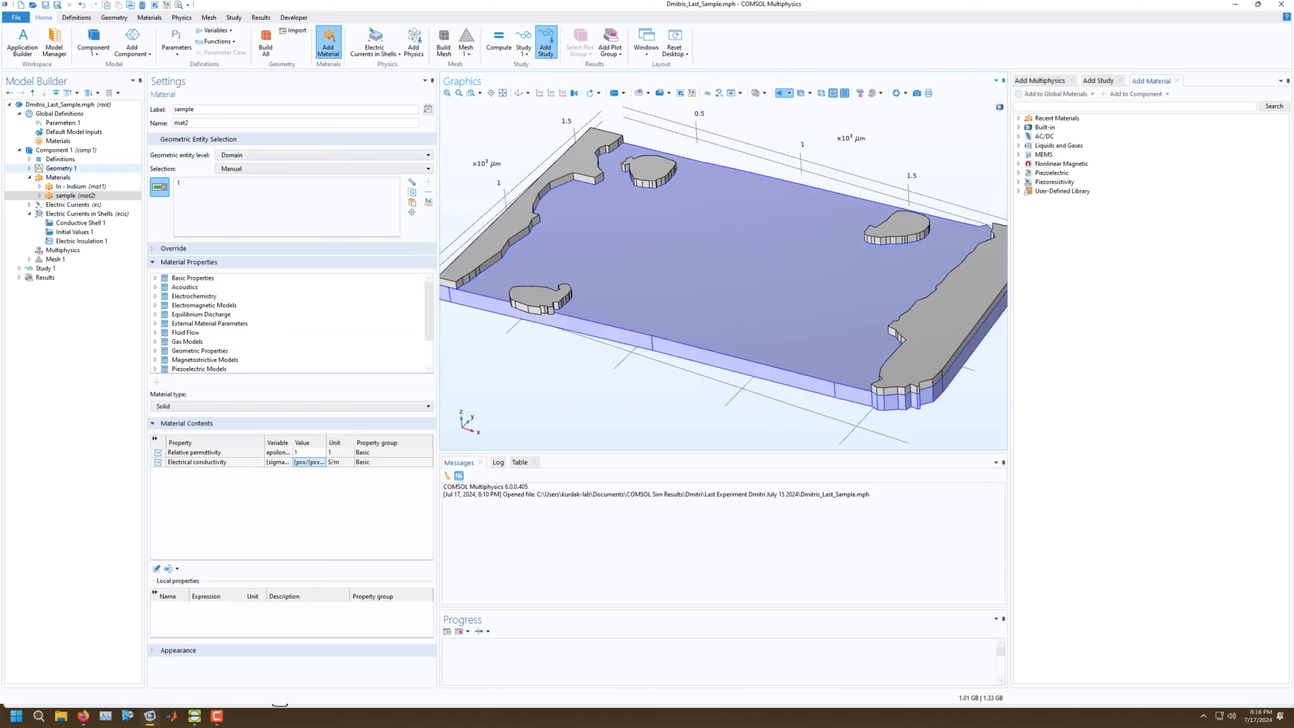
pyautogui.click(58, 177)
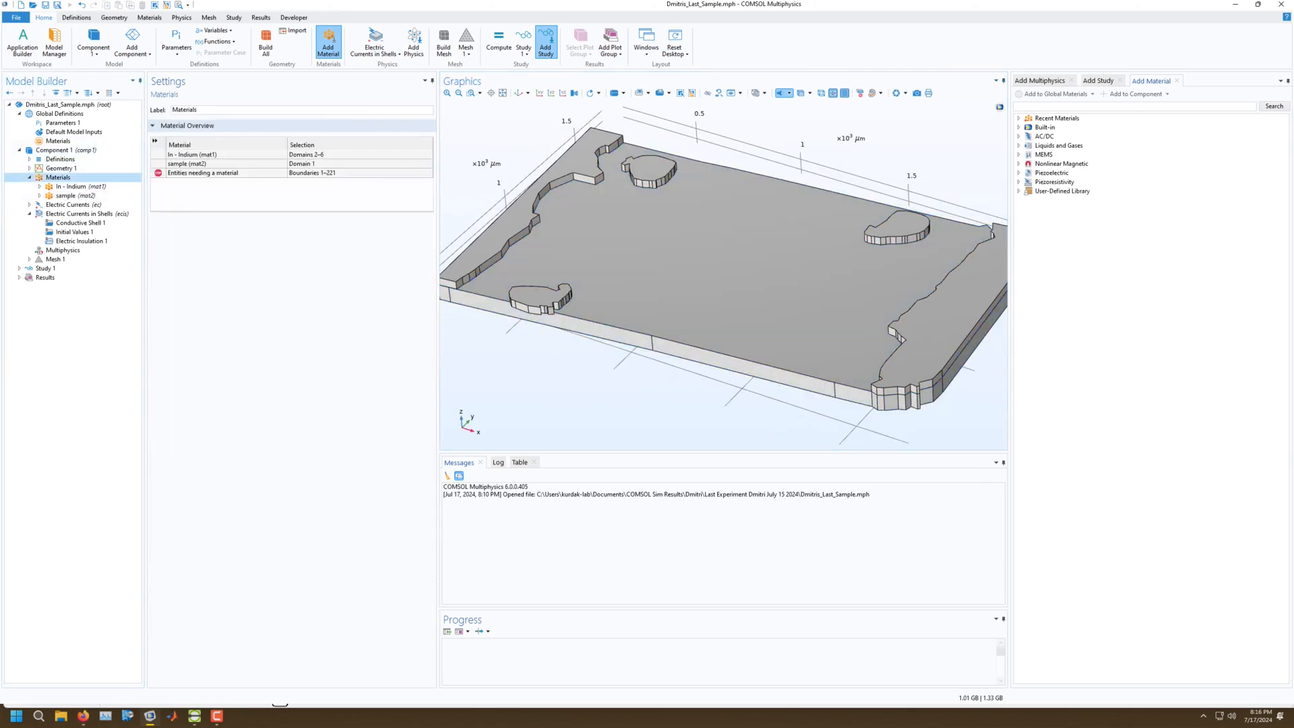
pyautogui.rightClick(68, 177)
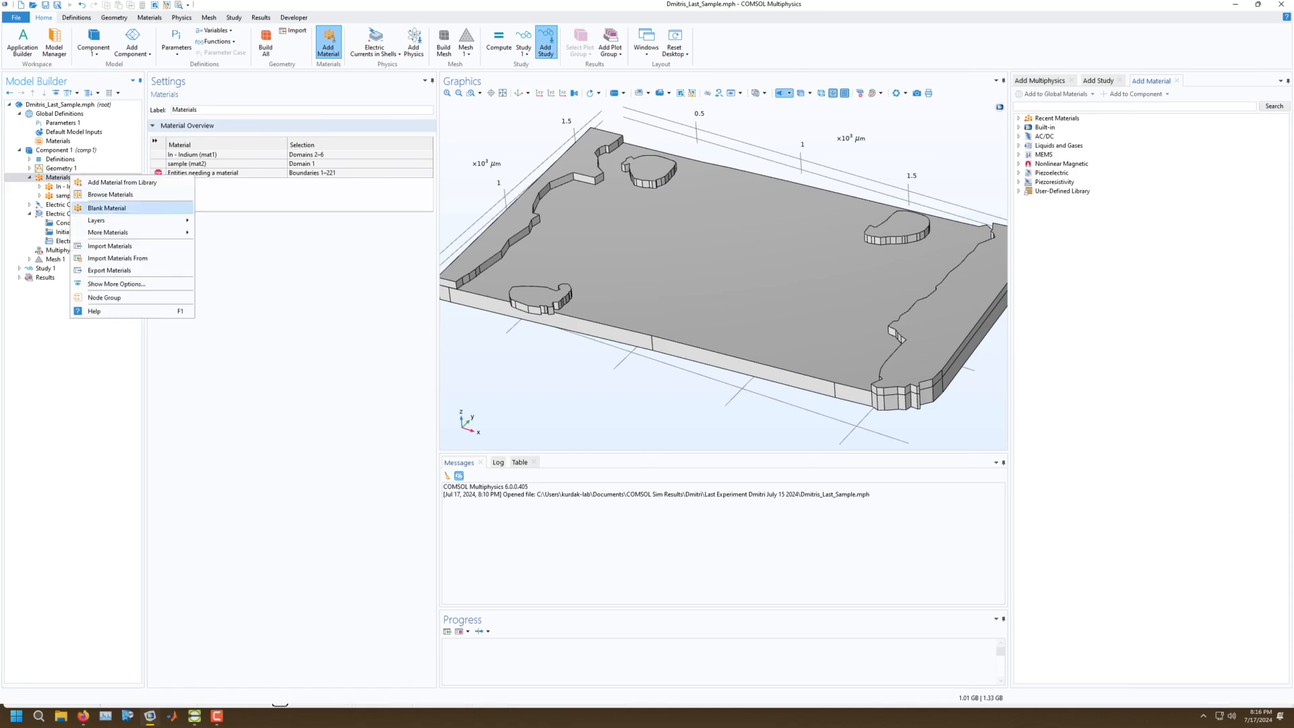
pyautogui.moveTo(108, 232)
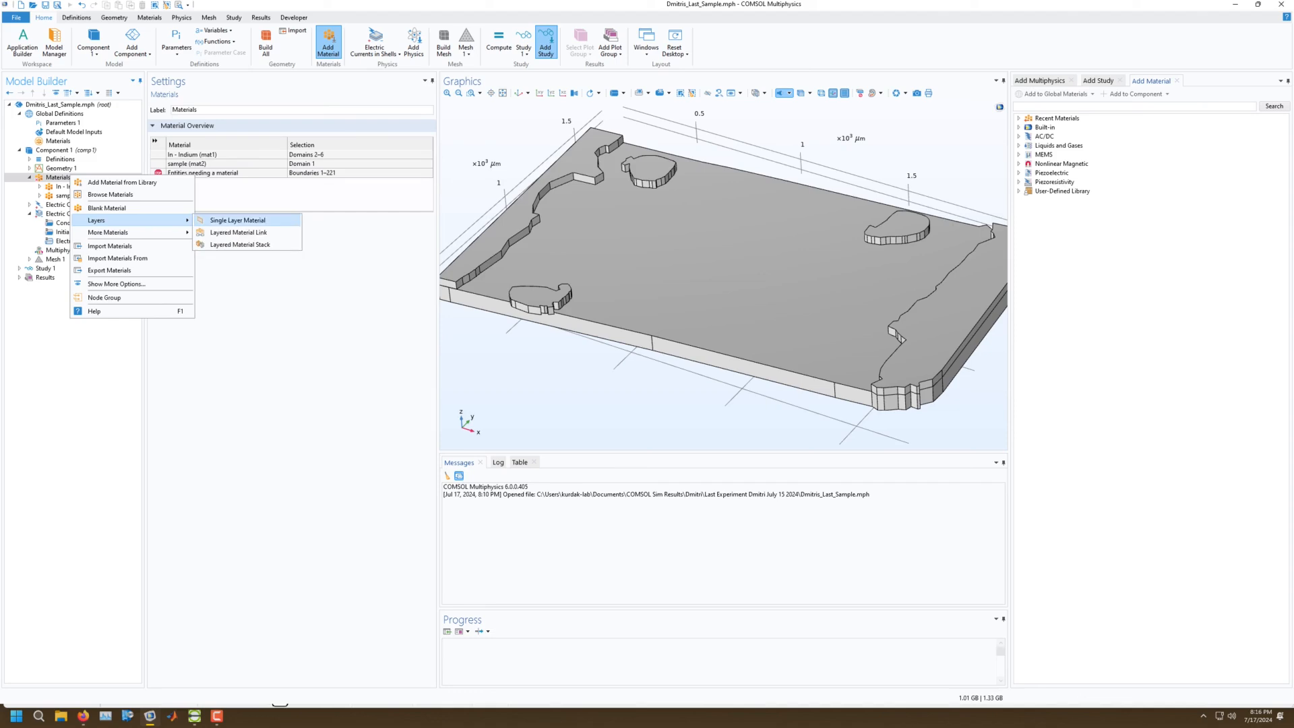
pyautogui.click(238, 220)
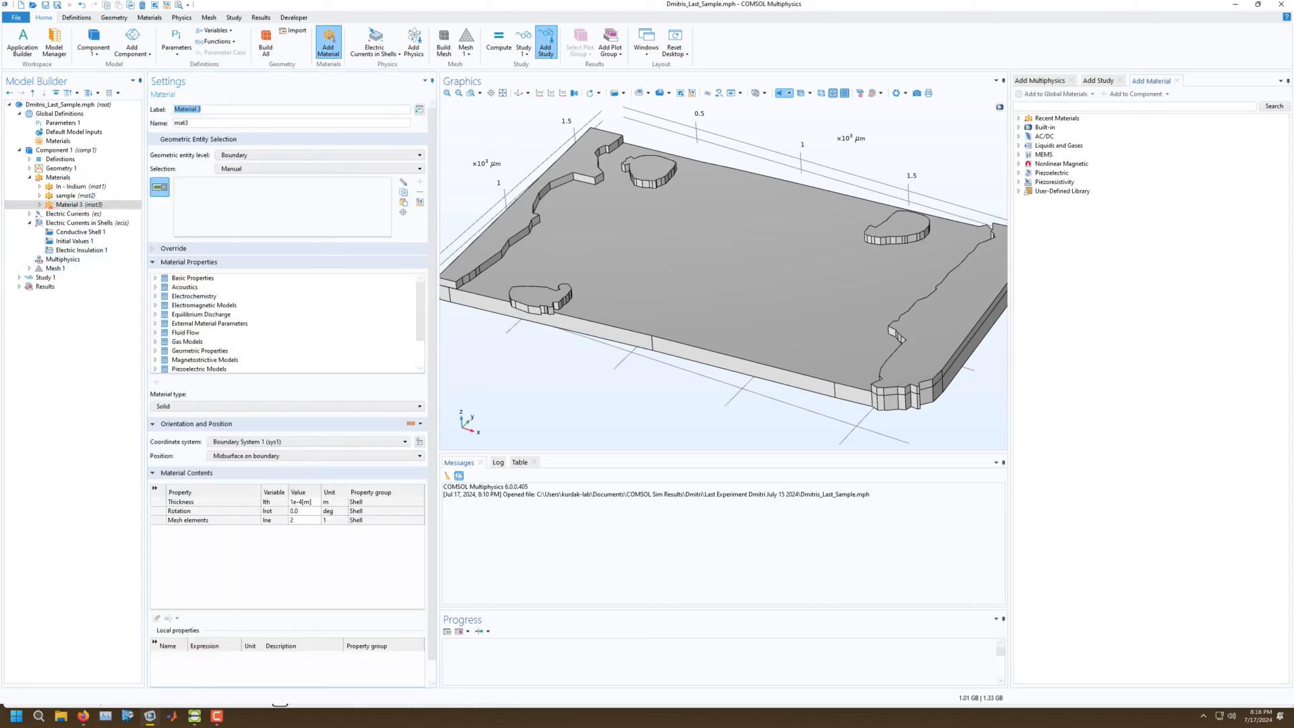
# Add the interface beneath the small indium contact nearest the x and y origin, boundary 56, to the new material's selection.
pyautogui.moveTo(735, 327); pyautogui.dragTo(736, 216)
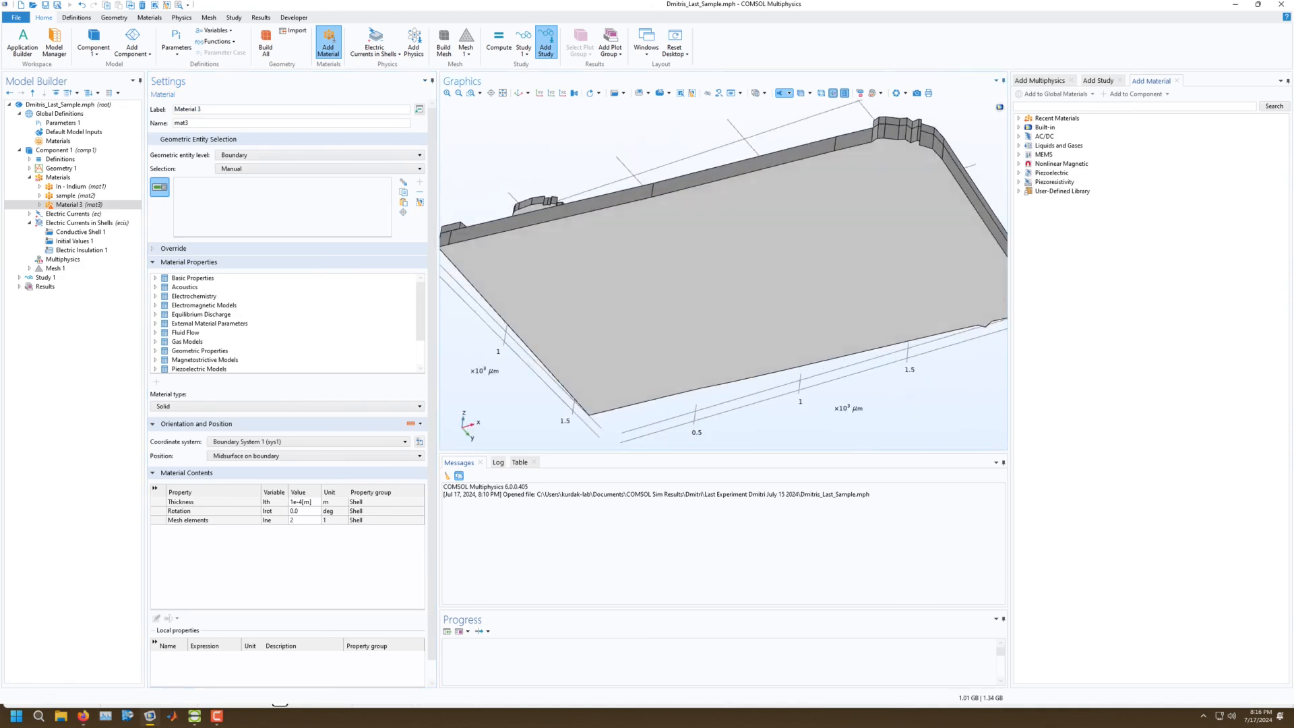
pyautogui.moveTo(620, 290); pyautogui.dragTo(715, 290)
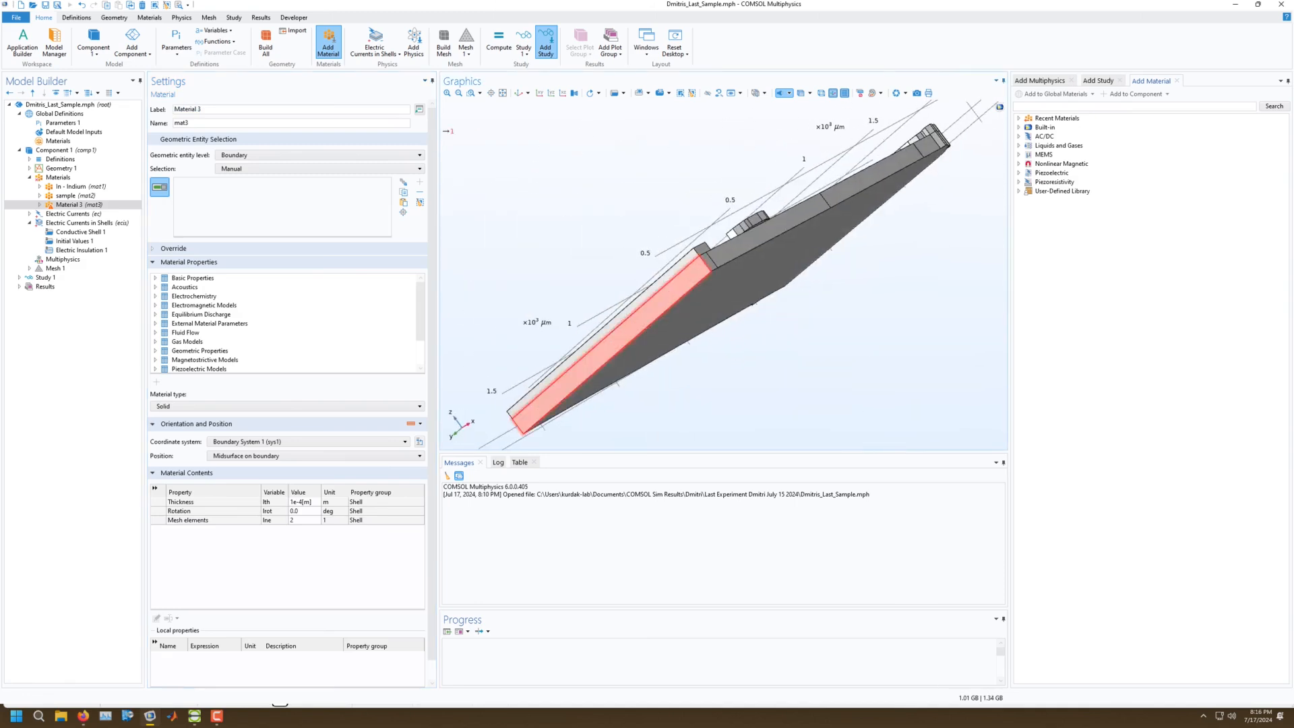
pyautogui.moveTo(627, 330); pyautogui.dragTo(727, 323)
pyautogui.moveTo(728, 303); pyautogui.dragTo(843, 337, button='right')
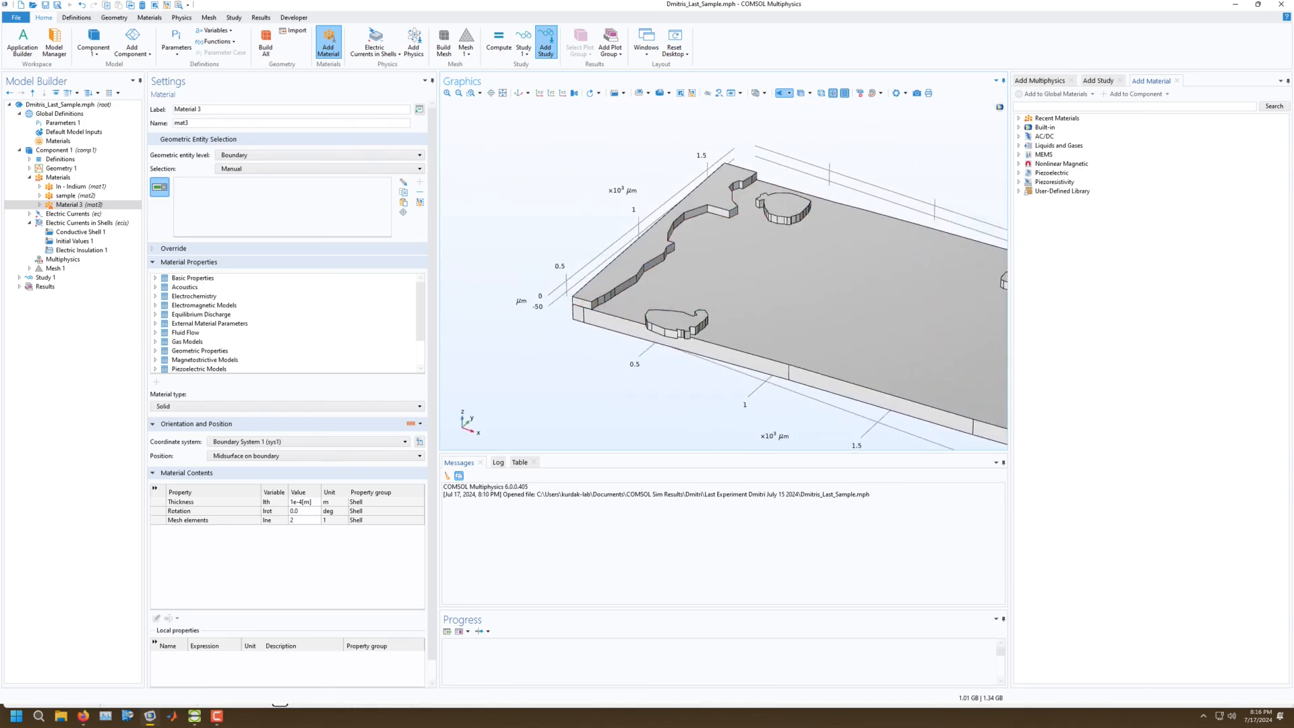
pyautogui.scroll(5, 687, 369)
pyautogui.moveTo(720, 210); pyautogui.dragTo(743, 336, button='right')
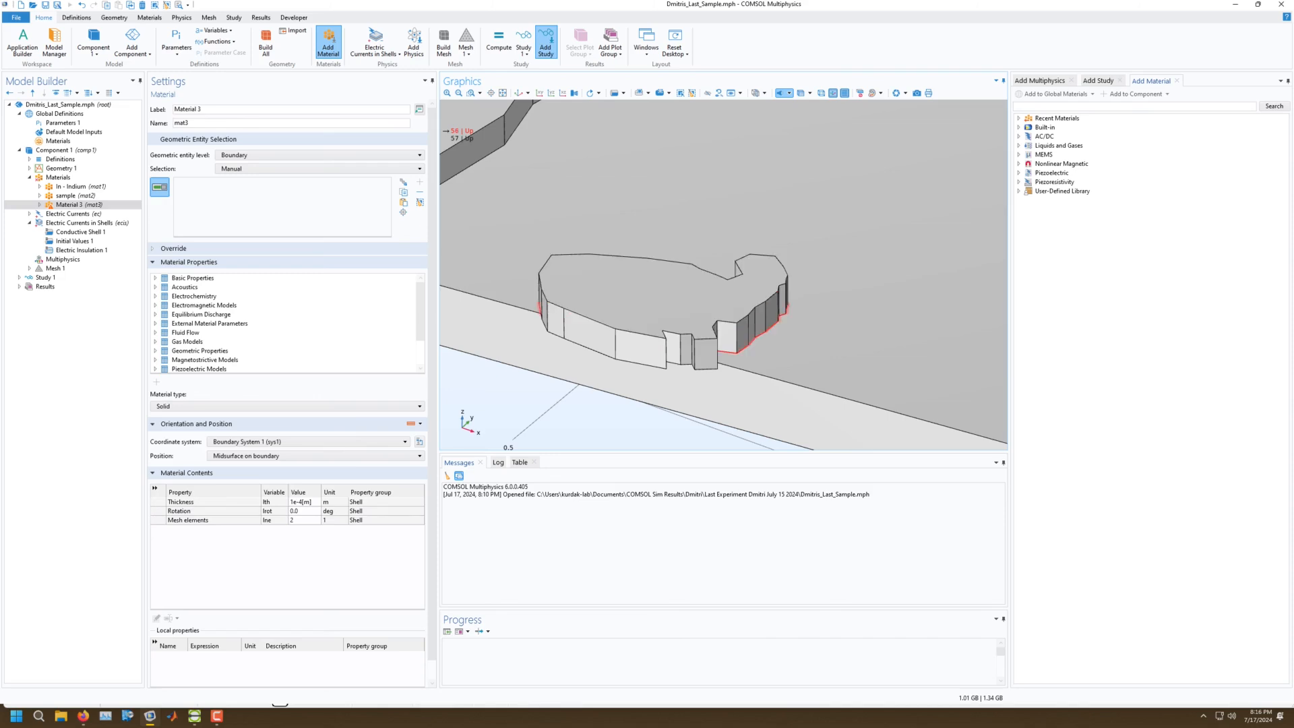
pyautogui.click(646, 293)
# Add the interface beneath the large contact strip at the low-x end, boundary 6, to the material's selection.
pyautogui.moveTo(502, 216); pyautogui.dragTo(845, 342, button='right')
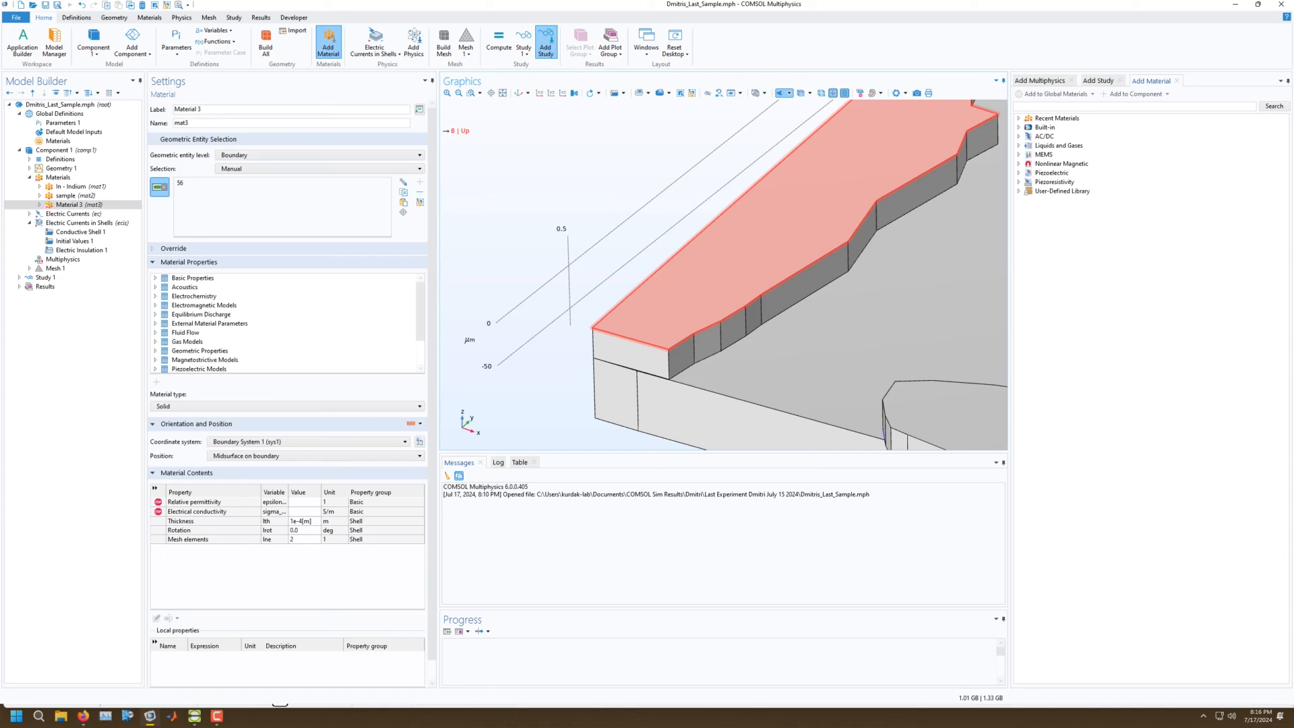
pyautogui.rightClick(659, 316)
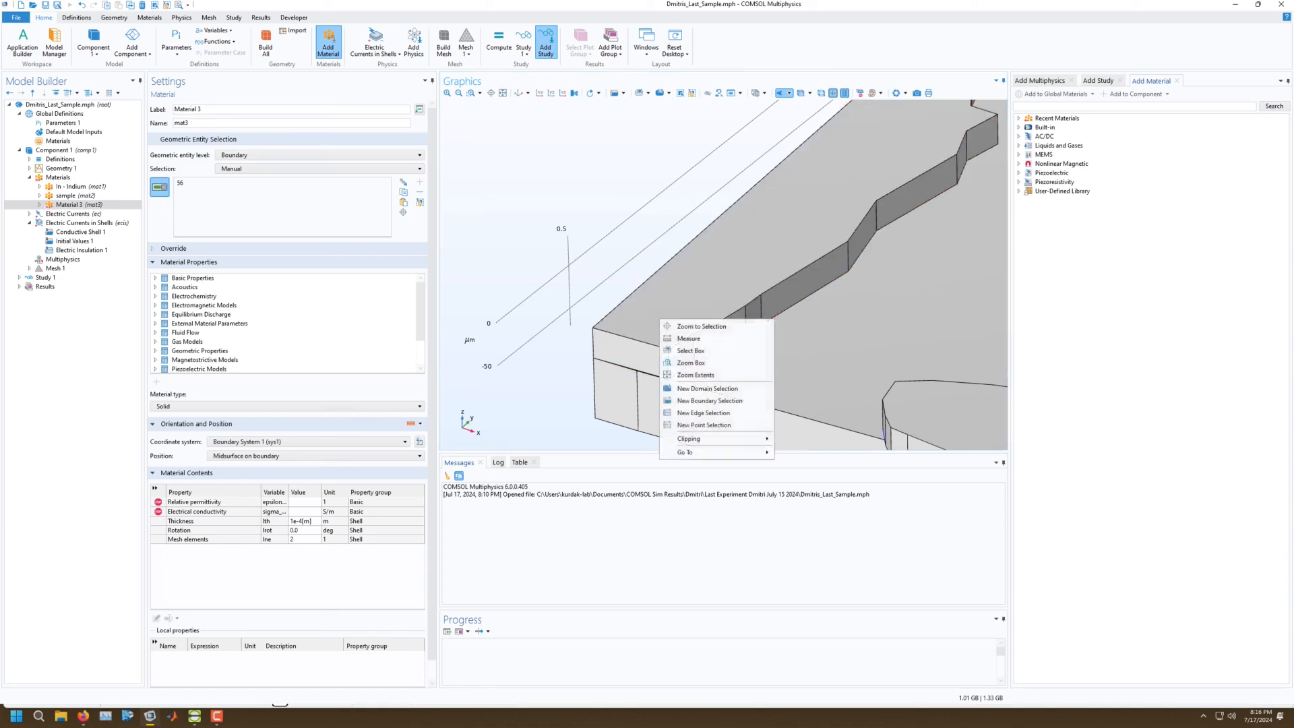
pyautogui.click(651, 307)
pyautogui.scroll(-1, 651, 307)
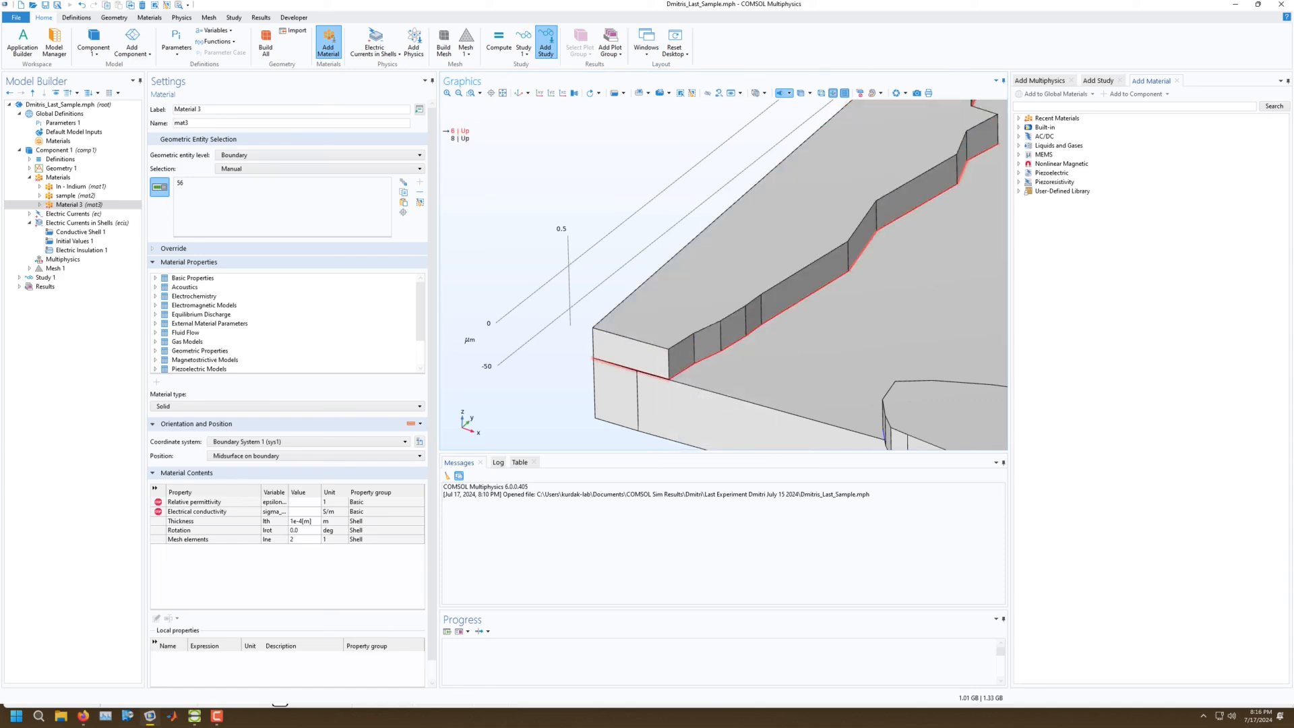
pyautogui.click(651, 307)
# Add the interfaces beneath the two small contacts along the far long edge, boundaries 39 and 114, to the selection.
pyautogui.scroll(-1, 651, 307)
pyautogui.moveTo(651, 307); pyautogui.dragTo(694, 323)
pyautogui.moveTo(762, 269); pyautogui.dragTo(699, 300, button='right')
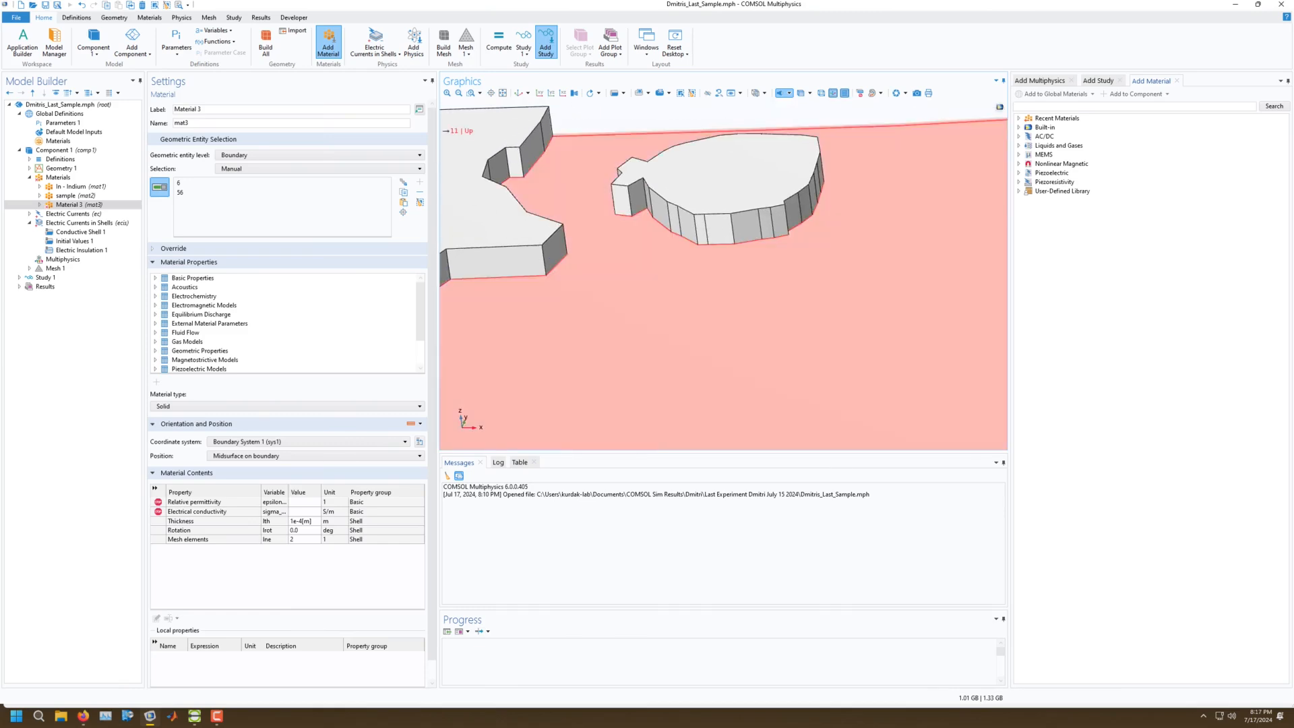
pyautogui.scroll(-1, 721, 175)
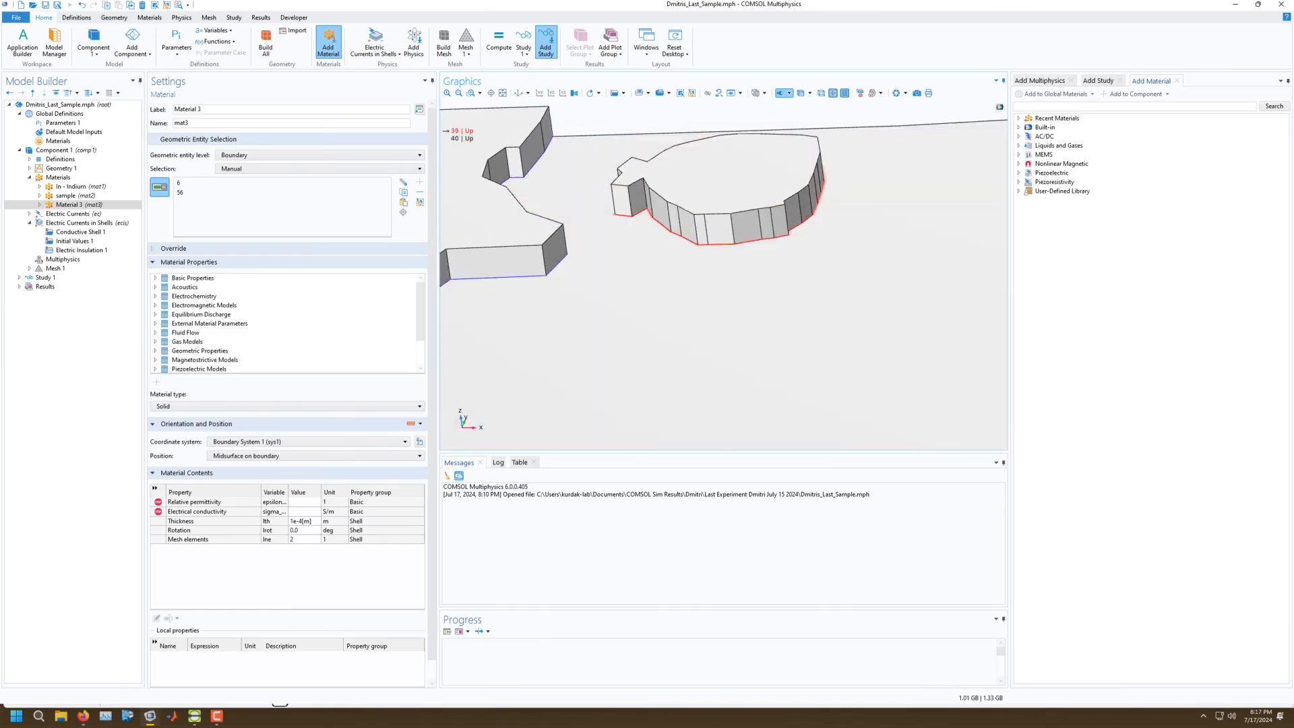
pyautogui.click(721, 175)
pyautogui.moveTo(855, 244); pyautogui.dragTo(475, 310, button='right')
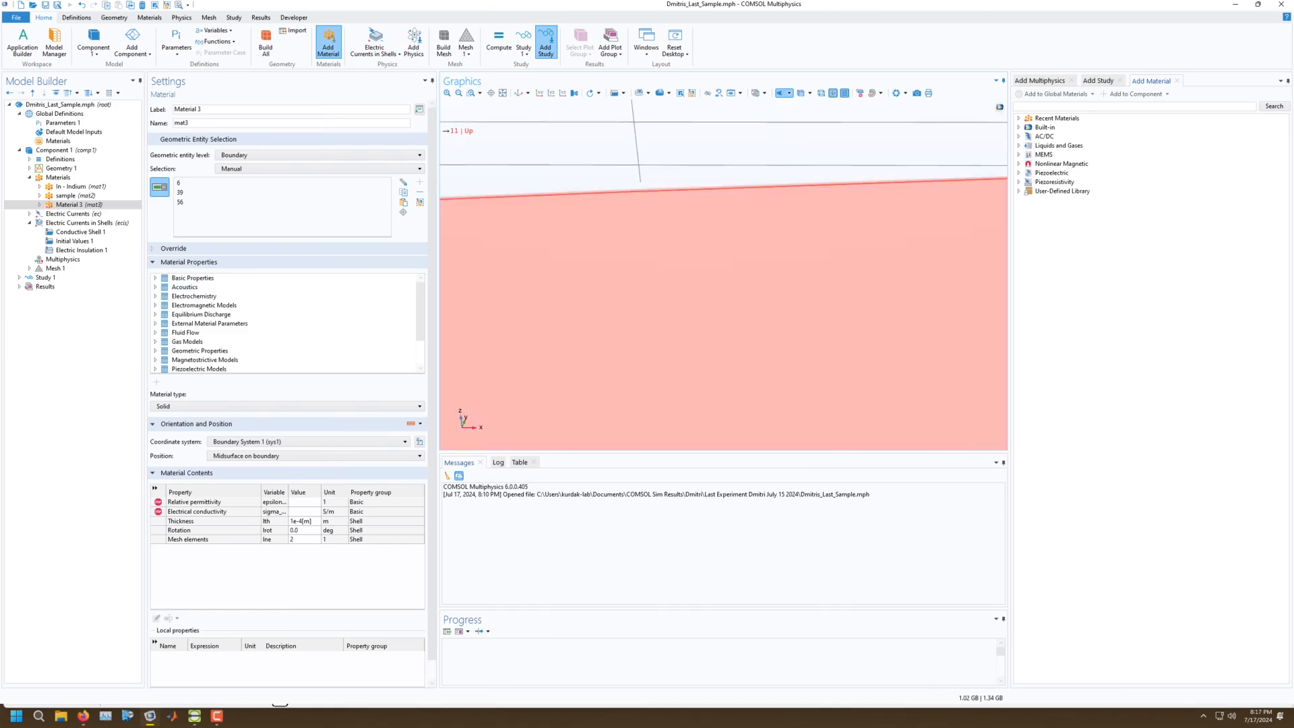
pyautogui.moveTo(481, 309); pyautogui.dragTo(486, 379, button='middle')
pyautogui.moveTo(872, 248); pyautogui.dragTo(867, 183, button='middle')
pyautogui.scroll(-1, 859, 188)
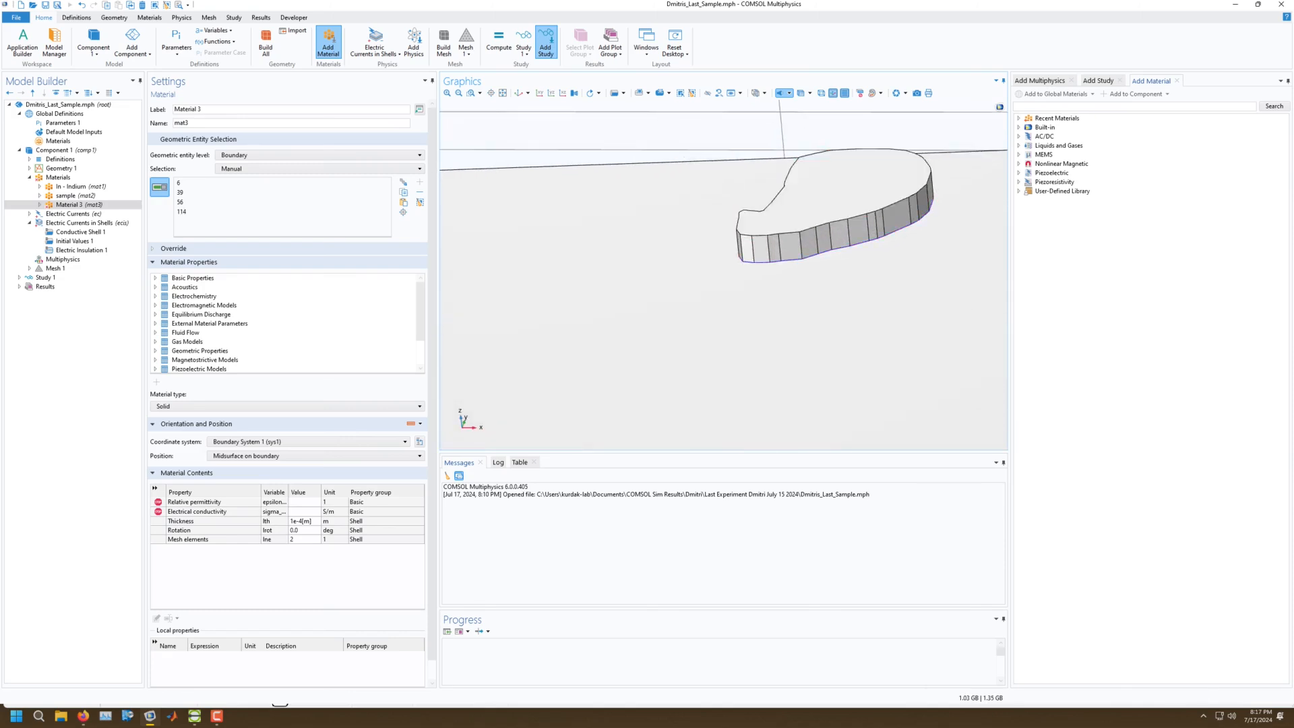
pyautogui.click(849, 229)
# Add the interface beneath the large contact at the high-x end, boundary 160, and the sample's exposed top surface, boundary 11.
pyautogui.scroll(-5, 849, 229)
pyautogui.scroll(3, 952, 327)
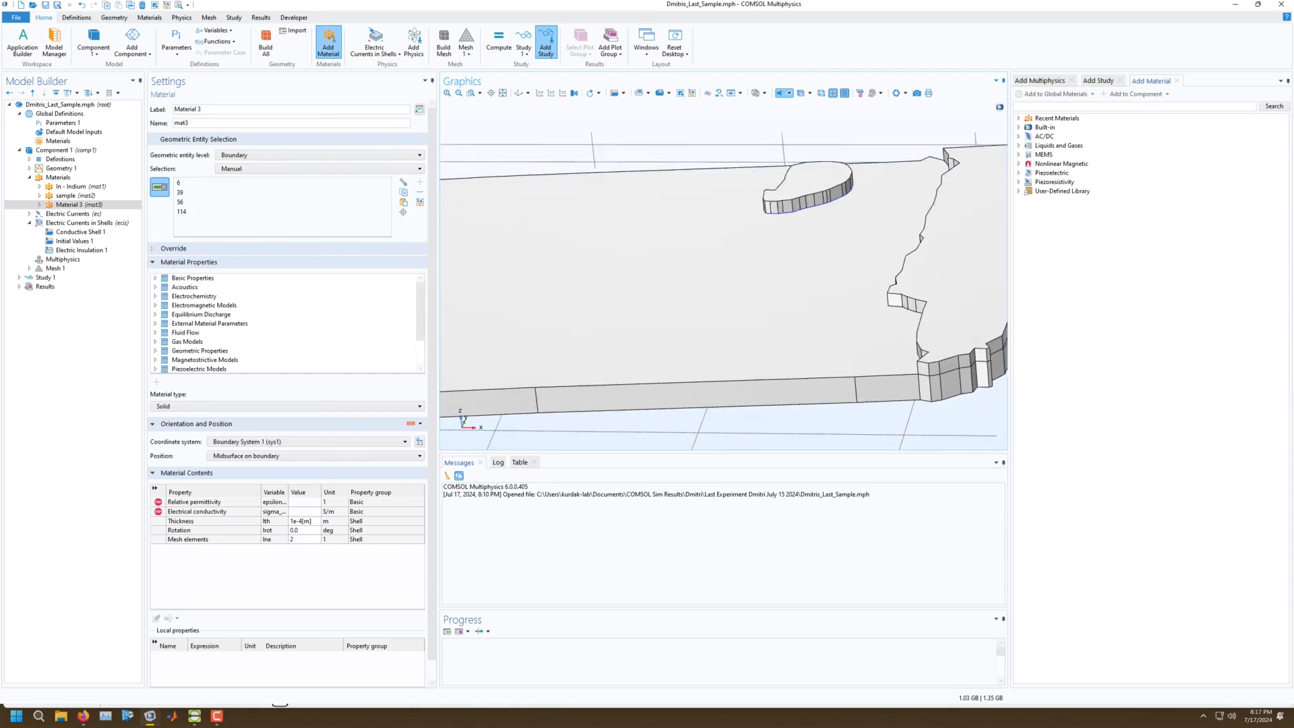
pyautogui.scroll(-1, 952, 328)
pyautogui.click(951, 328)
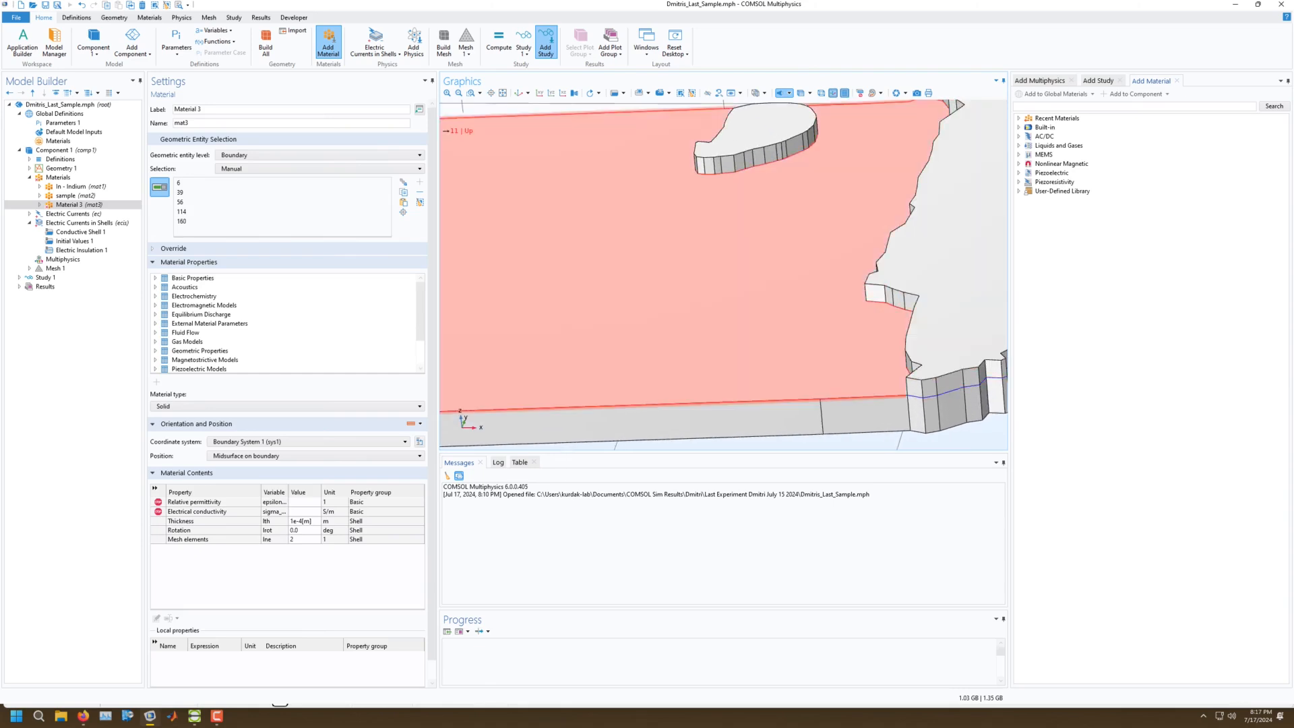
pyautogui.click(952, 327)
pyautogui.scroll(-2, 952, 328)
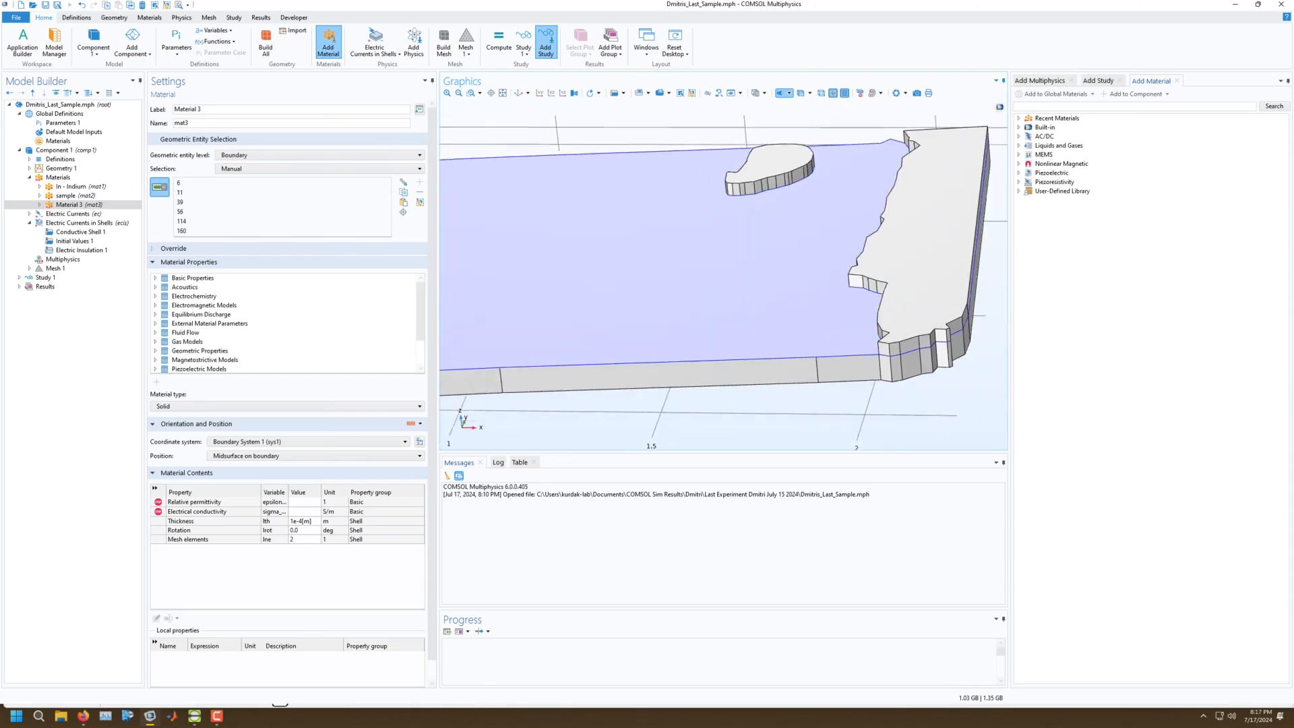
# Add the sample's front long side faces, including boundaries 15, 111 and 156, and its low-x end face, boundary 1, to the selection.
pyautogui.click(848, 366)
pyautogui.scroll(5, 848, 366)
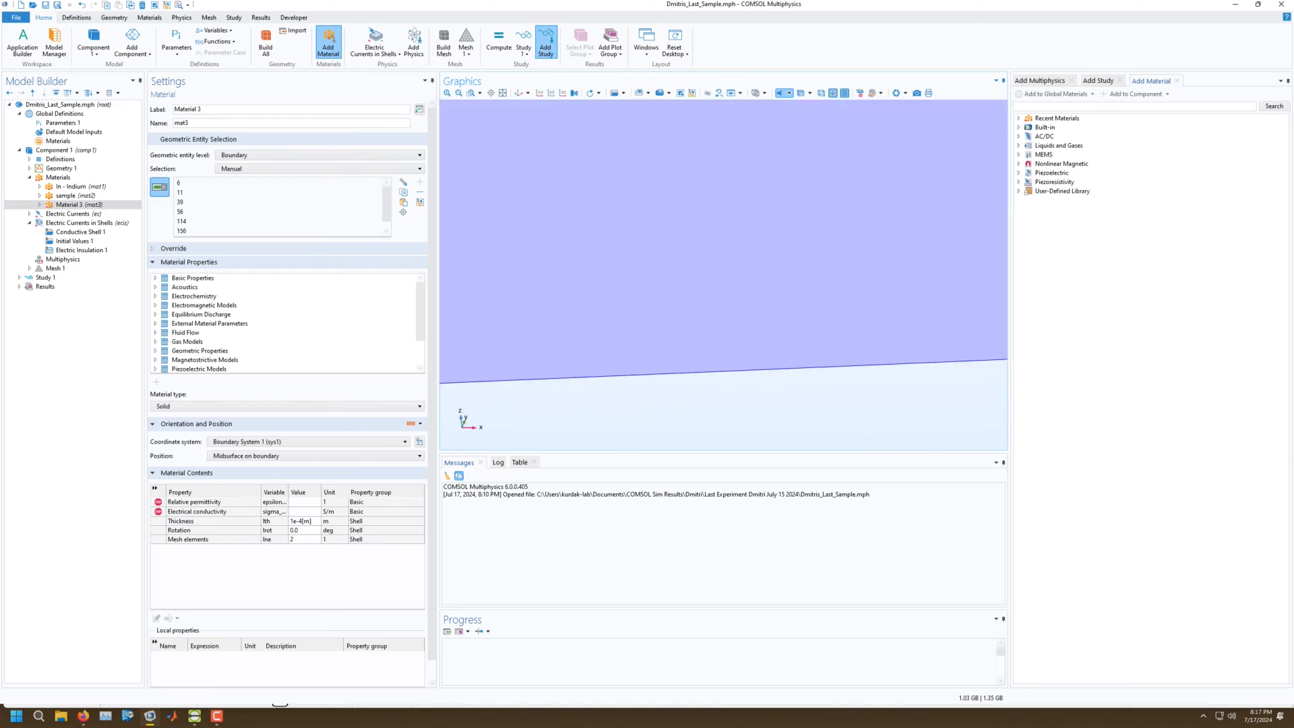
pyautogui.moveTo(674, 290); pyautogui.dragTo(676, 316)
pyautogui.click(676, 310)
pyautogui.scroll(-4, 765, 185)
pyautogui.moveTo(539, 209); pyautogui.dragTo(943, 253, button='right')
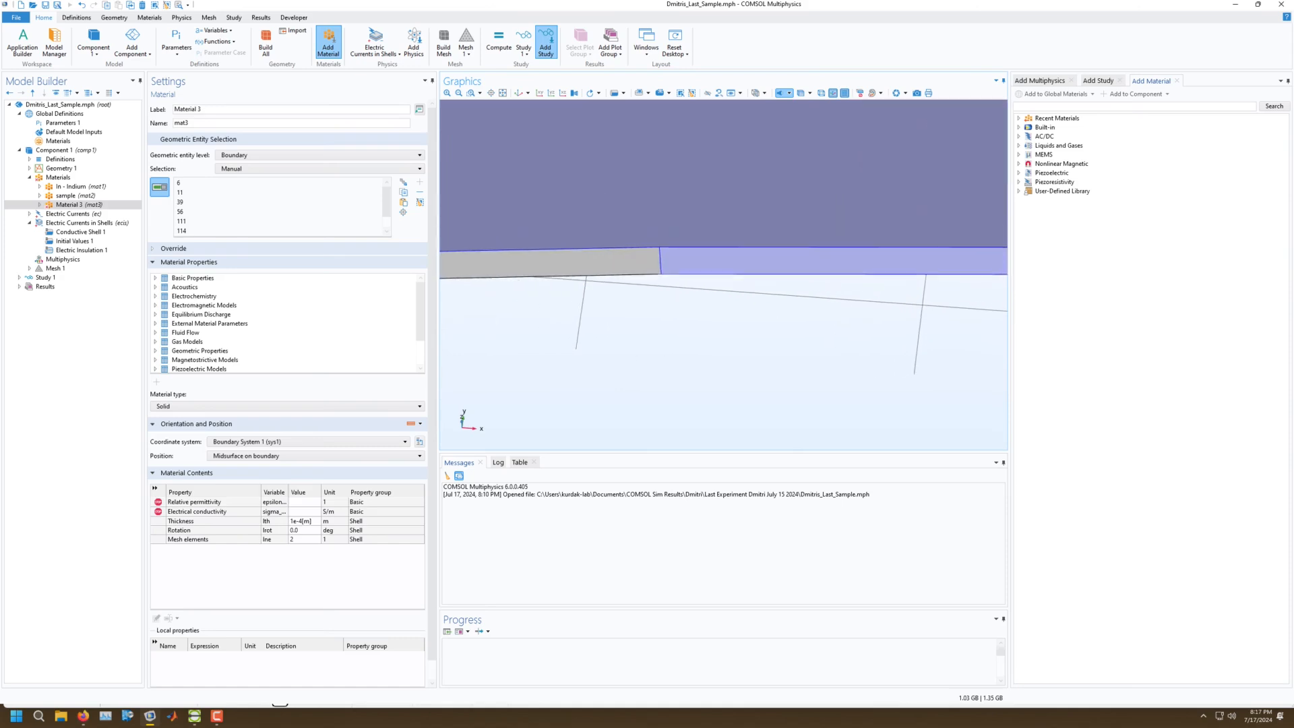
pyautogui.click(573, 264)
pyautogui.moveTo(674, 276); pyautogui.dragTo(829, 280)
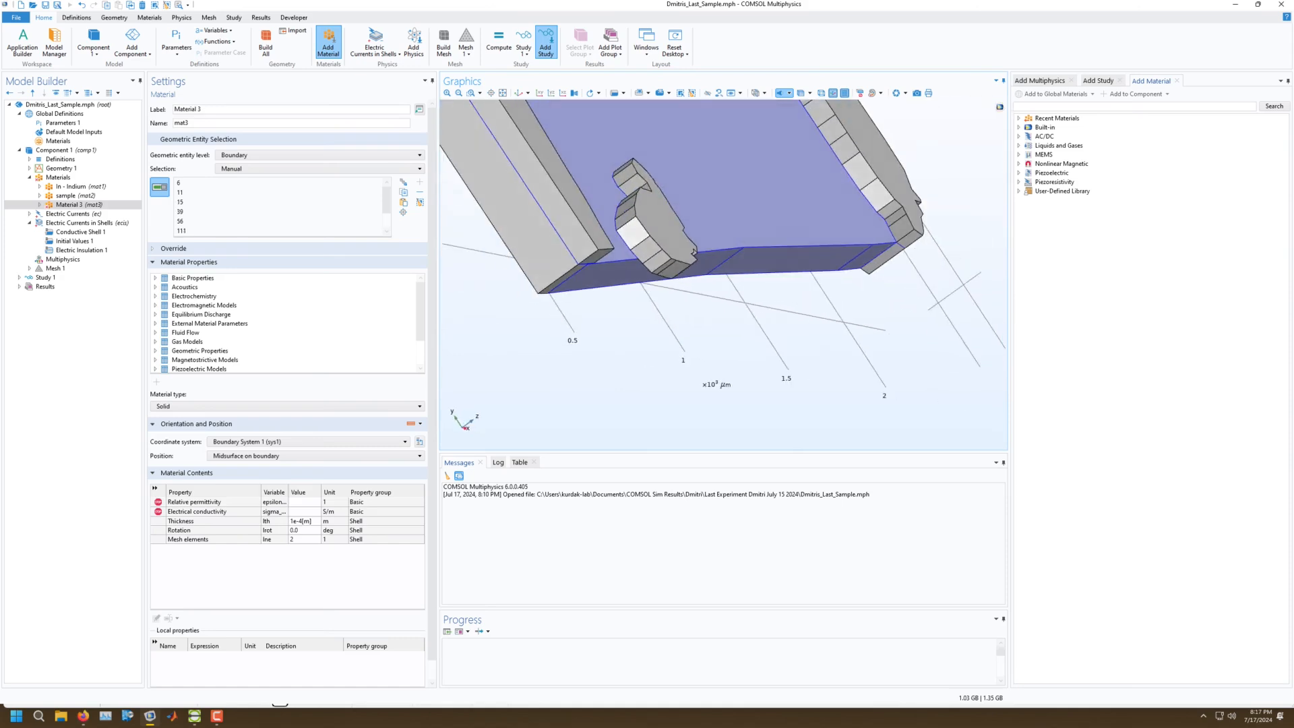
pyautogui.click(516, 219)
pyautogui.moveTo(634, 304); pyautogui.dragTo(560, 300)
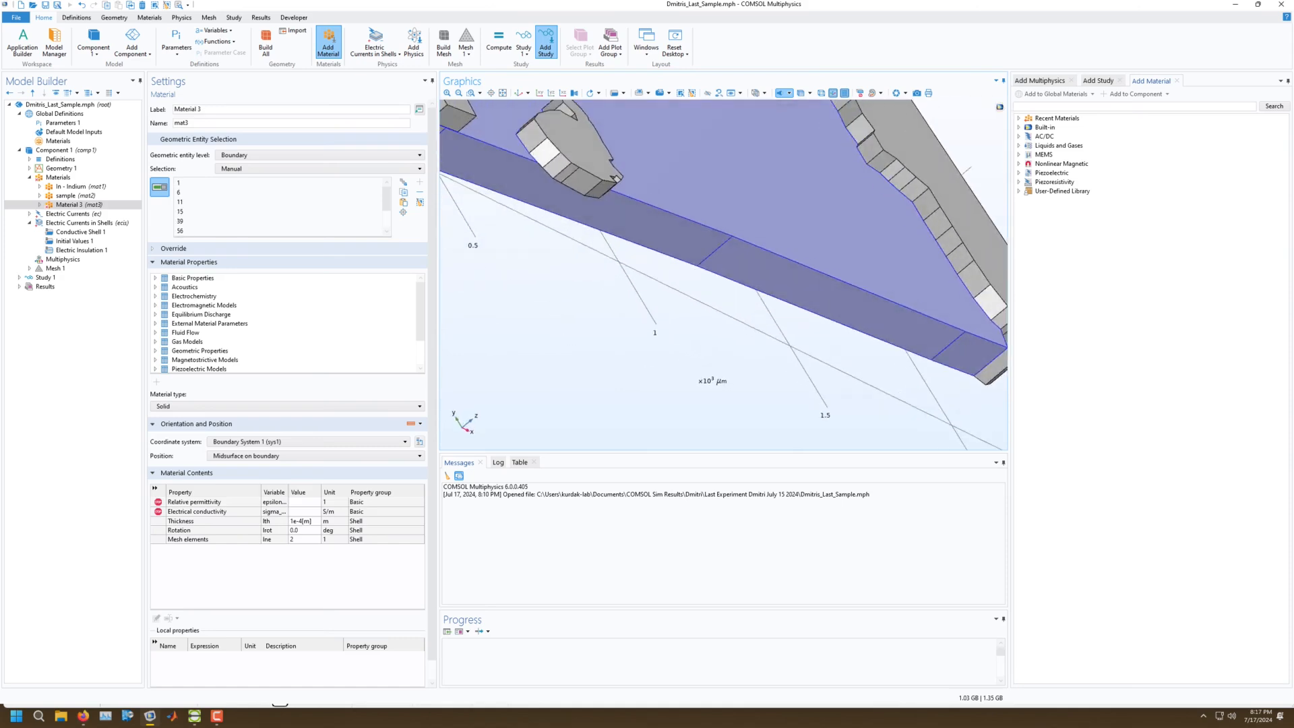
# Add the sample's far long side faces, from the low-x end to the middle, to the single layer material's selection.
pyautogui.moveTo(579, 290); pyautogui.dragTo(741, 348, button='right')
pyautogui.click(581, 197)
pyautogui.moveTo(556, 182); pyautogui.dragTo(688, 310)
pyautogui.moveTo(639, 267)
pyautogui.mouseDown()
pyautogui.moveTo(667, 251)
pyautogui.moveTo(640, 263)
pyautogui.mouseUp()
pyautogui.click(667, 251)
pyautogui.moveTo(539, 135); pyautogui.dragTo(787, 372, button='right')
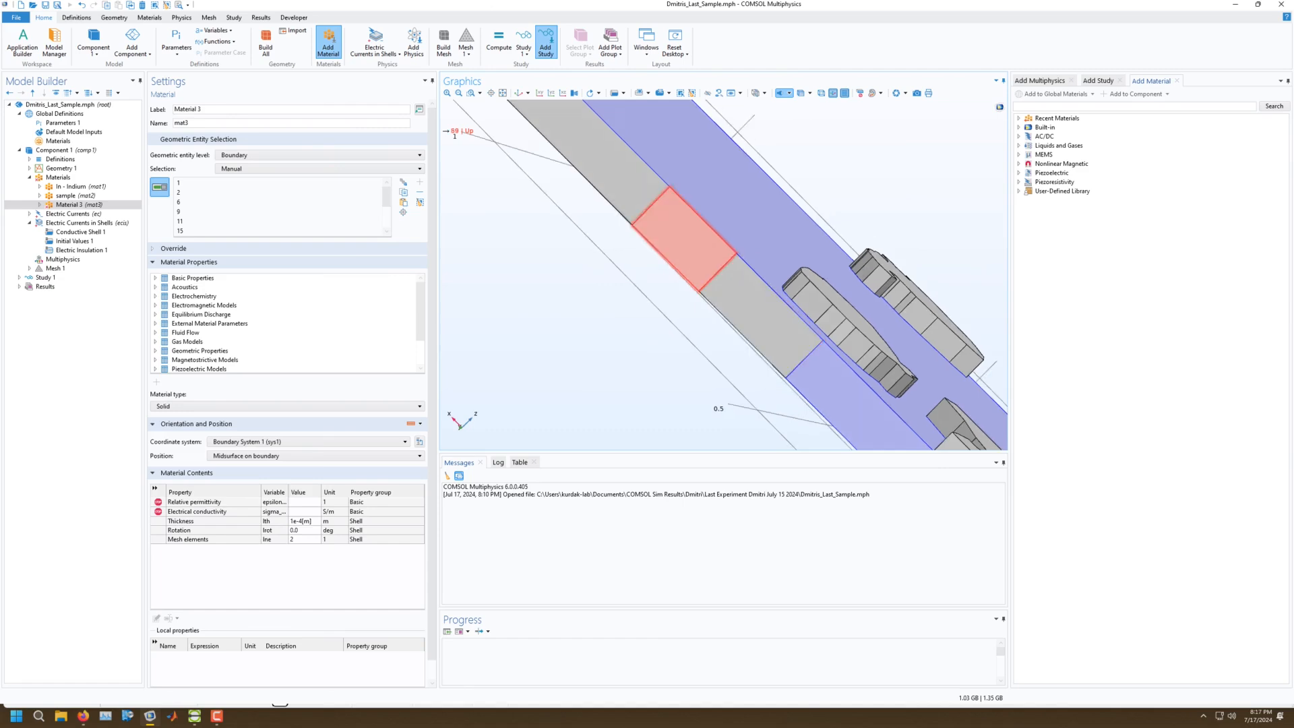
pyautogui.click(684, 240)
pyautogui.click(749, 303)
pyautogui.click(626, 172)
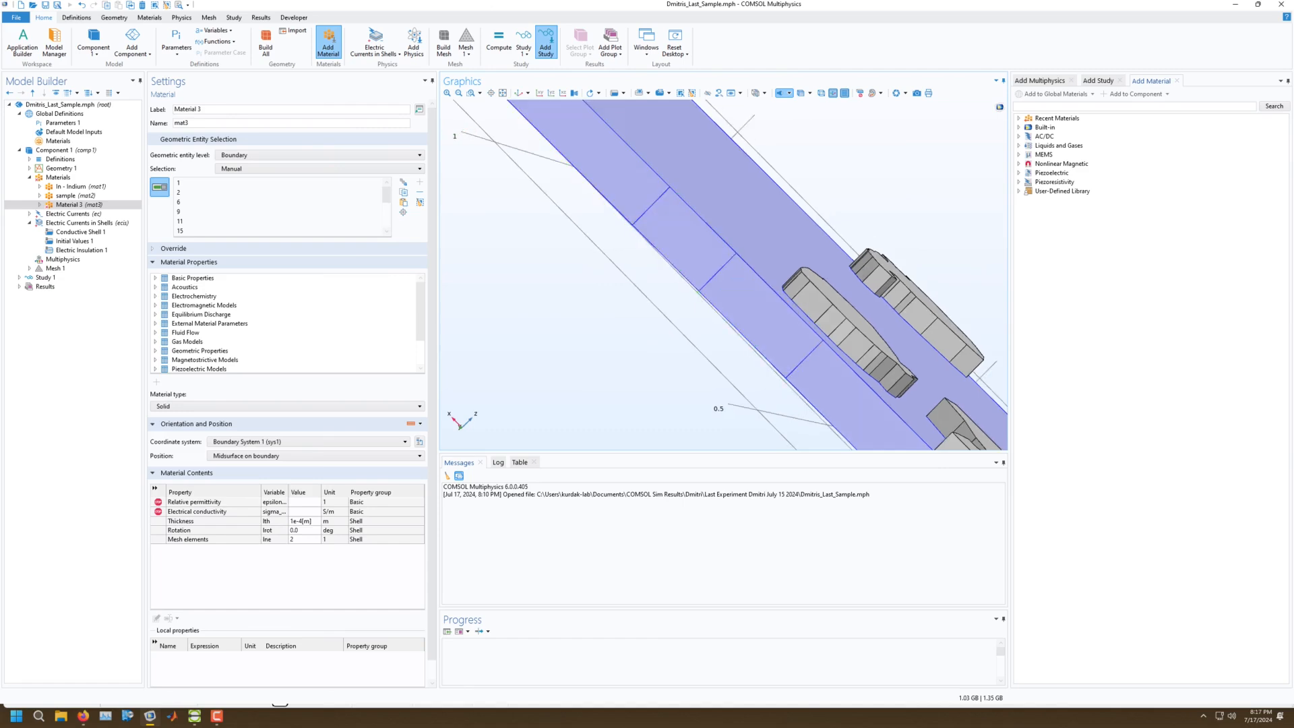
# Add the remaining far long side faces up to the high-x corner to the material's selection.
pyautogui.scroll(-4, 606, 216)
pyautogui.moveTo(539, 128); pyautogui.dragTo(775, 375, button='right')
pyautogui.click(750, 347)
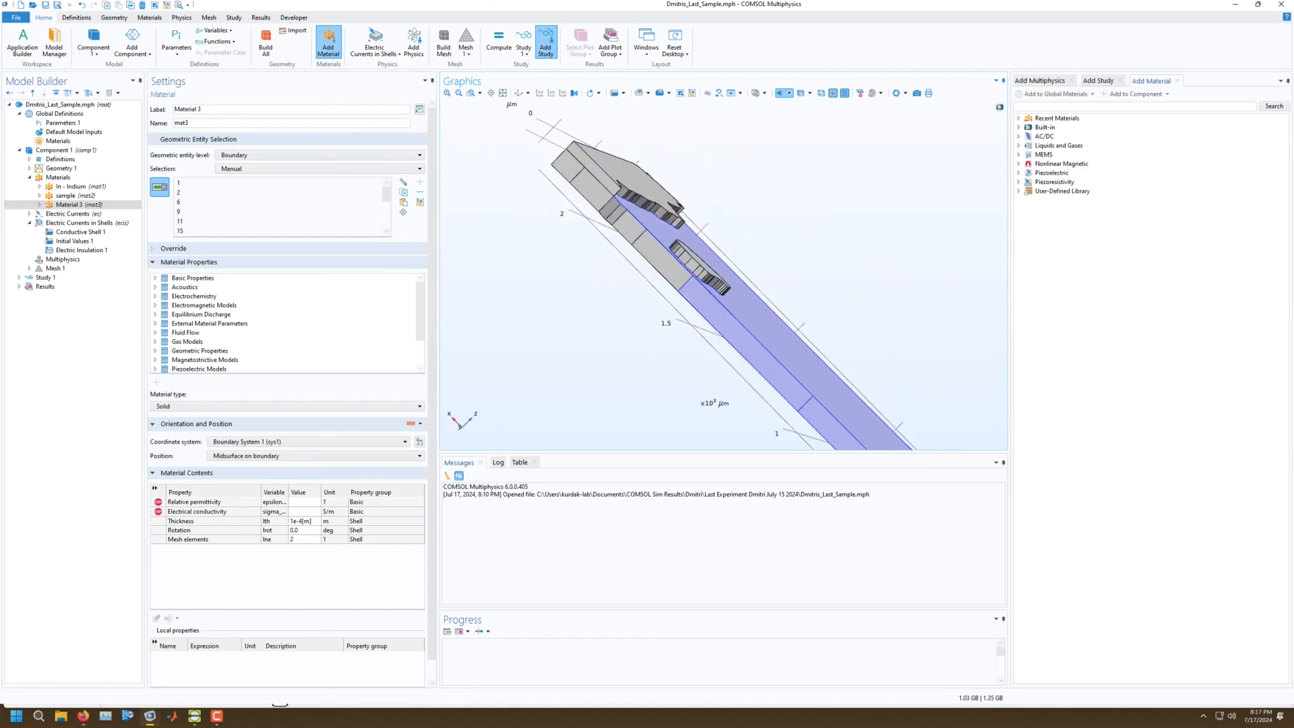
pyautogui.click(623, 219)
pyautogui.scroll(3, 624, 219)
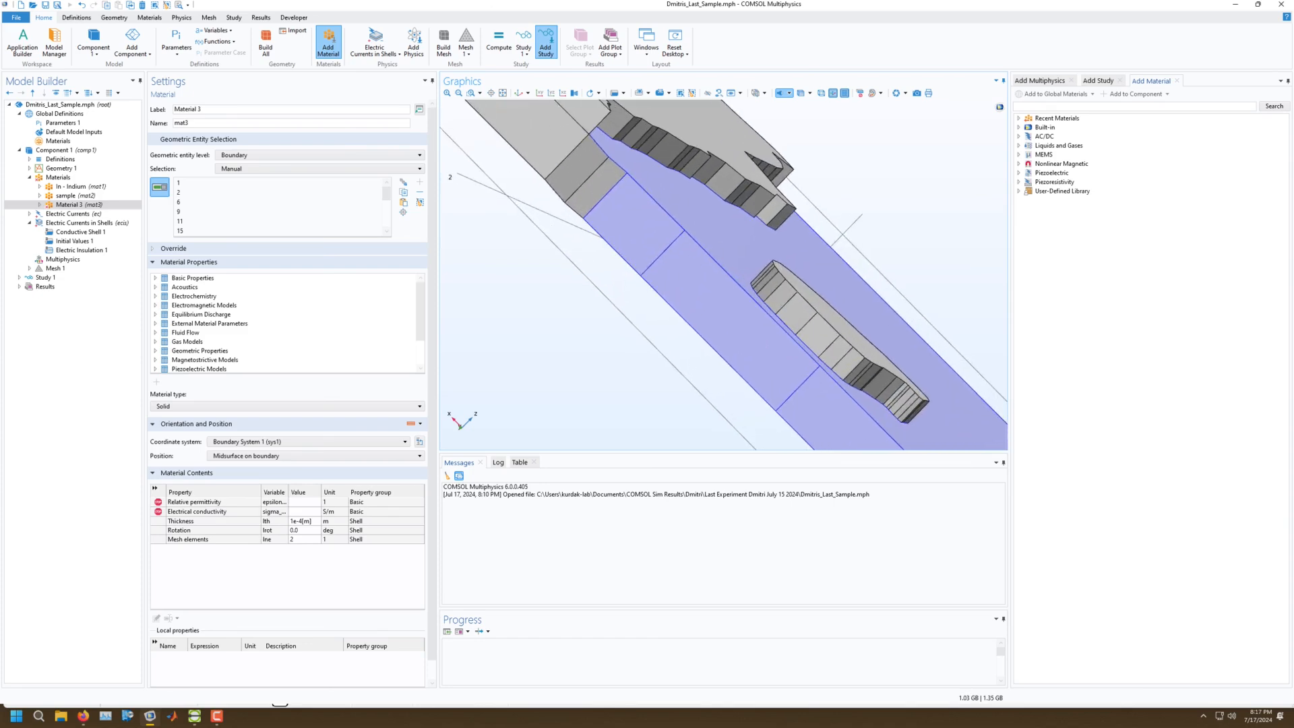
pyautogui.click(594, 189)
pyautogui.scroll(-4, 594, 189)
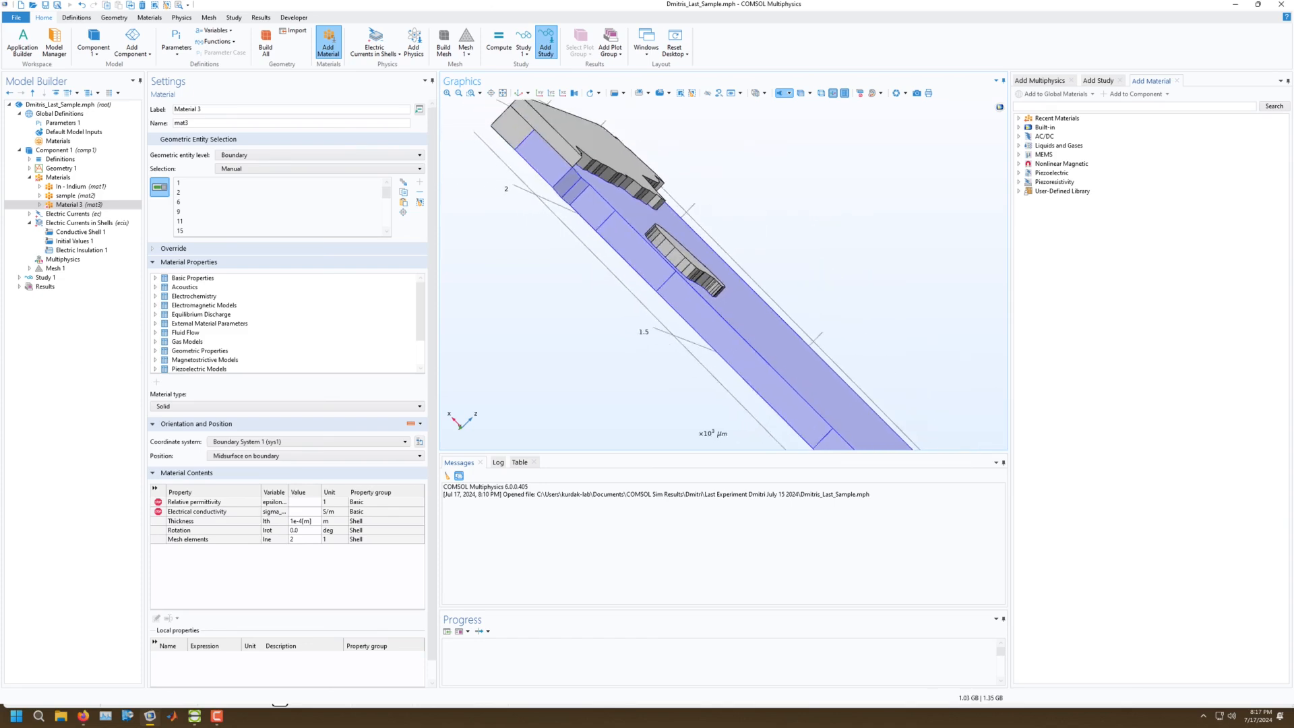
# Add the narrow sample side faces beneath the notched corner of the large high-x contact to the single layer material's selection.
pyautogui.scroll(3, 574, 224)
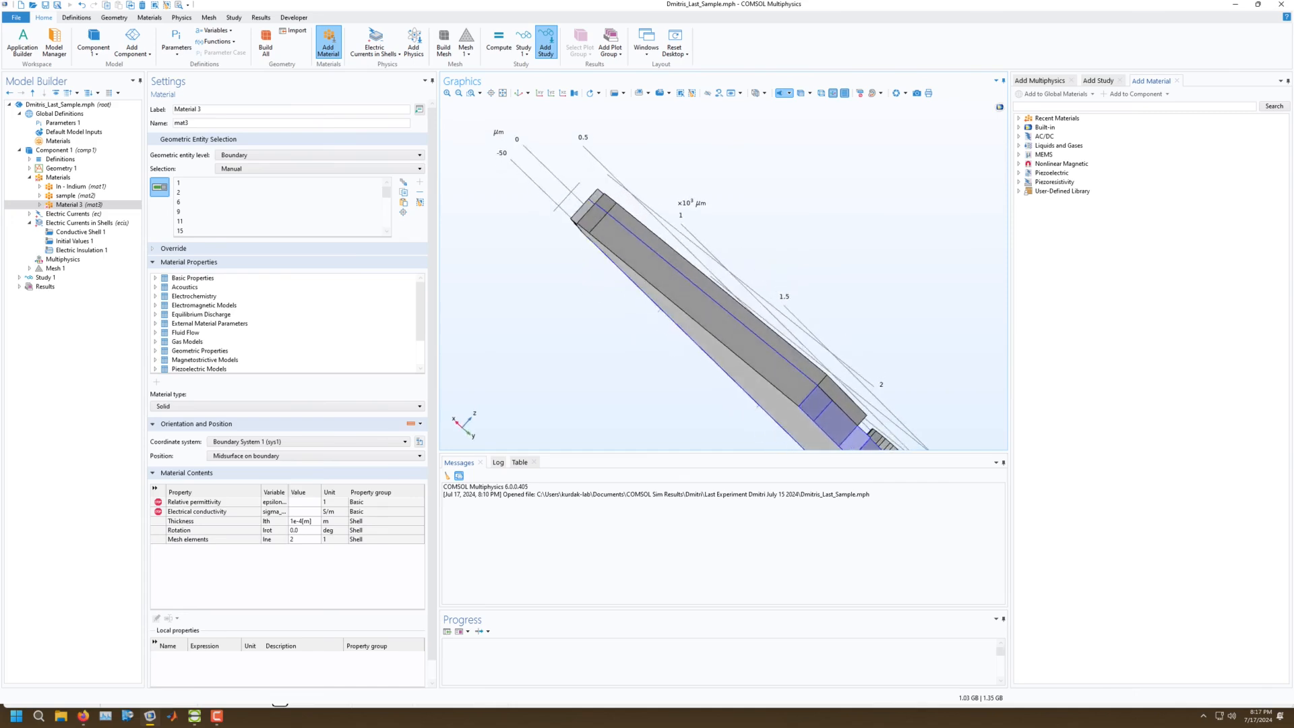
pyautogui.scroll(3, 574, 224)
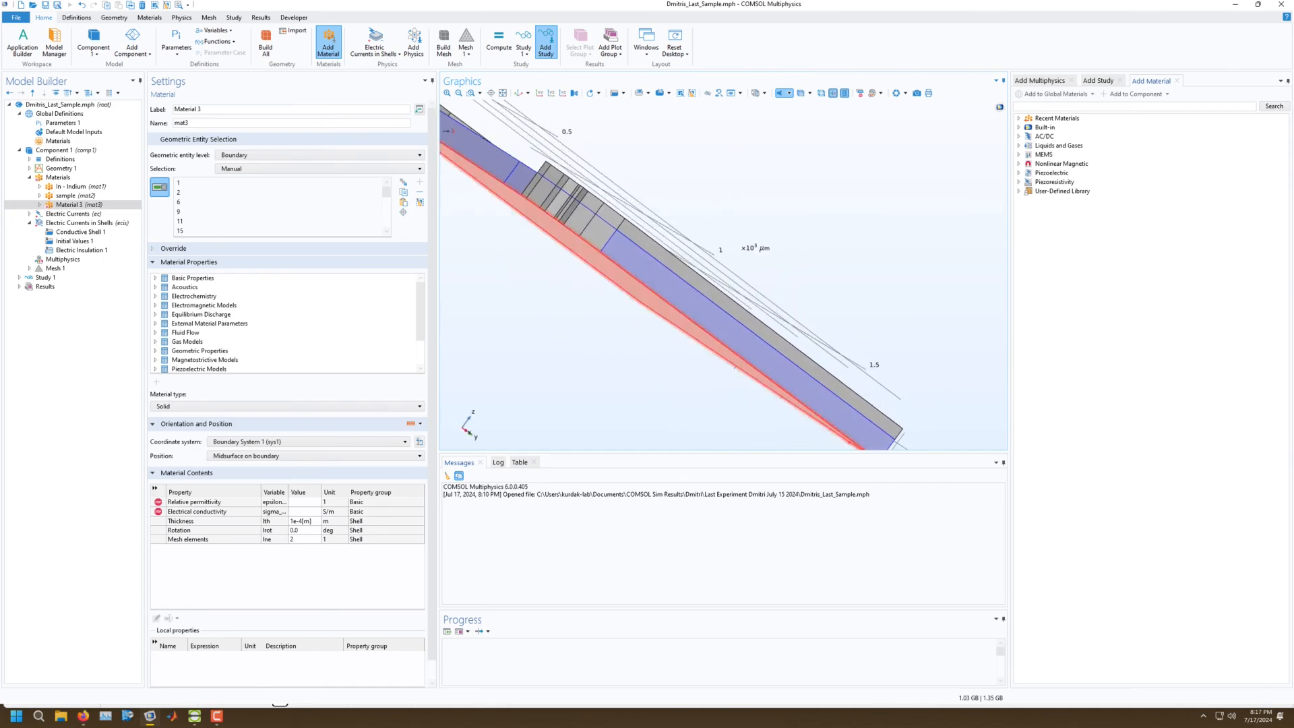
pyautogui.click(579, 219)
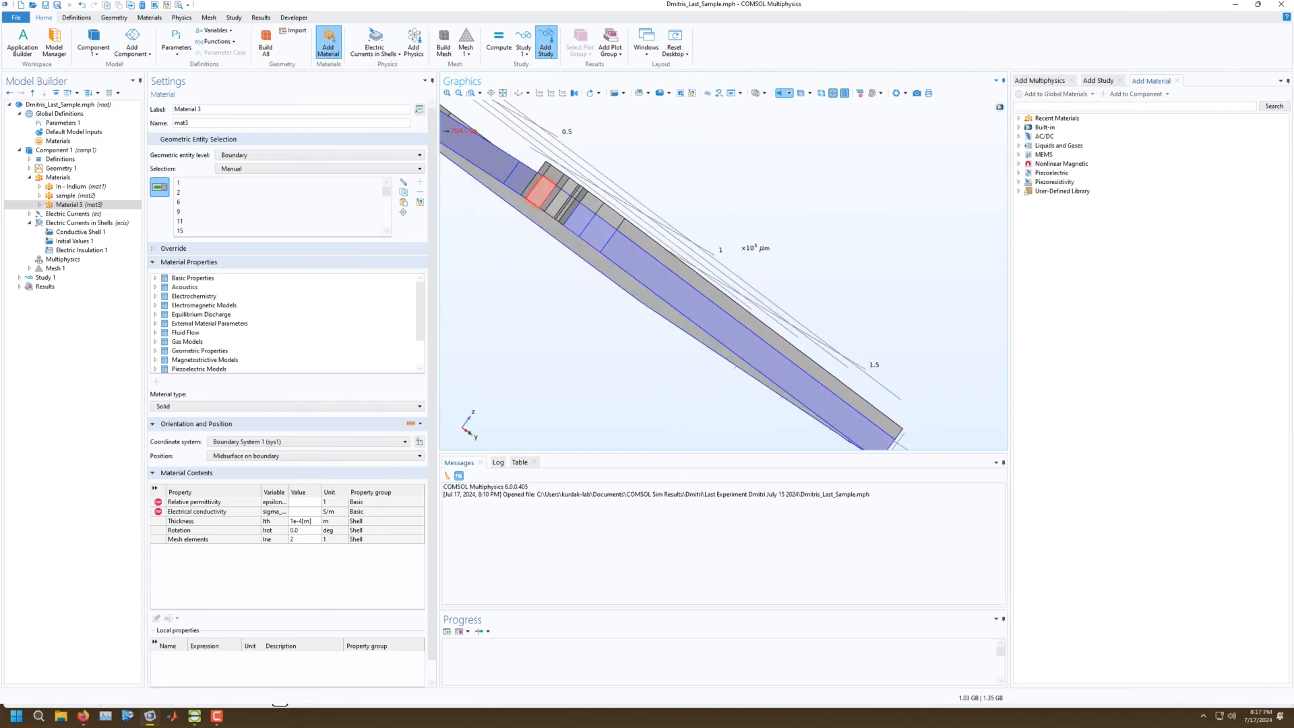
pyautogui.scroll(3, 541, 199)
pyautogui.scroll(5, 637, 334)
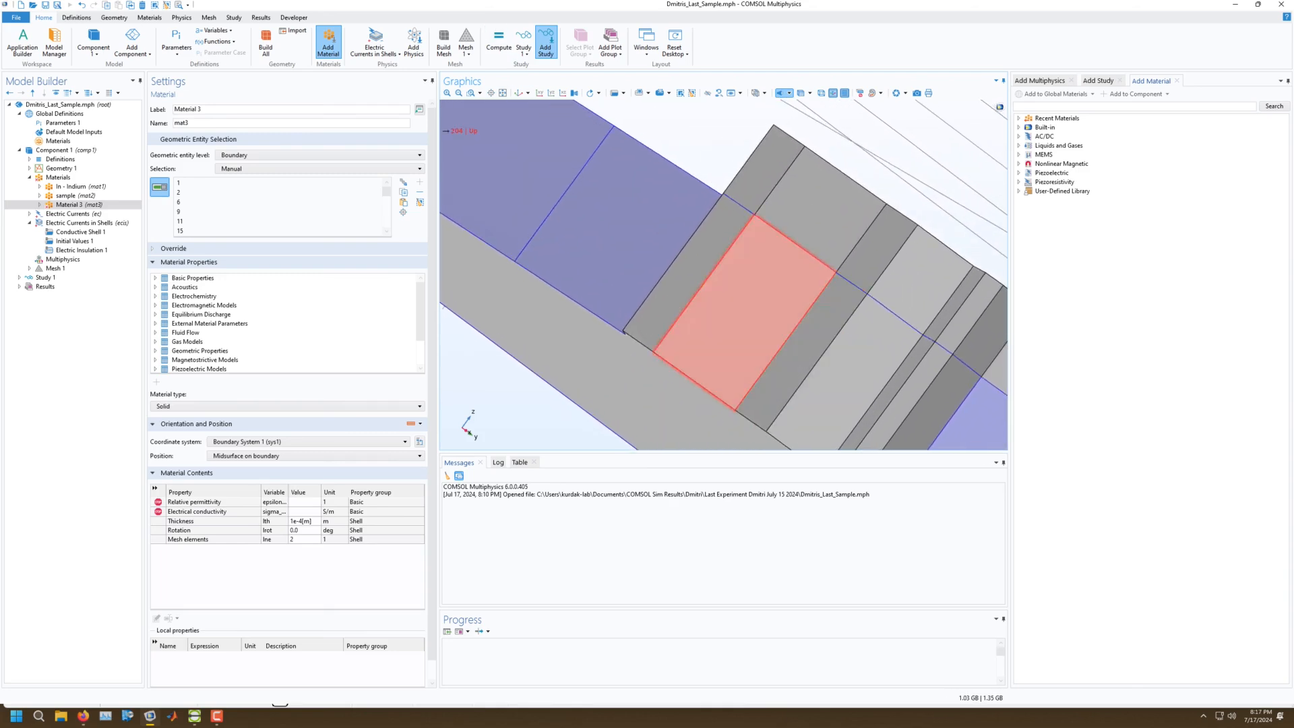
pyautogui.click(689, 276)
pyautogui.click(745, 314)
pyautogui.click(801, 351)
pyautogui.click(845, 379)
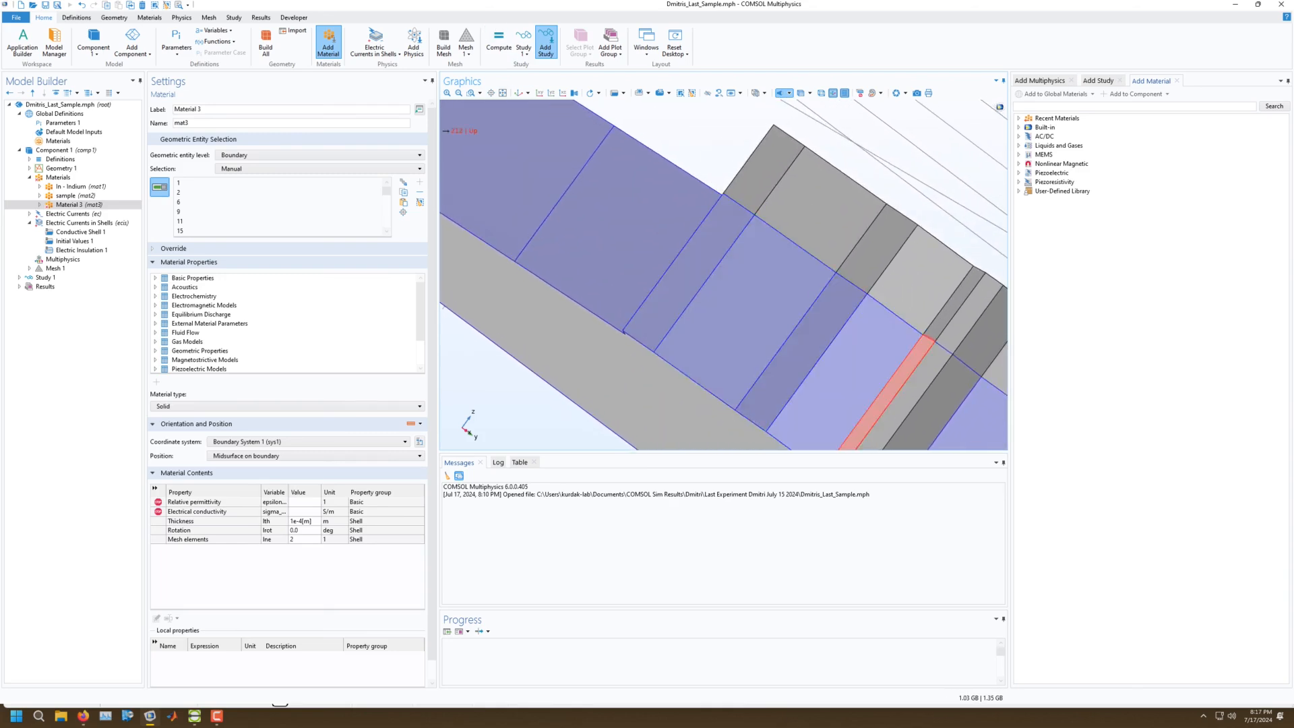
pyautogui.click(886, 394)
pyautogui.scroll(-5, 876, 323)
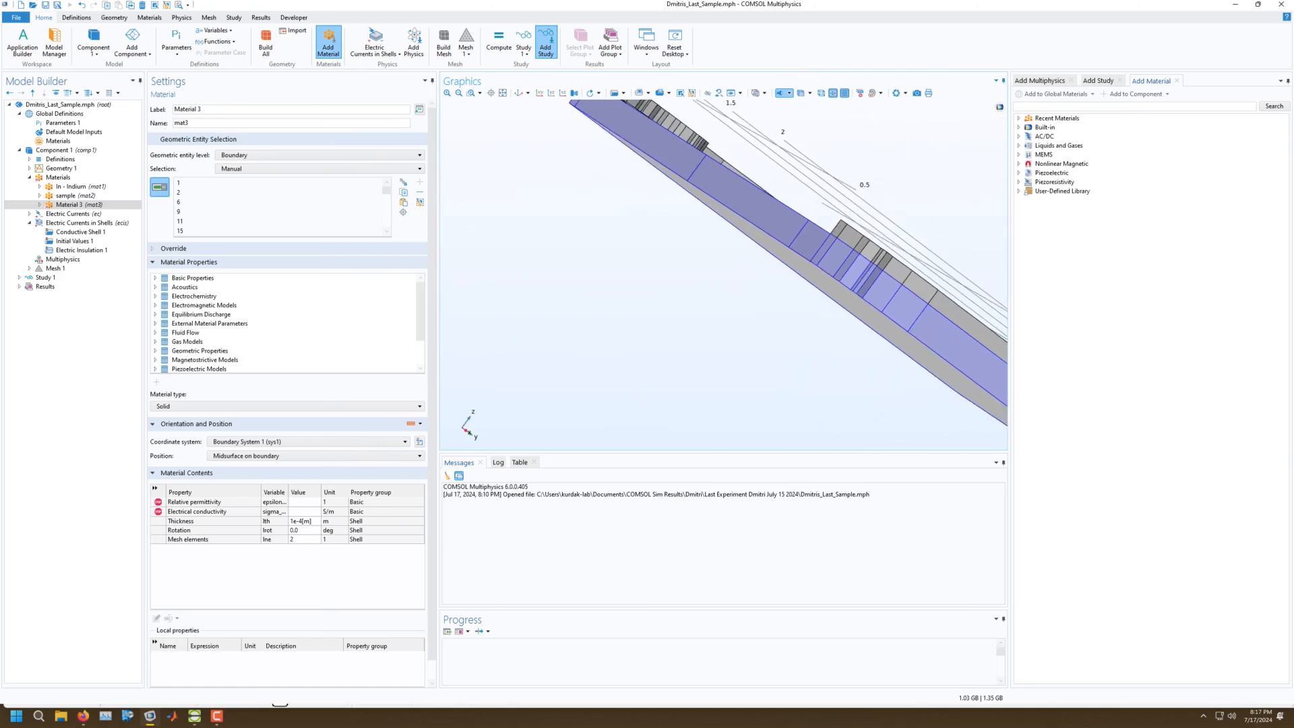
# Add the sample's large bottom face, boundary 3, to the material's selection.
pyautogui.click(876, 321)
pyautogui.scroll(-3, 877, 322)
pyautogui.moveTo(876, 321); pyautogui.dragTo(943, 279)
pyautogui.moveTo(624, 408); pyautogui.dragTo(589, 365, button='right')
pyautogui.rightClick(589, 365)
pyautogui.click(573, 384)
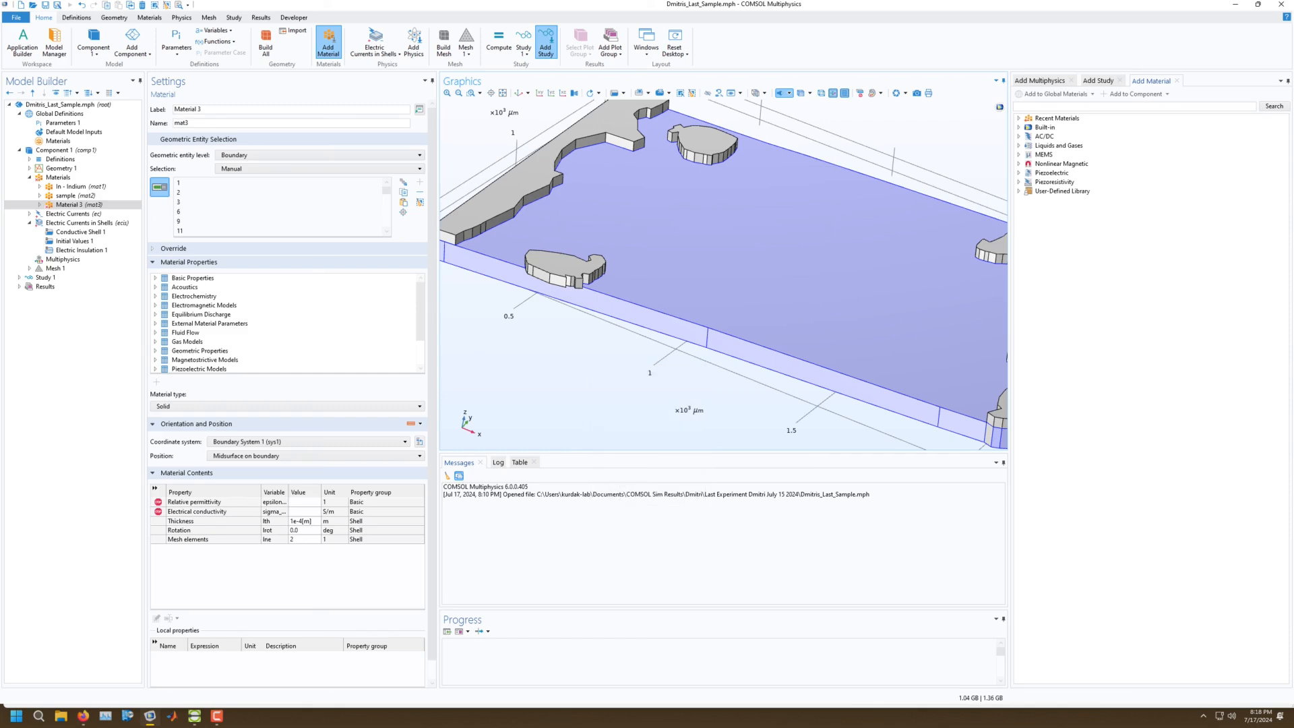
pyautogui.scroll(-4, 603, 351)
pyautogui.moveTo(603, 351); pyautogui.dragTo(651, 379, button='right')
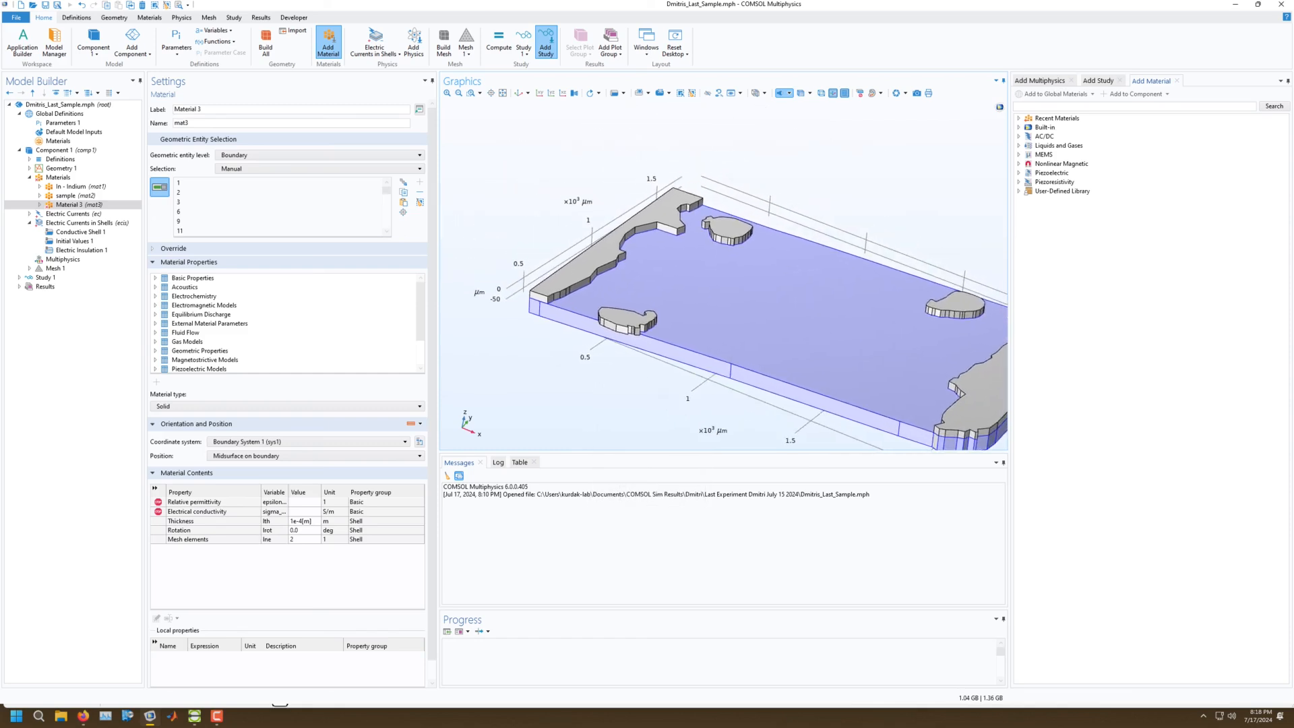
# Set the material's relative permittivity to 1, electrical conductivity to 1 S/m and thickness to 1e-9[m].
pyautogui.click(305, 502)
pyautogui.write('1')
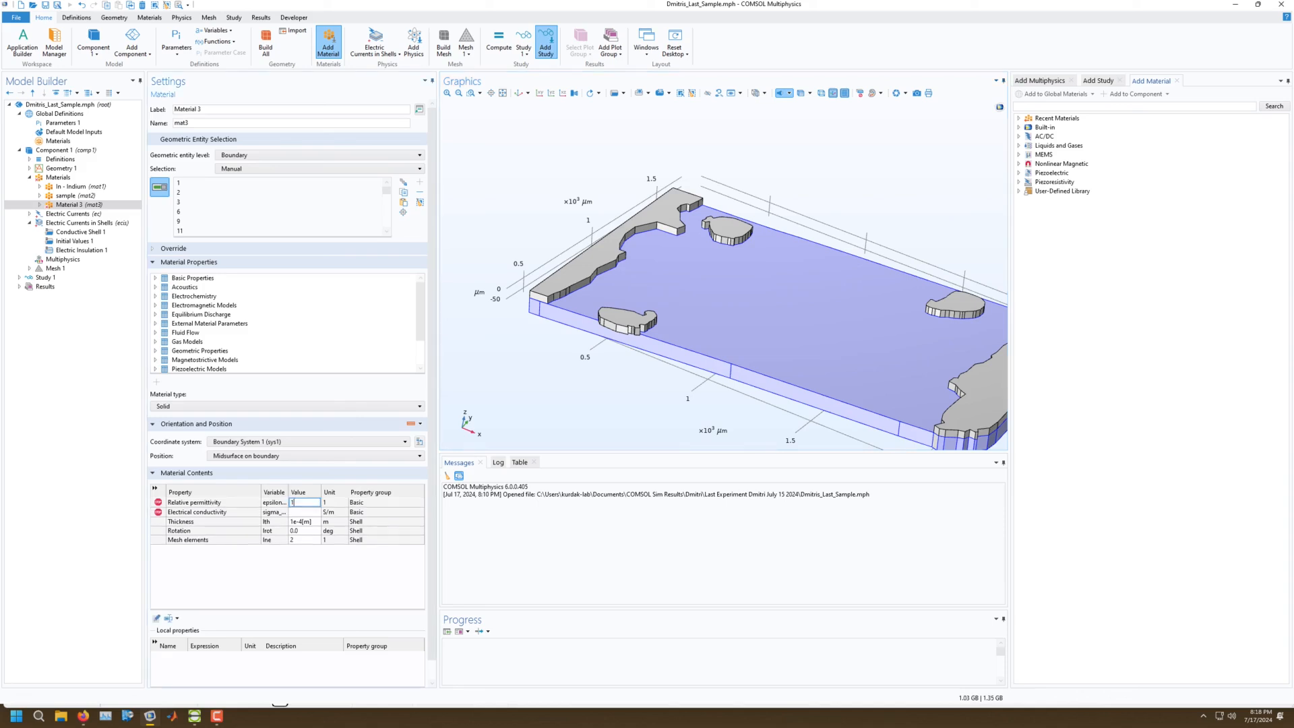
pyautogui.press('Return')
pyautogui.write('1')
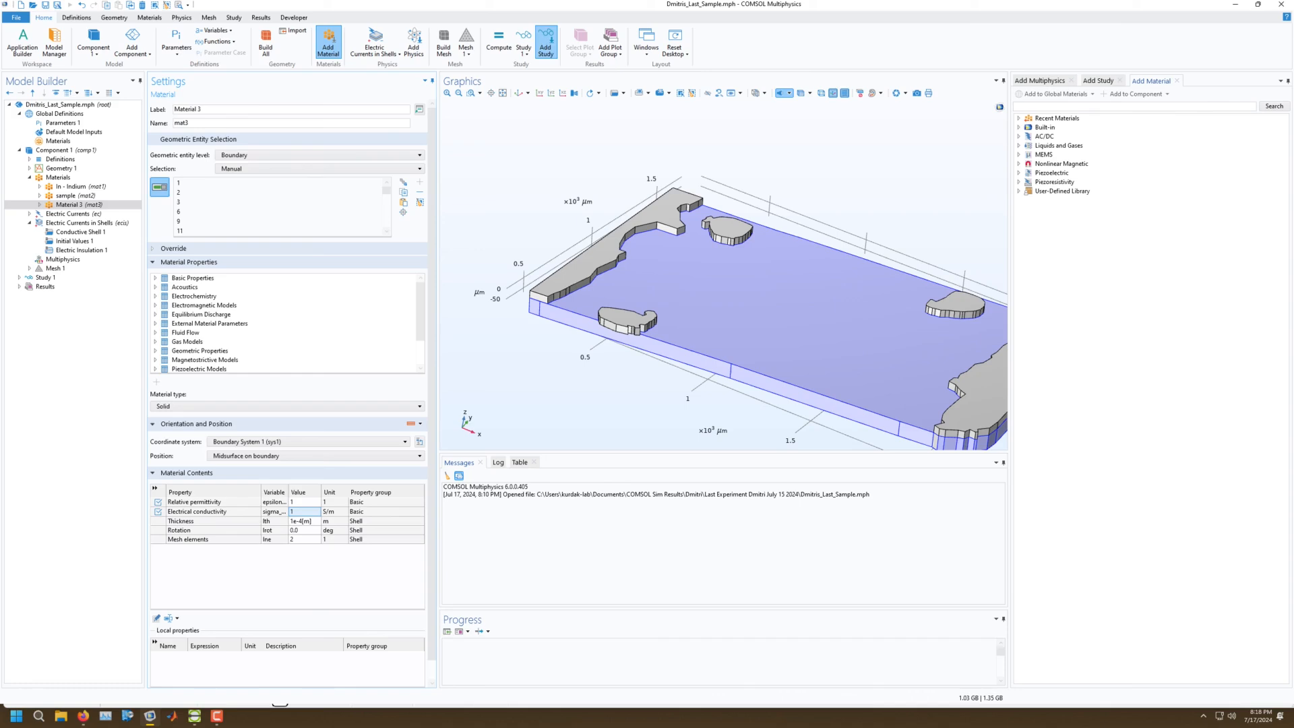
pyautogui.click(301, 521)
pyautogui.press('BackSpace')
pyautogui.write('9')
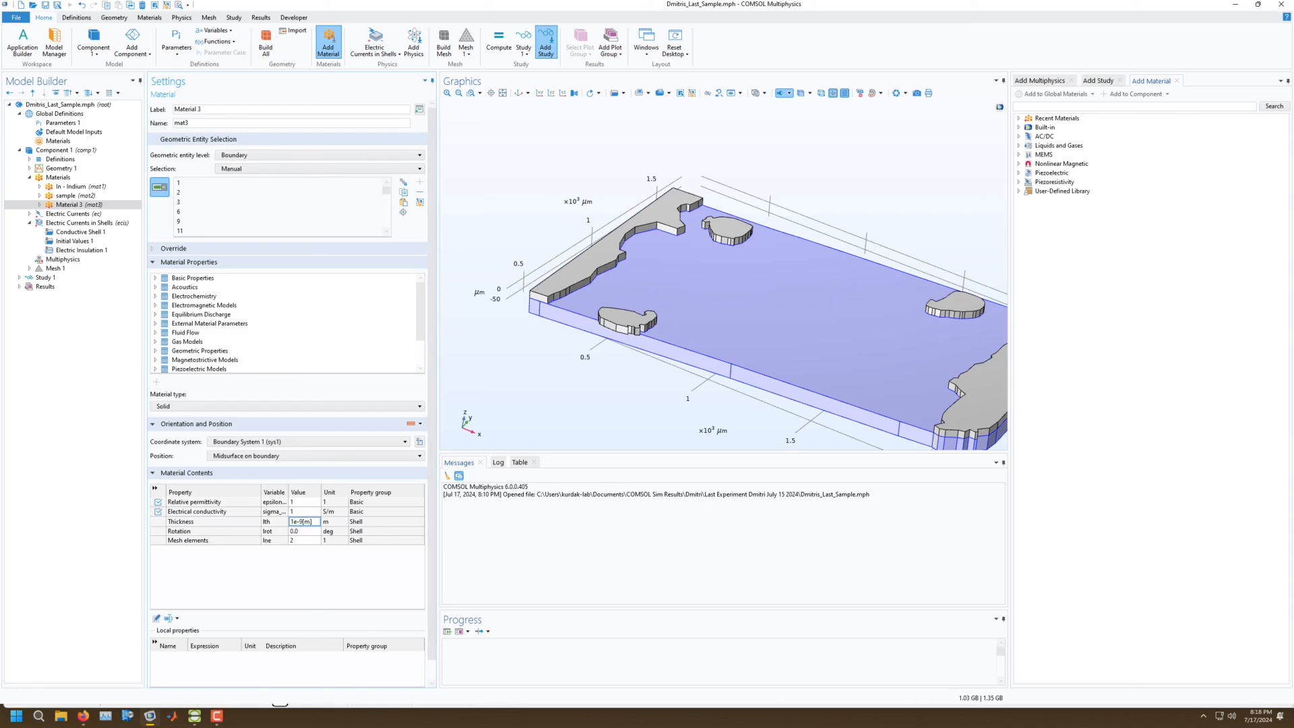
pyautogui.press('Return')
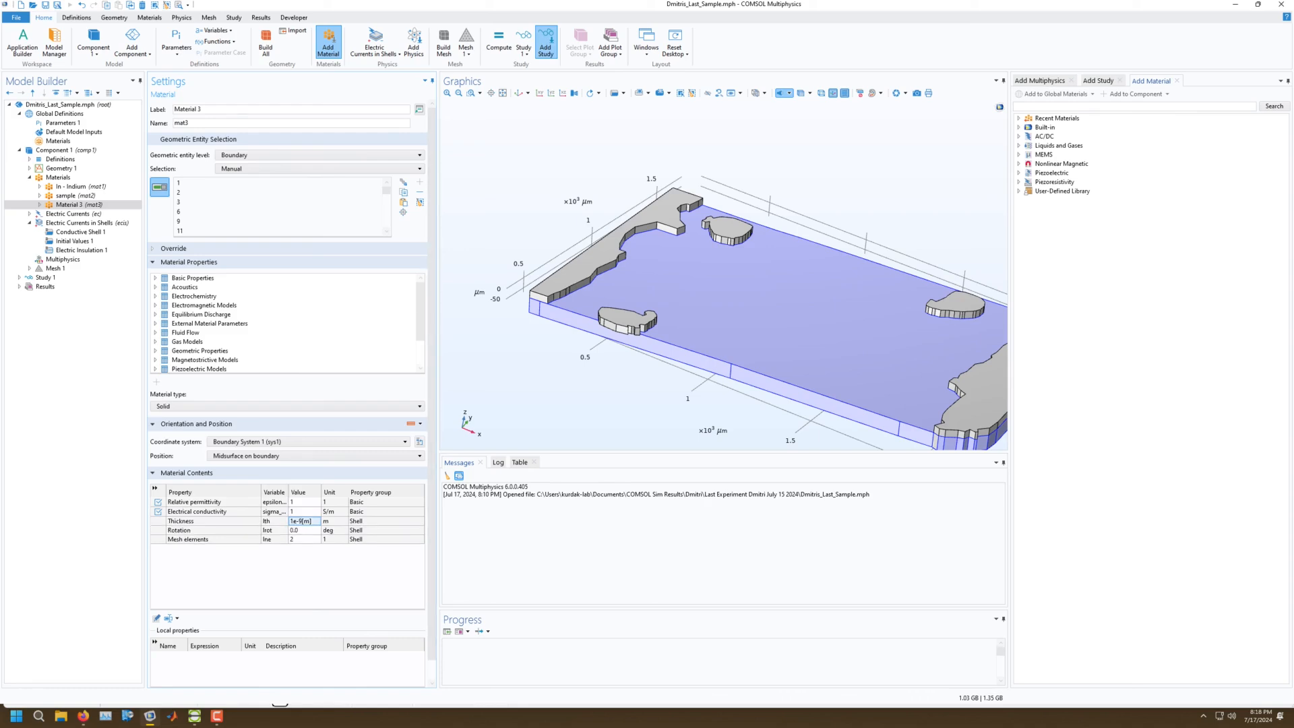
# Rename the boundary material as surface and save the model.
pyautogui.moveTo(207, 110); pyautogui.dragTo(139, 105)
pyautogui.write('surface')
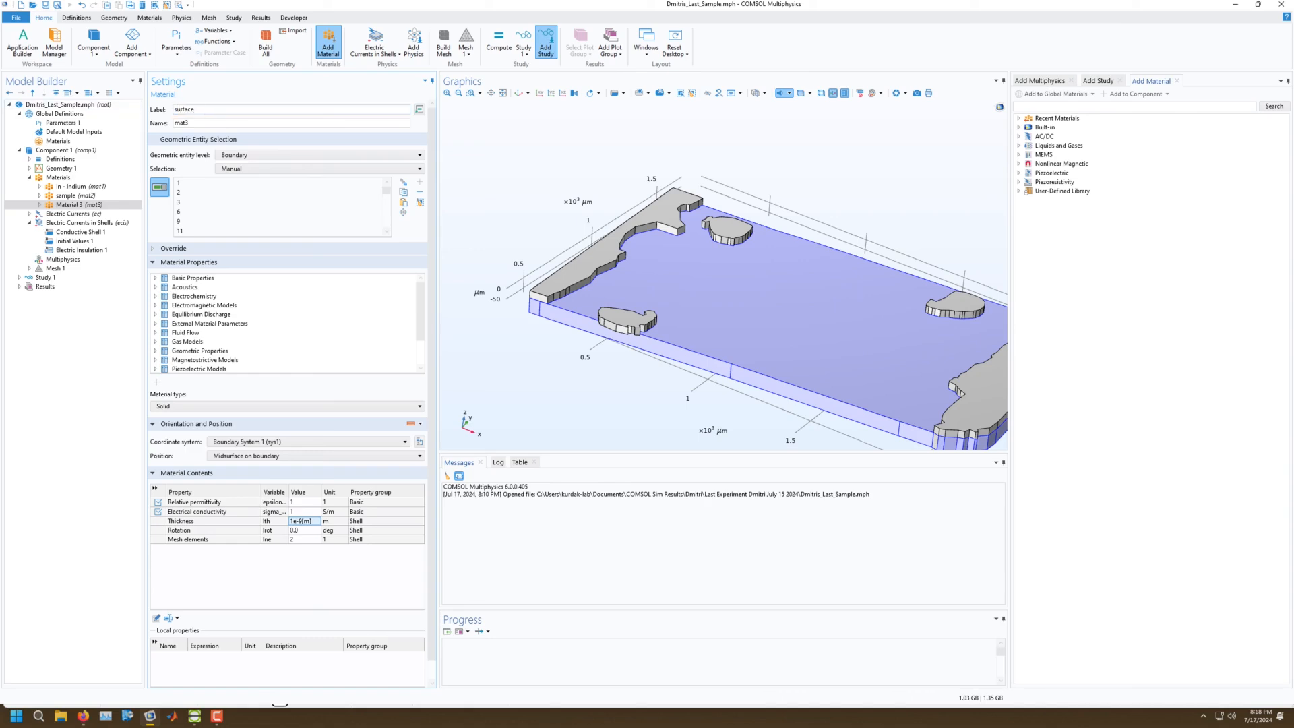
pyautogui.press('Return')
pyautogui.hotkey('ctrl', 's')
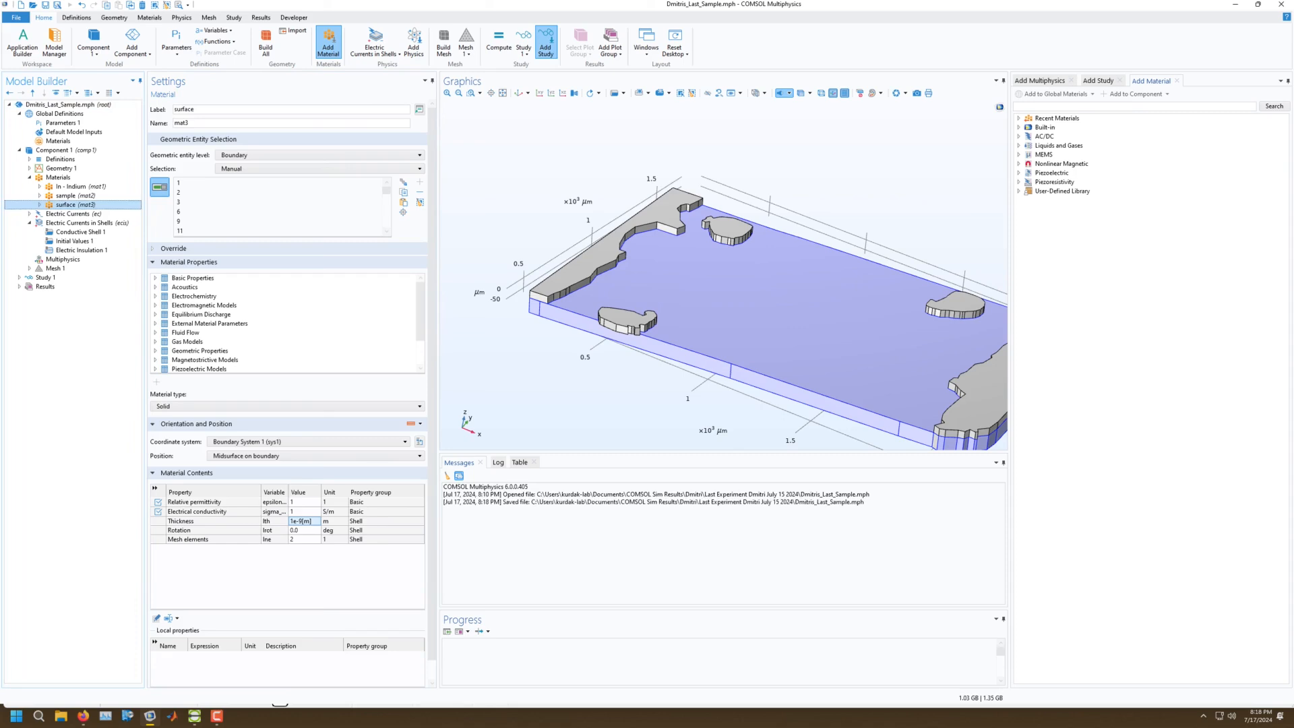
# Review the global parameters in Parameters 1 alongside the surface material's settings and the sample's orientation.
pyautogui.moveTo(768, 290); pyautogui.dragTo(682, 245, button='right')
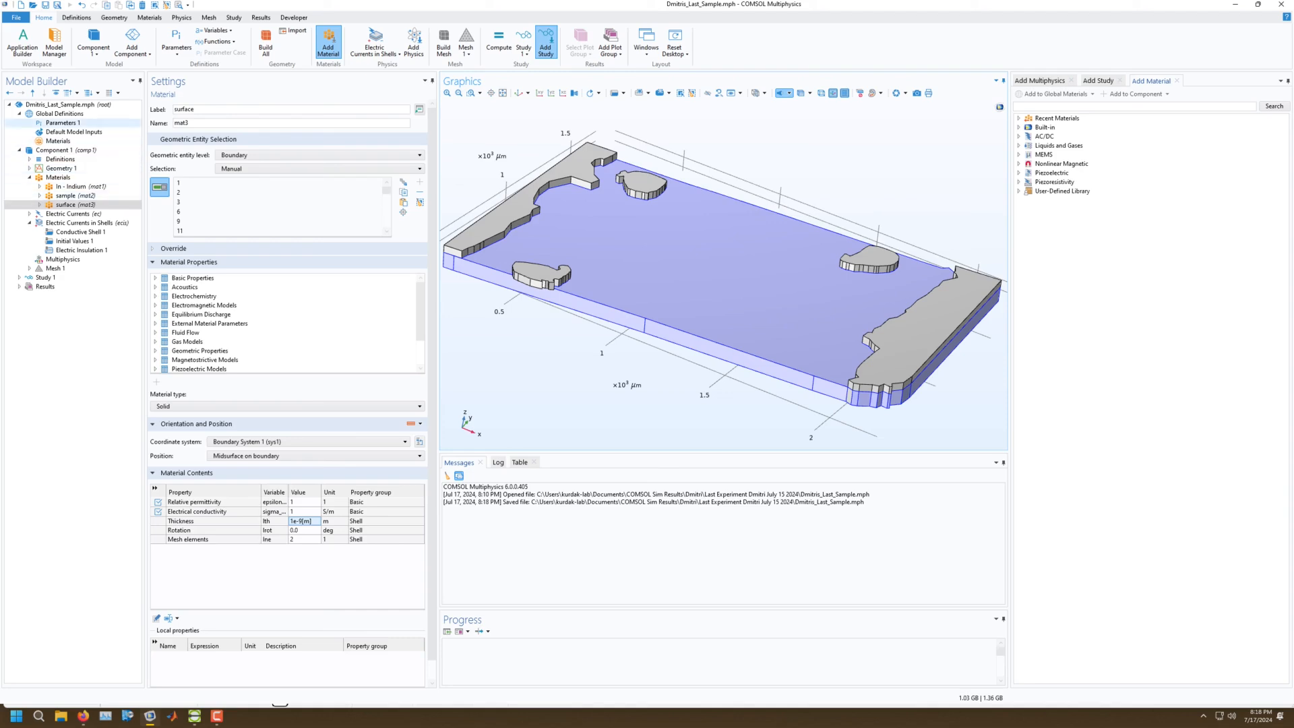
pyautogui.click(62, 123)
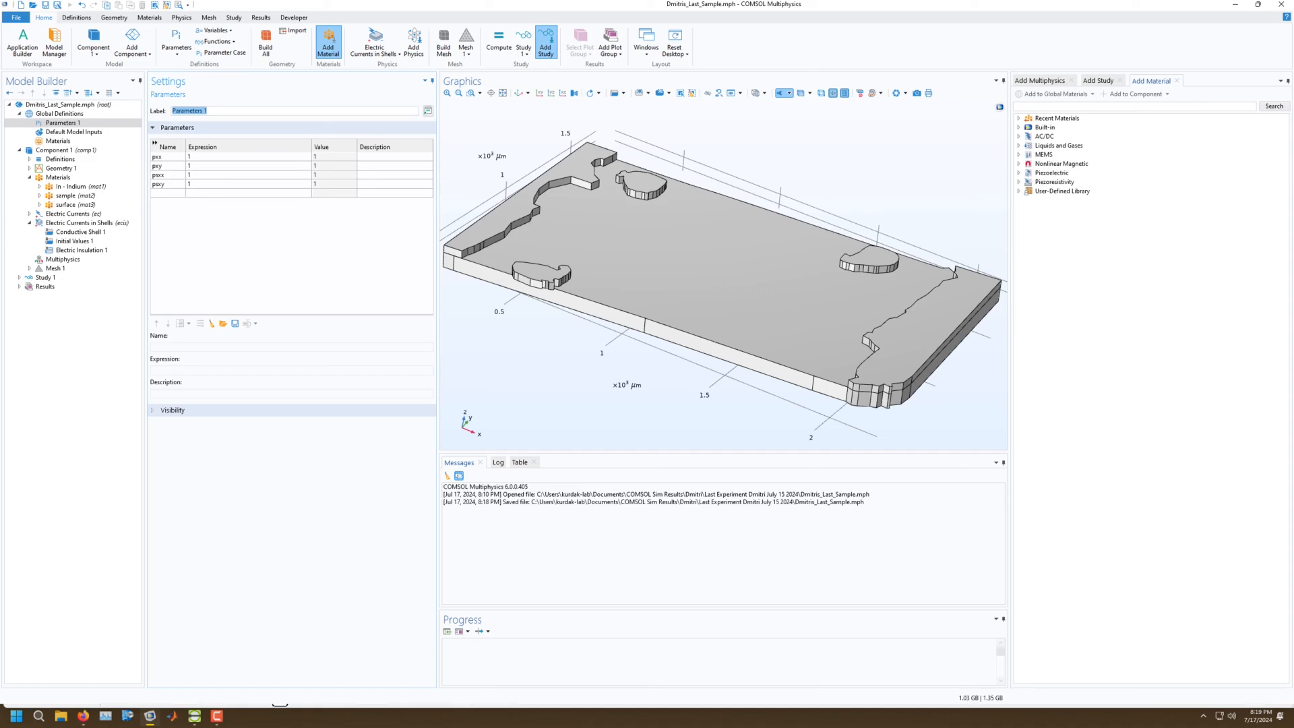
pyautogui.moveTo(727, 290); pyautogui.dragTo(597, 291)
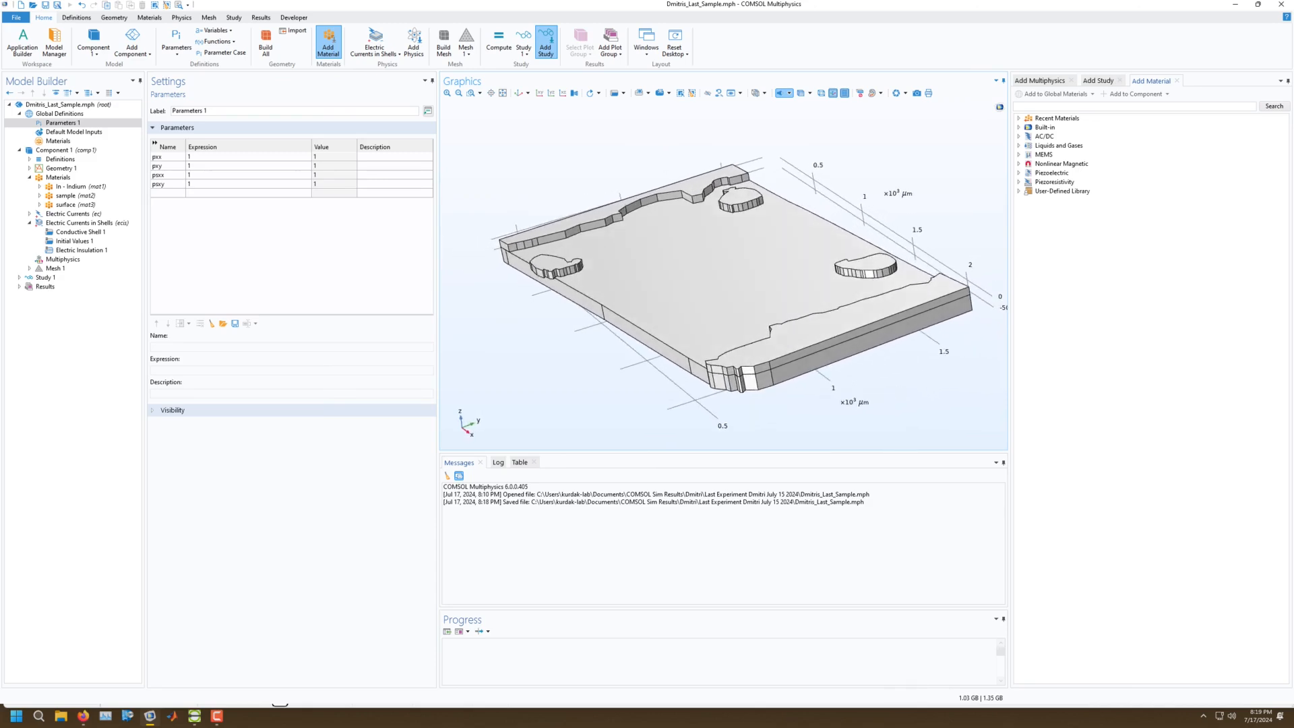
pyautogui.moveTo(597, 291); pyautogui.dragTo(608, 326, button='right')
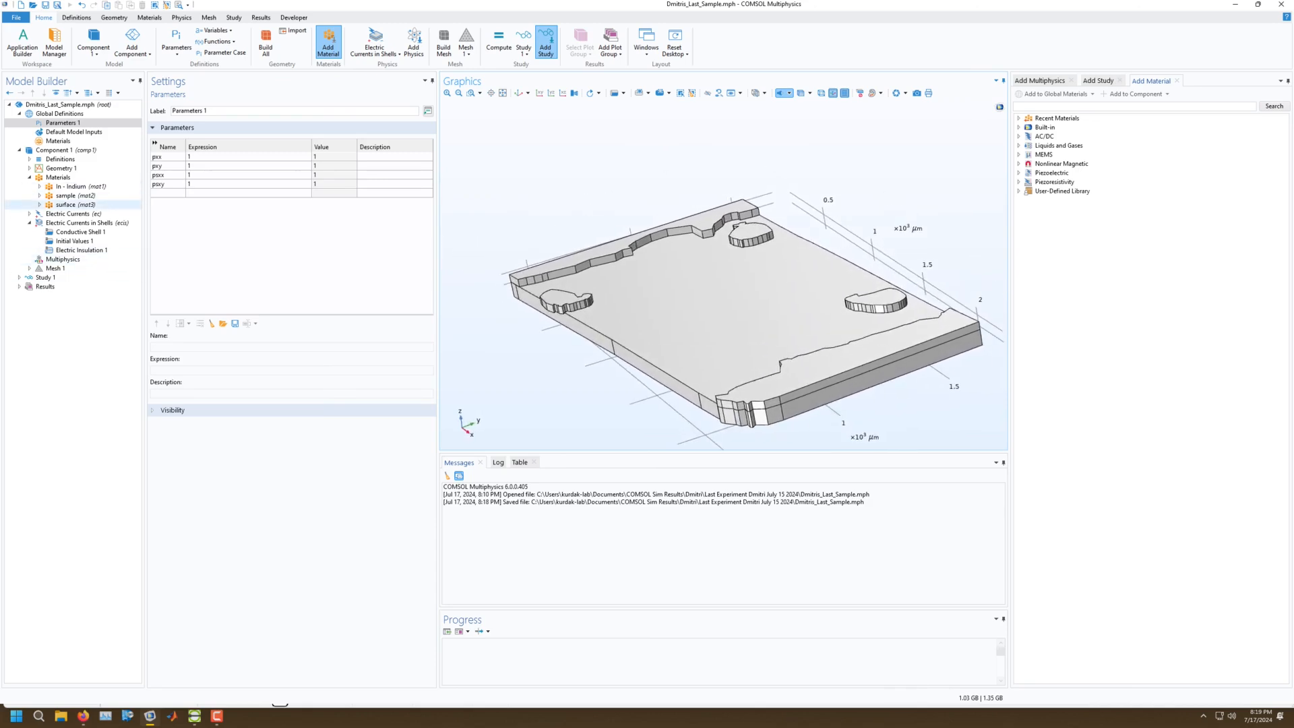
pyautogui.click(66, 204)
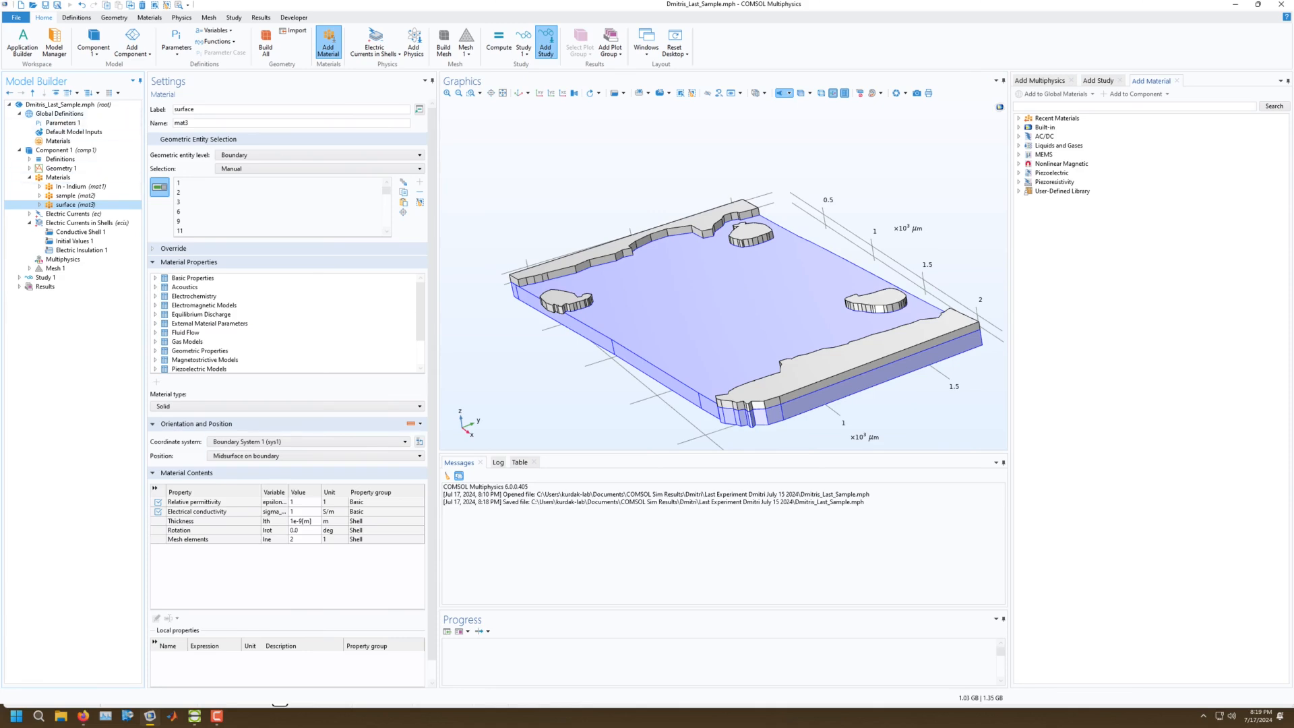
pyautogui.click(60, 122)
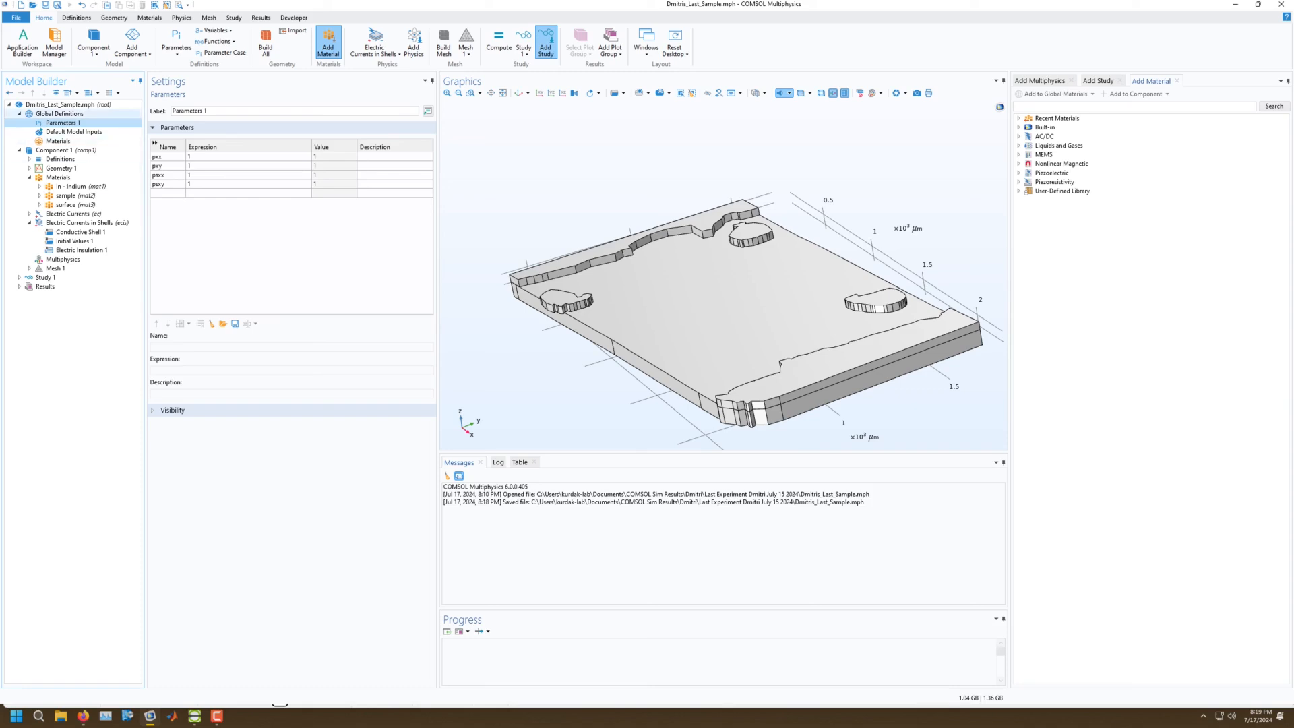
# Add a second global parameters group and label it 3d resistities.
pyautogui.click(59, 113)
pyautogui.rightClick(59, 114)
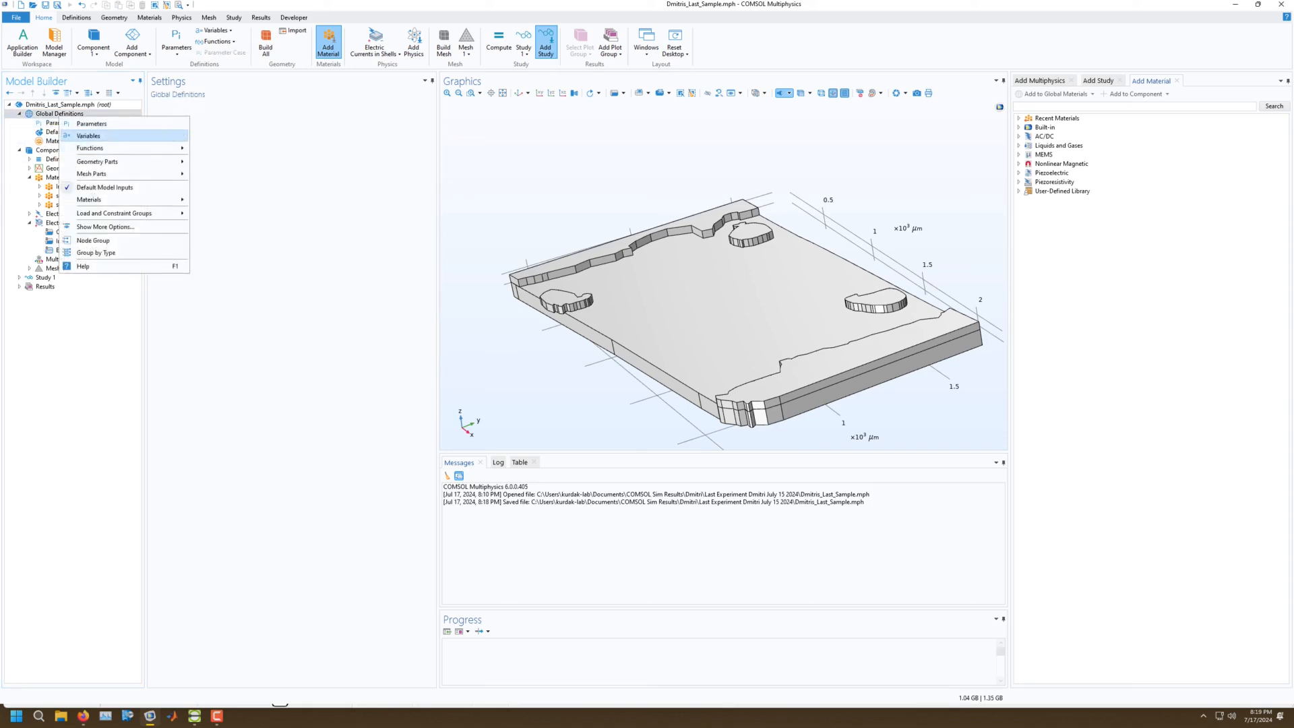
pyautogui.click(91, 123)
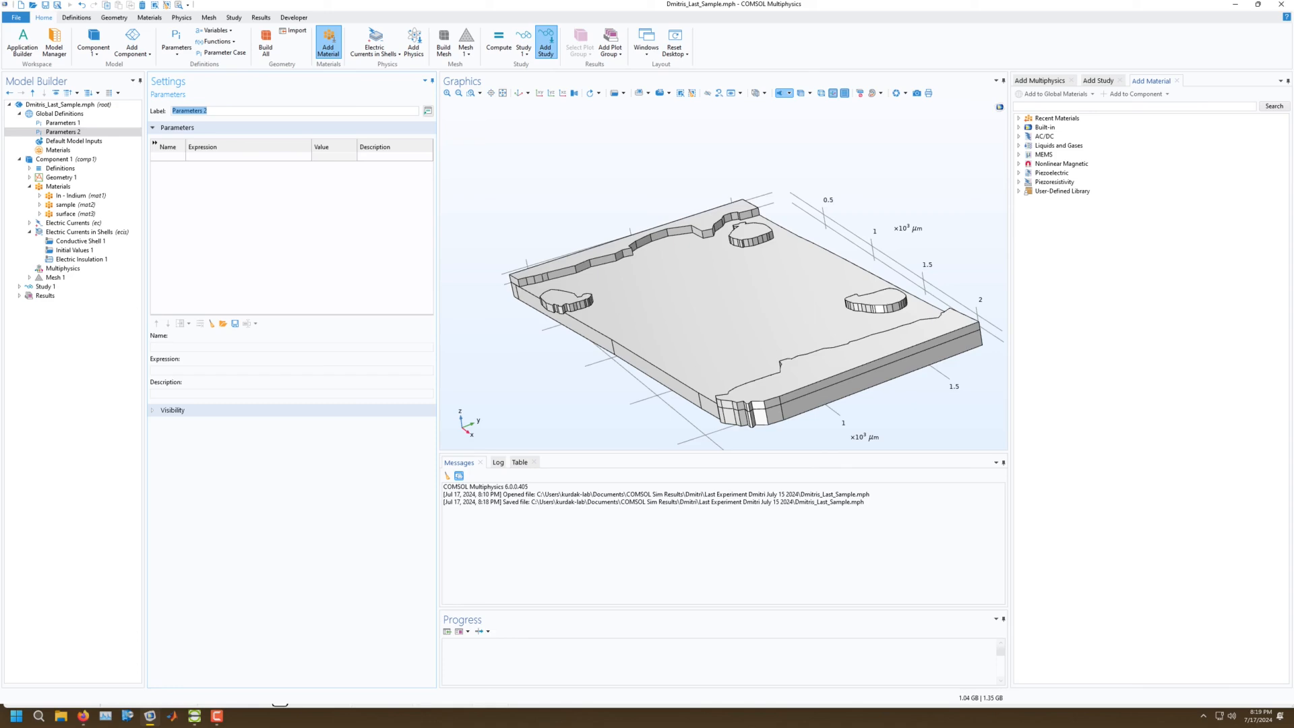
pyautogui.write('3d resistivi')
pyautogui.press('Return')
# Define the parameter psxx3d with the expression psxx*1E-9 in the 3d resistities group.
pyautogui.click(168, 156)
pyautogui.write('ps')
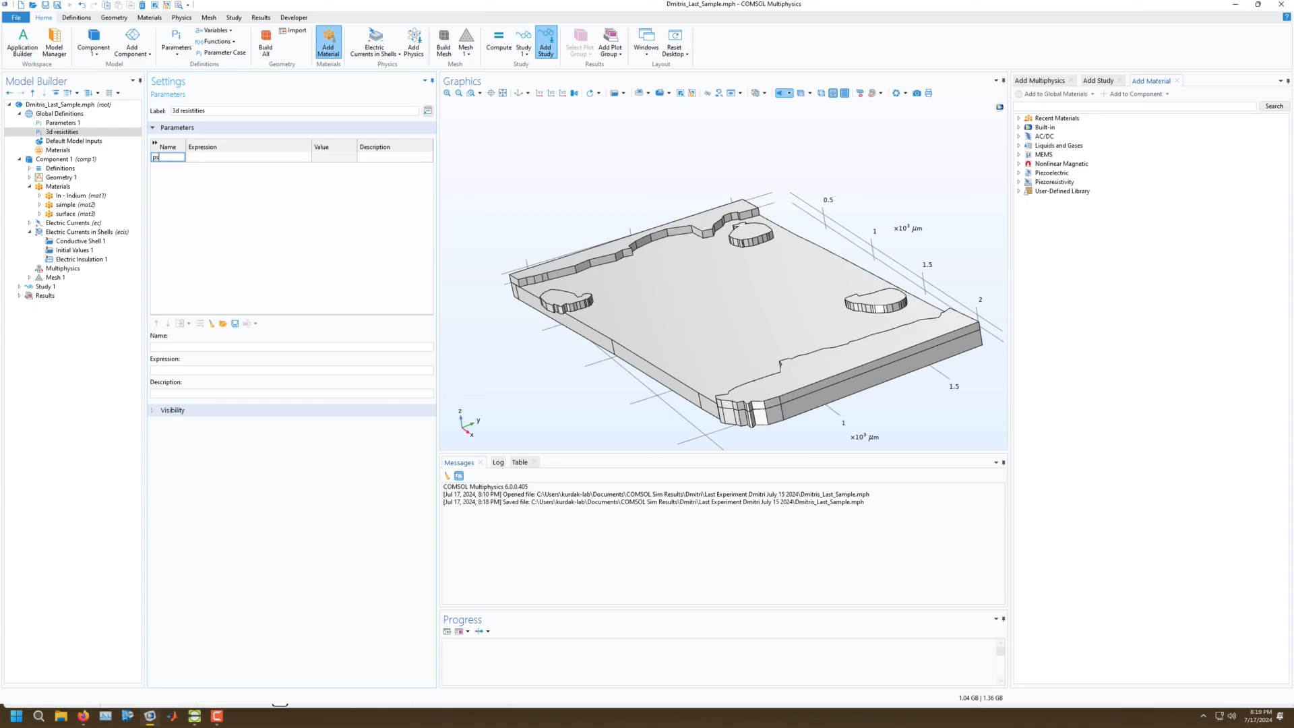
pyautogui.write('xx3d')
pyautogui.press('Tab')
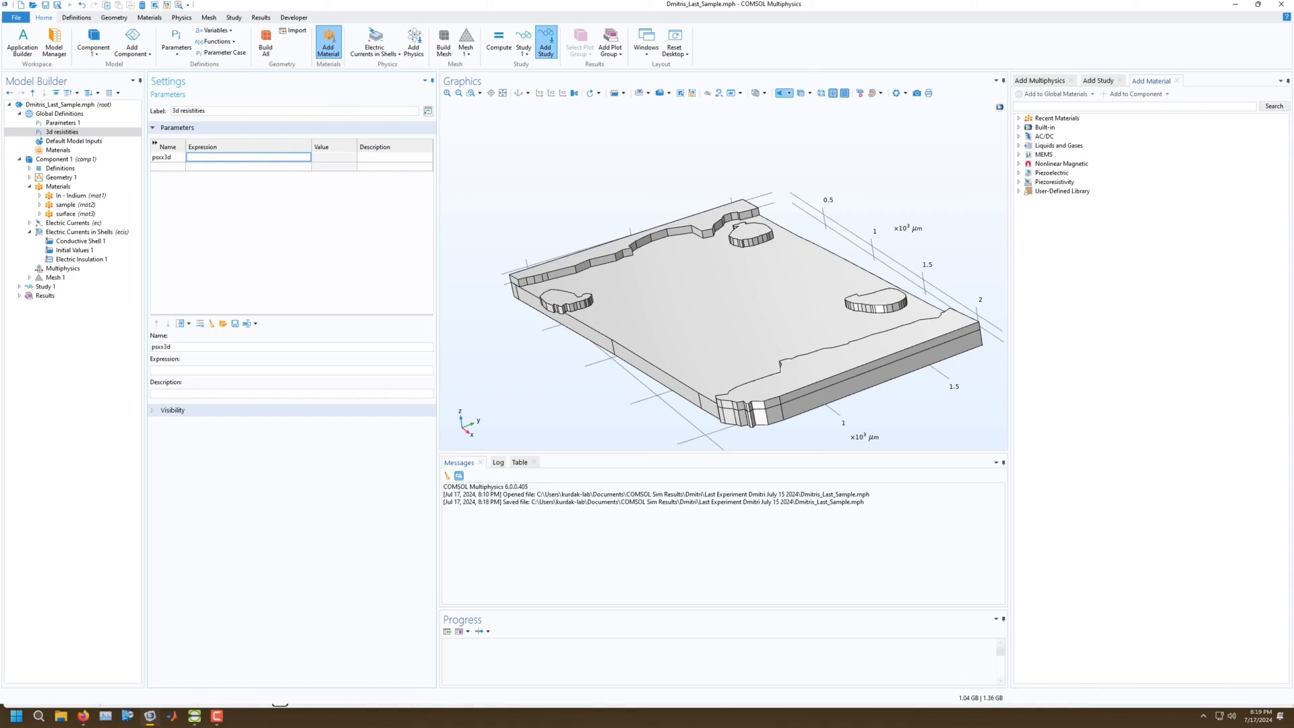
pyautogui.write('p')
pyautogui.press('BackSpace')
pyautogui.write('*')
pyautogui.press('Return')
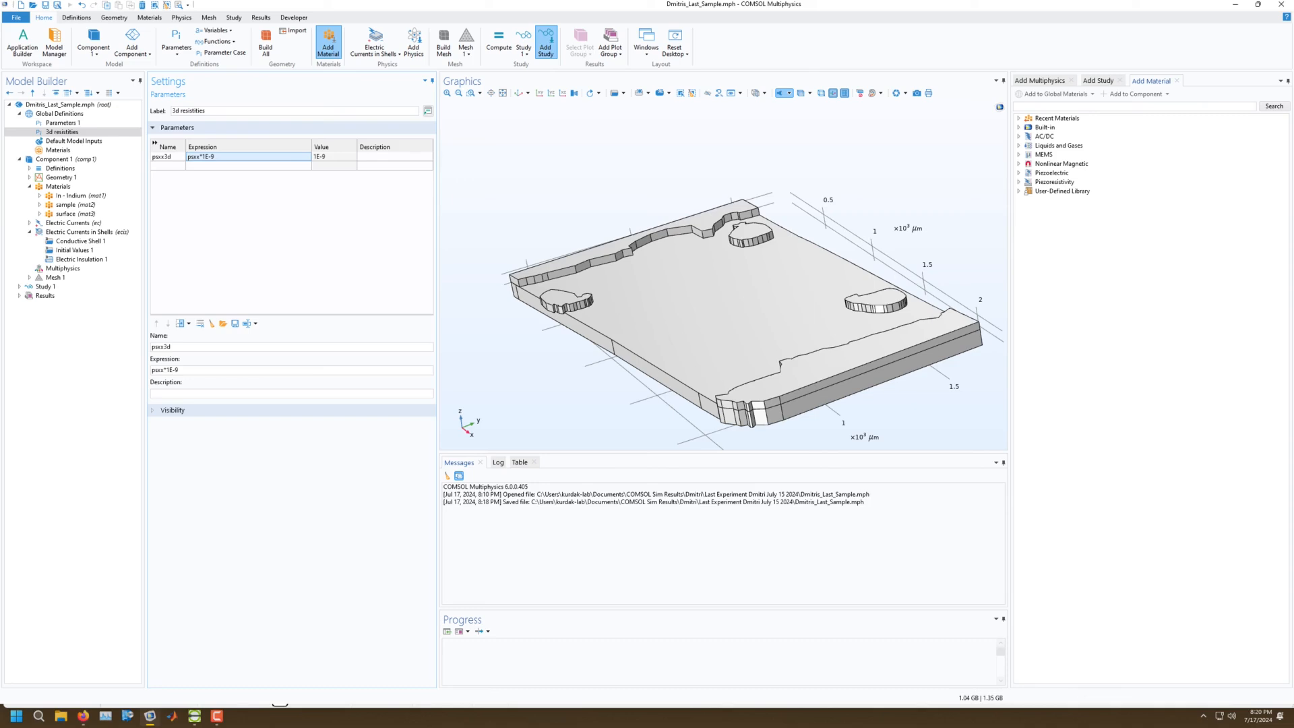
# Define the parameter psxy3d with the expression psxy*1E-9 in the same group.
pyautogui.click(168, 166)
pyautogui.write('psxy3d')
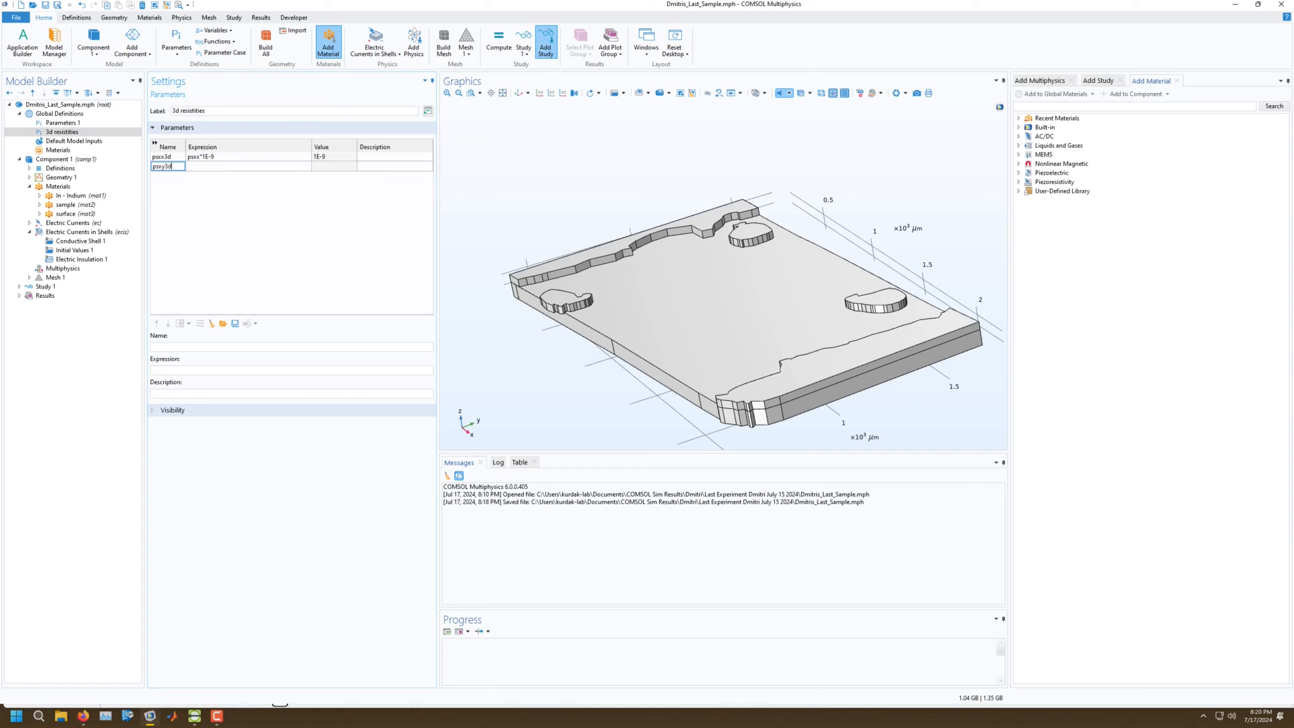
pyautogui.press('Tab')
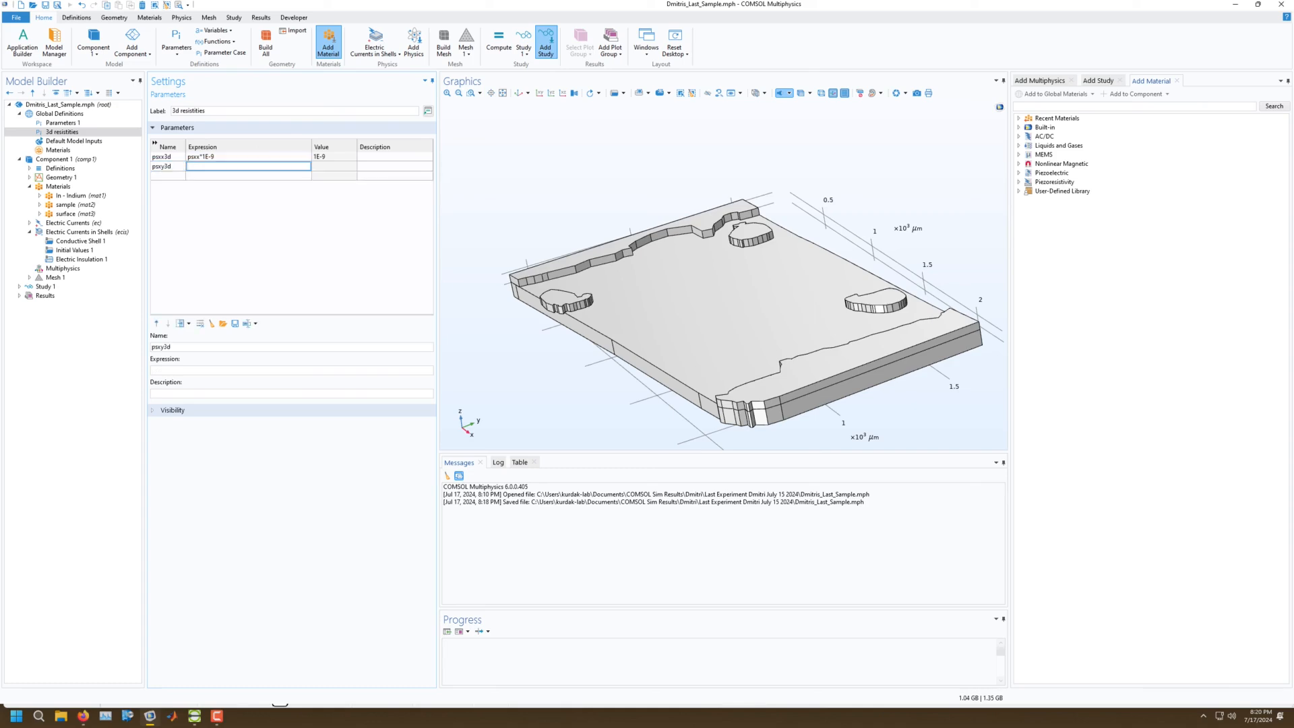
pyautogui.write('psxy*1E-9')
pyautogui.press('Return')
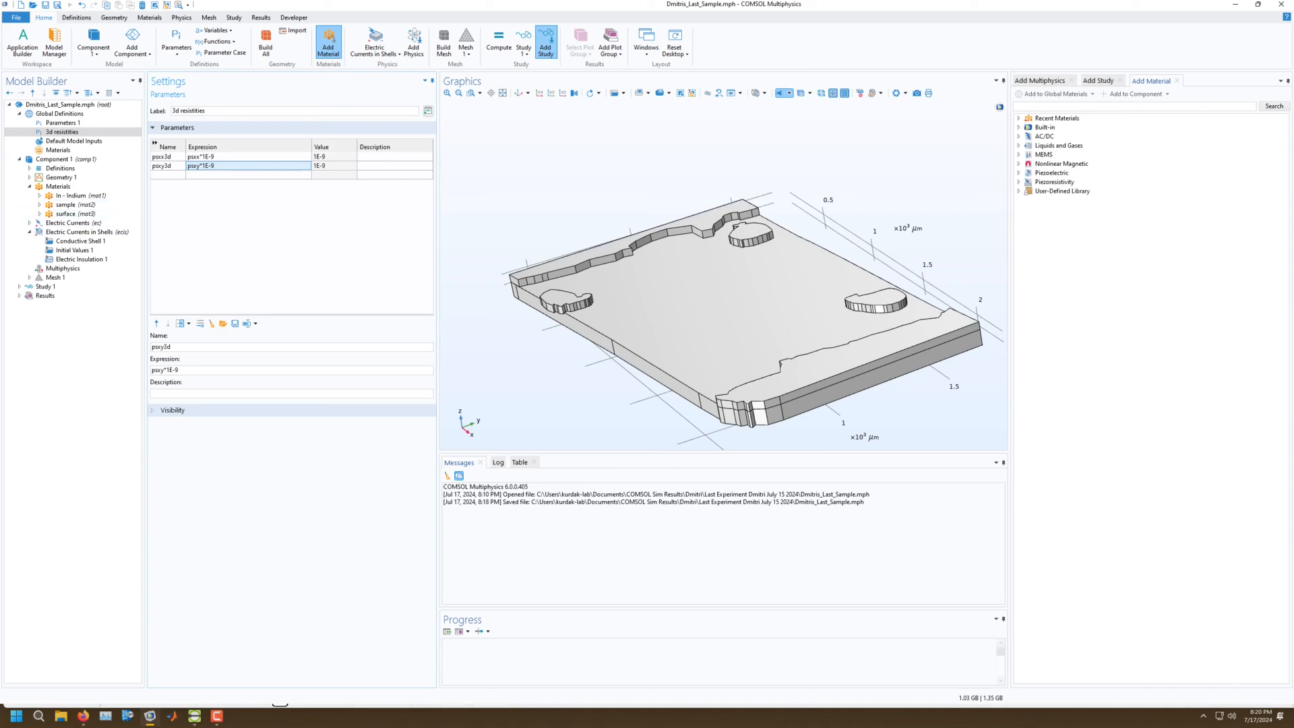
# Copy the parameter name psxx3d and change the surface material's electrical conductivity from isotropic to a Full tensor.
pyautogui.doubleClick(173, 157)
pyautogui.moveTo(174, 157); pyautogui.dragTo(139, 154)
pyautogui.hotkey('ctrl', 'c')
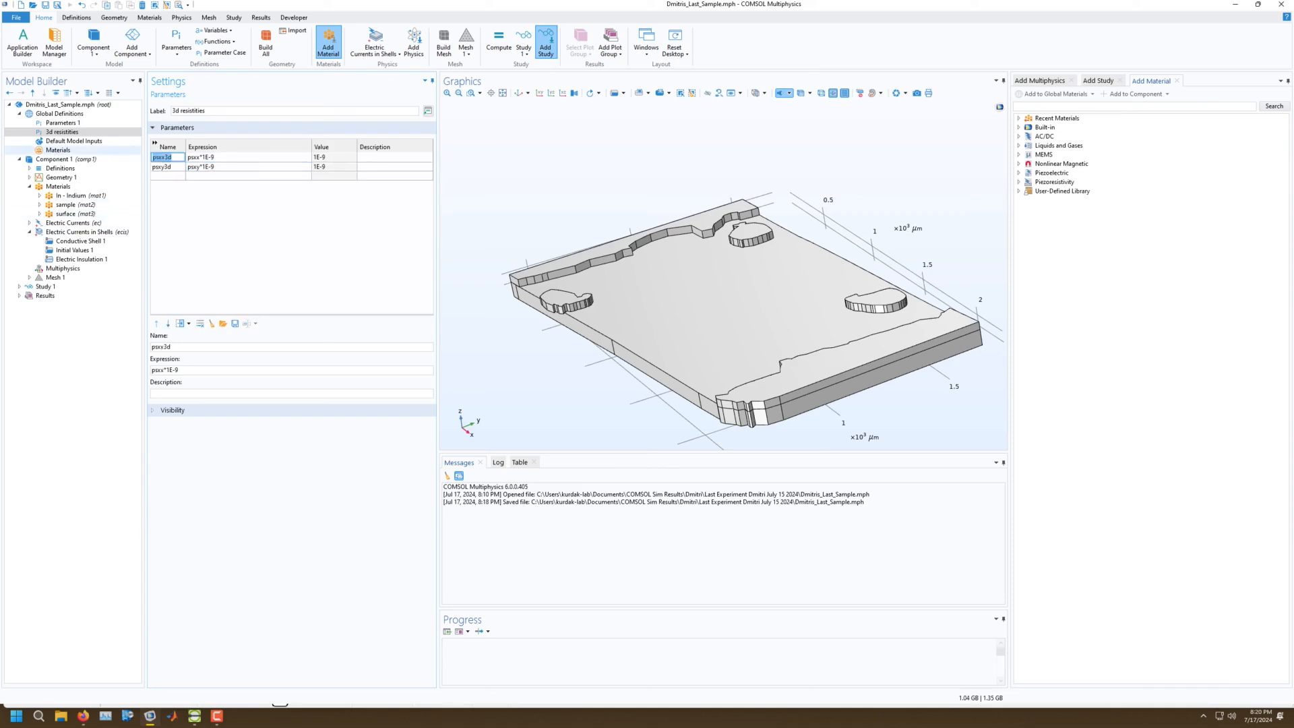
pyautogui.click(66, 214)
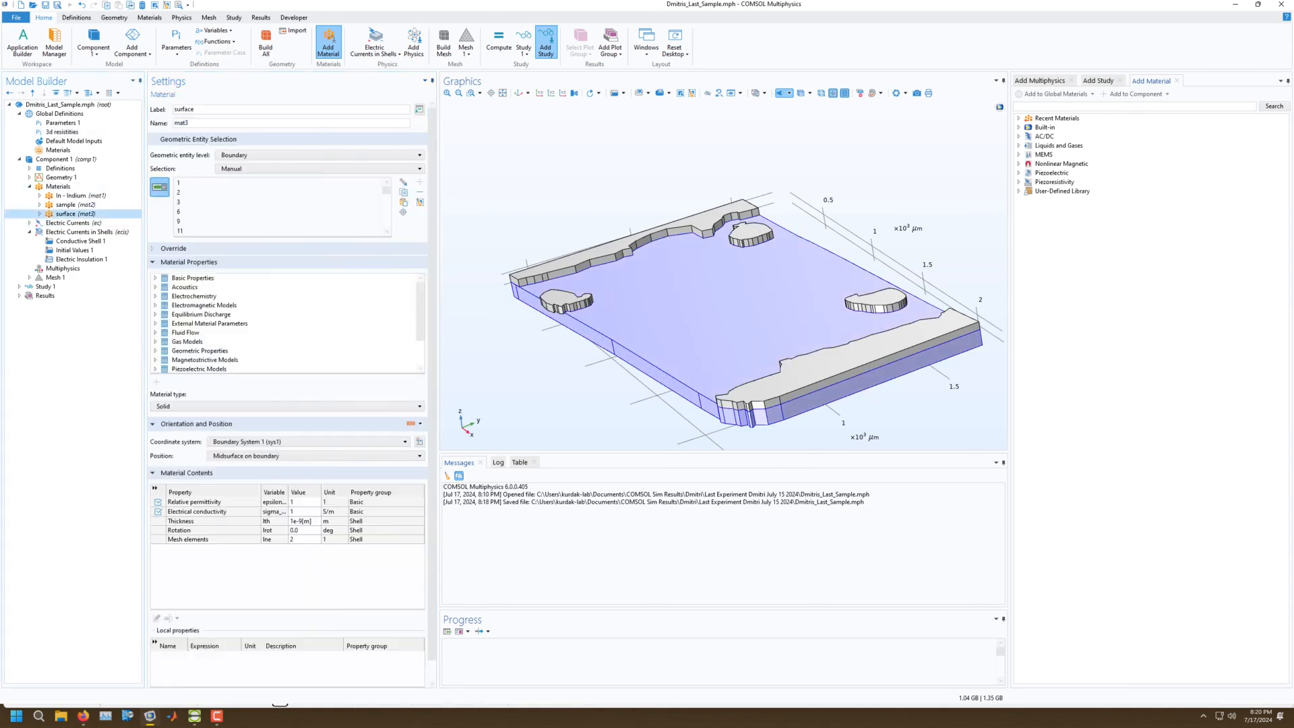
pyautogui.click(304, 511)
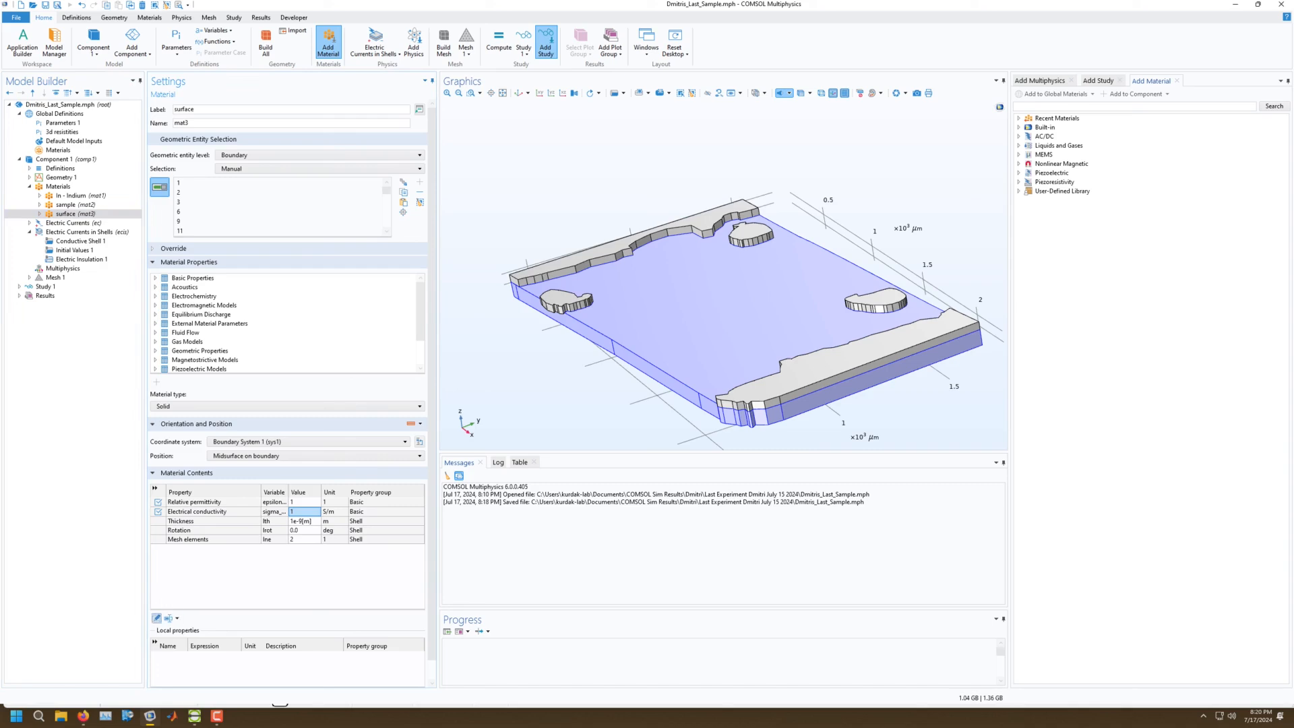
pyautogui.click(156, 618)
pyautogui.click(647, 346)
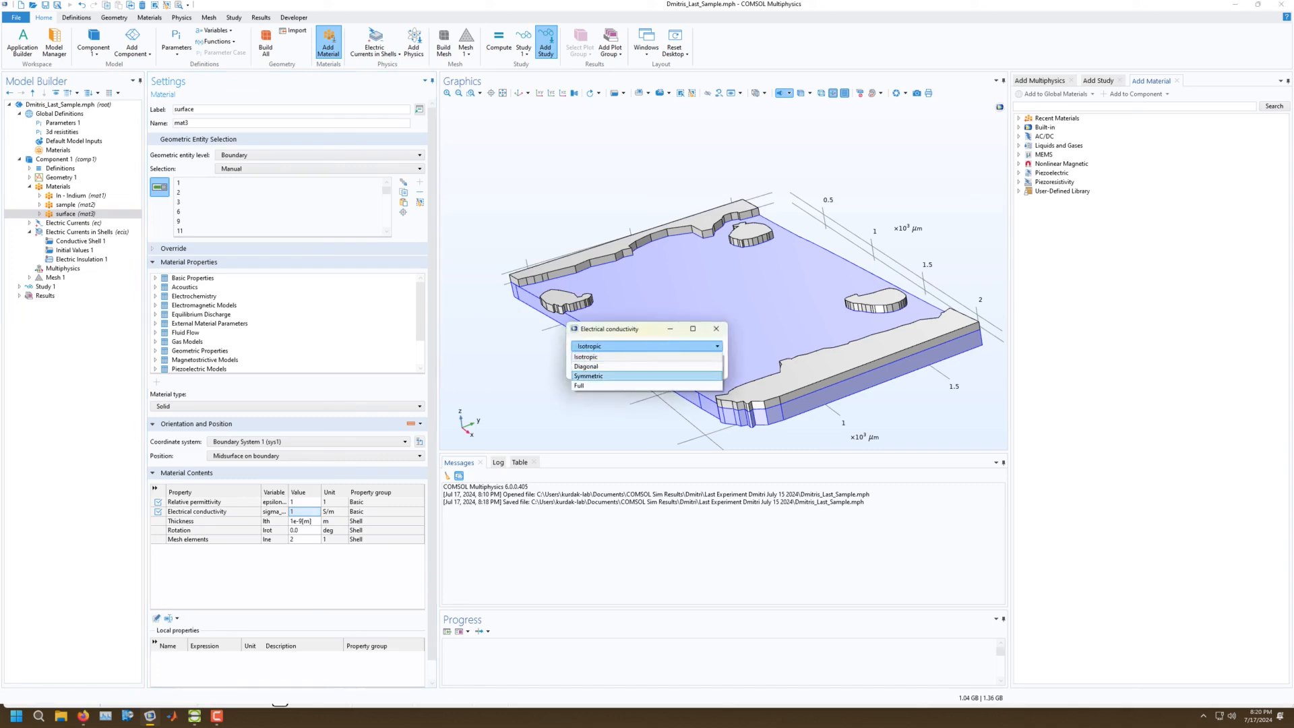
pyautogui.click(593, 382)
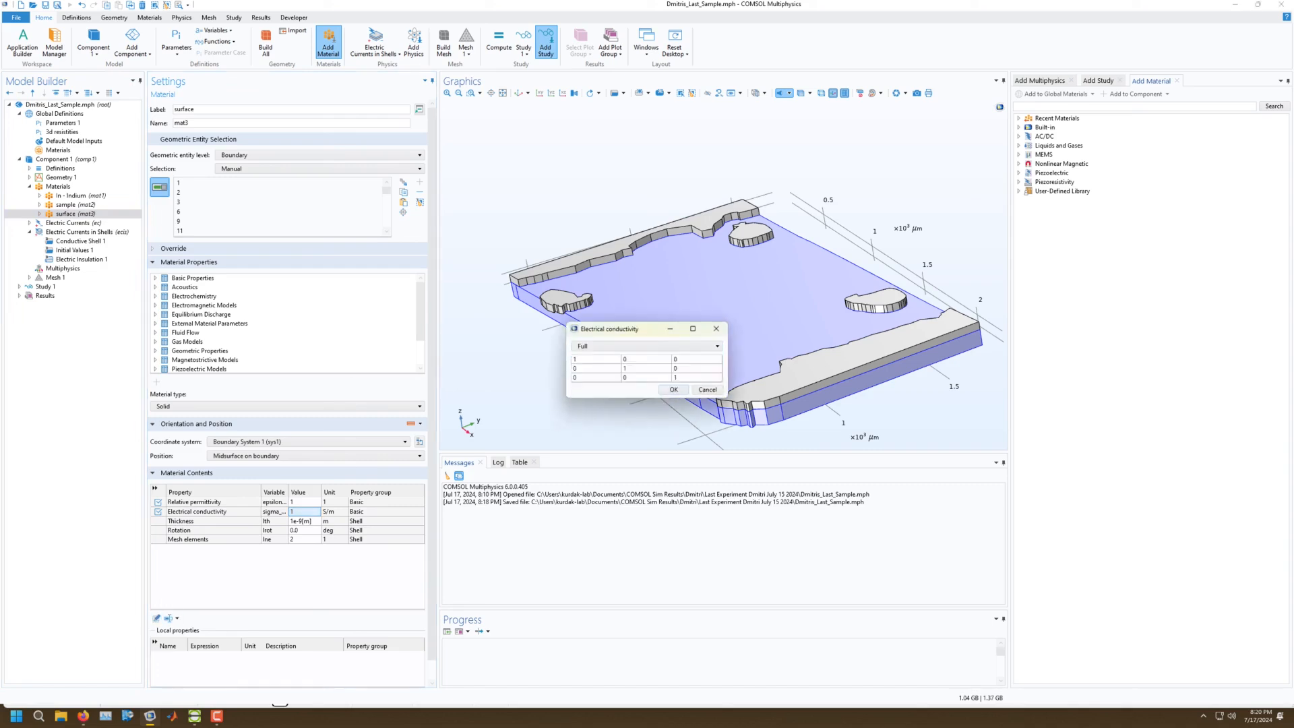
# Enlarge the tensor editor and set the surface conductivity's xx component to psxx3d/(psxx3d^2+psxy3d^2).
pyautogui.moveTo(726, 397); pyautogui.dragTo(1099, 515)
pyautogui.click(658, 360)
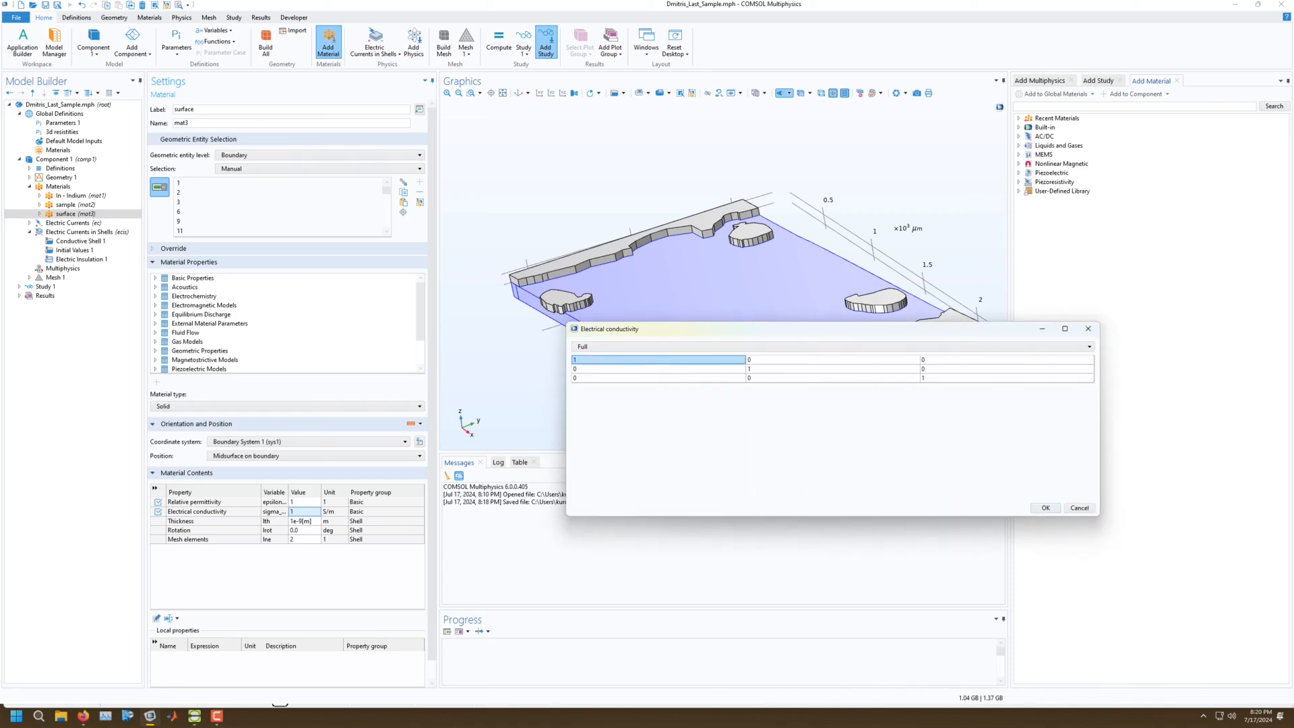
pyautogui.hotkey('ctrl', 'v')
pyautogui.click(658, 360)
pyautogui.hotkey('ctrl', 'c')
pyautogui.click(594, 359)
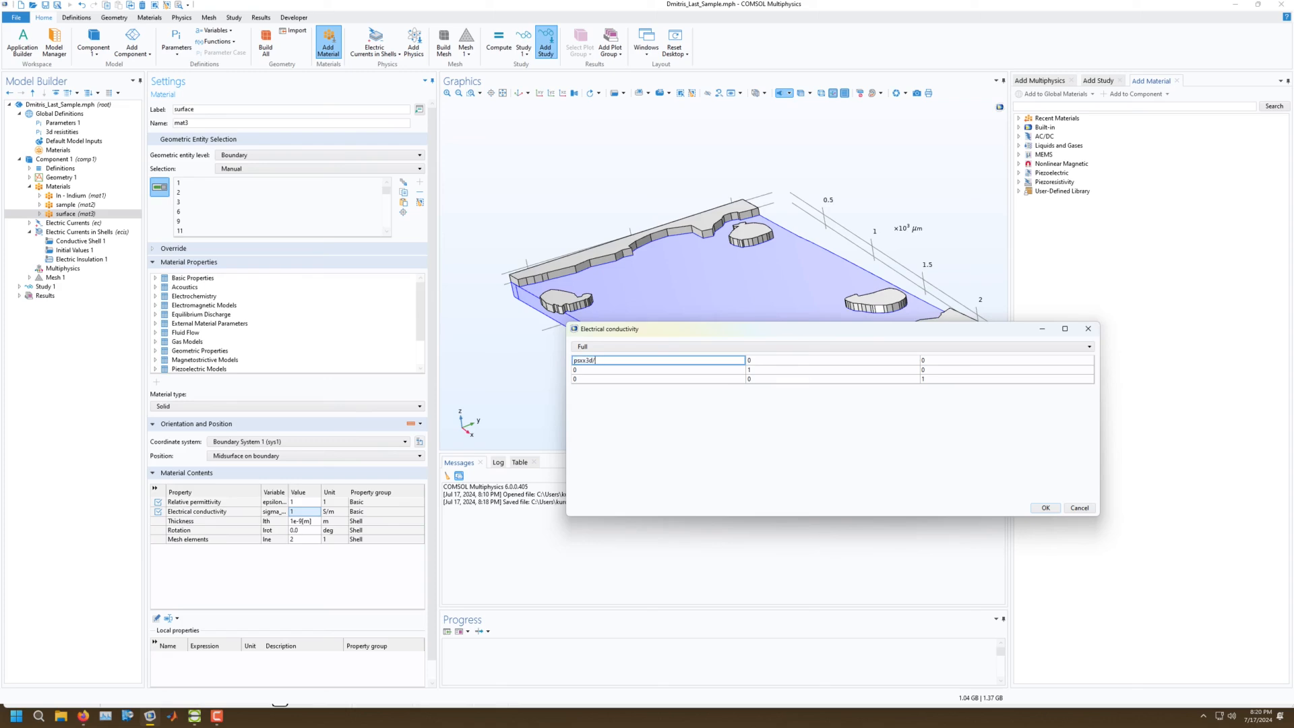
pyautogui.write('/(')
pyautogui.hotkey('ctrl', 'v')
pyautogui.write('^2+')
pyautogui.hotkey('ctrl', 'v')
pyautogui.click(638, 360)
pyautogui.press('BackSpace')
pyautogui.write('y')
# Copy the xx expression into the yy, yx and xy components of the surface conductivity tensor.
pyautogui.hotkey('ctrl', 'a')
pyautogui.hotkey('ctrl', 'c')
pyautogui.click(833, 369)
pyautogui.hotkey('ctrl', 'v')
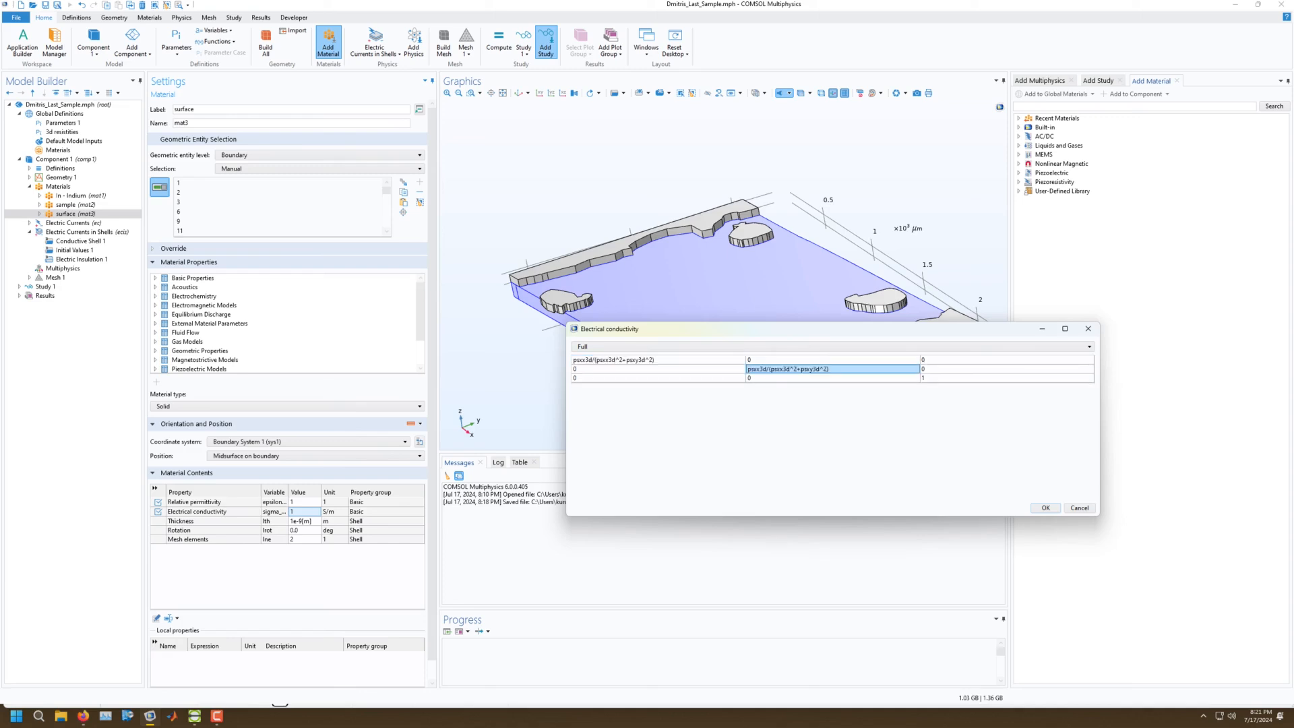
pyautogui.click(658, 369)
pyautogui.hotkey('ctrl', 'v')
pyautogui.click(833, 360)
pyautogui.hotkey('ctrl', 'v')
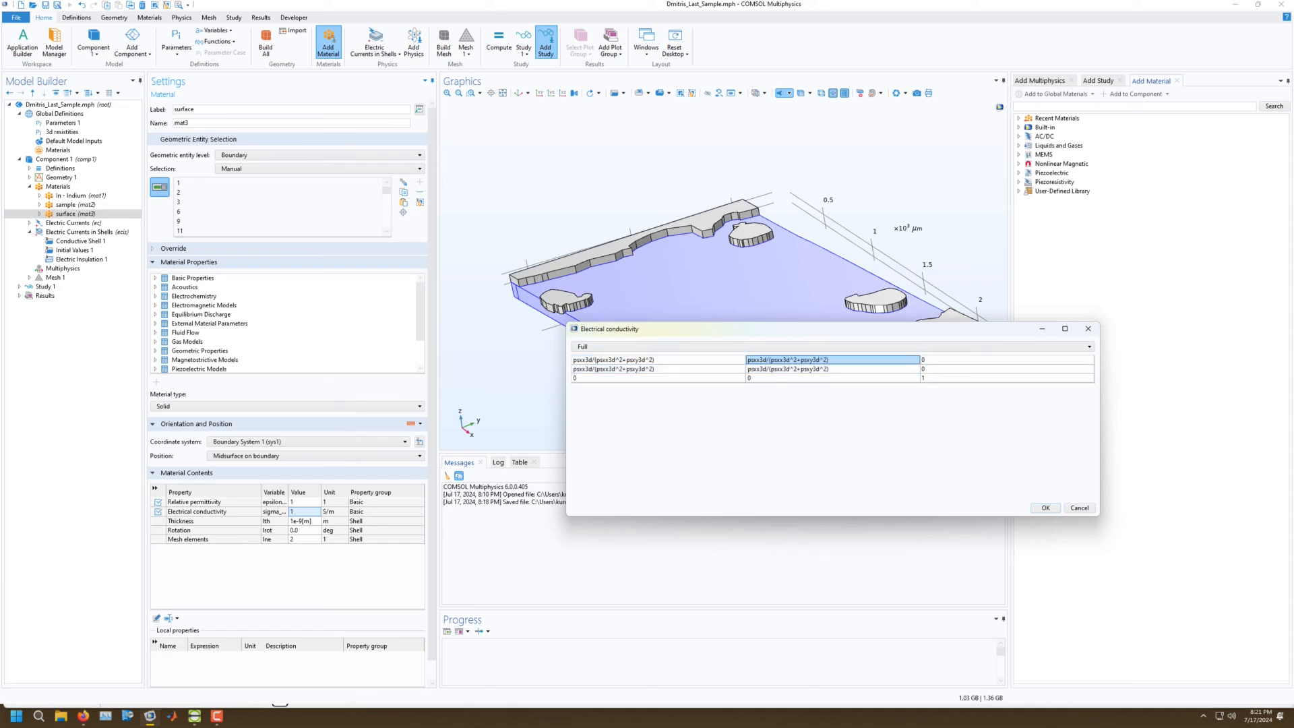
# Change the xy component to -psxy3d/(psxx3d^2+psxy3d^2) and the yx component to psxy3d/(psxx3d^2+psxy3d^2).
pyautogui.doubleClick(758, 360)
pyautogui.click(748, 360)
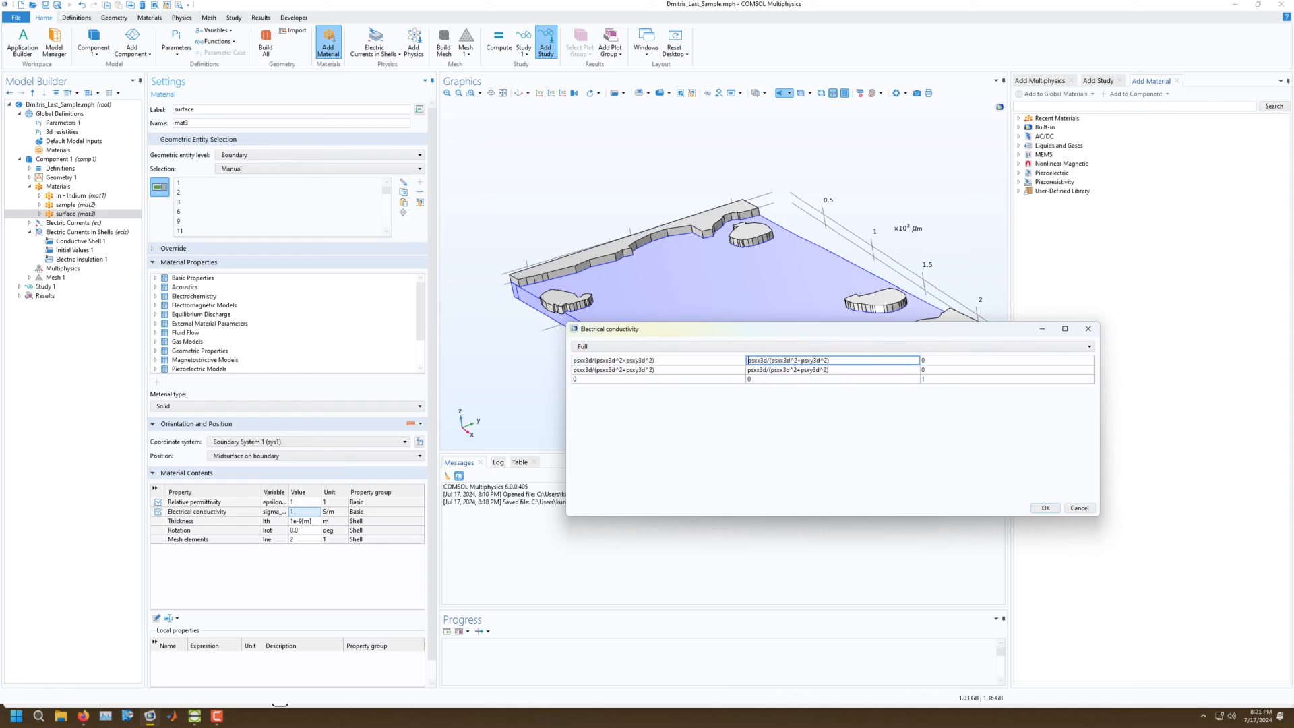
pyautogui.write('-')
pyautogui.press('BackSpace')
pyautogui.write('y')
pyautogui.click(586, 369)
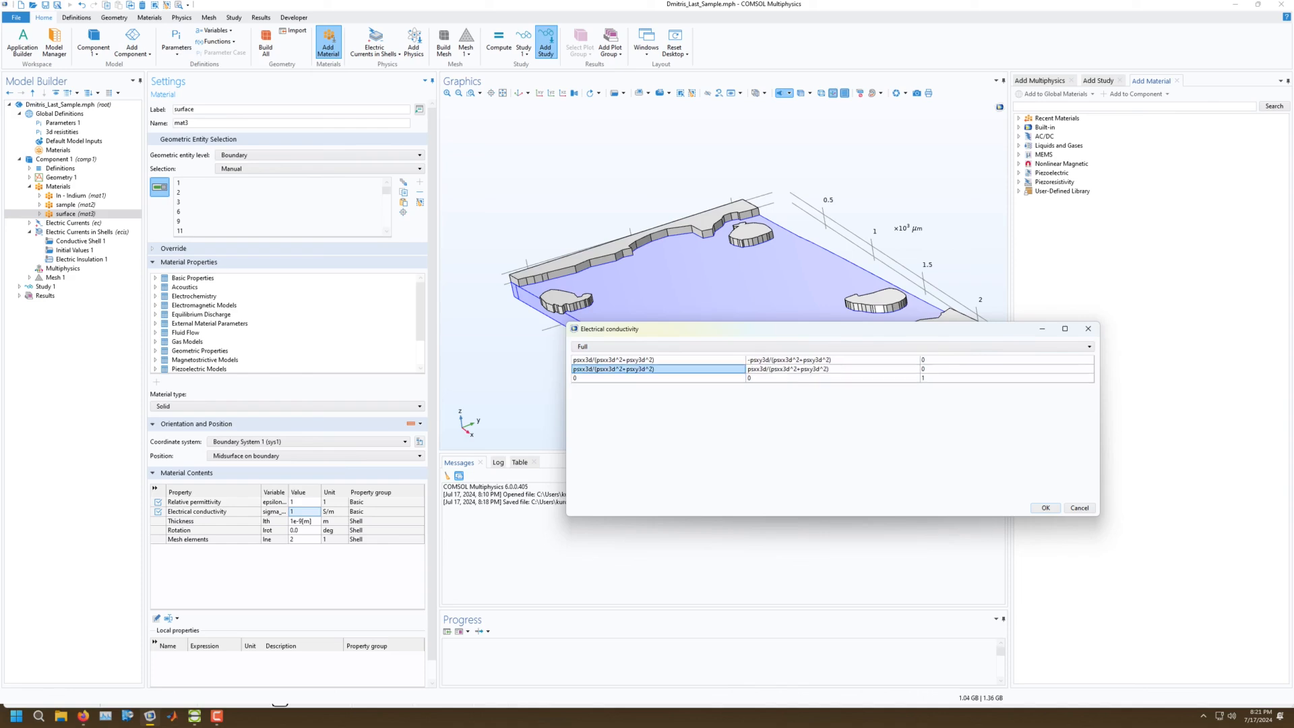
pyautogui.press('BackSpace')
pyautogui.write('y')
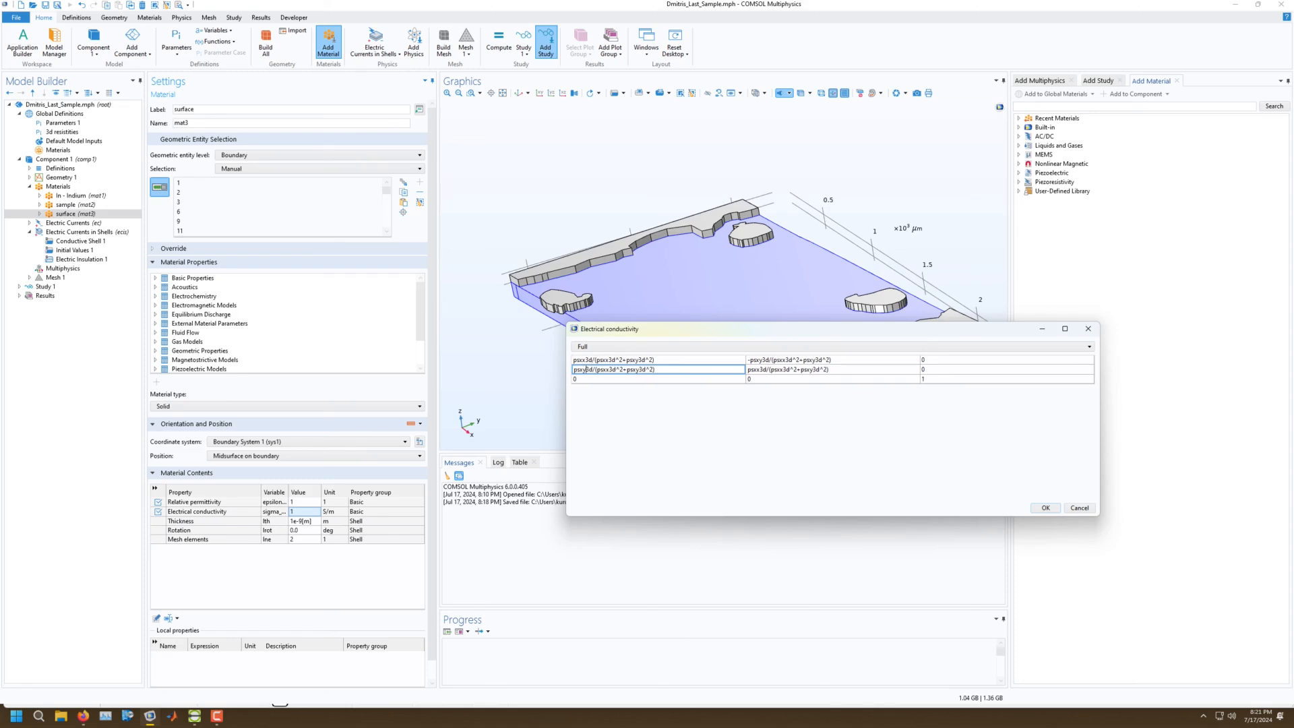
# Set the tensor's zz component to 1/psxx3d, accept the surface conductivity tensor and save the model.
pyautogui.click(780, 369)
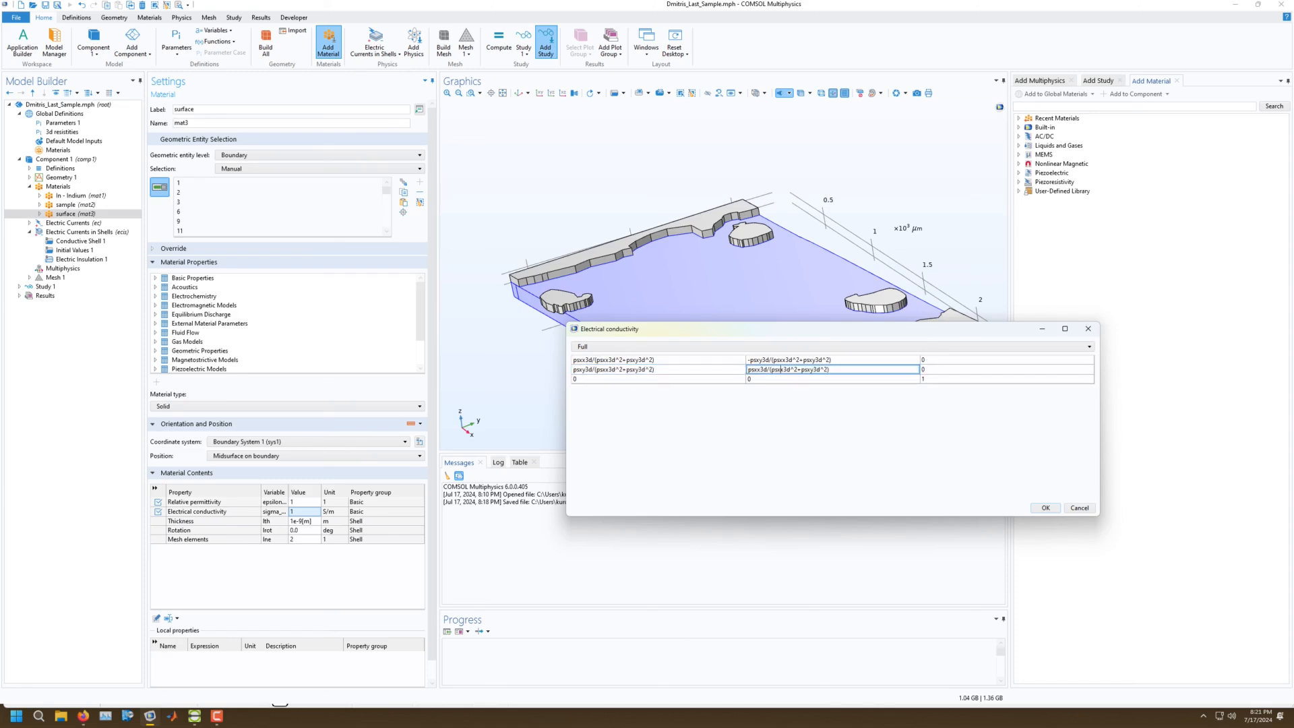
pyautogui.moveTo(791, 369); pyautogui.dragTo(775, 369)
pyautogui.click(933, 379)
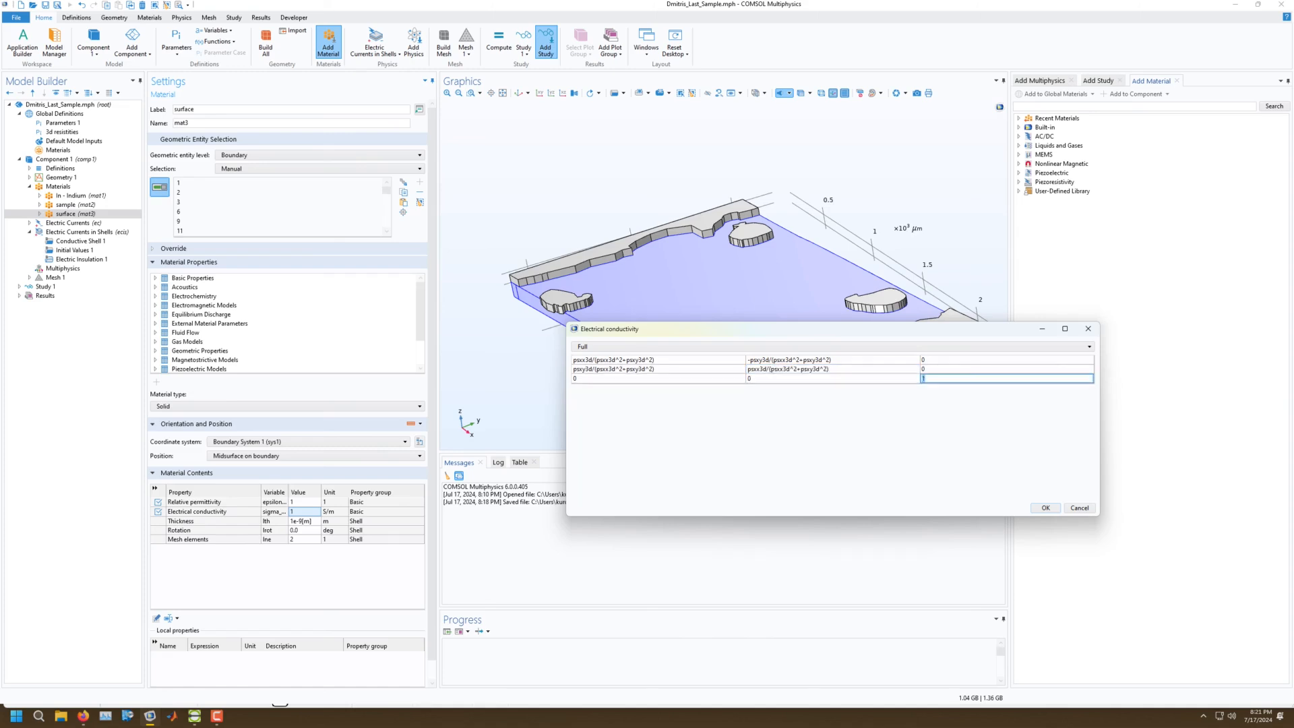
pyautogui.write('1/psxx3d')
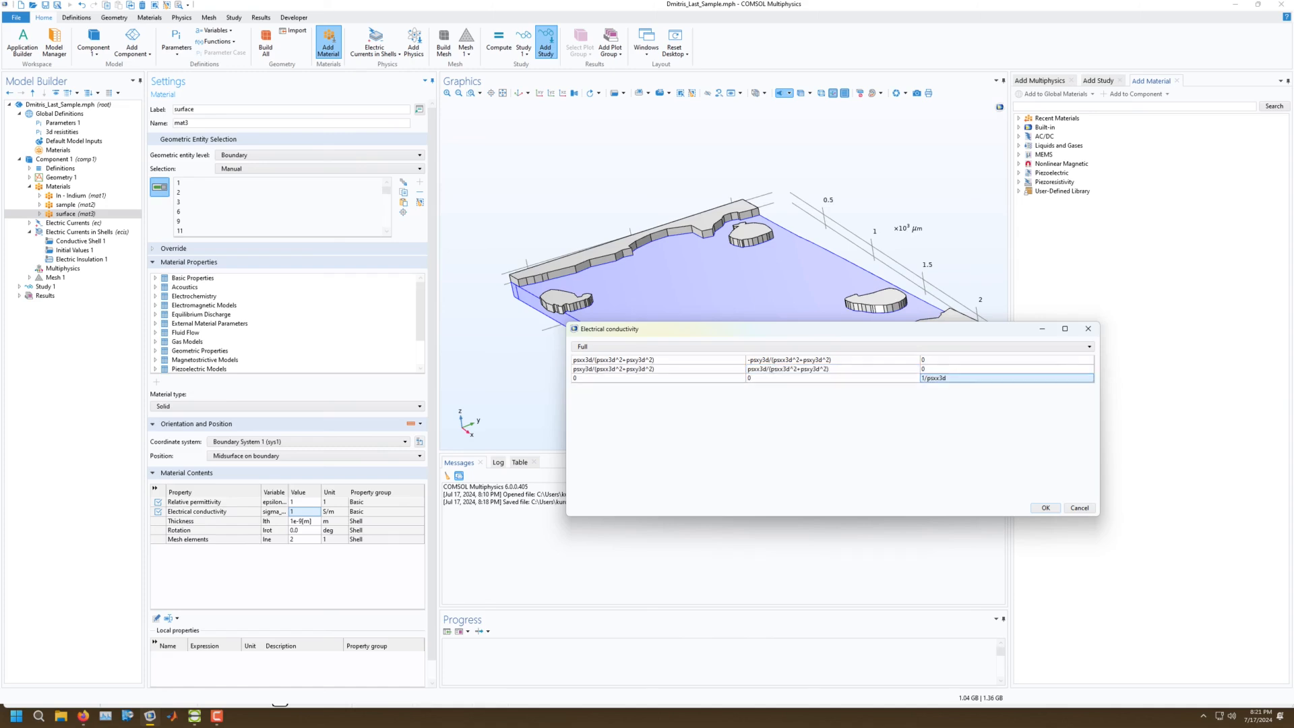
pyautogui.click(1045, 508)
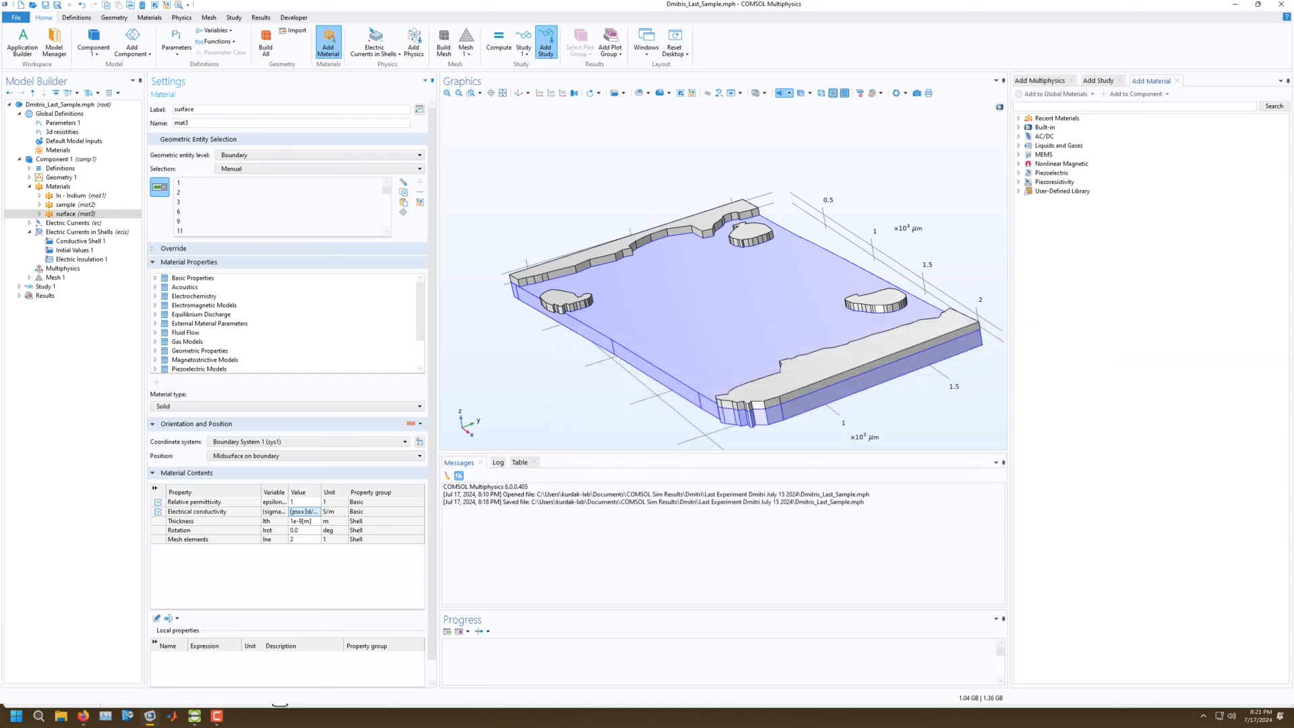
pyautogui.hotkey('ctrl', 's')
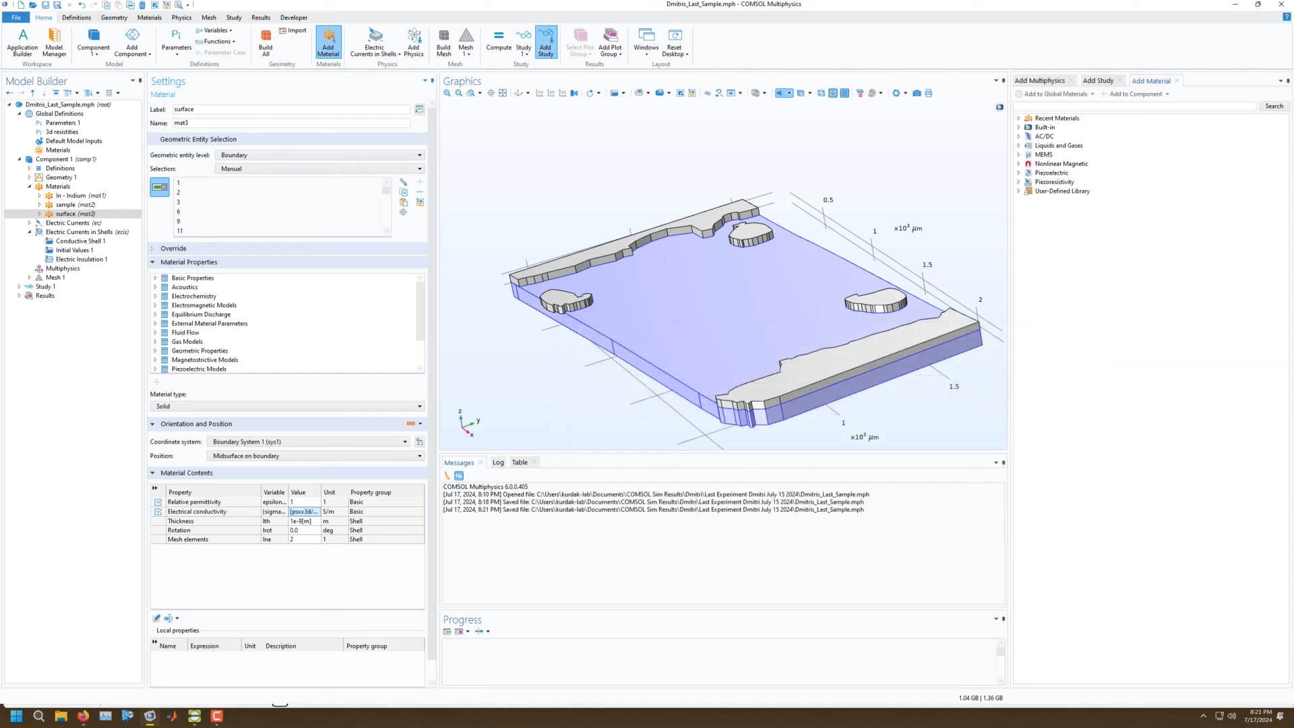
# Set the Electric Currents in Shells interface to the Layered shell type and restrict it to layered boundaries.
pyautogui.moveTo(701, 316)
pyautogui.mouseDown()
pyautogui.moveTo(735, 310)
pyautogui.moveTo(717, 314)
pyautogui.mouseUp()
pyautogui.moveTo(717, 313); pyautogui.dragTo(693, 290, button='right')
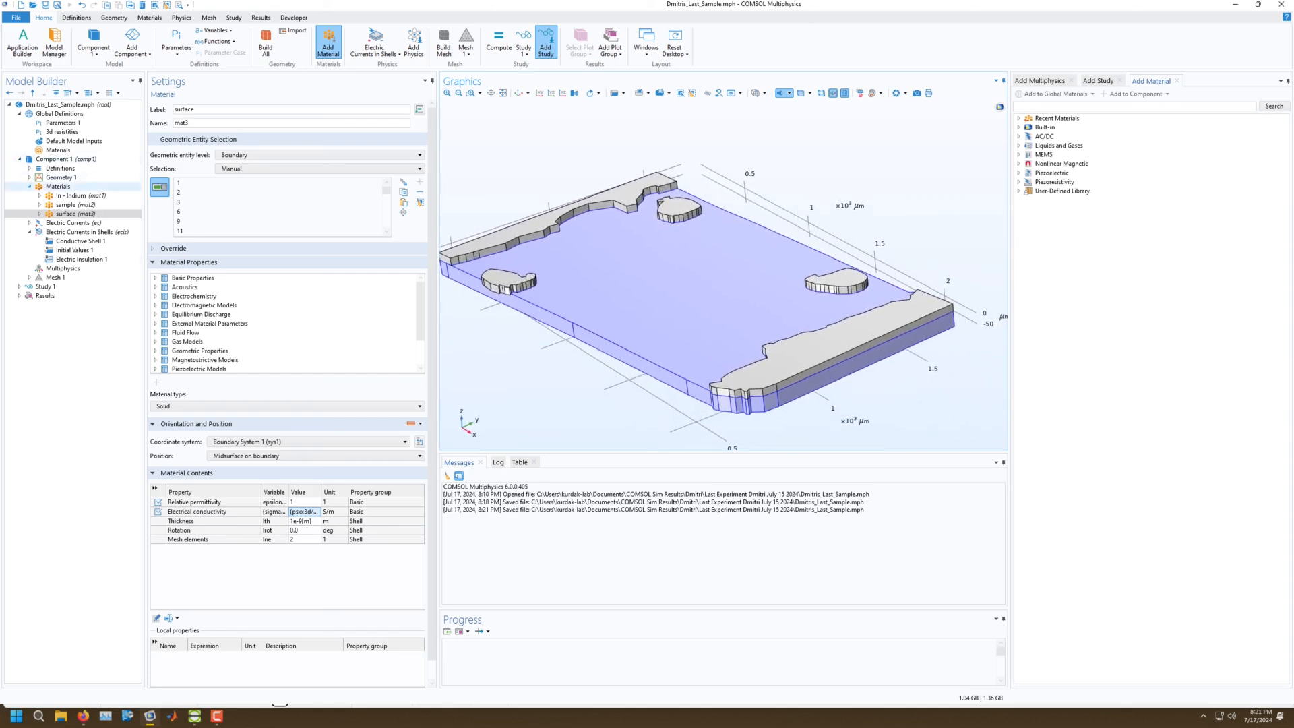
pyautogui.click(30, 187)
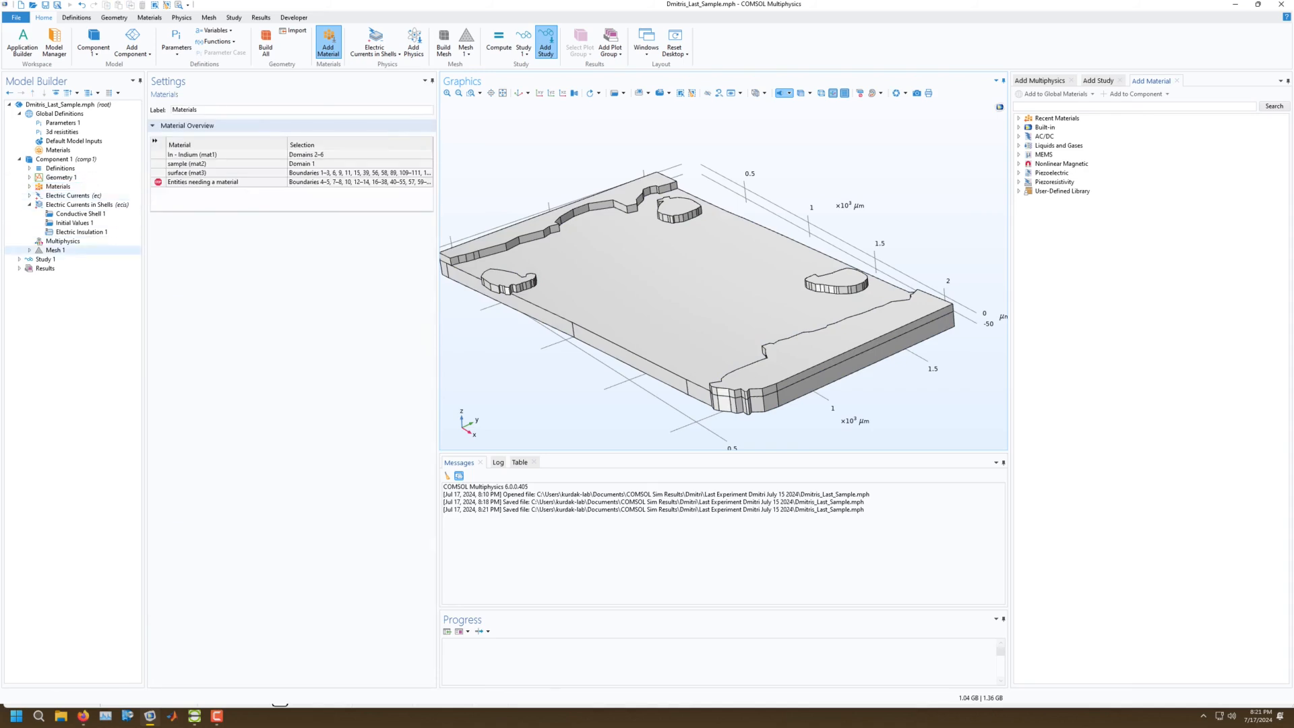
pyautogui.click(74, 204)
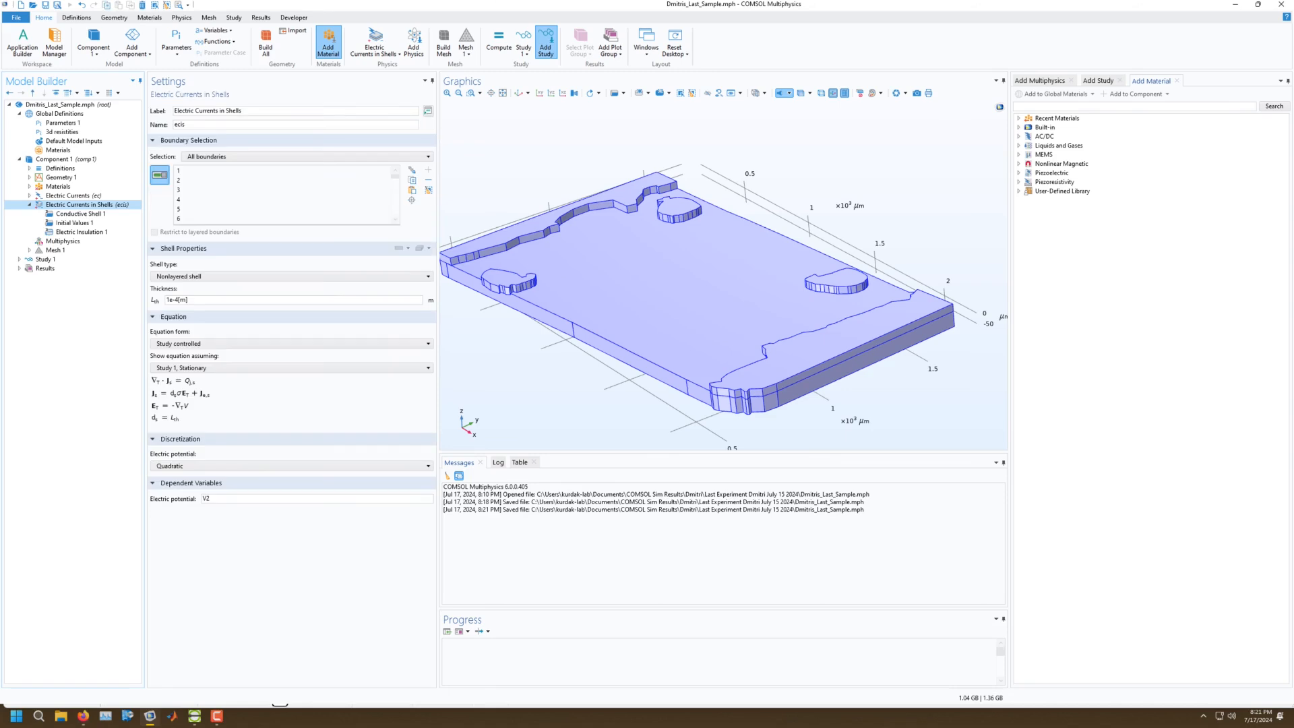
pyautogui.click(291, 276)
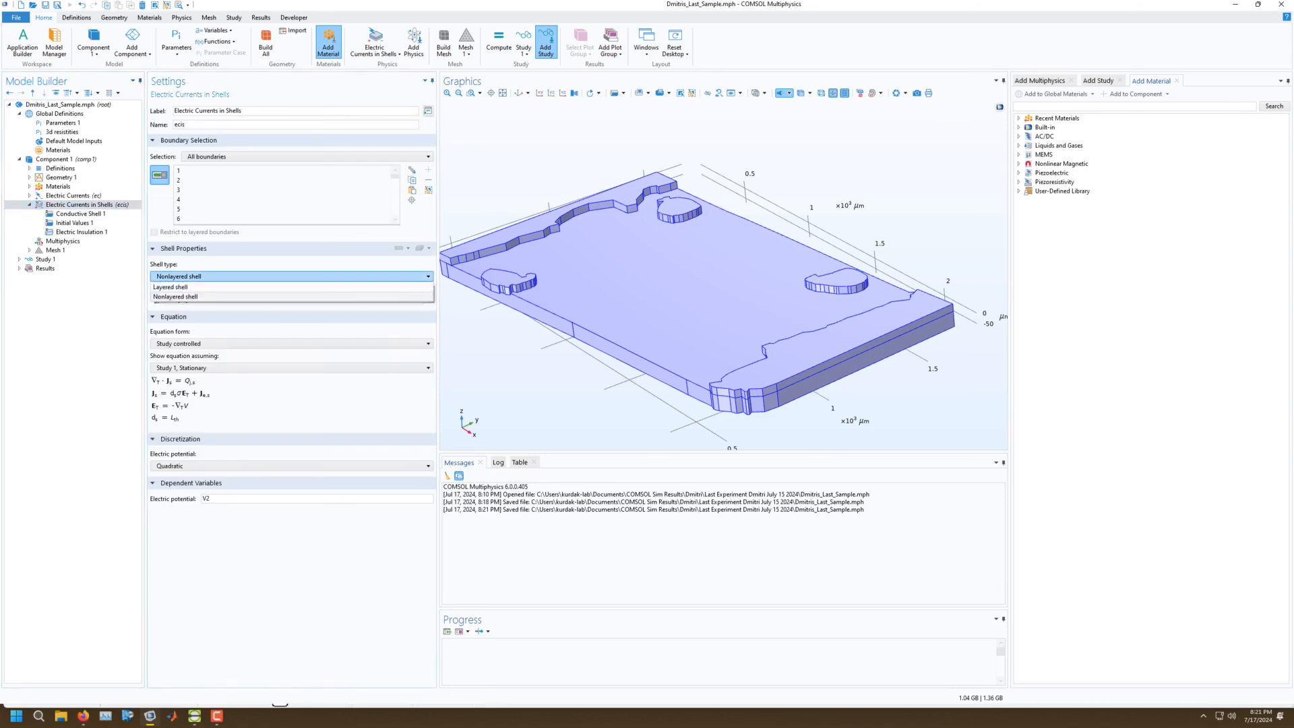
pyautogui.click(171, 287)
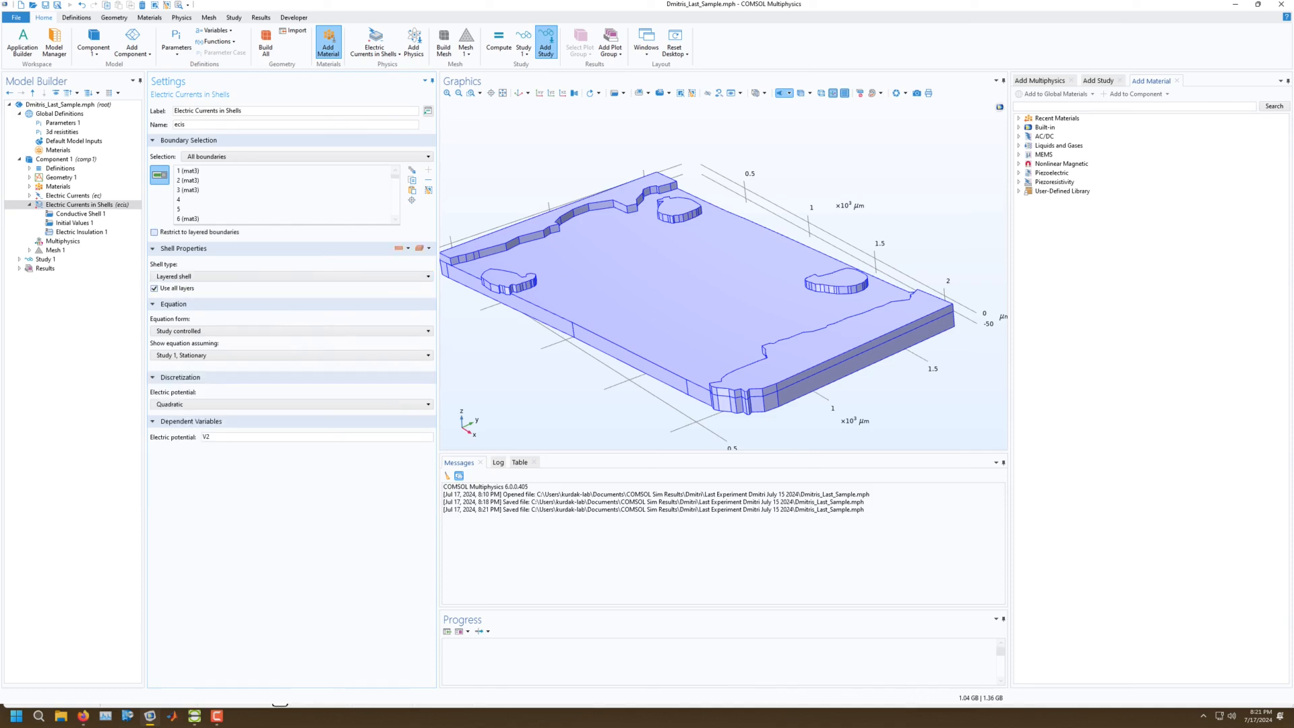
pyautogui.click(154, 233)
pyautogui.moveTo(701, 303); pyautogui.dragTo(709, 202)
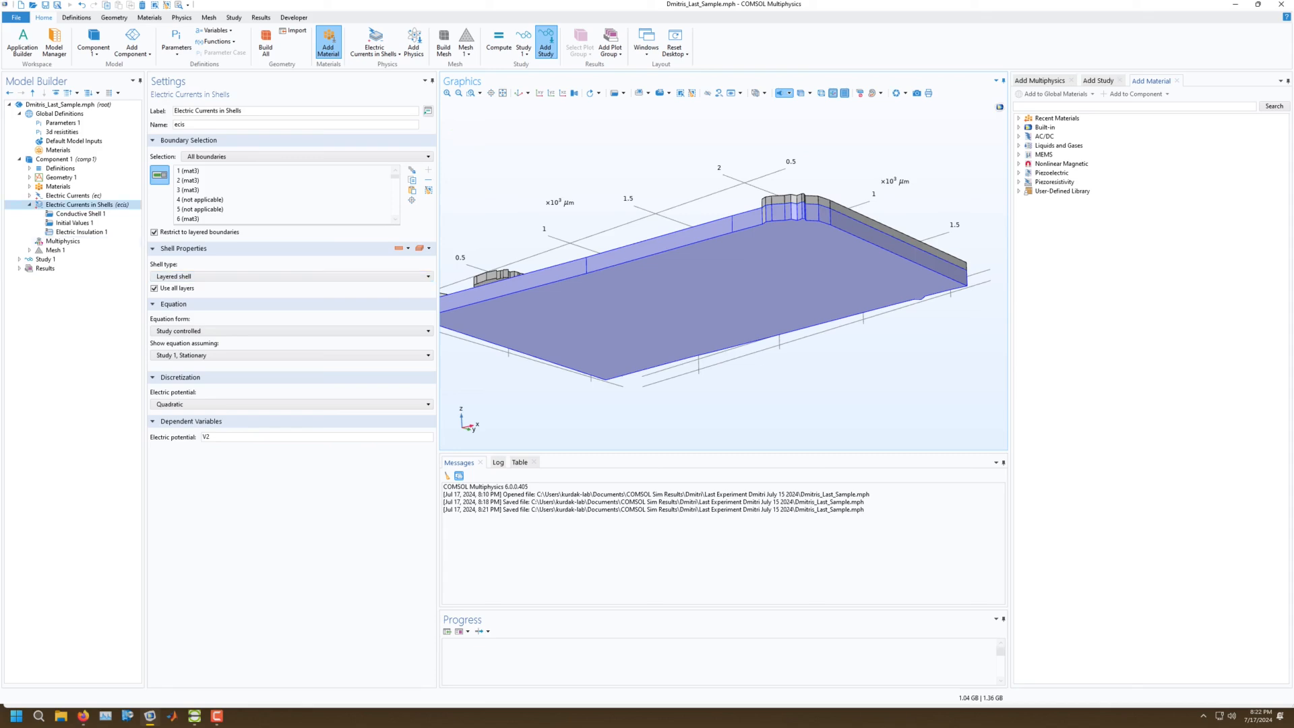
pyautogui.moveTo(704, 249); pyautogui.dragTo(697, 337)
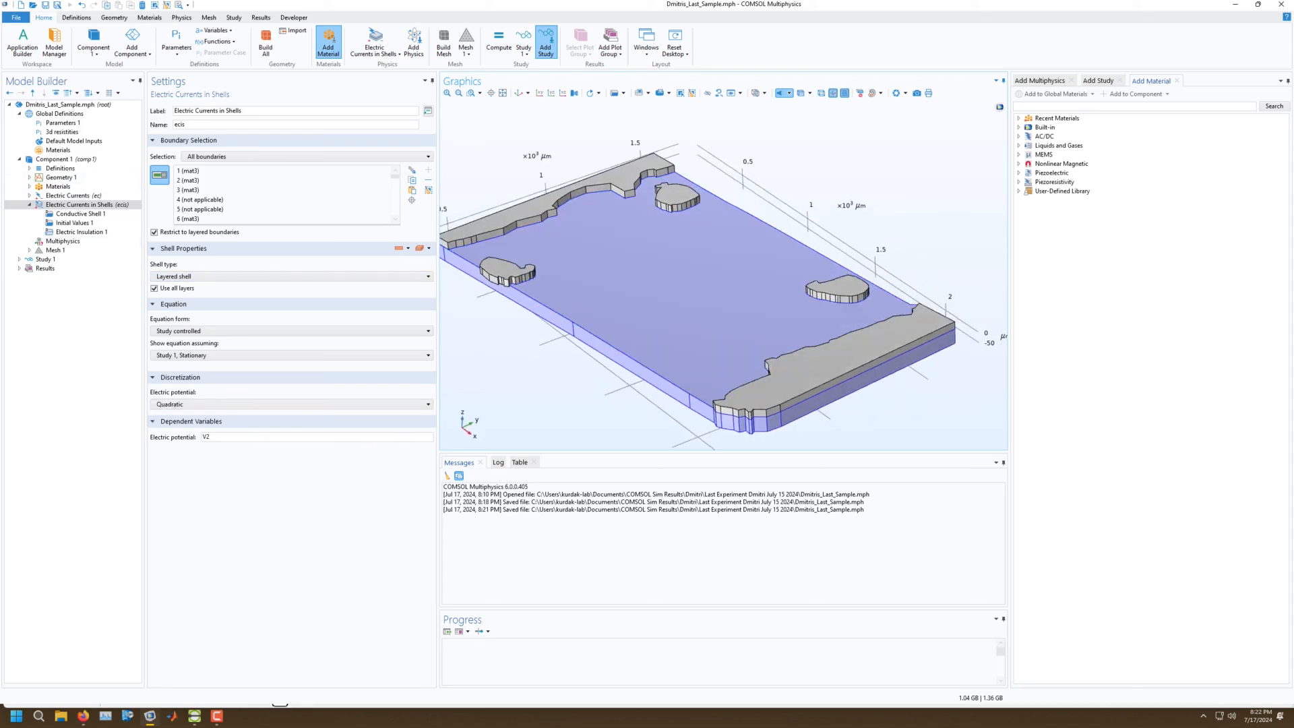
pyautogui.moveTo(647, 290); pyautogui.dragTo(719, 317, button='right')
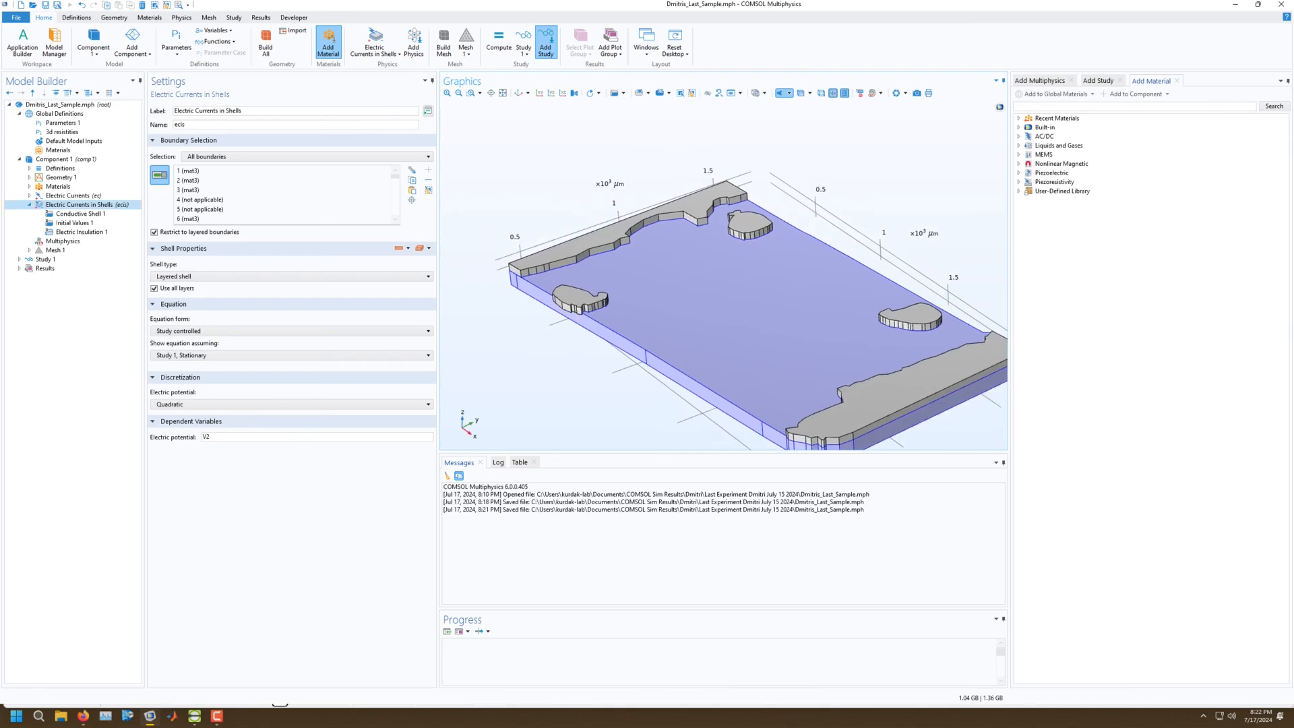
pyautogui.click(29, 205)
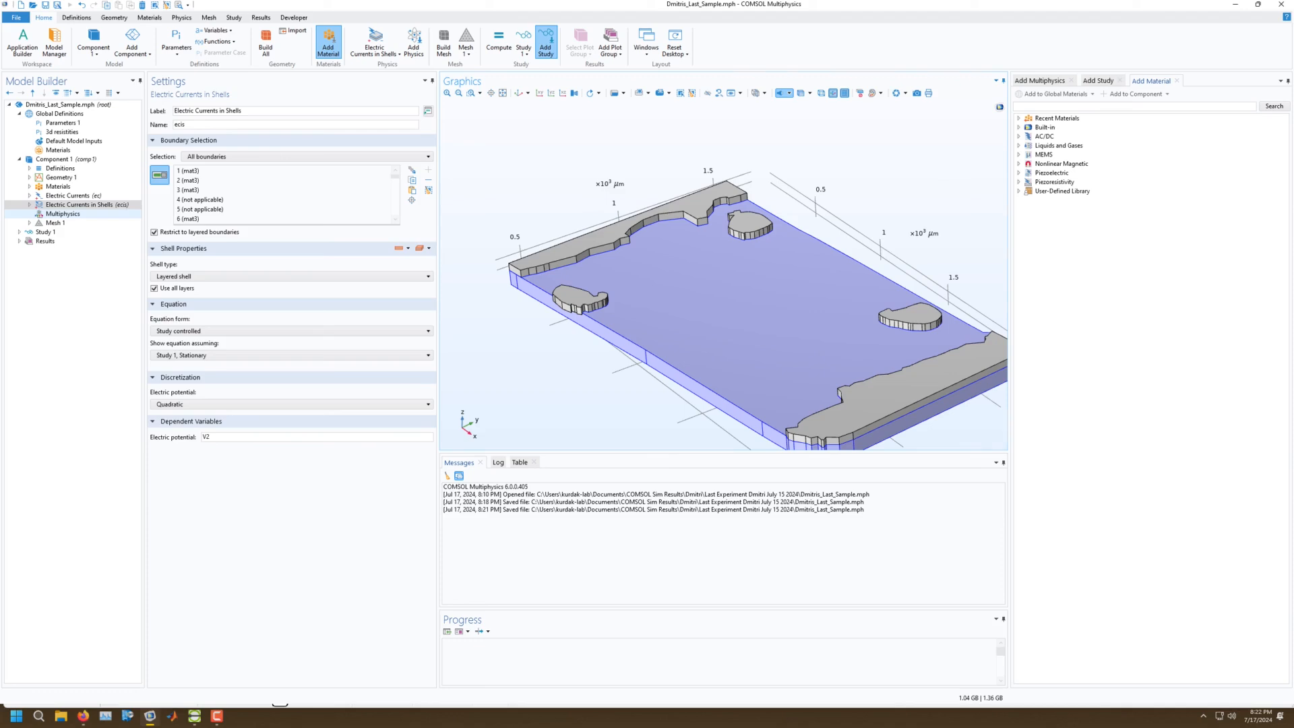
# Add an Electric Currents Solid to Shell via Boundary multiphysics coupling on all boundaries and save the model.
pyautogui.click(63, 214)
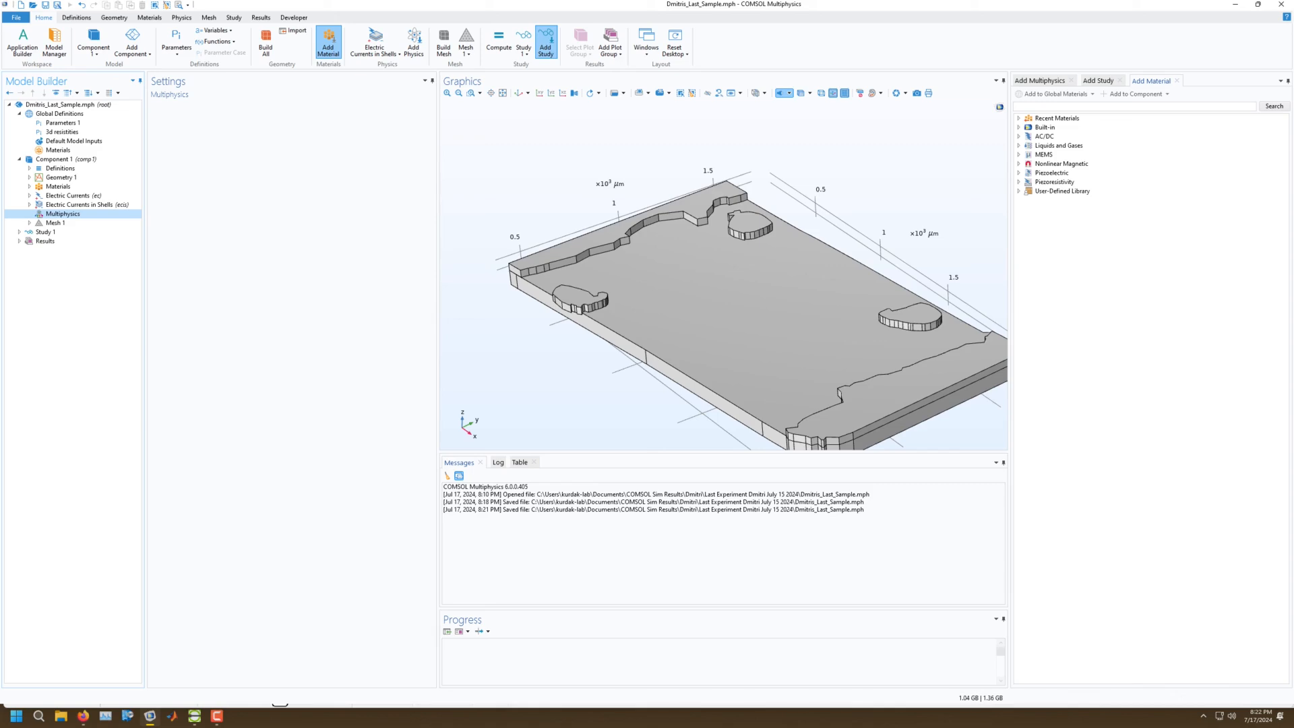
pyautogui.rightClick(70, 215)
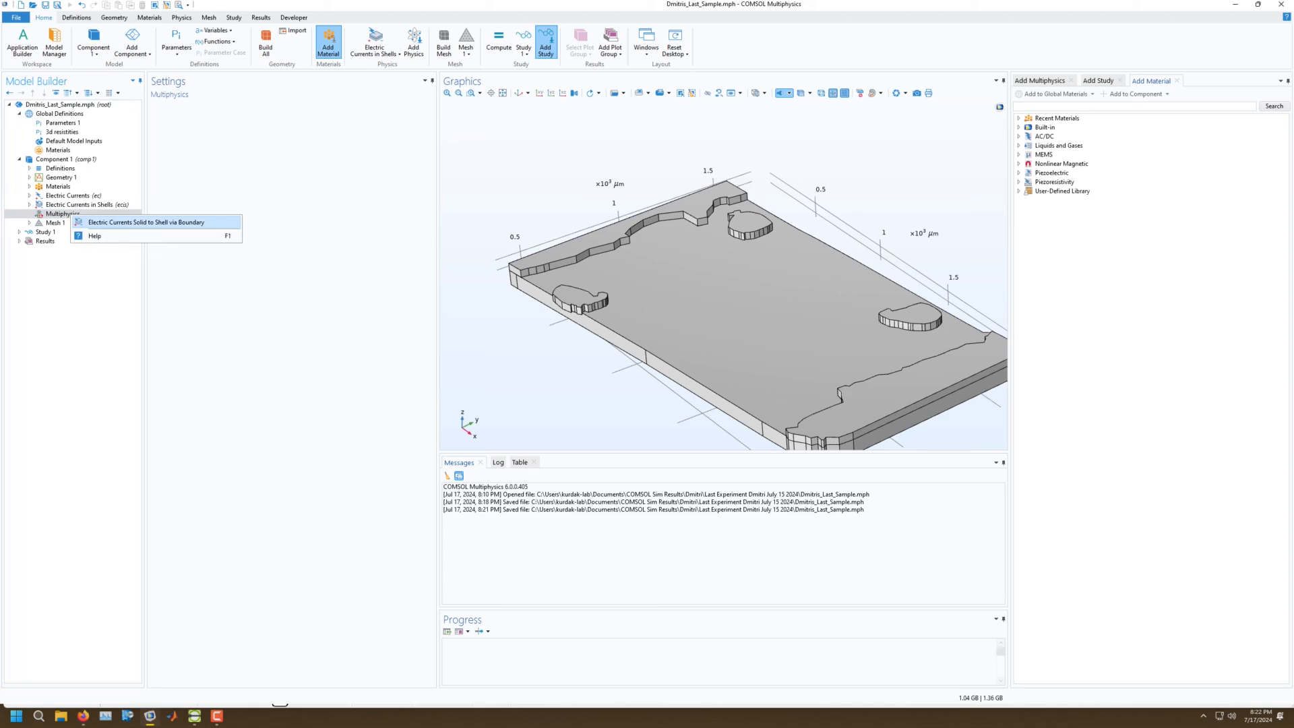
pyautogui.click(146, 223)
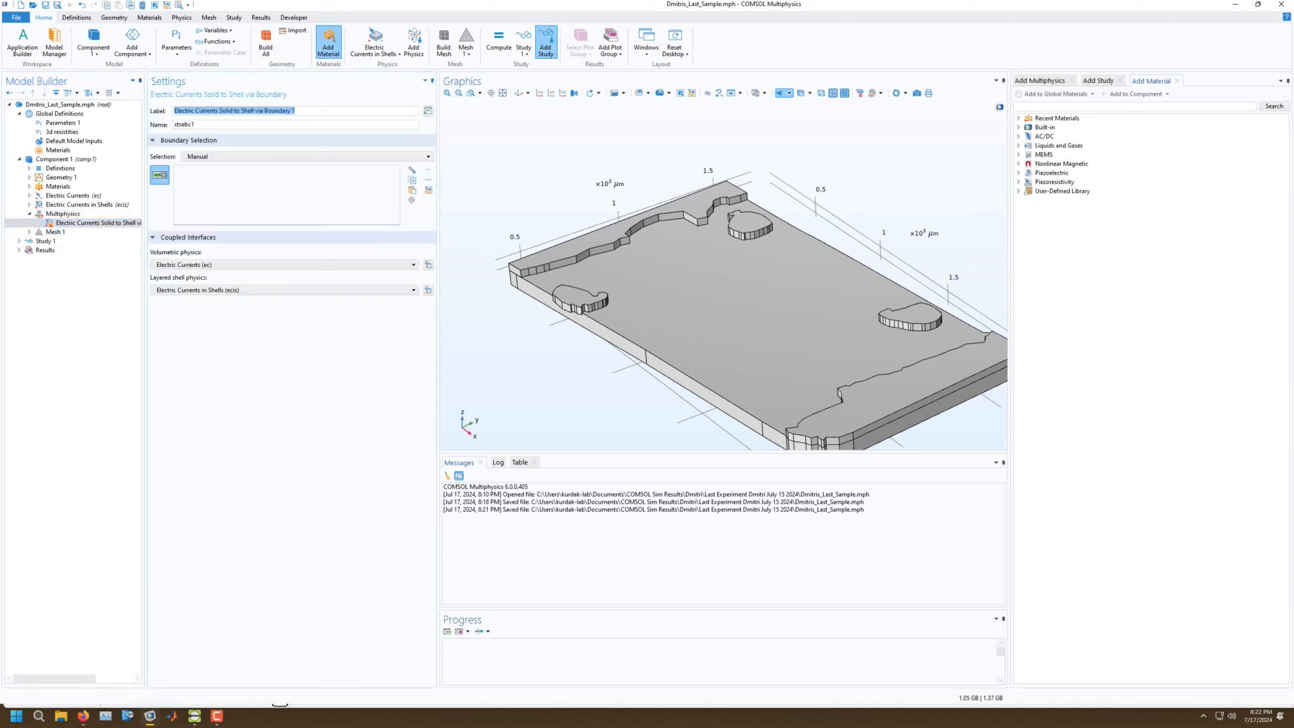
pyautogui.click(203, 157)
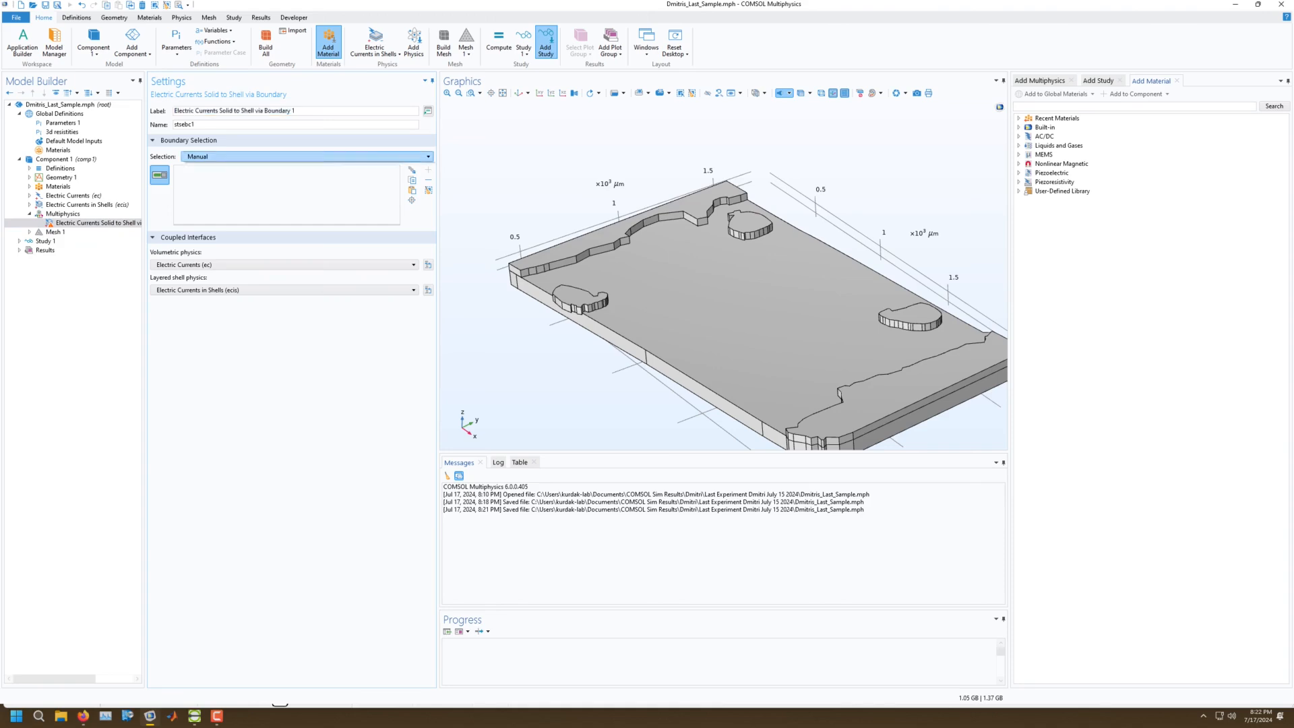
pyautogui.click(203, 176)
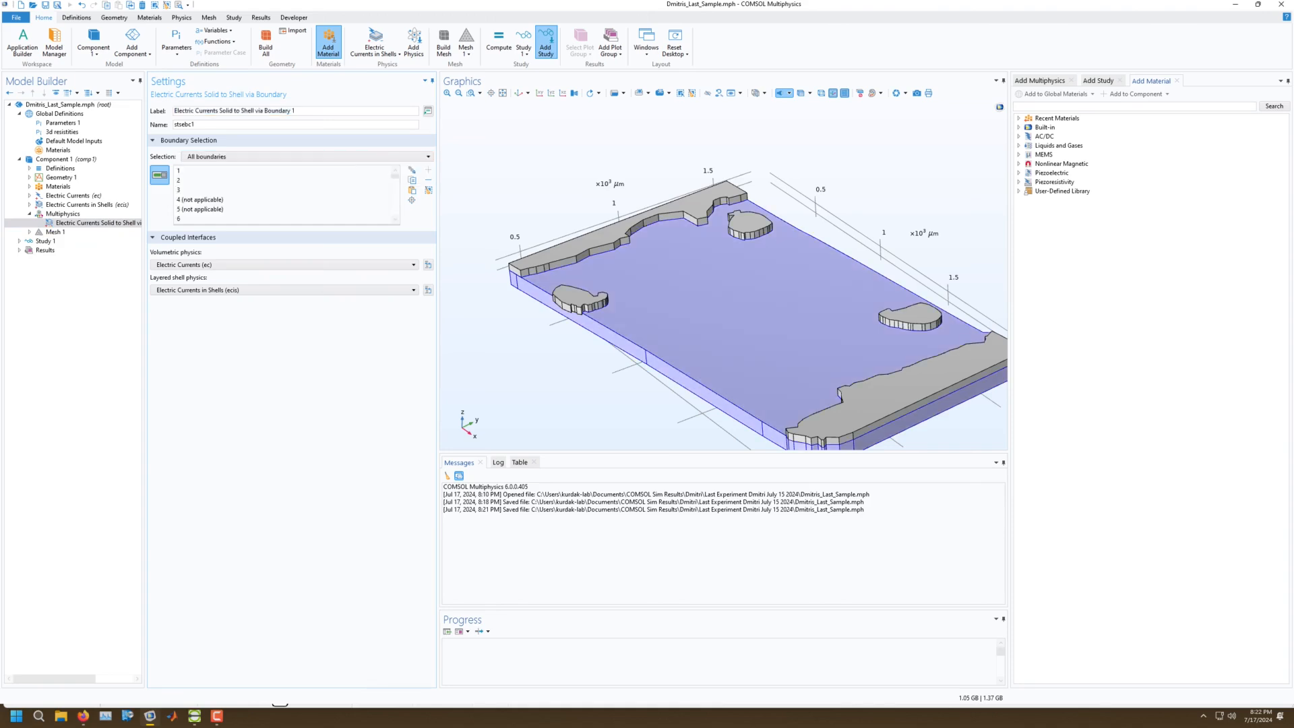
pyautogui.moveTo(728, 297); pyautogui.dragTo(717, 270, button='right')
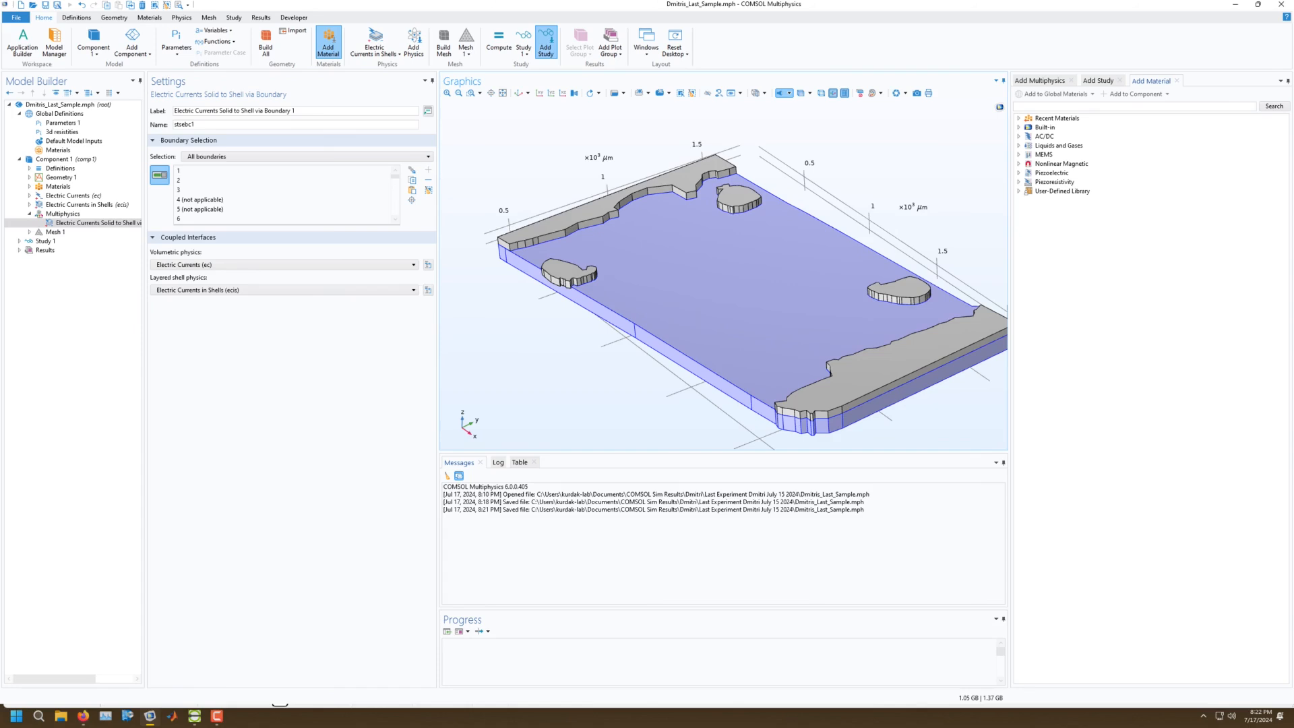
pyautogui.moveTo(719, 277); pyautogui.dragTo(723, 236)
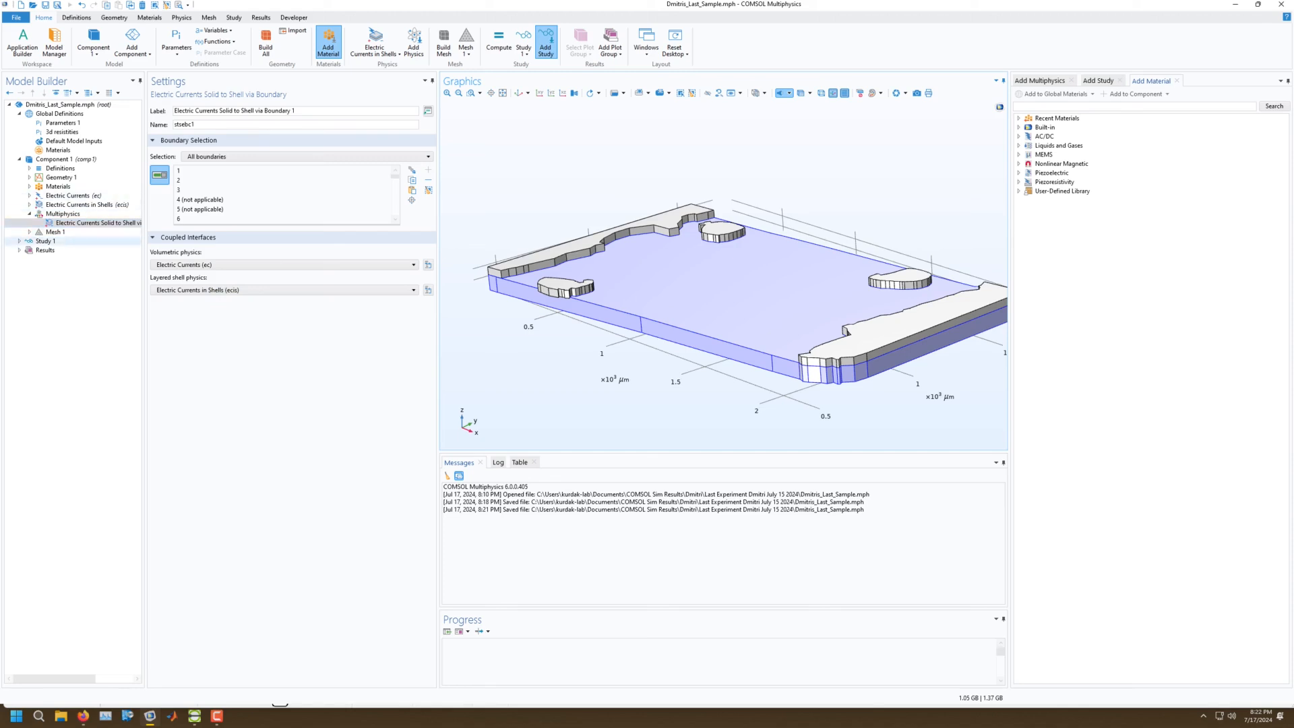
pyautogui.hotkey('ctrl', 's')
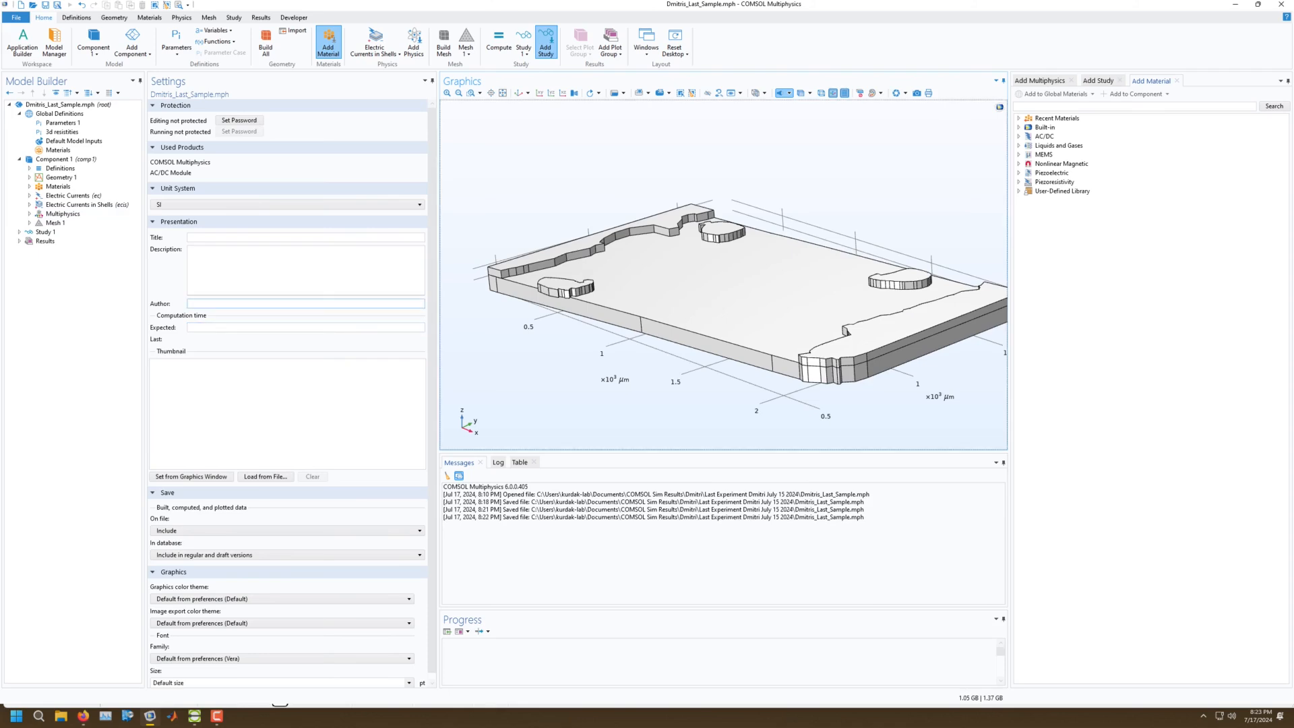
# Set the element size of Mesh 1 to Extra fine and build the mesh.
pyautogui.click(55, 222)
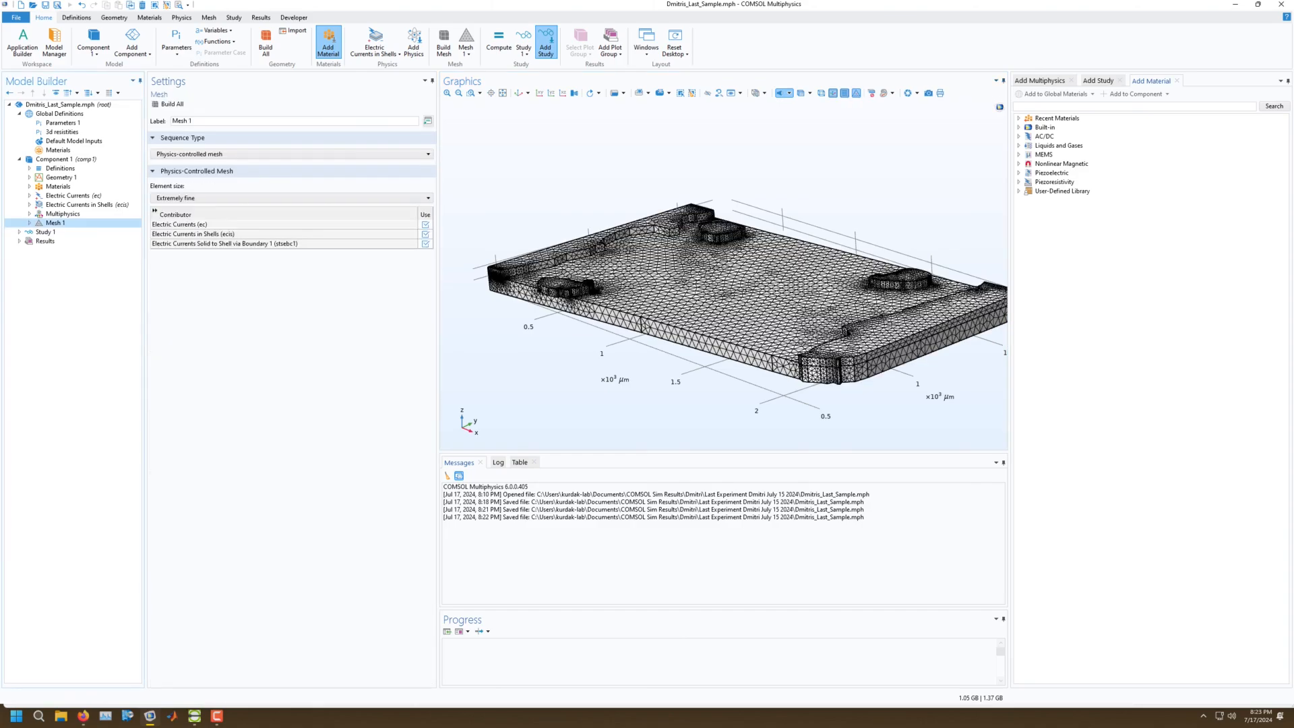
pyautogui.moveTo(707, 270); pyautogui.dragTo(681, 307)
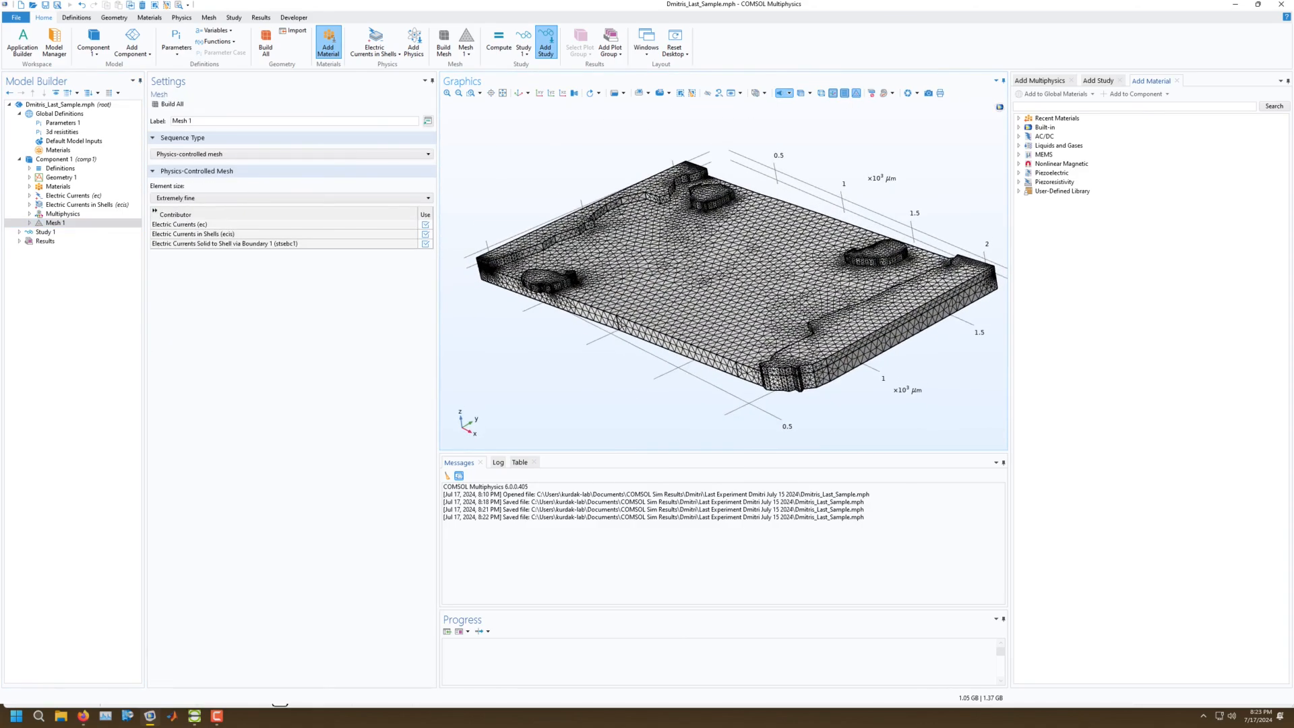
pyautogui.click(290, 197)
pyautogui.click(175, 214)
pyautogui.click(169, 104)
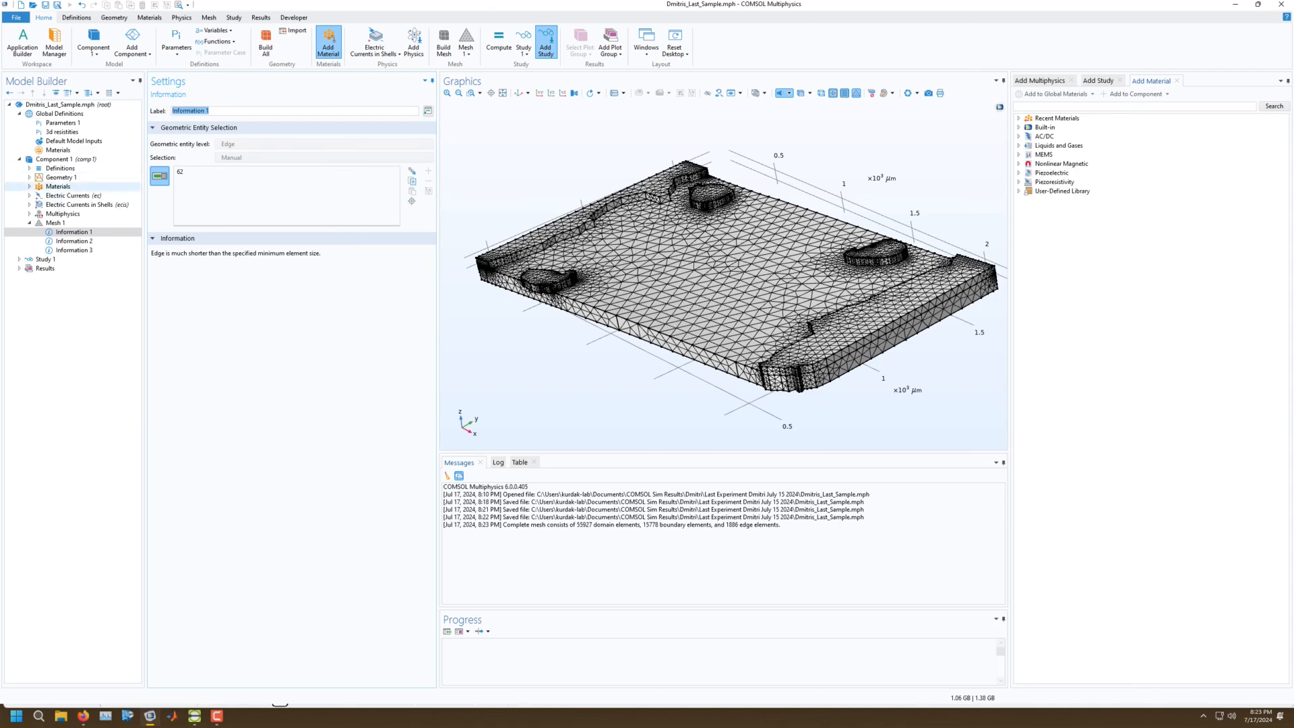
# Set the element size of Mesh 1 to Finer and rebuild the mesh.
pyautogui.click(62, 214)
pyautogui.click(56, 223)
pyautogui.click(292, 198)
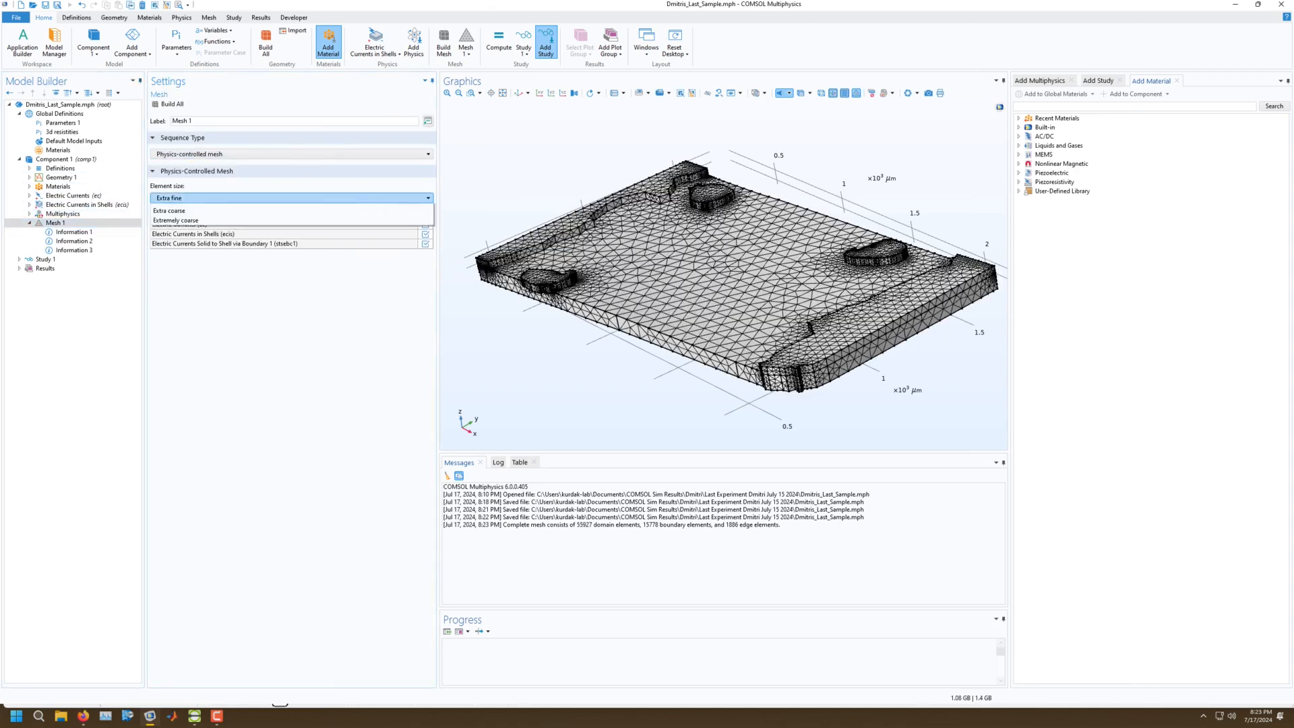
pyautogui.click(159, 238)
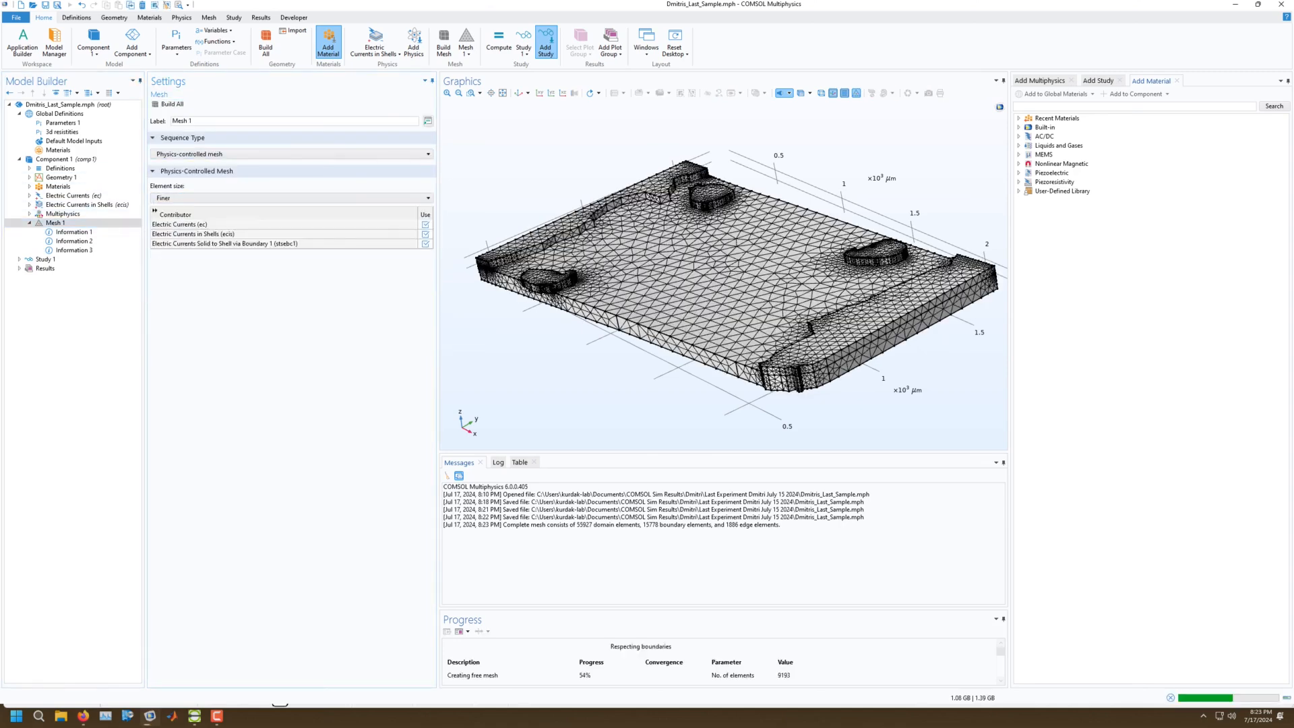
# Rebuild Mesh 1 with the element size set to Fine and save the model.
pyautogui.click(56, 223)
pyautogui.click(291, 198)
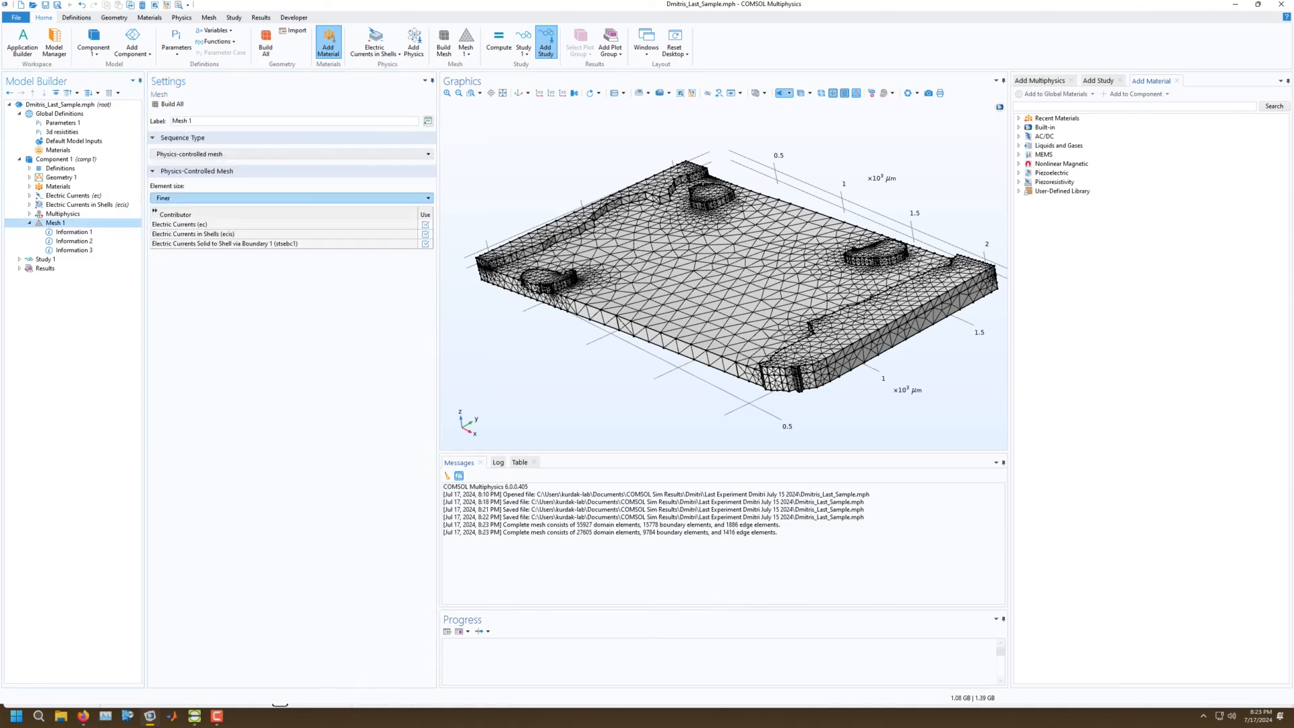
pyautogui.click(158, 237)
pyautogui.click(168, 104)
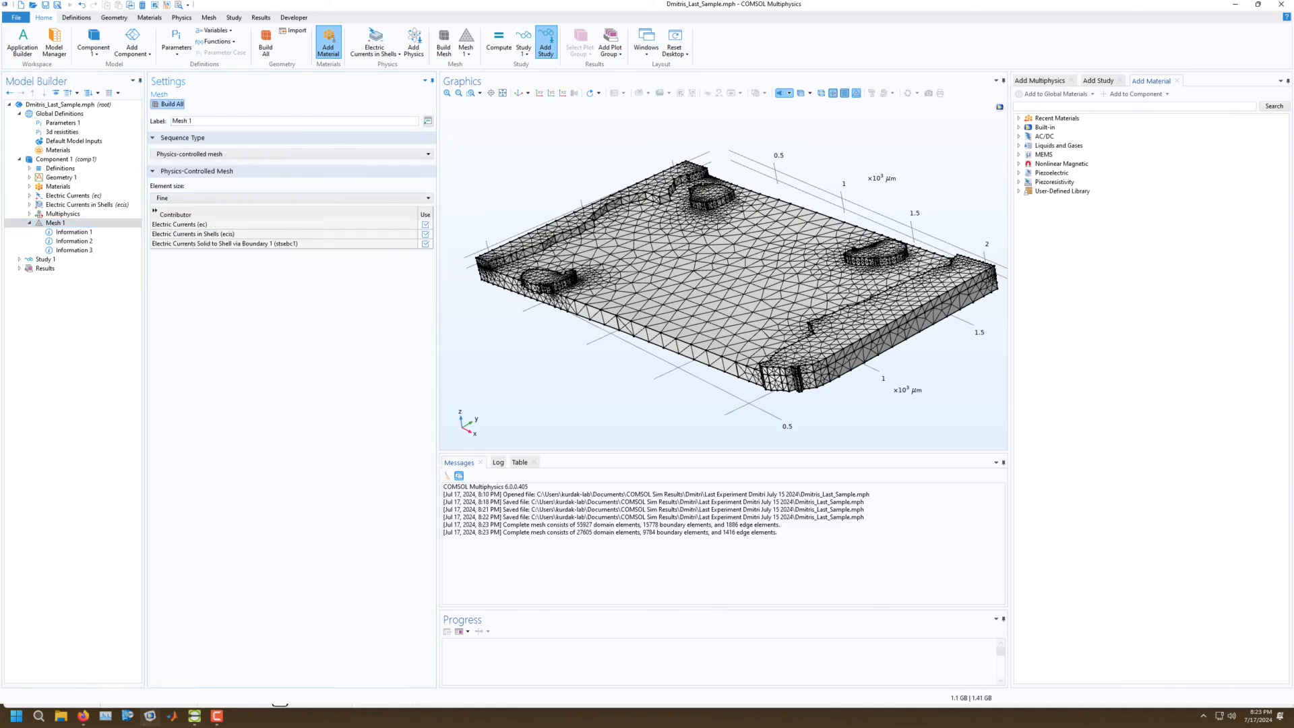
pyautogui.moveTo(687, 263); pyautogui.dragTo(704, 289)
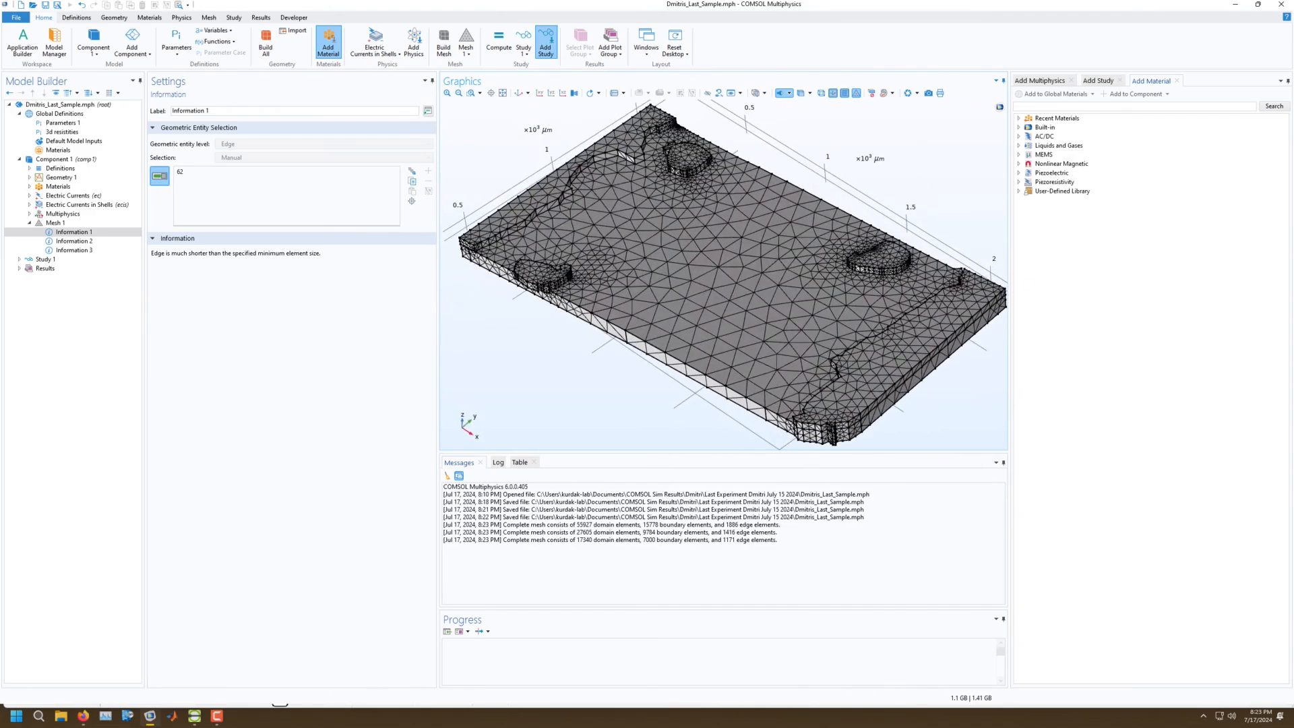
pyautogui.hotkey('ctrl', 's')
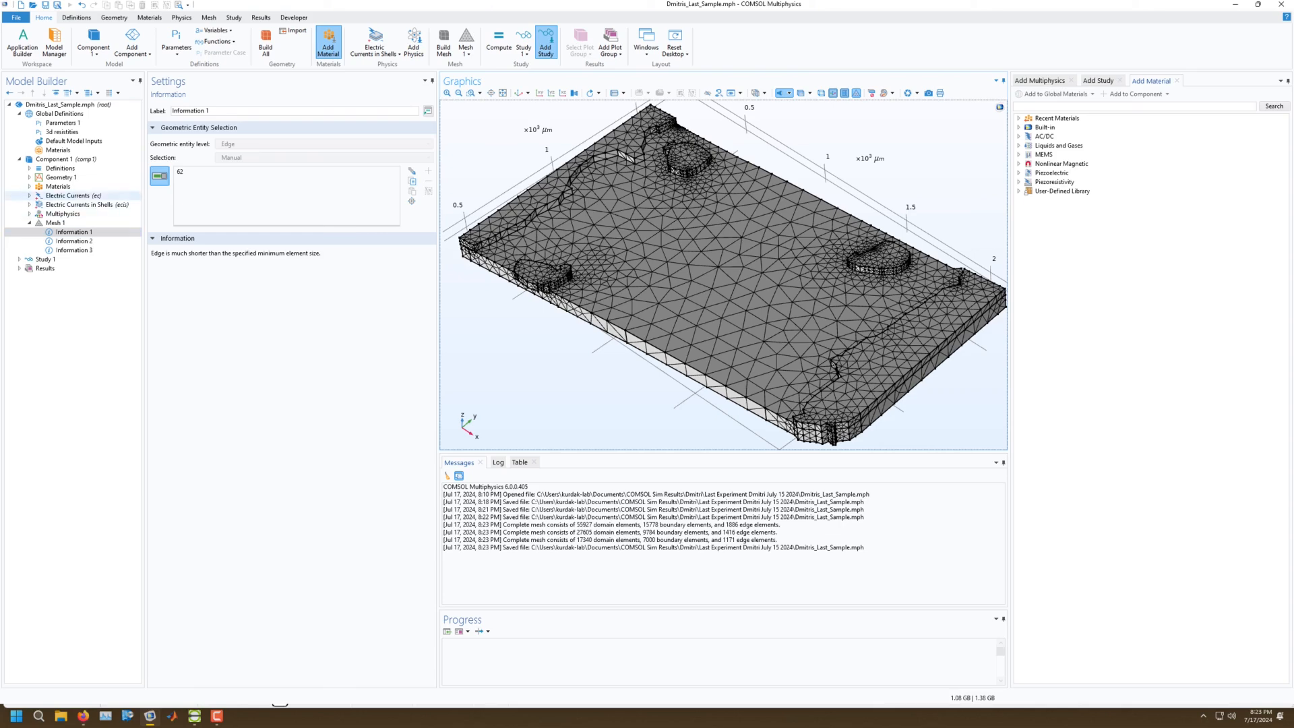
# Add a Parametric Sweep to Study 1 with four parameter rows and enlarge its parameter table.
pyautogui.click(29, 223)
pyautogui.click(44, 232)
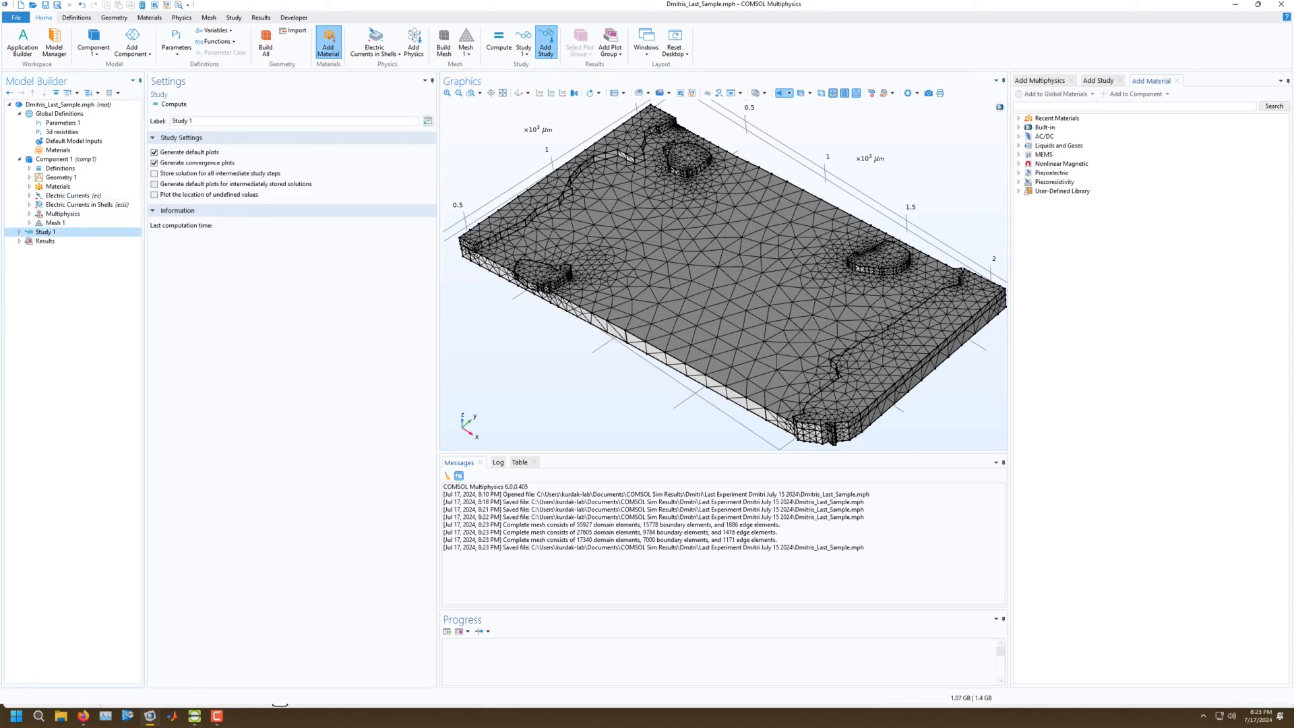
pyautogui.click(20, 232)
pyautogui.rightClick(40, 234)
pyautogui.click(82, 255)
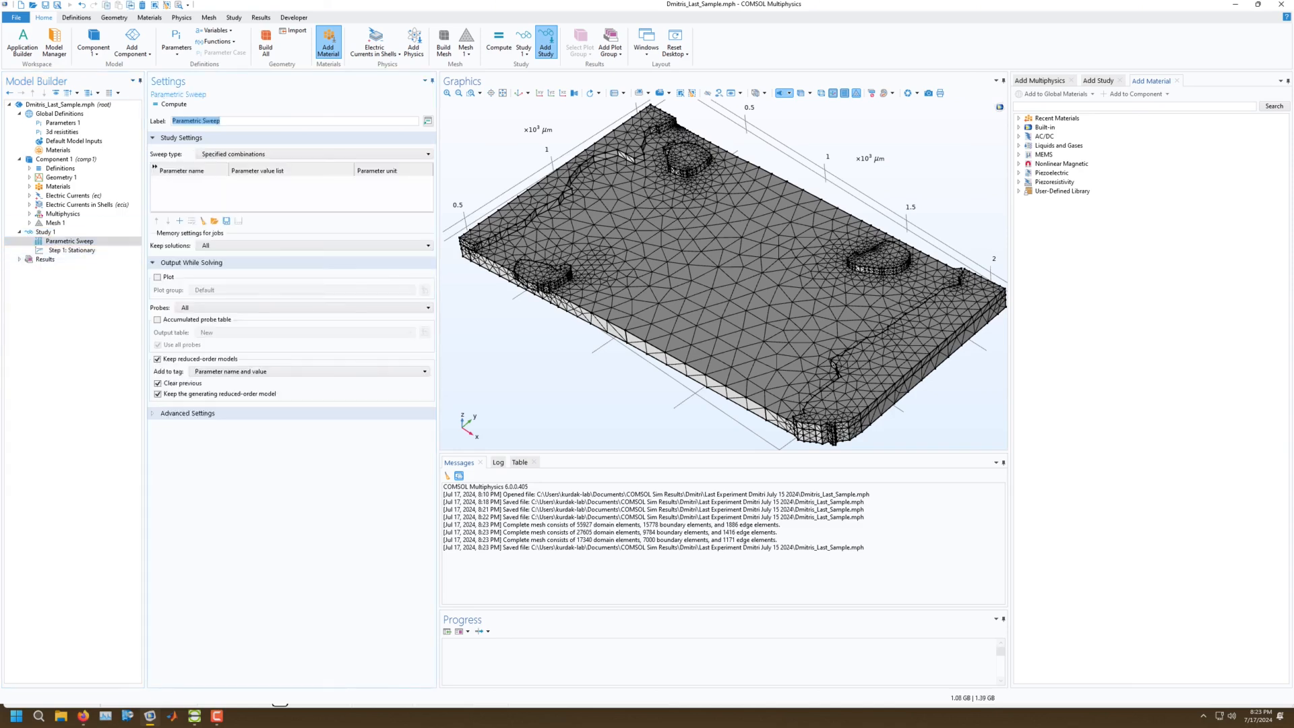
pyautogui.click(179, 220)
pyautogui.click(180, 220)
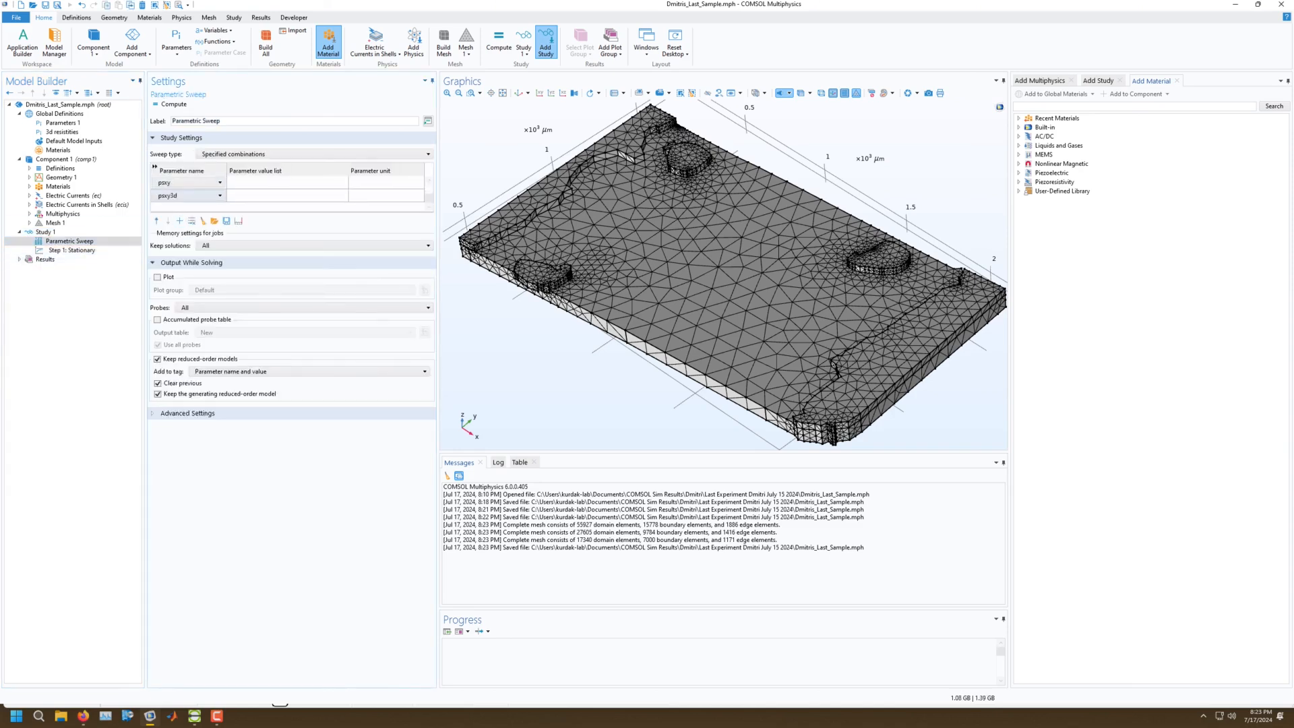
pyautogui.moveTo(229, 213); pyautogui.dragTo(230, 307)
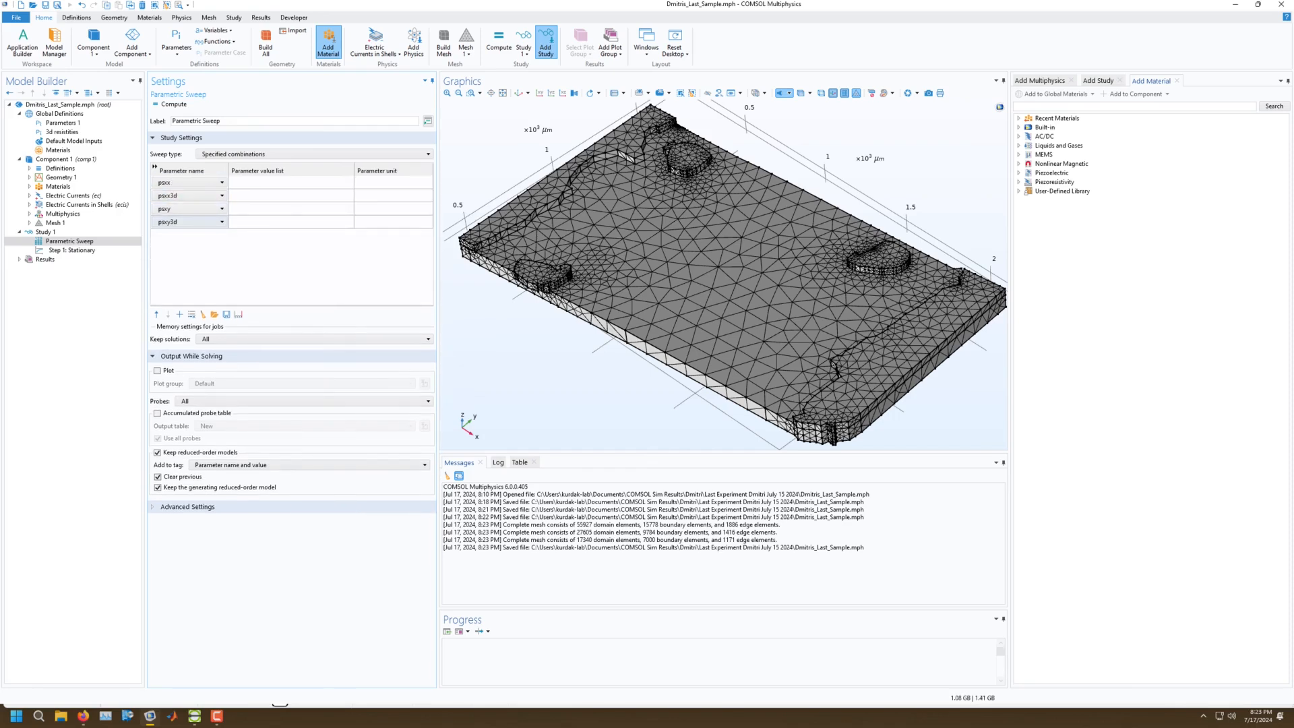
# Assign the parameters pxx, pxy, psxx and psxy, in that order, to the four rows of the parametric sweep.
pyautogui.click(205, 183)
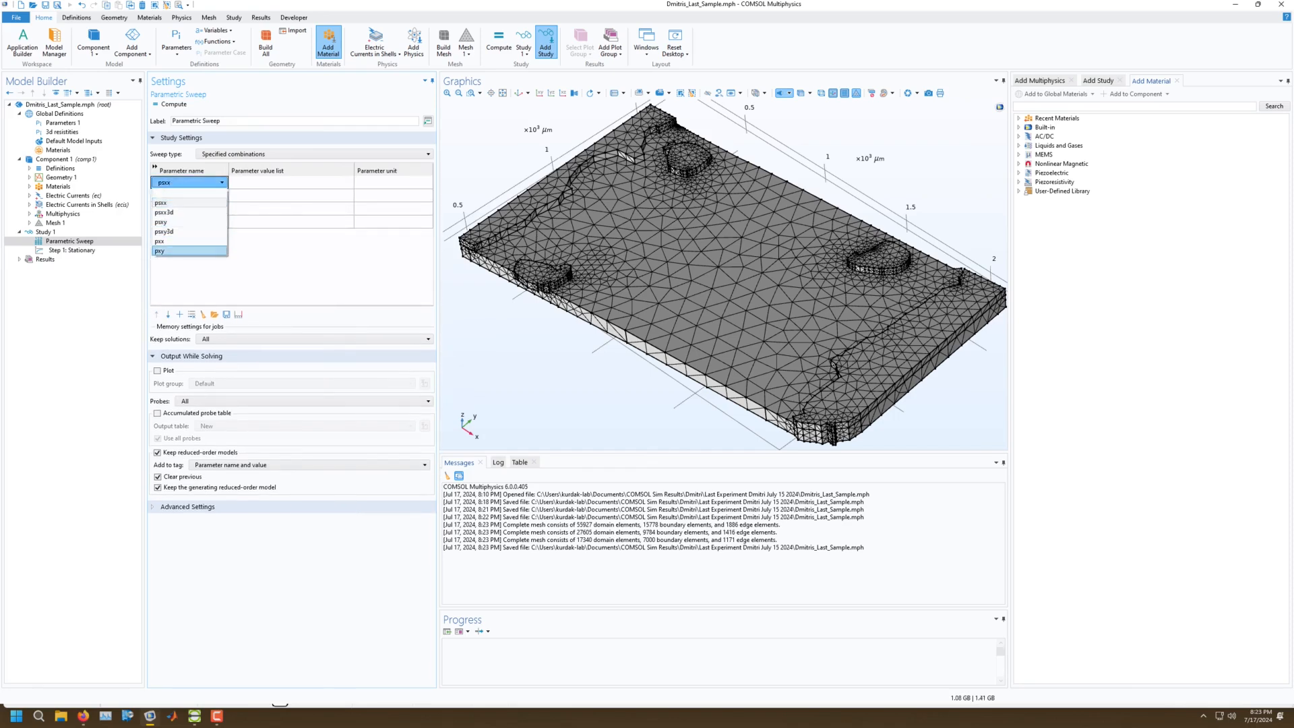
pyautogui.click(182, 241)
pyautogui.click(195, 195)
pyautogui.click(182, 264)
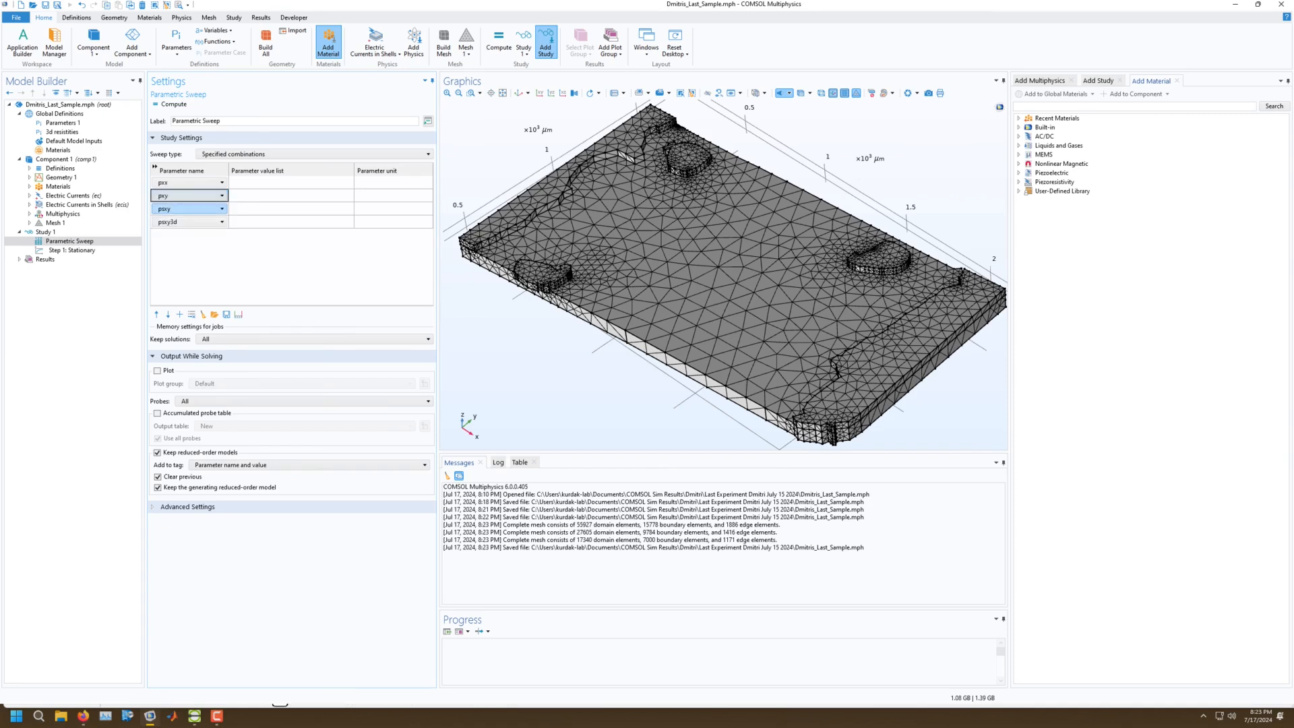
pyautogui.click(192, 209)
pyautogui.click(162, 229)
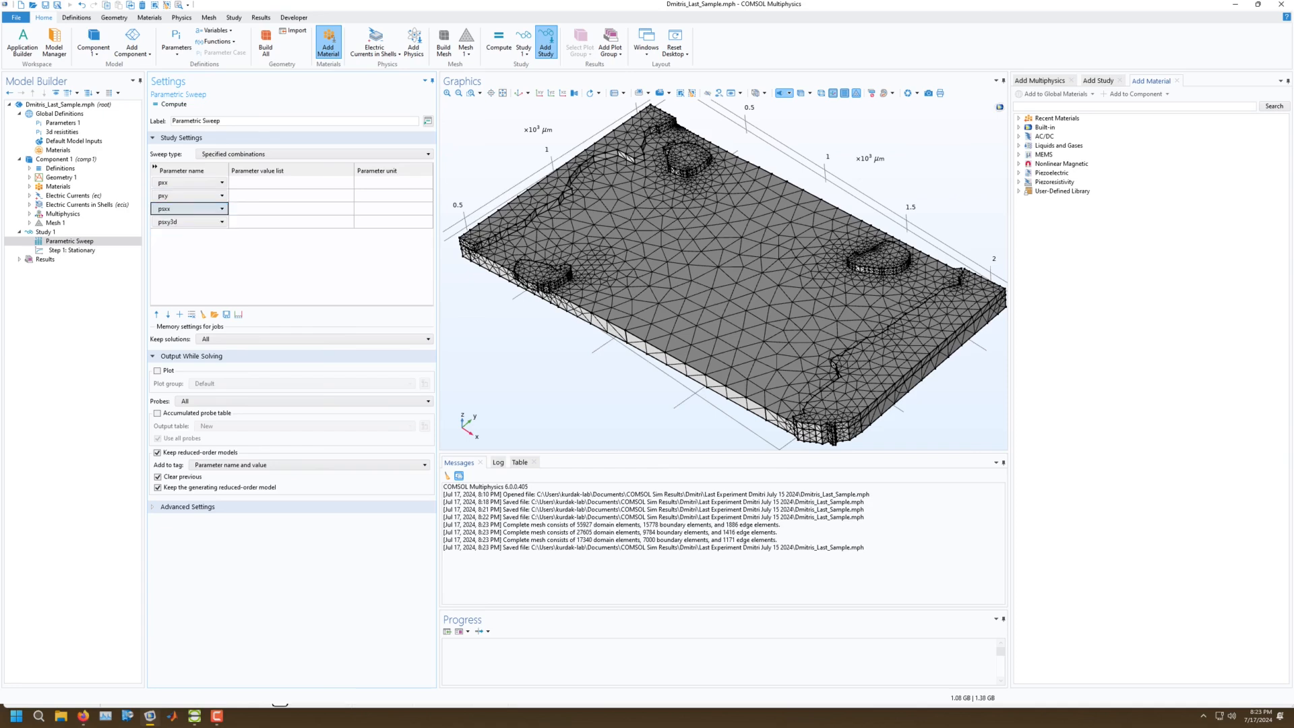
pyautogui.click(192, 222)
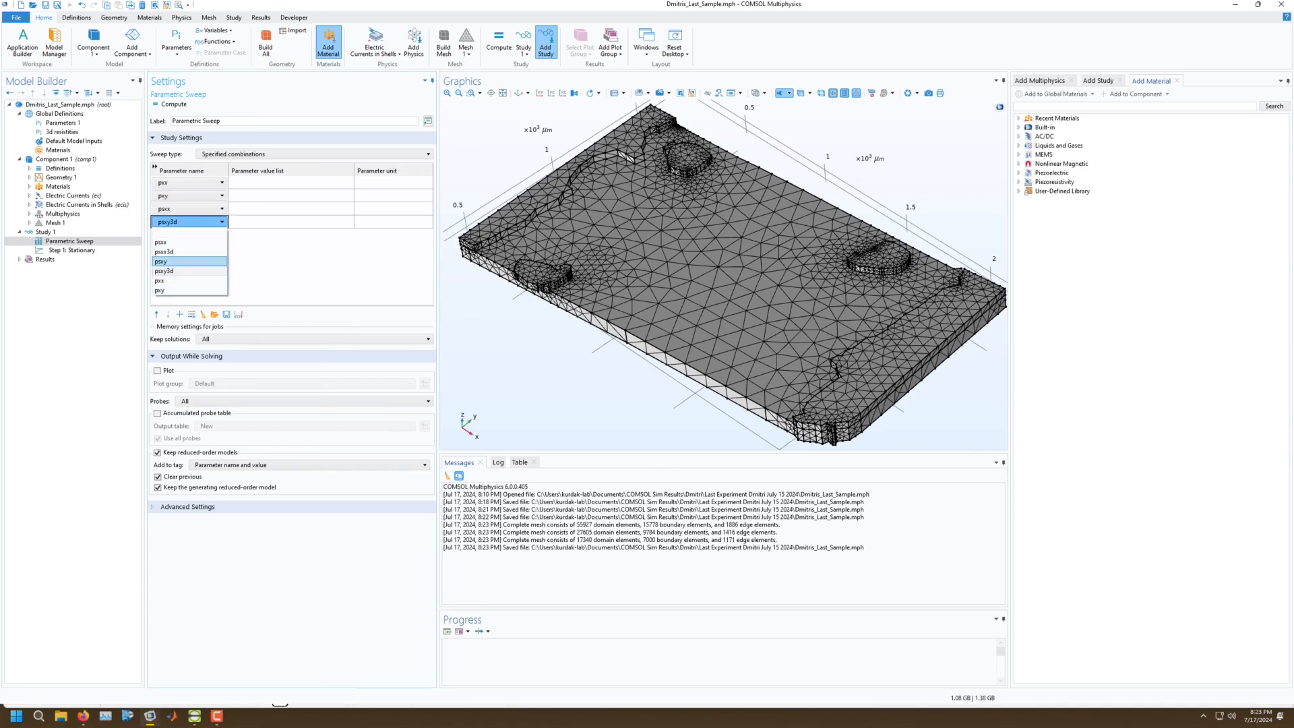
pyautogui.click(176, 262)
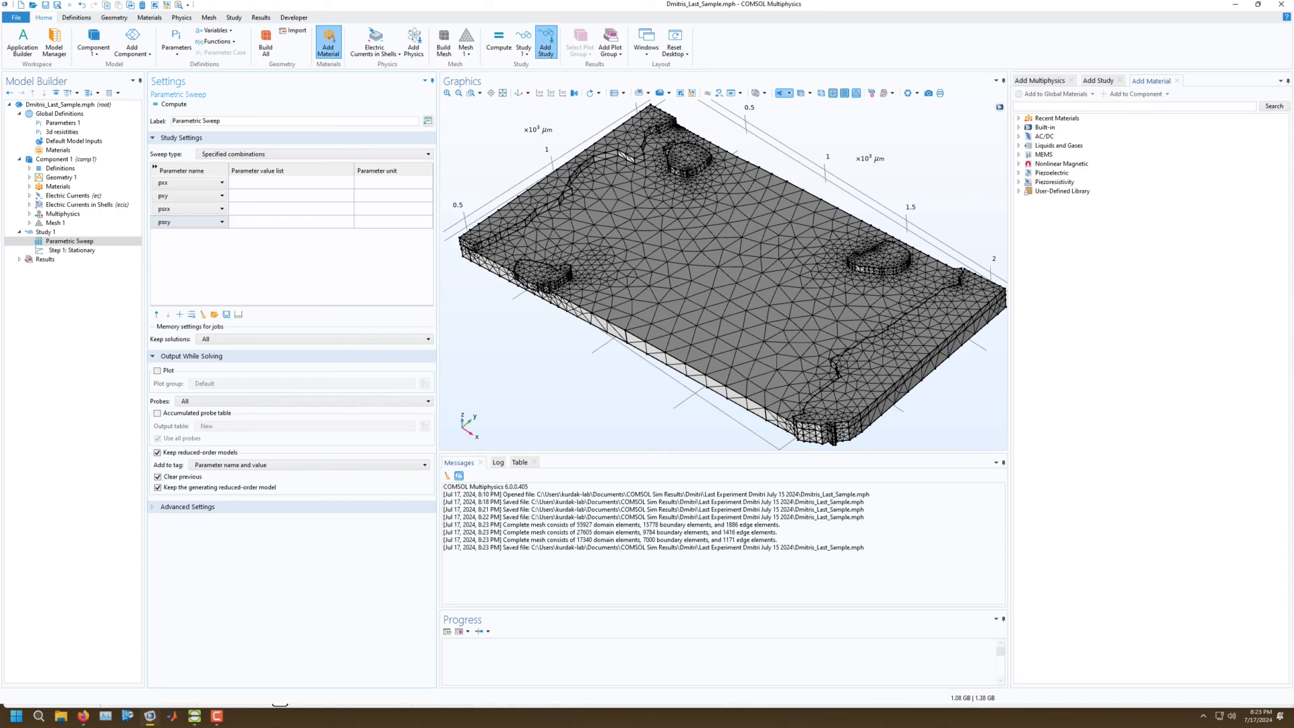
pyautogui.click(192, 222)
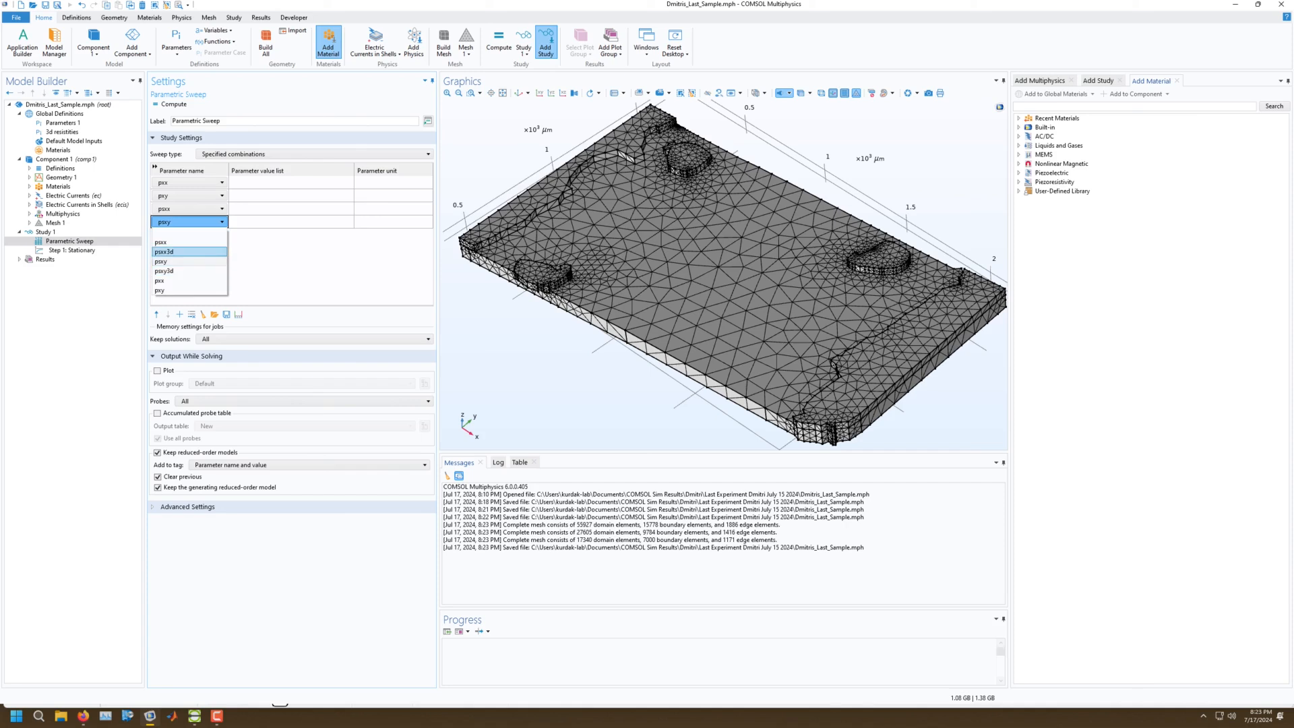
pyautogui.click(191, 210)
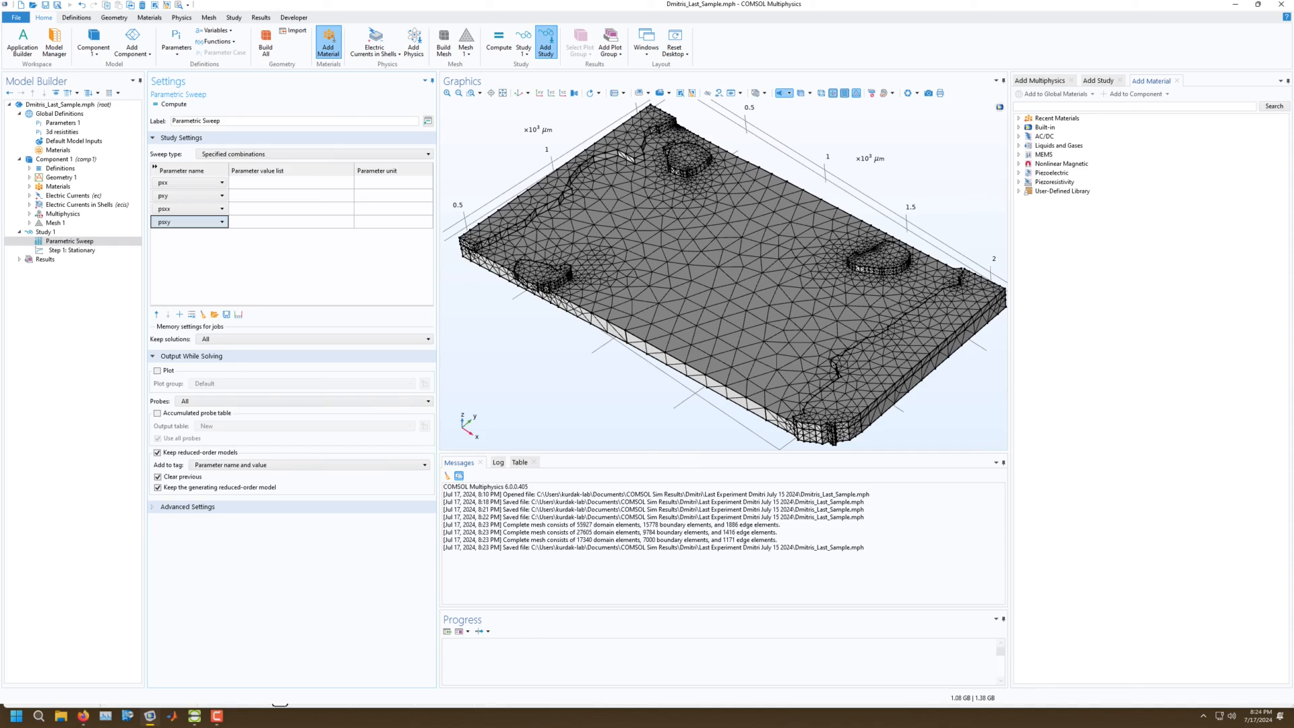
# Enter the sweep values 1E3 for psxx and 0 for both pxy and psxy.
pyautogui.click(291, 209)
pyautogui.write('1E3')
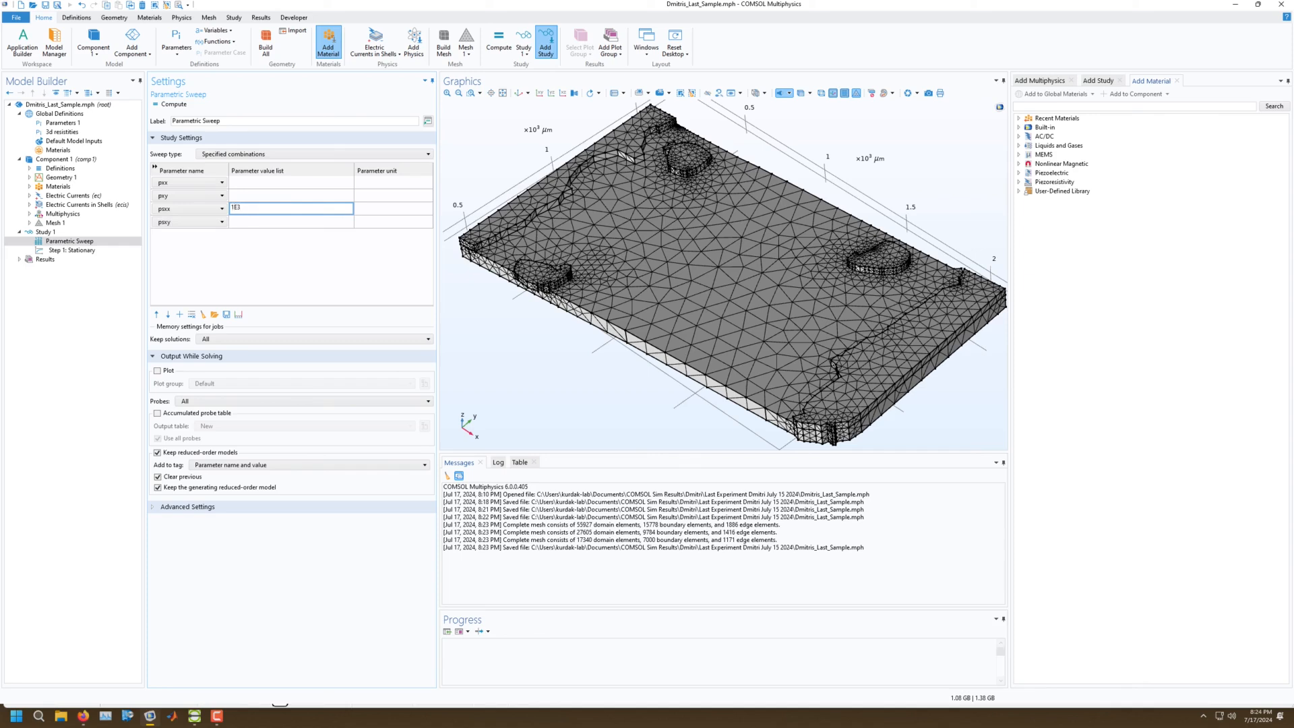
pyautogui.press('Return')
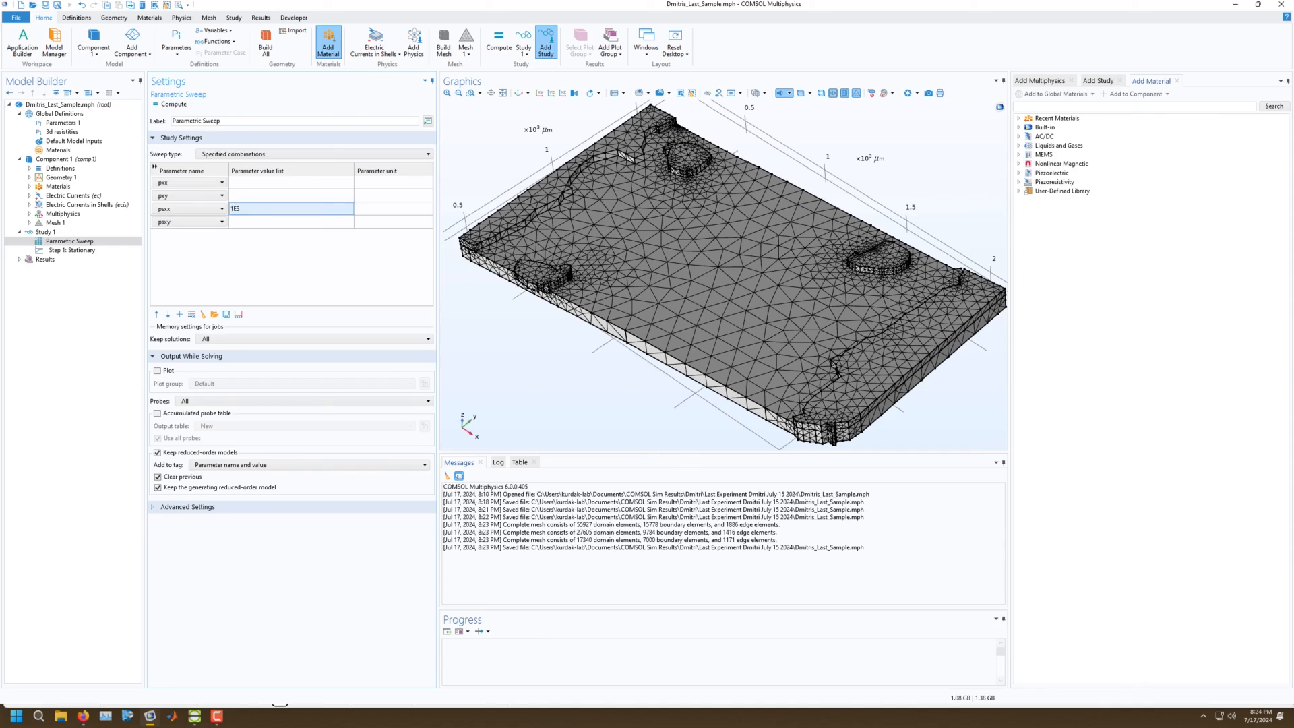
pyautogui.click(291, 183)
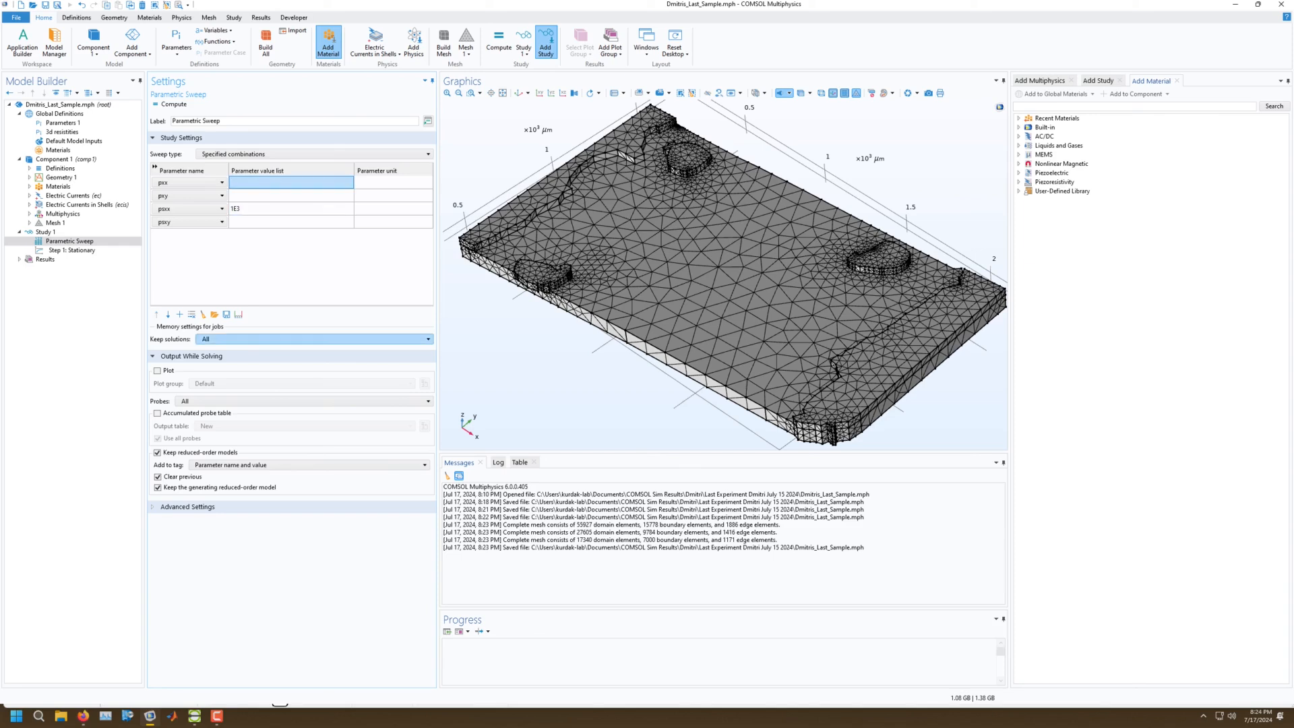
pyautogui.click(291, 196)
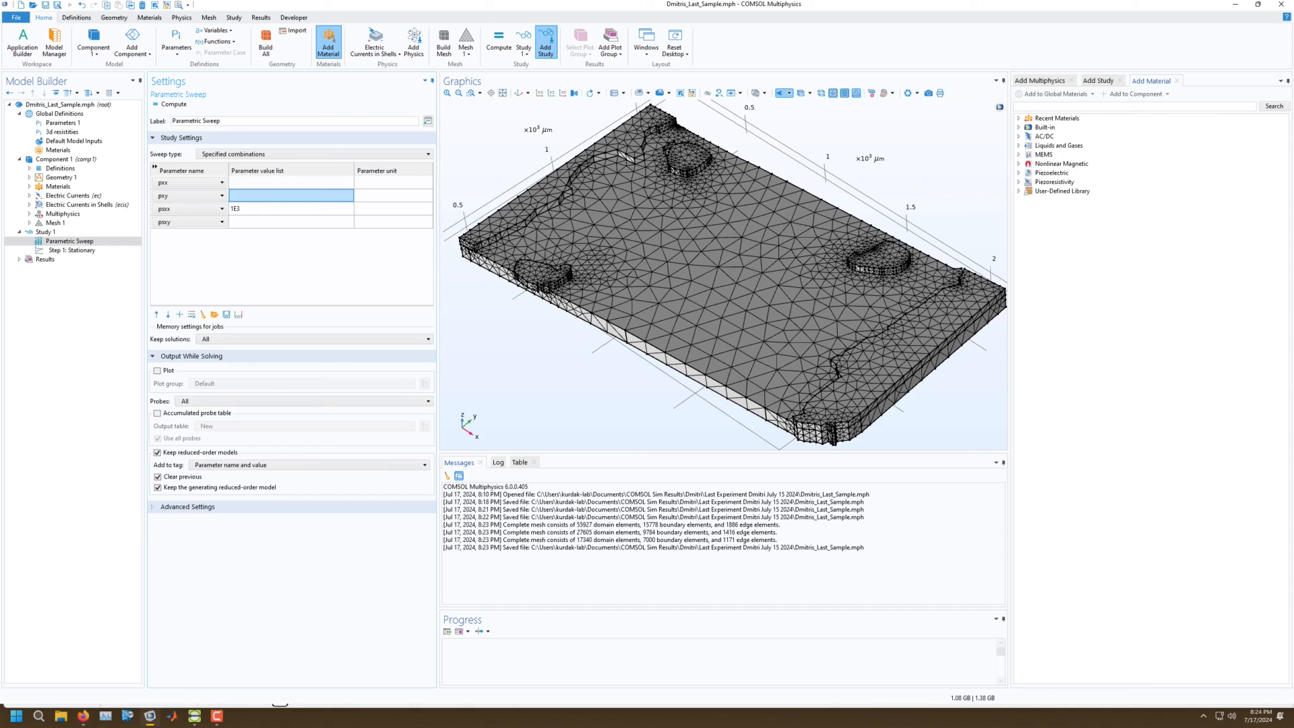
pyautogui.write('0')
pyautogui.click(291, 222)
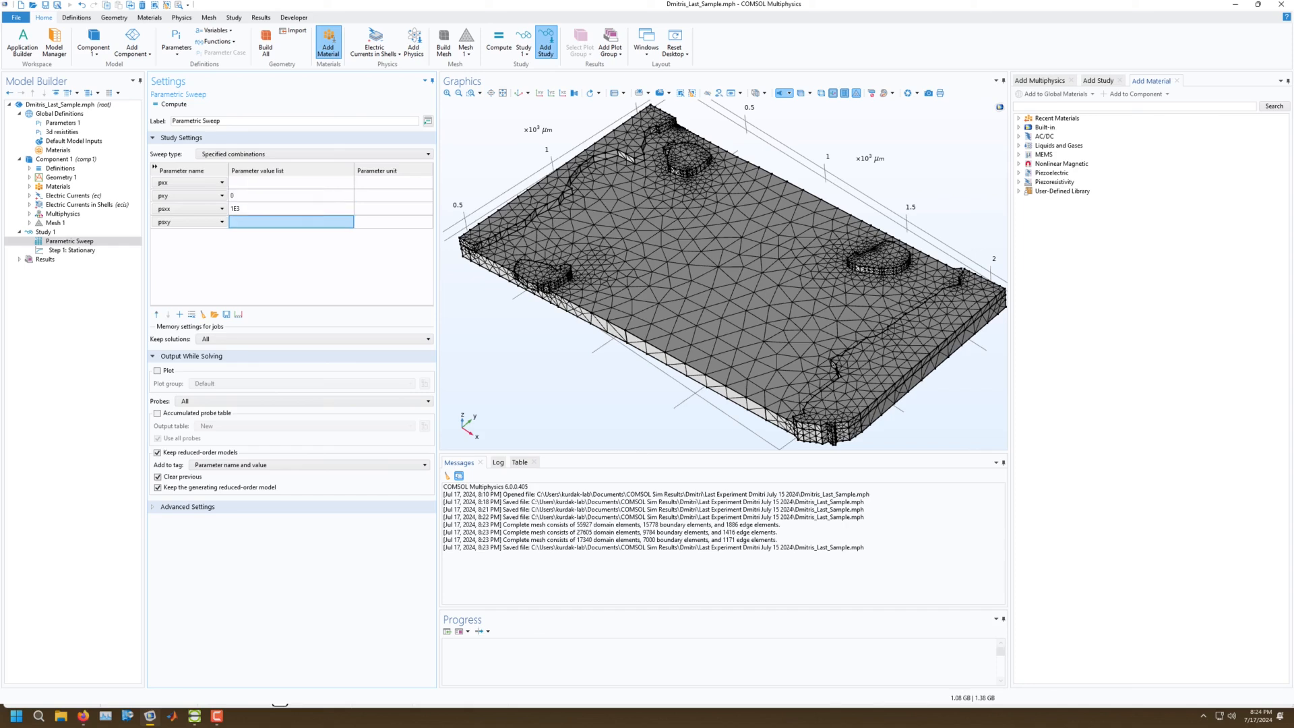
pyautogui.write('0')
pyautogui.press('Return')
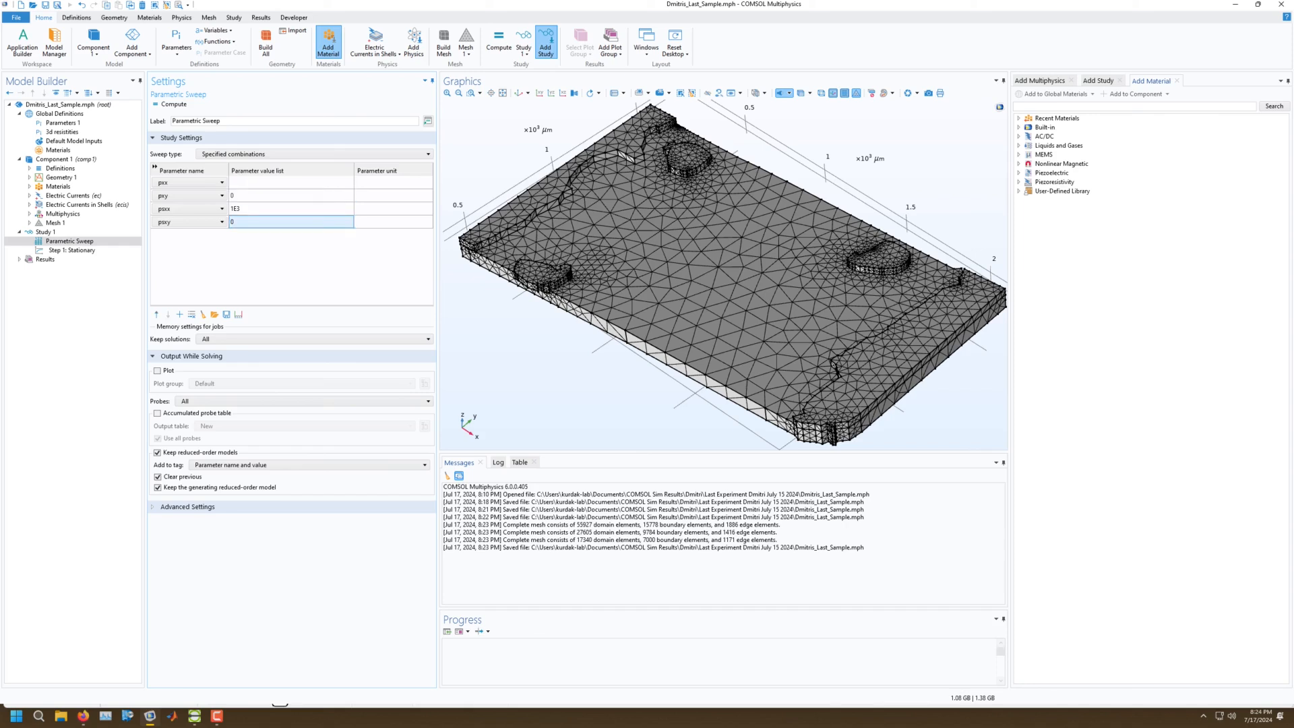
pyautogui.click(292, 182)
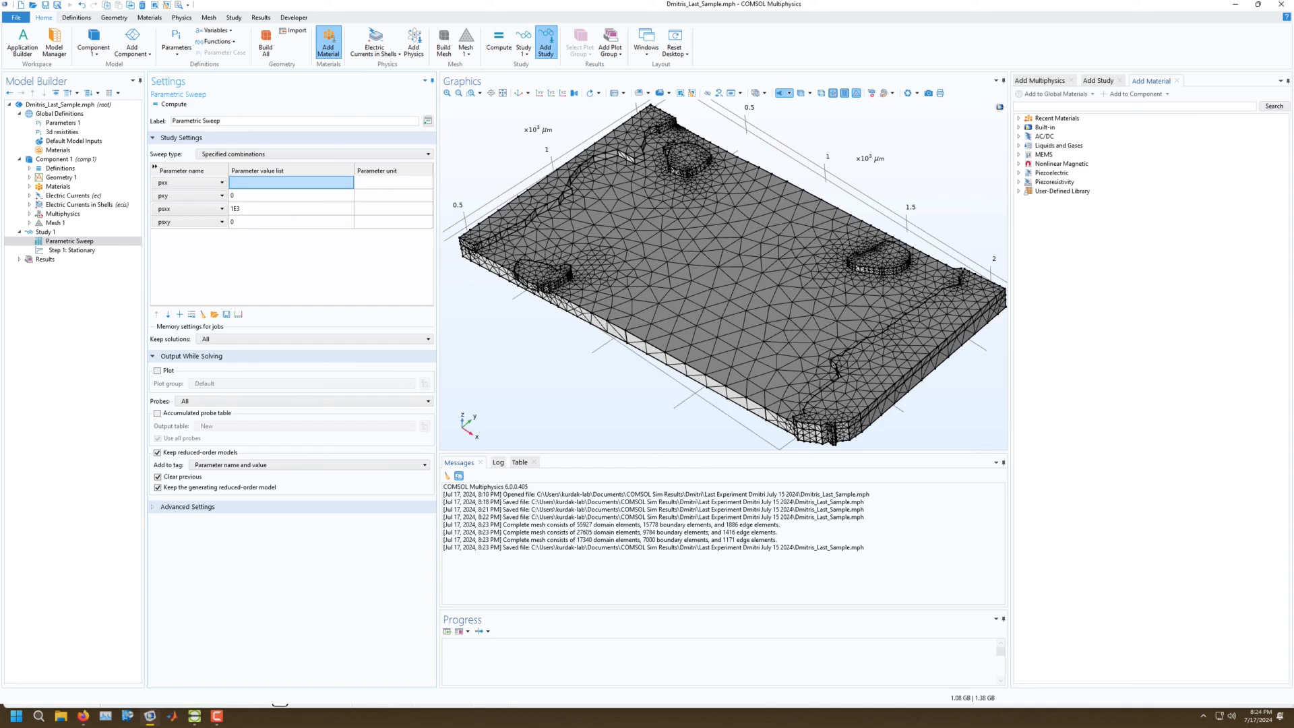
pyautogui.click(238, 314)
pyautogui.click(646, 309)
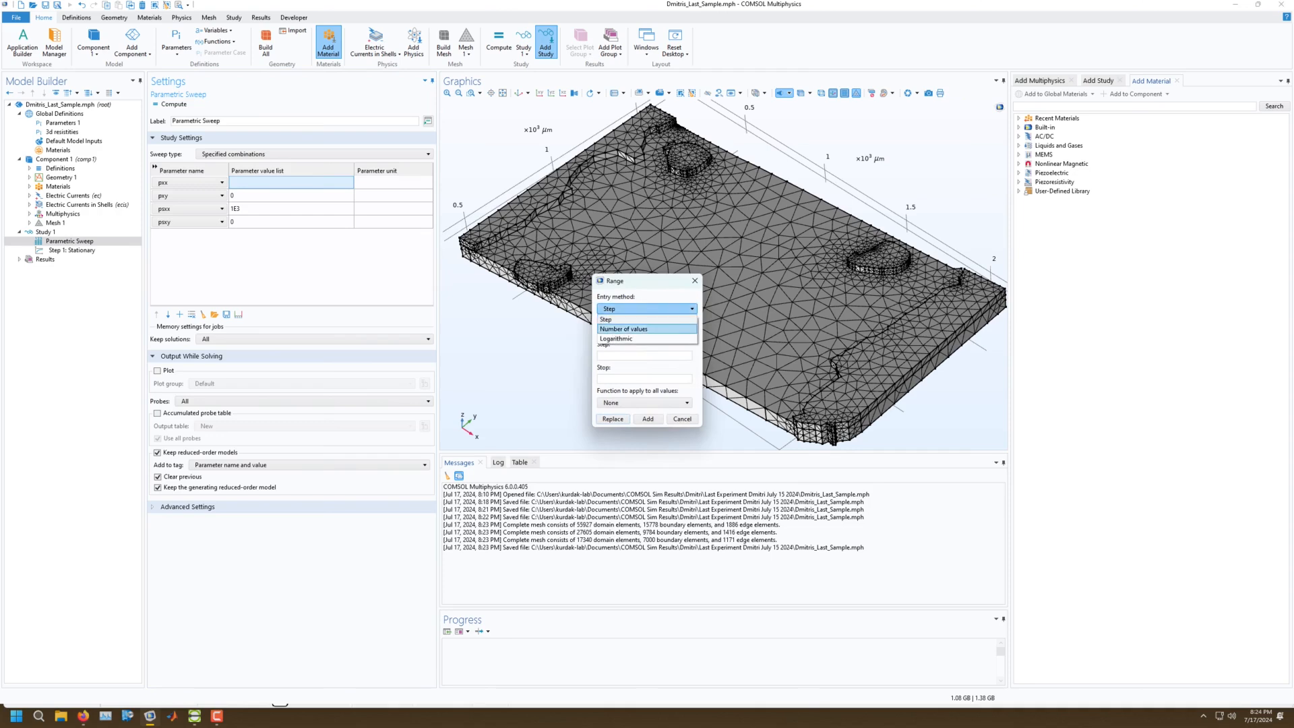
pyautogui.click(614, 338)
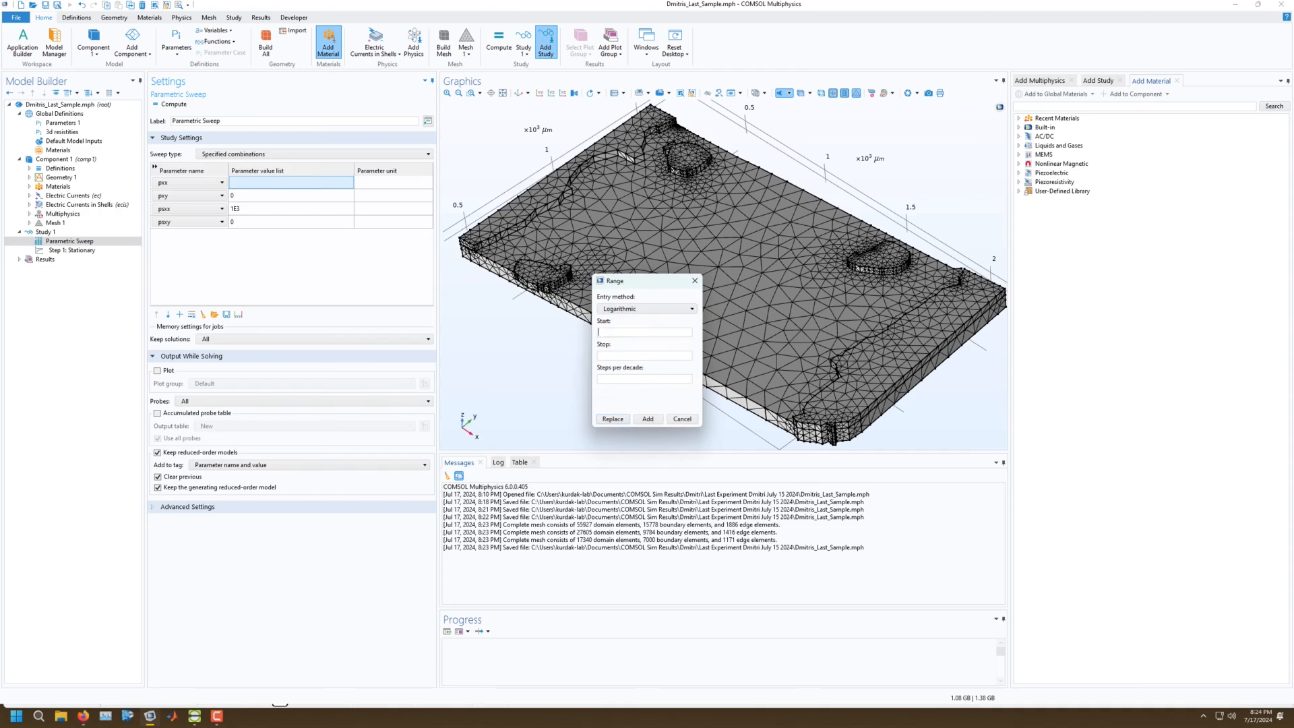
pyautogui.click(695, 280)
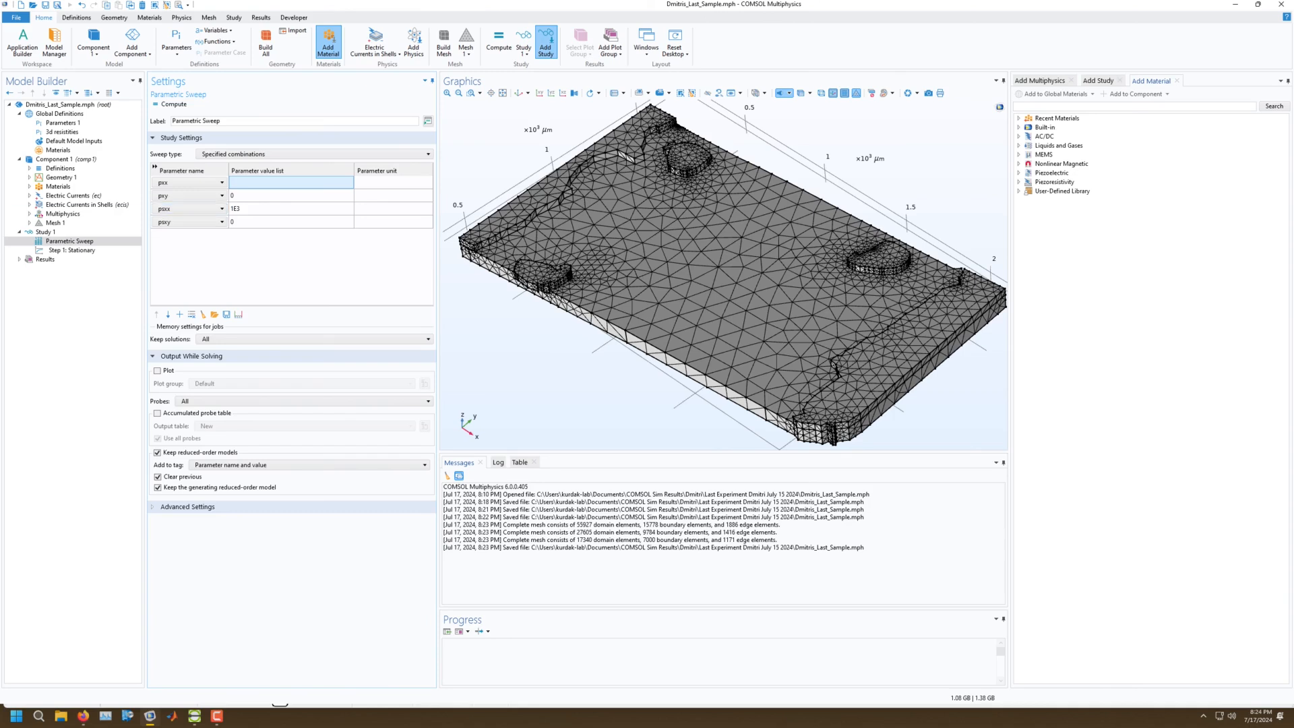
# Examine the meshed sample and its contacts from several angles and distances.
pyautogui.moveTo(725, 277)
pyautogui.mouseDown(button='right')
pyautogui.moveTo(717, 268)
pyautogui.moveTo(716, 286)
pyautogui.mouseUp(button='right')
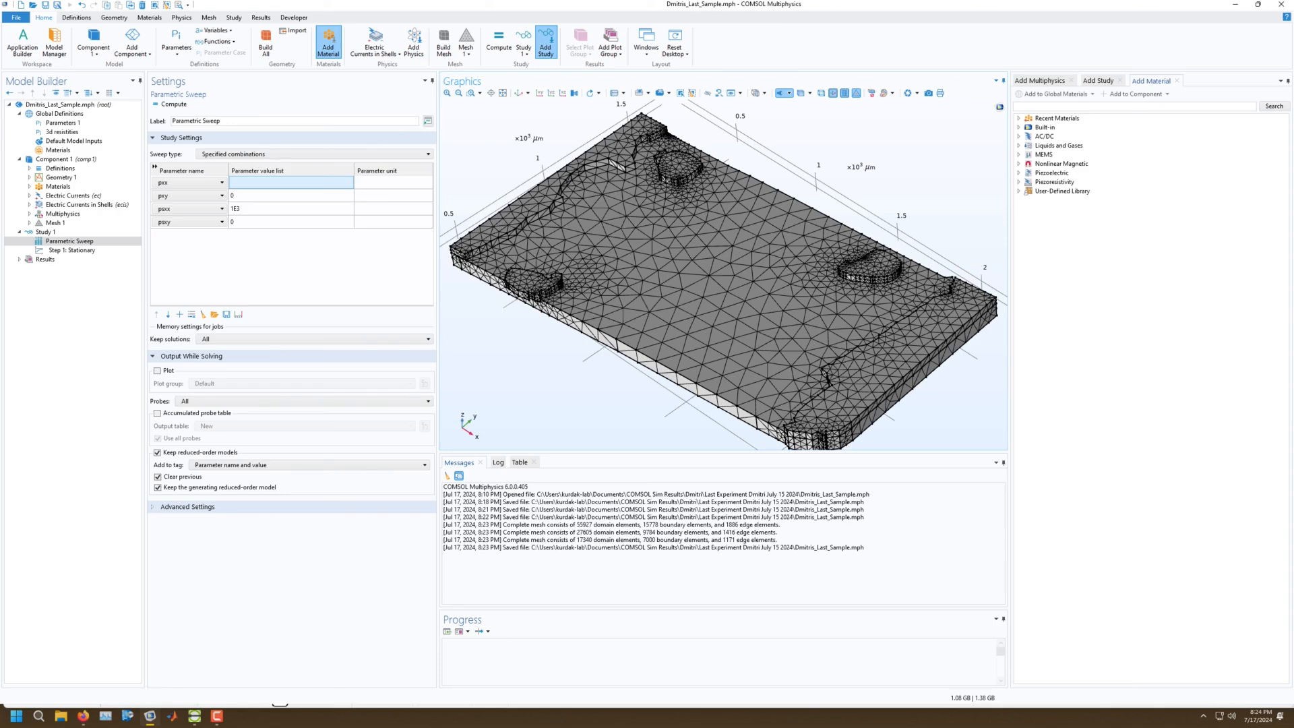
pyautogui.moveTo(715, 270); pyautogui.dragTo(748, 316)
pyautogui.moveTo(748, 269); pyautogui.dragTo(691, 325, button='right')
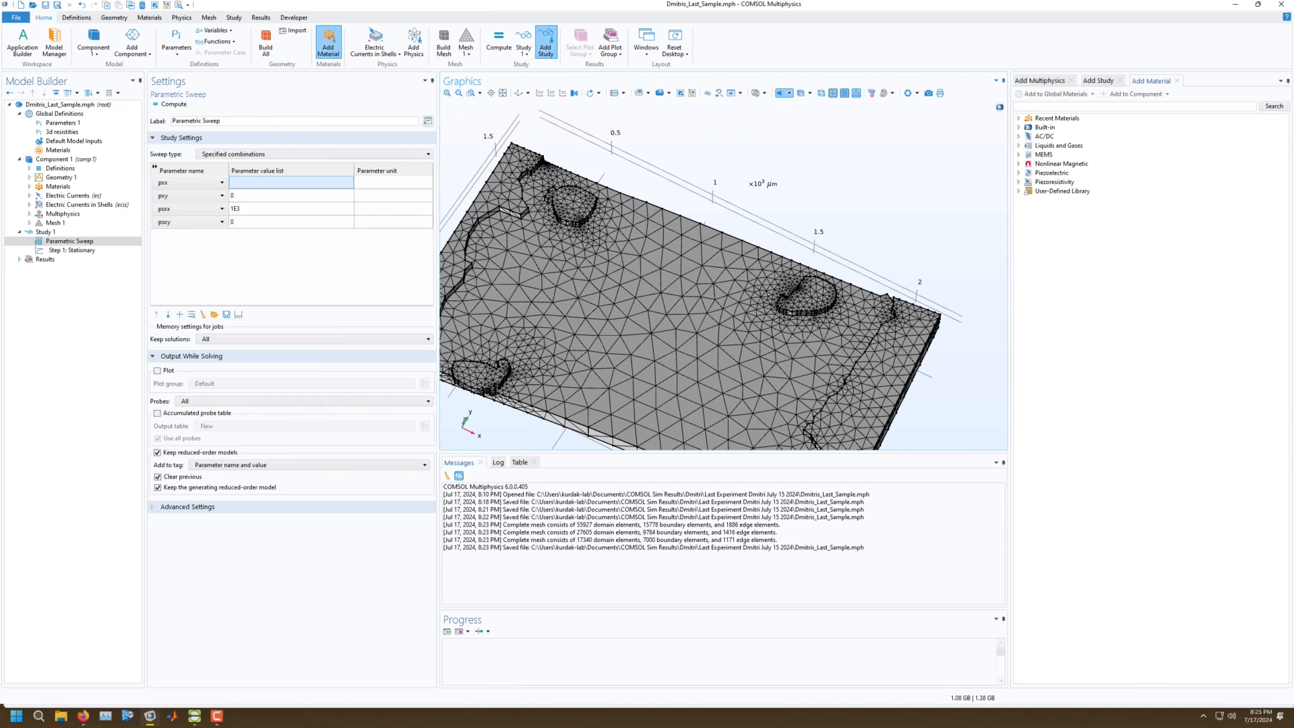
pyautogui.moveTo(714, 324); pyautogui.dragTo(745, 229, button='right')
pyautogui.scroll(-3, 723, 274)
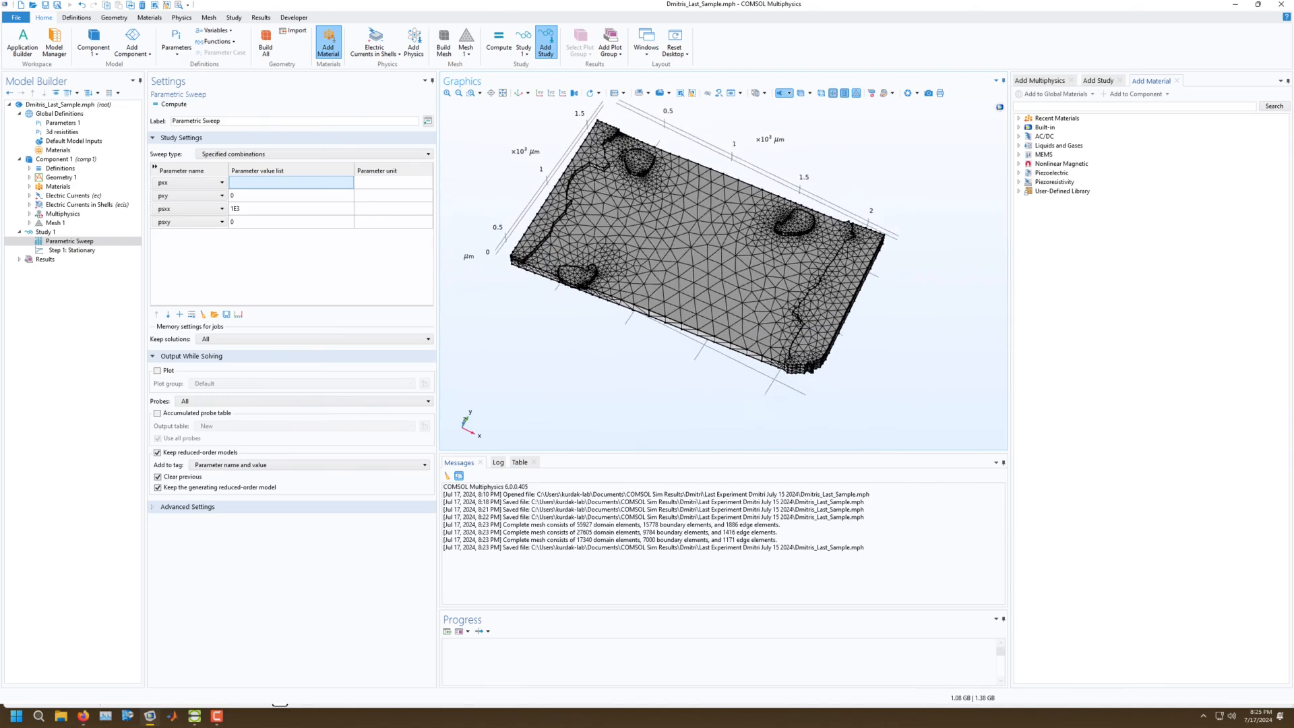
pyautogui.scroll(-3, 685, 257)
pyautogui.scroll(3, 694, 256)
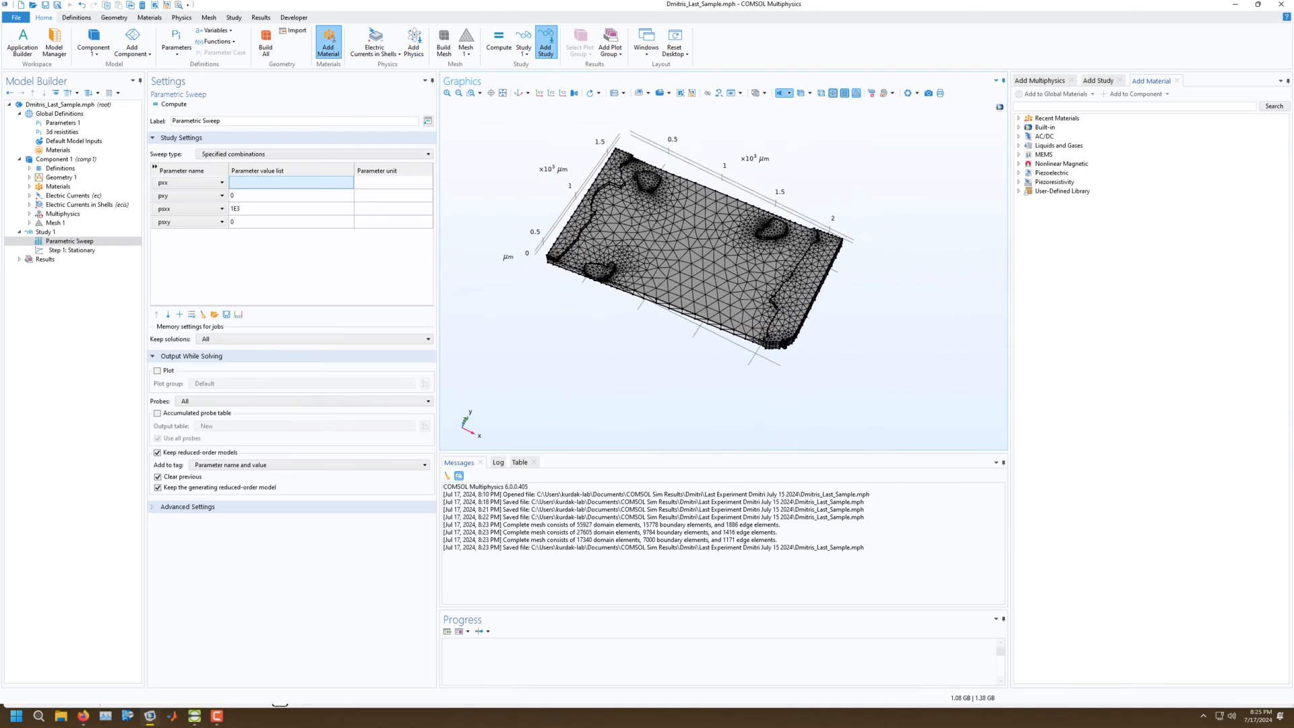
pyautogui.moveTo(698, 290); pyautogui.dragTo(664, 280)
pyautogui.moveTo(695, 269); pyautogui.dragTo(689, 316, button='right')
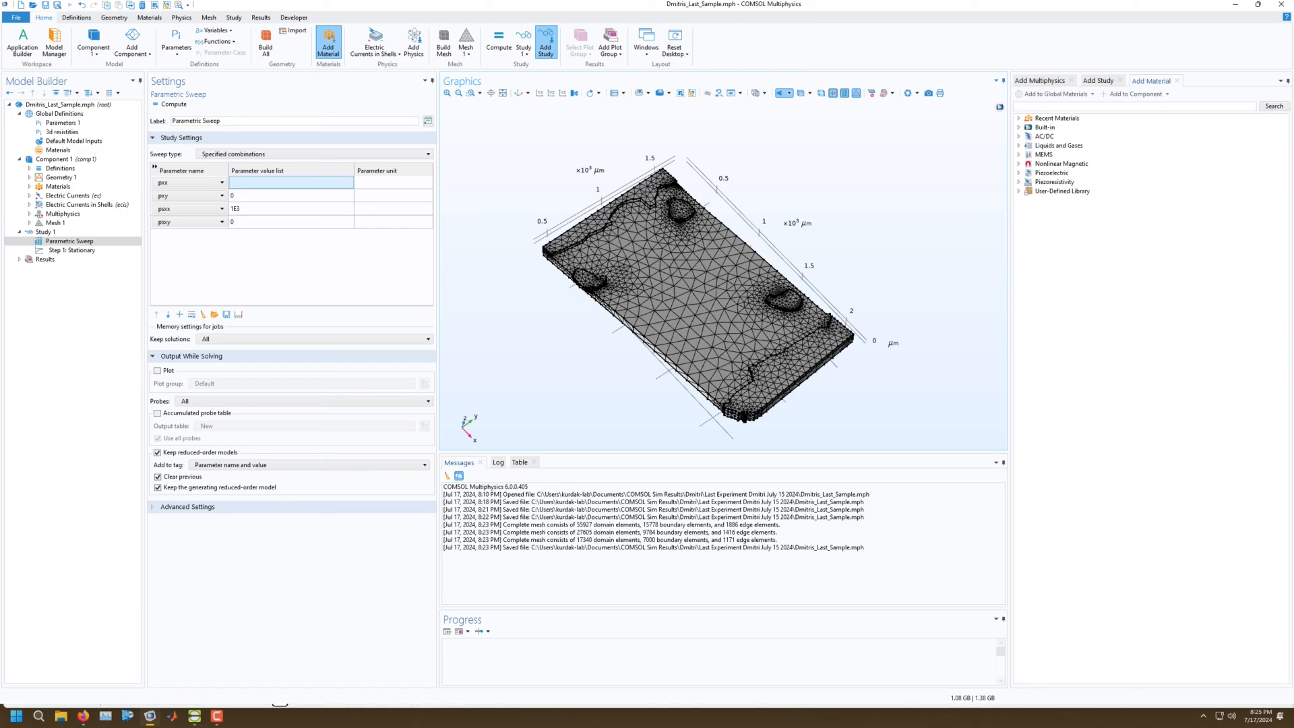
# Compare the meshed COMSOL model with the traced sample photo and its dimensions in LibreCAD.
pyautogui.hotkey('alt', 'Tab')
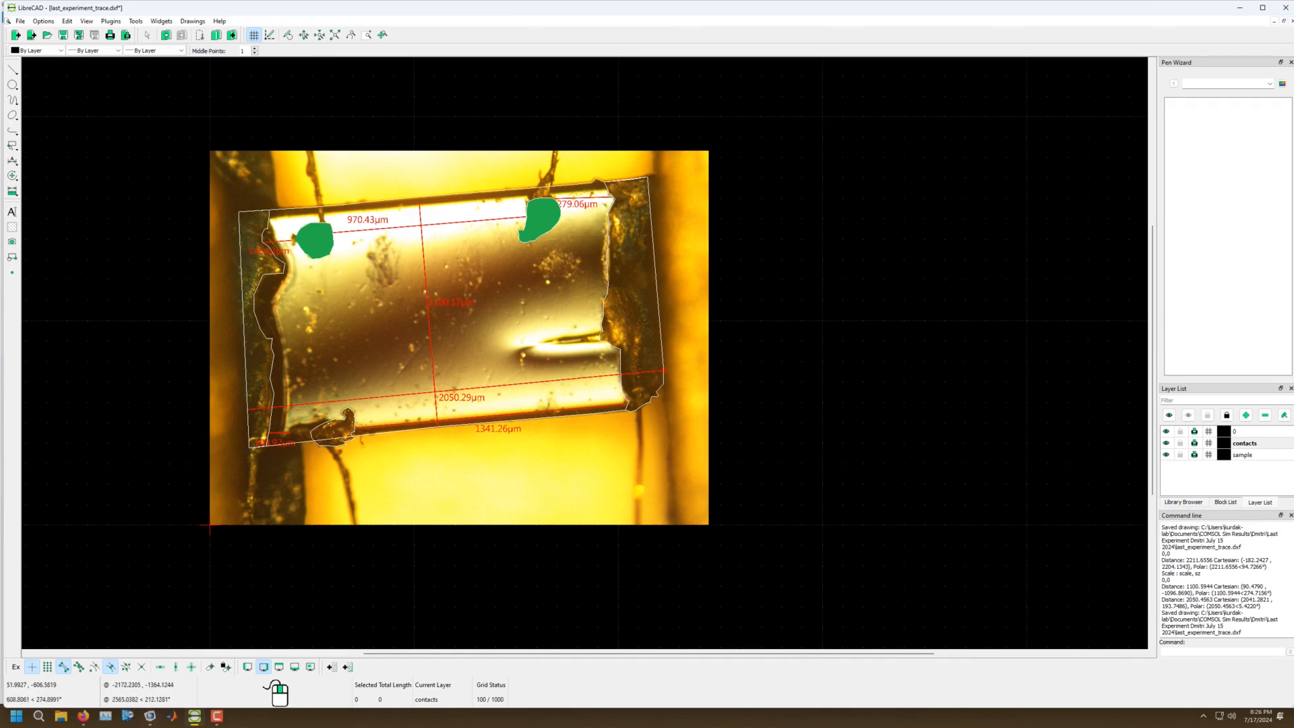
pyautogui.moveTo(150, 715)
pyautogui.click(150, 647)
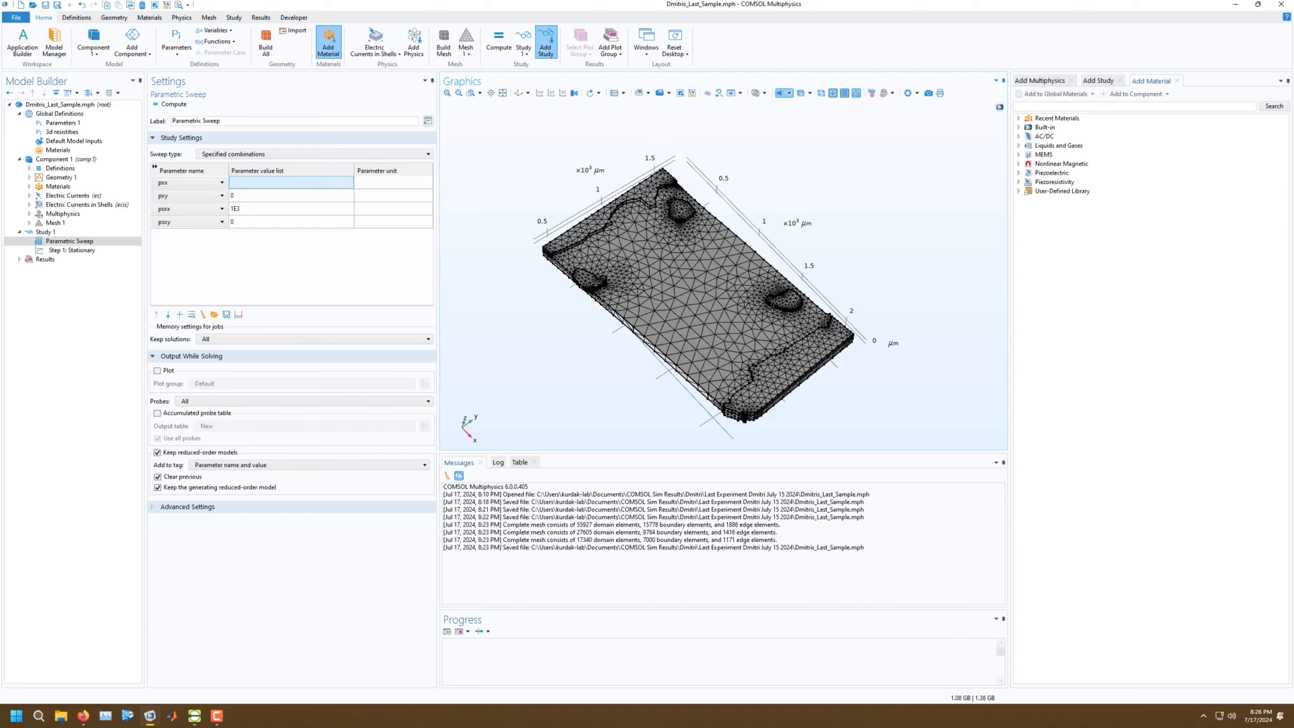
pyautogui.moveTo(695, 290); pyautogui.dragTo(726, 311)
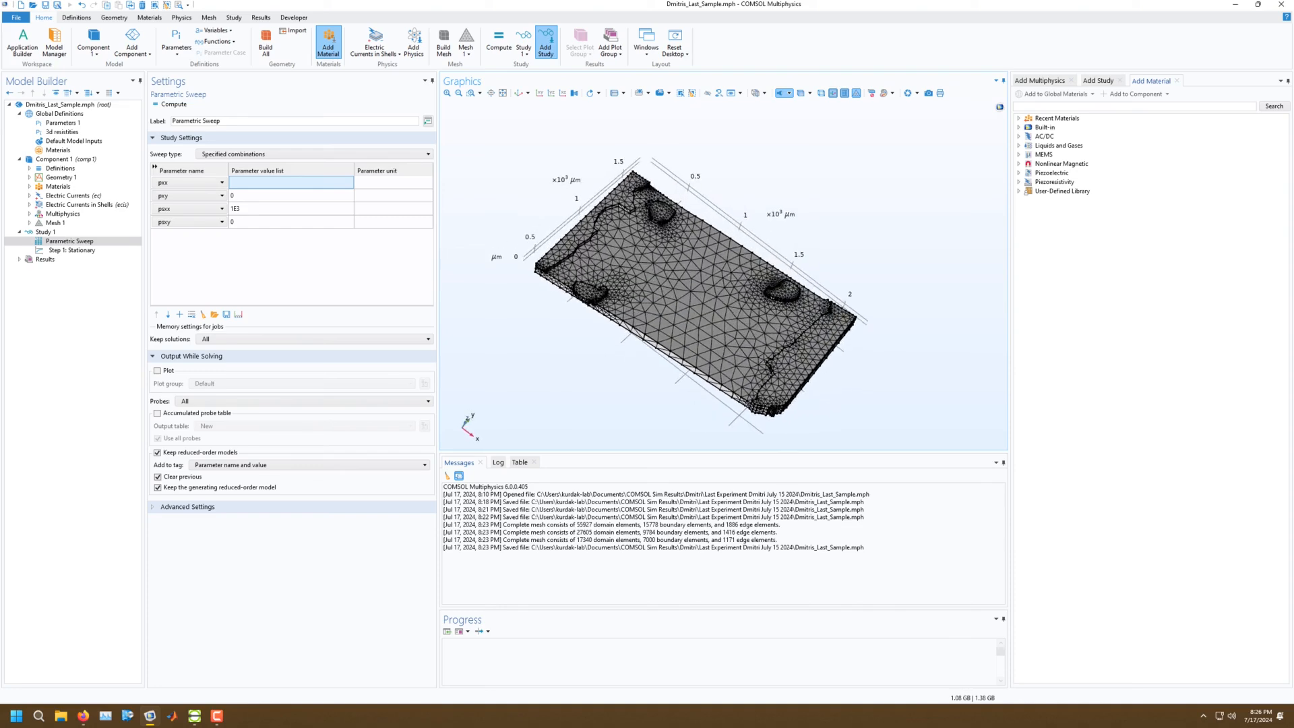
pyautogui.moveTo(195, 716)
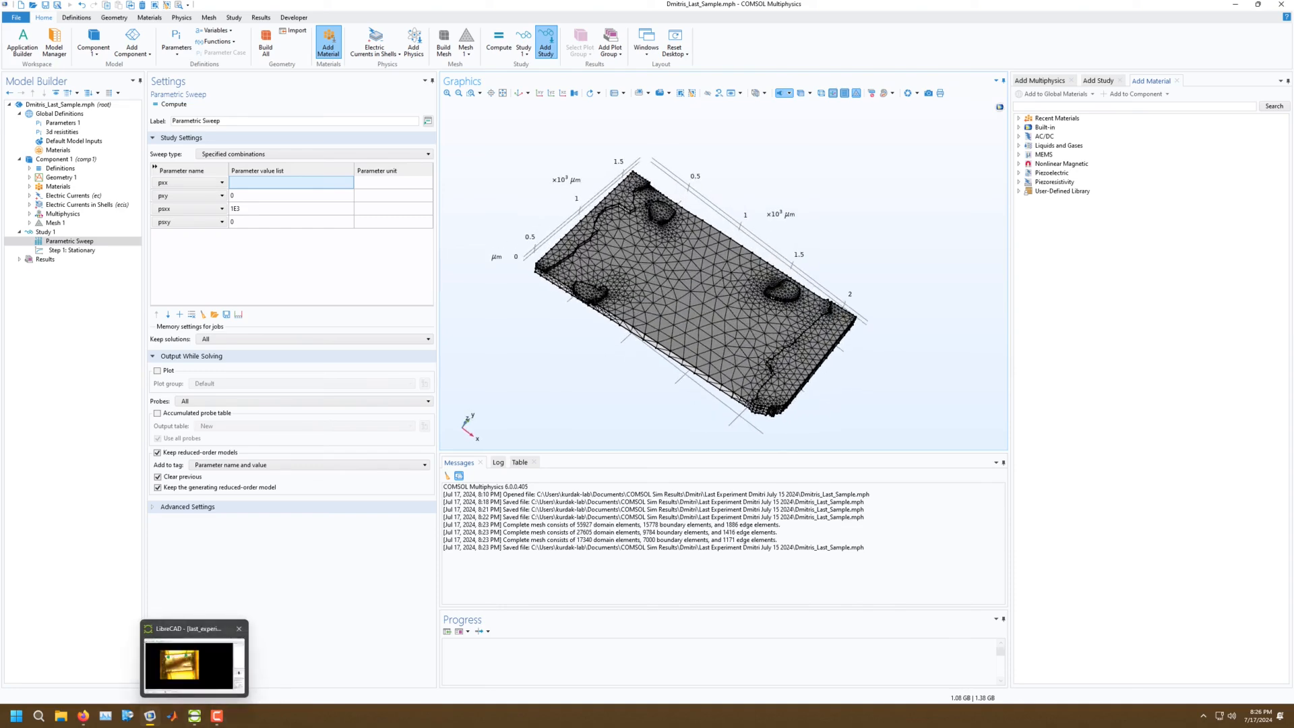
pyautogui.moveTo(194, 666)
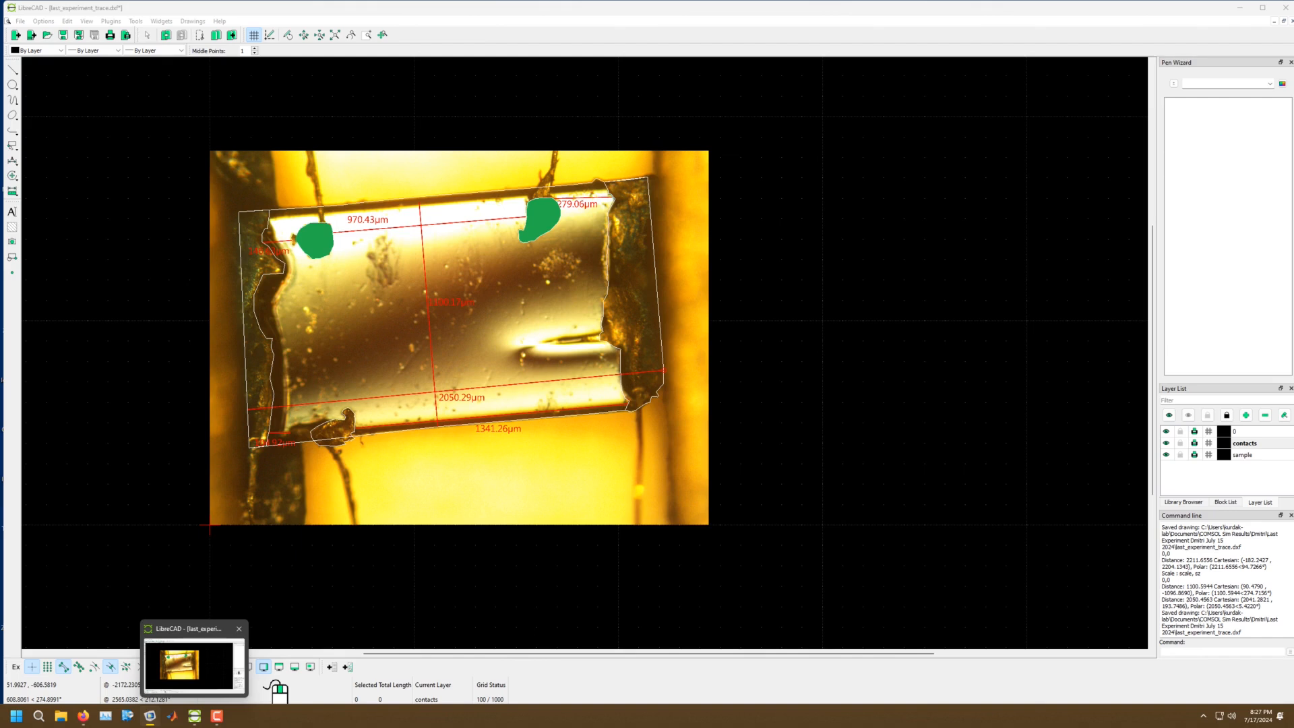
# Switch back to COMSOL and fill pxx's sweep values with a logarithmic range from 1E-6 to 1E6 at 1 step per decade.
pyautogui.click(194, 664)
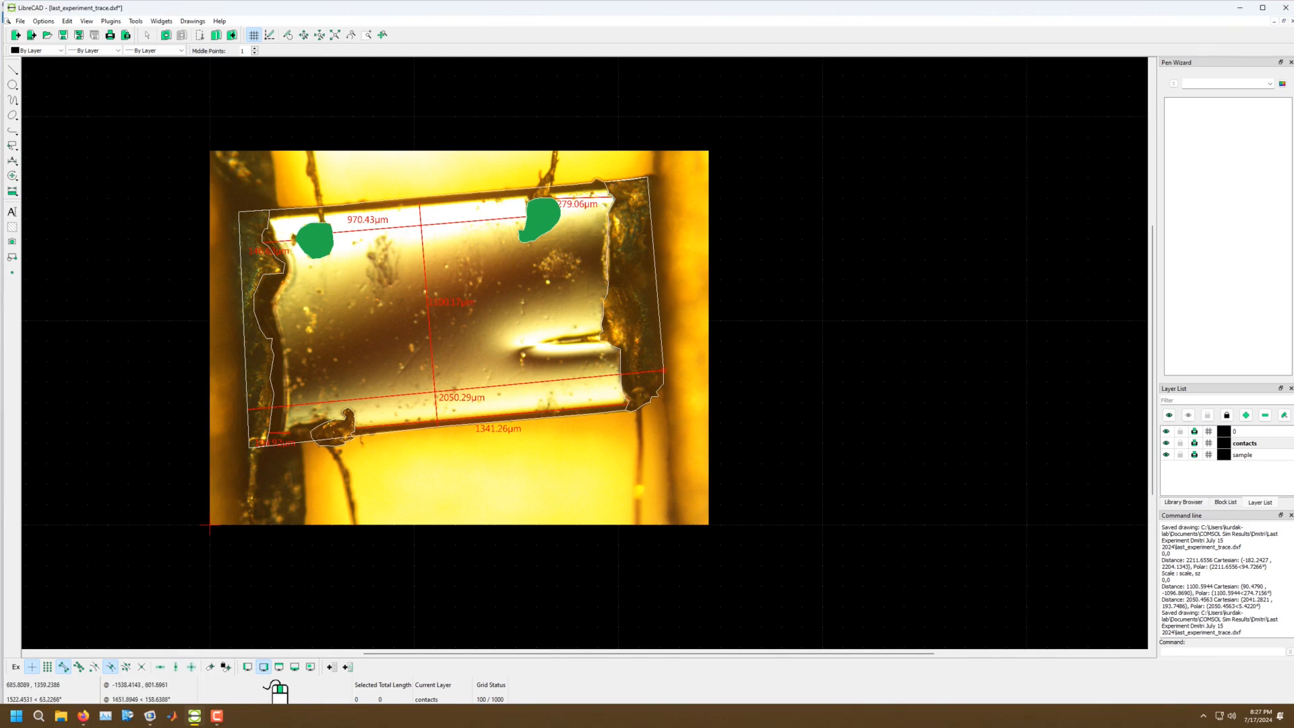
pyautogui.click(150, 716)
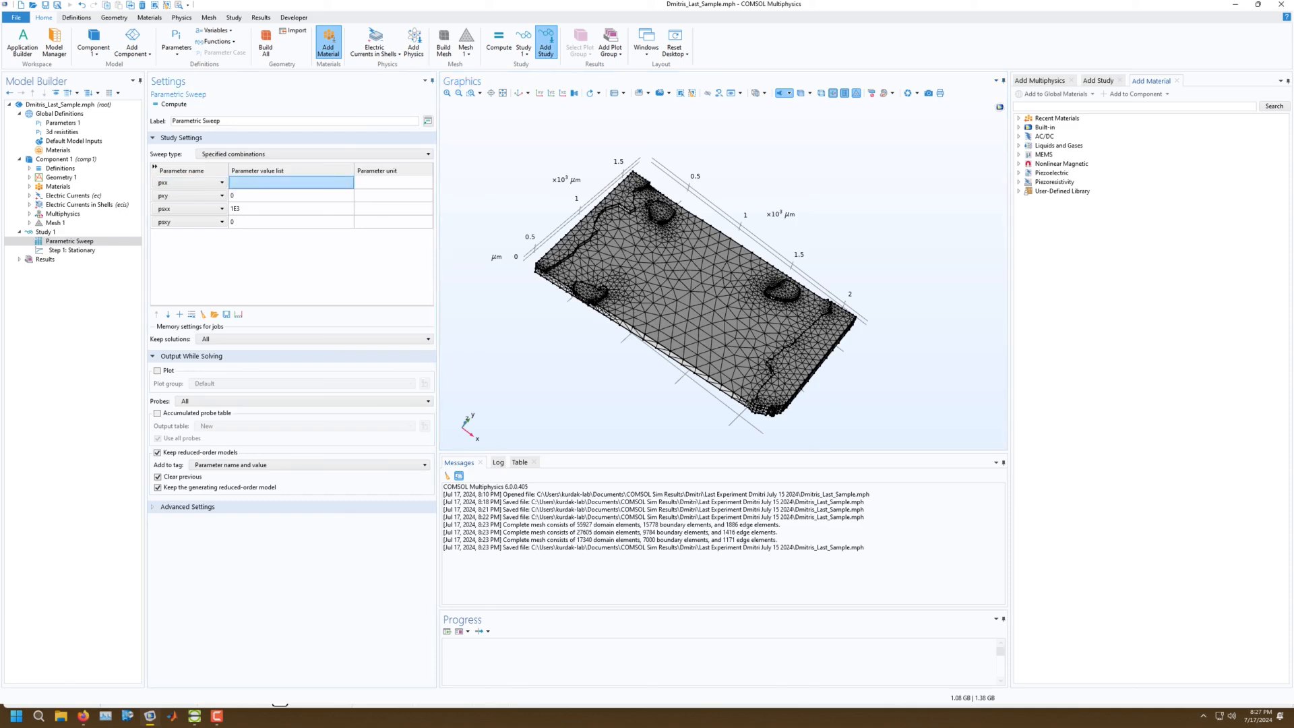
pyautogui.click(291, 182)
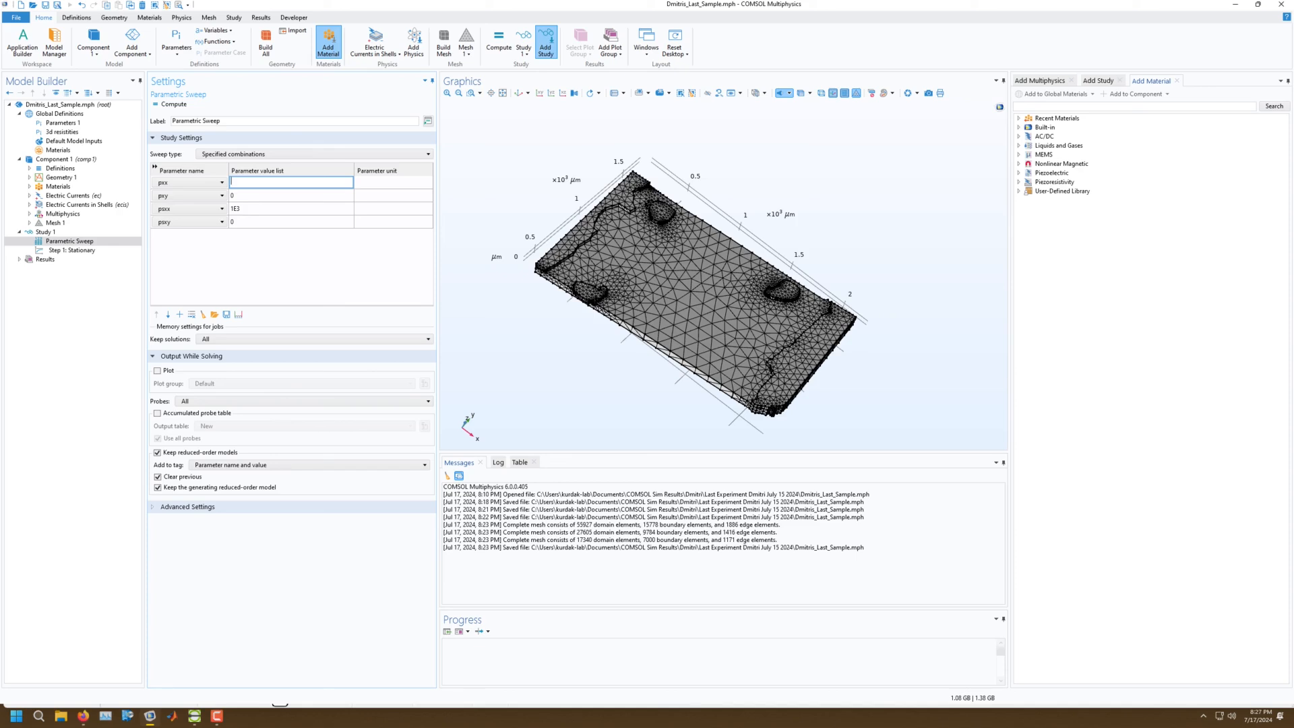
pyautogui.click(238, 314)
pyautogui.click(646, 309)
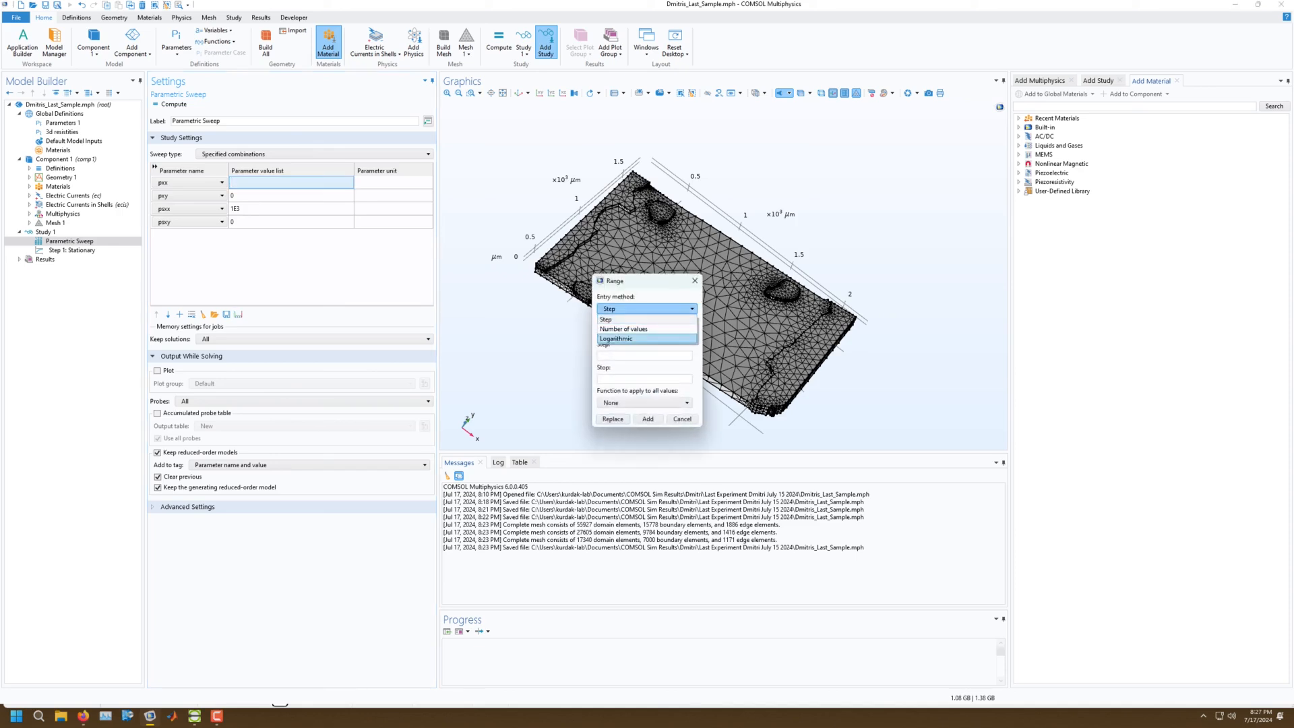
pyautogui.click(627, 339)
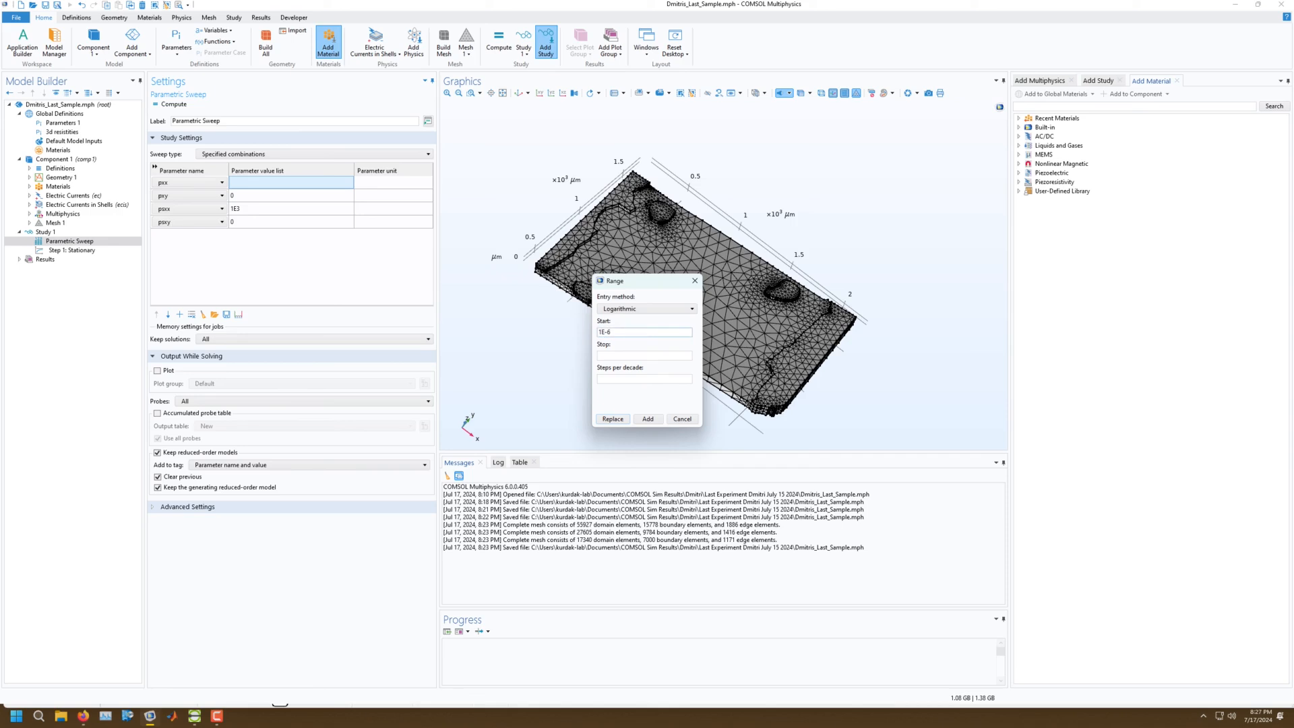
pyautogui.click(626, 355)
pyautogui.write('16')
pyautogui.press('BackSpace')
pyautogui.write('E6')
pyautogui.click(627, 379)
pyautogui.press('Tab')
pyautogui.press('Return')
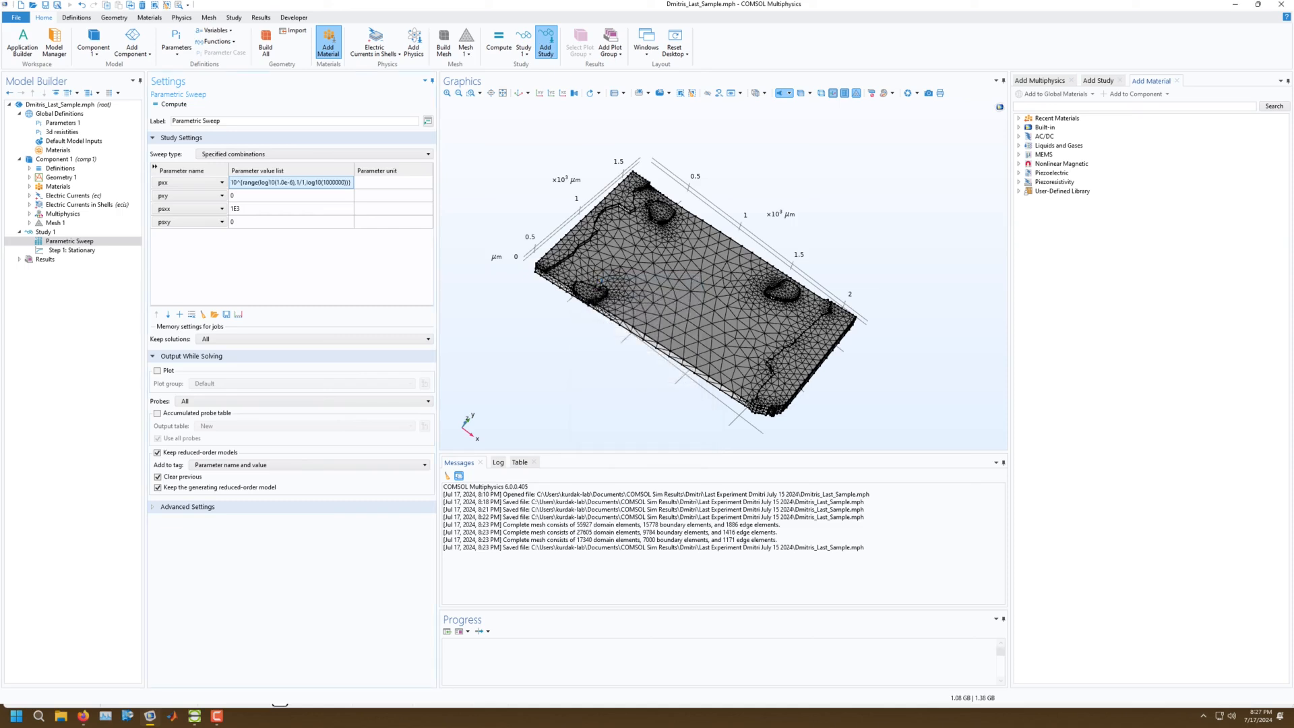
# Set the parametric sweep type to All combinations and compute the study.
pyautogui.click(169, 104)
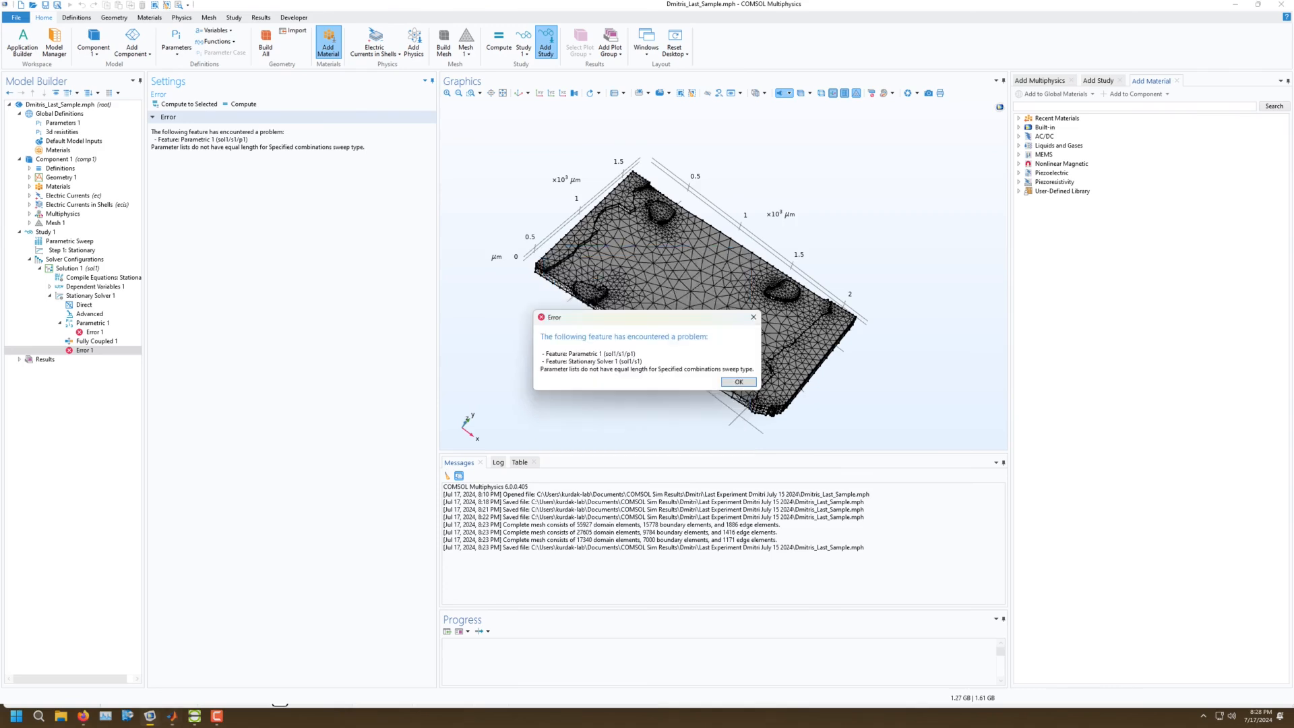
pyautogui.click(738, 382)
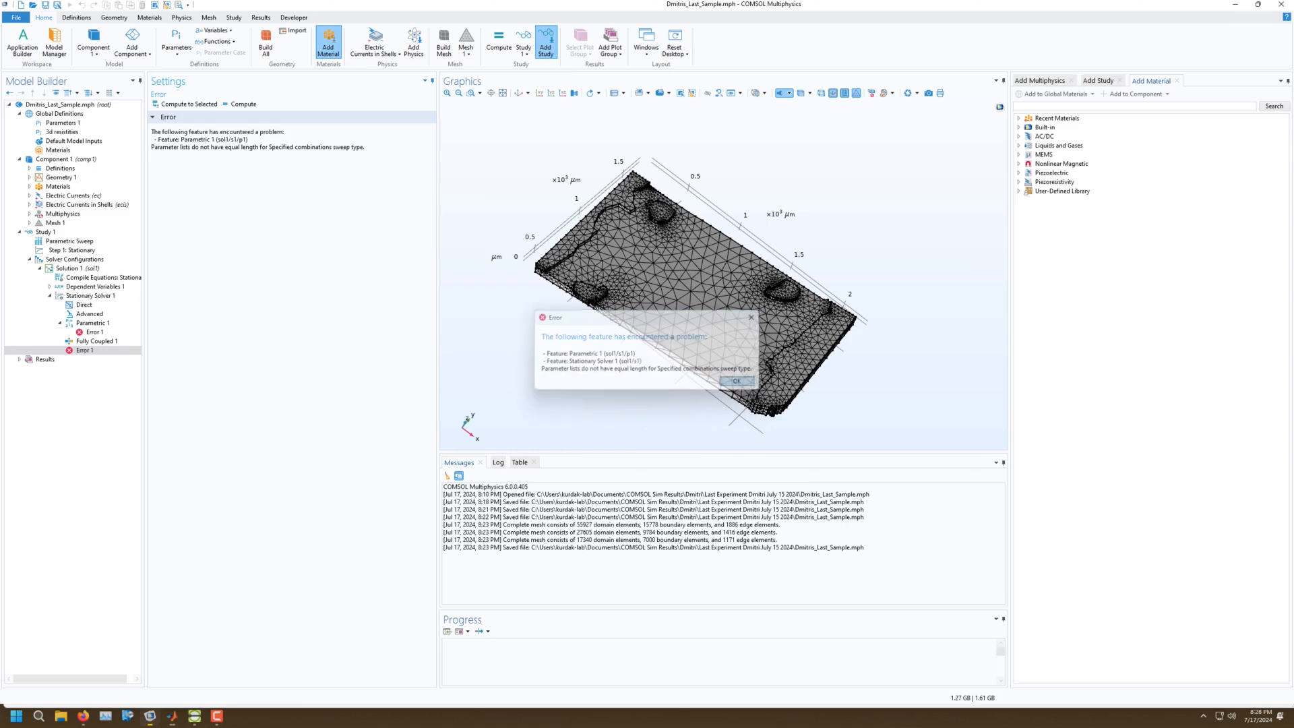
pyautogui.click(70, 241)
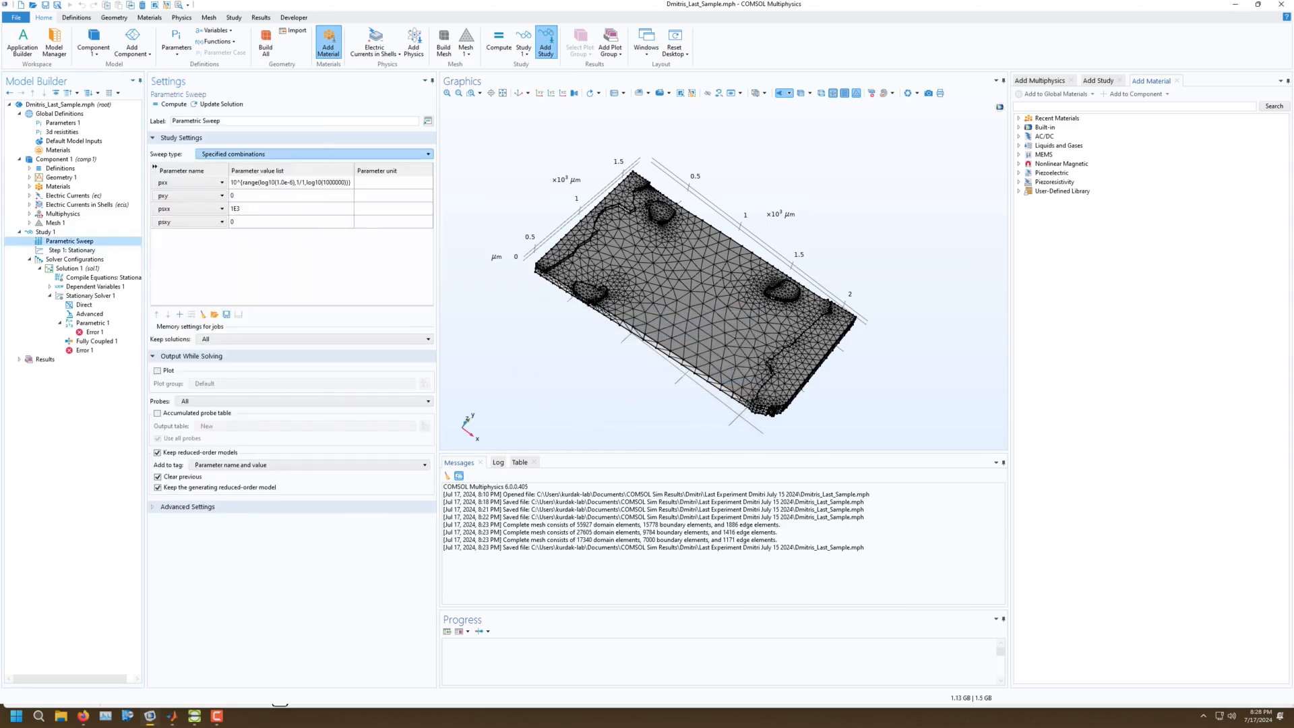
pyautogui.click(313, 153)
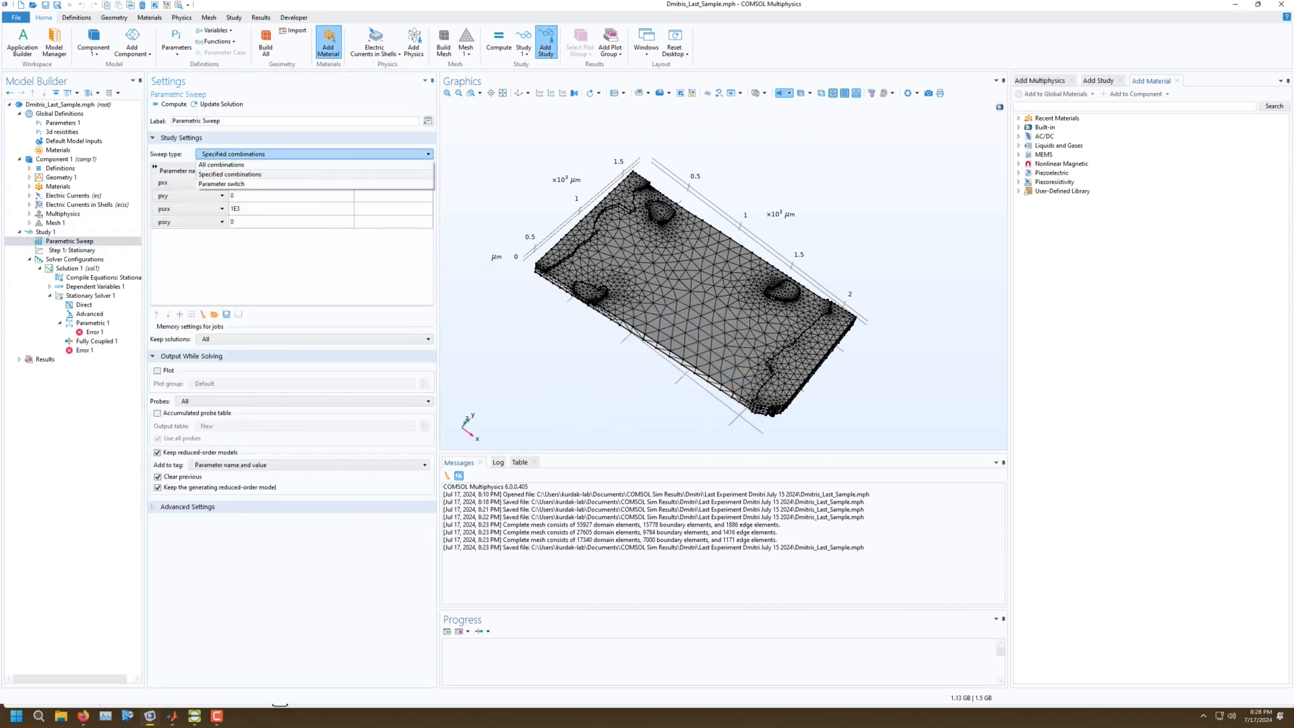
pyautogui.click(223, 165)
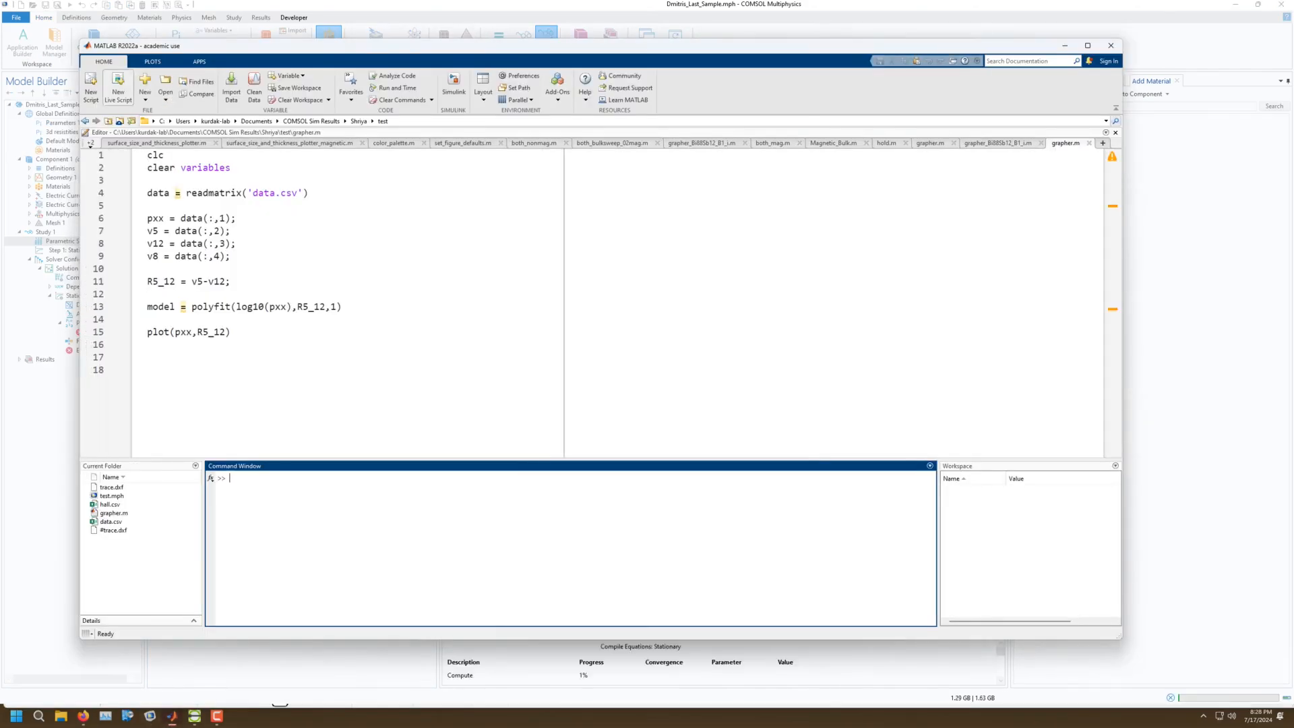
# Create a blank script in MATLAB and choose the July 15 2024 last-experiment folder under COMSOL Sim Results as its save location.
pyautogui.click(145, 98)
pyautogui.click(165, 115)
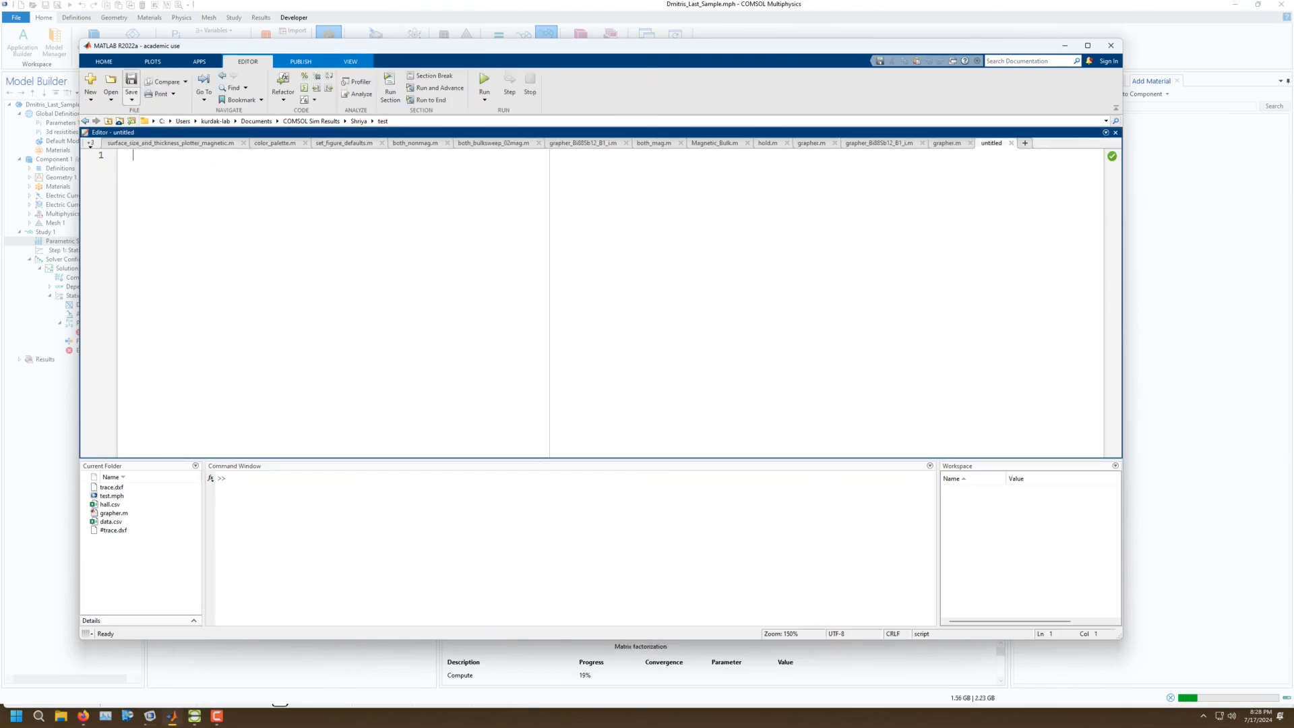
pyautogui.click(131, 100)
pyautogui.click(157, 126)
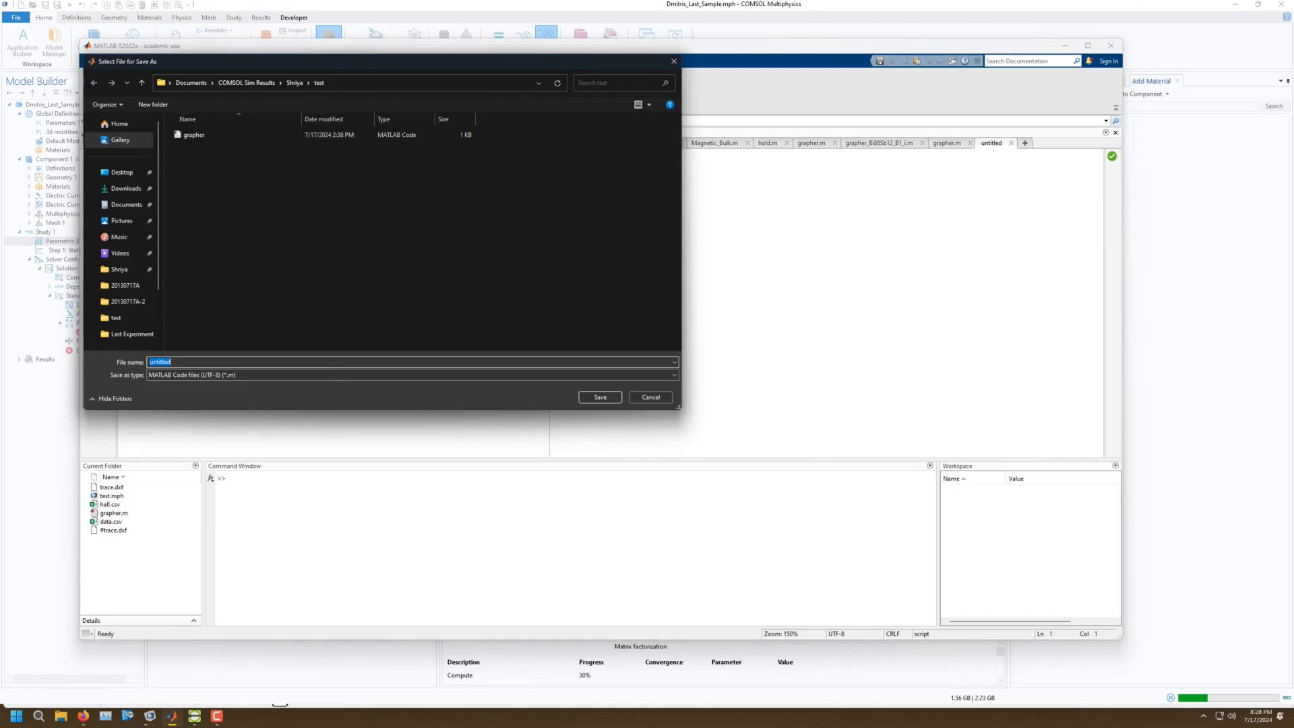
pyautogui.click(247, 83)
pyautogui.doubleClick(202, 163)
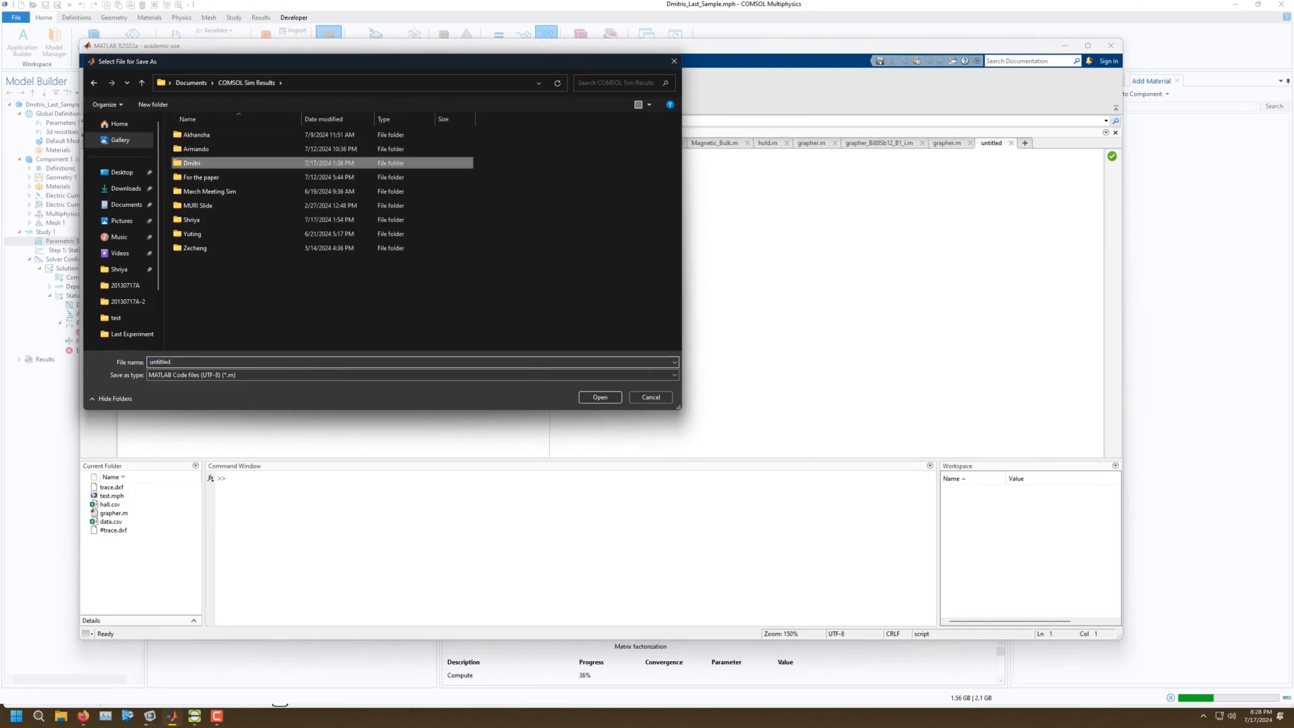
pyautogui.doubleClick(216, 149)
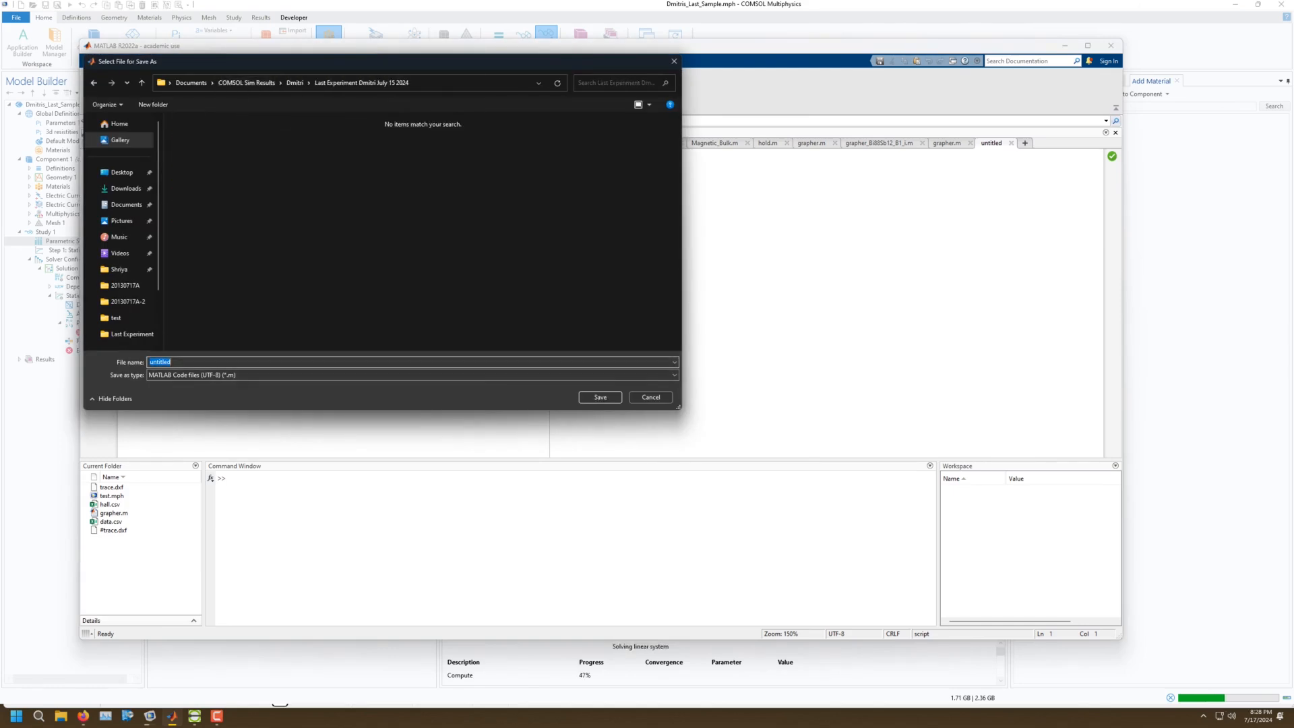
# Save the script under the sample owner's first name followed by "s_last".
pyautogui.write('dmitri')
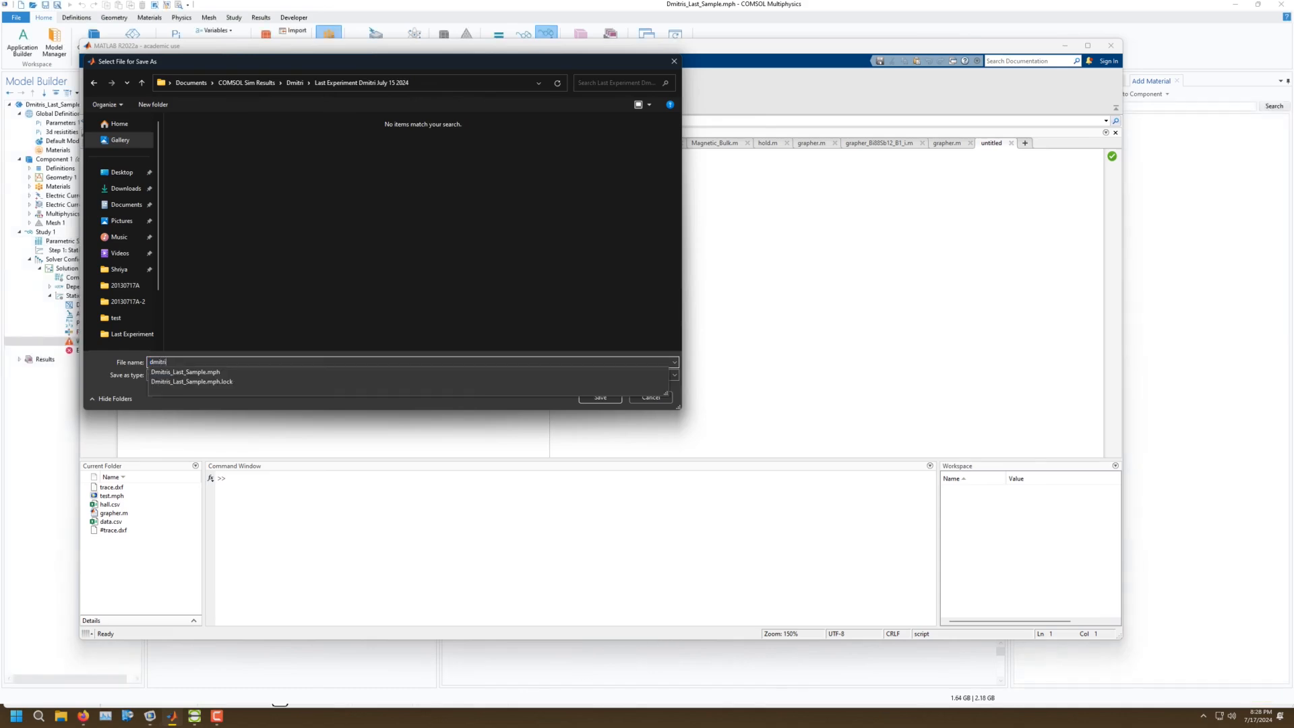
pyautogui.write('s_las')
pyautogui.press('BackSpace')
pyautogui.press('BackSpace')
pyautogui.press('BackSpace')
pyautogui.write('_last.')
pyautogui.press('Return')
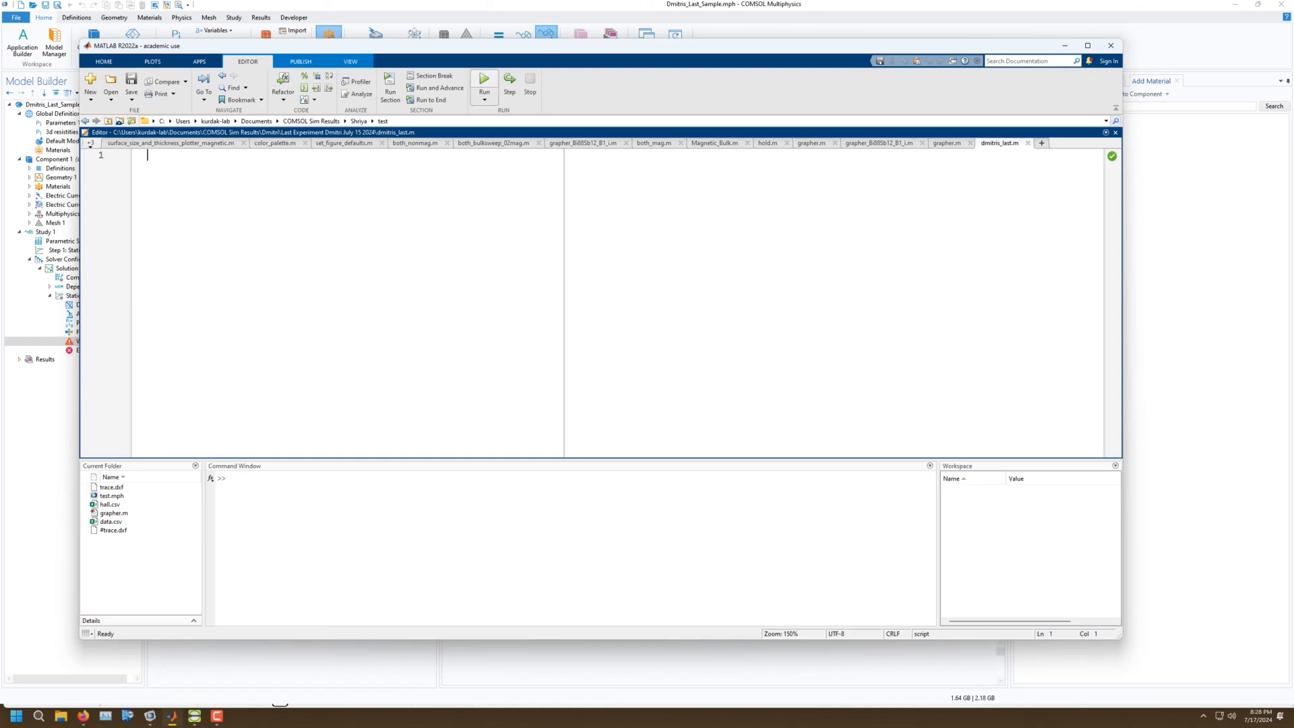
# Run the empty script with MATLAB's current folder changed to the script's folder, and move the MATLAB window out of the way.
pyautogui.click(484, 79)
pyautogui.click(542, 370)
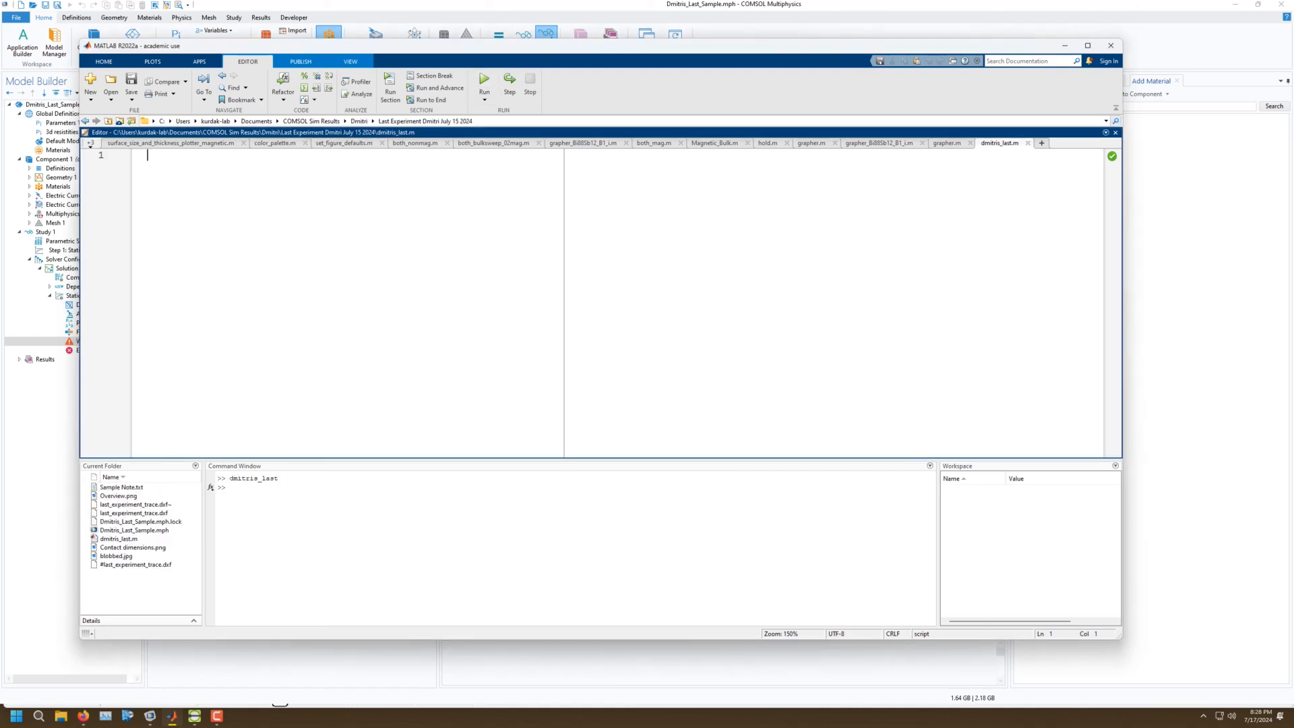
pyautogui.moveTo(559, 45); pyautogui.dragTo(721, 450)
# Return to COMSOL, dismiss the solver error and expand Mesh 1 in the model tree.
pyautogui.click(674, 367)
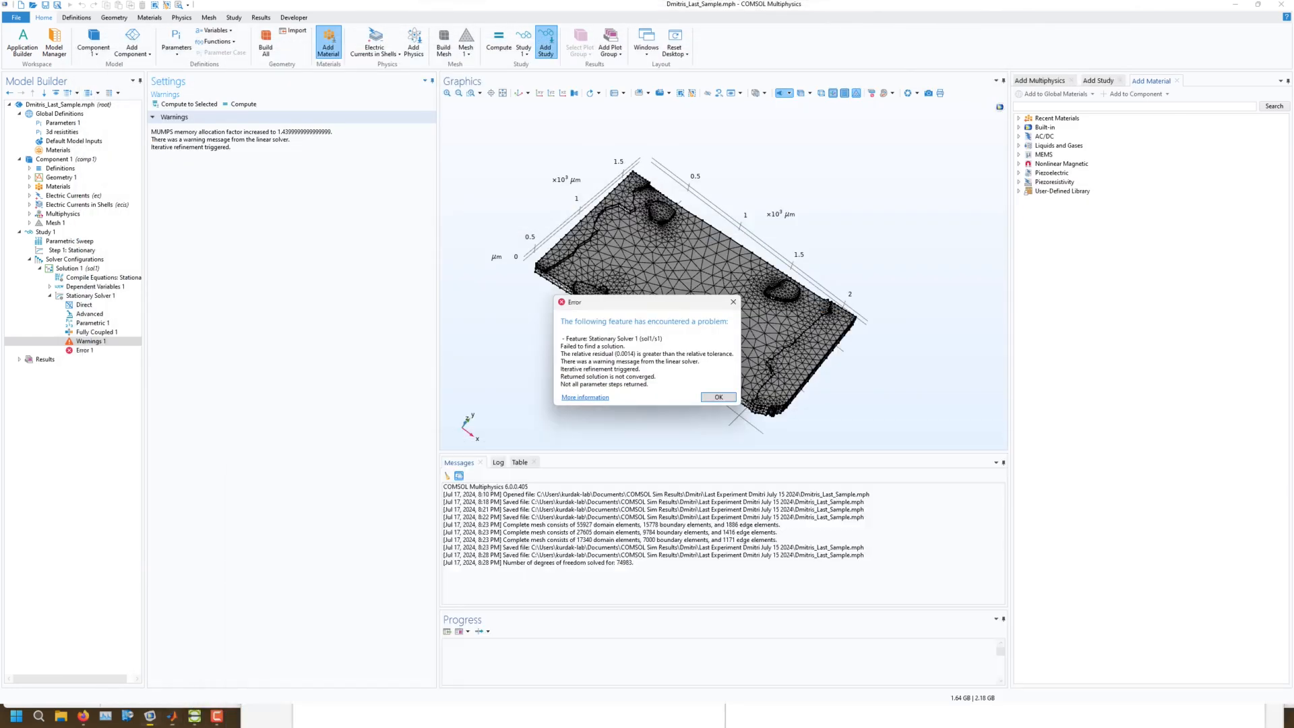
pyautogui.click(718, 397)
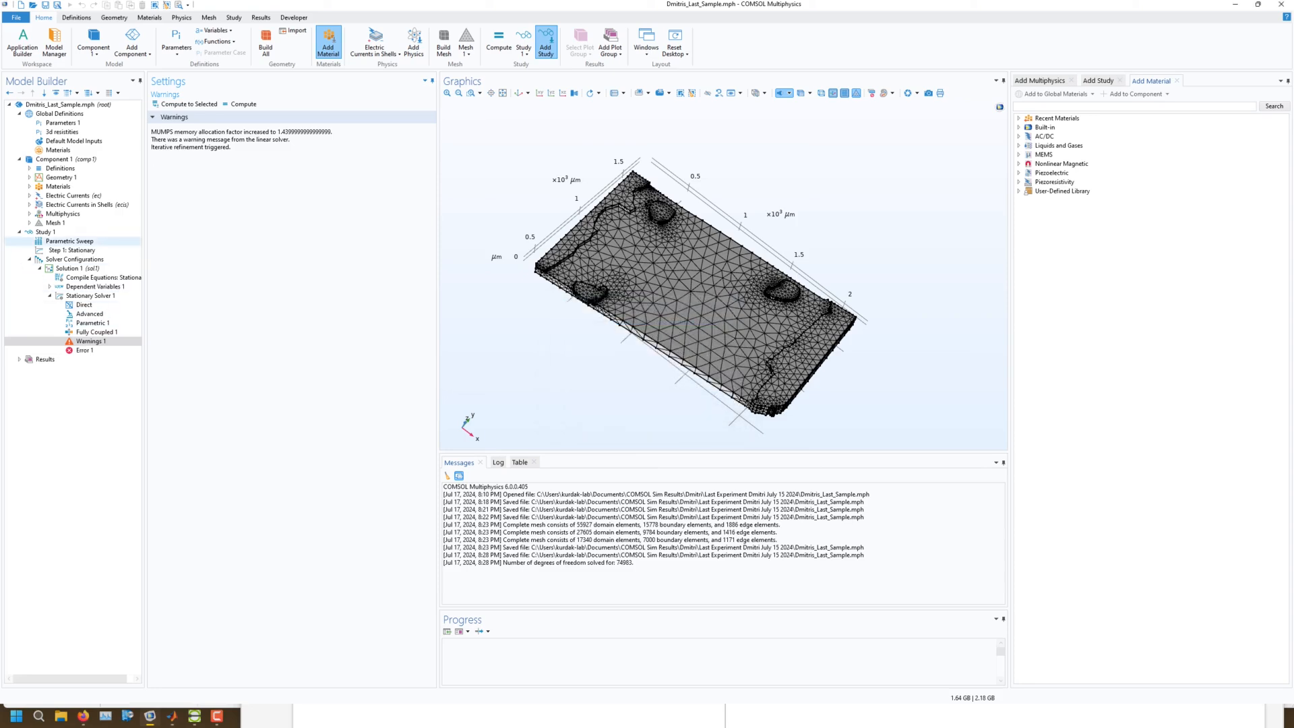
pyautogui.click(30, 223)
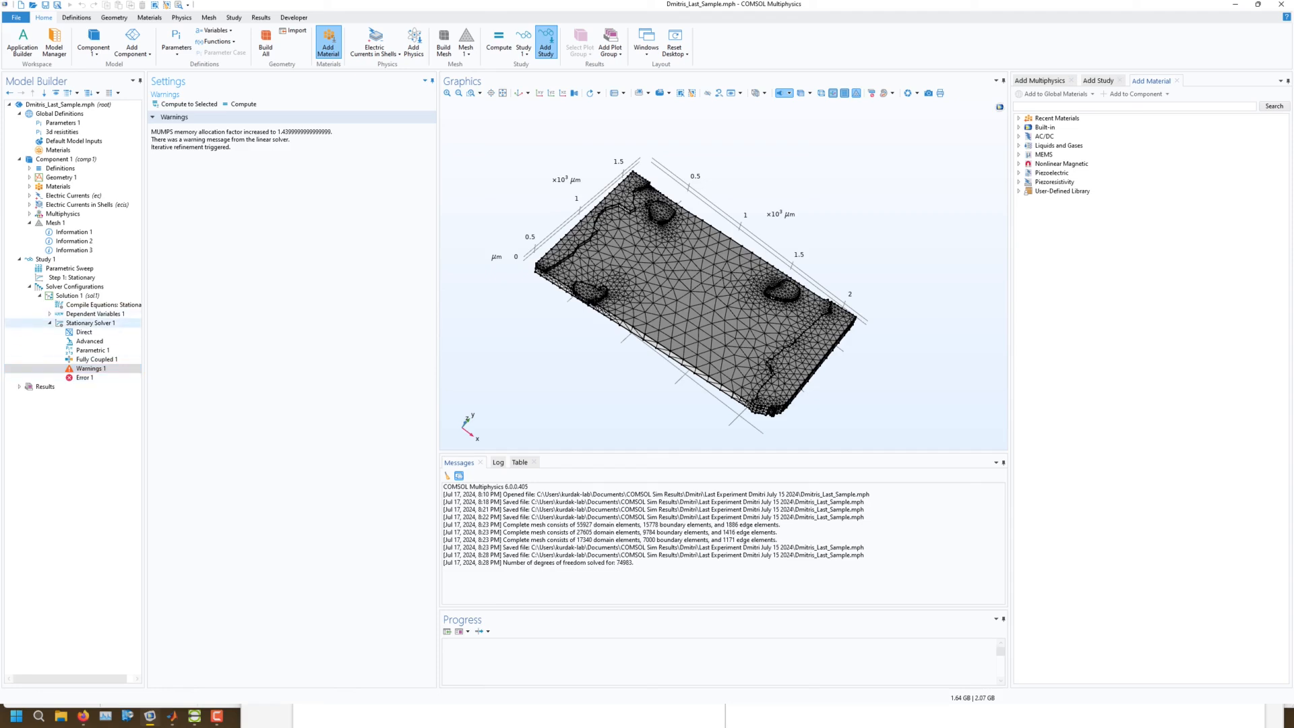
# Review the general settings of Stationary Solver 1, including its relative tolerance and available linearity options.
pyautogui.click(91, 323)
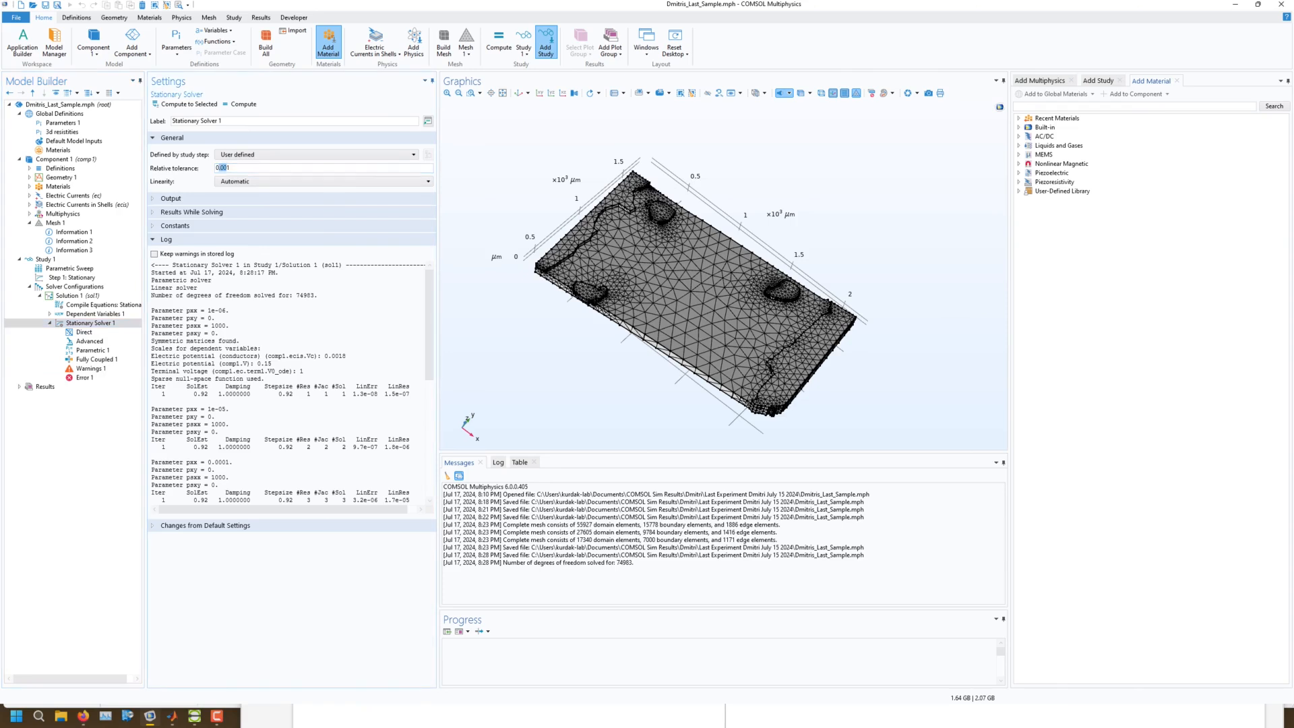
pyautogui.click(228, 167)
pyautogui.click(323, 182)
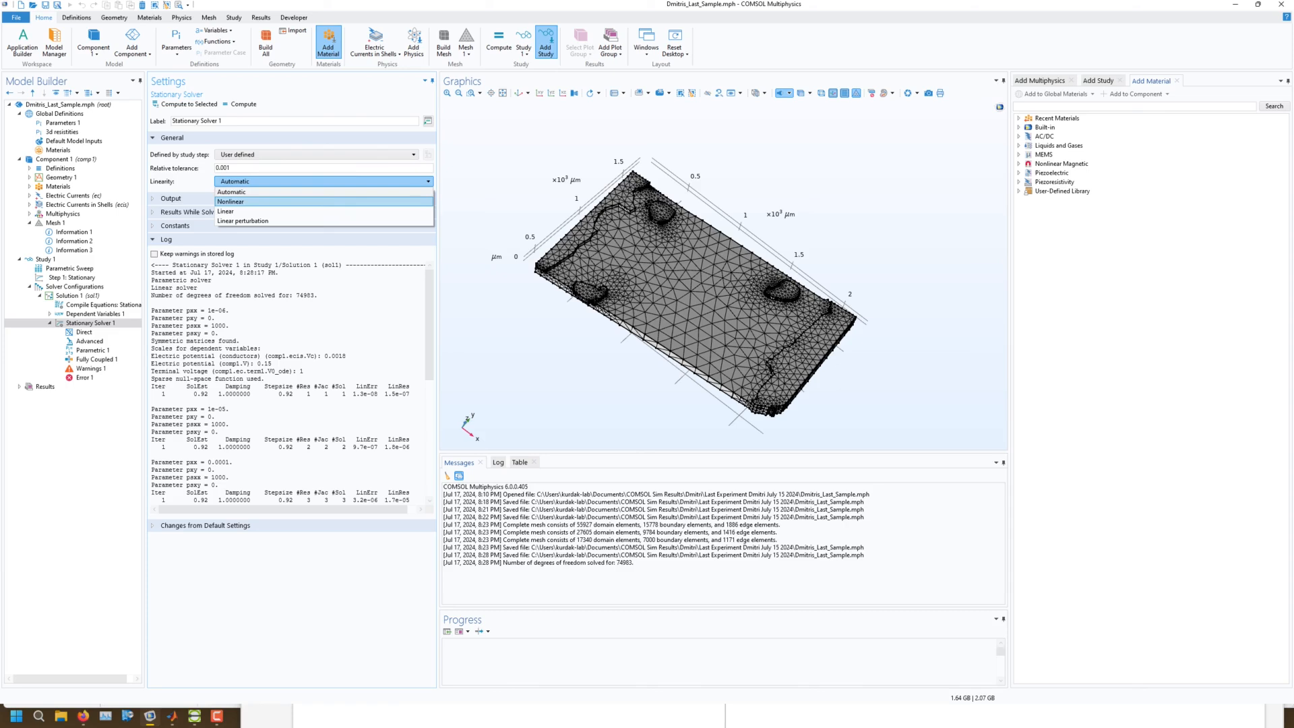
pyautogui.click(230, 201)
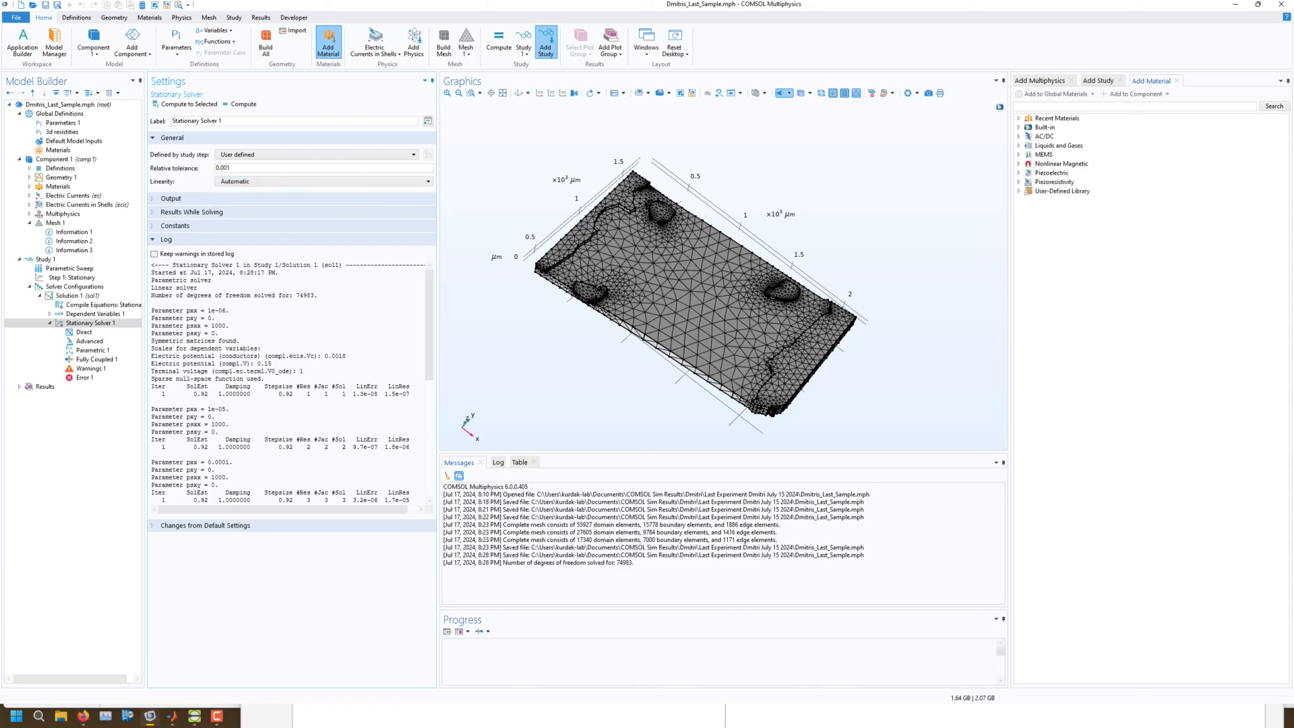
# Set the element size of Mesh 1 to Finer and build the whole mesh.
pyautogui.click(53, 222)
pyautogui.click(290, 197)
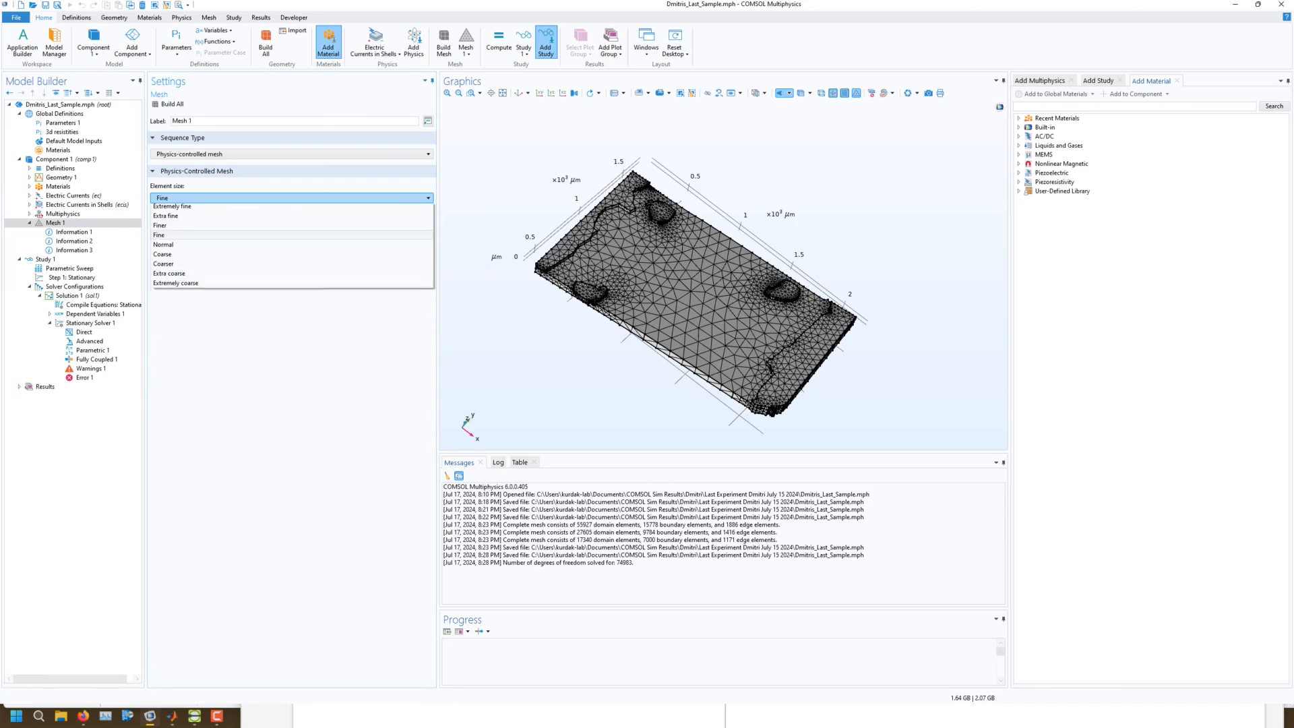
pyautogui.click(176, 228)
pyautogui.click(169, 103)
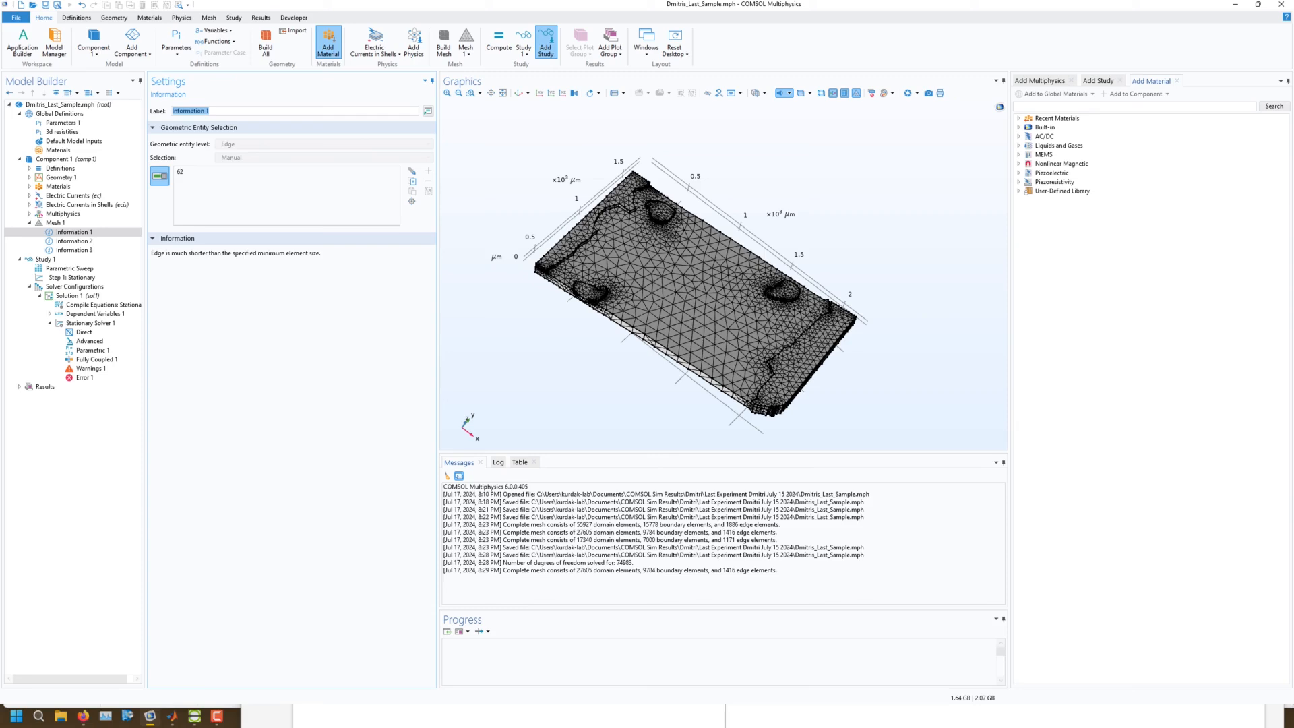
pyautogui.click(56, 223)
pyautogui.click(168, 105)
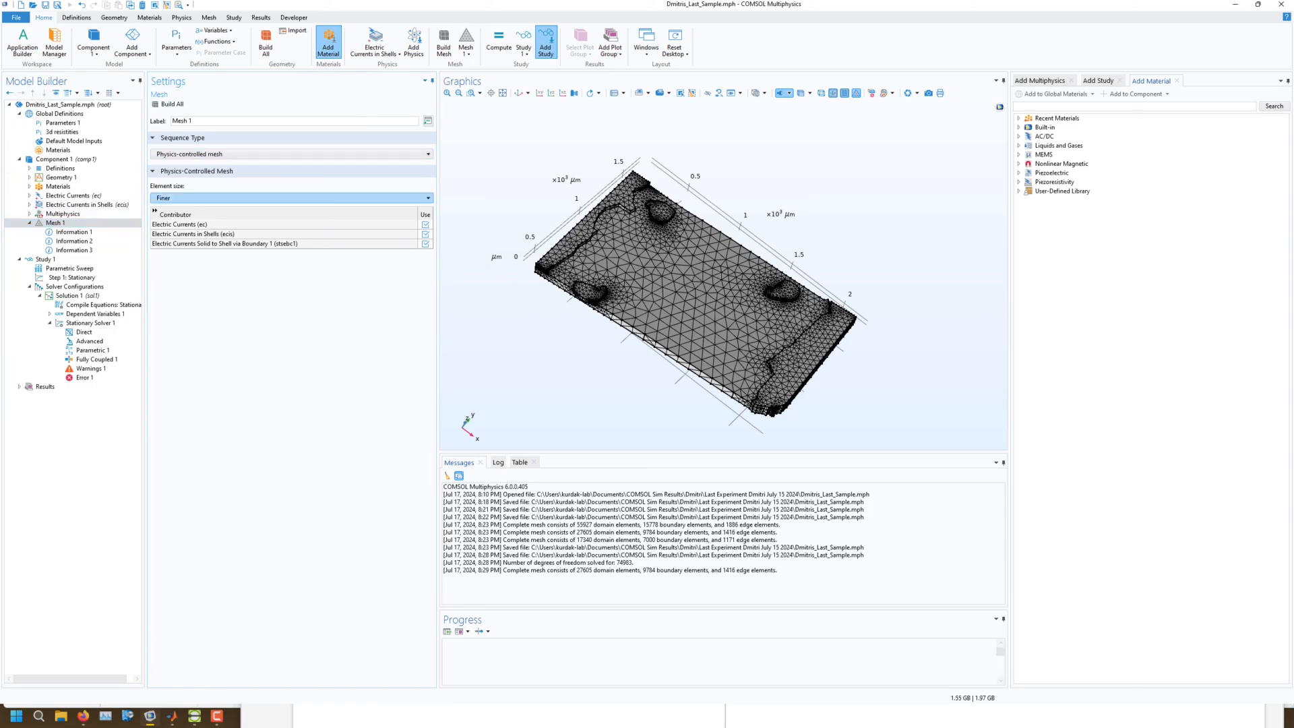
# Set the element size of Mesh 1 to Extra fine and rebuild the whole mesh.
pyautogui.click(292, 198)
pyautogui.click(172, 209)
pyautogui.click(168, 104)
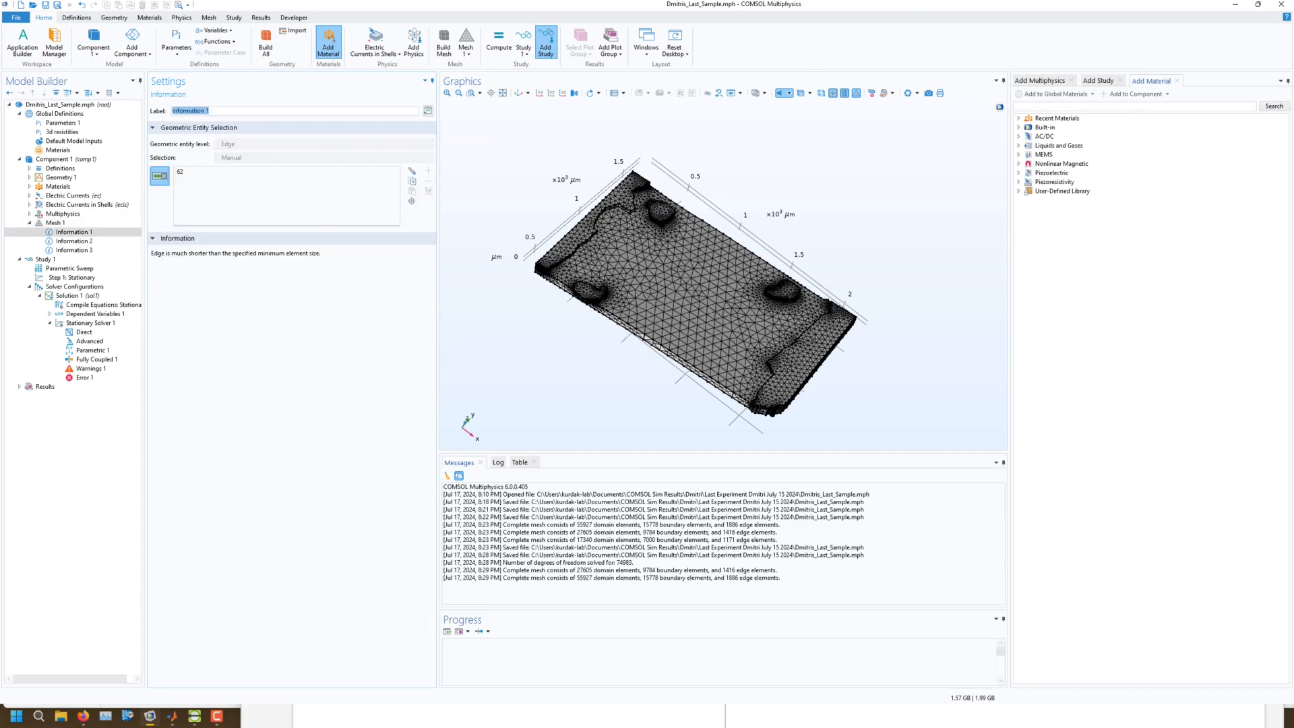
# Inspect the refined mesh on the sample's face and compute Study 1.
pyautogui.moveTo(698, 277); pyautogui.dragTo(714, 317)
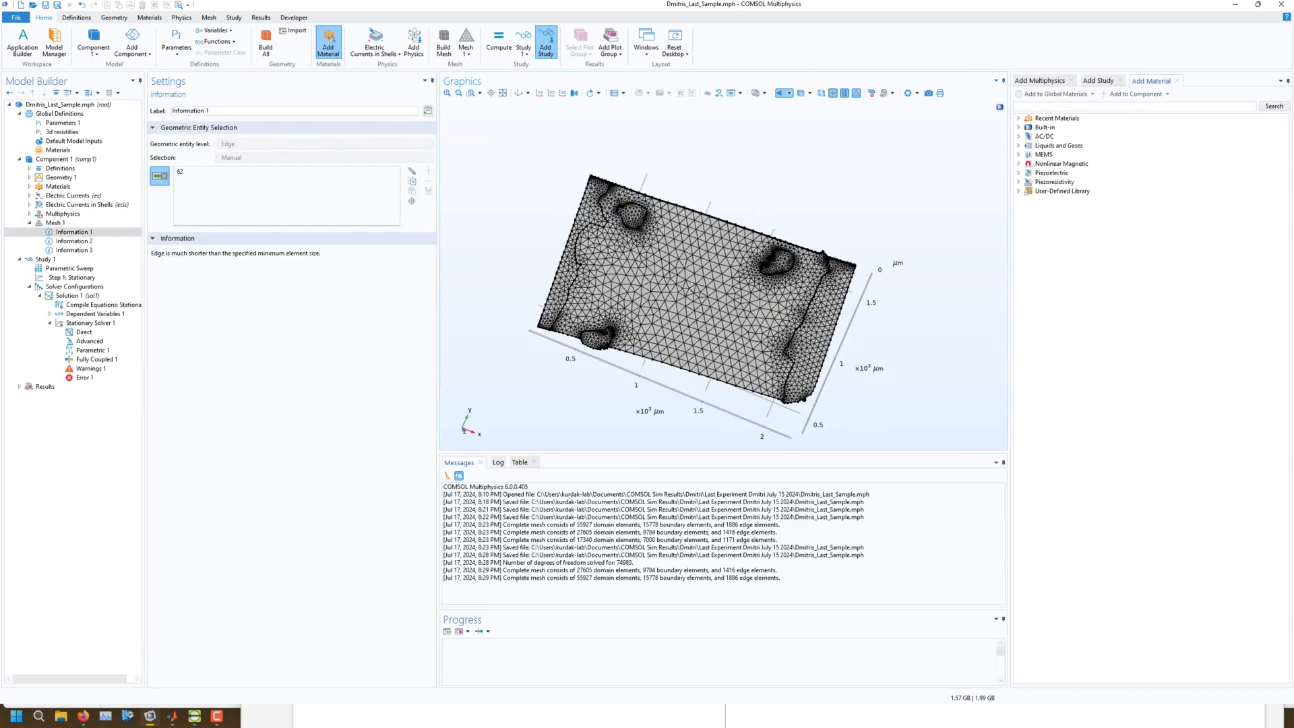
pyautogui.click(46, 259)
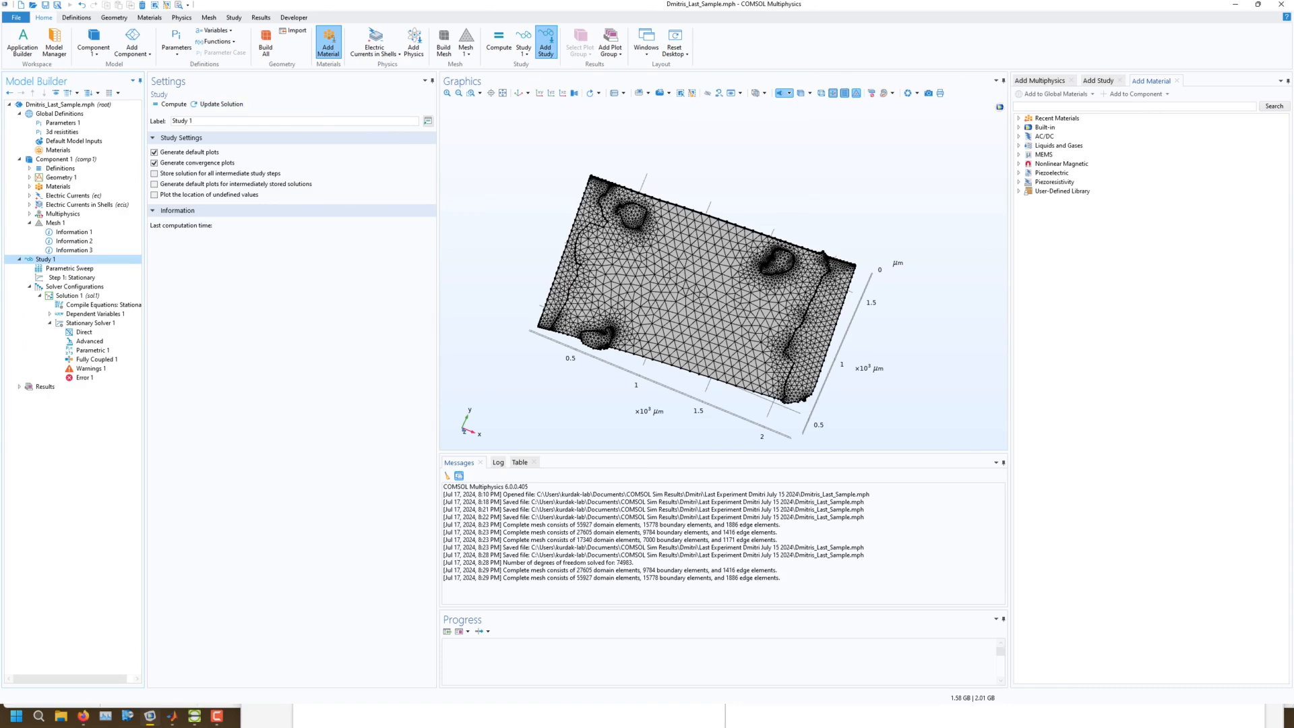
pyautogui.click(171, 105)
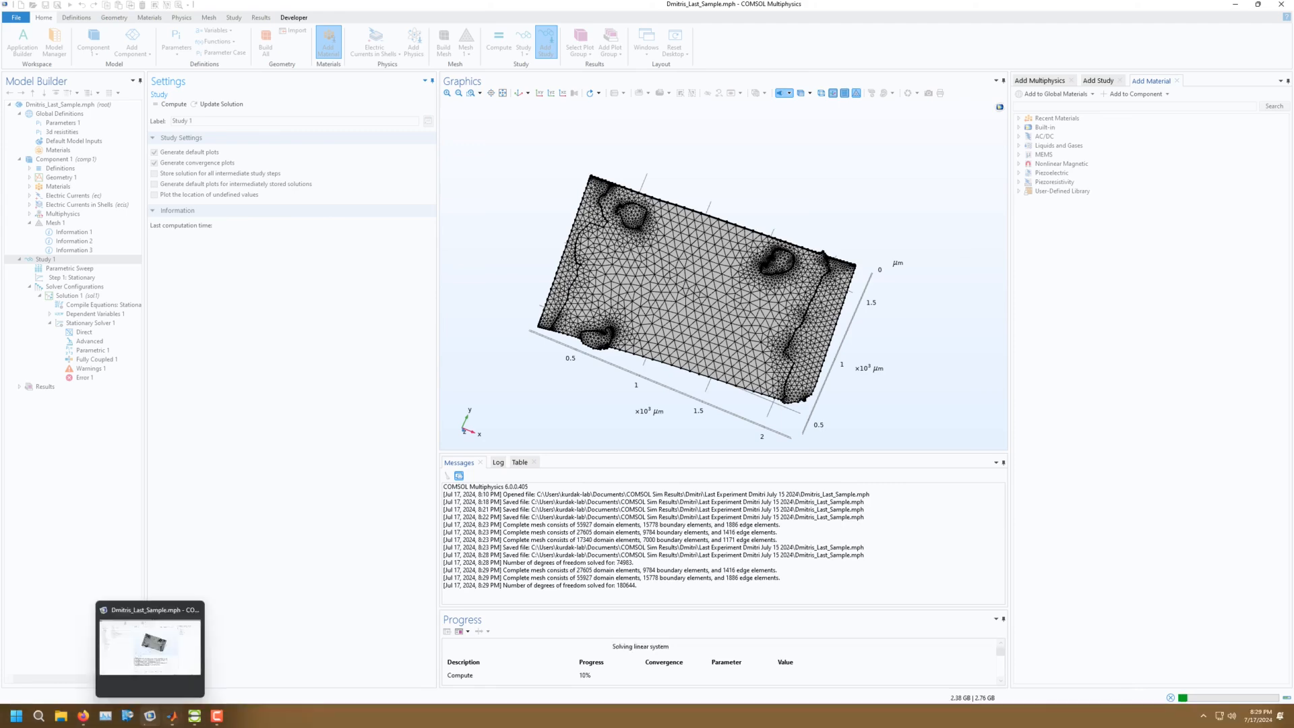
# Switch to MATLAB, move its window fully into view, and leave the first line of the empty script blank.
pyautogui.click(172, 716)
pyautogui.moveTo(467, 450); pyautogui.dragTo(528, 699)
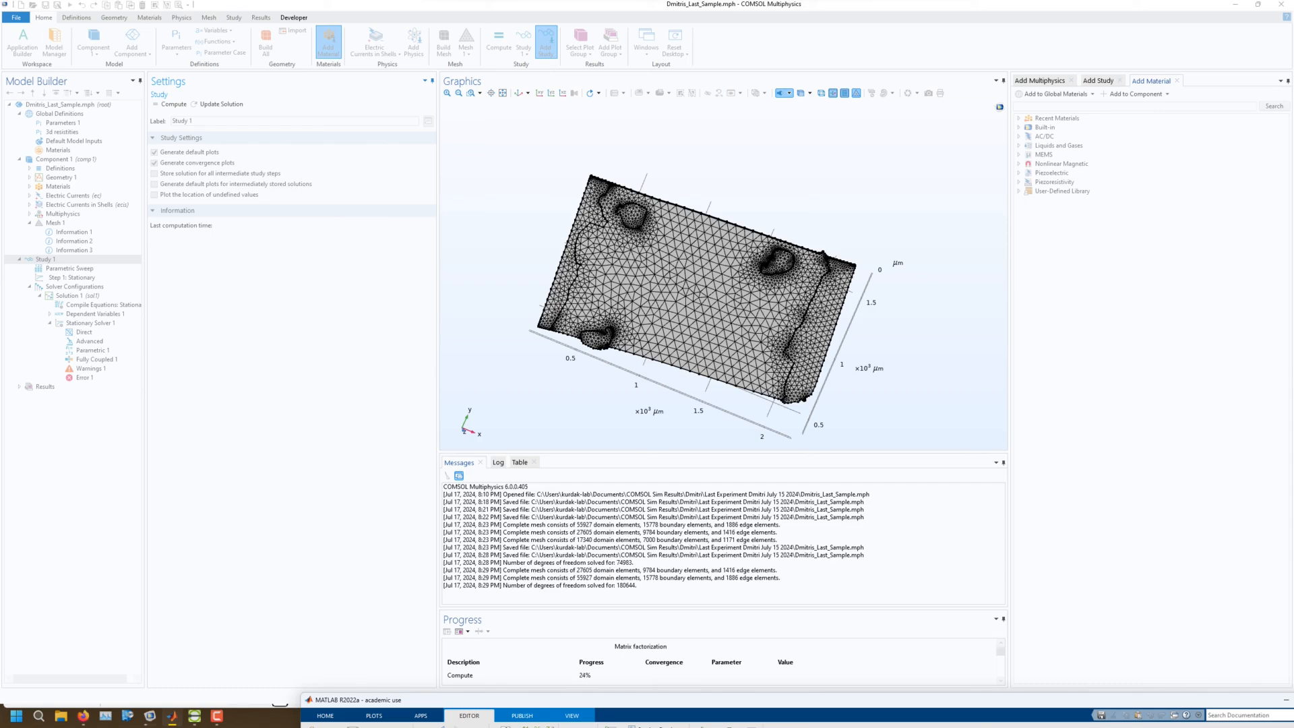
pyautogui.moveTo(527, 700); pyautogui.dragTo(382, 70)
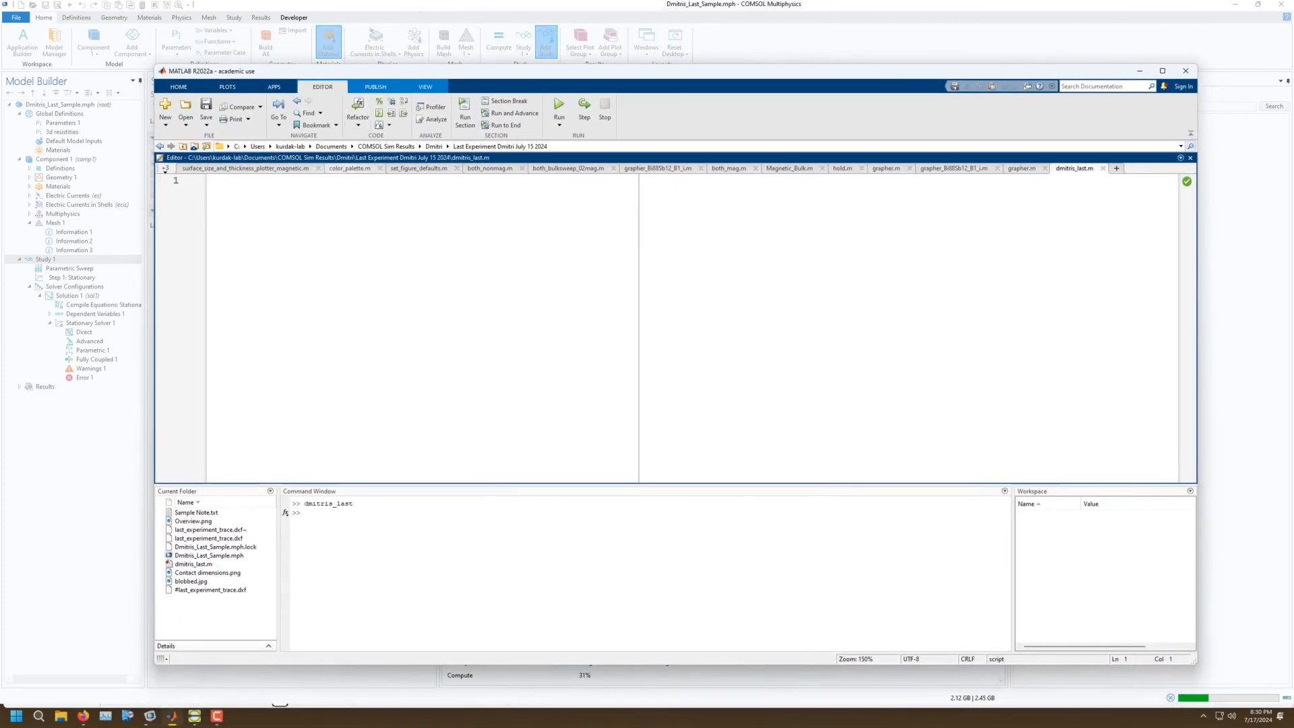
pyautogui.press('Return')
pyautogui.write('data')
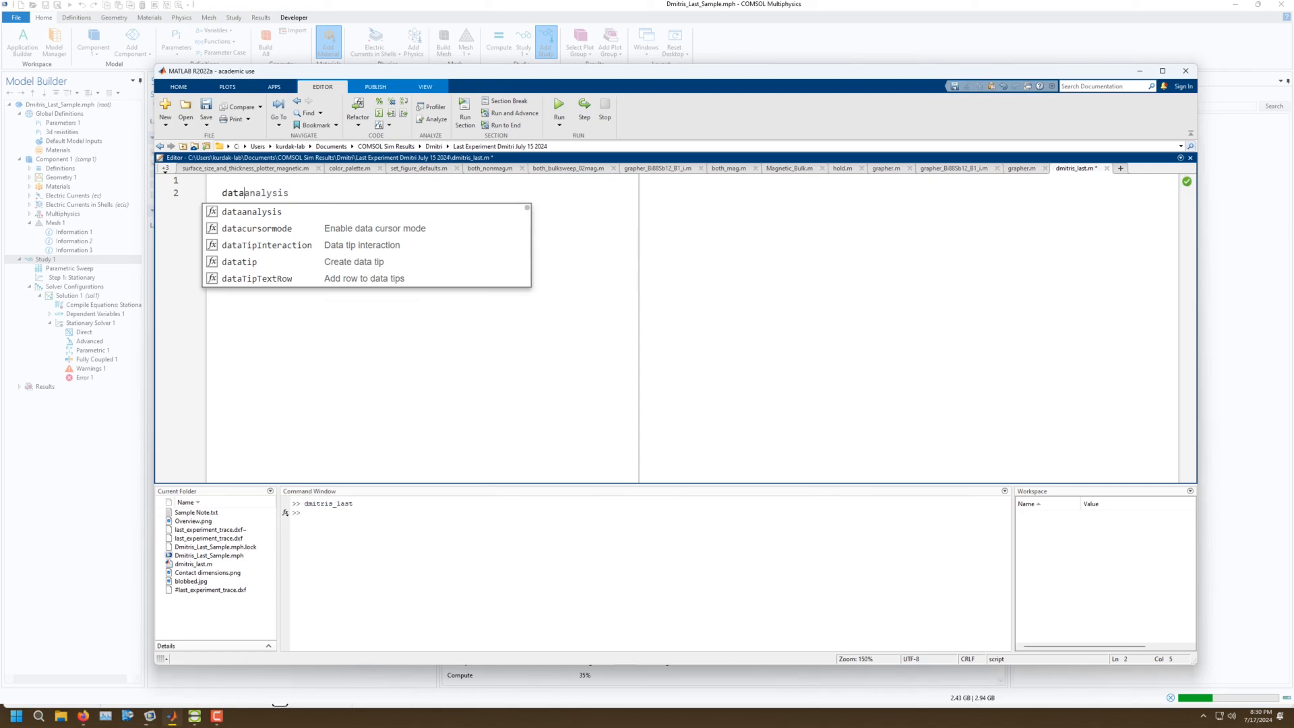
pyautogui.write(' =')
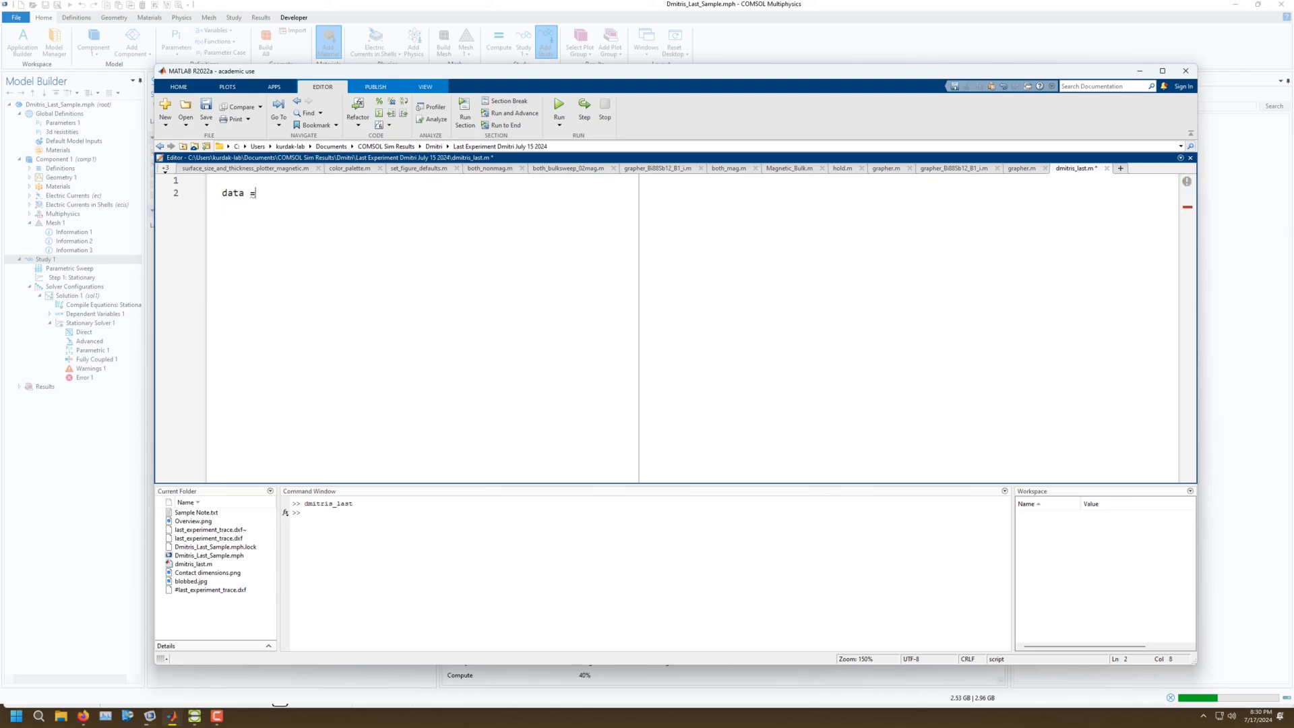
pyautogui.press('BackSpace')
pyautogui.press('BackSpace')
pyautogui.press('BackSpace')
pyautogui.press('BackSpace')
pyautogui.press('BackSpace')
pyautogui.press('BackSpace')
pyautogui.press('BackSpace')
# Write the script's opening cleanup commands clc, clear variables and close all, each on its own line.
pyautogui.write('clc')
pyautogui.press('Return')
pyautogui.write('clear variables')
pyautogui.press('Escape')
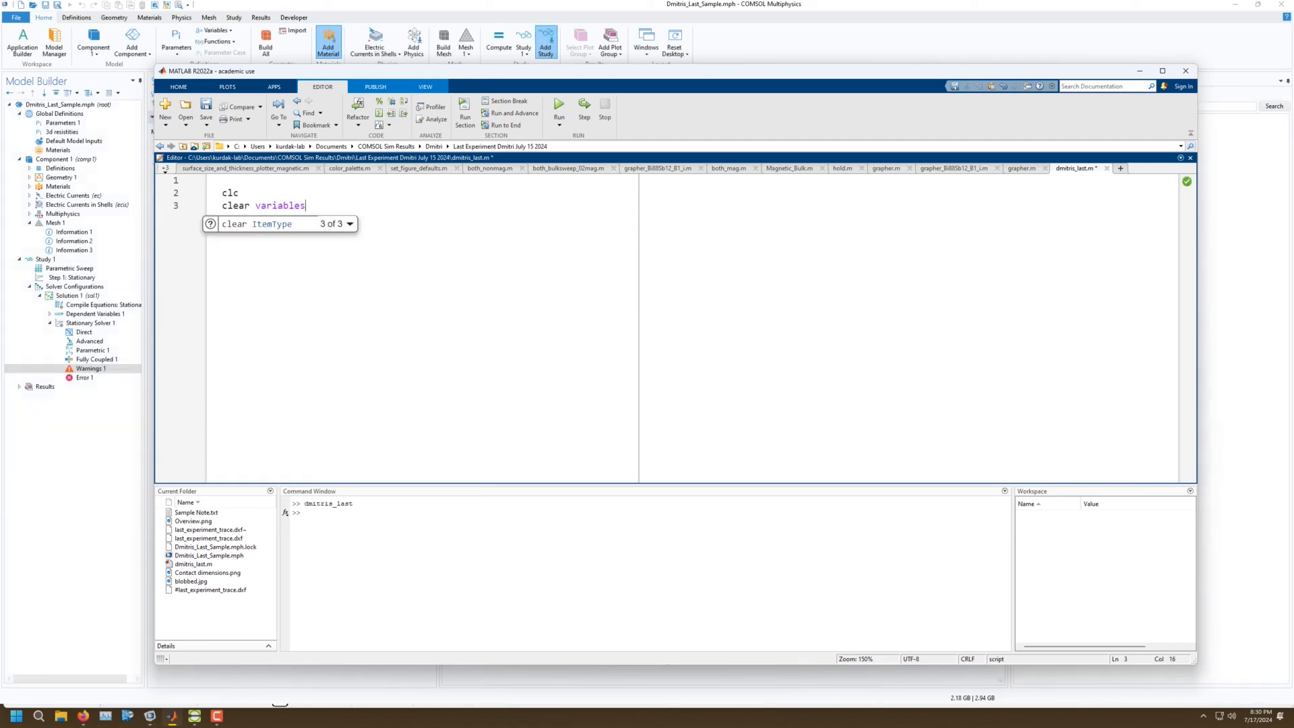
pyautogui.press('Return')
pyautogui.write('close all')
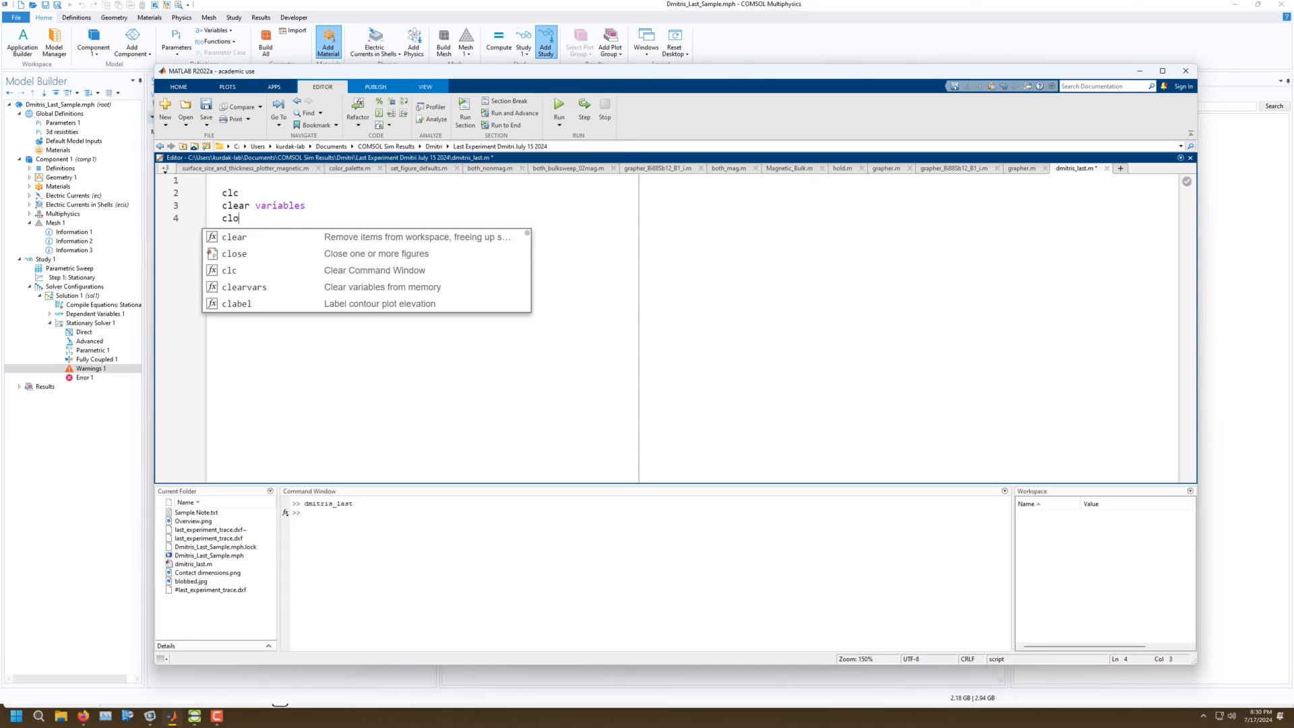
pyautogui.write('ll')
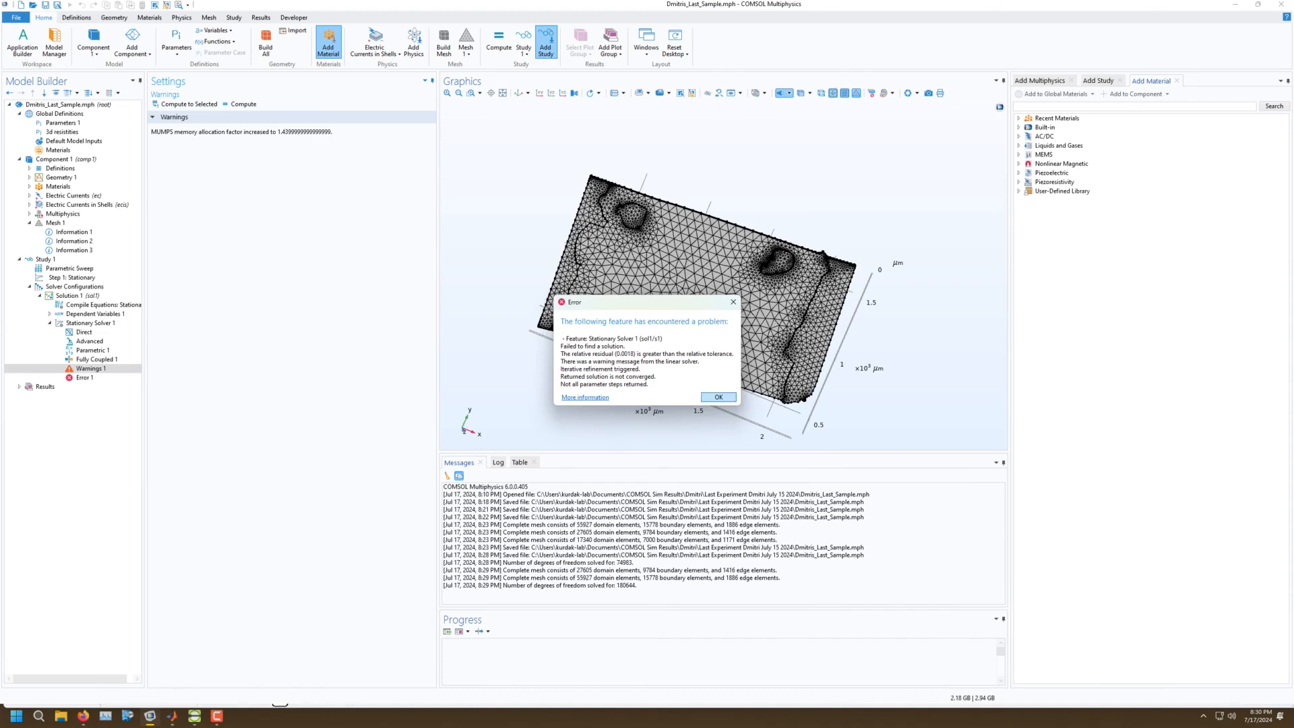
# Back in COMSOL, dismiss the solver error and examine the Terminal 1 and Ground 1 assignments under Electric Currents.
pyautogui.click(718, 397)
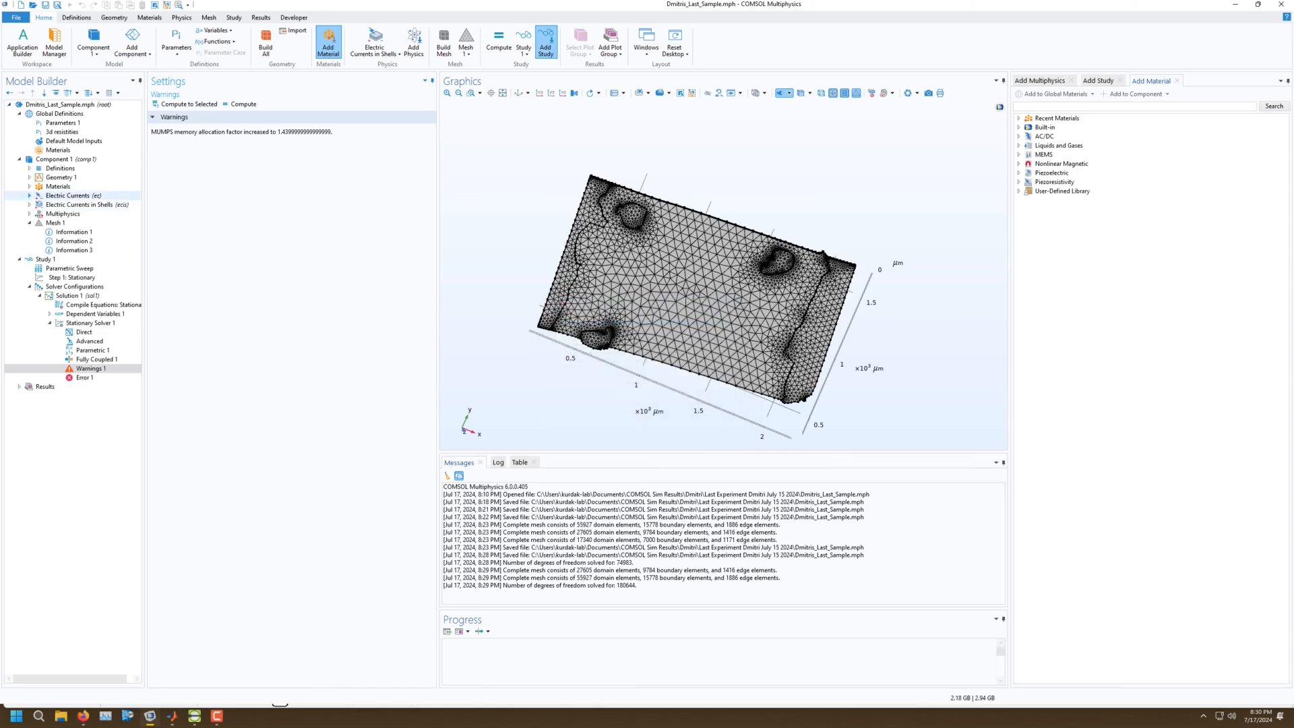
pyautogui.click(30, 195)
pyautogui.click(69, 241)
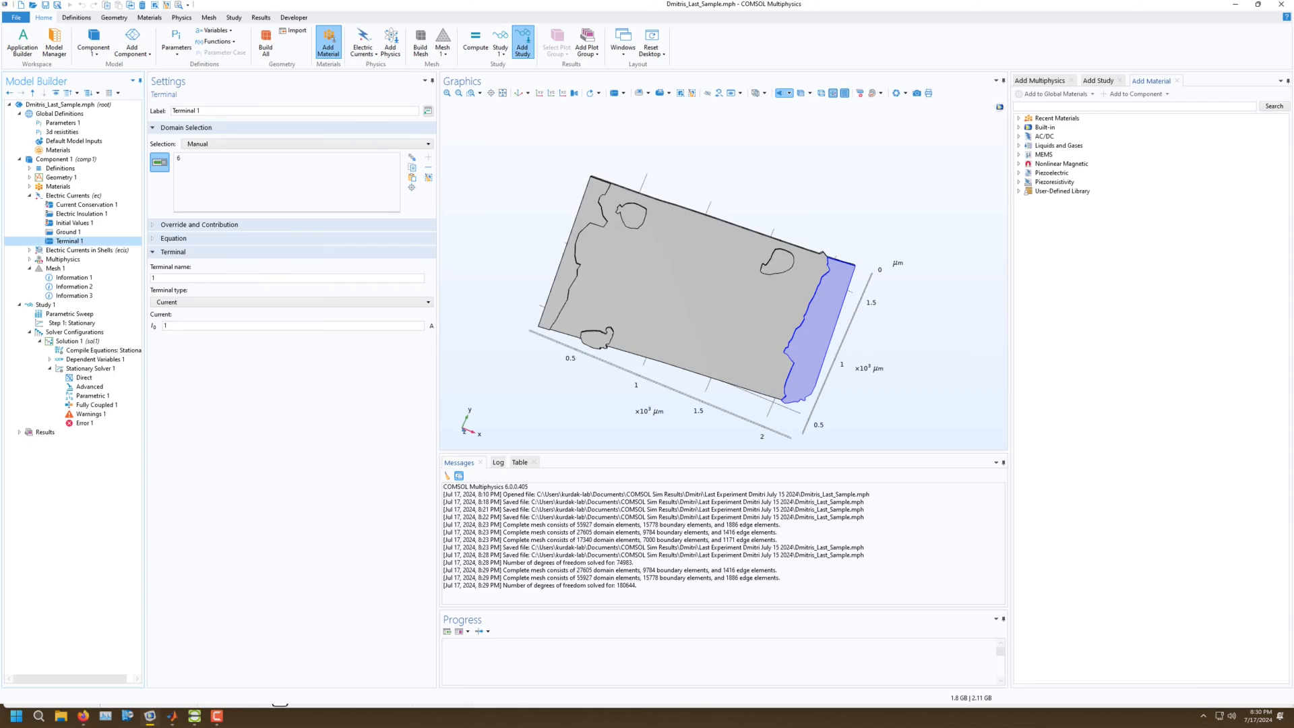
pyautogui.moveTo(647, 310); pyautogui.dragTo(664, 233)
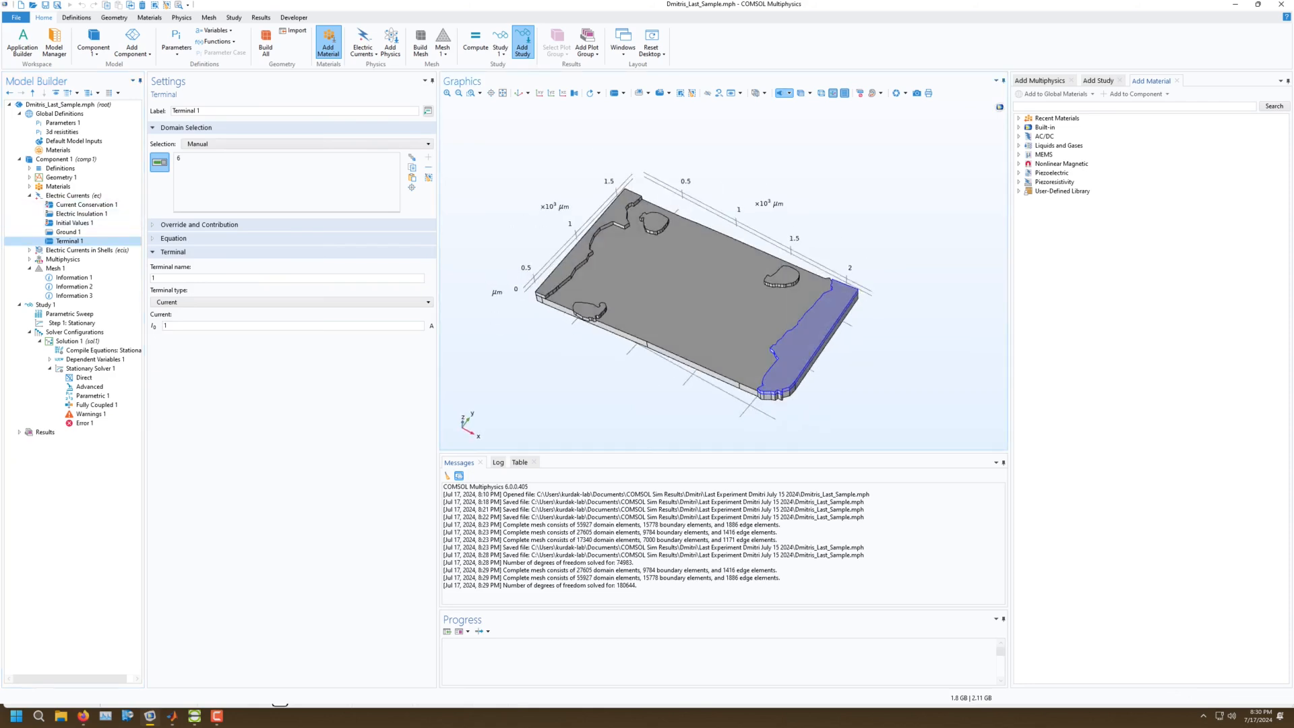
pyautogui.click(68, 231)
pyautogui.moveTo(664, 290)
pyautogui.mouseDown()
pyautogui.moveTo(674, 236)
pyautogui.moveTo(667, 286)
pyautogui.mouseUp()
pyautogui.click(30, 196)
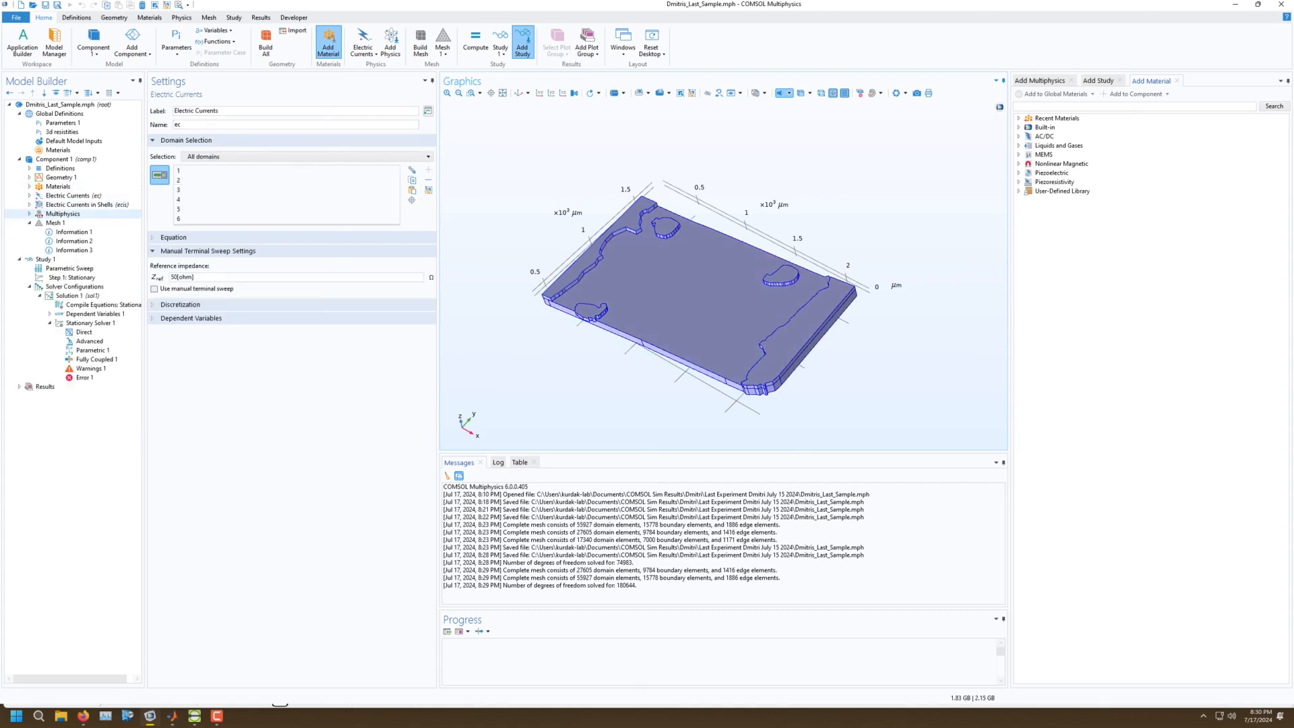
# Review the Electric Currents in Shells interface, checking its Conductive Shell, Initial Values and Electric Insulation nodes and the layer type.
pyautogui.click(62, 214)
pyautogui.click(74, 205)
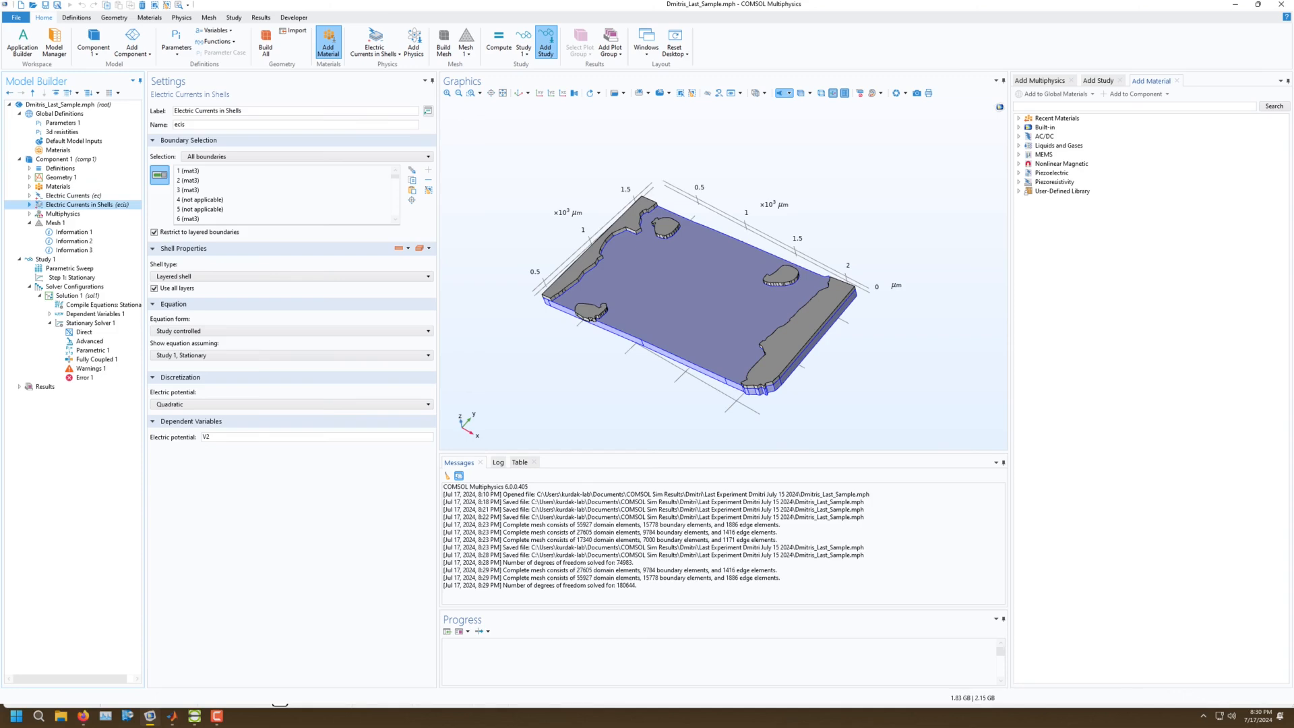
pyautogui.click(29, 204)
pyautogui.click(80, 214)
pyautogui.click(74, 223)
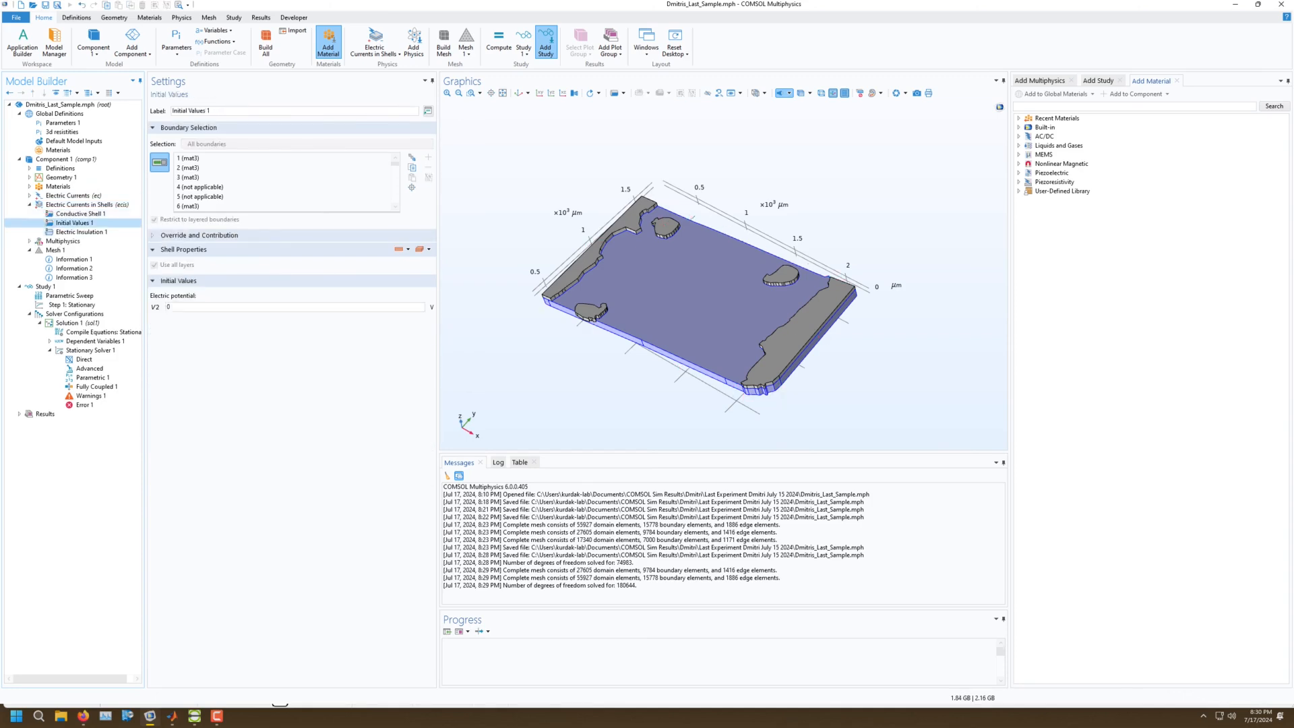
pyautogui.click(81, 231)
pyautogui.click(80, 213)
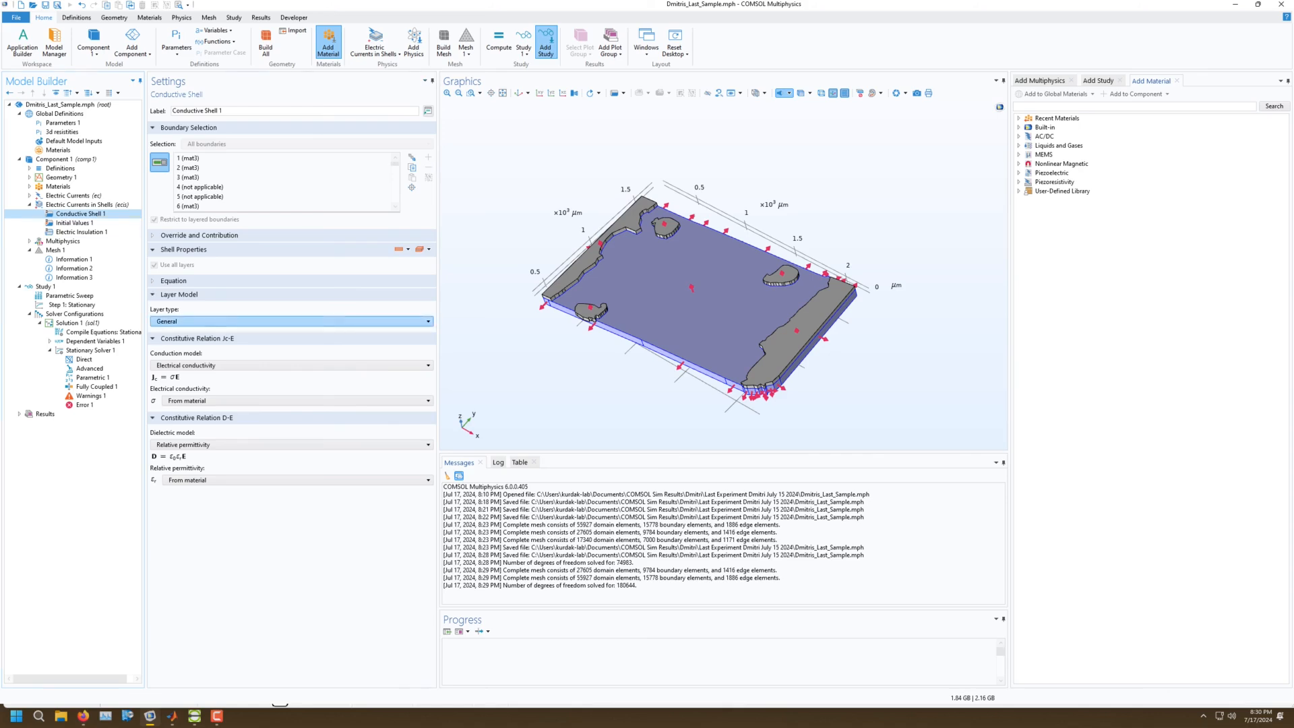
pyautogui.click(290, 321)
pyautogui.click(290, 321)
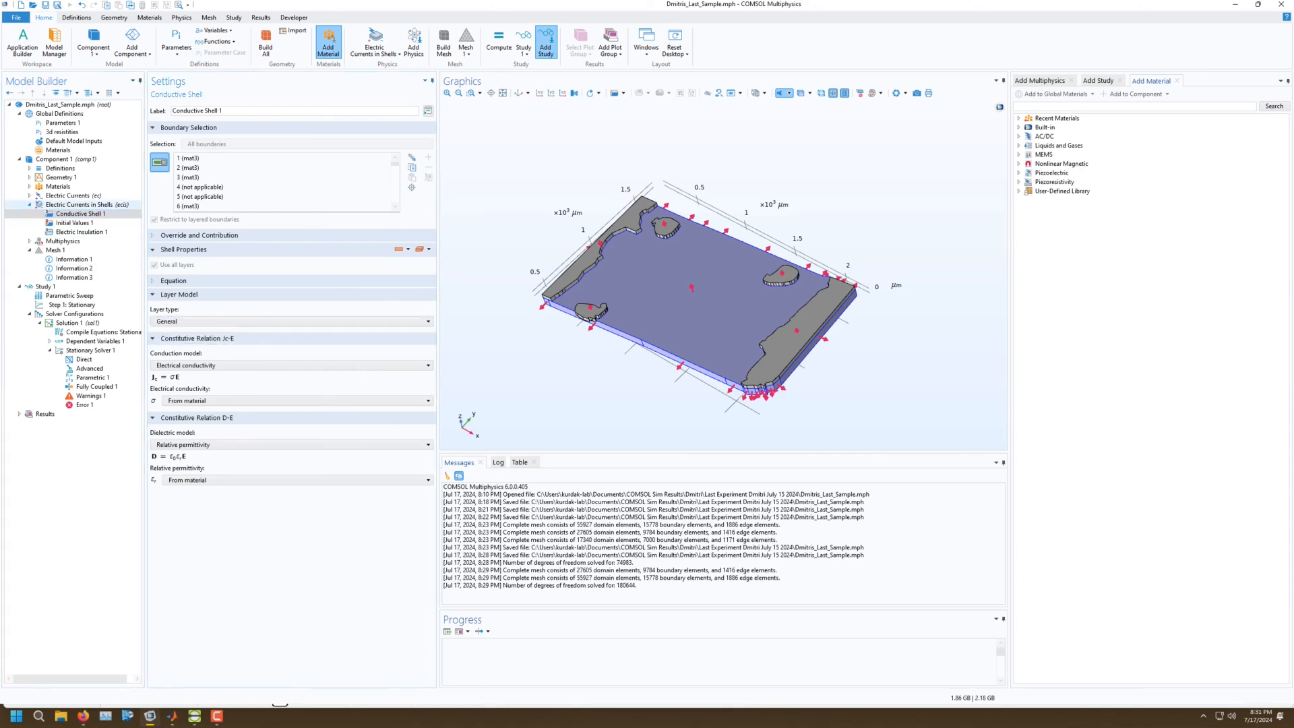
pyautogui.click(30, 205)
# Examine the three Information nodes of Mesh 1 and the geometric entities they refer to.
pyautogui.click(54, 222)
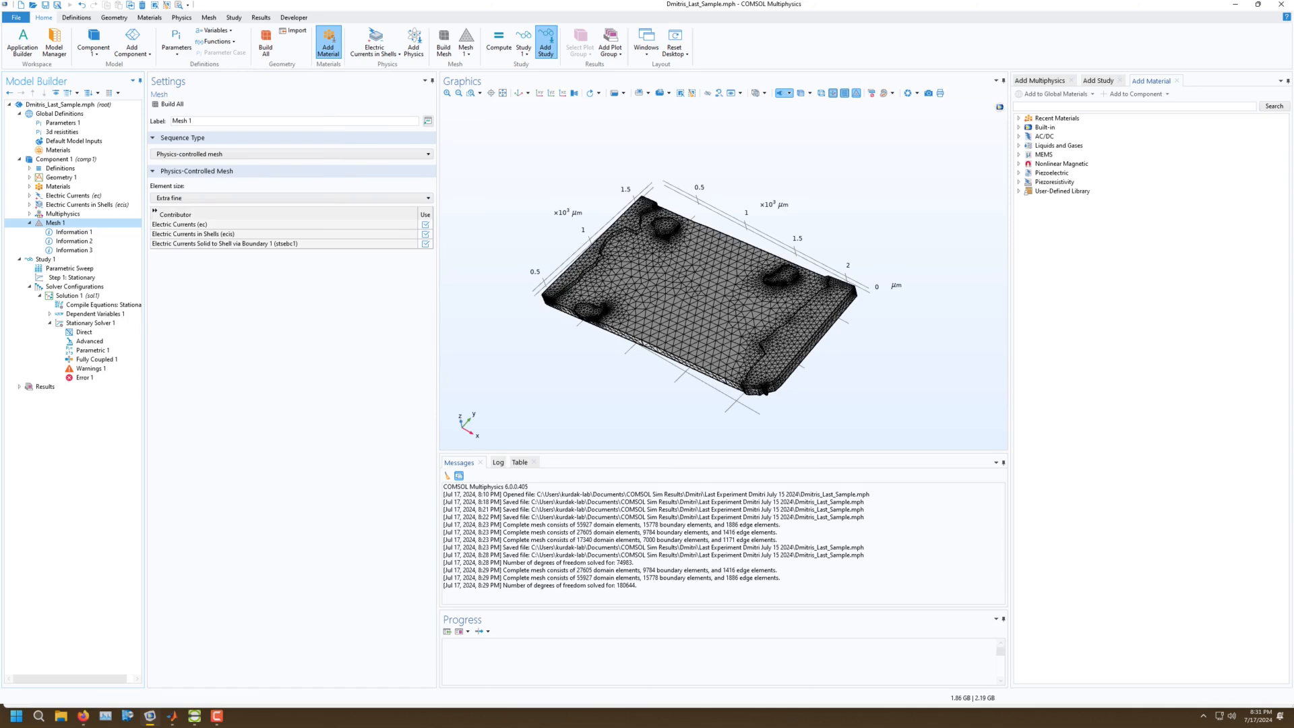
pyautogui.click(74, 232)
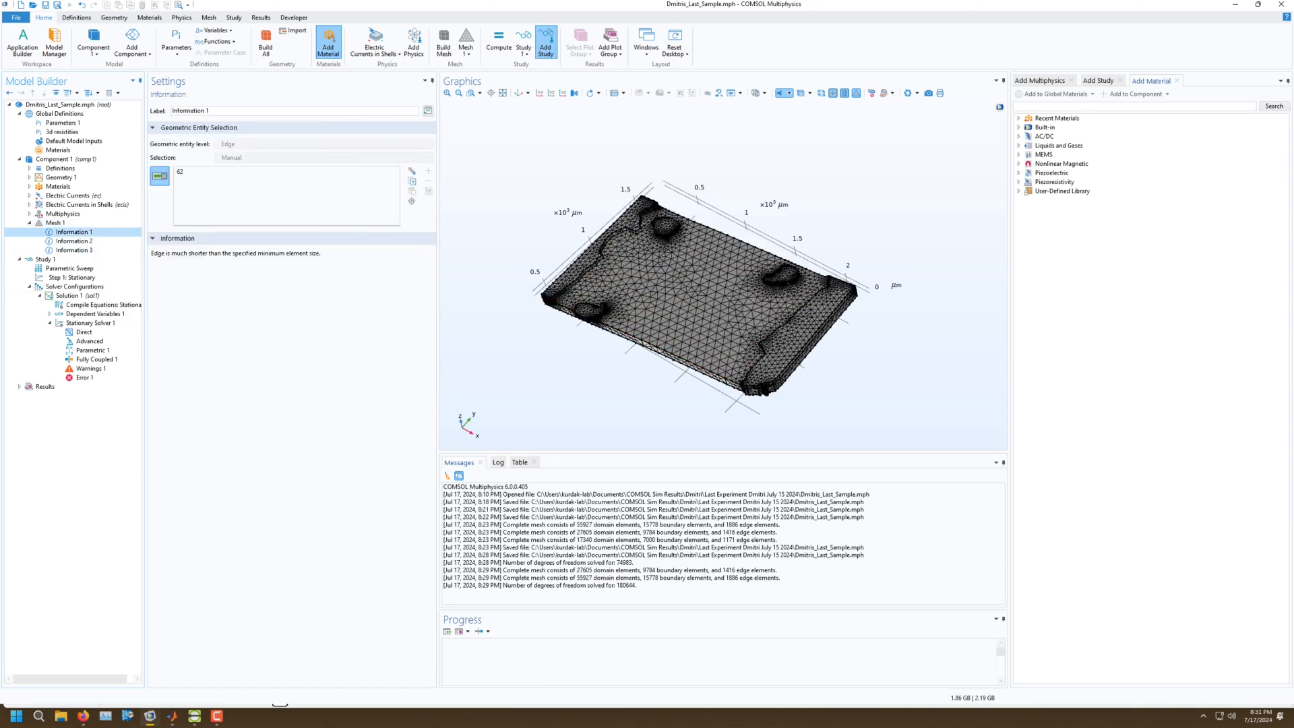
pyautogui.click(74, 241)
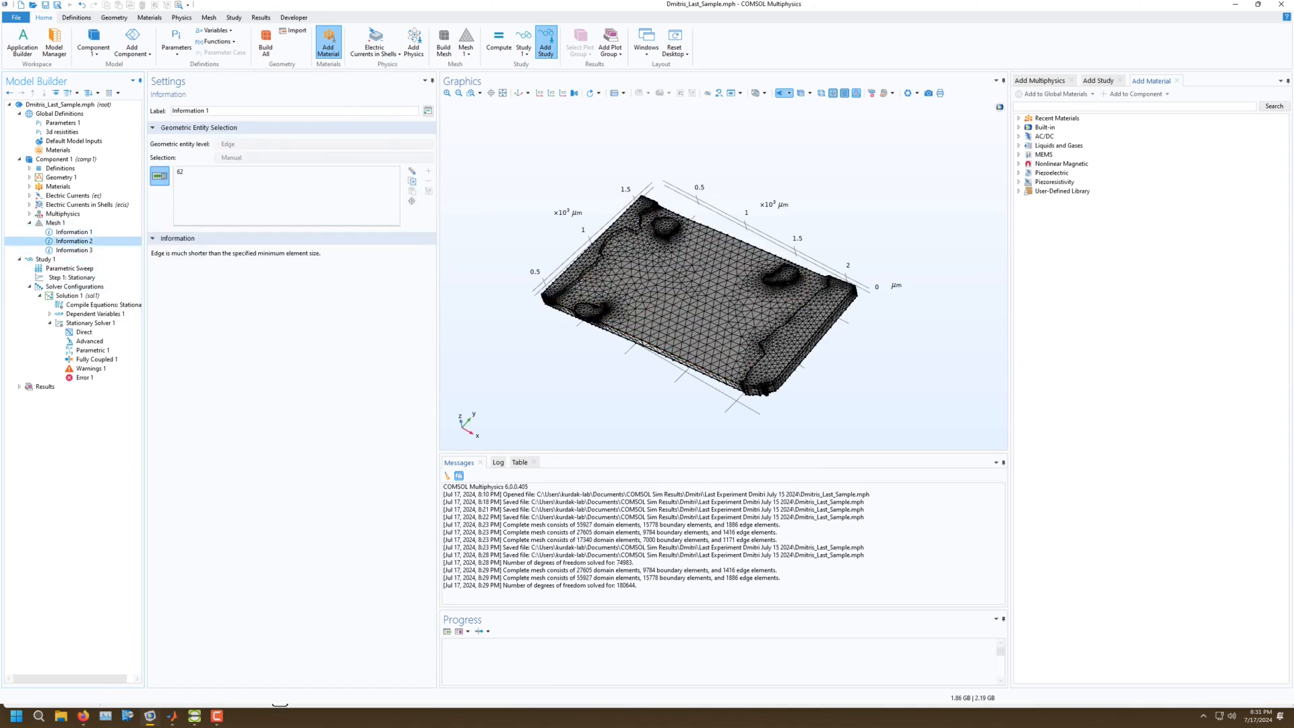
pyautogui.click(74, 250)
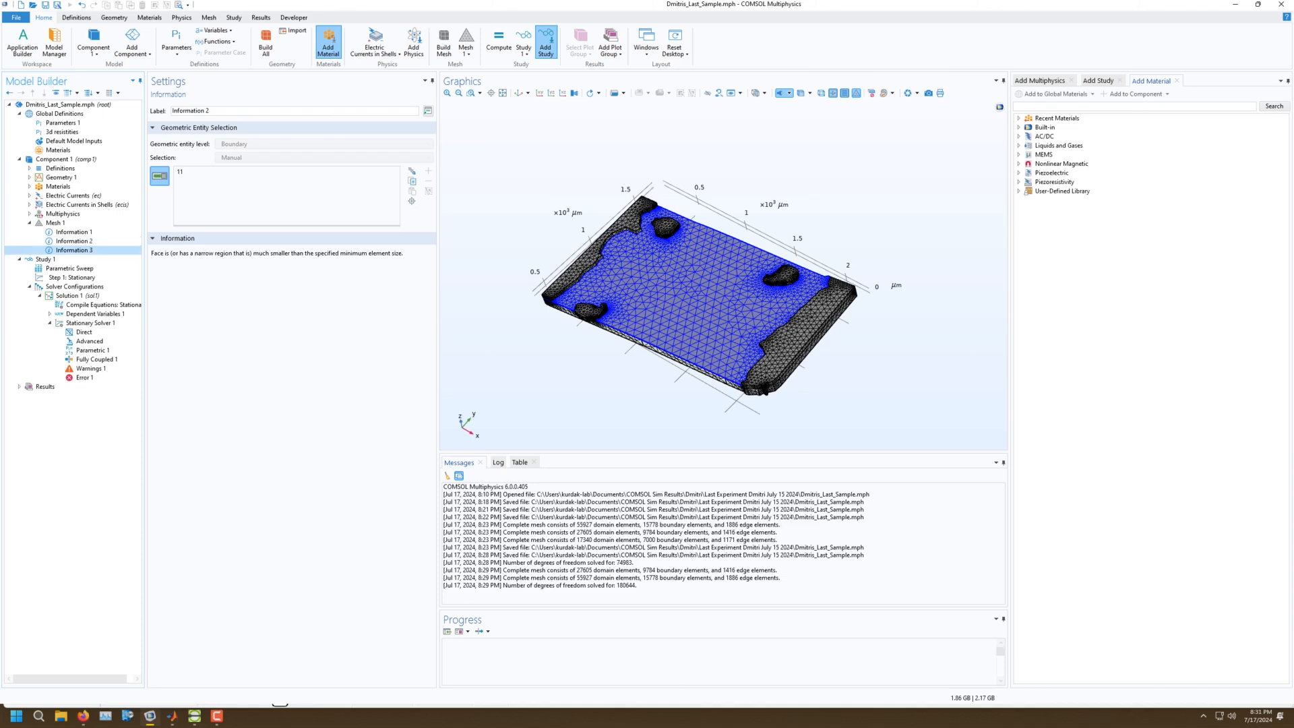
# Change the sequence type of Mesh 1 to User-controlled mesh.
pyautogui.click(55, 223)
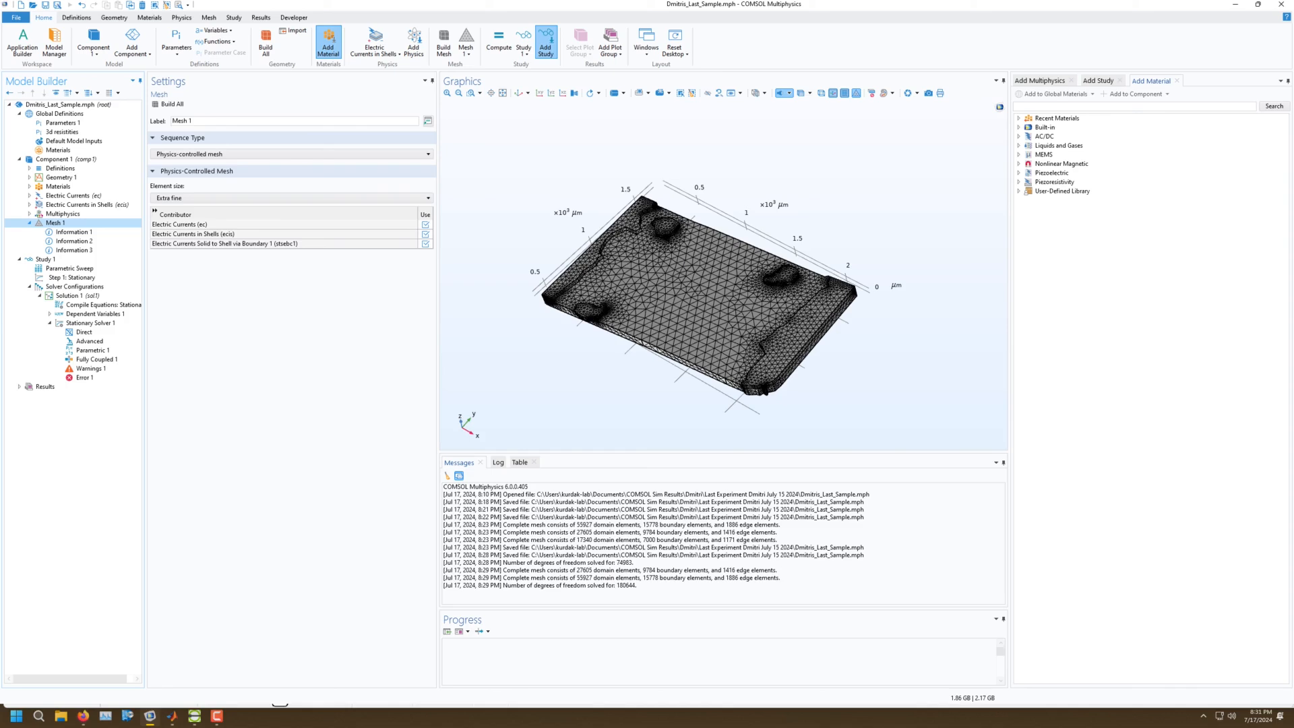
pyautogui.click(290, 154)
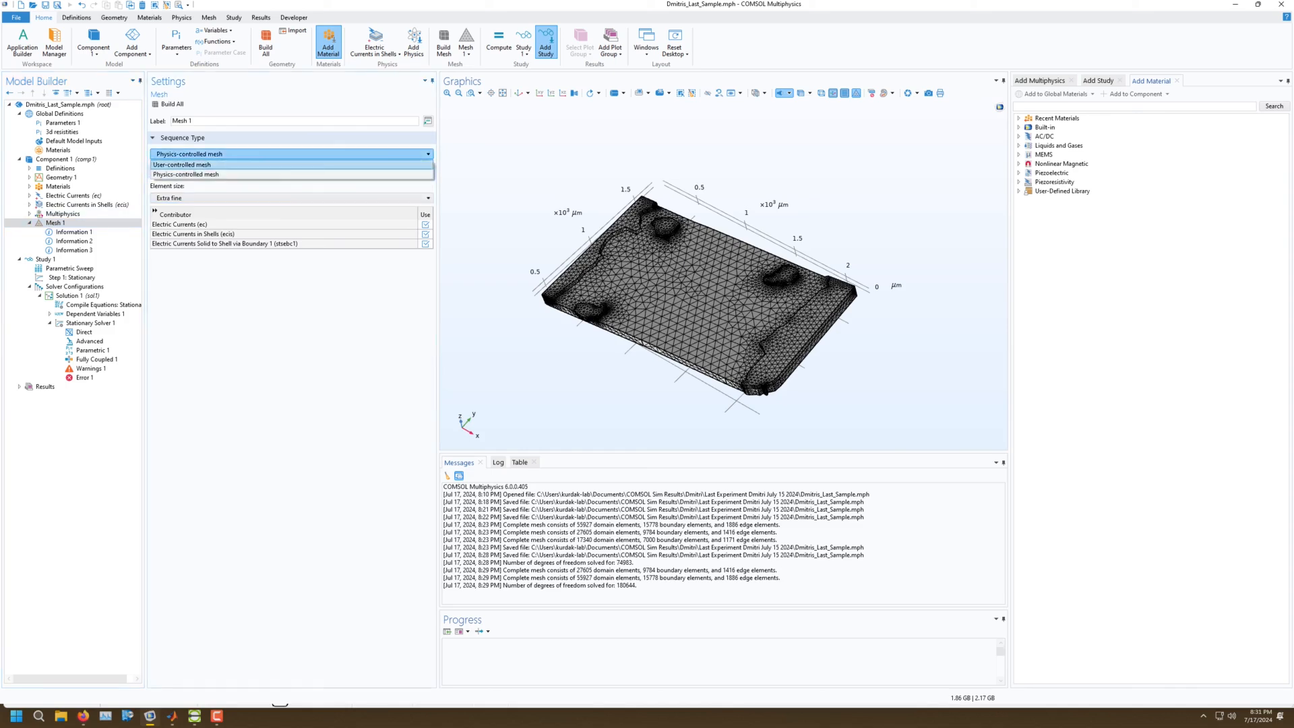
pyautogui.click(202, 169)
# Set the minimum element size to 1 µm in the Size node of Mesh 1.
pyautogui.click(78, 241)
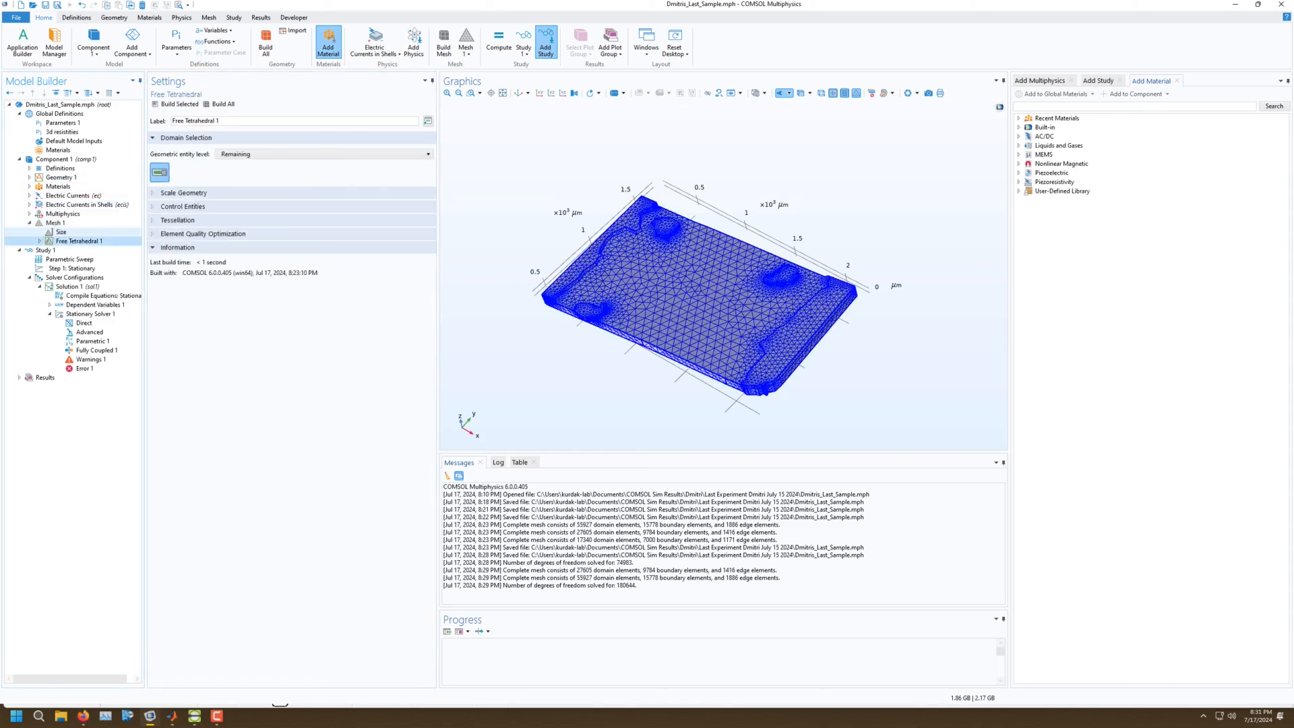
pyautogui.click(61, 232)
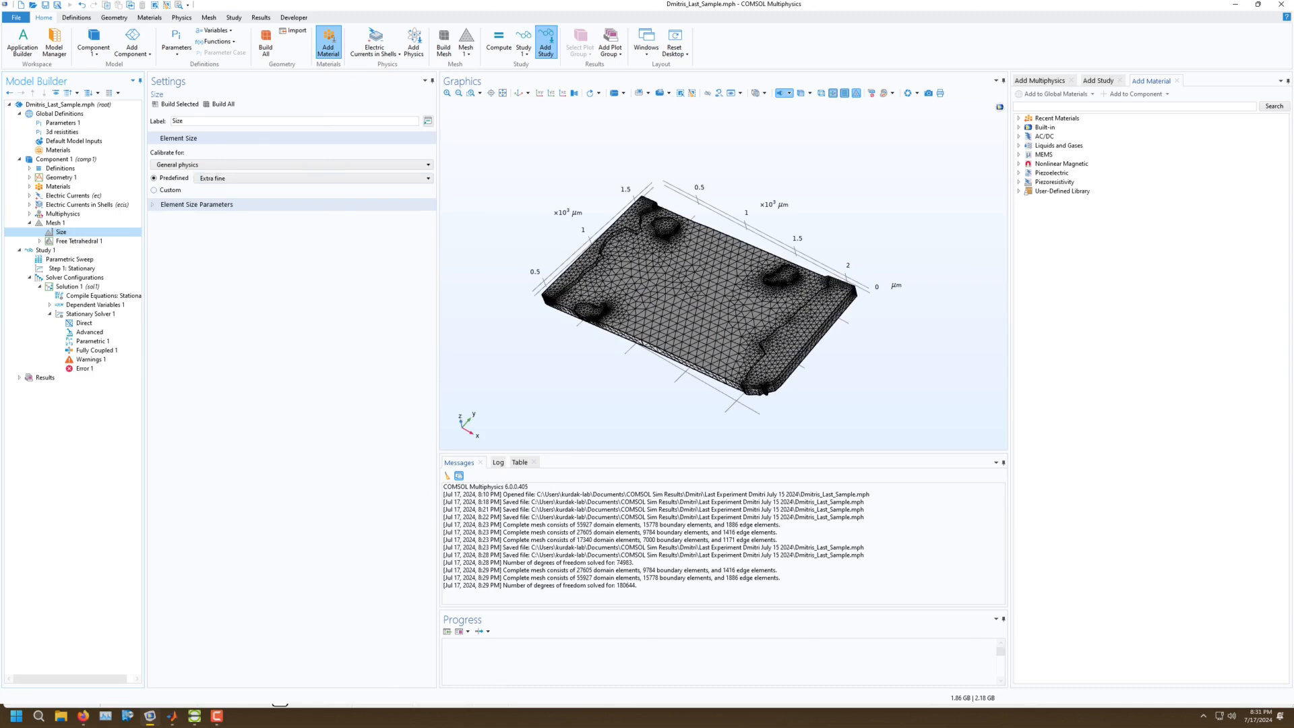
pyautogui.click(196, 204)
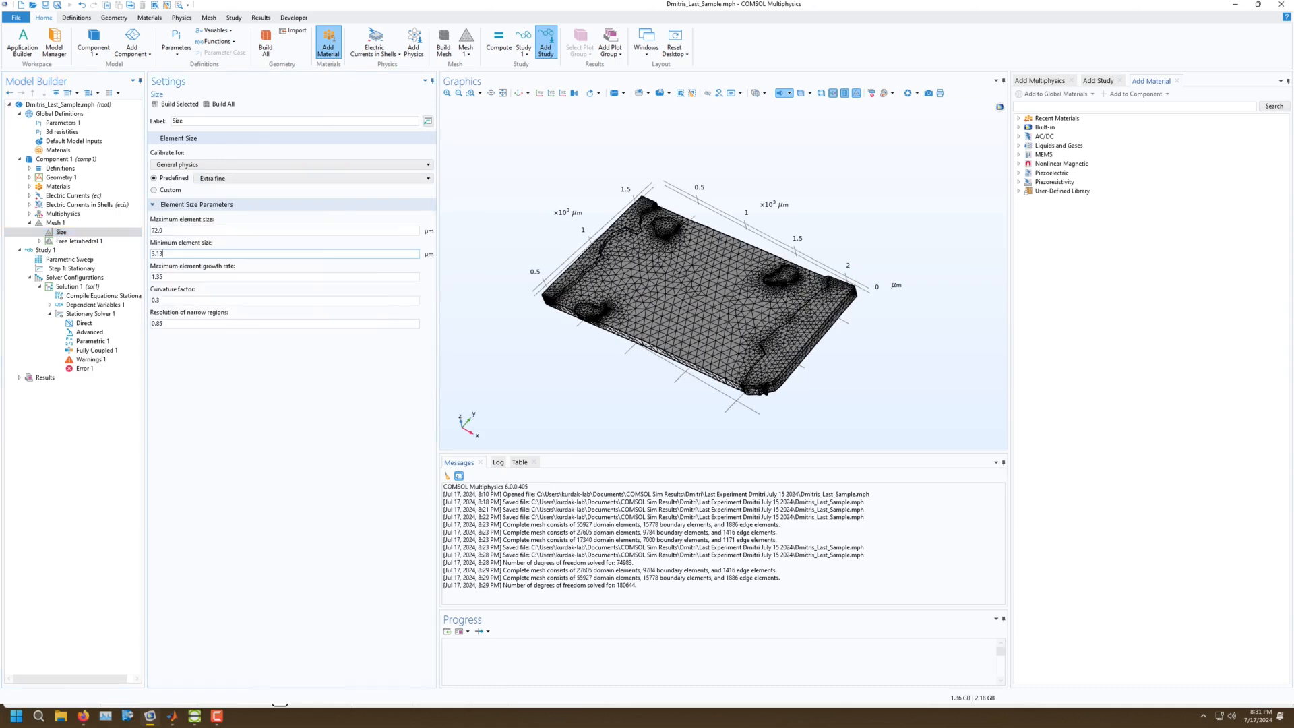
pyautogui.moveTo(172, 254); pyautogui.dragTo(138, 258)
pyautogui.write('1')
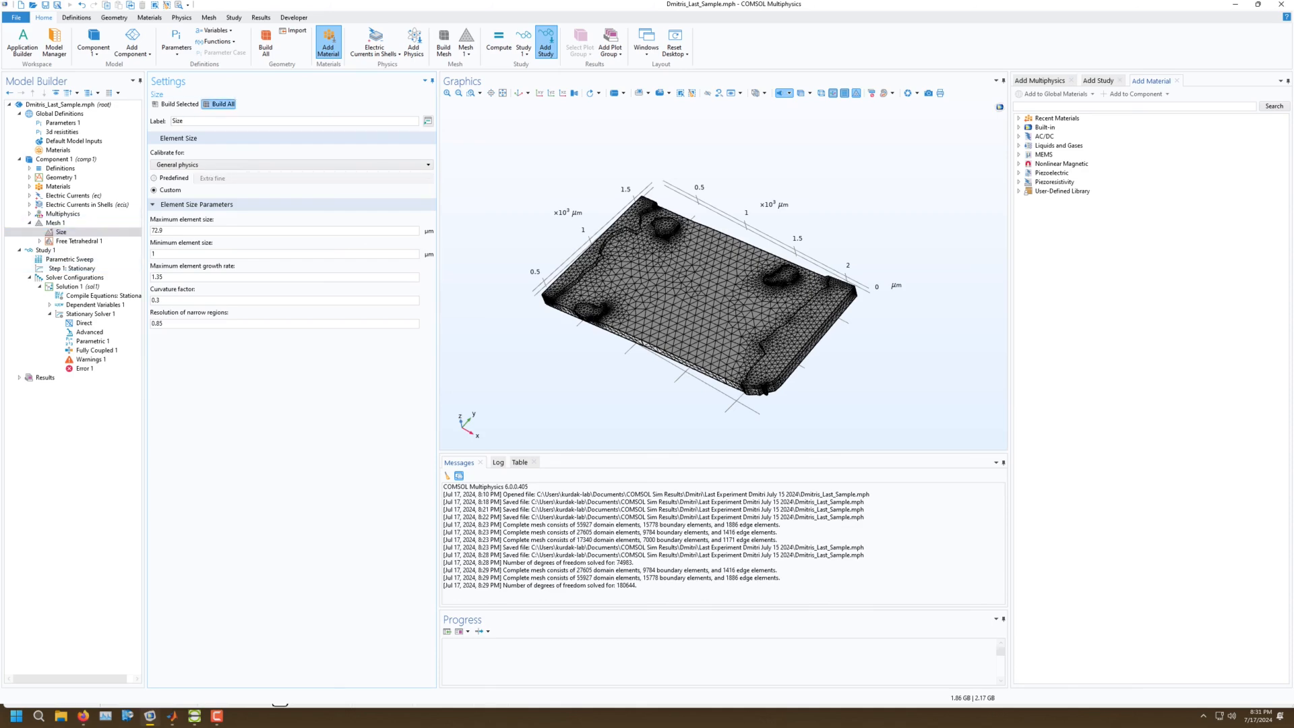
# Rebuild Mesh 1 with the custom element size settings, including the Free Tetrahedral 1 node.
pyautogui.click(219, 103)
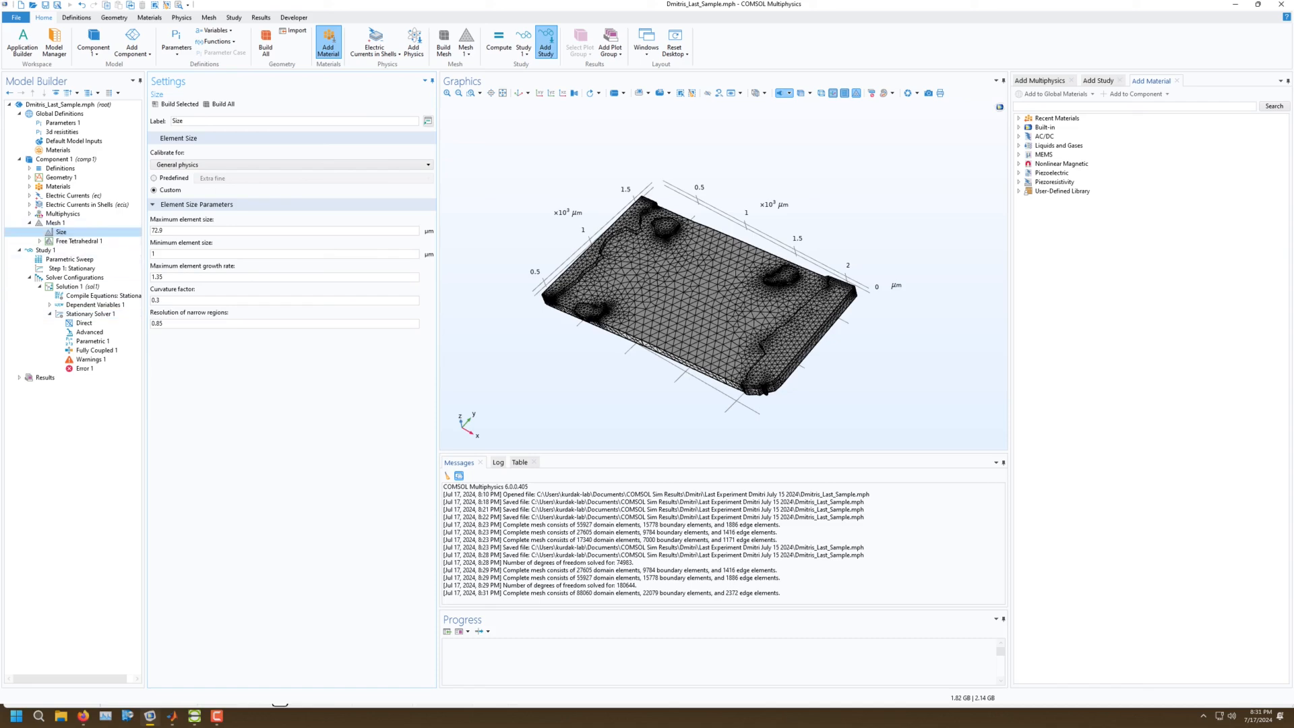
pyautogui.click(79, 242)
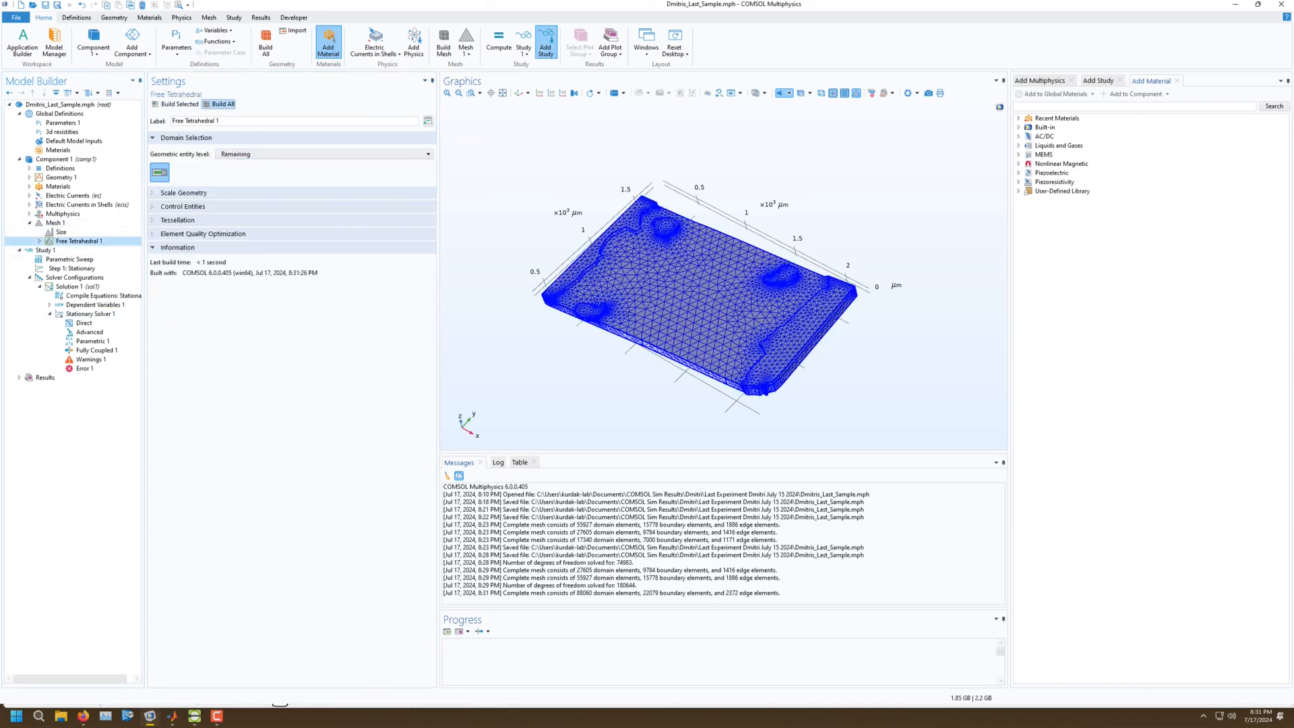
pyautogui.click(219, 103)
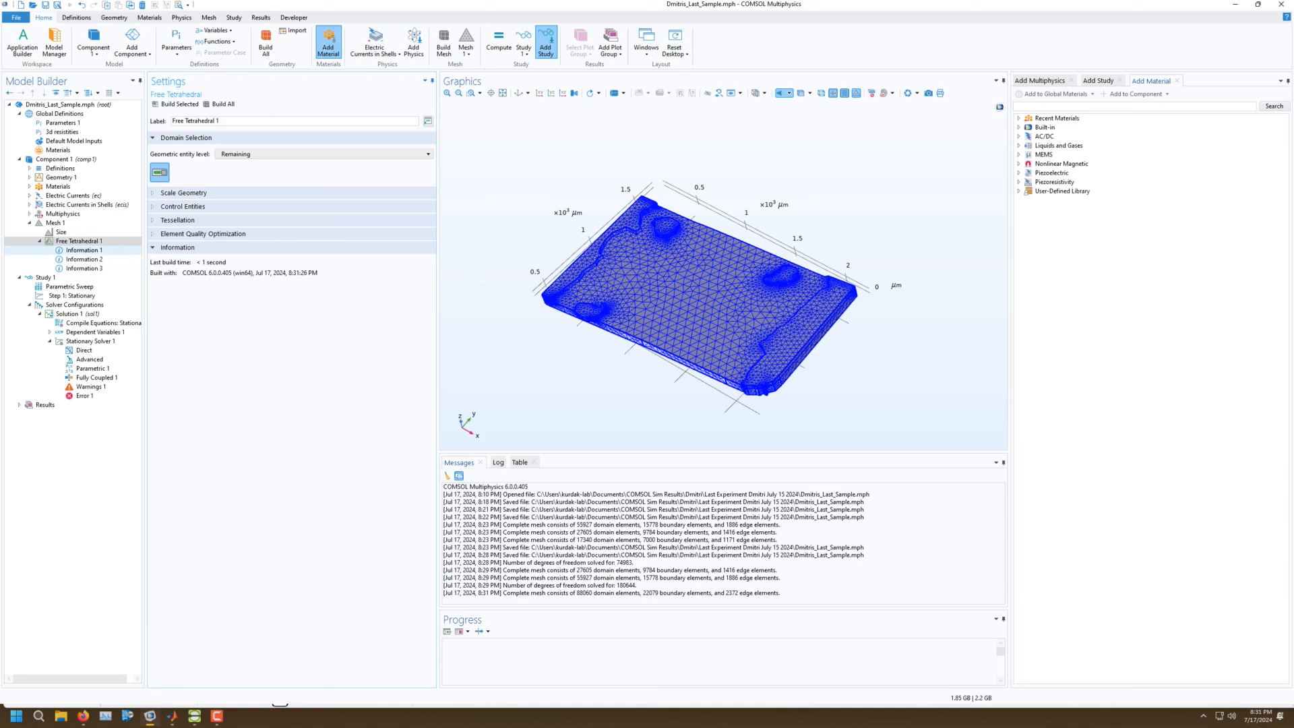
# Set the element quality optimization level of Free Tetrahedral 1 to High, enable avoiding too small elements, and build it.
pyautogui.click(177, 220)
pyautogui.click(306, 236)
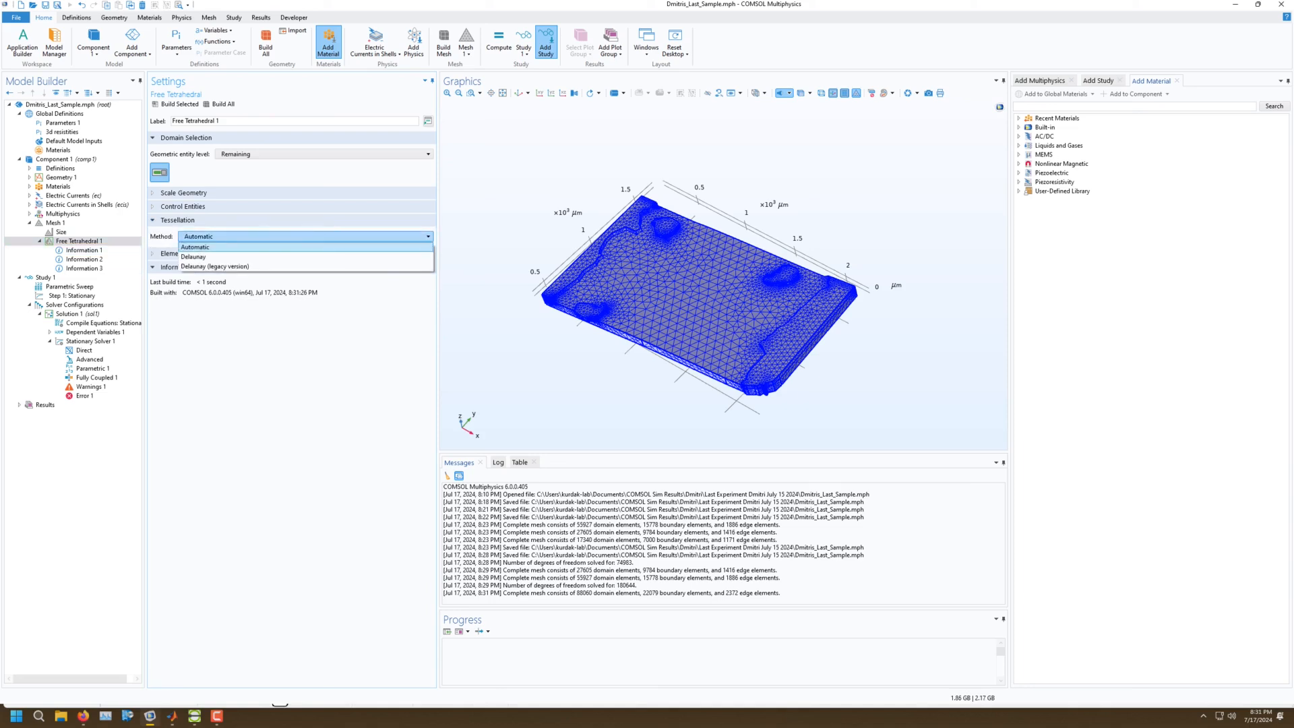
pyautogui.click(307, 237)
pyautogui.click(203, 254)
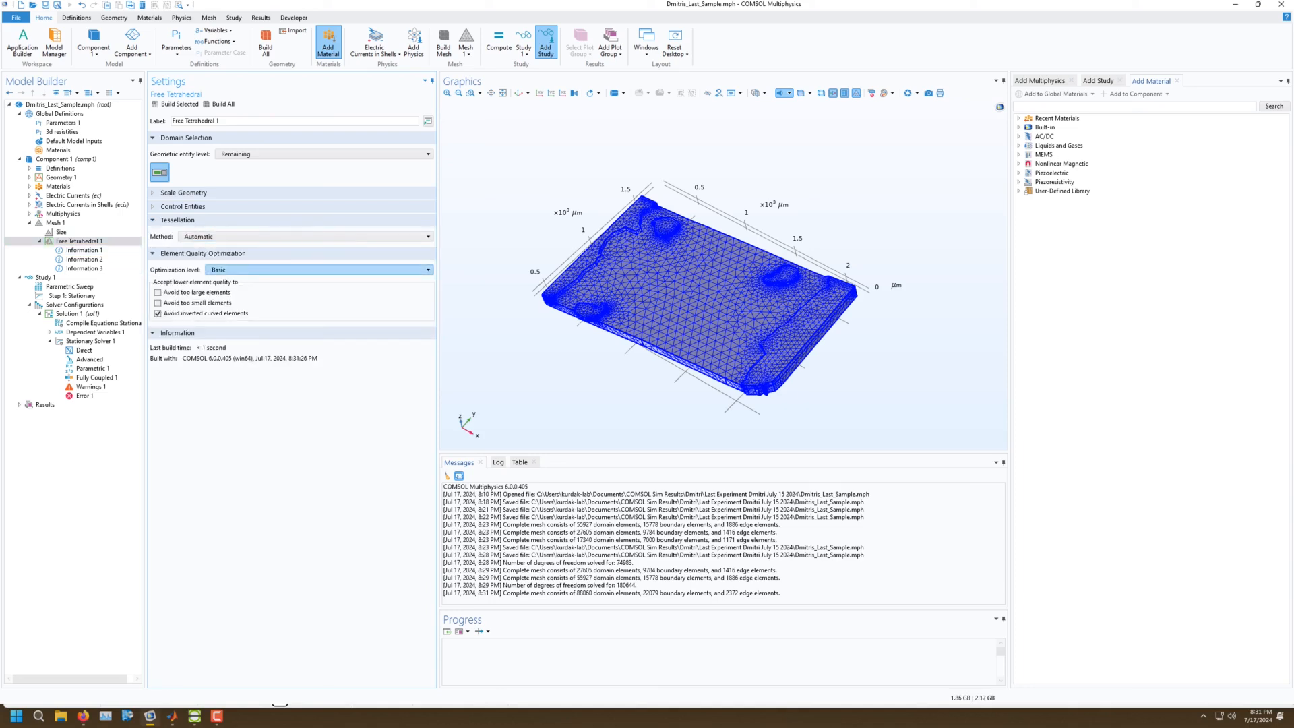
pyautogui.click(319, 269)
pyautogui.click(222, 299)
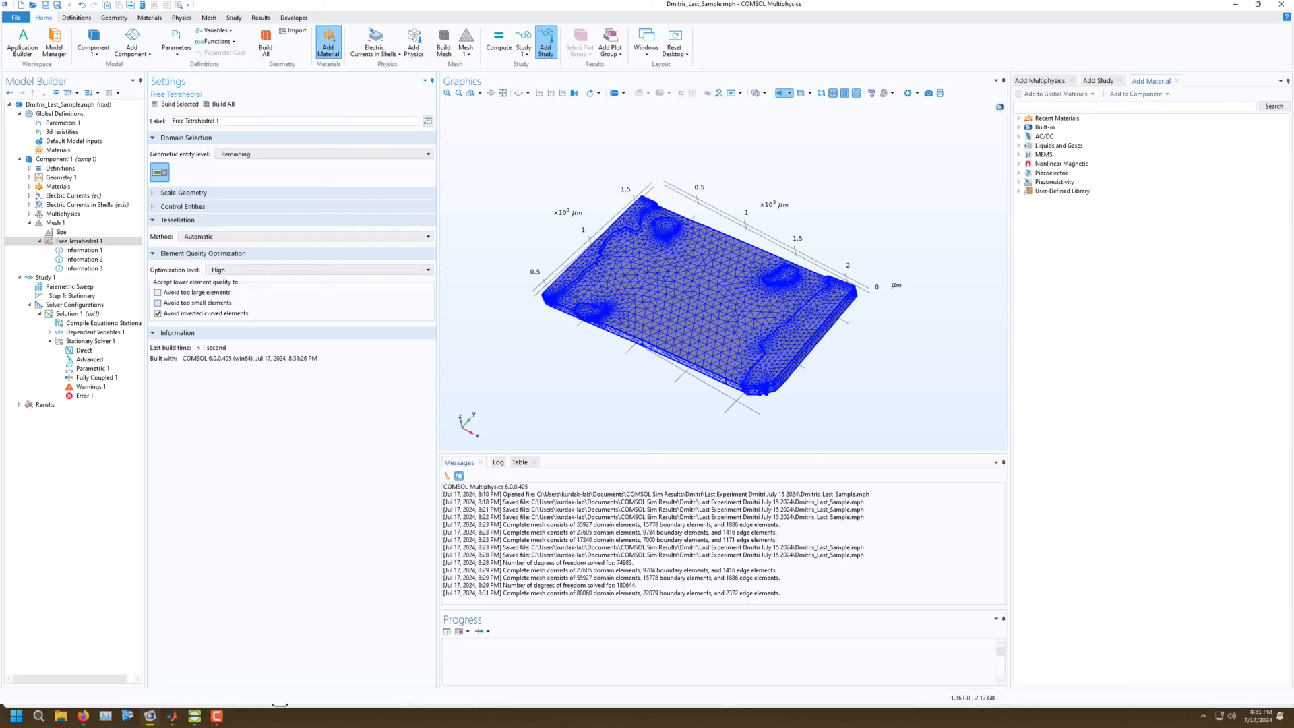
pyautogui.click(177, 104)
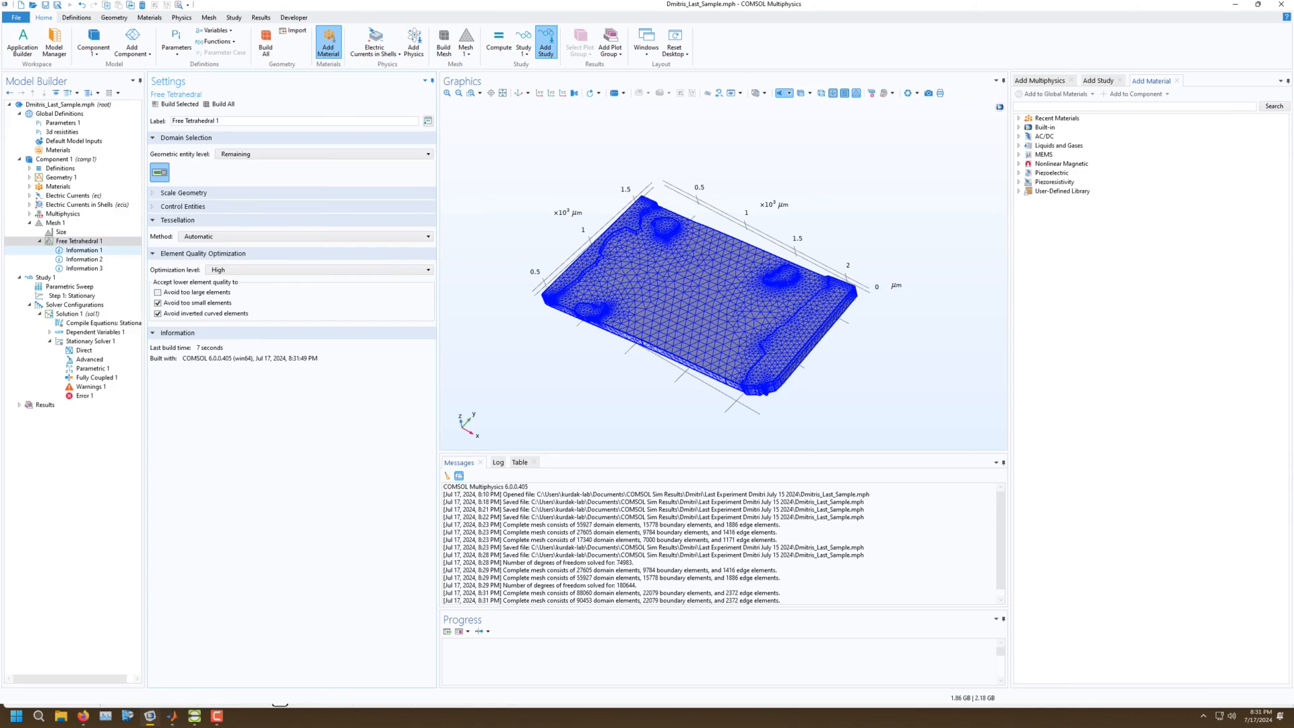
# Examine the three Information nodes of Free Tetrahedral 1 and centre the view at the coordinates of the lowest-quality elements.
pyautogui.click(85, 250)
pyautogui.moveTo(721, 337); pyautogui.dragTo(758, 327)
pyautogui.click(84, 260)
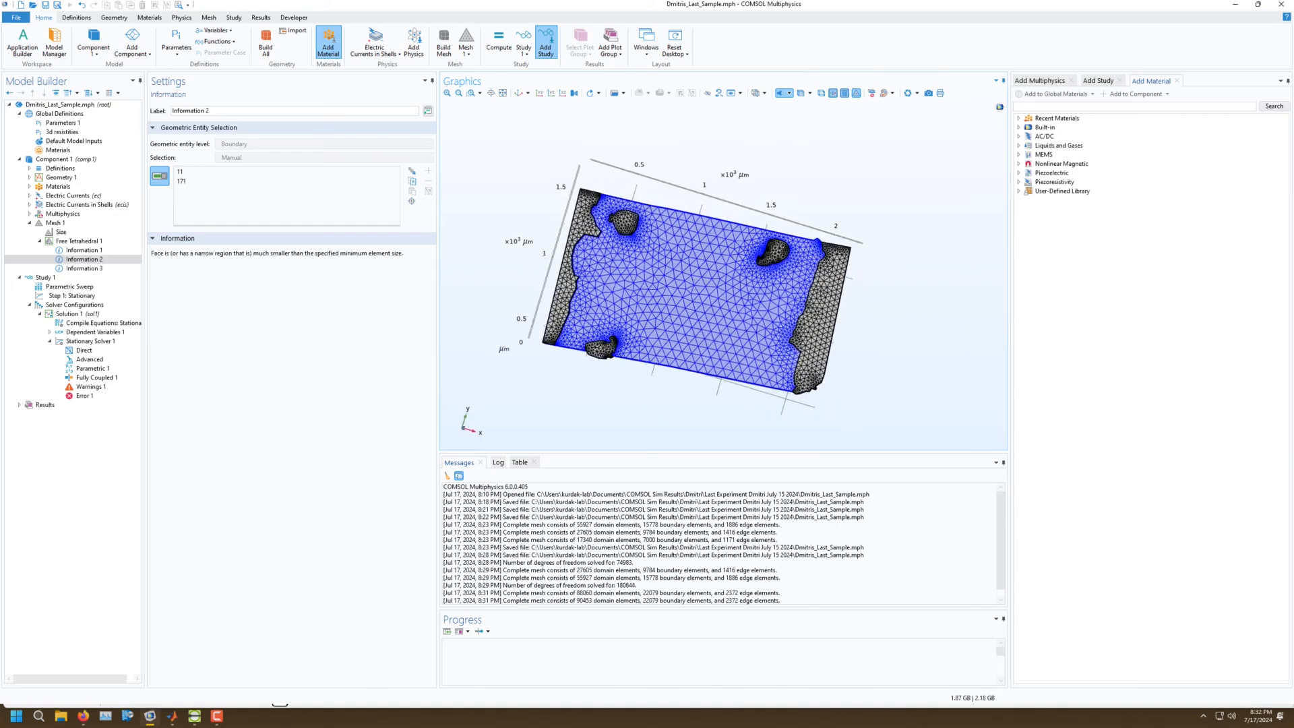
pyautogui.click(84, 268)
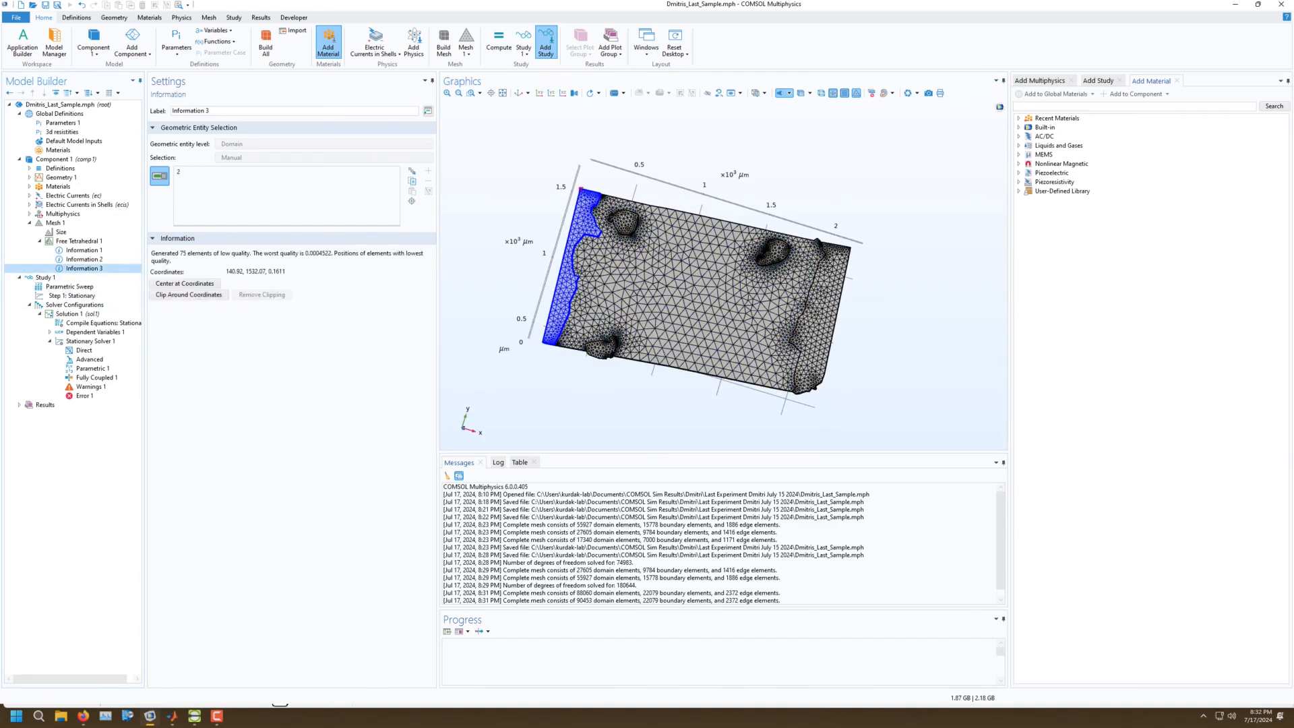
pyautogui.click(184, 283)
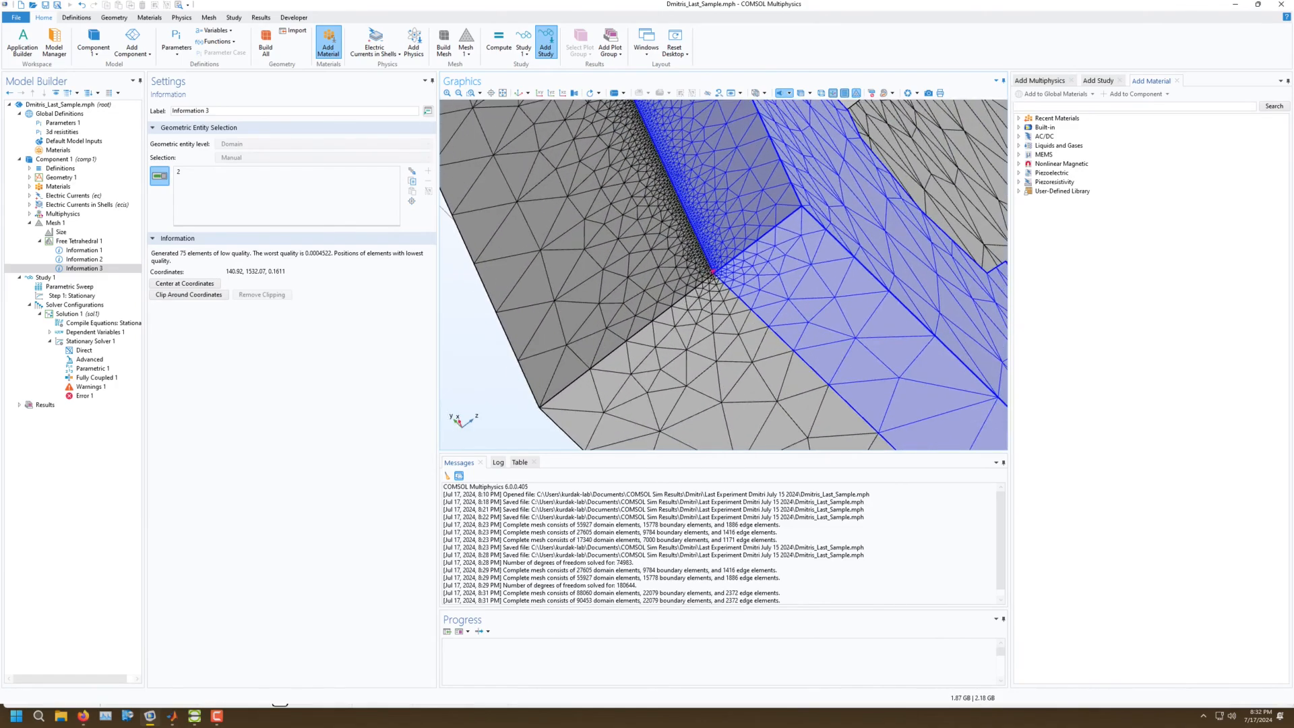
pyautogui.scroll(-5, 733, 276)
pyautogui.scroll(1, 733, 276)
# Review the Size node of Mesh 1 and inspect the dense mesh around the sample's corner.
pyautogui.click(61, 231)
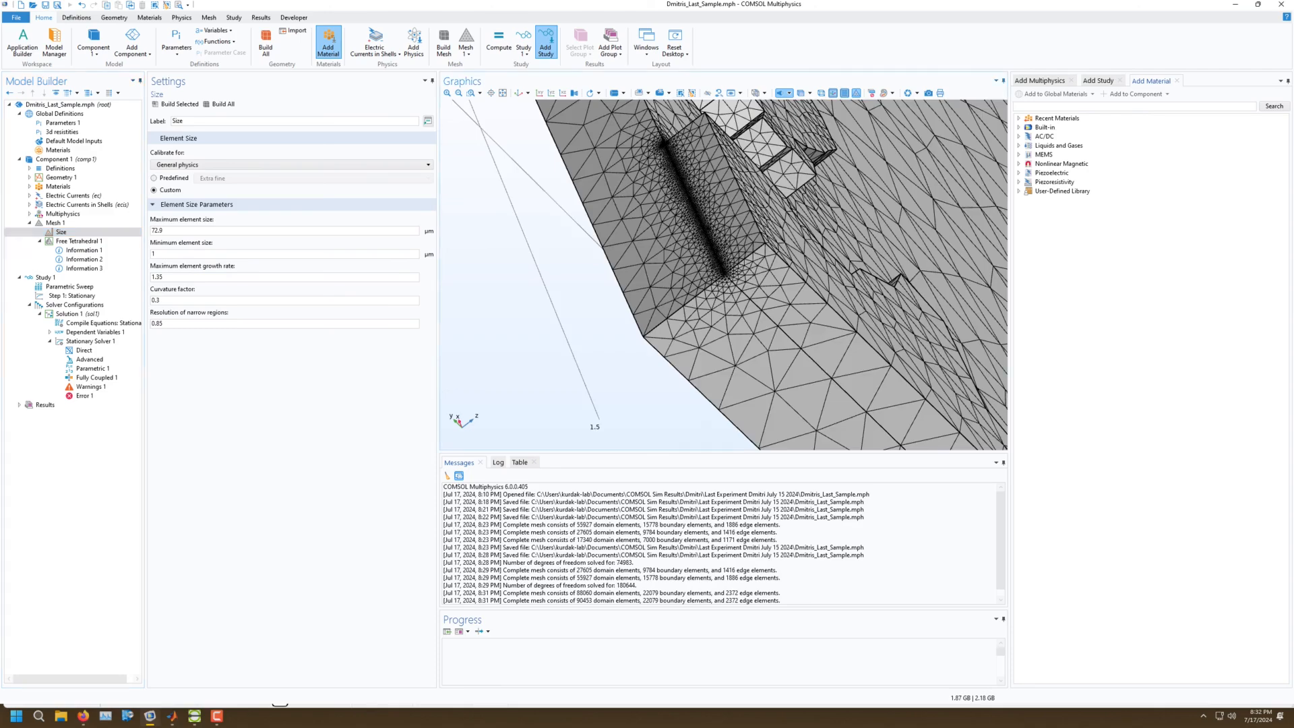
pyautogui.scroll(-4, 674, 263)
pyautogui.moveTo(715, 269); pyautogui.dragTo(607, 215)
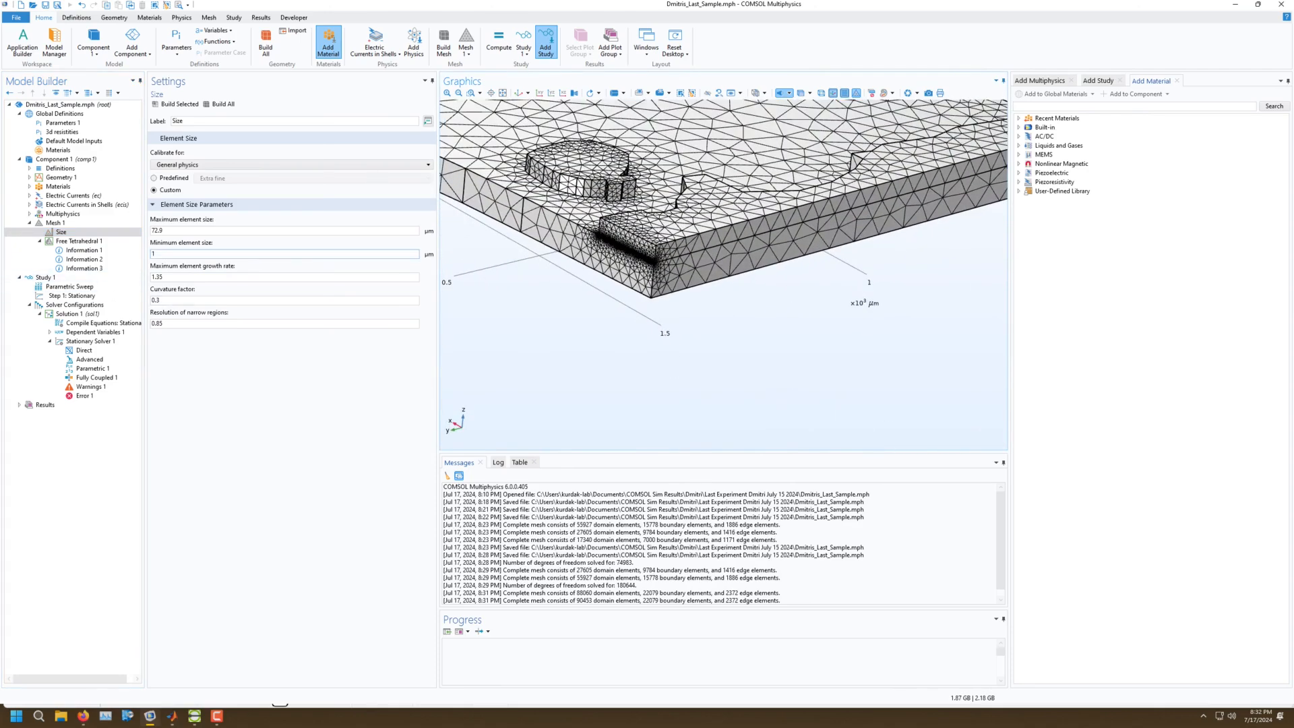
pyautogui.doubleClick(153, 253)
pyautogui.scroll(8, 630, 293)
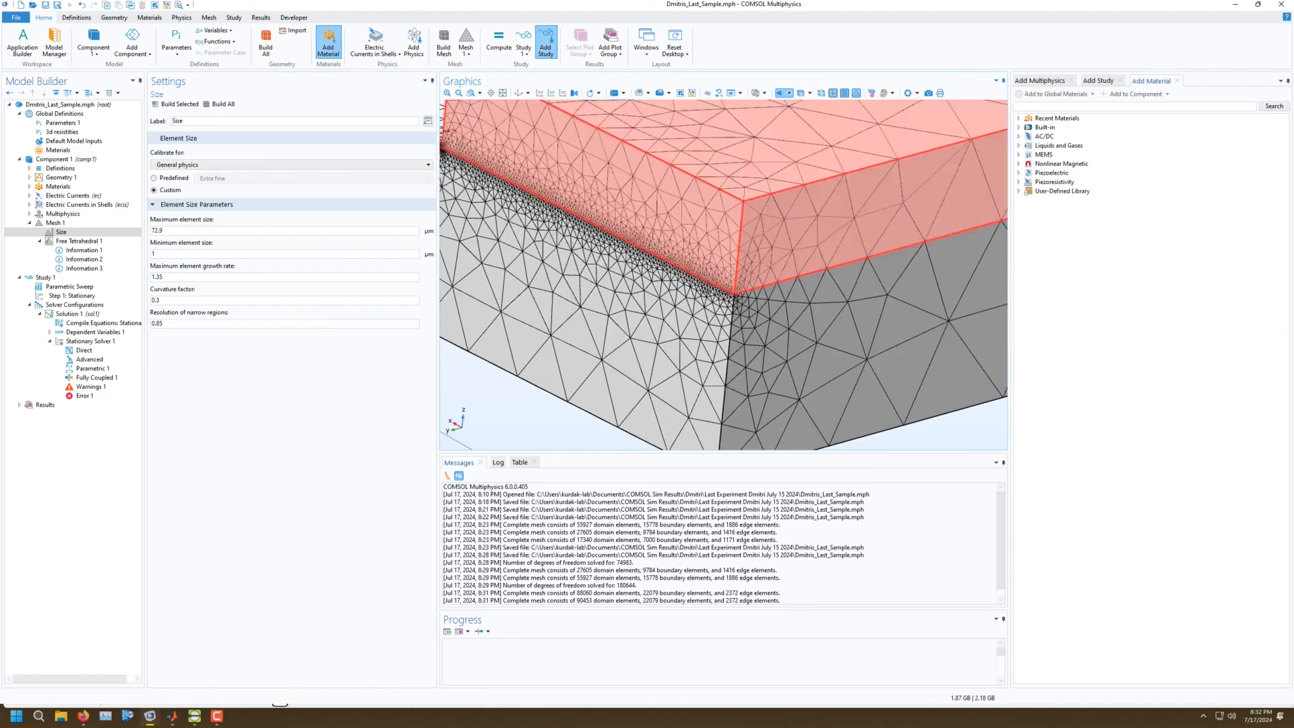
pyautogui.scroll(4, 647, 269)
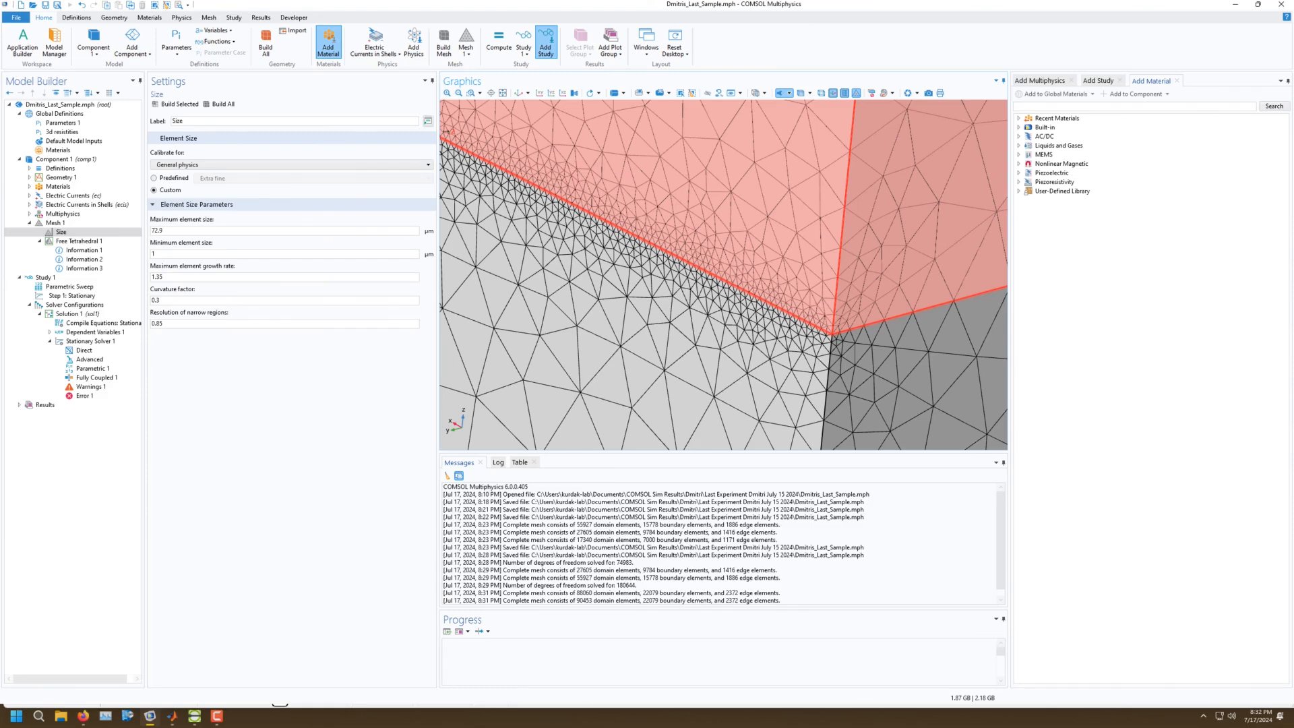
pyautogui.scroll(-10, 651, 202)
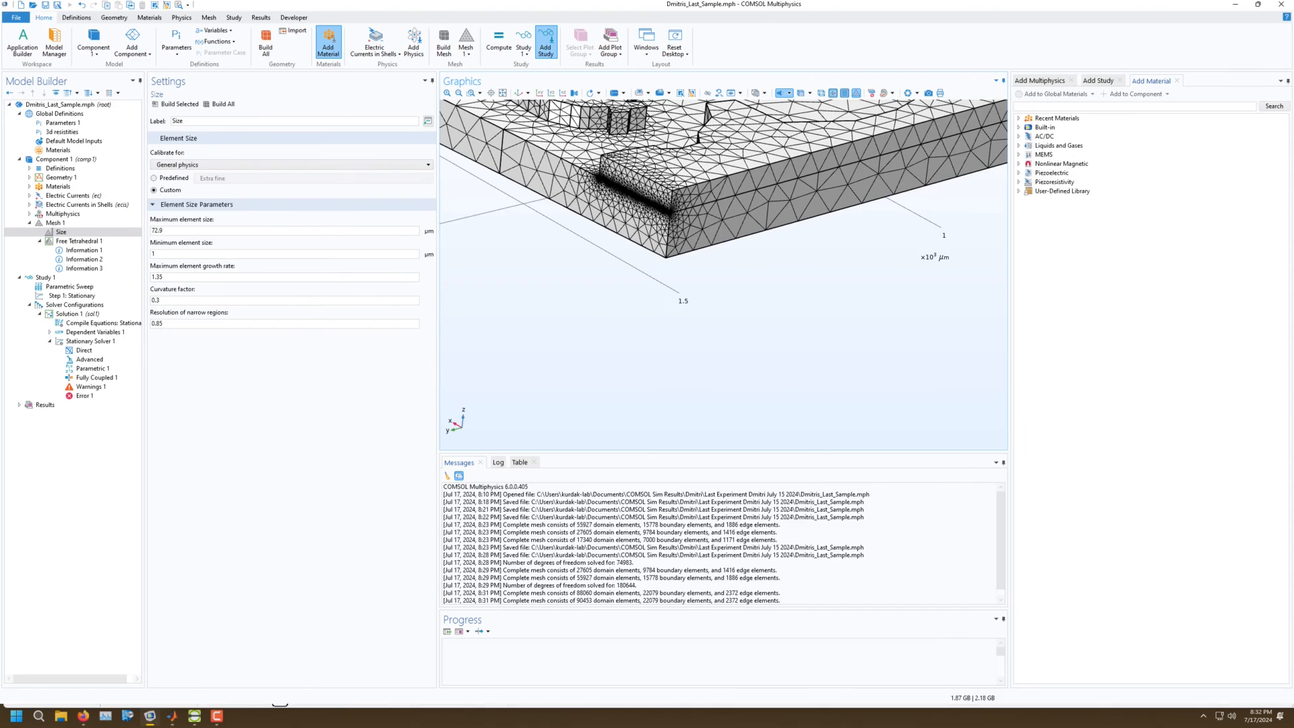
# Try to compute Study 1 with the refined mesh.
pyautogui.click(45, 278)
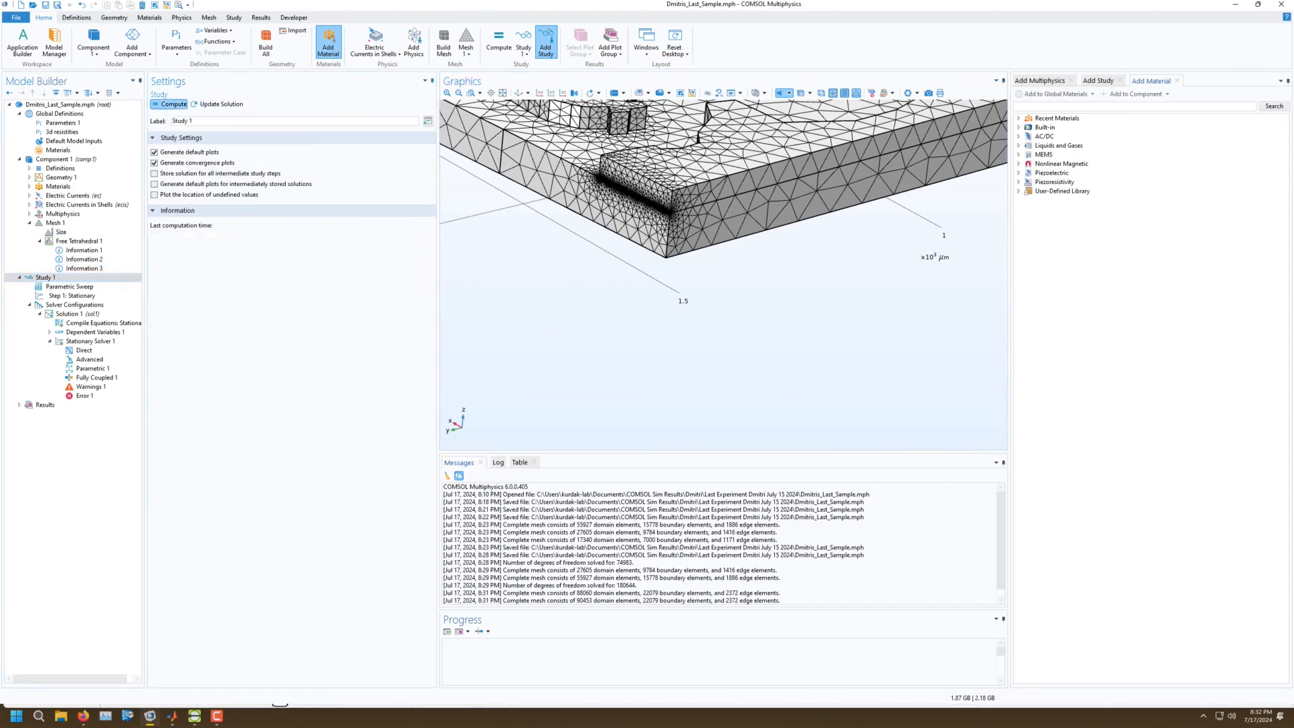
pyautogui.click(174, 103)
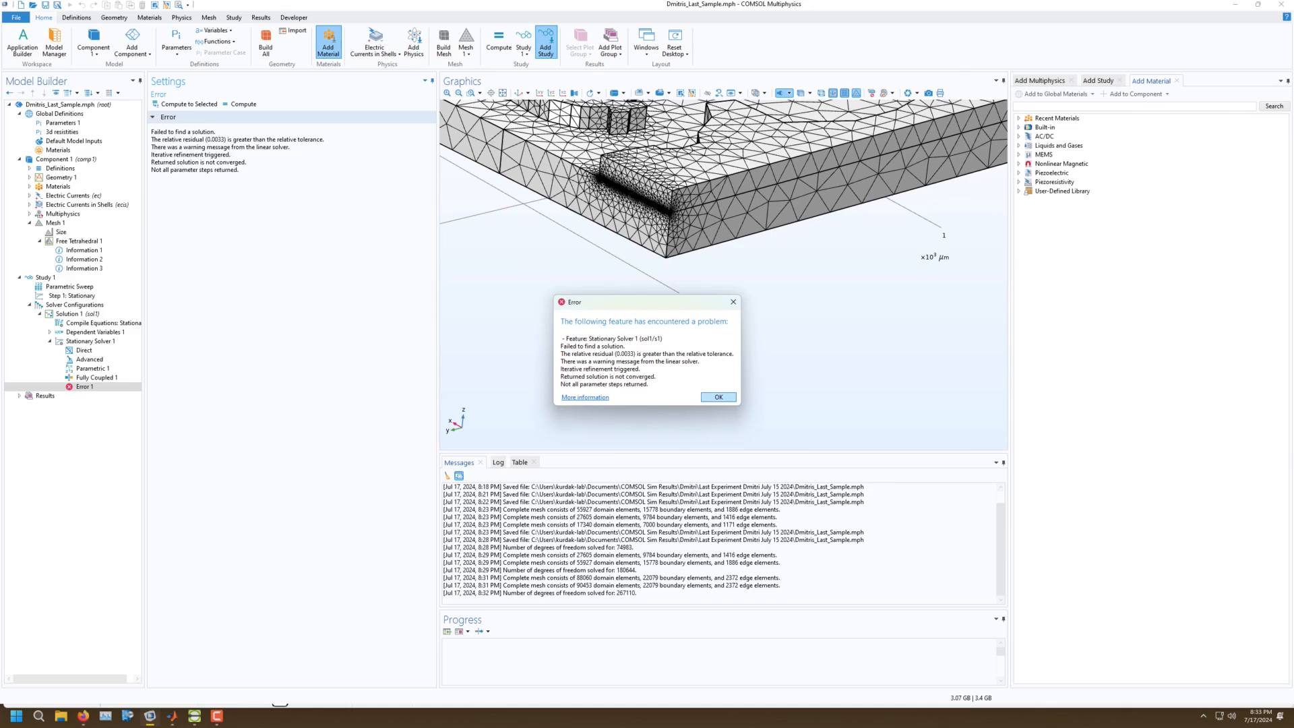
pyautogui.press('Return')
# Check the pxx and psxx value lists in the Parametric Sweep of Study 1.
pyautogui.click(70, 286)
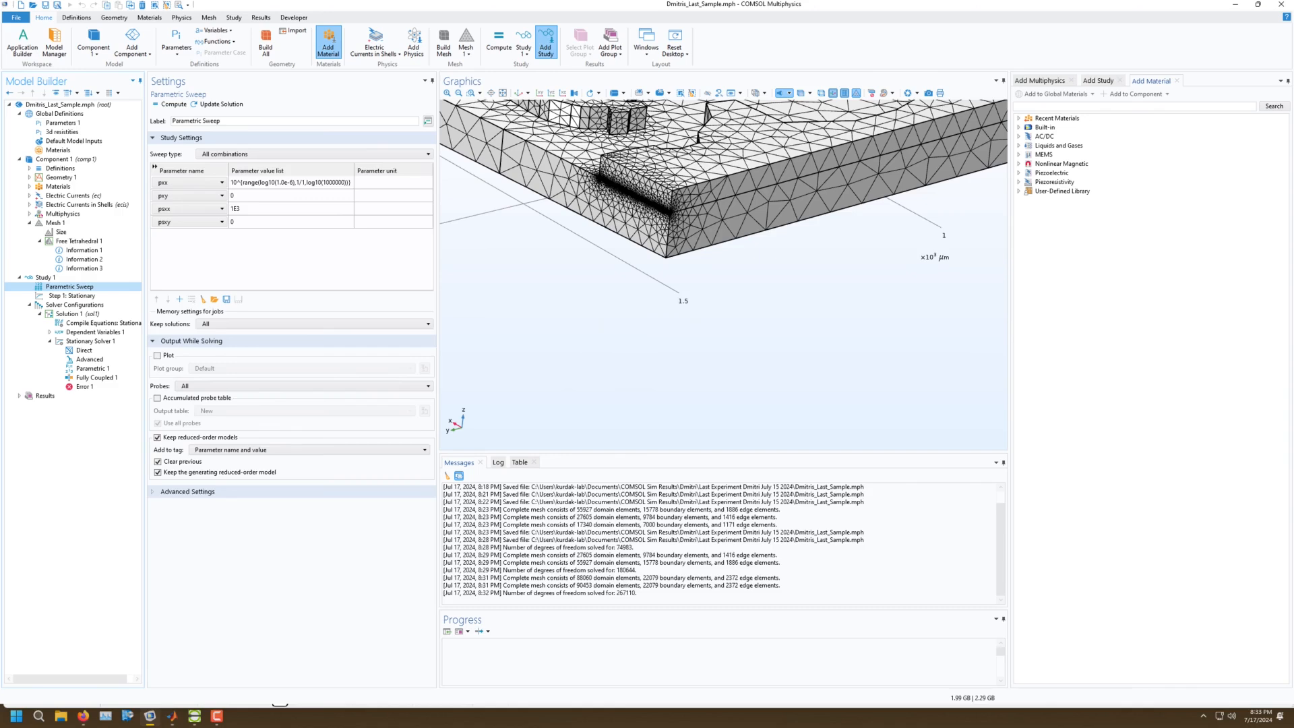
pyautogui.click(283, 208)
pyautogui.click(244, 208)
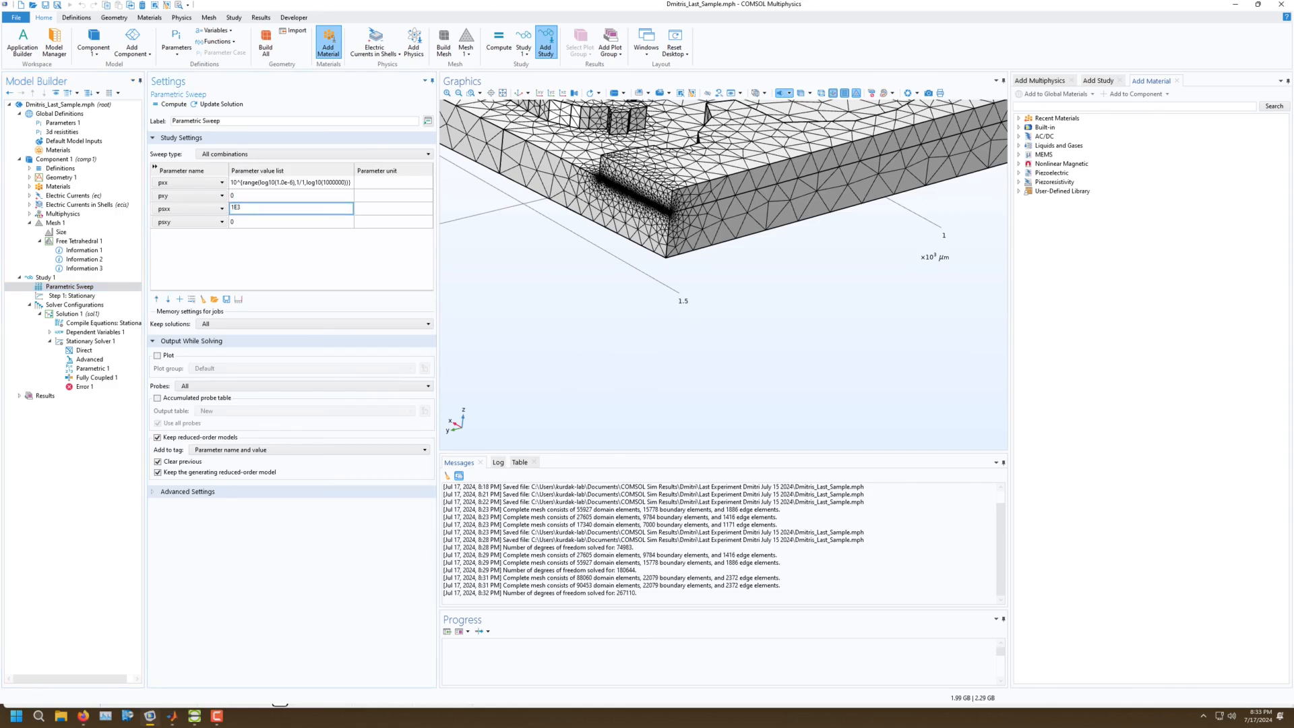
pyautogui.click(291, 182)
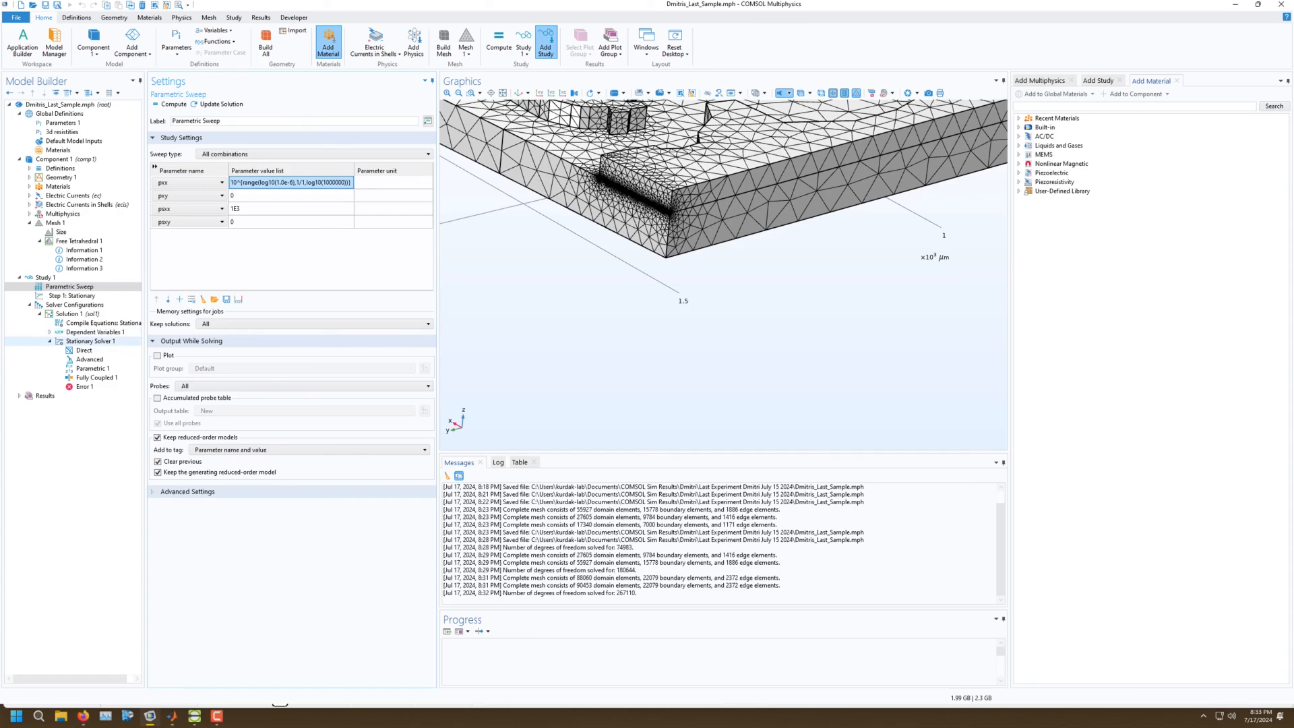
# Set the linearity of Stationary Solver 1 to Nonlinear and compute the study.
pyautogui.click(85, 387)
pyautogui.click(96, 377)
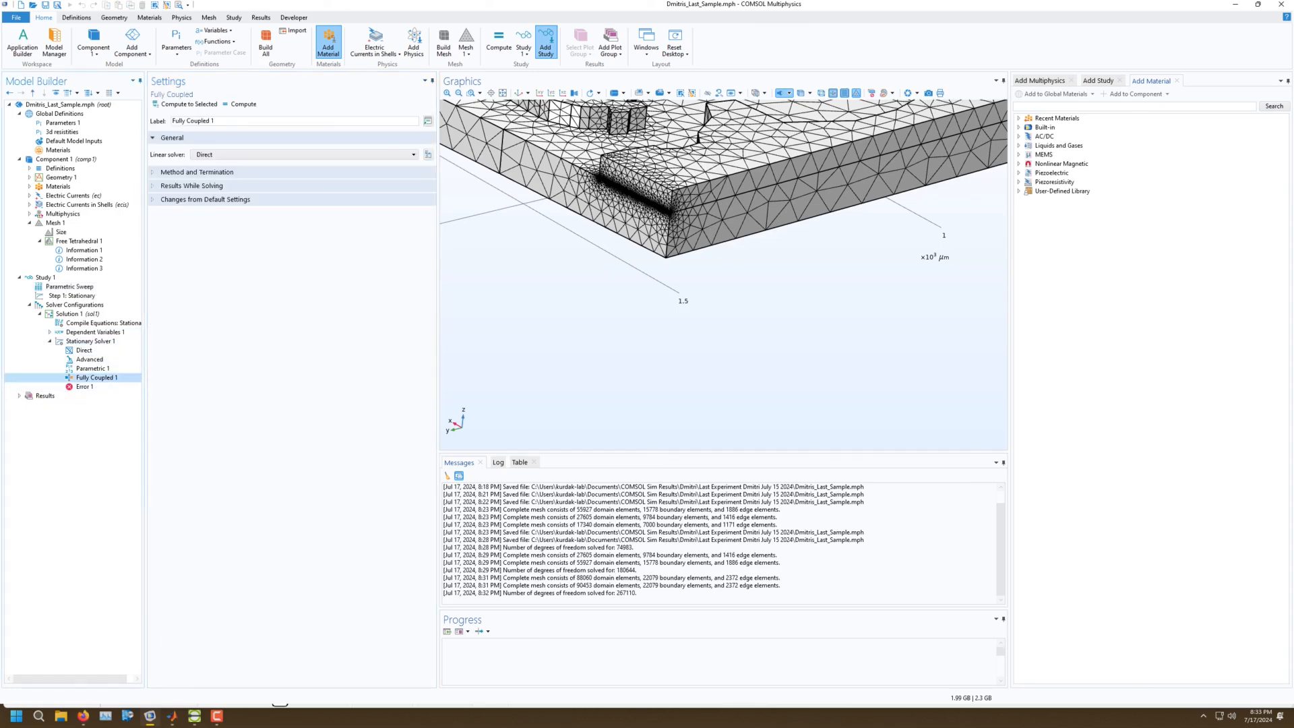
pyautogui.click(91, 341)
pyautogui.click(323, 181)
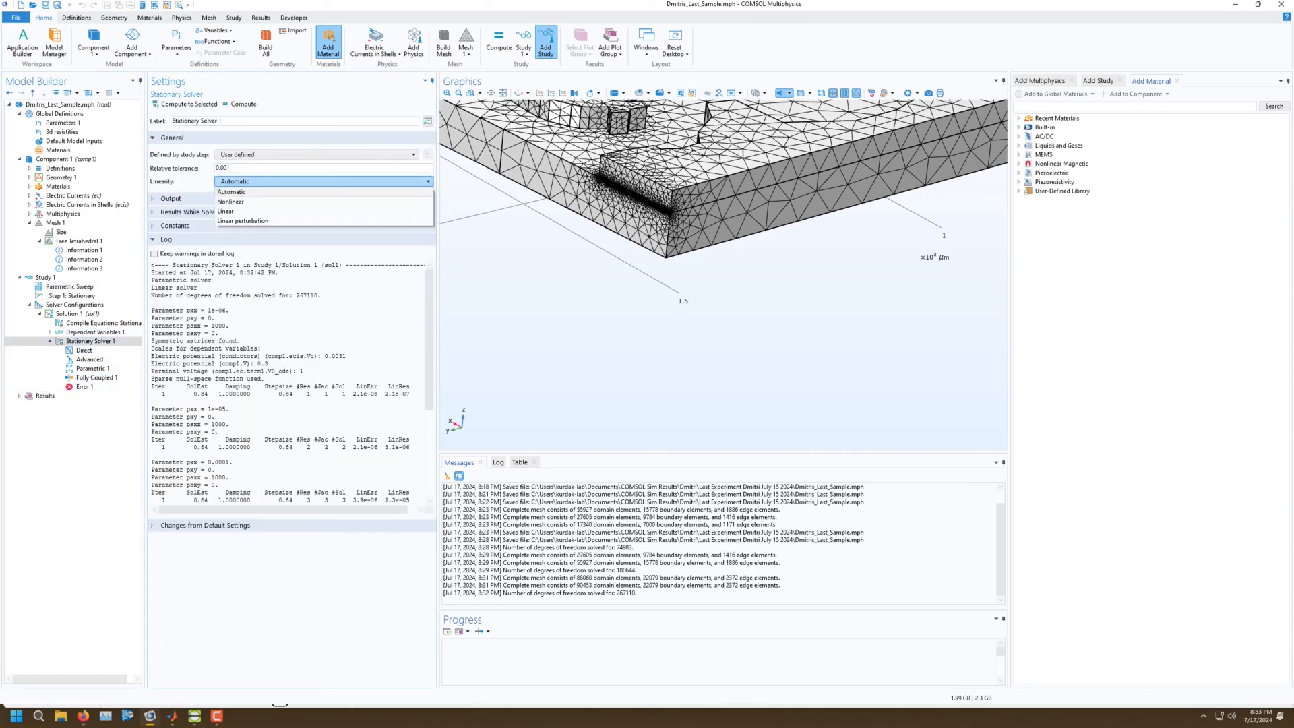
pyautogui.click(256, 202)
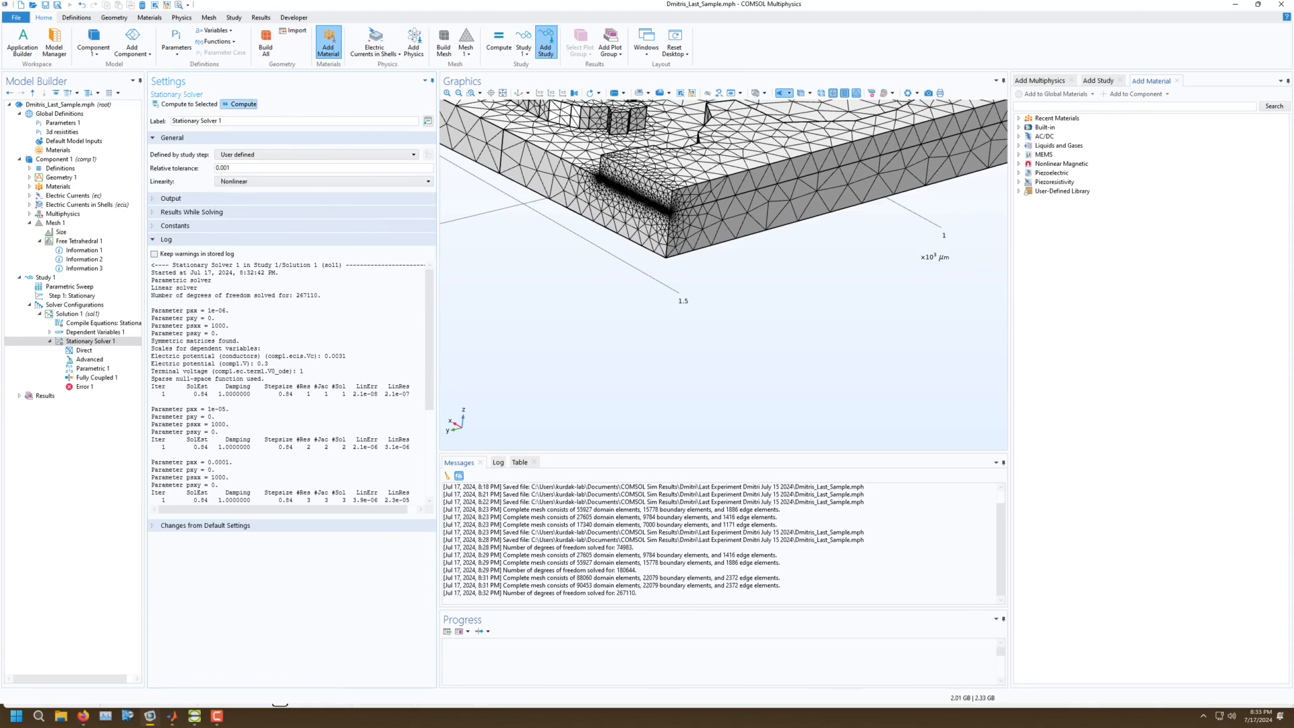
pyautogui.press('F8')
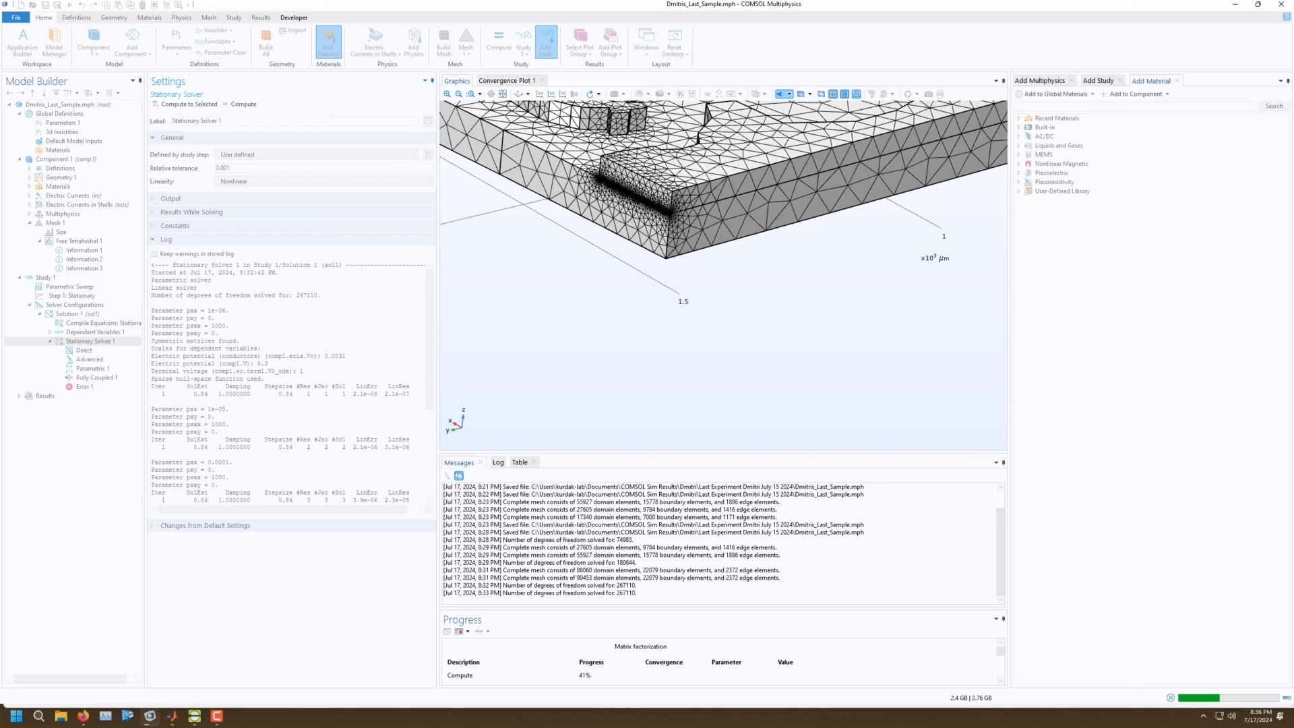
# Switch to MATLAB and start an assignment to the variable data, one blank line below the close all command.
pyautogui.click(172, 715)
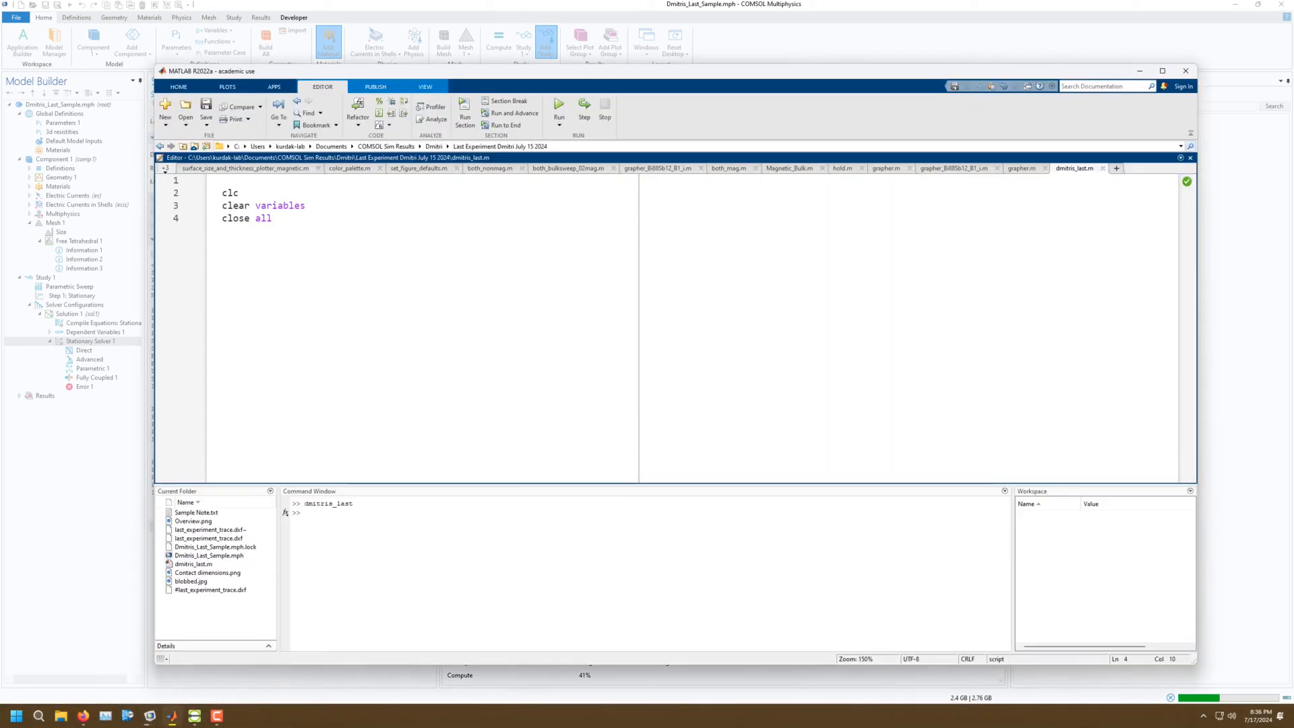
pyautogui.press('Return')
pyautogui.press('Return')
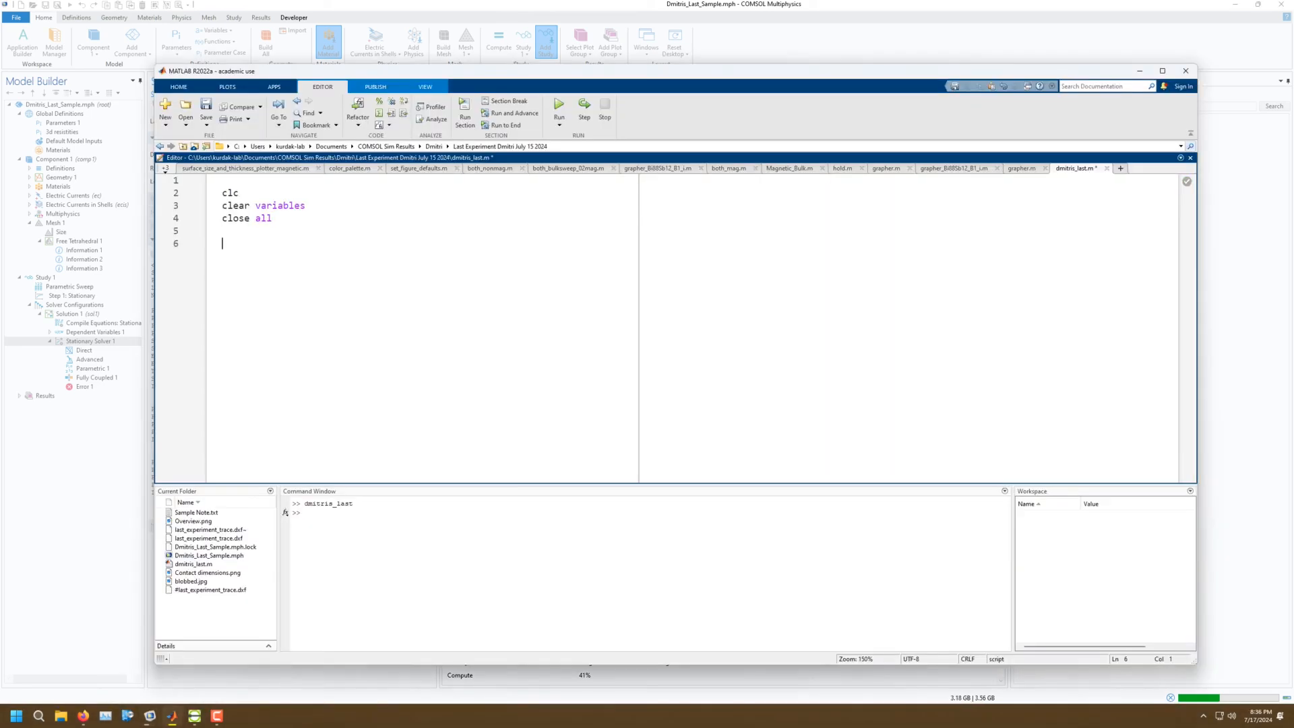
pyautogui.write('data -')
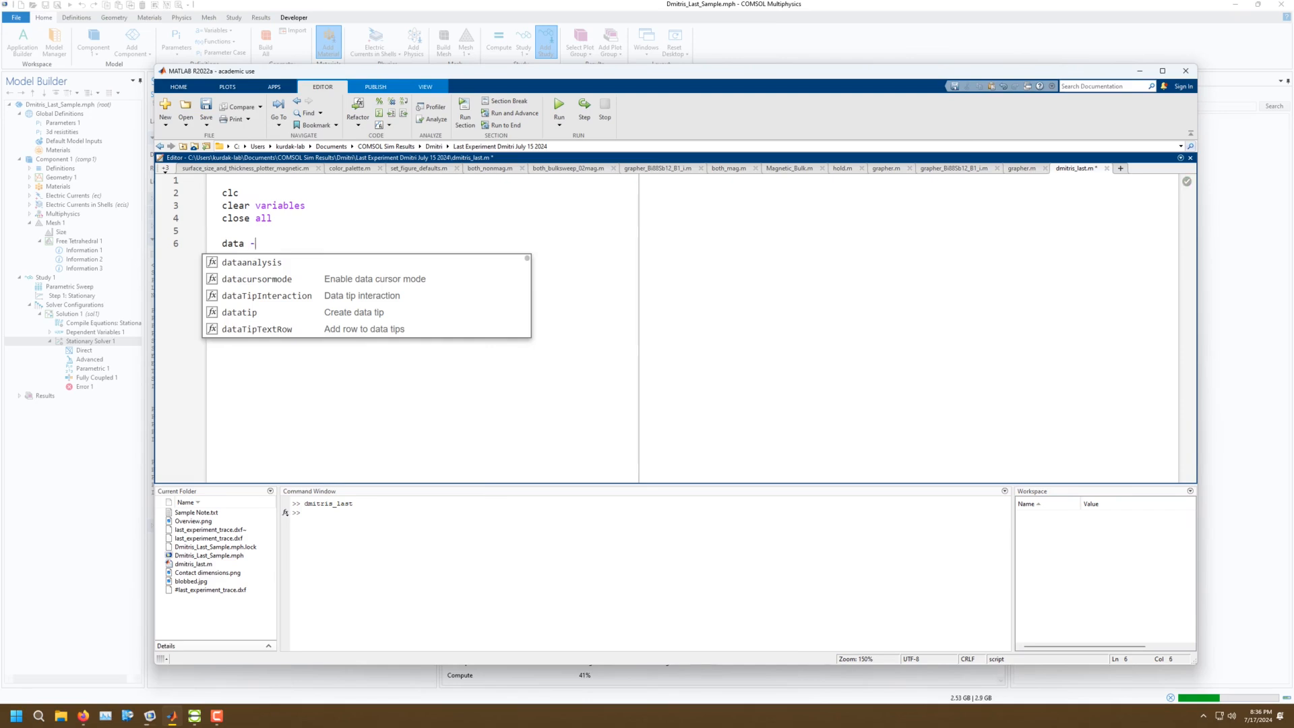
pyautogui.press('BackSpace')
pyautogui.write('= ')
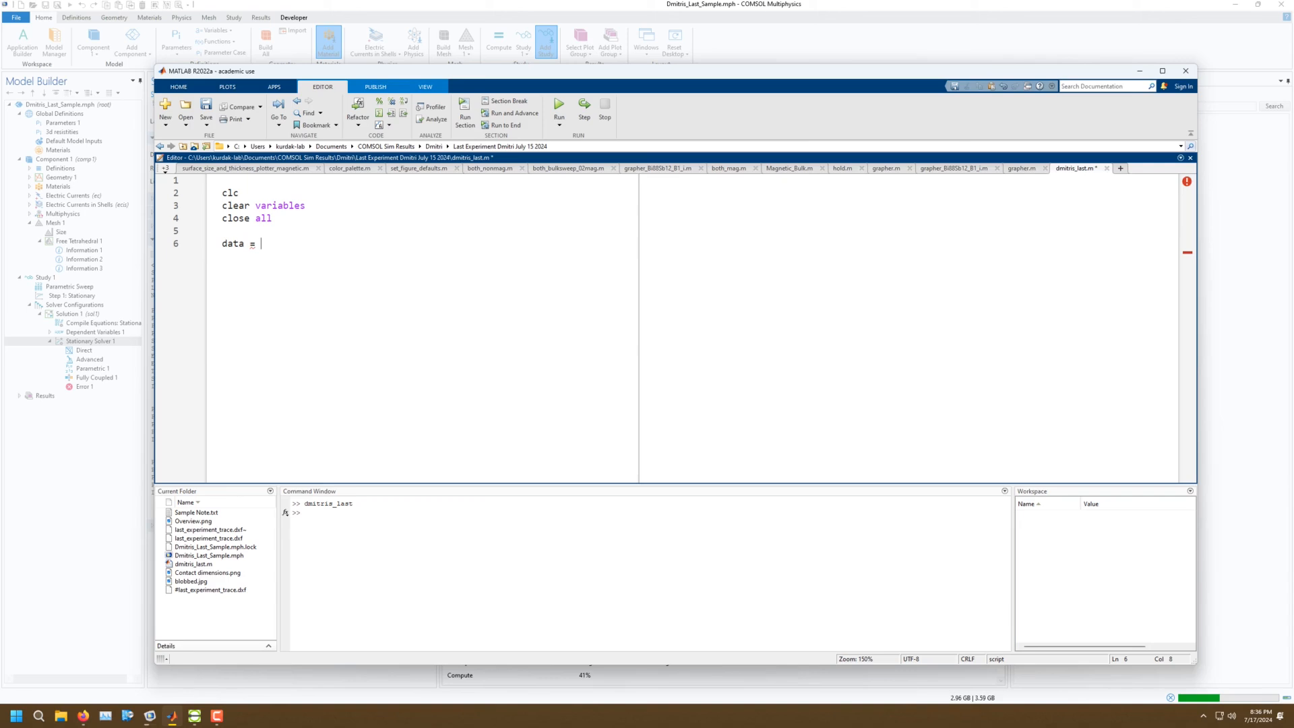
pyautogui.write('matri')
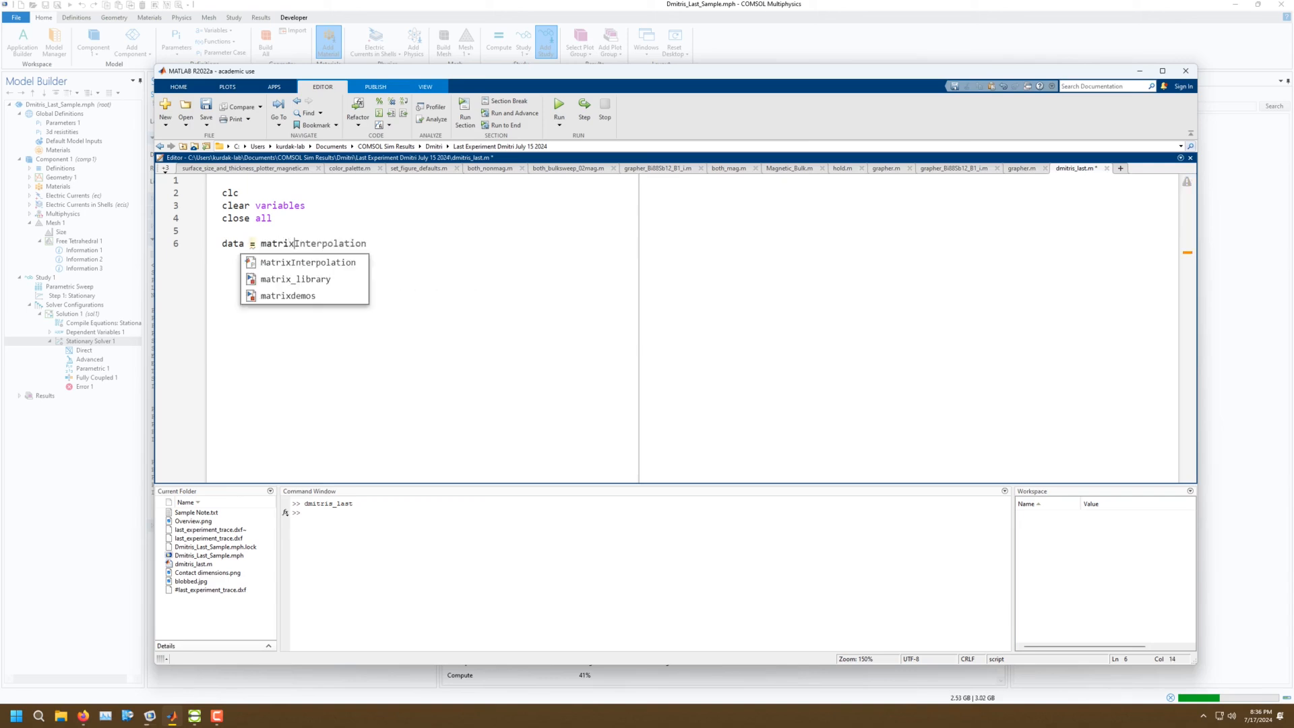
pyautogui.write('x')
pyautogui.press('BackSpace')
pyautogui.press('BackSpace')
pyautogui.press('BackSpace')
pyautogui.press('BackSpace')
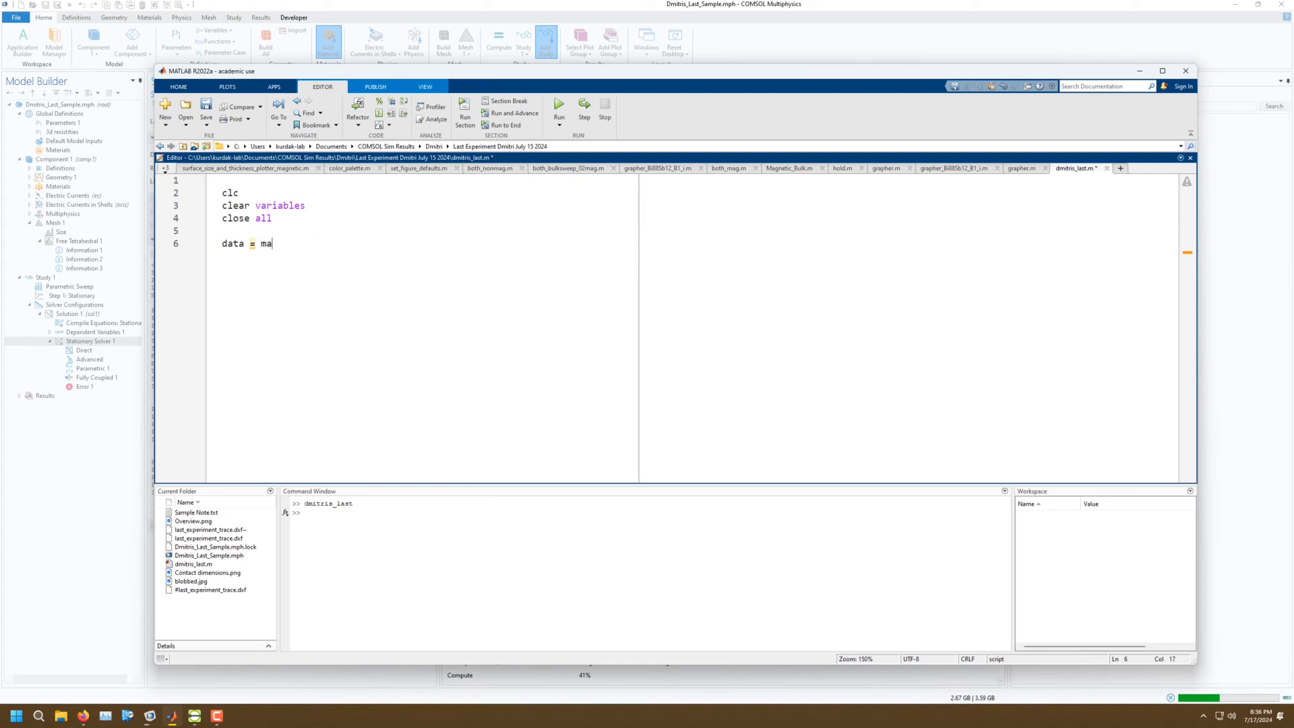
pyautogui.press('BackSpace')
pyautogui.press('BackSpace')
# Complete the data assignment with readmatrix('bulk_sweep.csv'); to read the sweep results file.
pyautogui.write('readmatrix')
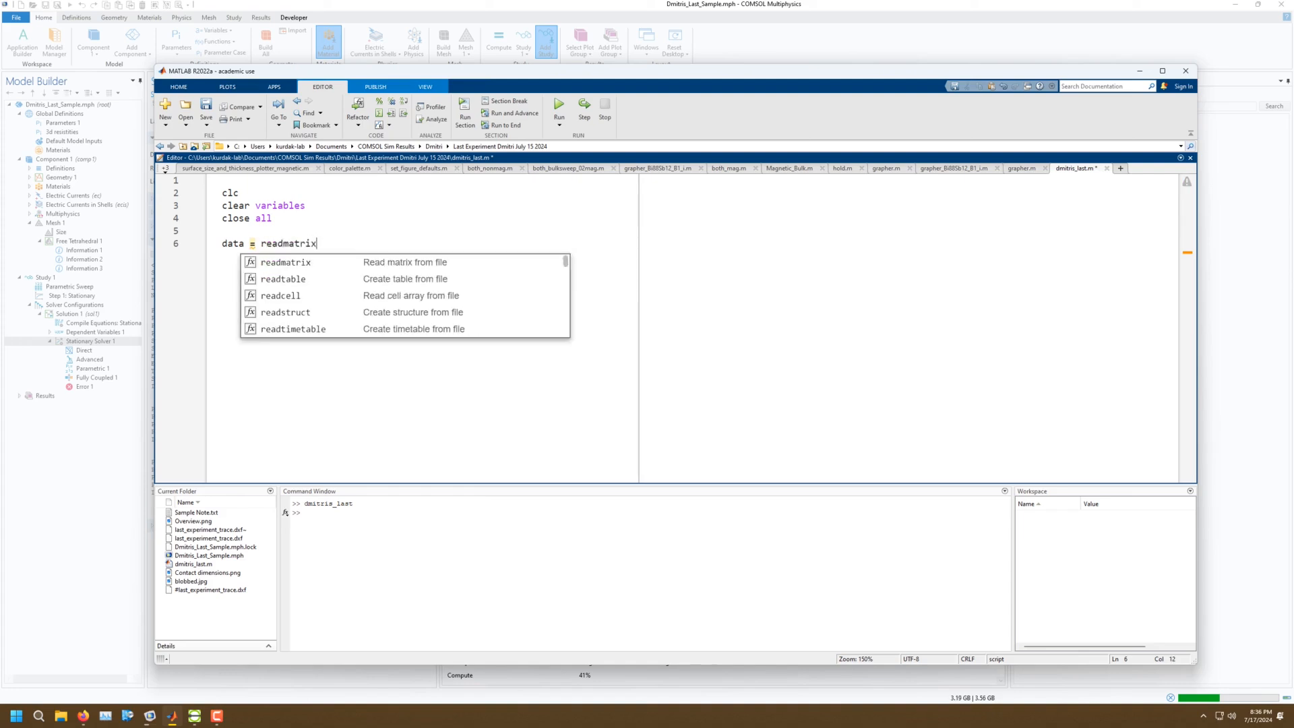
pyautogui.write("('")
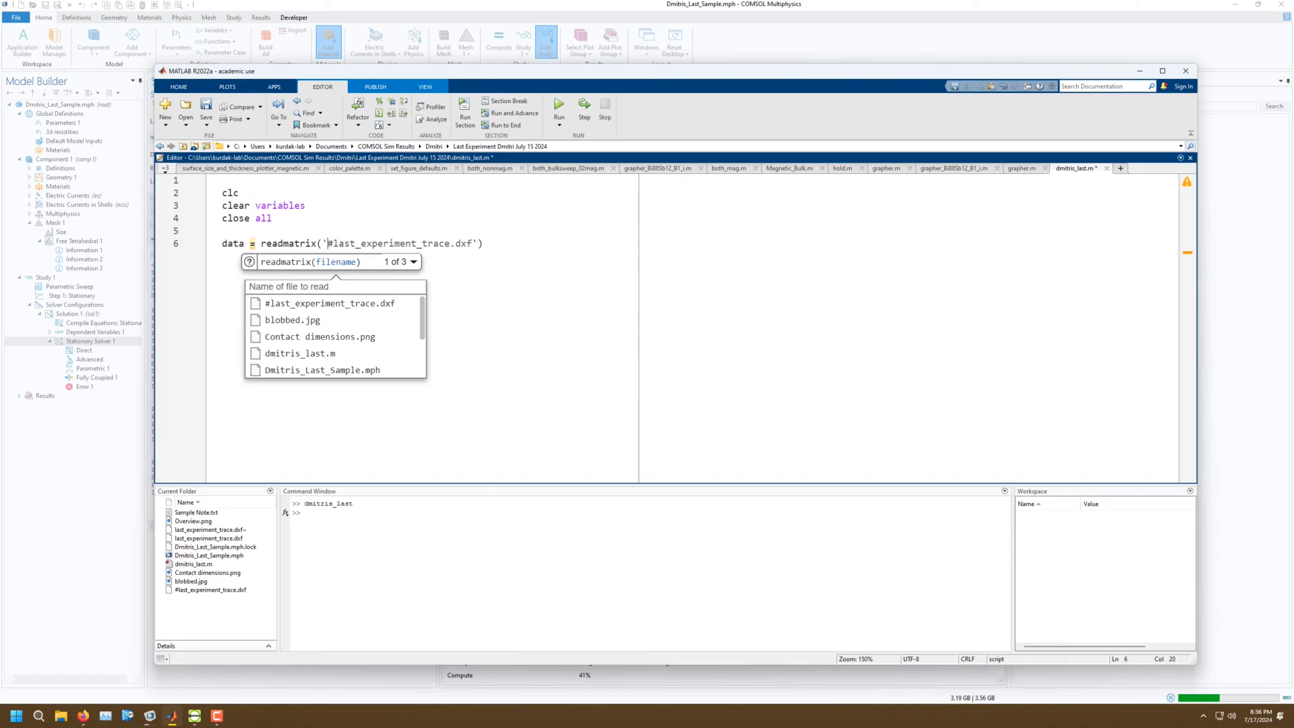
pyautogui.write('bul')
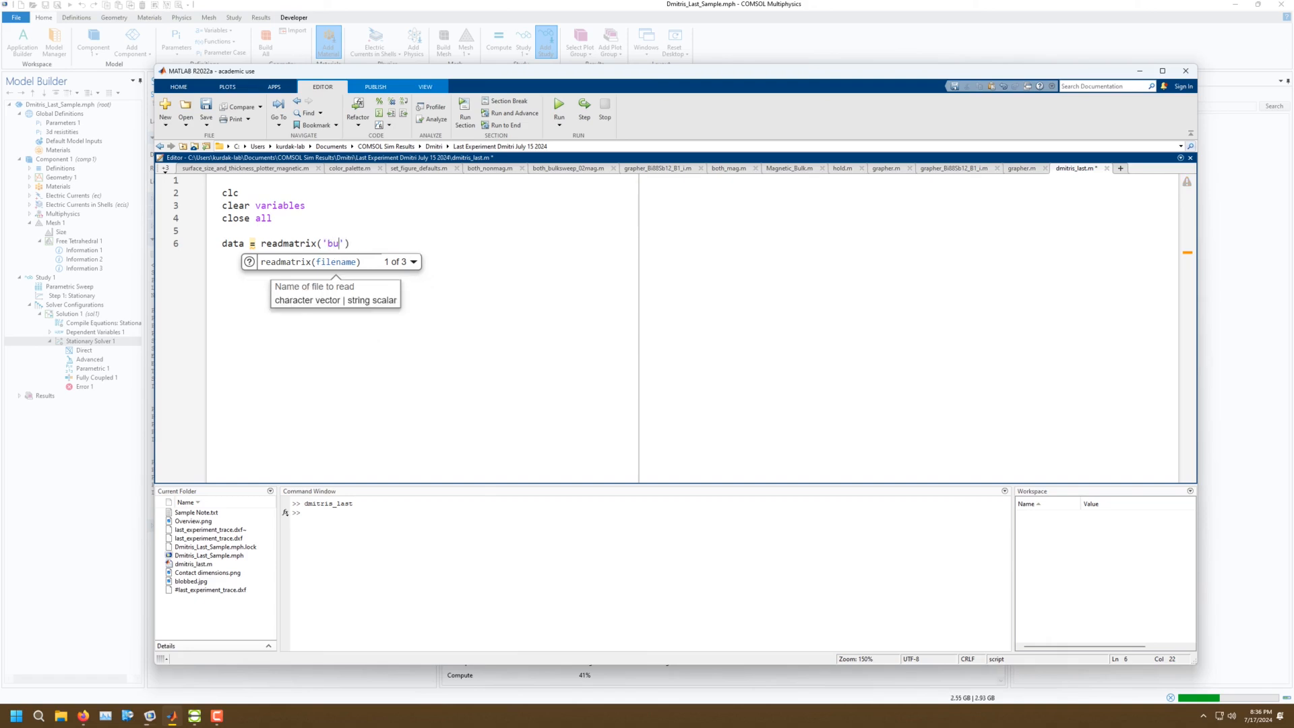
pyautogui.press('BackSpace')
pyautogui.write('lk_sweep.')
pyautogui.write("csv');")
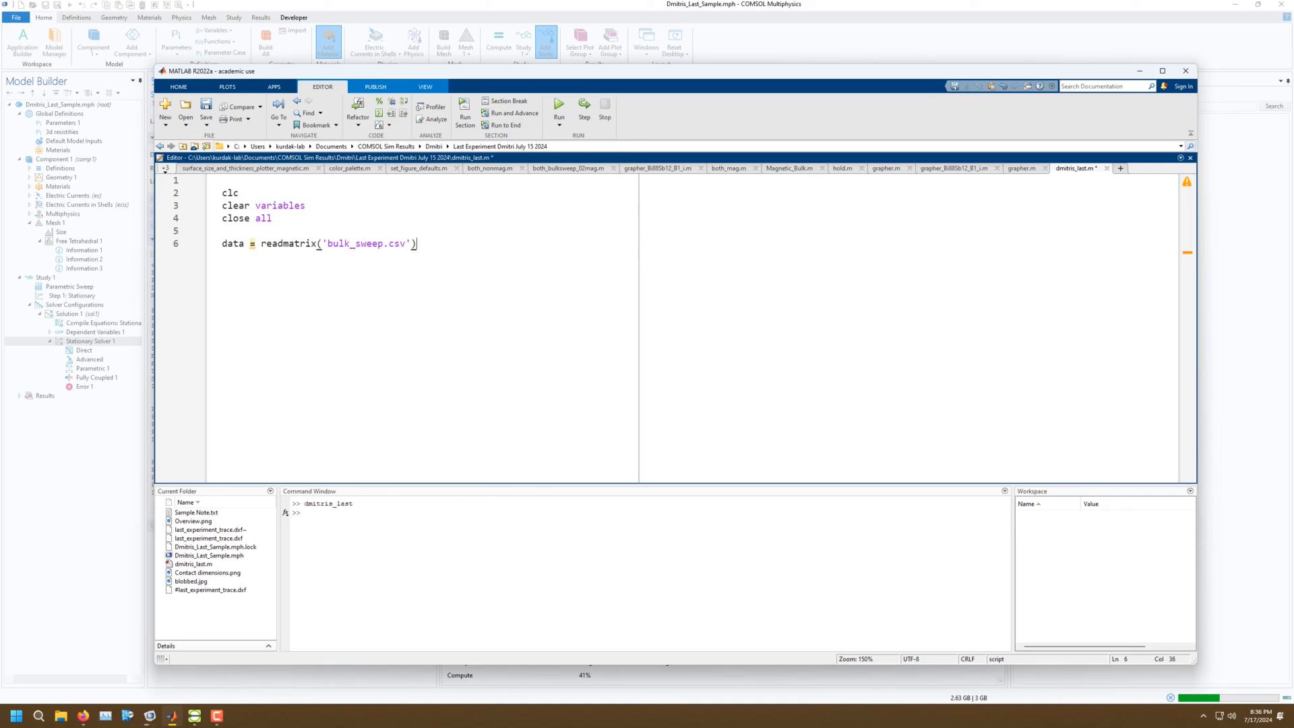
# Add pxx = data(:,1); one blank line below the readmatrix statement to extract the first data column.
pyautogui.press('Return')
pyautogui.press('Return')
pyautogui.write('pxx = data()')
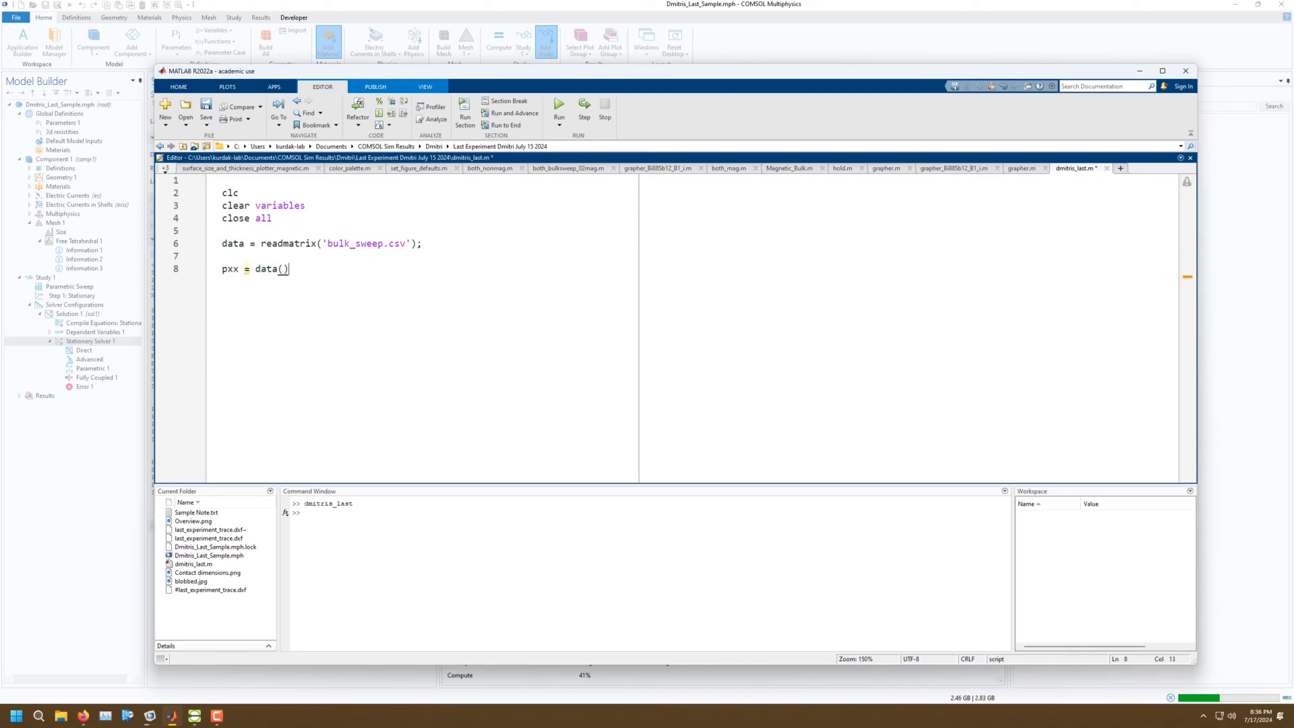
pyautogui.press('Left')
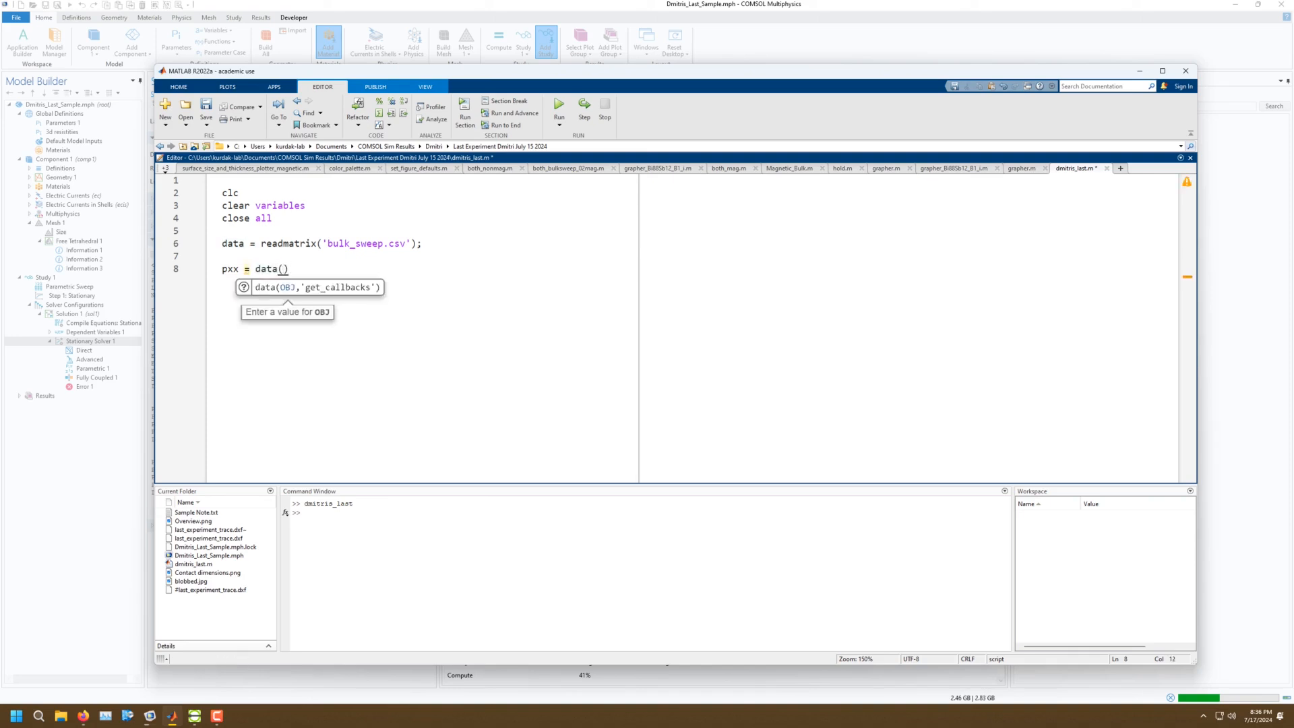
pyautogui.write('1')
pyautogui.press('BackSpace')
pyautogui.write(':,1)')
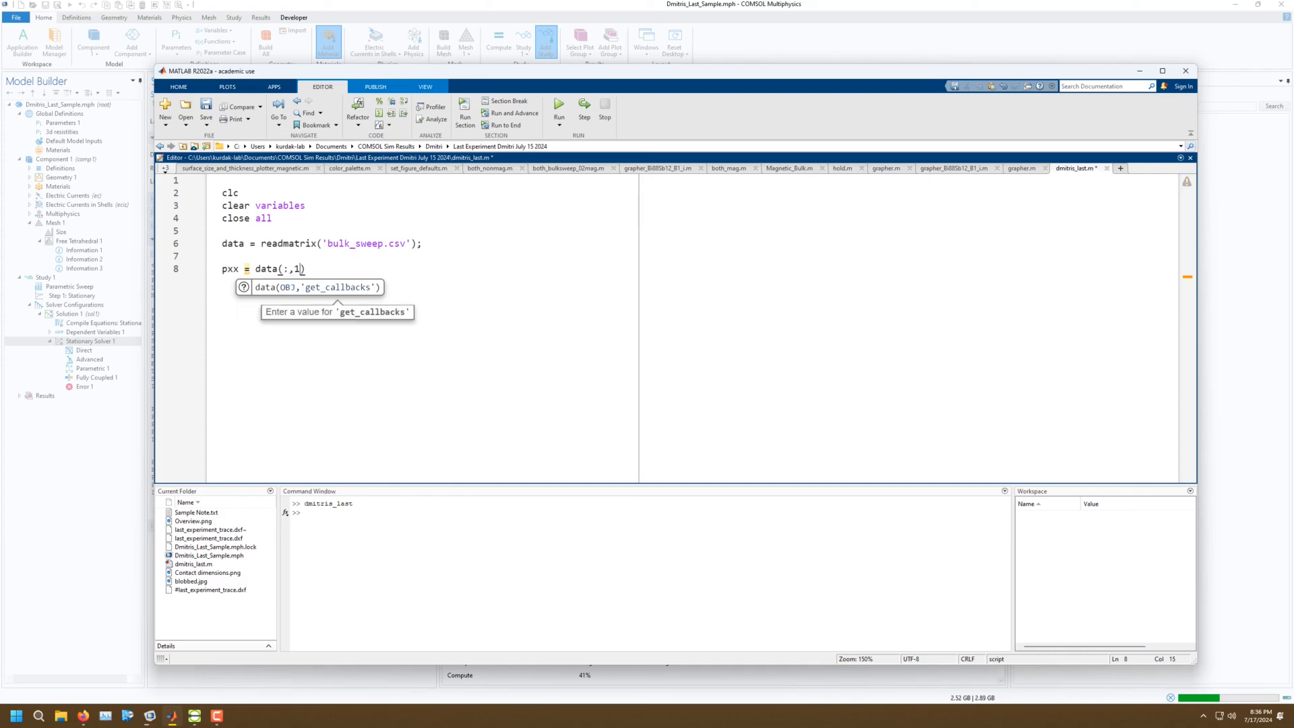
pyautogui.write('; ')
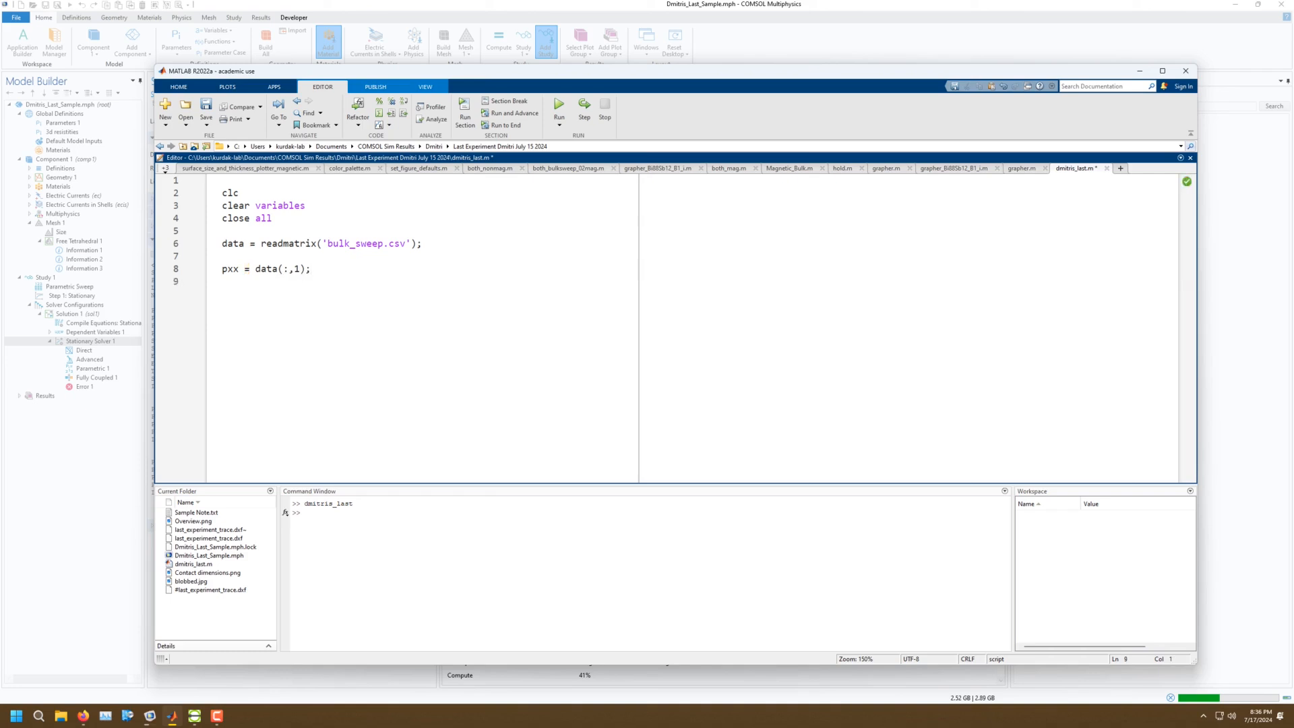
# Add pxy = data(:,2); on the line below pxx to extract the second data column.
pyautogui.write('pxy')
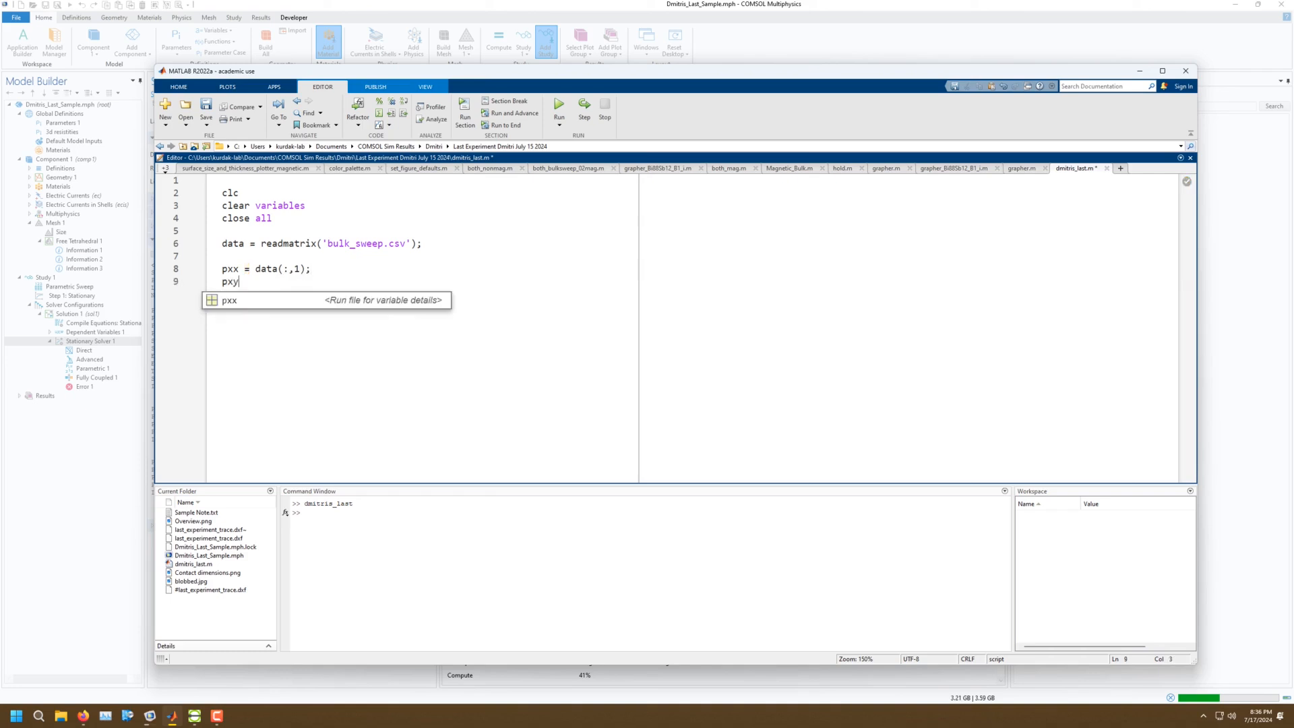
pyautogui.write(' = data')
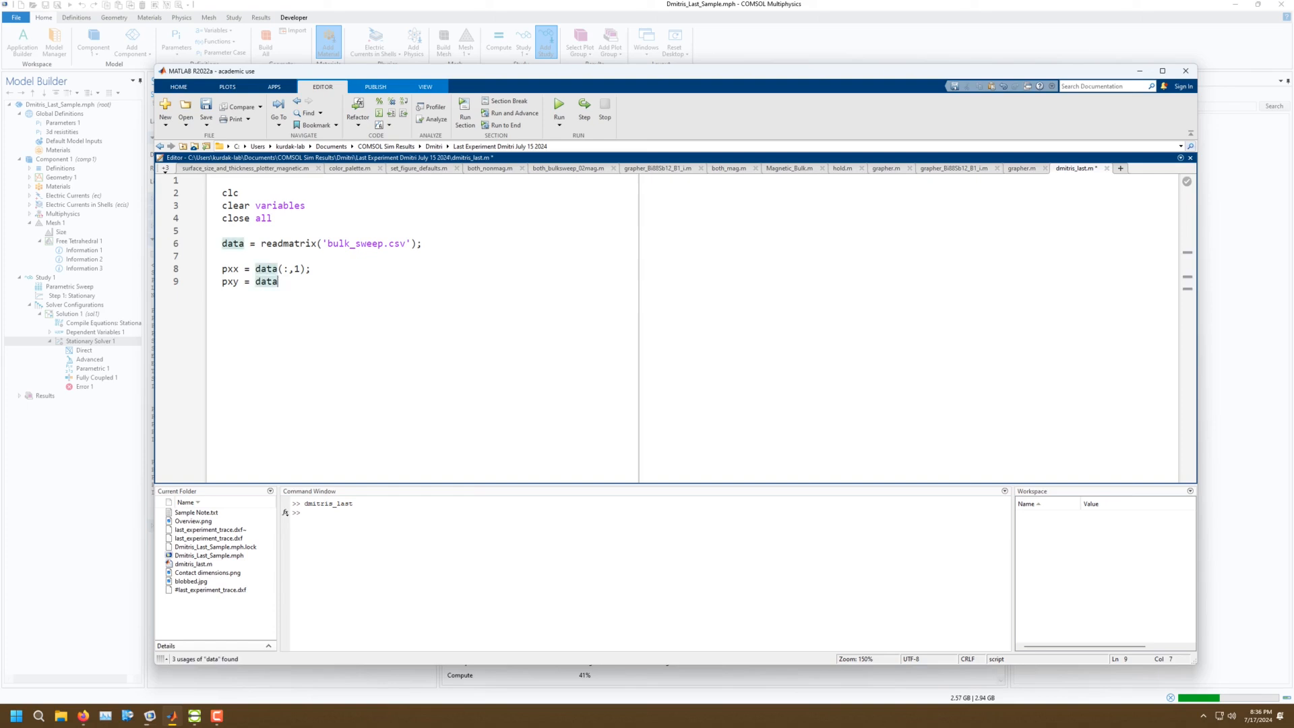
pyautogui.write('(')
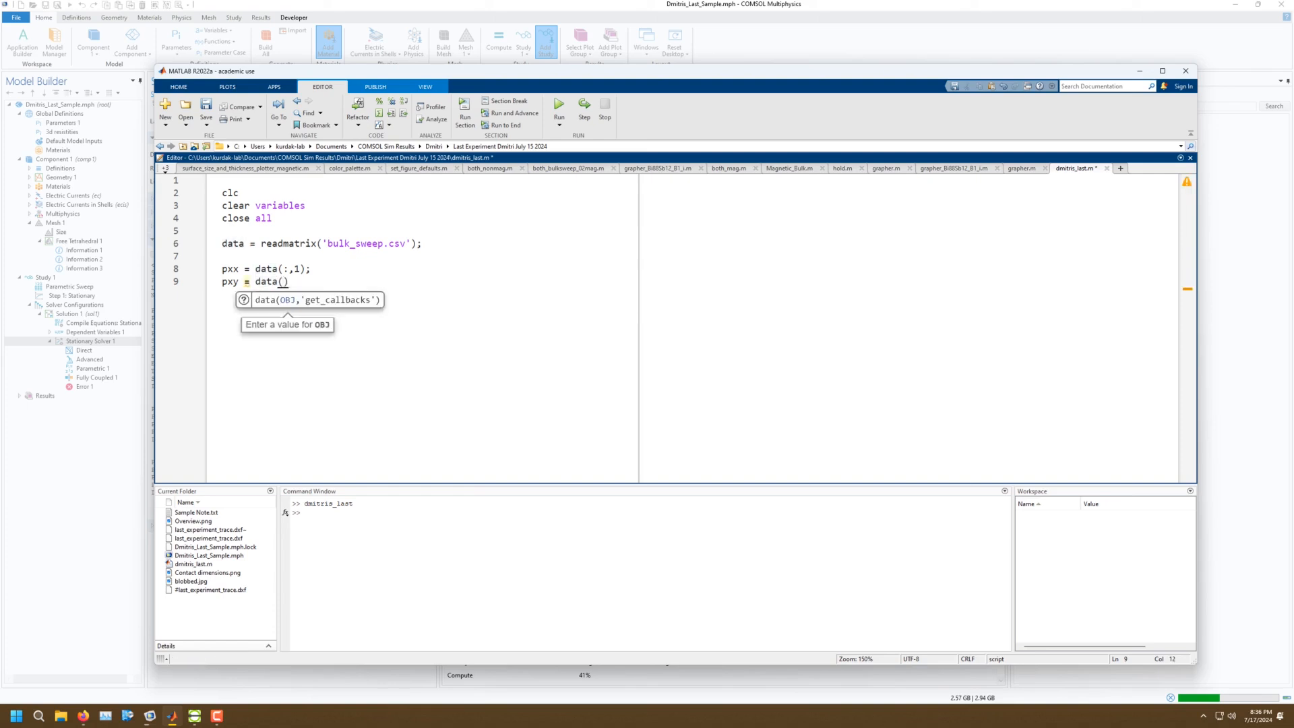
pyautogui.write(':')
pyautogui.write(',2')
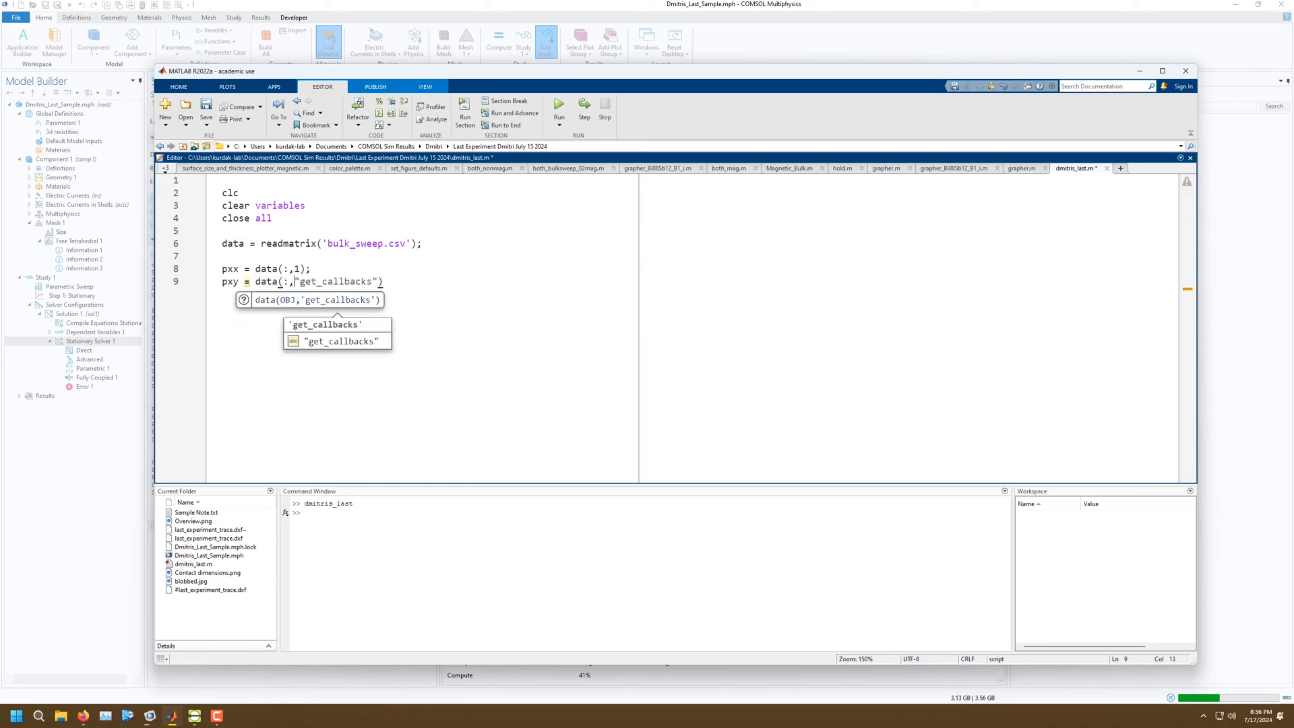
pyautogui.write(');')
pyautogui.press('Return')
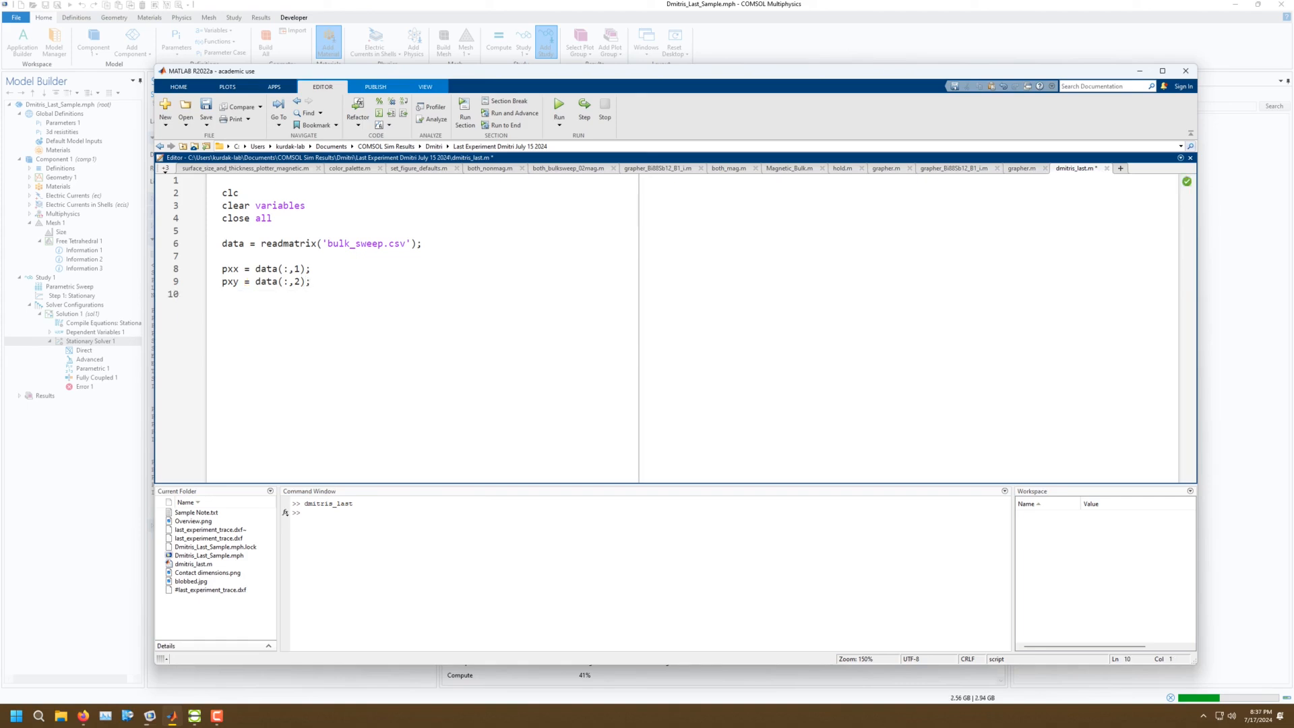
# Add psxx = data(:,3); on the line below pxy to extract the third data column.
pyautogui.write('psxx')
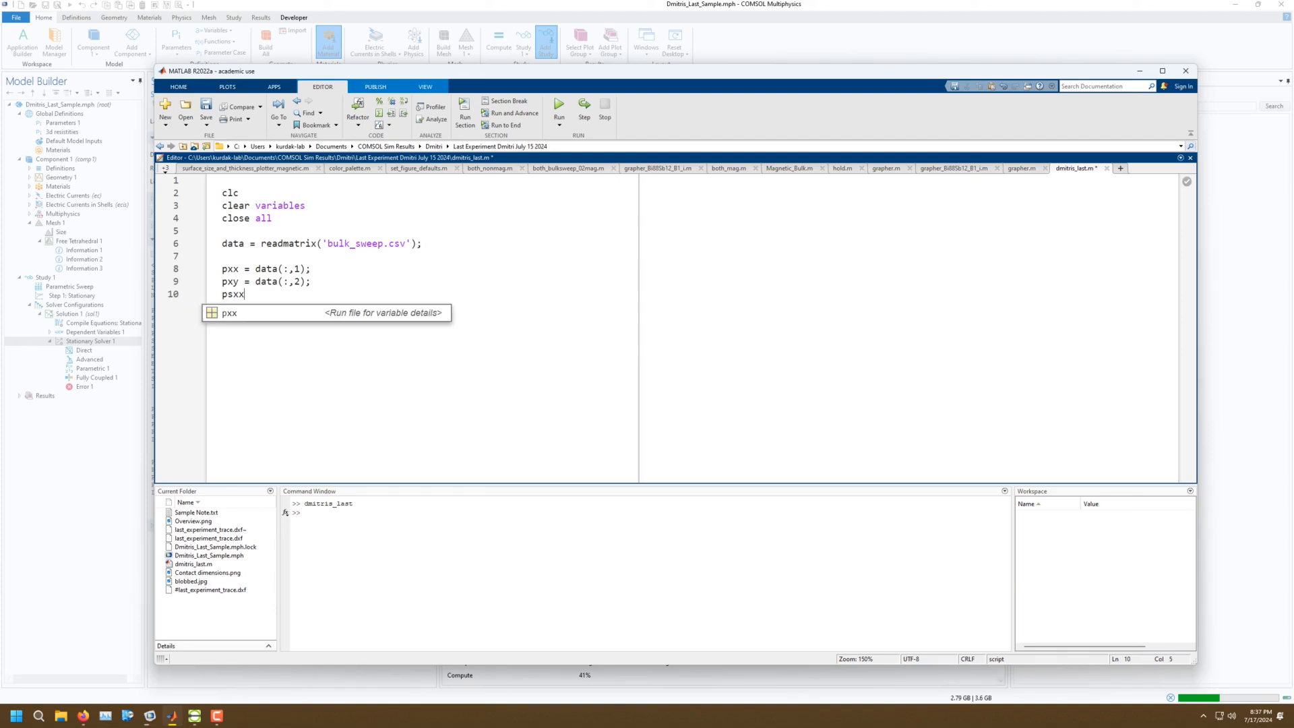
pyautogui.write(' = dat')
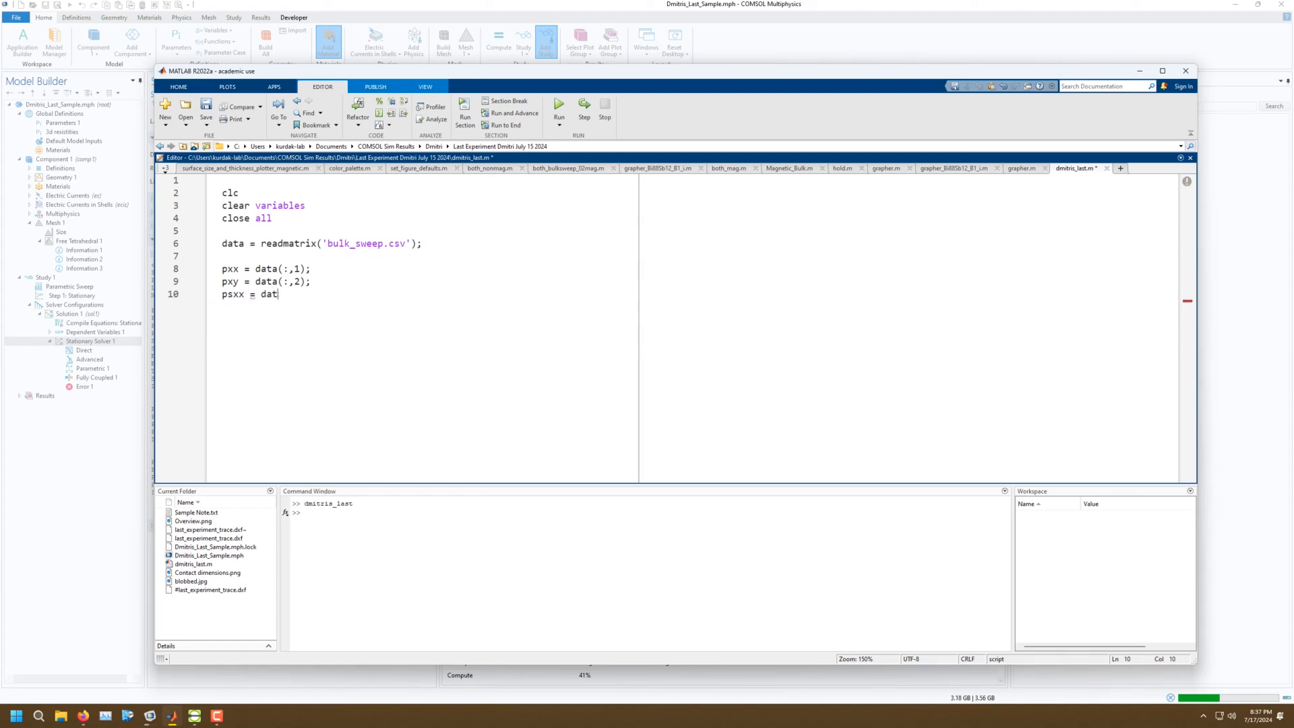
pyautogui.write('a(:,')
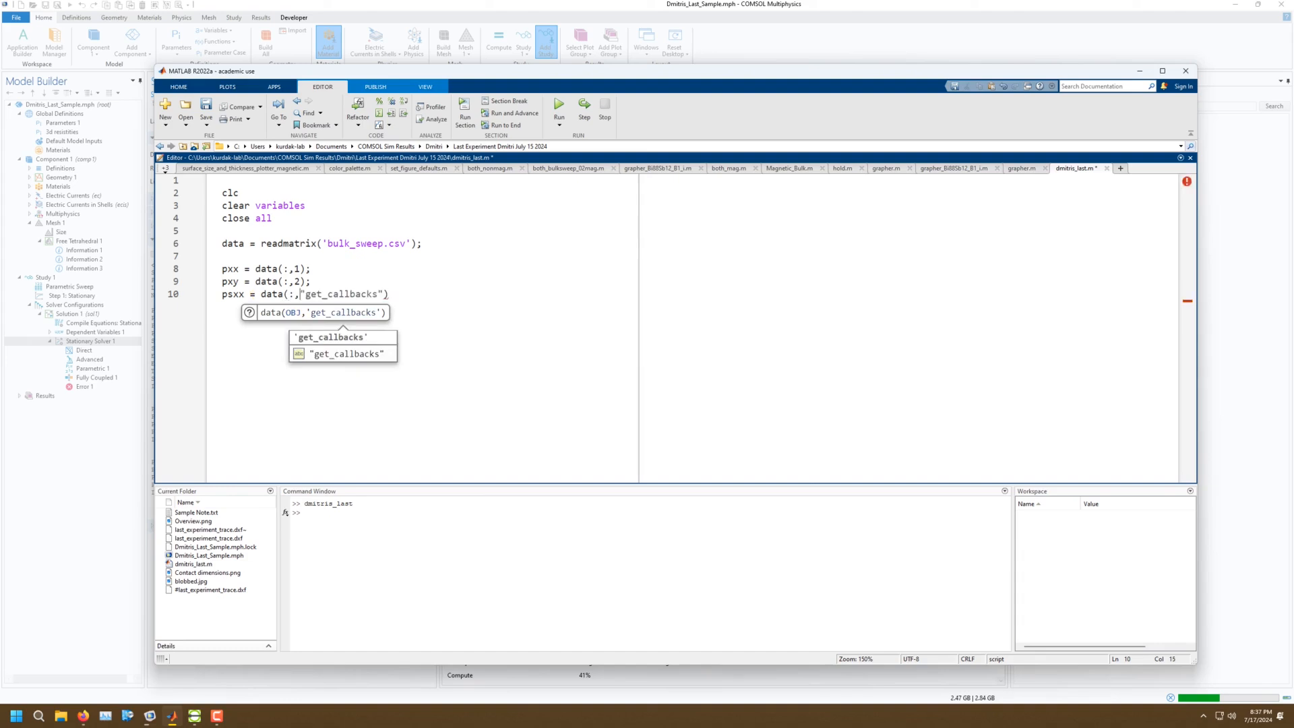
pyautogui.write('3);')
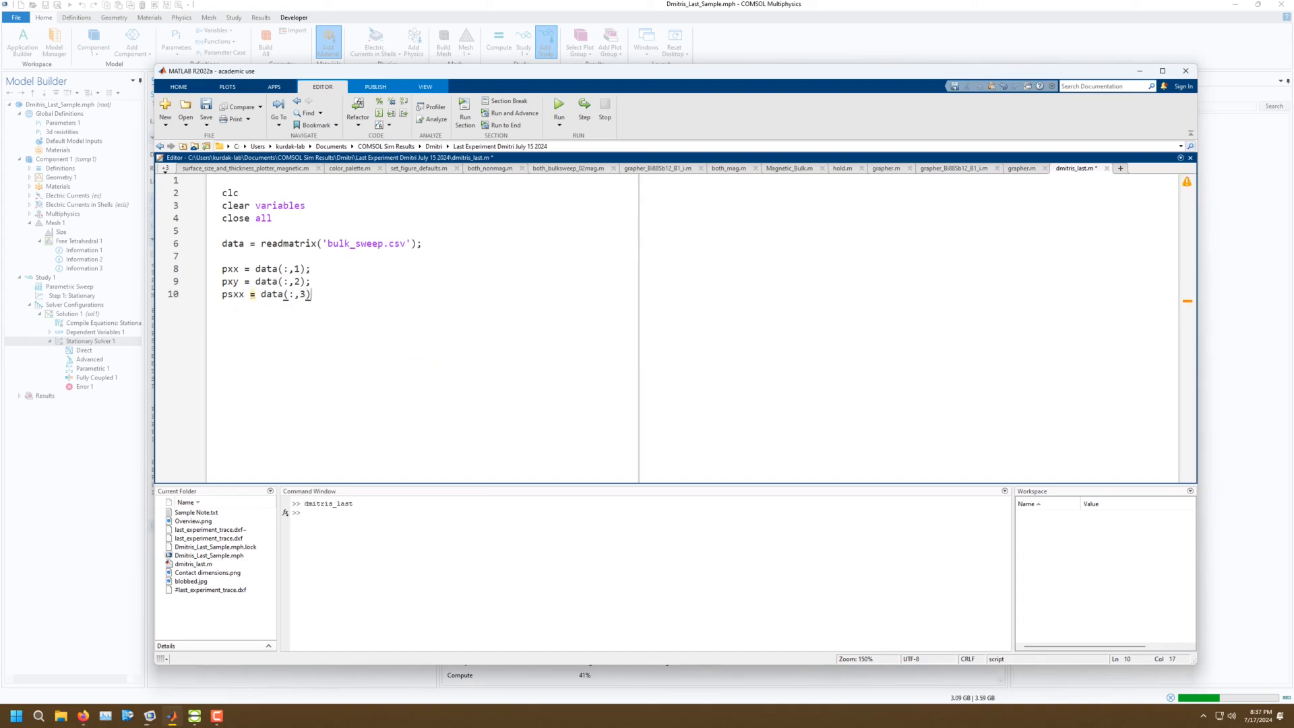
# Add psxy = data(:,4); below psxx to extract the fourth data column, followed by a blank line.
pyautogui.press('Return')
pyautogui.write('psxy = data(')
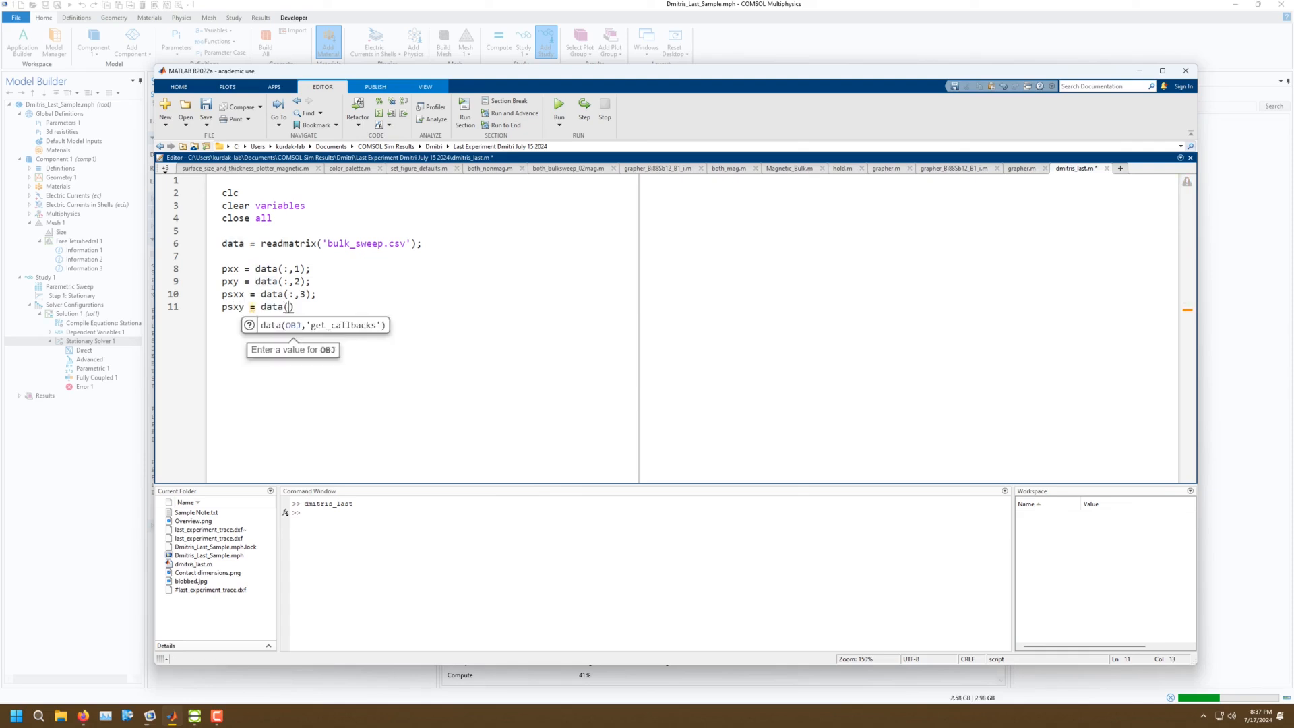
pyautogui.write(':,4)')
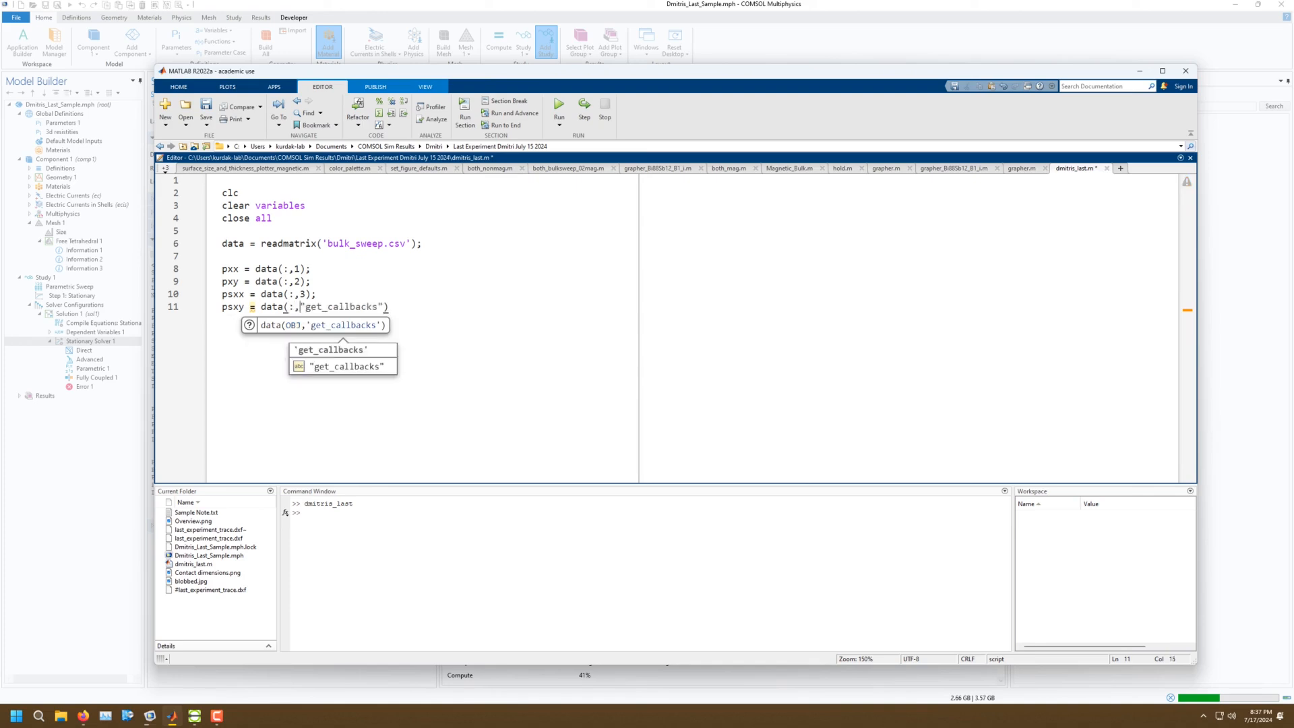
pyautogui.write(';')
pyautogui.press('Return')
pyautogui.press('Return')
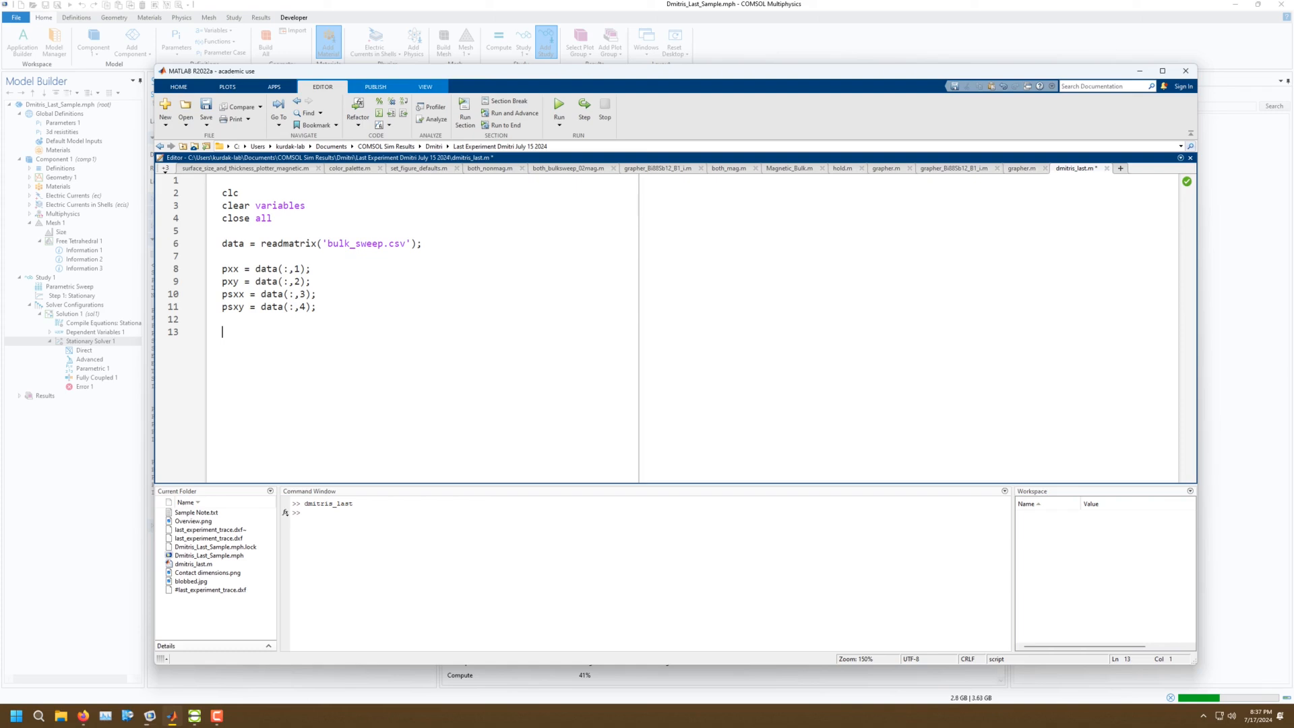
pyautogui.write('R')
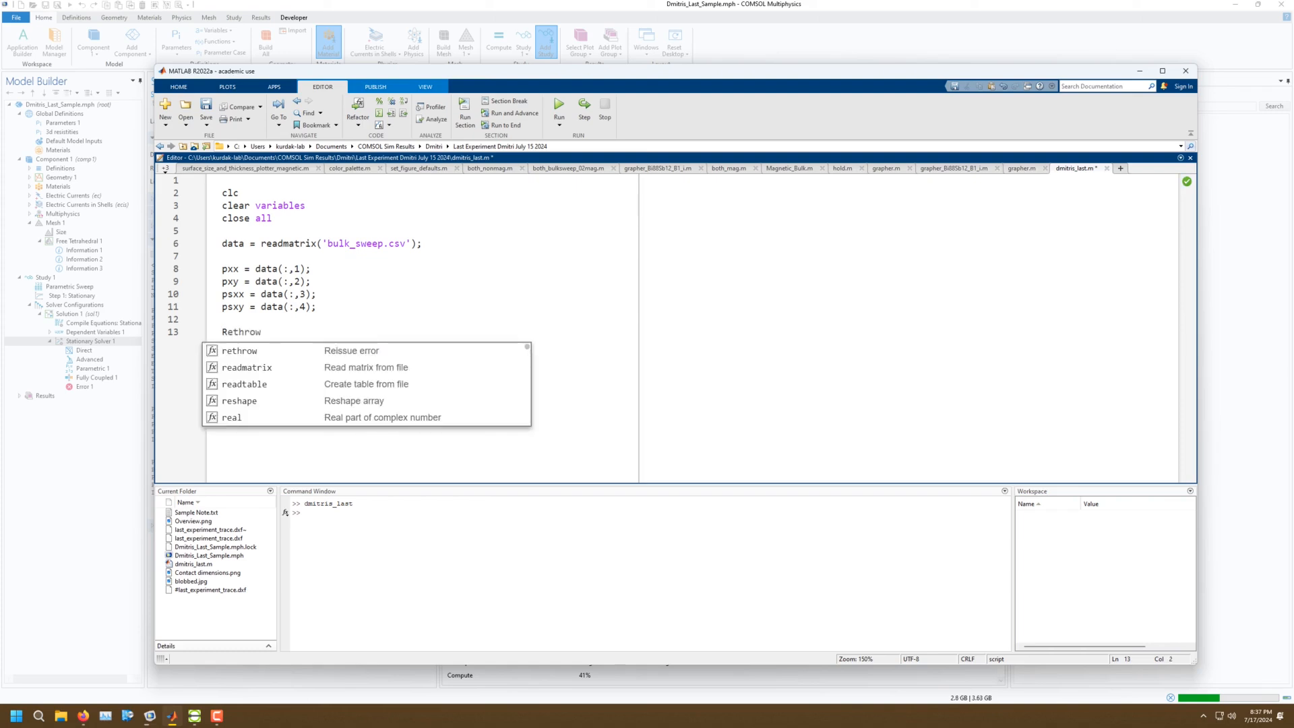
pyautogui.write('xx =')
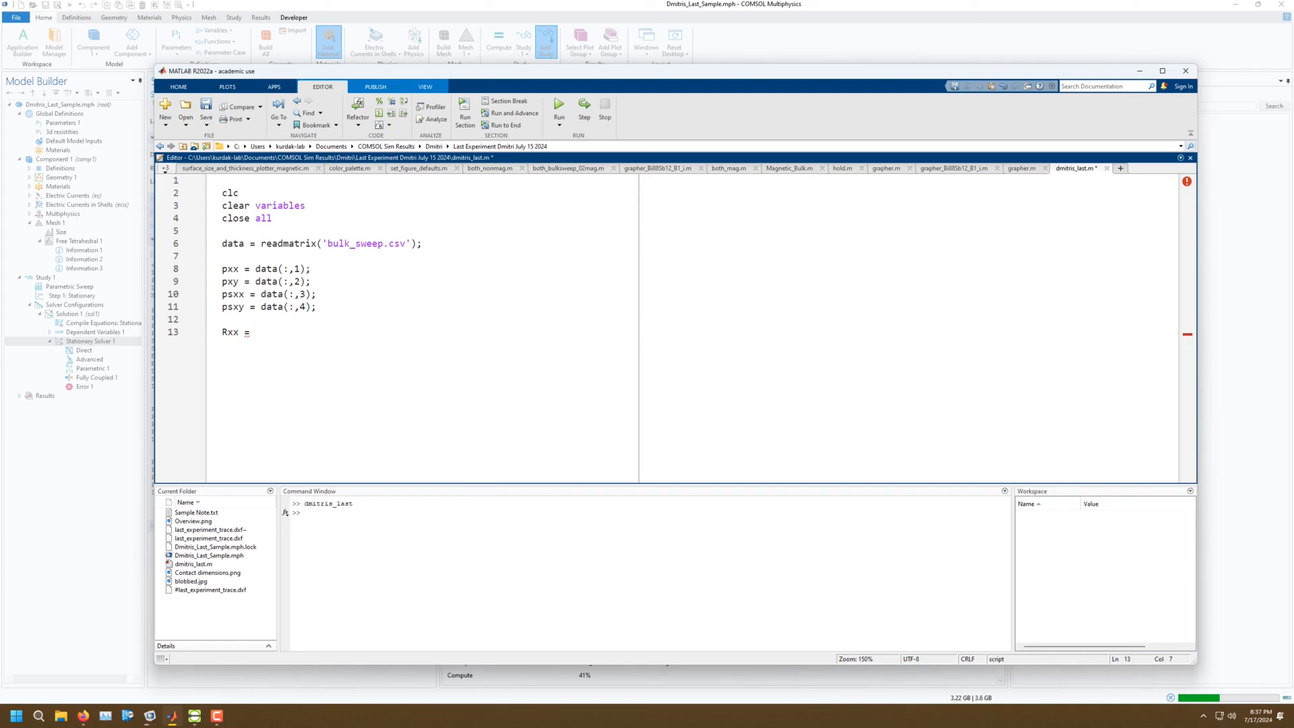
pyautogui.press('BackSpace')
pyautogui.press('BackSpace')
pyautogui.press('BackSpace')
pyautogui.press('BackSpace')
pyautogui.press('BackSpace')
pyautogui.press('BackSpace')
pyautogui.press('BackSpace')
pyautogui.press('Return')
# Add v1 = data(:,5); one blank line below psxy to extract the first voltage column.
pyautogui.write('v')
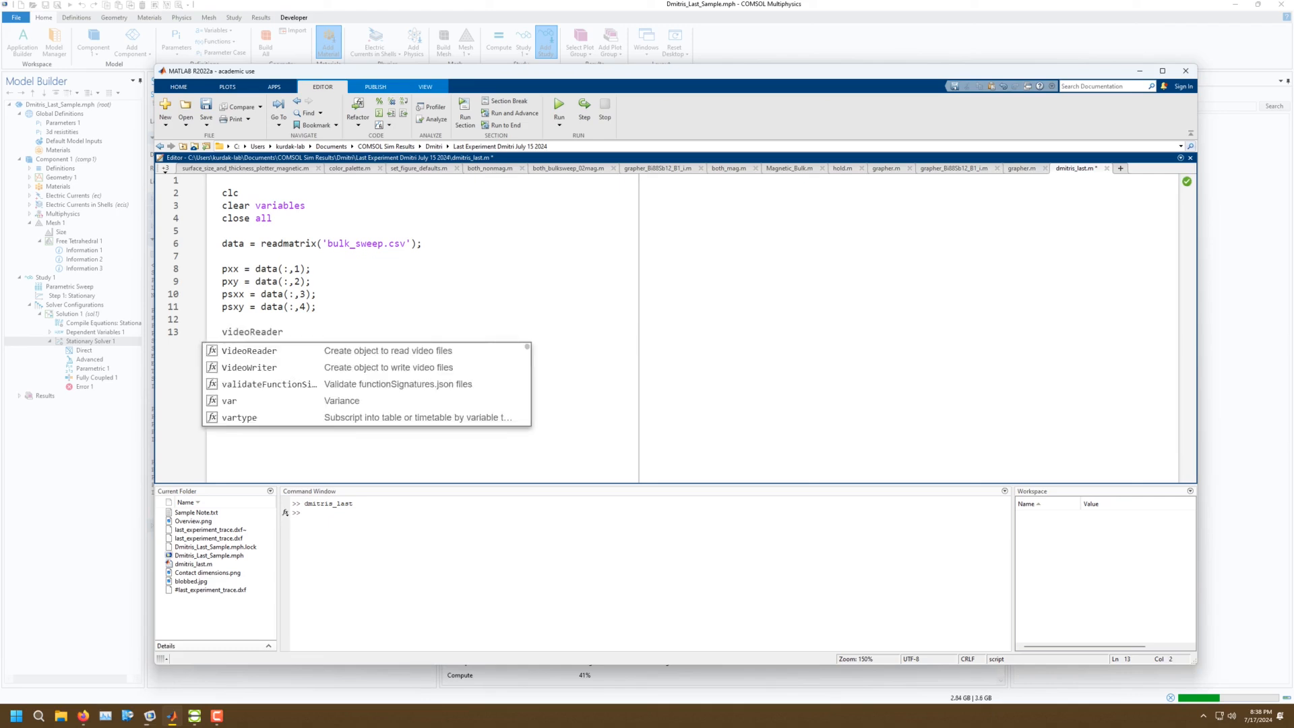
pyautogui.write('1 = ')
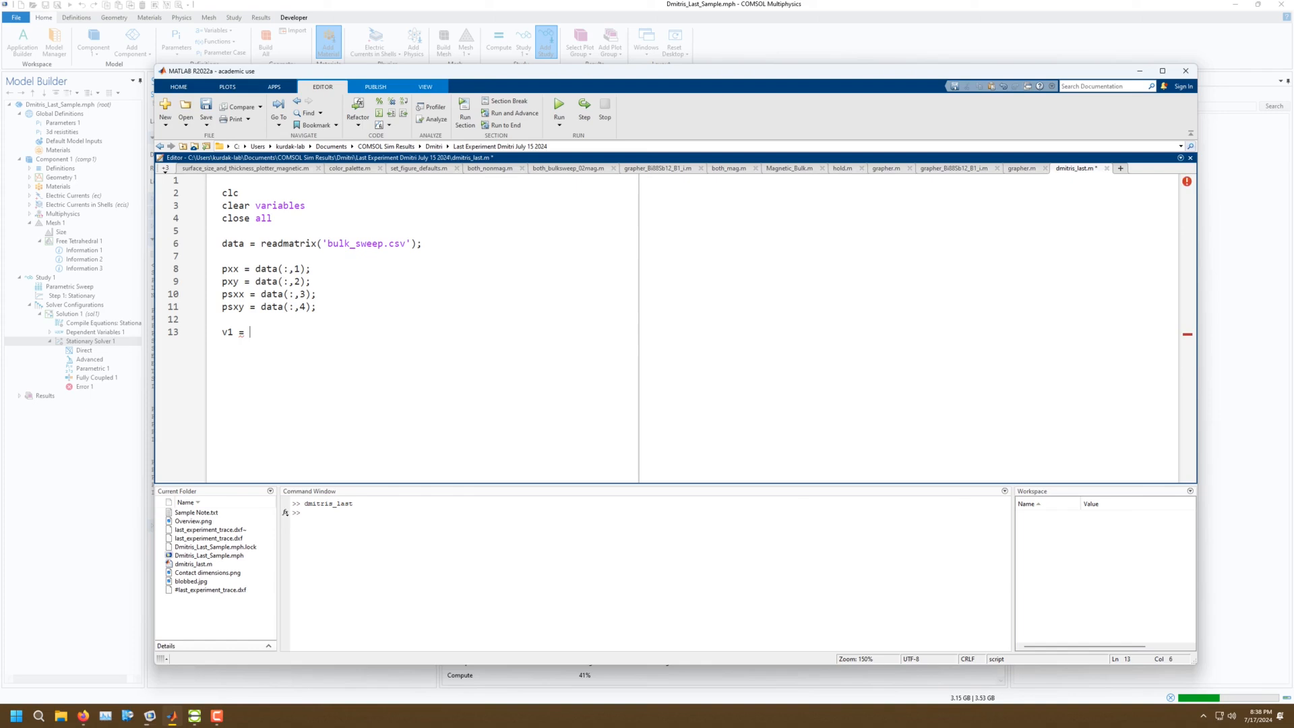
pyautogui.write('data(')
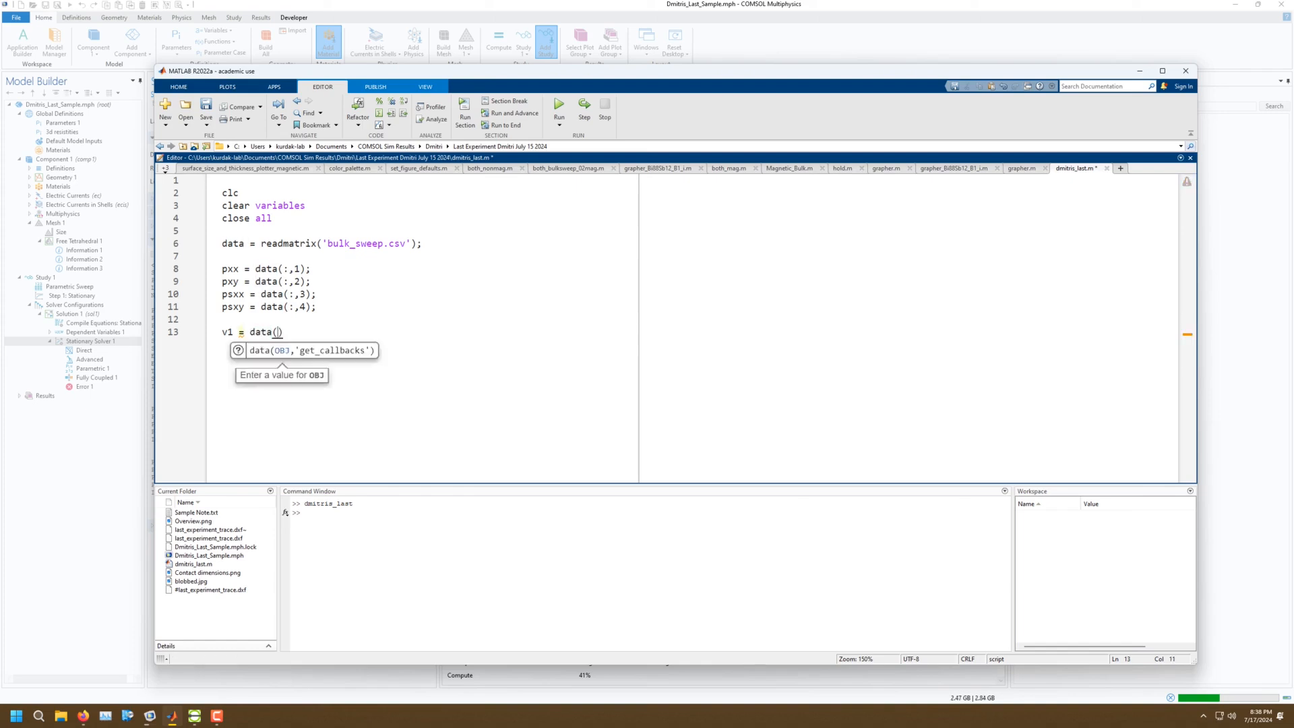
pyautogui.write(':,')
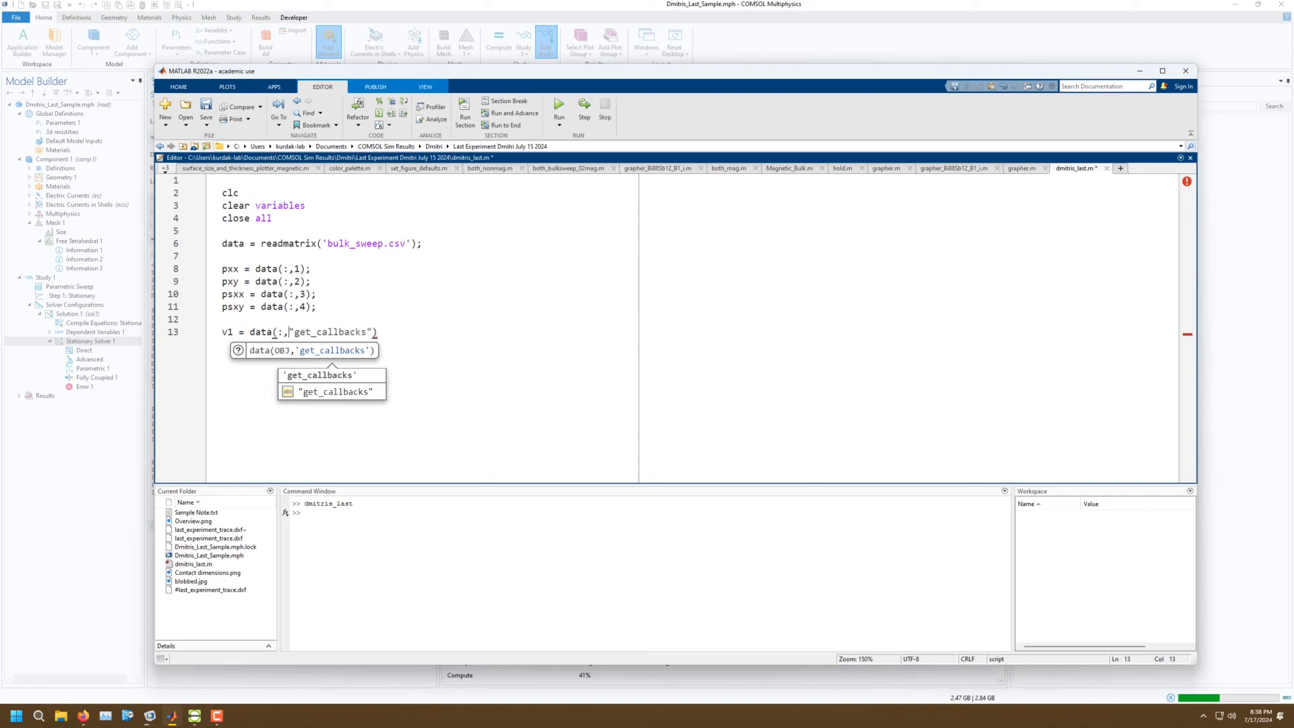
pyautogui.write('5')
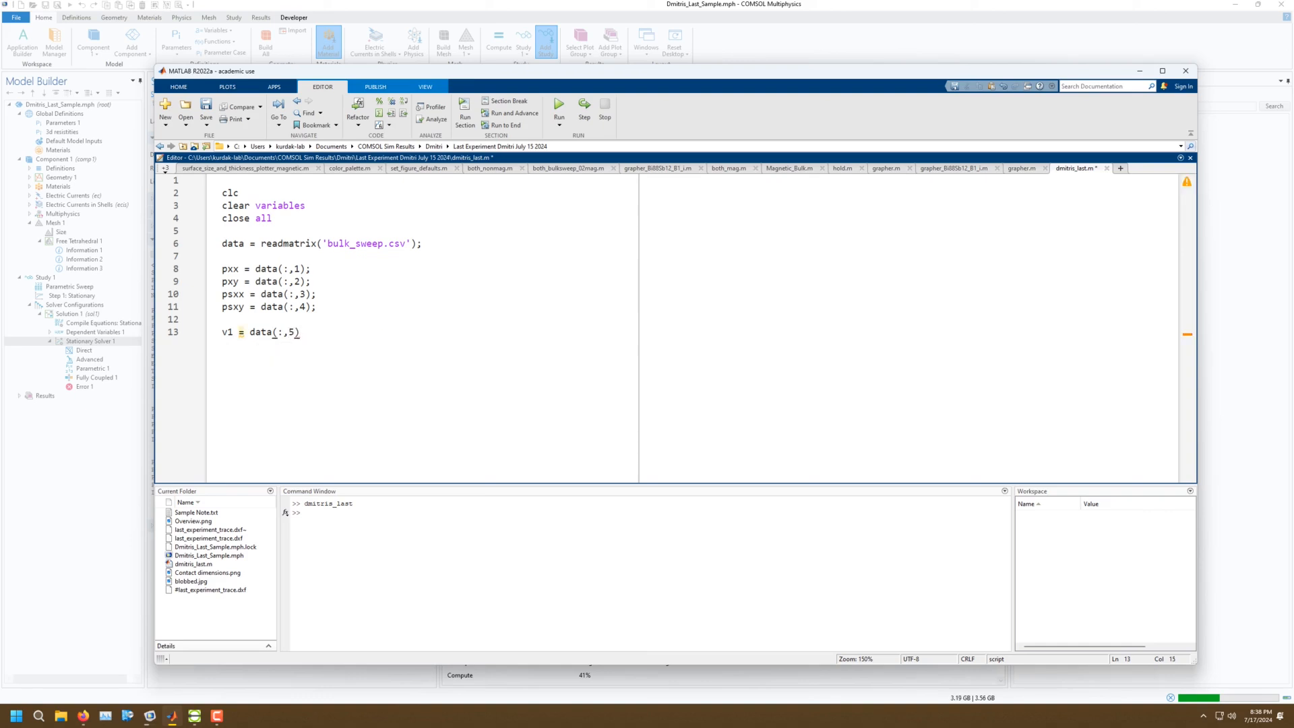
pyautogui.write(');')
pyautogui.press('Return')
# Add v2 = data(:,6); on the line below v1 to extract the second voltage column.
pyautogui.write('v')
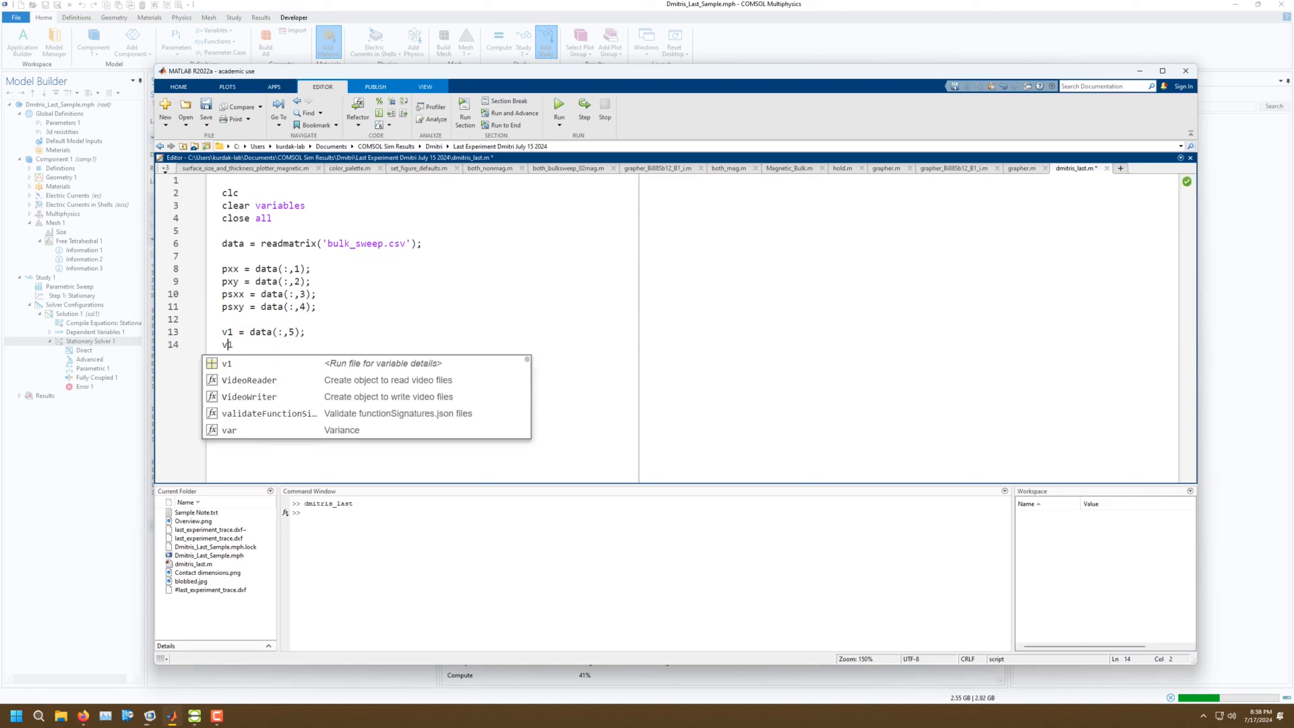
pyautogui.write('2 = ')
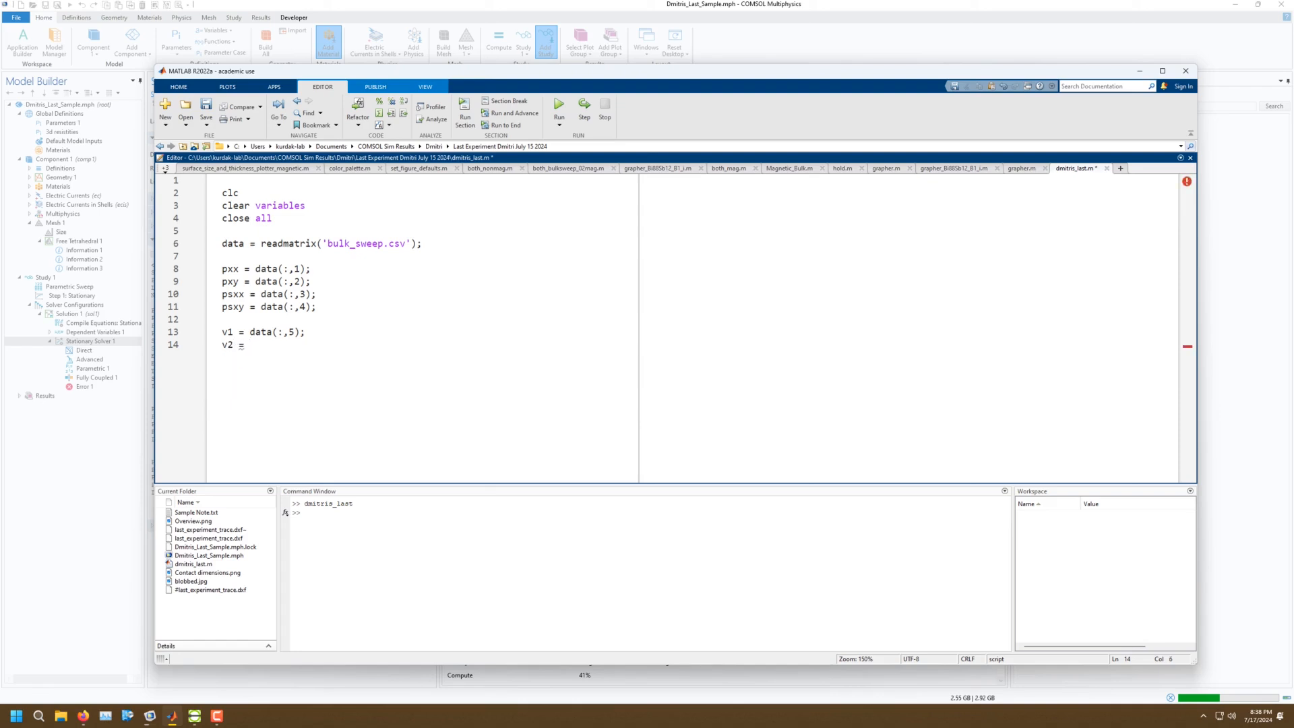
pyautogui.write('data(,6')
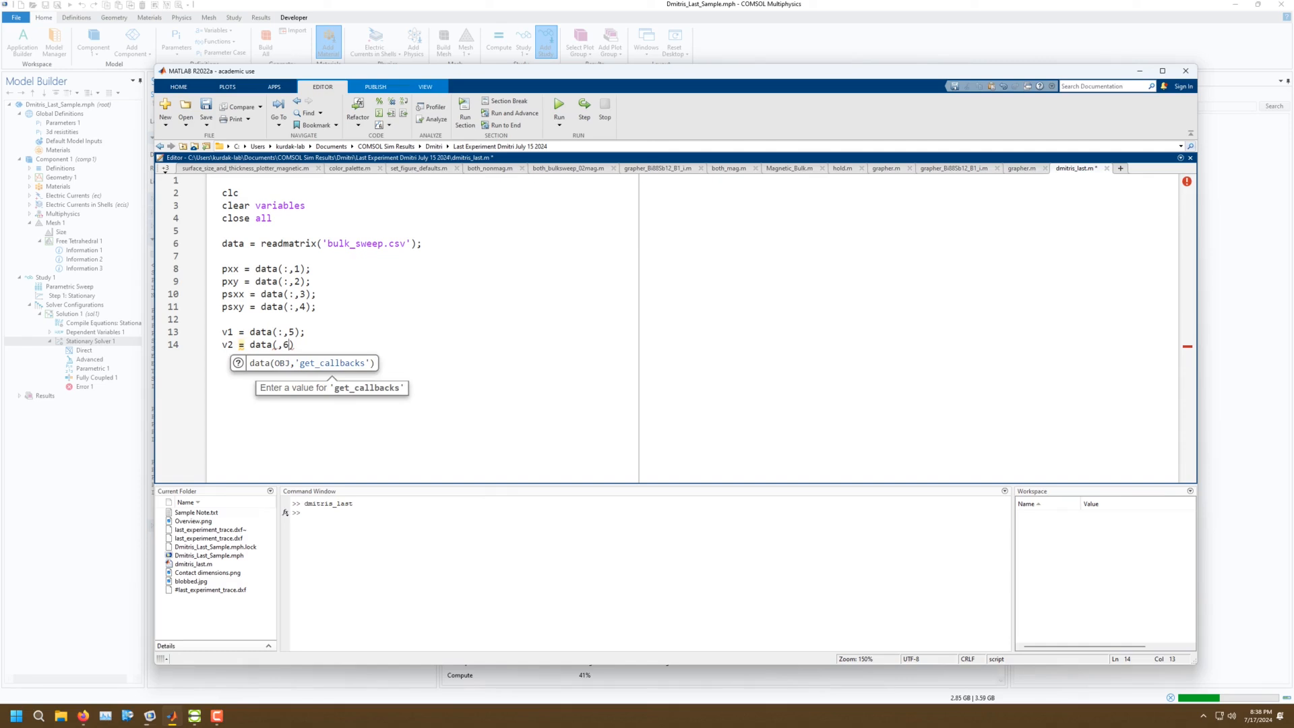
pyautogui.press('Left')
pyautogui.press('Left')
pyautogui.write(':')
pyautogui.press('Right')
pyautogui.press('Right')
pyautogui.press('Right')
pyautogui.write(';')
pyautogui.press('Return')
# Add v3 = data(:,7); on the line below v2 to extract the third voltage column.
pyautogui.write('v')
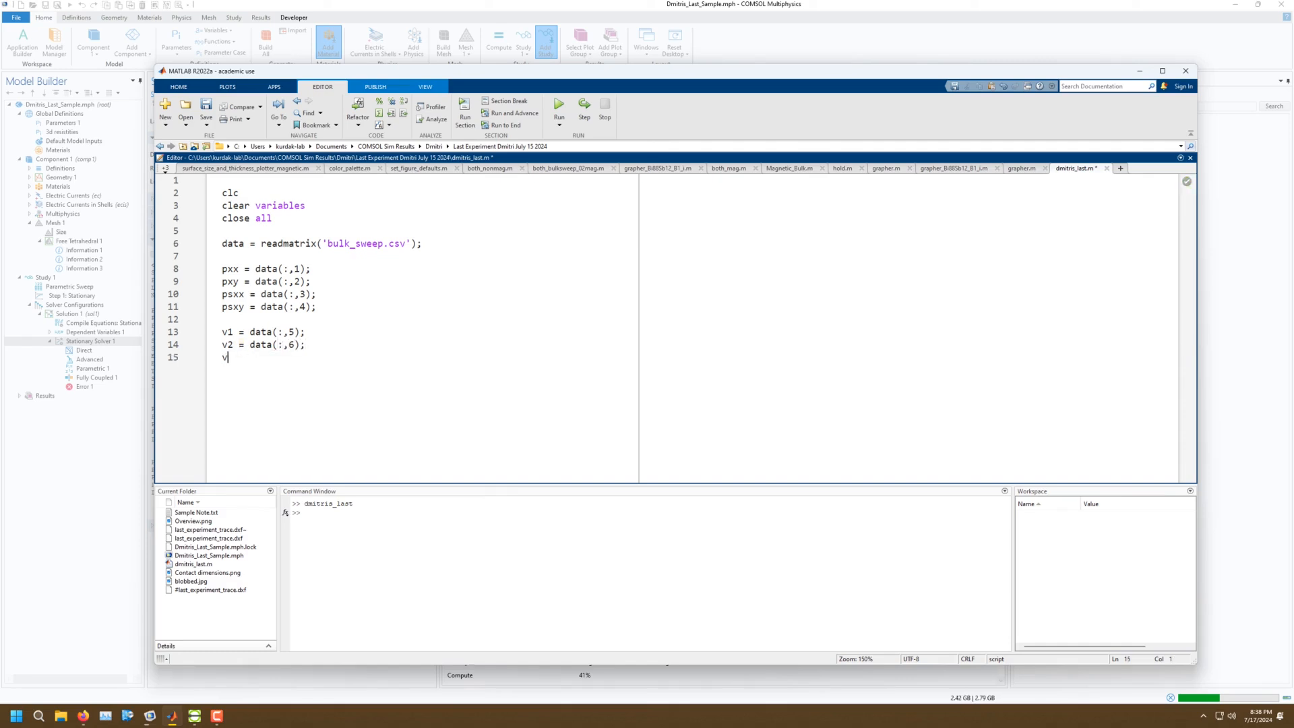
pyautogui.write('3 = data(:')
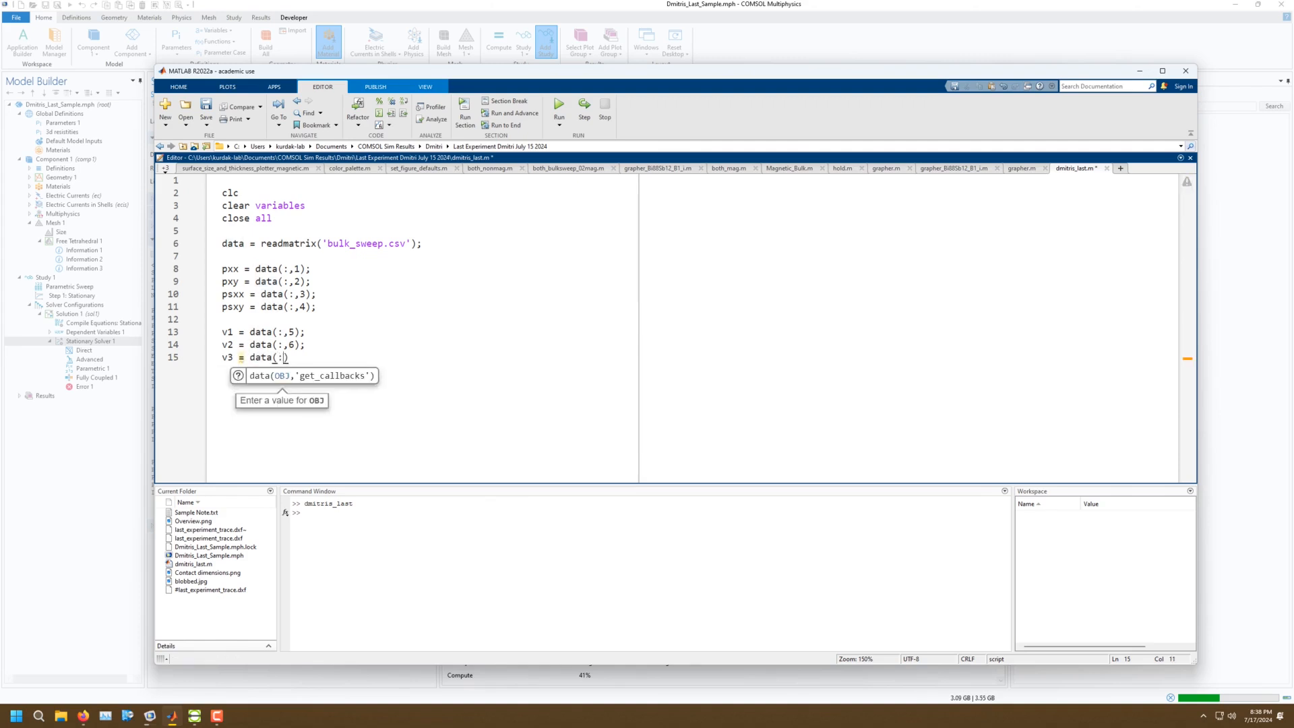
pyautogui.write(',')
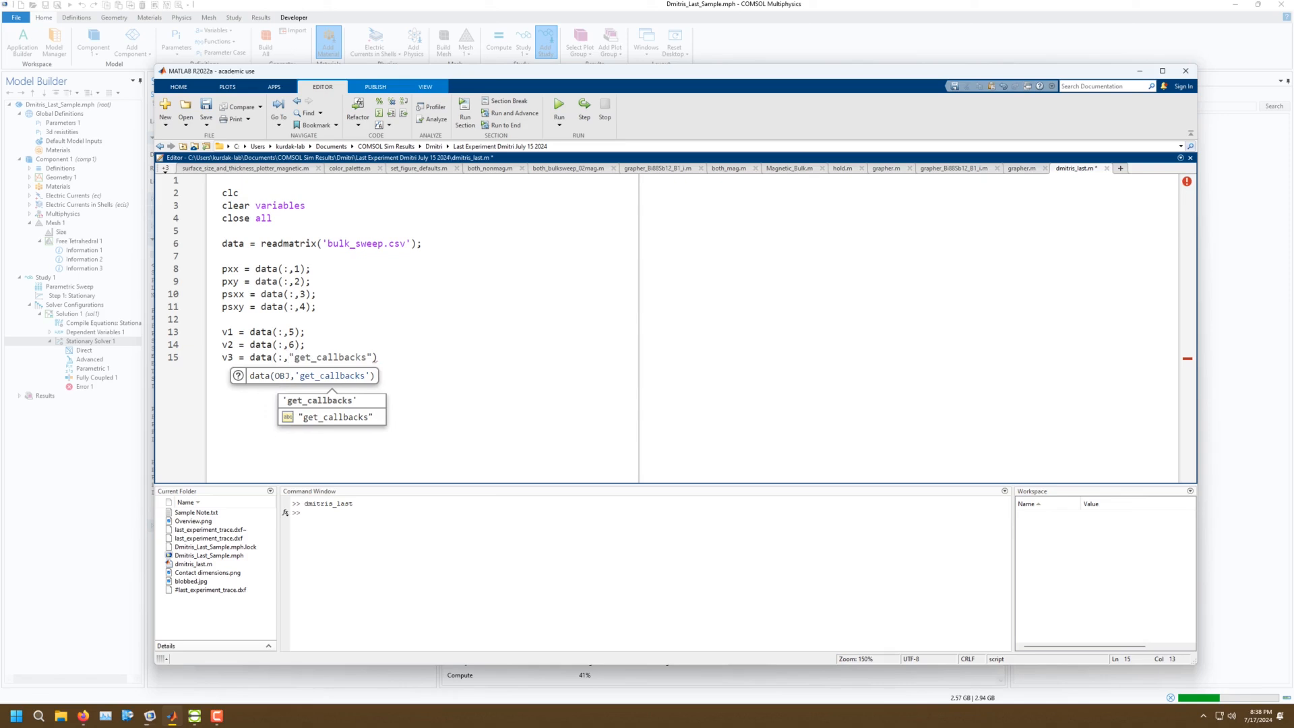
pyautogui.write('7);')
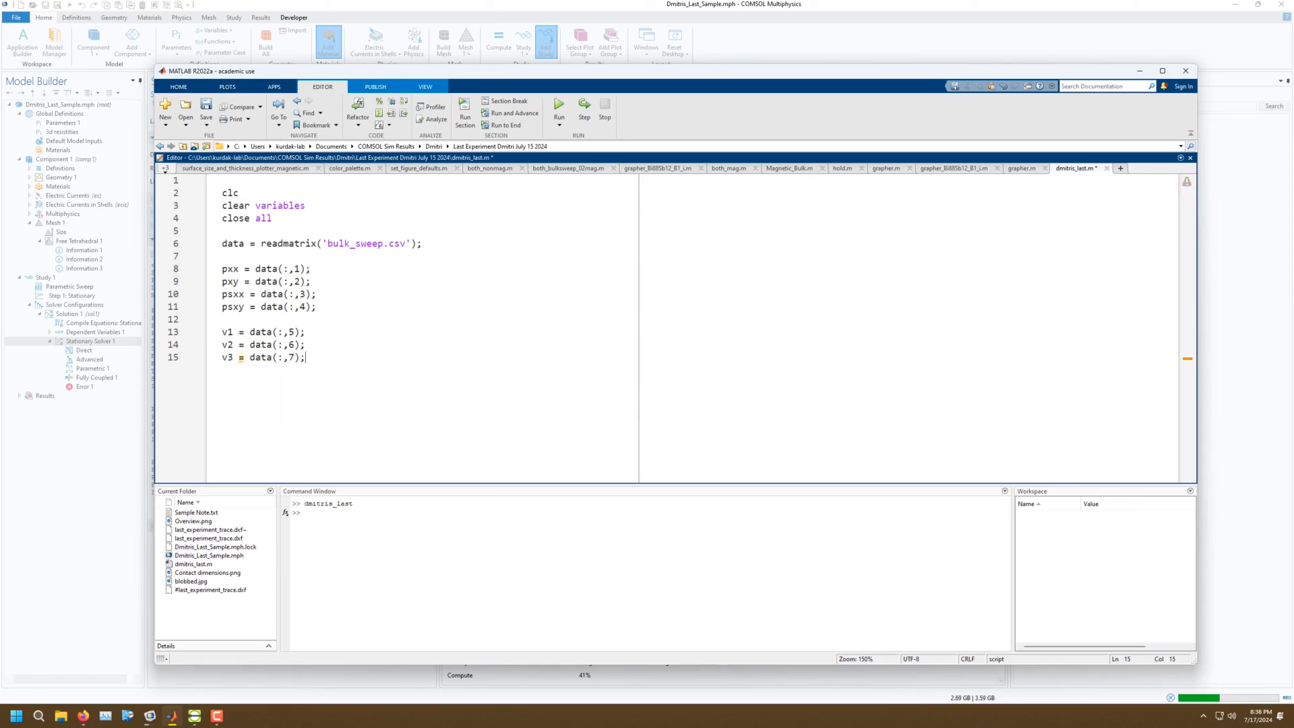
# Add R12 = abs(v1-v2); one blank line below v3 to compute the absolute difference between the first two voltages.
pyautogui.press('Return')
pyautogui.press('Return')
pyautogui.write('Rxx')
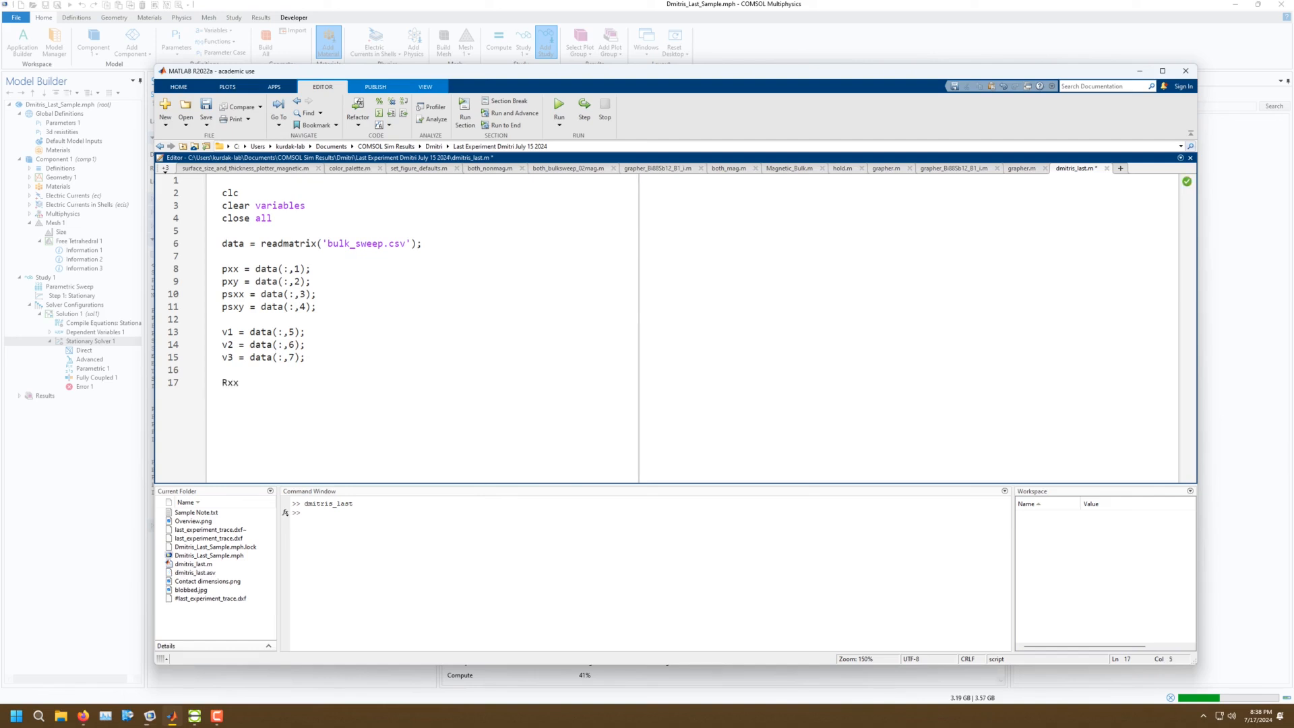
pyautogui.press('BackSpace')
pyautogui.press('BackSpace')
pyautogui.press('BackSpace')
pyautogui.write('12 = v1-v2')
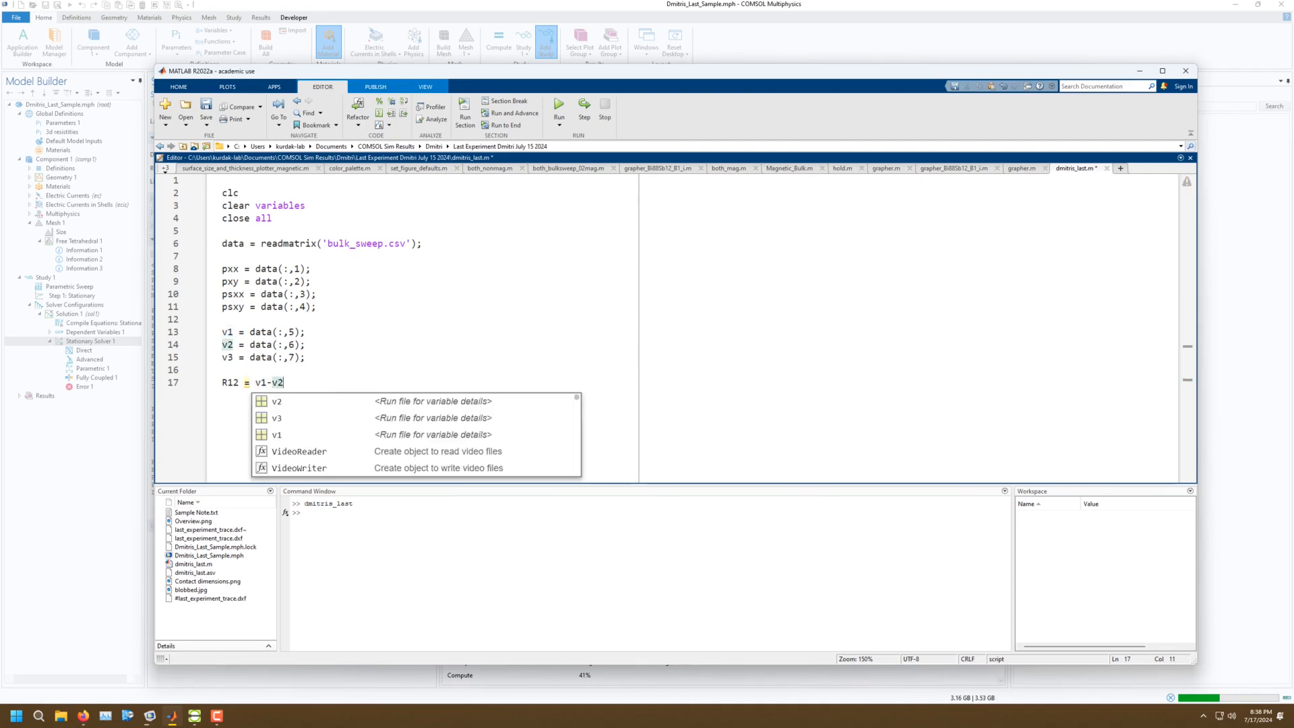
pyautogui.write('(')
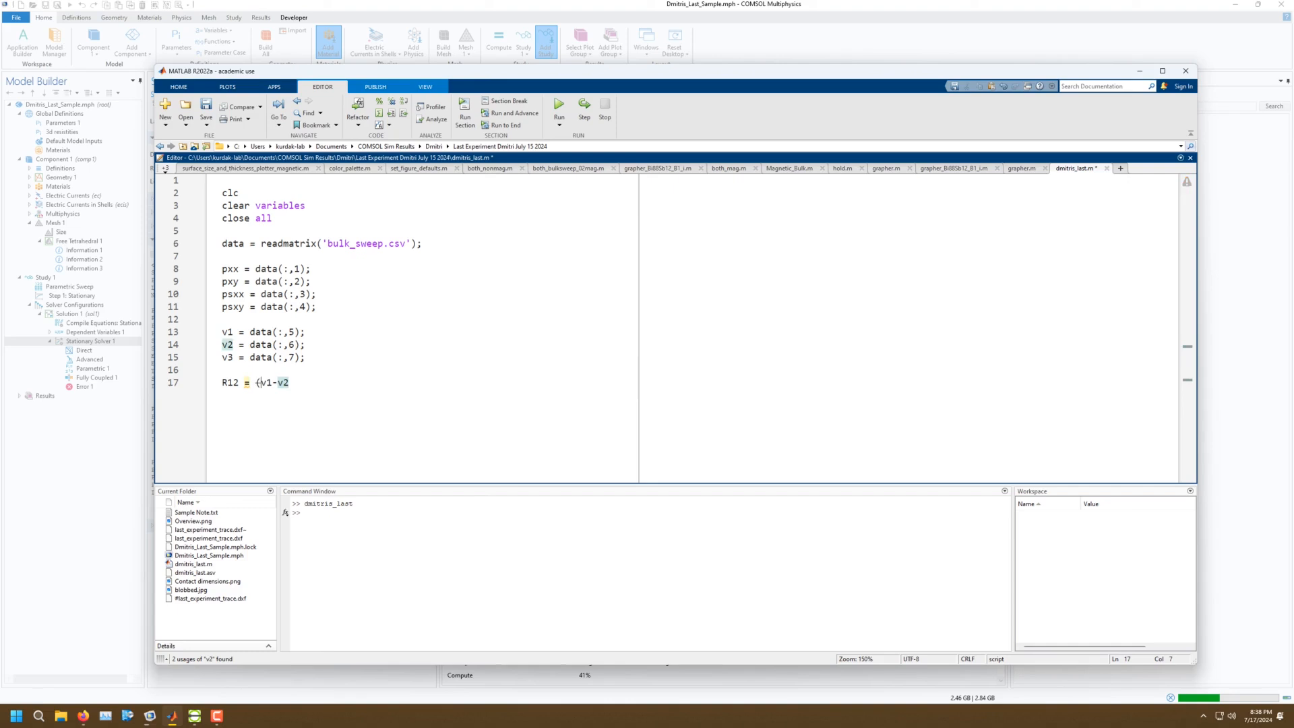
pyautogui.click(256, 383)
pyautogui.write('abs')
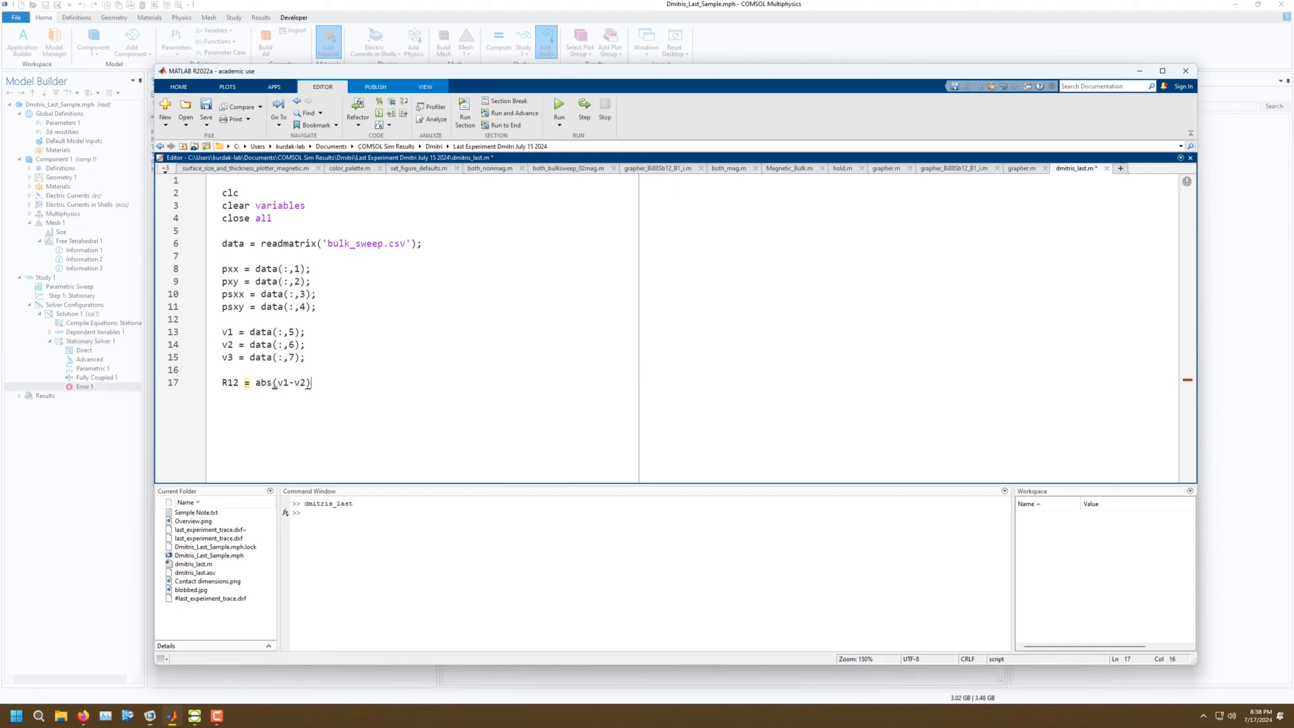
pyautogui.write(');')
pyautogui.press('Return')
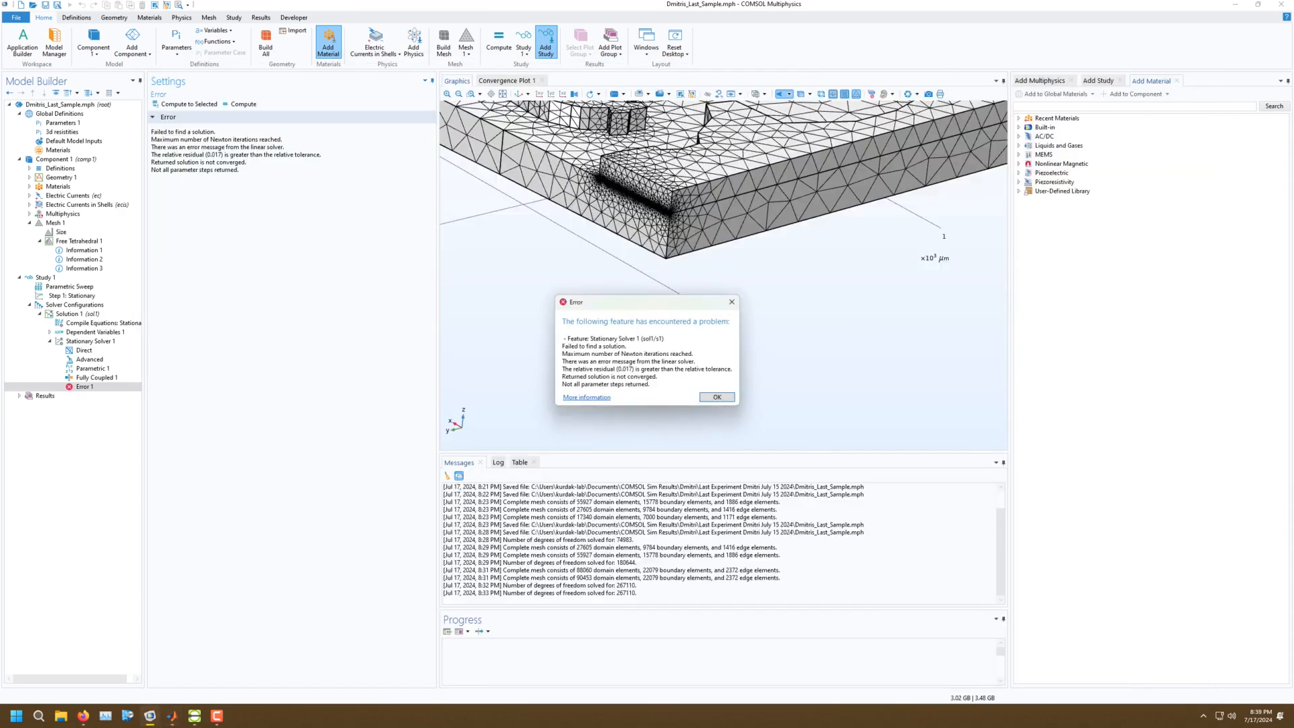
# Dismiss the solver error and inspect the boundary assigned to Ground 1 under Electric Currents, leaving its selection as it was.
pyautogui.press('Return')
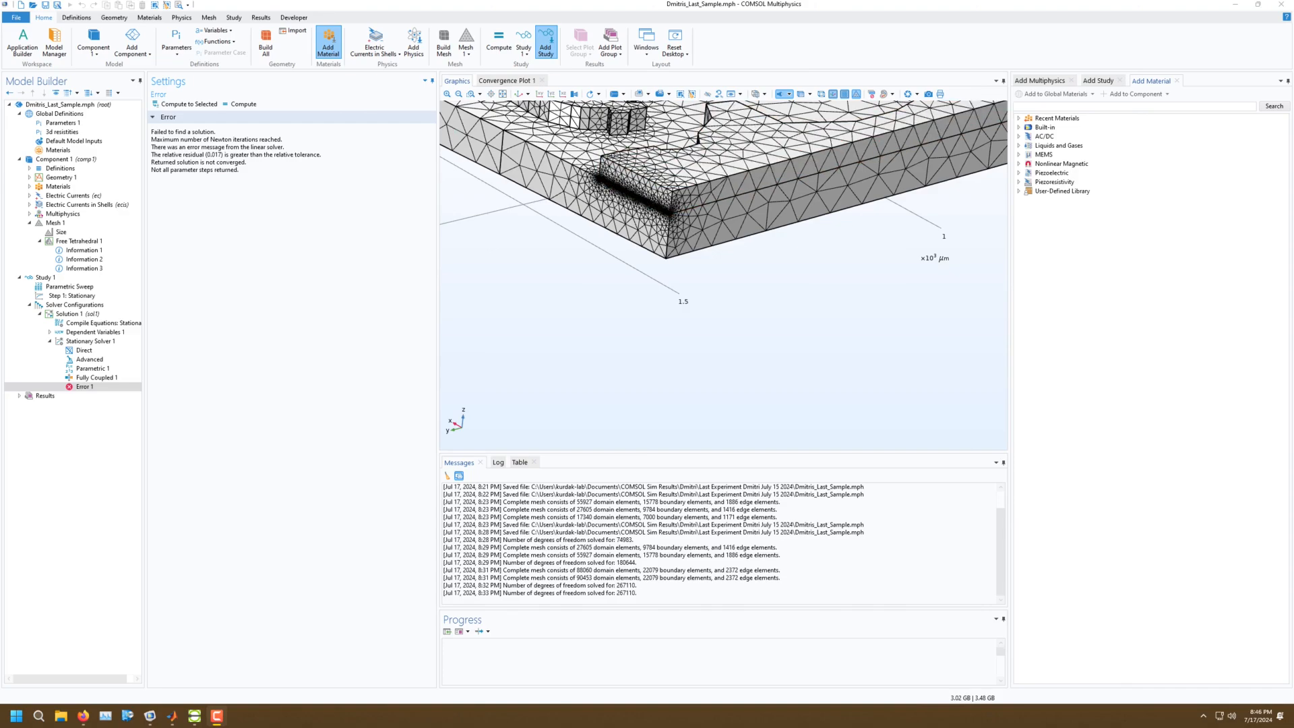
pyautogui.moveTo(674, 283); pyautogui.dragTo(607, 229)
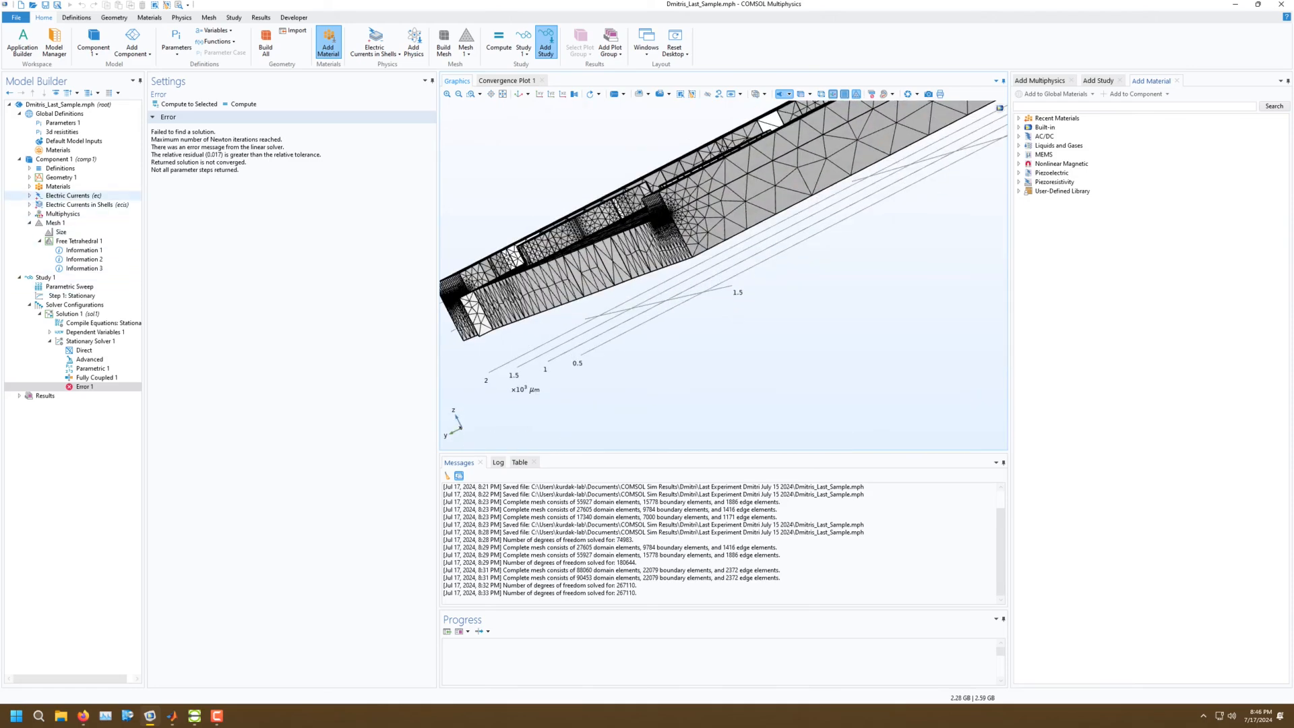
pyautogui.click(29, 196)
pyautogui.click(67, 231)
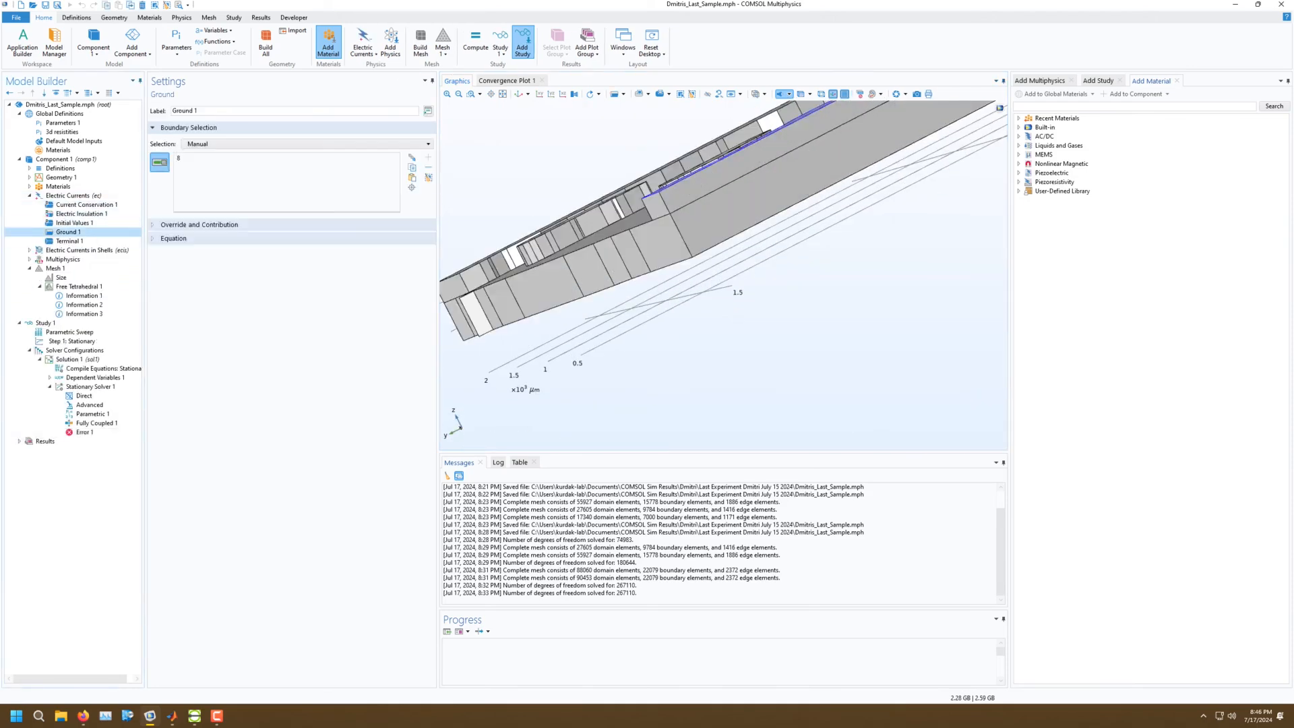
pyautogui.moveTo(640, 175); pyautogui.dragTo(655, 246)
pyautogui.click(657, 246)
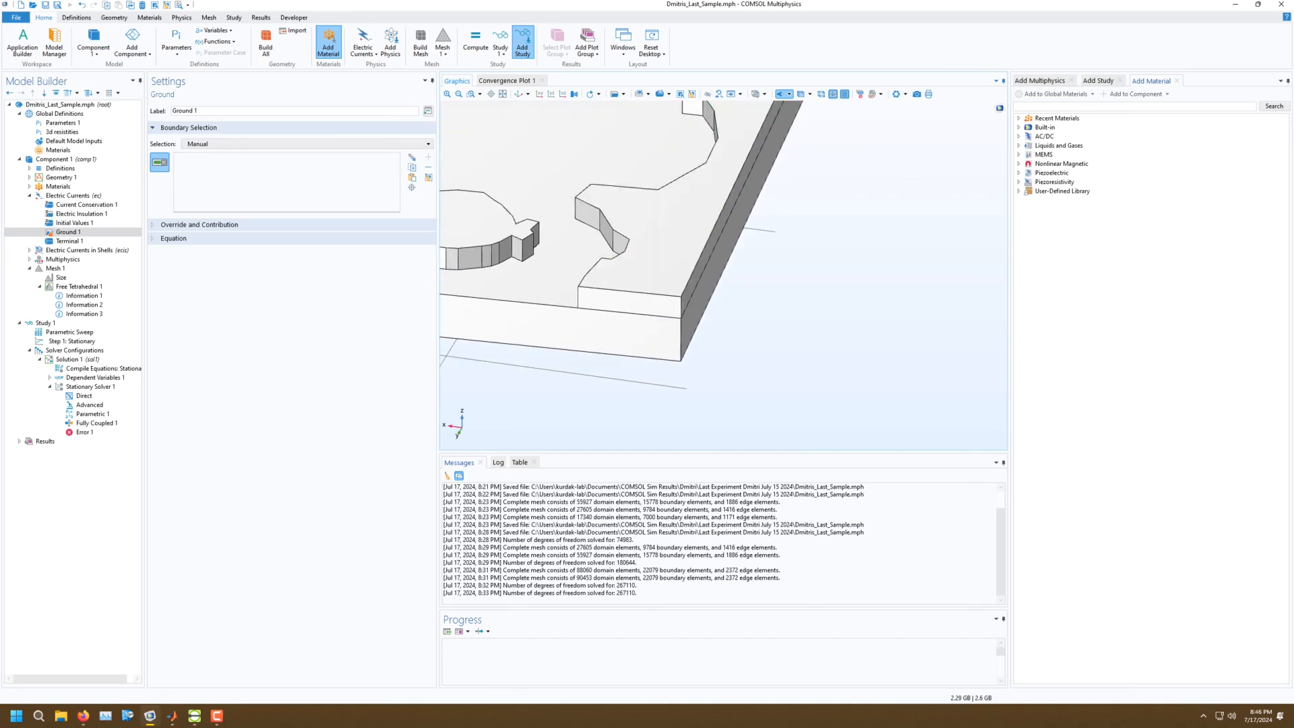
pyautogui.scroll(-1, 657, 246)
pyautogui.click(657, 246)
pyautogui.scroll(-3, 826, 272)
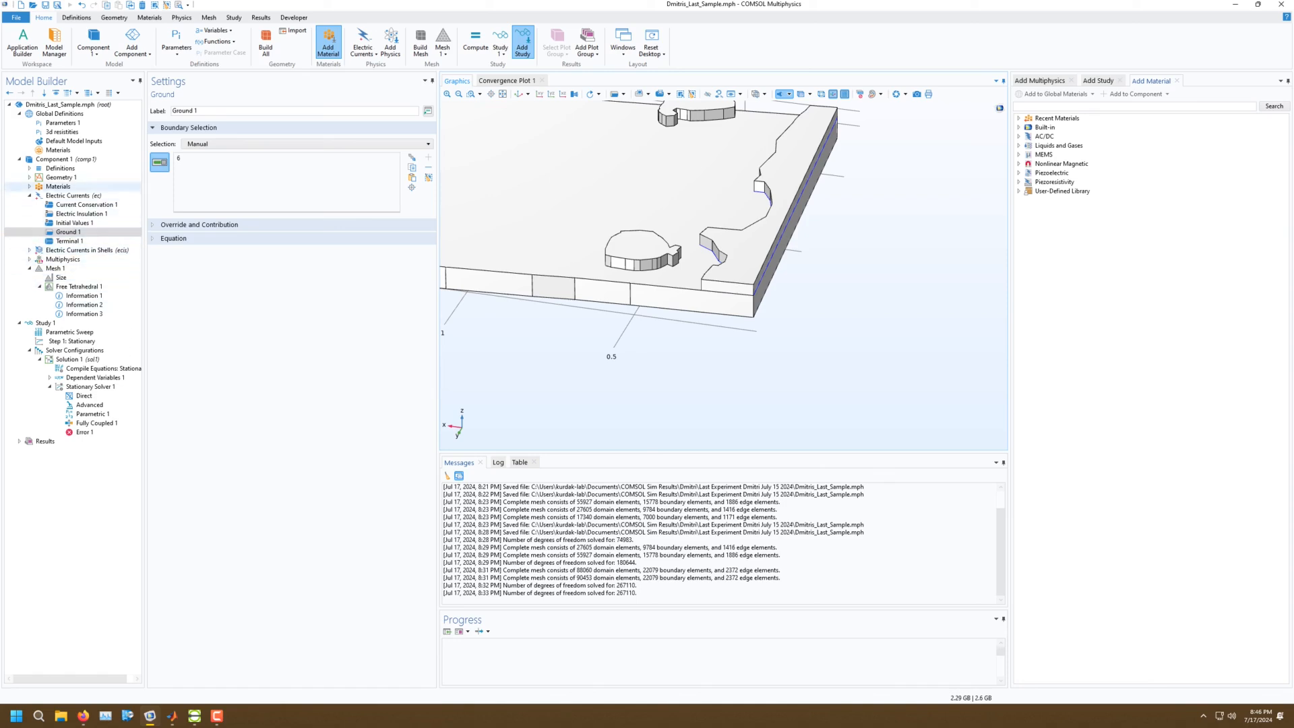
# Examine Mesh 1 along the thin layer between the two blocks at the sample's corner.
pyautogui.click(30, 195)
pyautogui.click(55, 223)
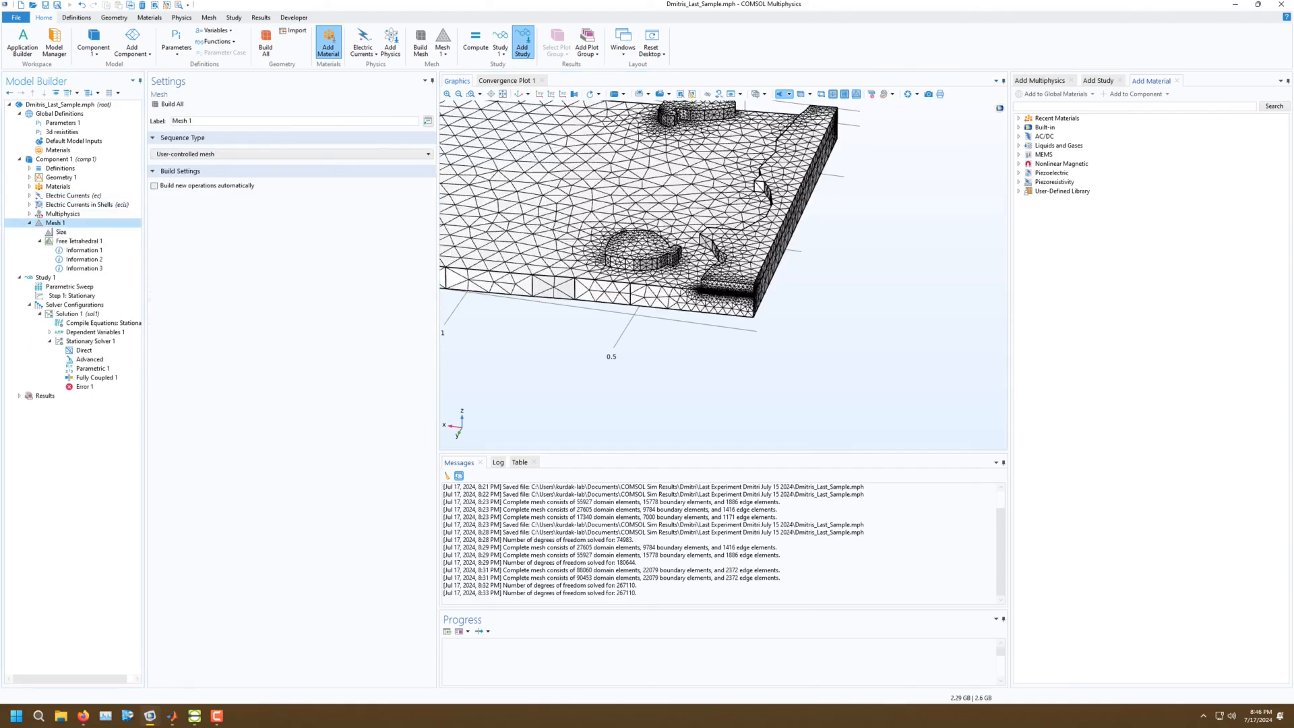
pyautogui.moveTo(641, 270); pyautogui.dragTo(681, 300)
pyautogui.scroll(6, 686, 391)
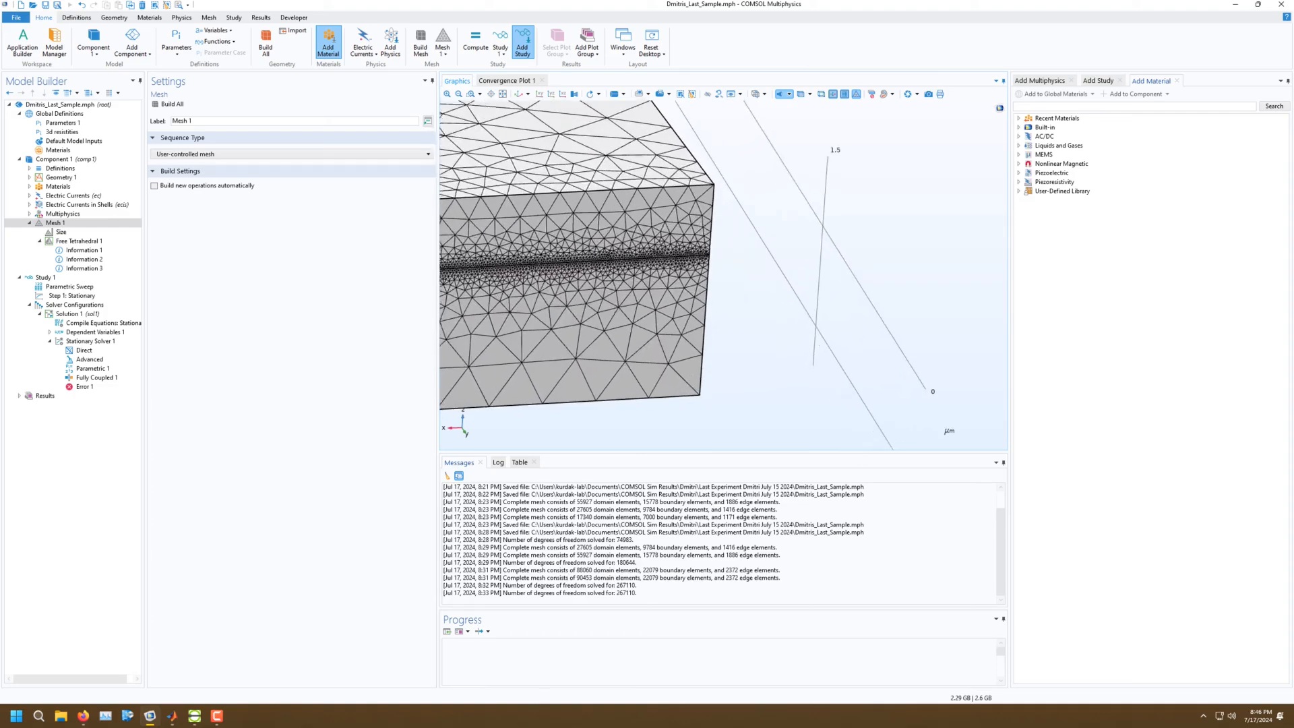
pyautogui.moveTo(686, 391); pyautogui.dragTo(934, 426, button='right')
pyautogui.scroll(7, 552, 384)
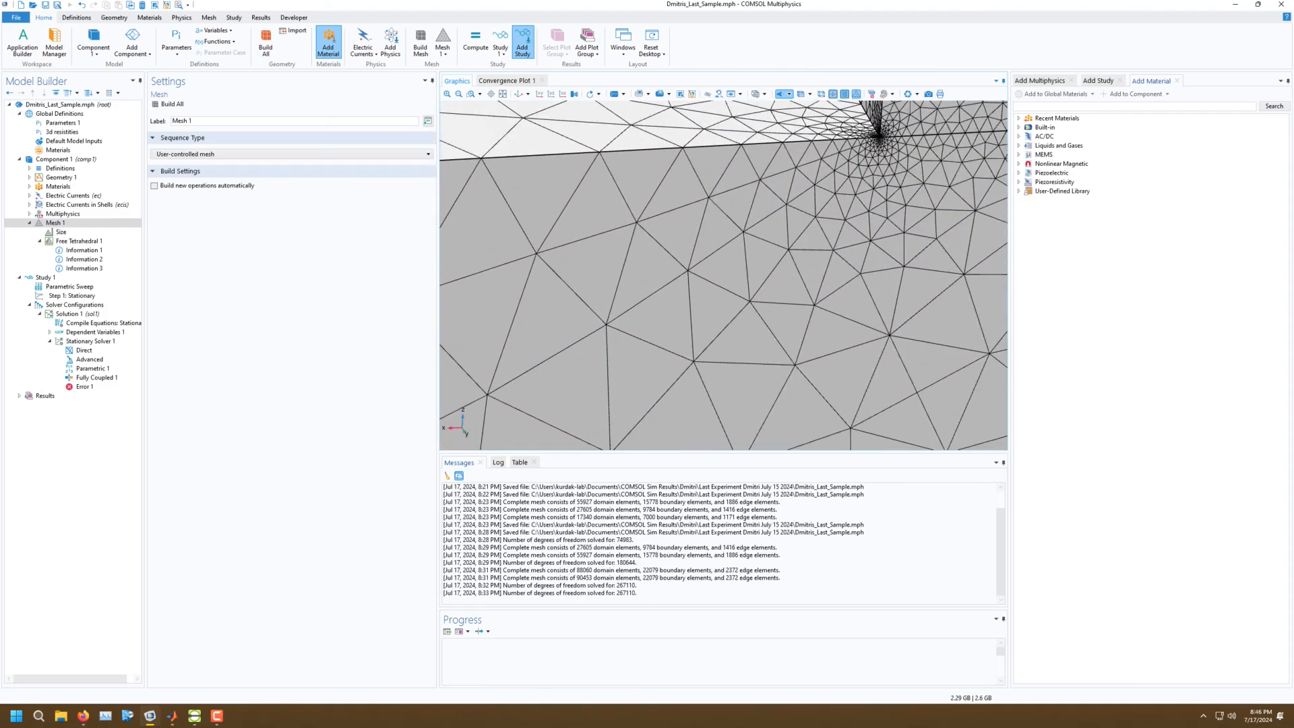
pyautogui.moveTo(553, 384); pyautogui.dragTo(558, 398, button='right')
pyautogui.scroll(-6, 723, 274)
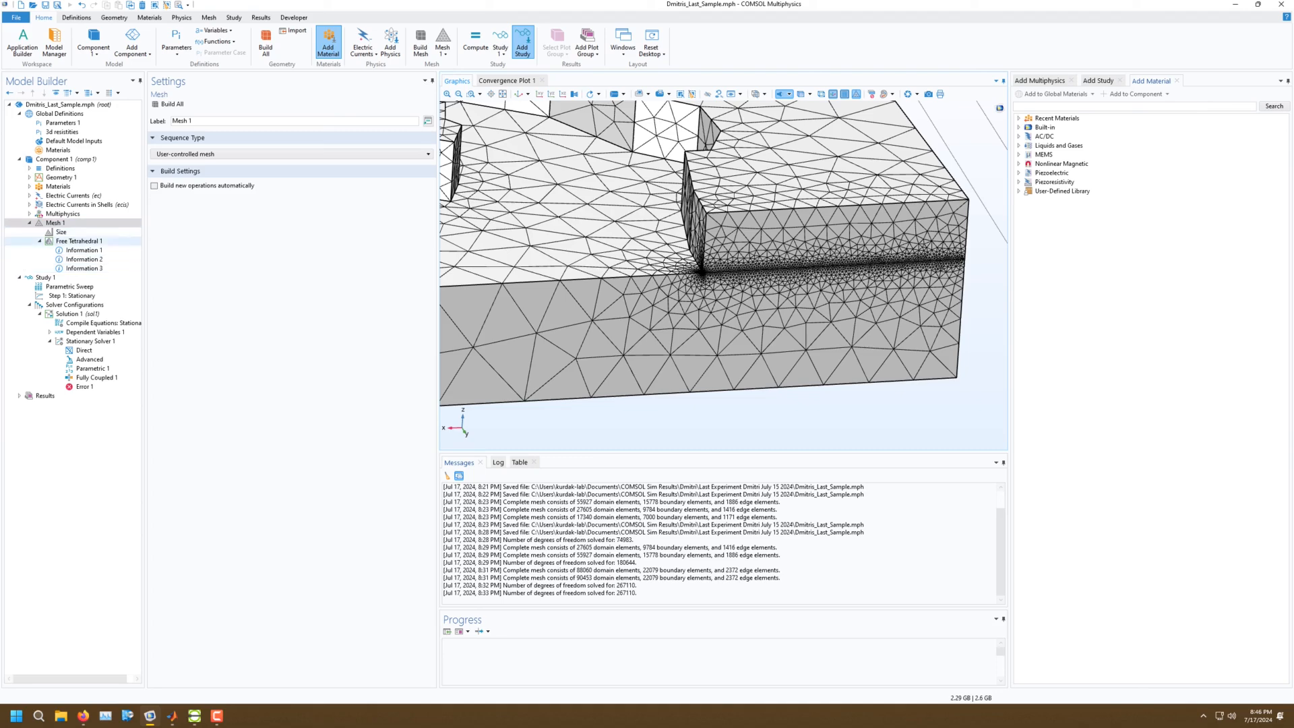
# Set Free Tetrahedral 1's control entities to 10 iterations and a maximum element depth of 10, and rebuild the whole mesh.
pyautogui.click(78, 240)
pyautogui.click(182, 193)
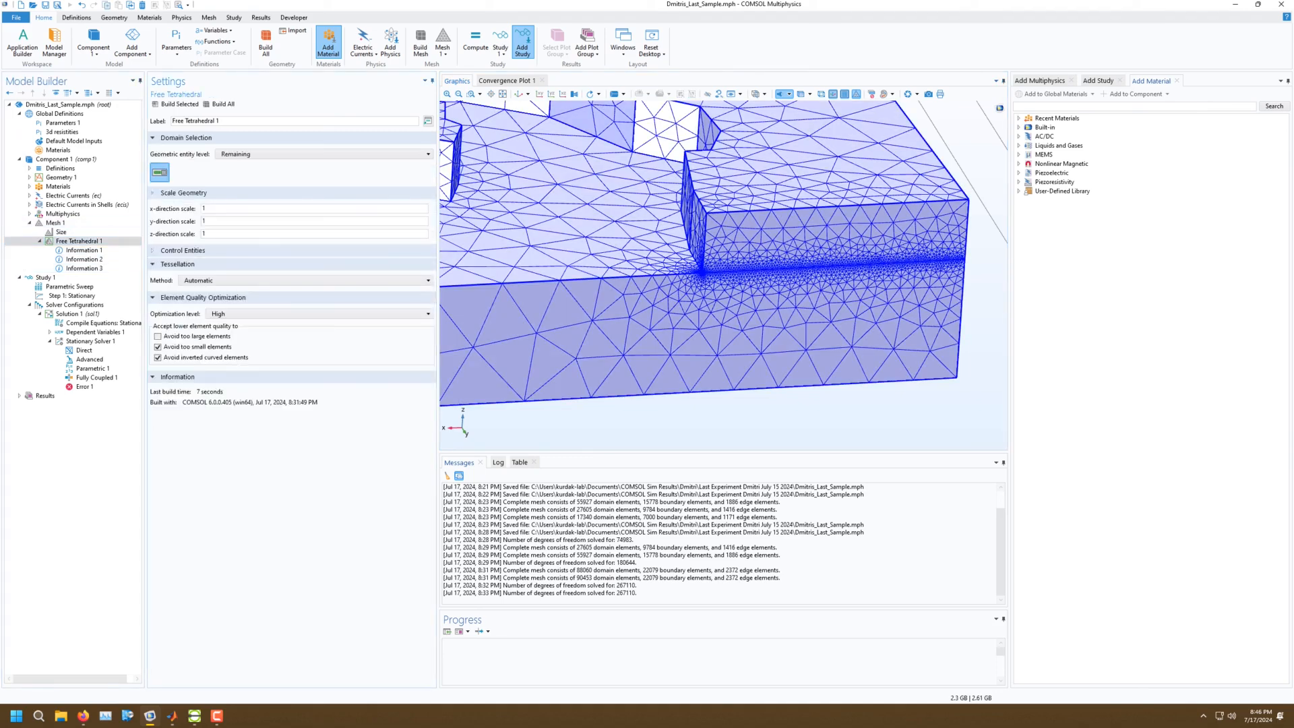
pyautogui.click(182, 193)
pyautogui.click(183, 206)
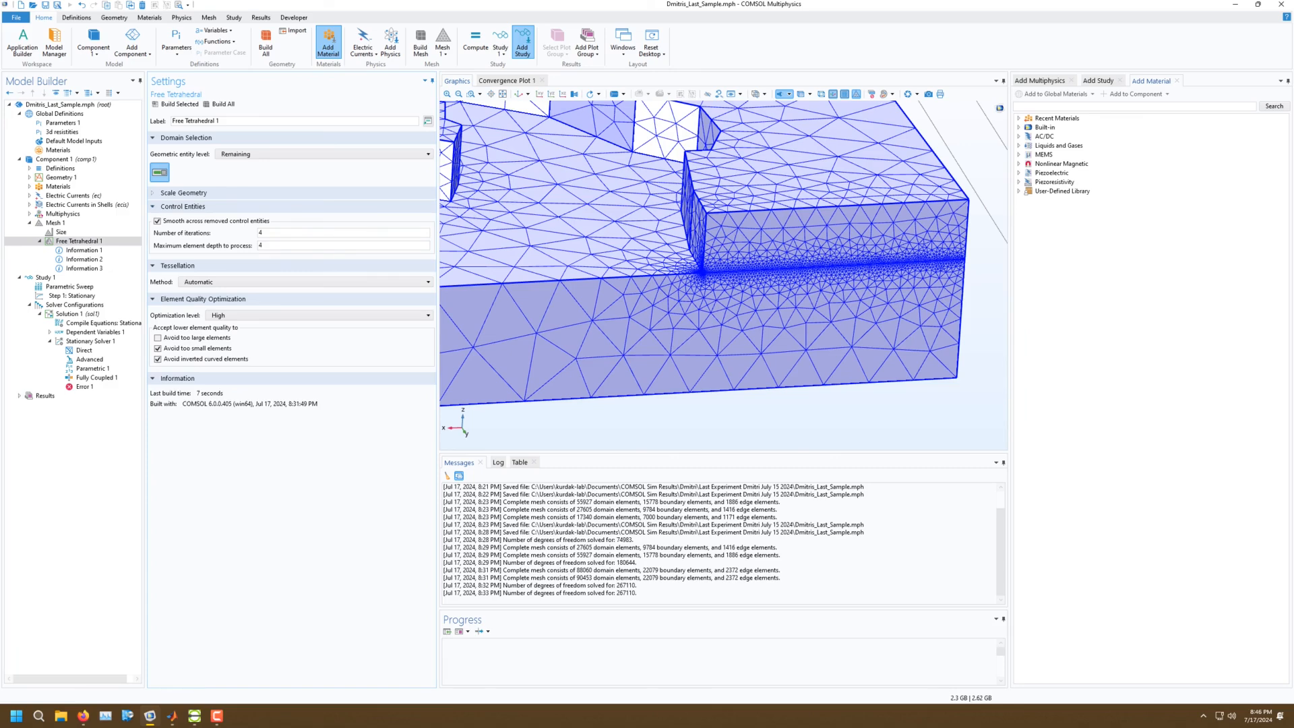
pyautogui.moveTo(265, 233); pyautogui.dragTo(253, 233)
pyautogui.press('BackSpace')
pyautogui.write('10')
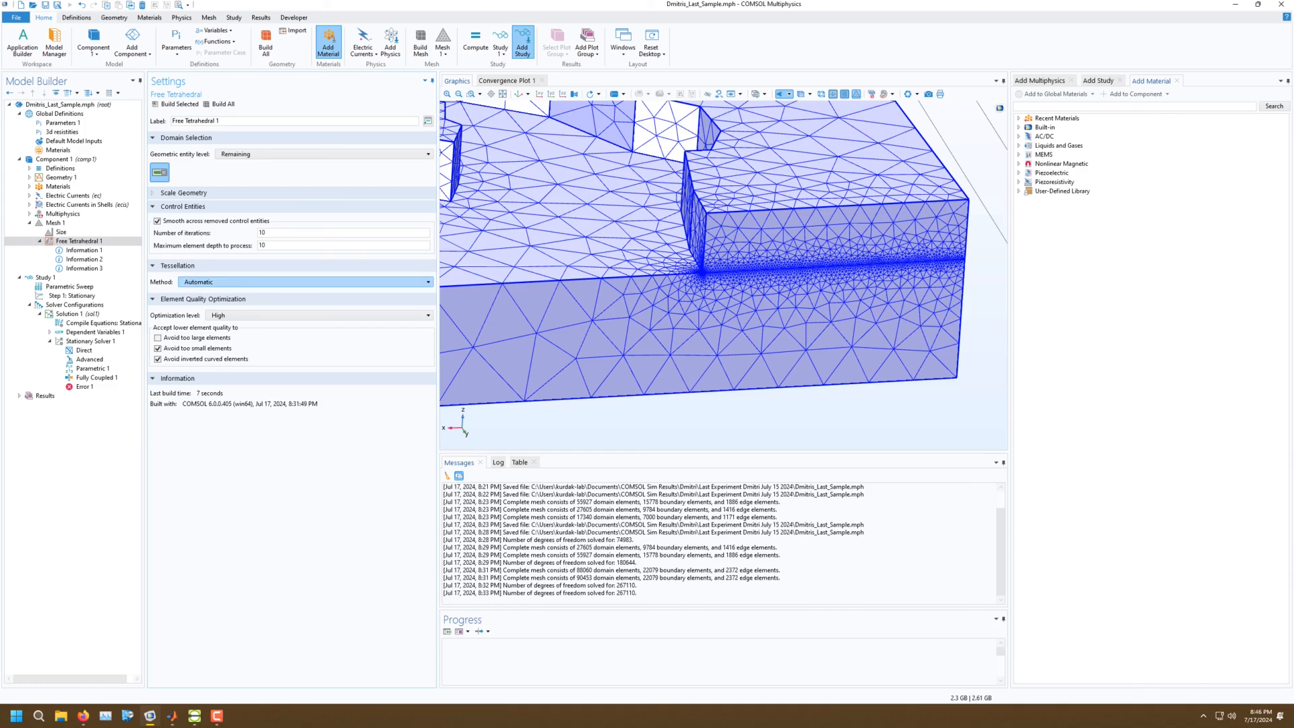
pyautogui.click(306, 282)
pyautogui.click(306, 282)
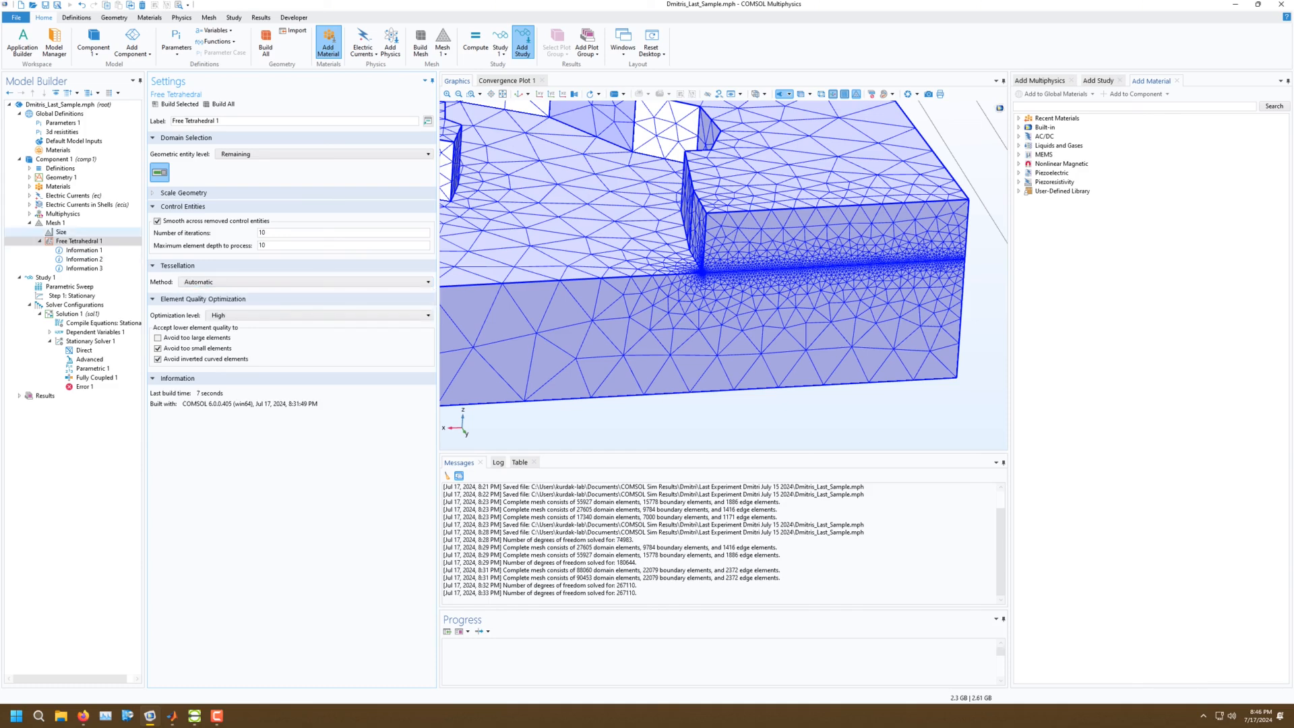
pyautogui.click(62, 232)
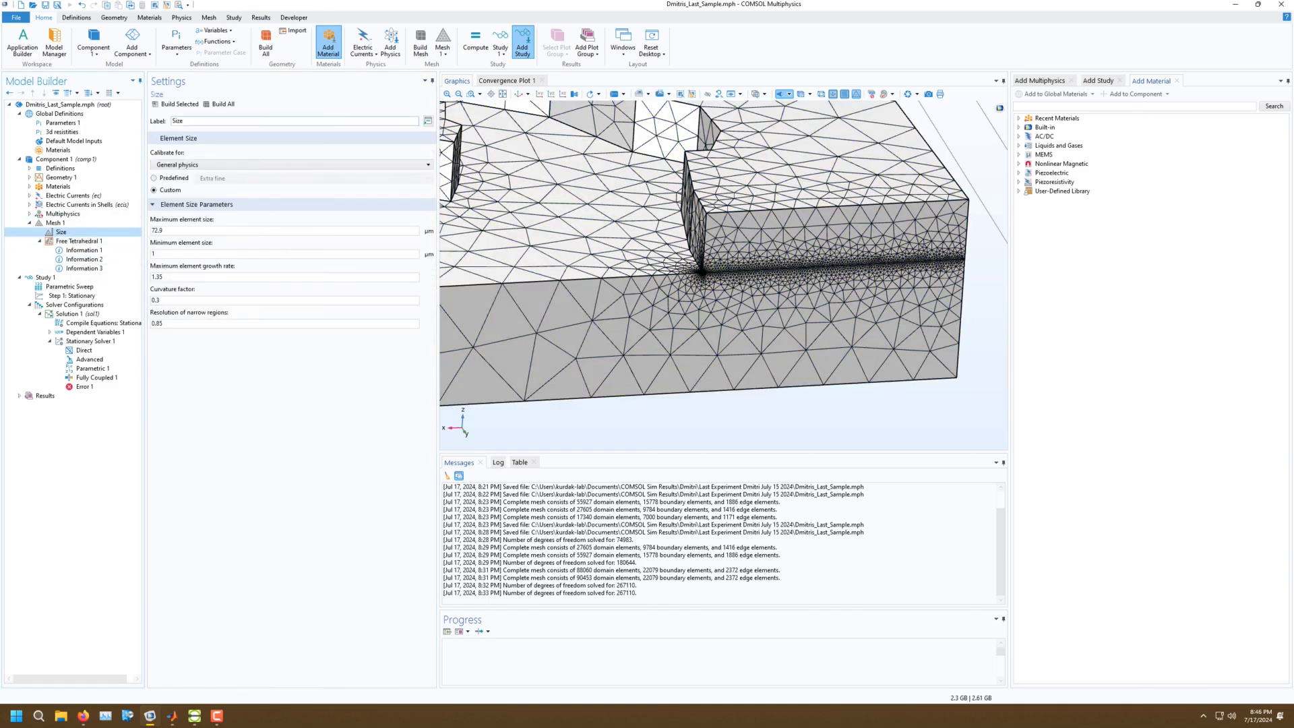
pyautogui.click(223, 104)
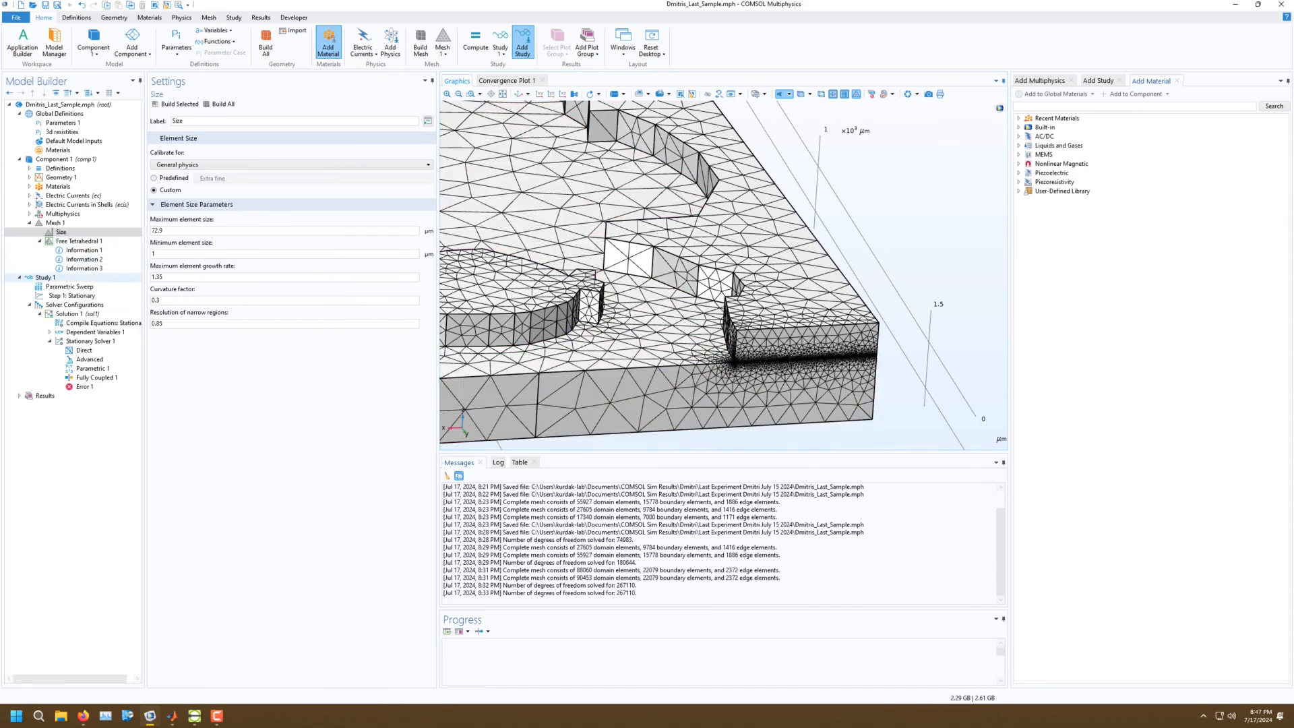
# Set the linearity of Stationary Solver 1 to Linear, keeping the linearization point at Initial expression with the Zero solution.
pyautogui.click(46, 277)
pyautogui.click(91, 341)
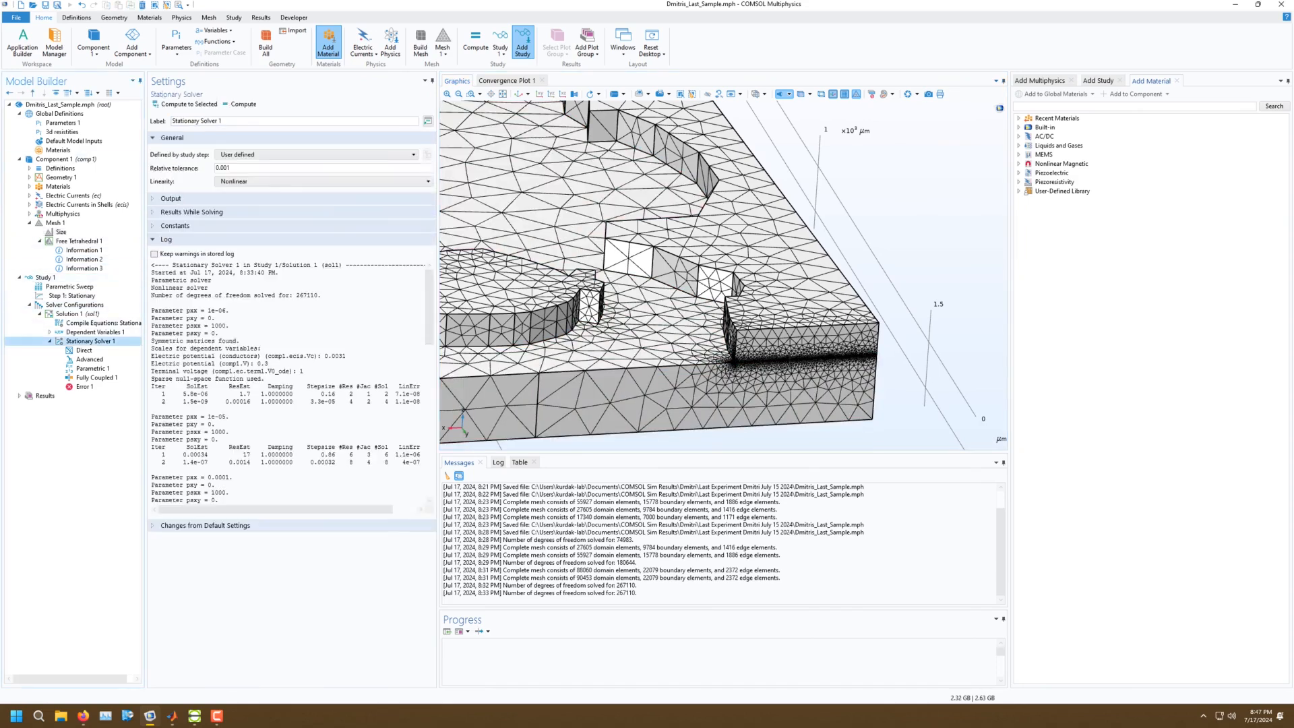
pyautogui.click(270, 181)
pyautogui.click(256, 210)
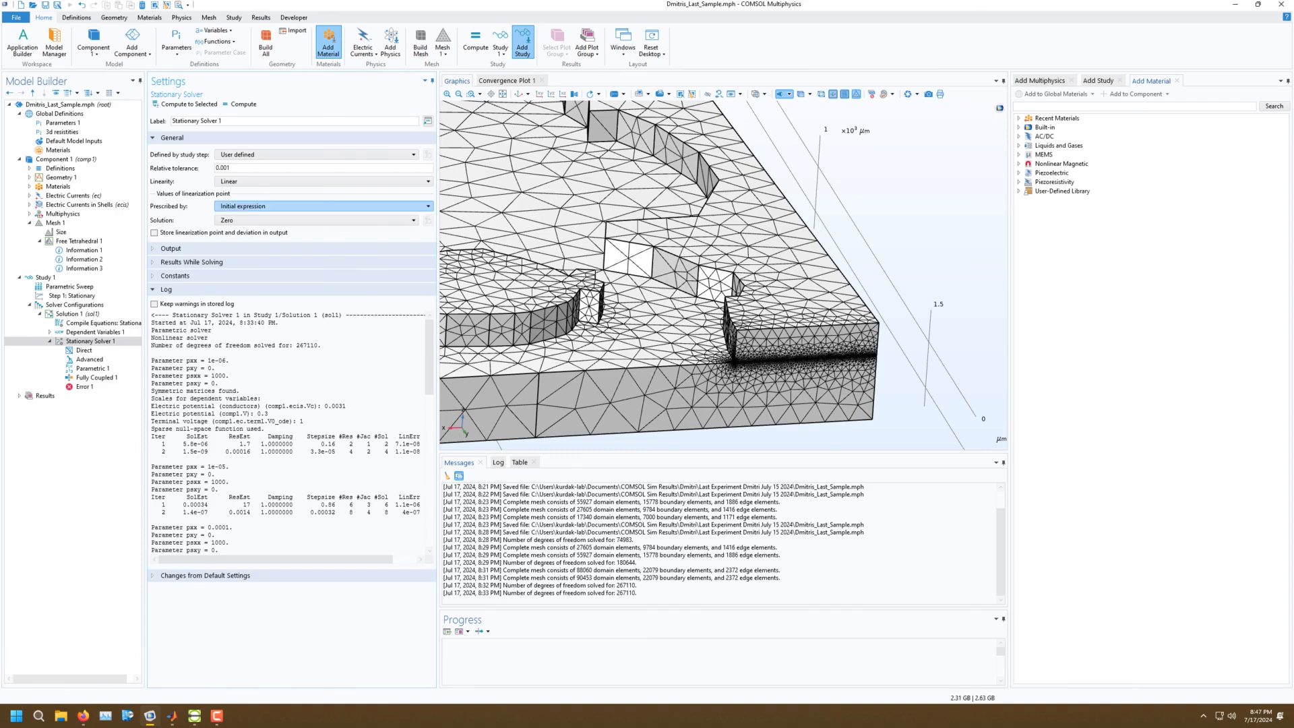
pyautogui.click(324, 206)
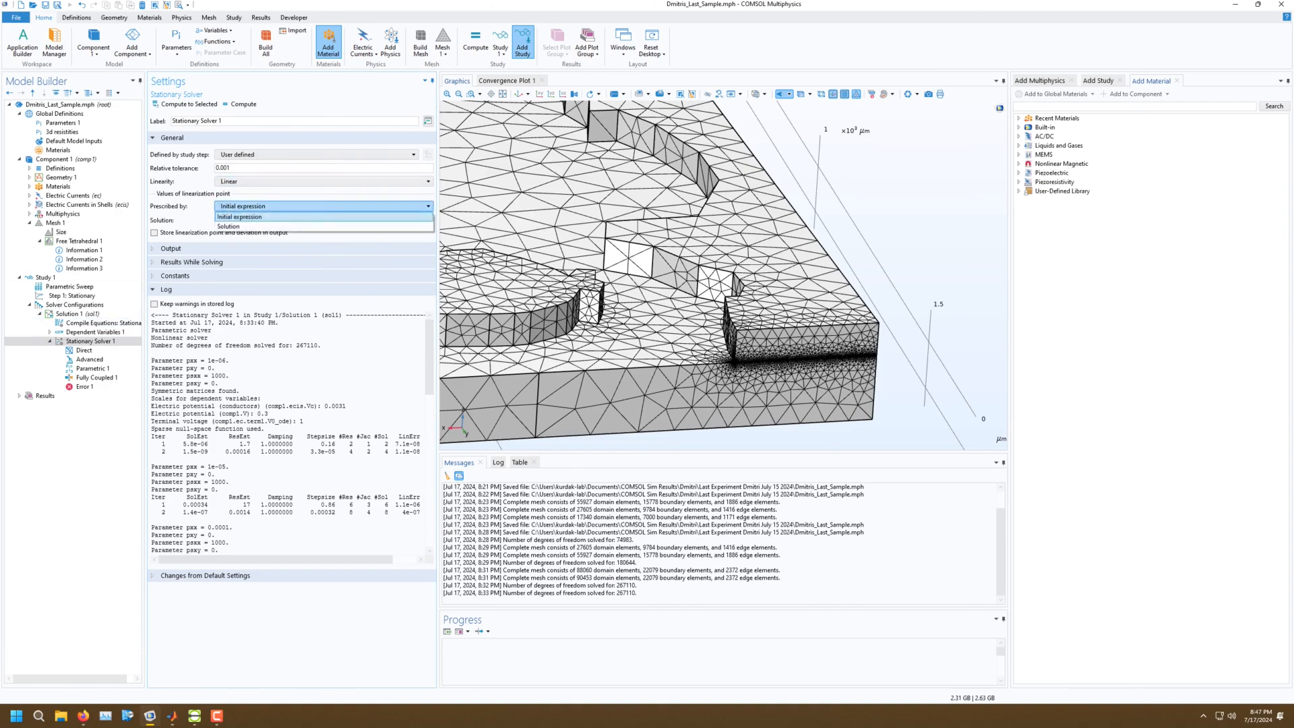
pyautogui.click(240, 216)
pyautogui.click(317, 221)
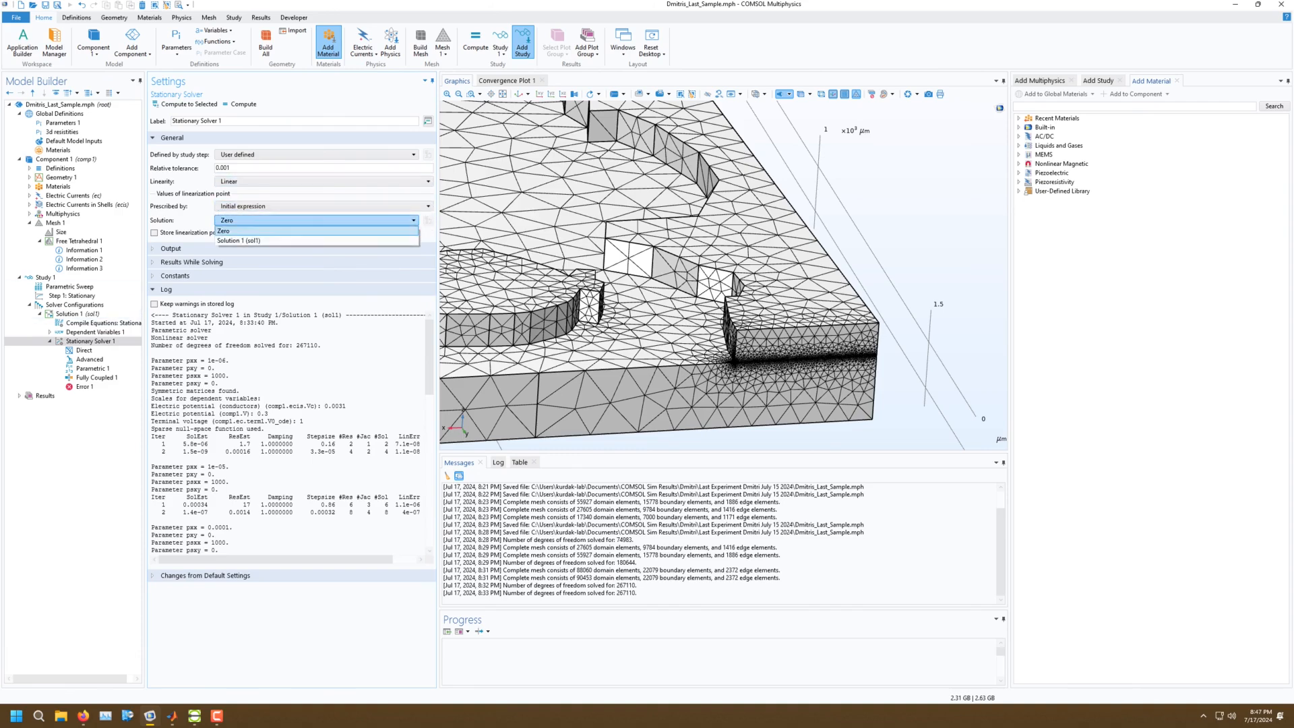
pyautogui.click(316, 222)
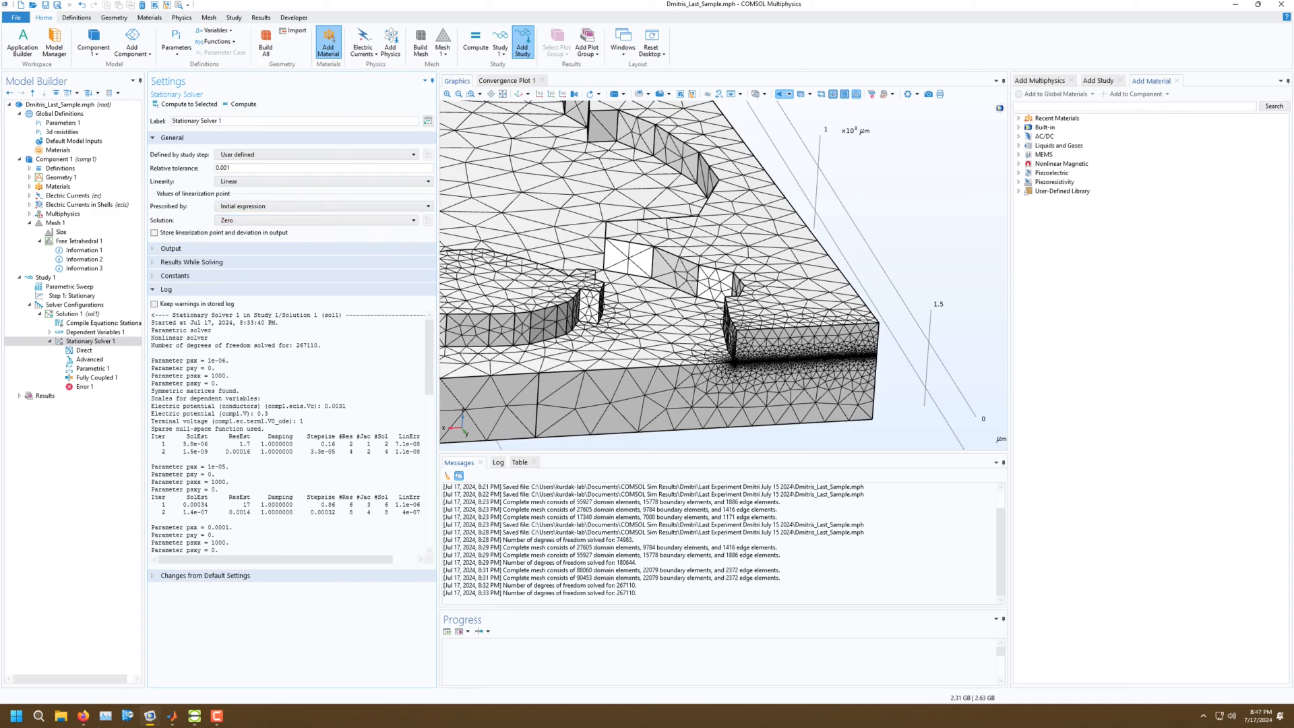
pyautogui.click(323, 206)
pyautogui.click(323, 207)
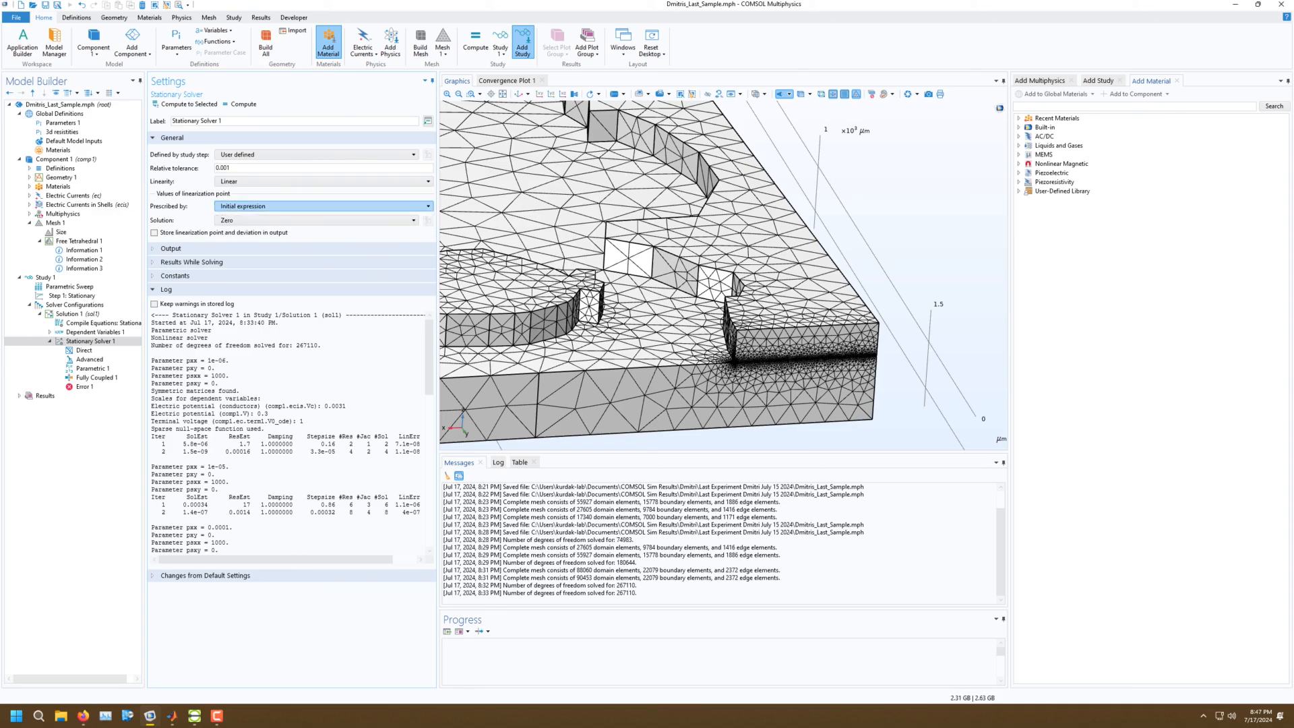
# Review the Direct, Advanced, Parametric 1 and Fully Coupled 1 solver settings, including the method and termination options.
pyautogui.click(84, 351)
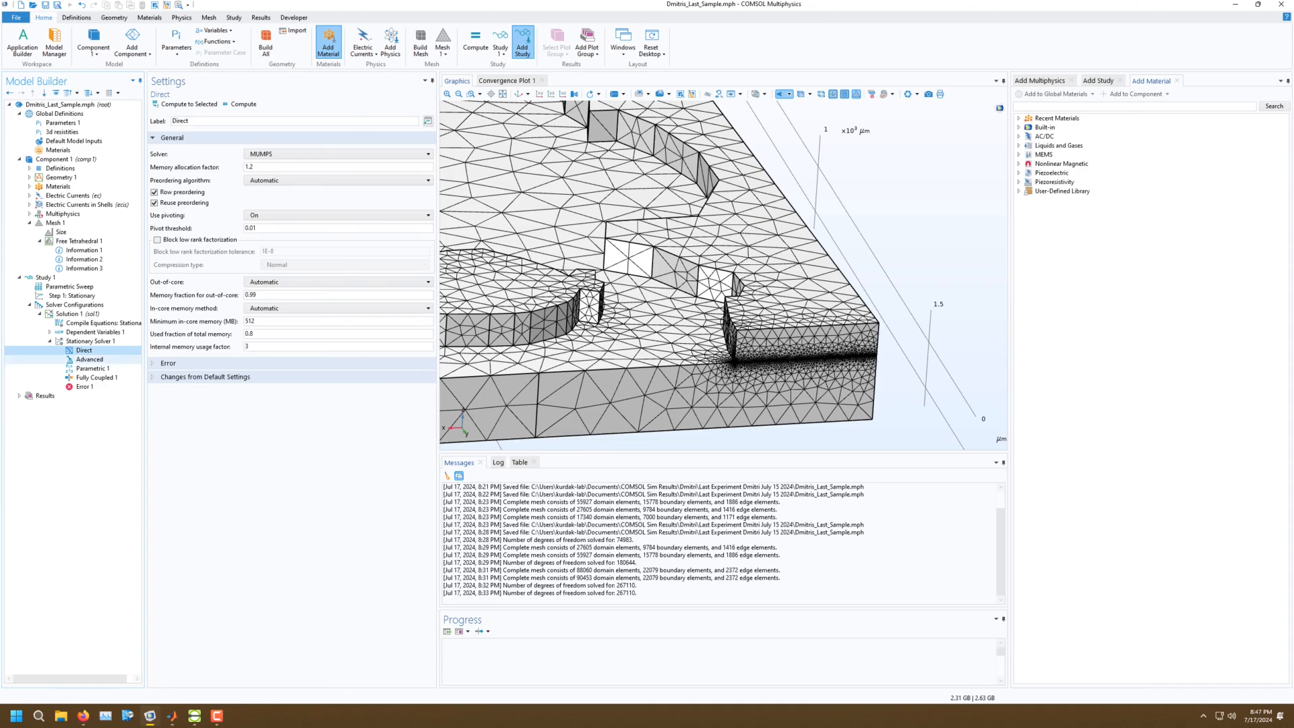
pyautogui.click(89, 359)
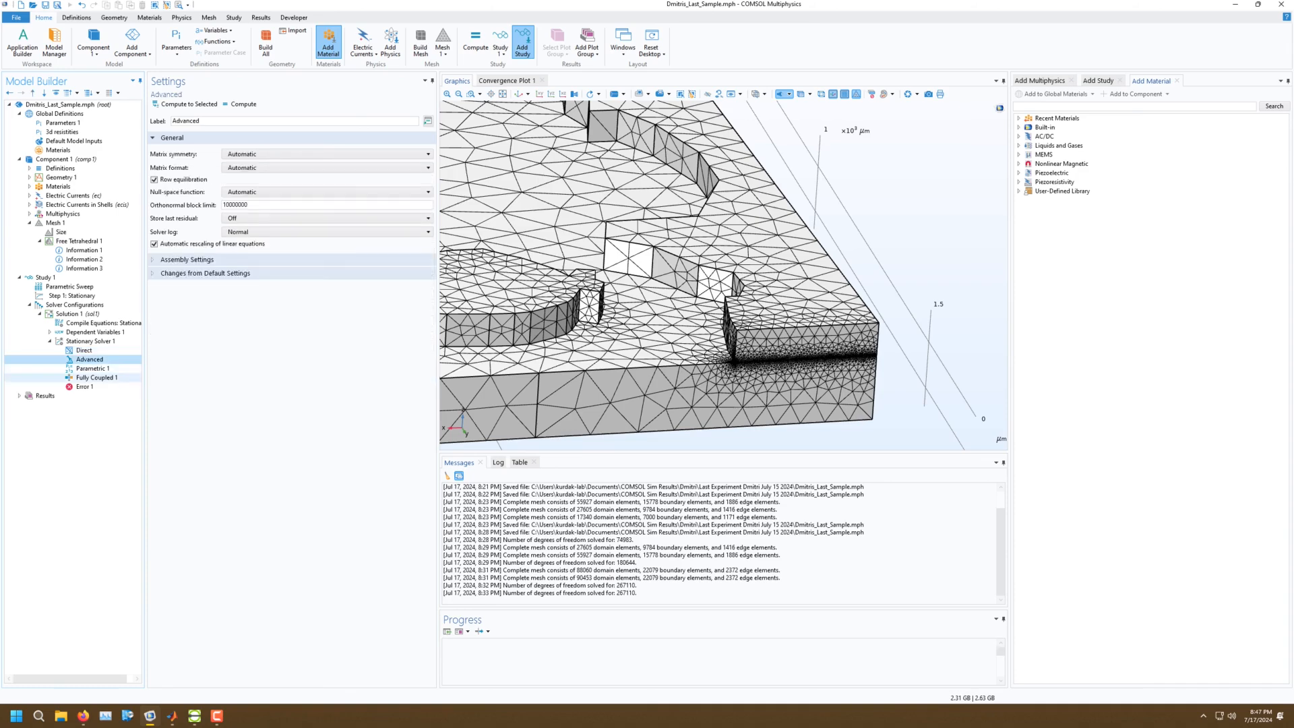
pyautogui.click(92, 369)
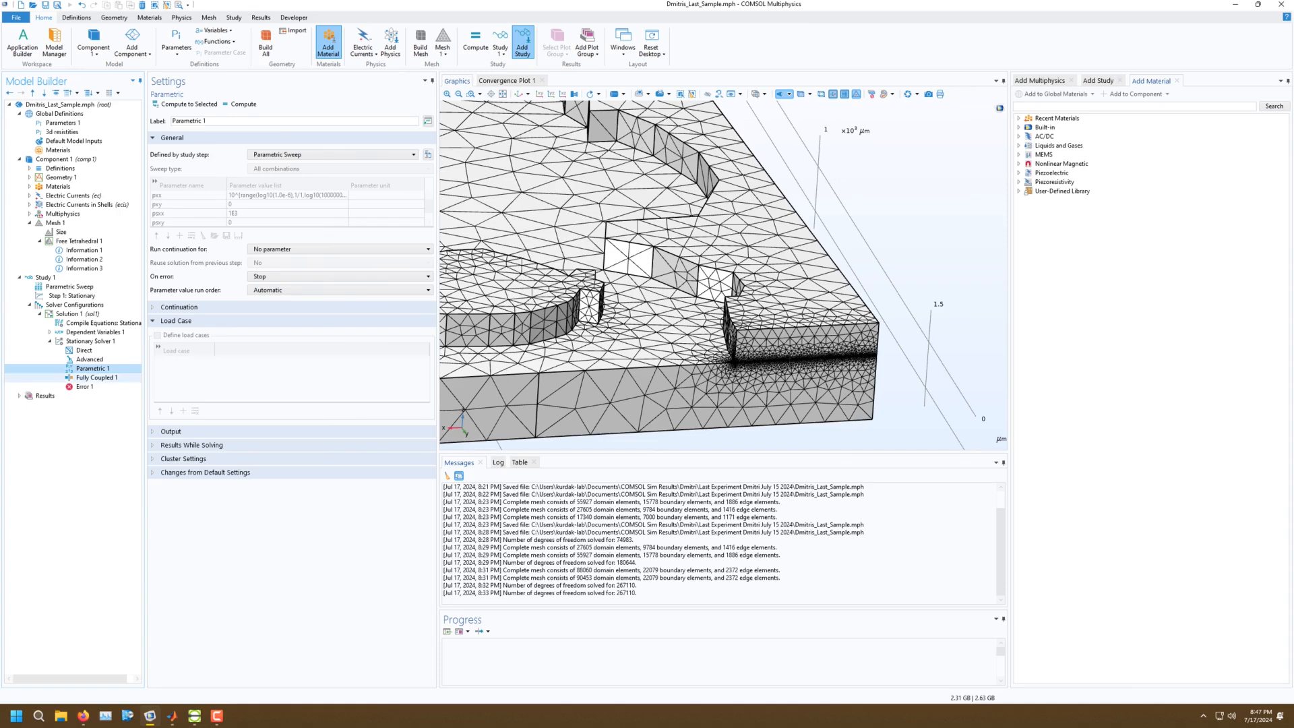
pyautogui.click(96, 377)
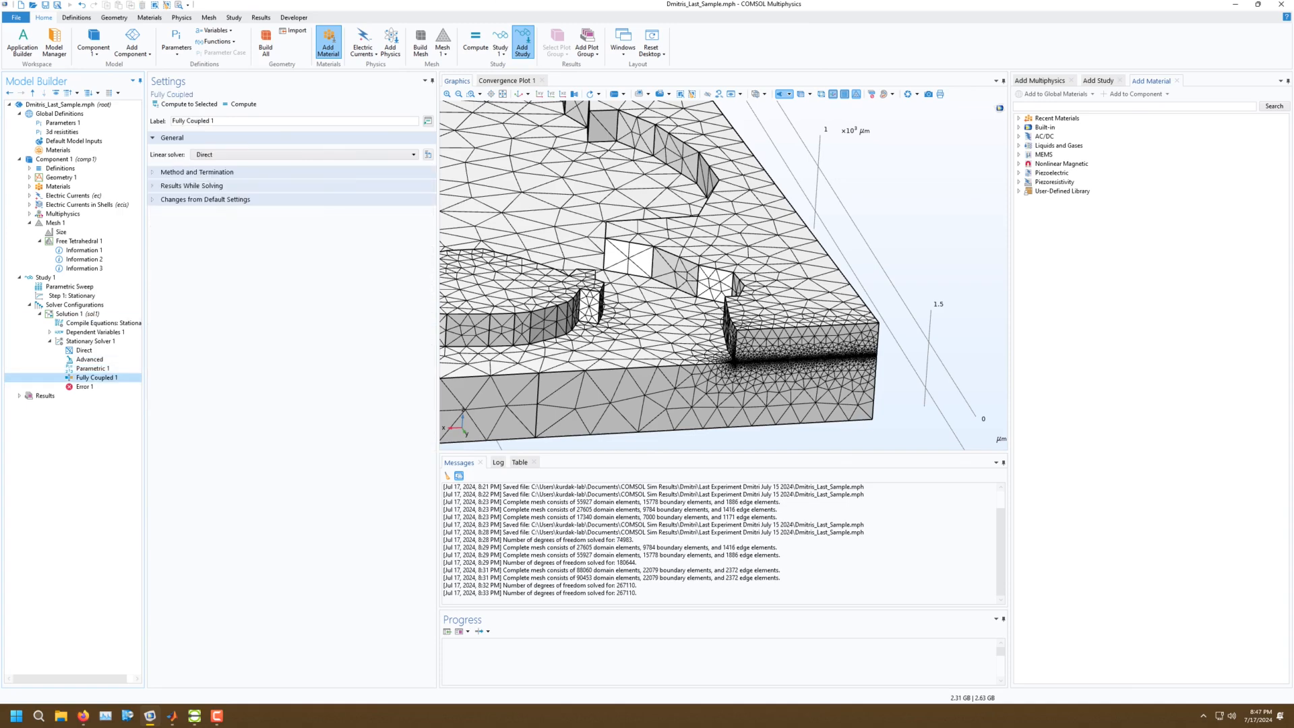
pyautogui.click(196, 172)
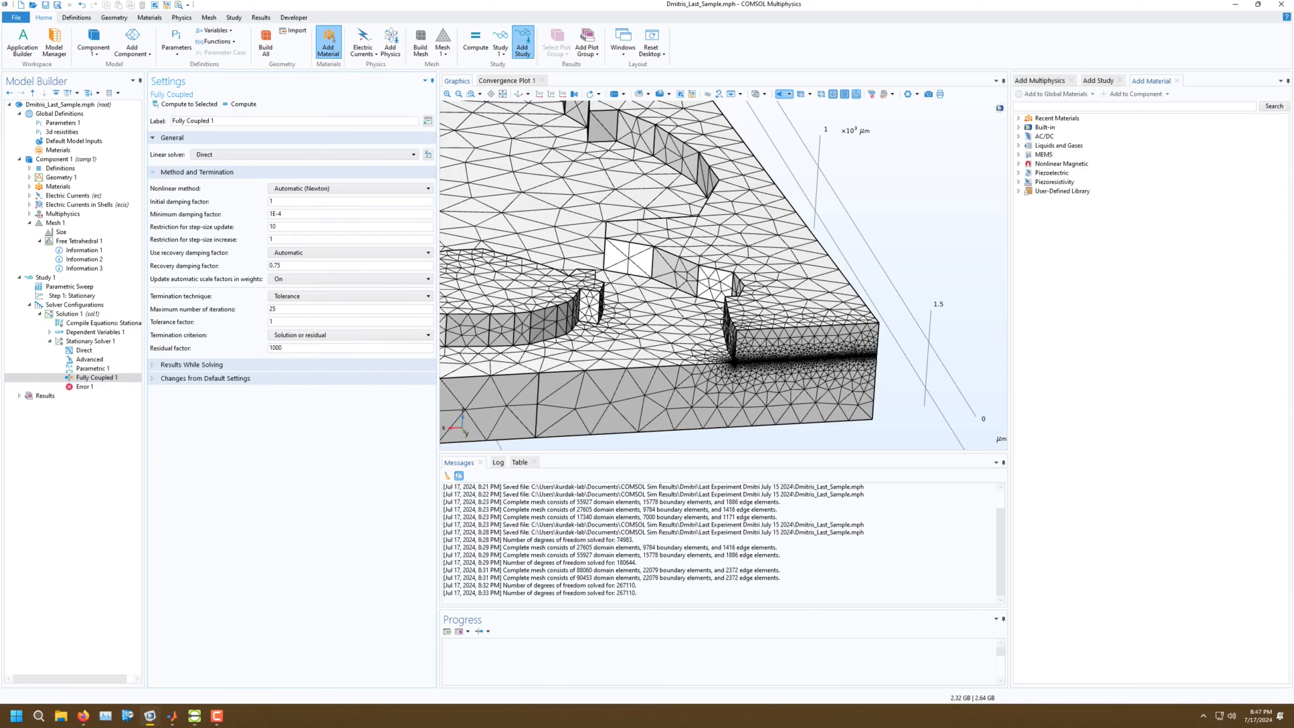
pyautogui.click(197, 173)
# Compute Study 1 and dismiss the resulting solver dialog.
pyautogui.click(45, 278)
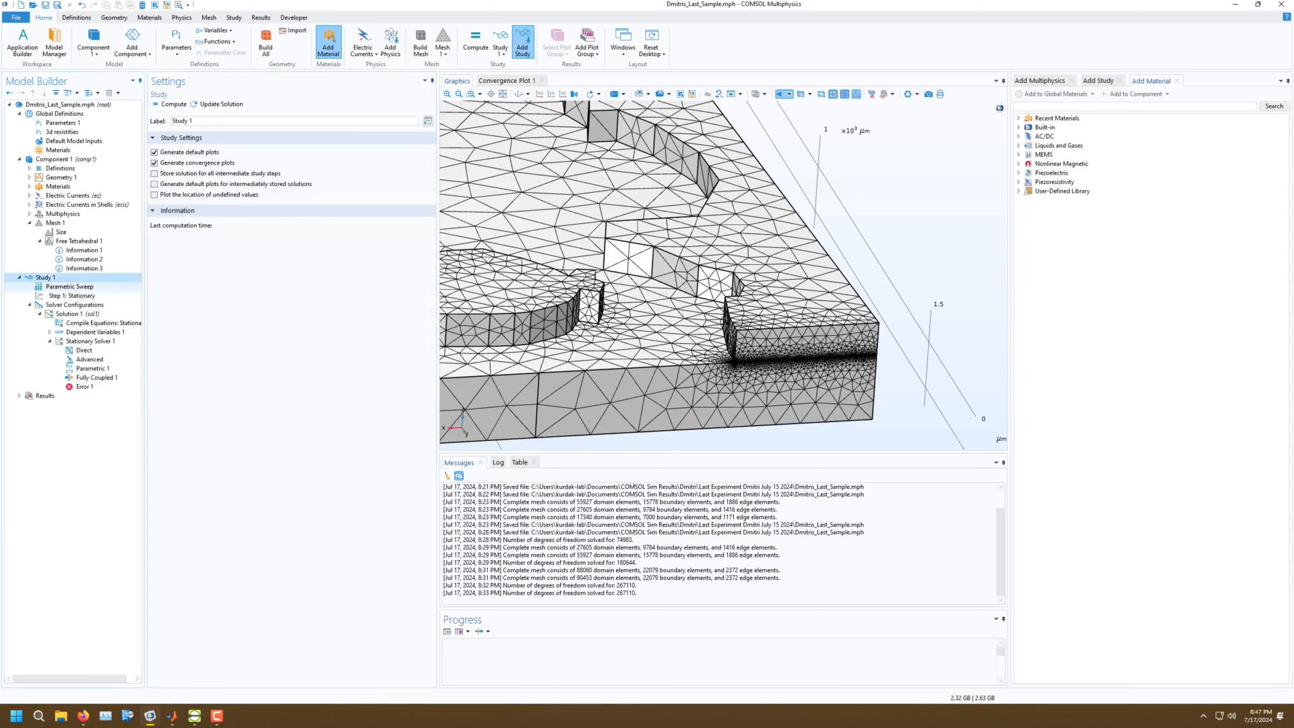
pyautogui.click(218, 104)
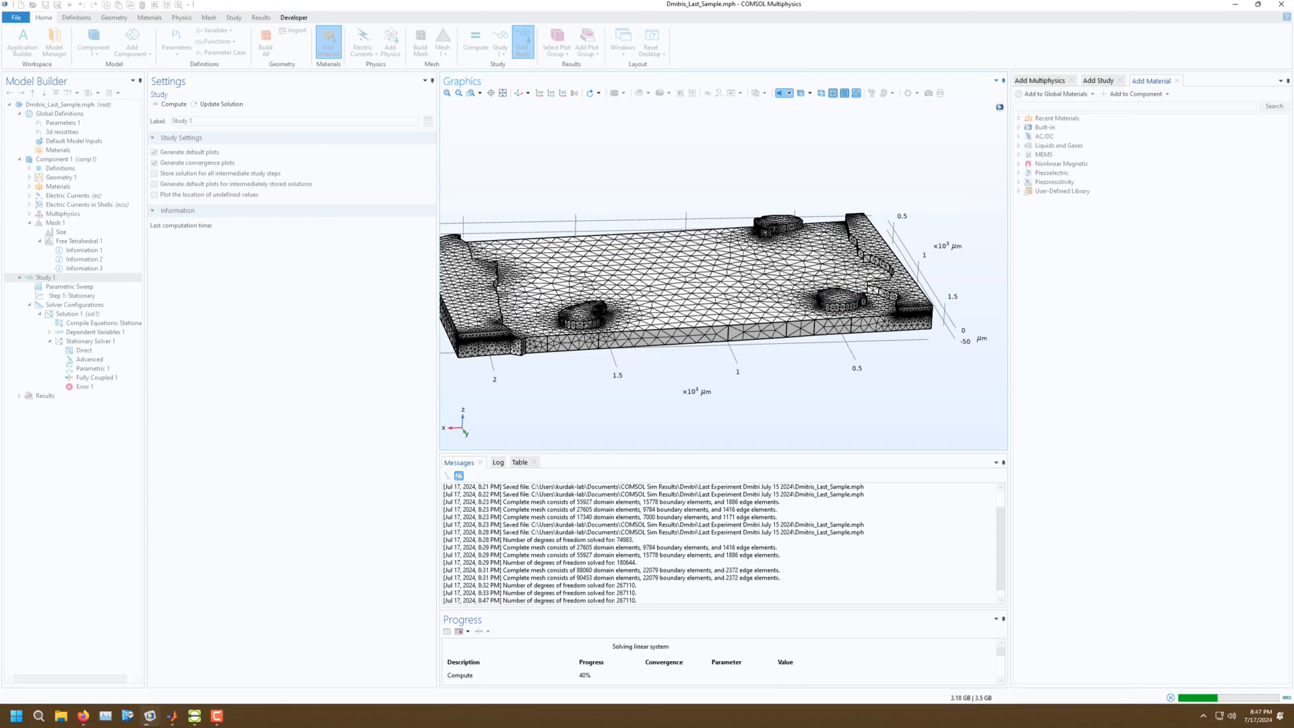
pyautogui.moveTo(724, 283); pyautogui.dragTo(724, 310)
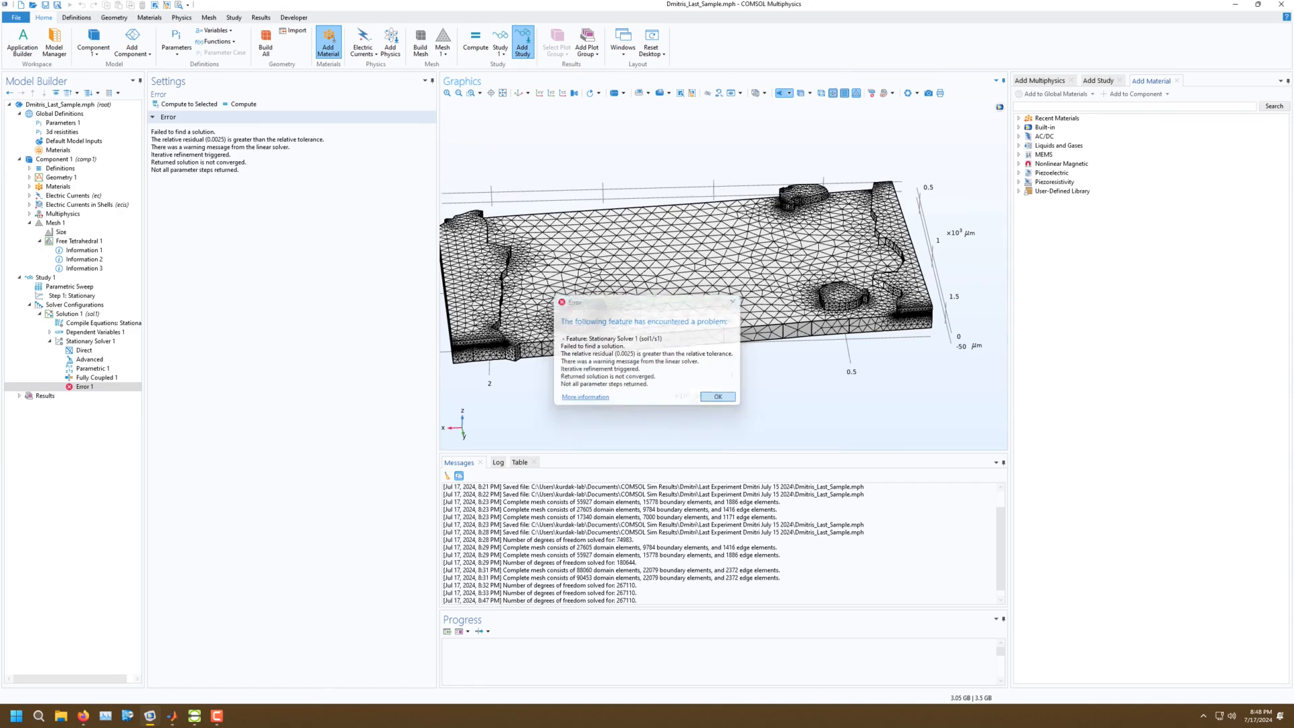
pyautogui.click(718, 397)
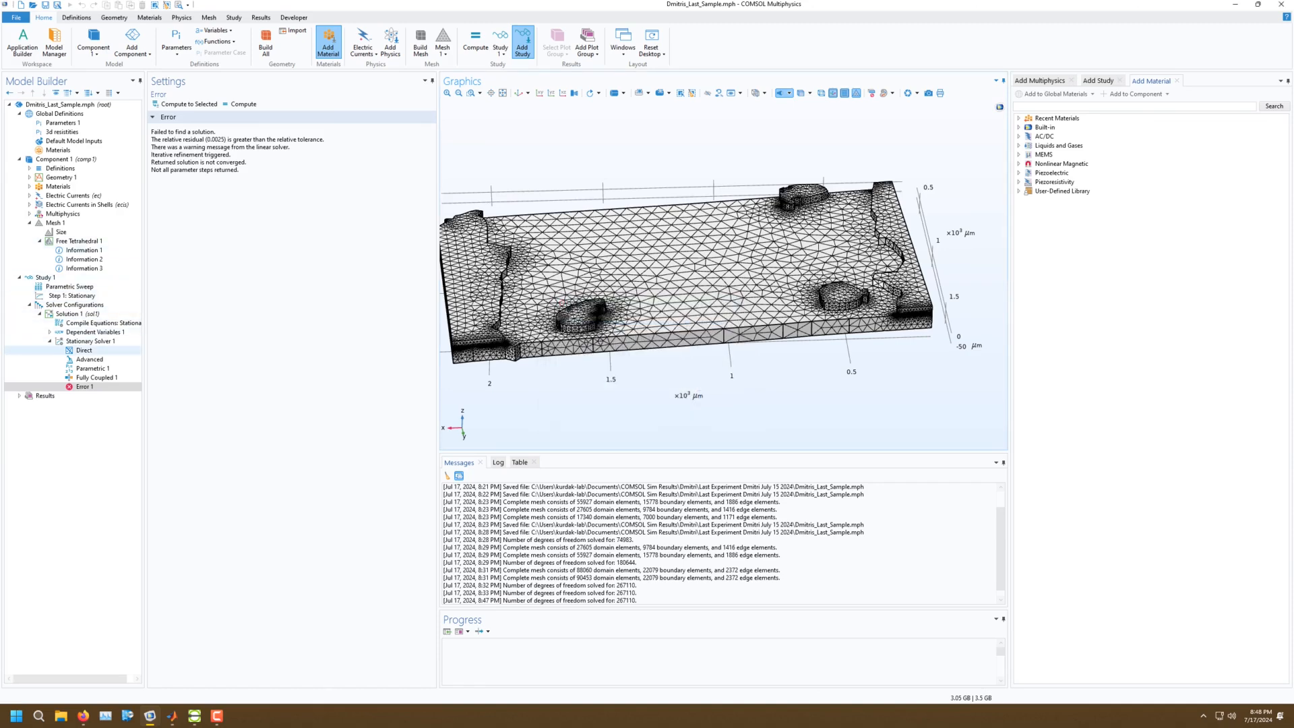
# Review the study step settings of Dependent Variables 1 and Compile Equations: Stationary in Solution 1.
pyautogui.click(90, 341)
pyautogui.click(95, 332)
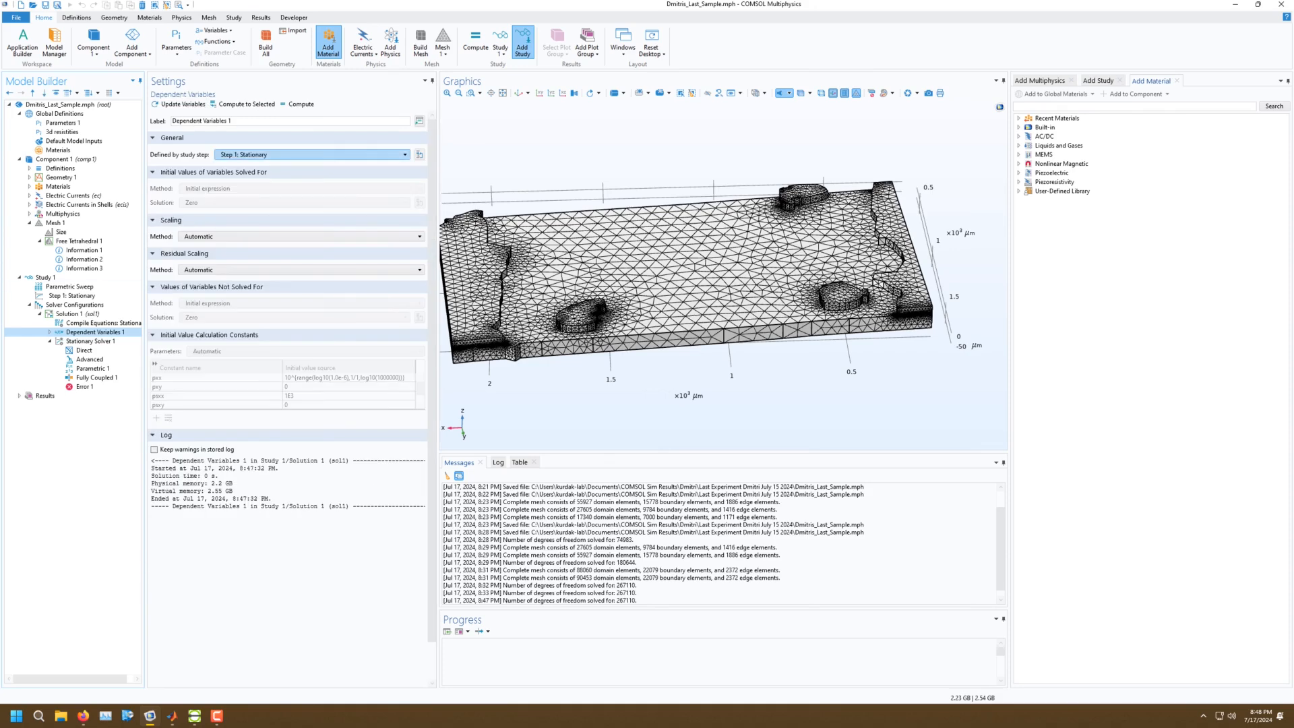
pyautogui.click(310, 154)
pyautogui.click(310, 165)
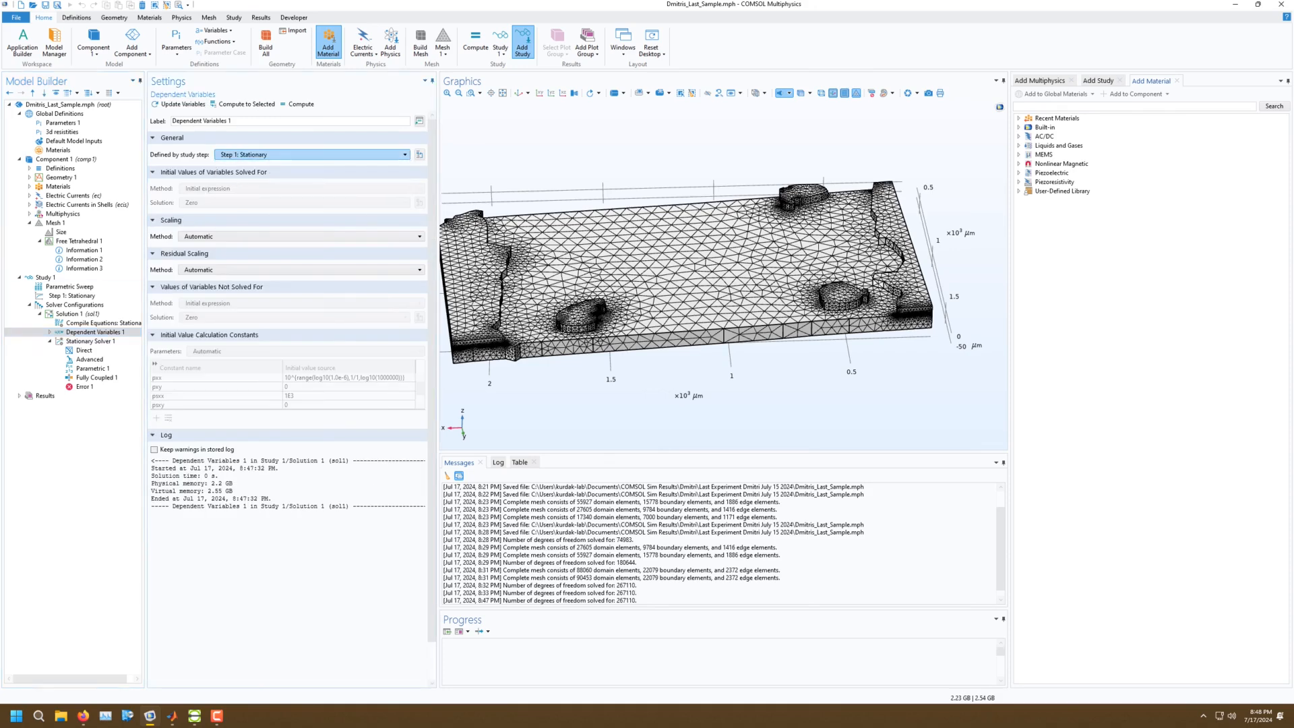
pyautogui.click(103, 323)
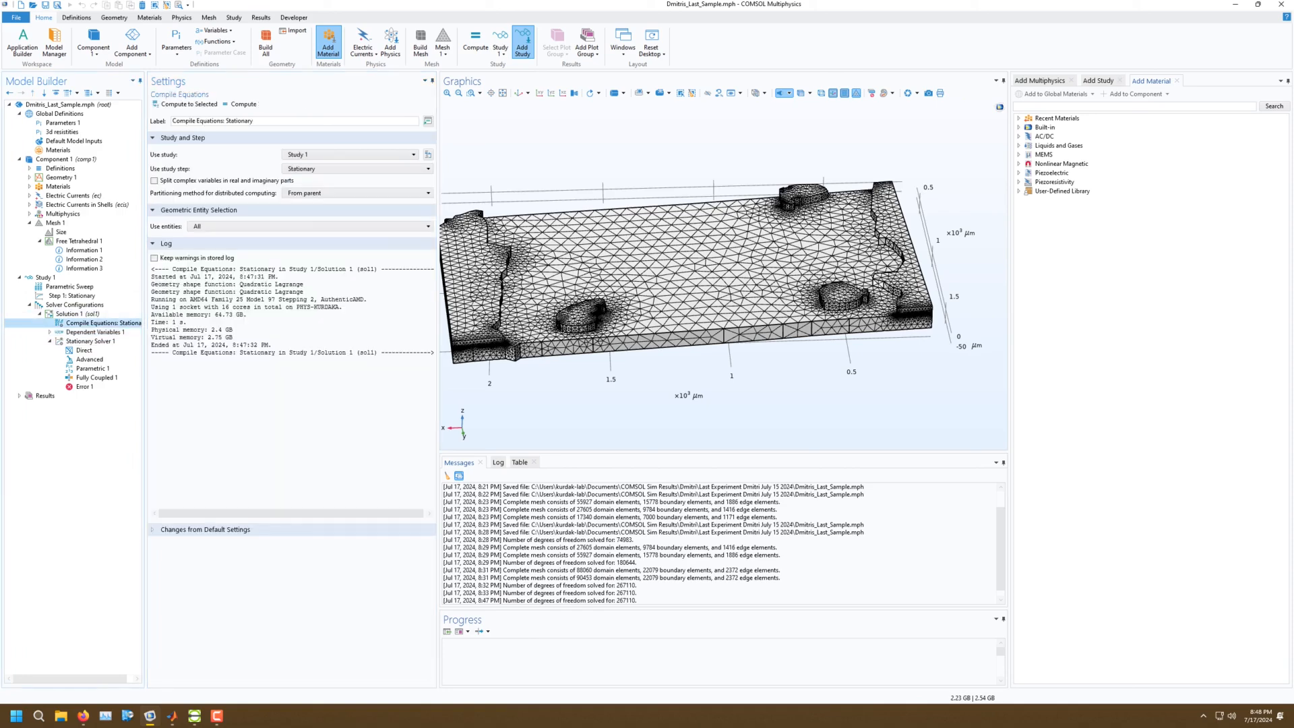
pyautogui.click(357, 169)
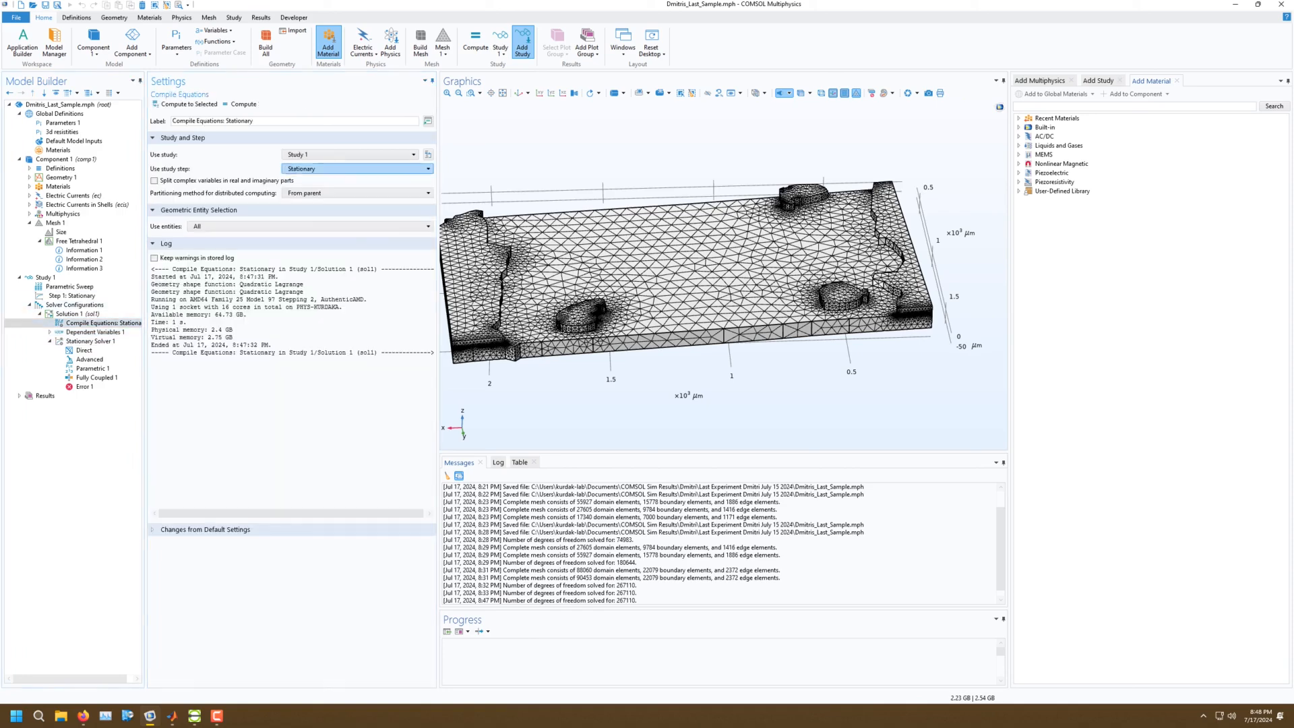
pyautogui.click(357, 178)
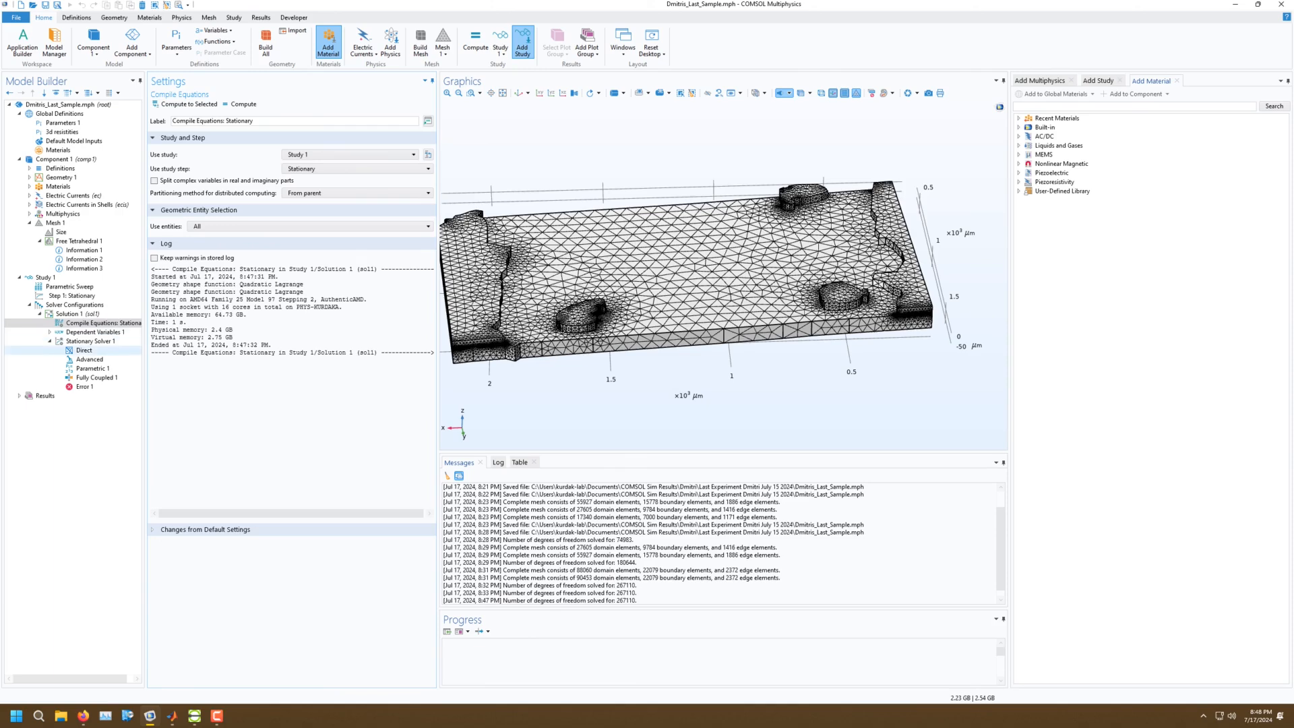
# Set the linearization point of Stationary Solver 1 to be prescribed by Solution, keeping the Zero solution.
pyautogui.click(75, 305)
pyautogui.click(72, 314)
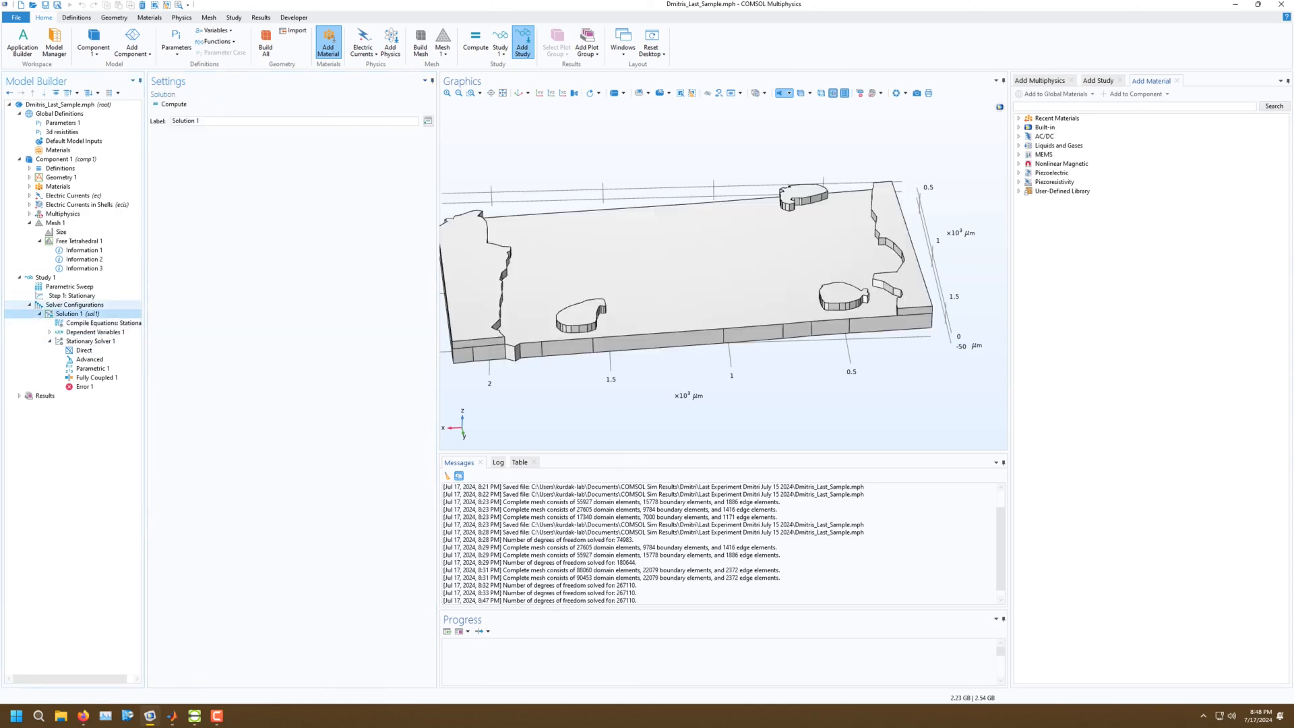
pyautogui.click(75, 305)
pyautogui.click(91, 341)
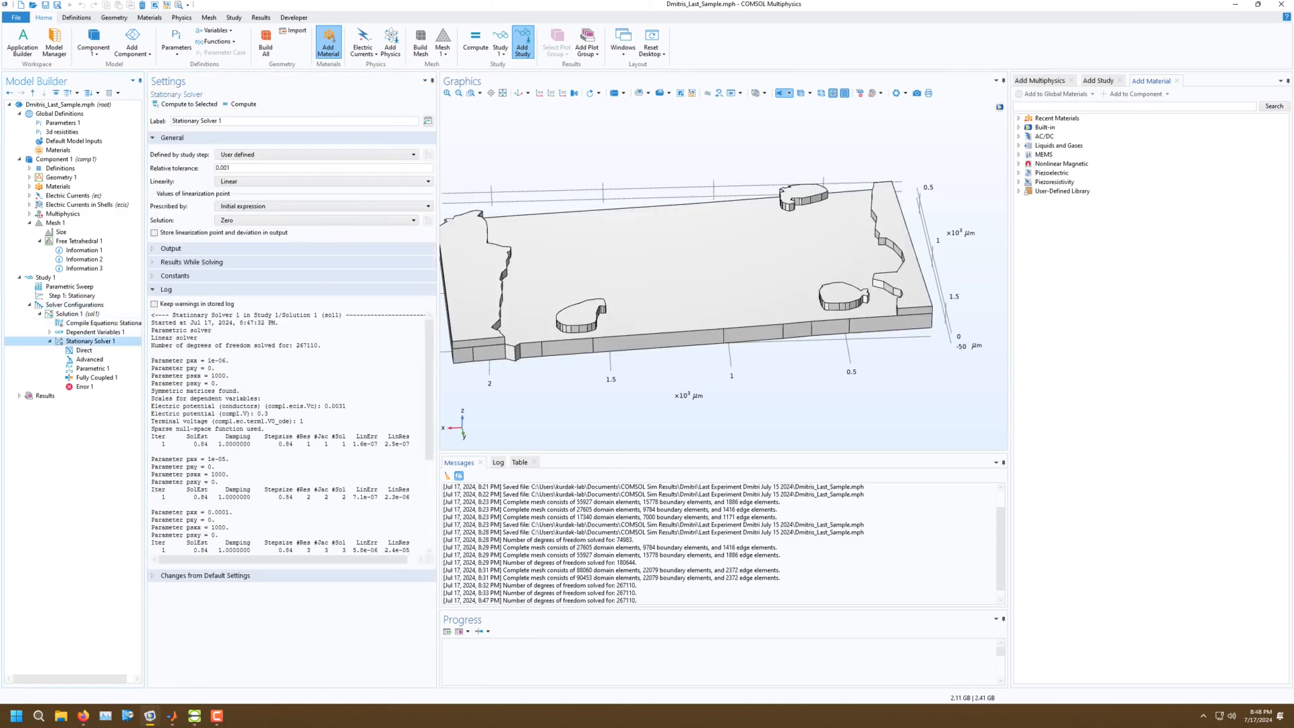
pyautogui.click(323, 206)
pyautogui.click(270, 226)
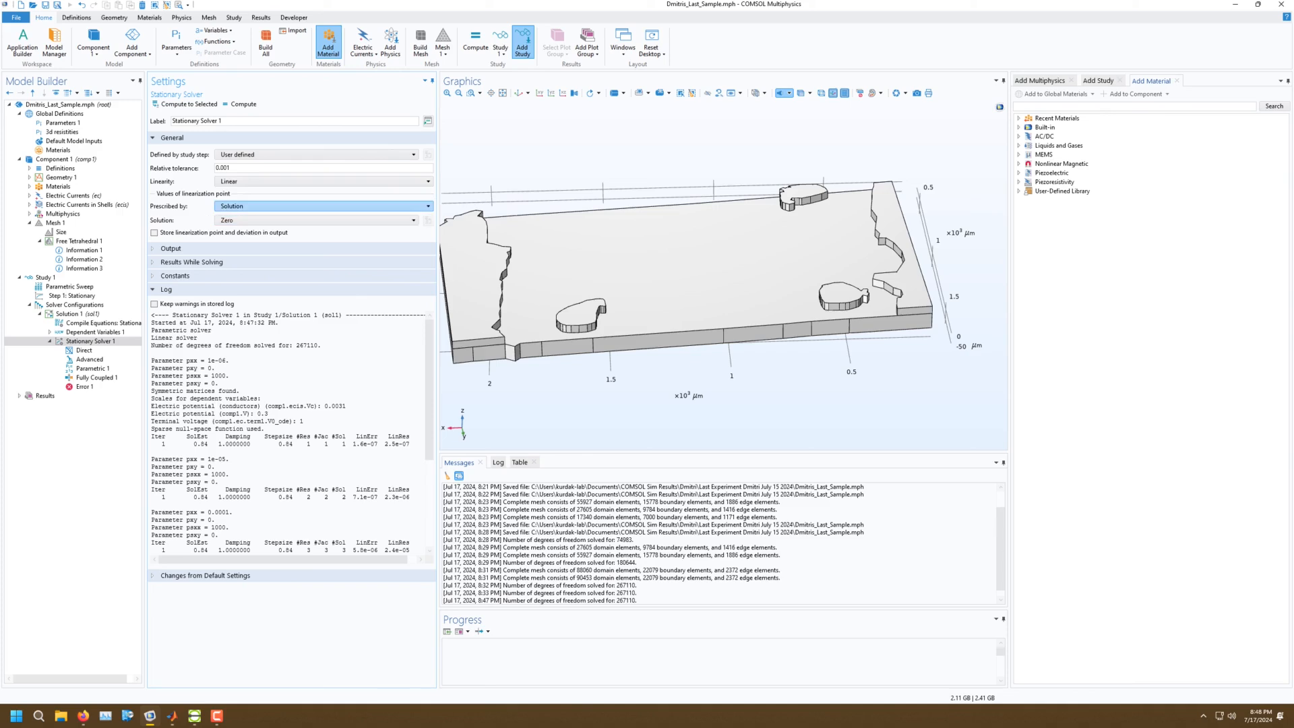
pyautogui.click(324, 207)
pyautogui.click(324, 207)
pyautogui.click(317, 220)
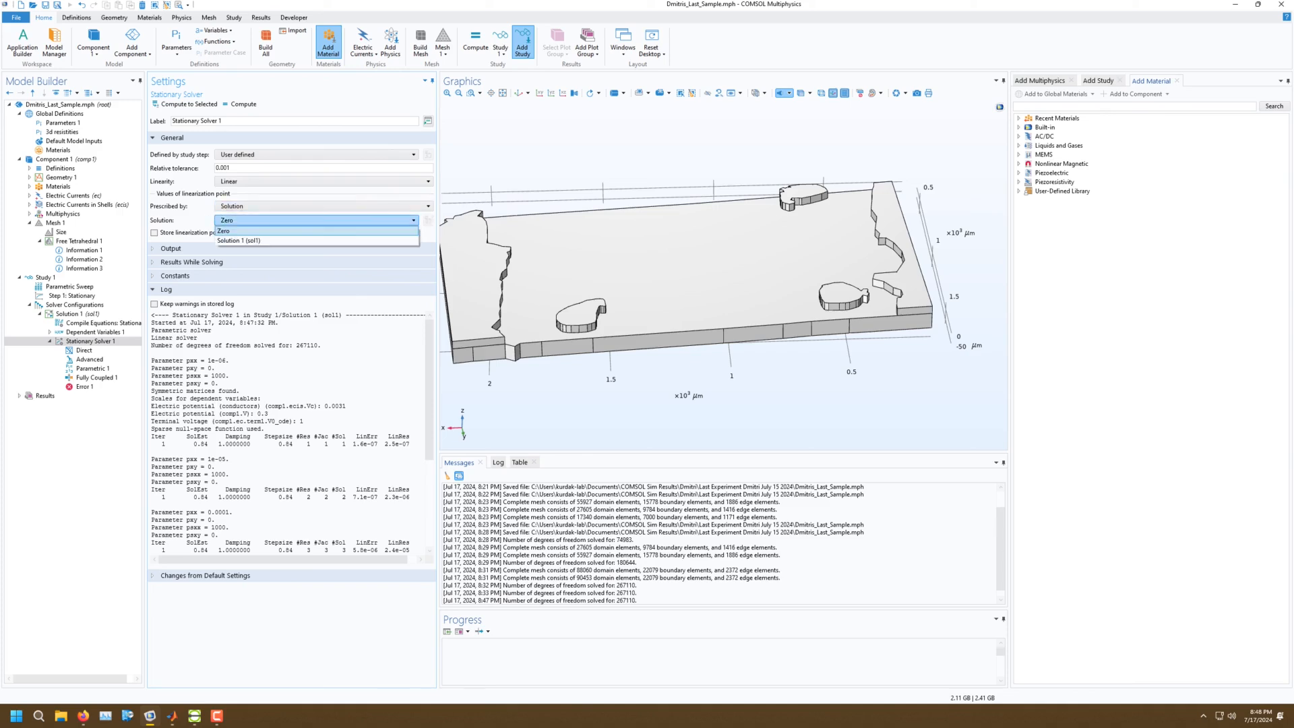
pyautogui.click(317, 221)
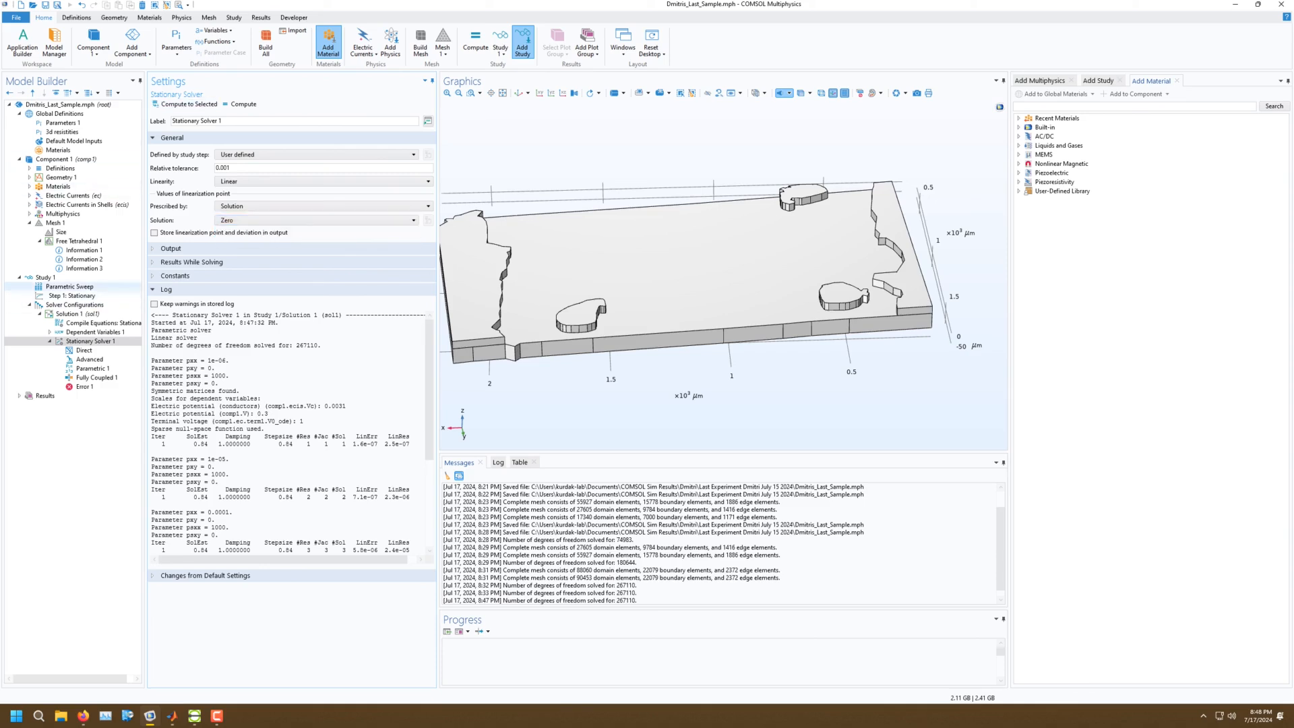
# Compute Study 1 with the Solution-based linearization point and dismiss the solver dialog.
pyautogui.click(46, 278)
pyautogui.click(169, 104)
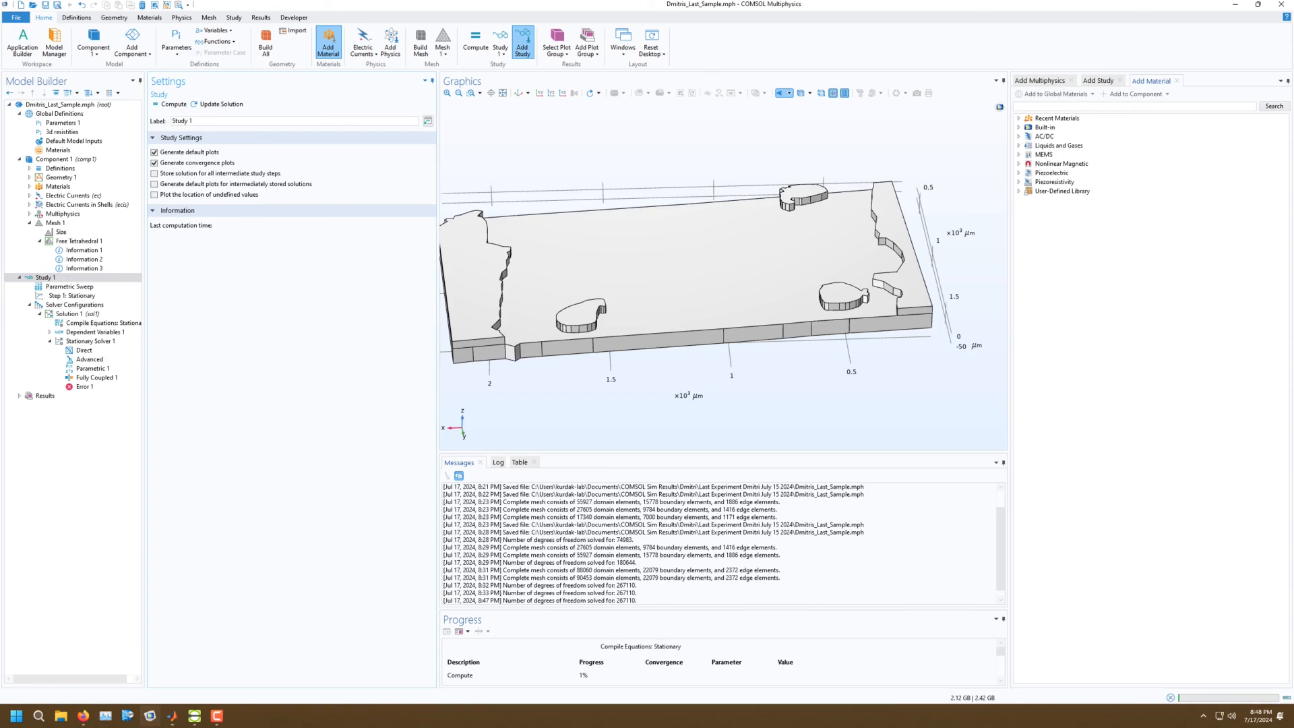
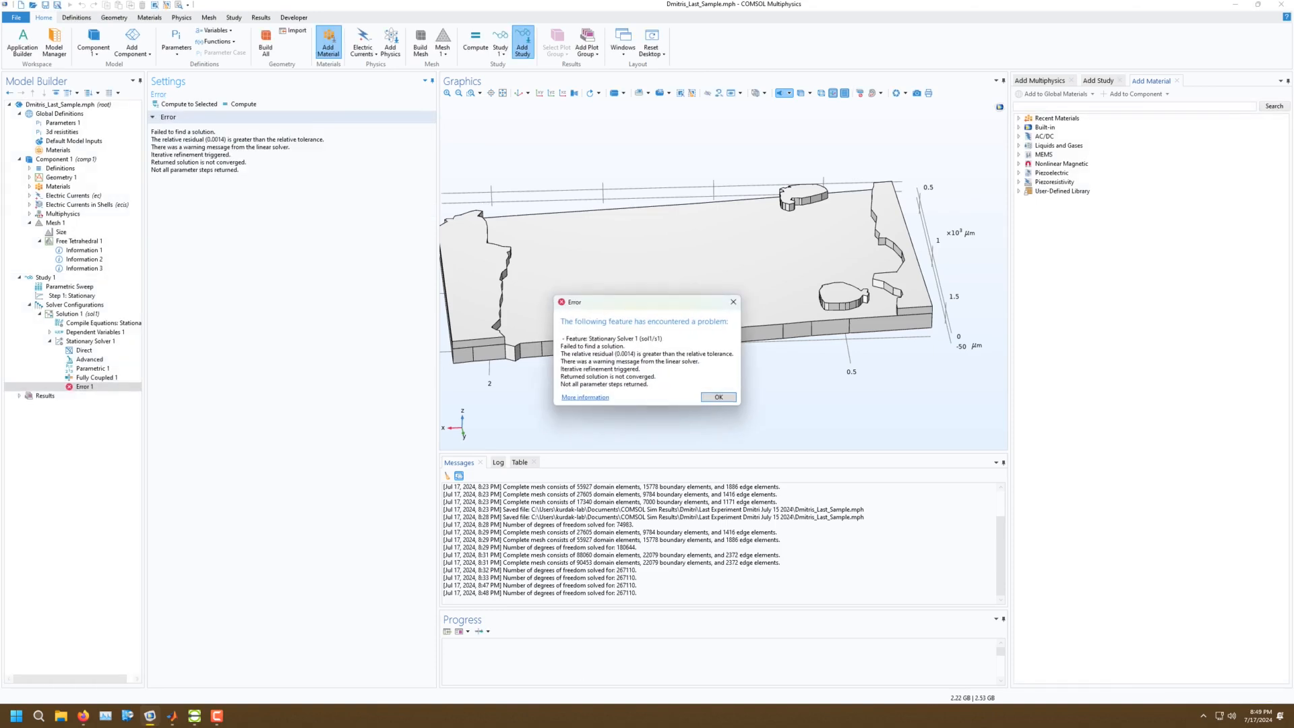
pyautogui.press('Return')
# Try Initial expression with Solution 1 (sol1) and a Manual parameter value as the linearization point of Stationary Solver 1.
pyautogui.click(90, 341)
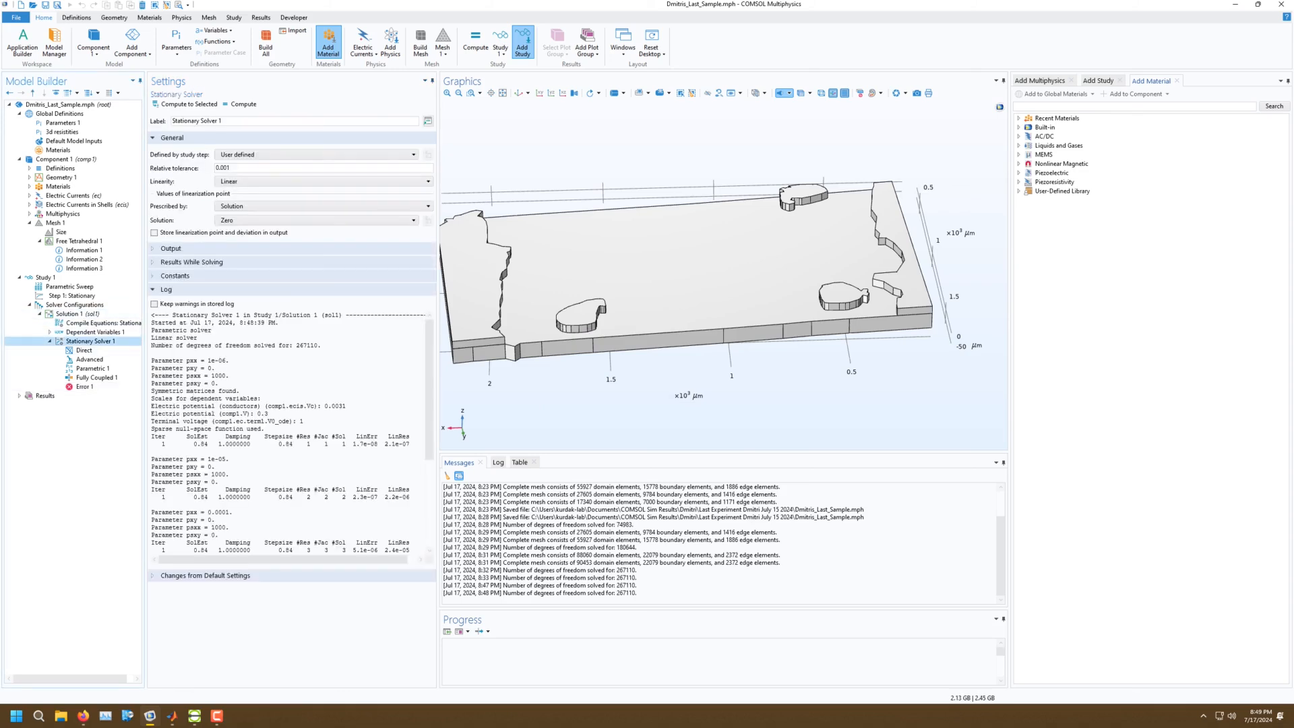
pyautogui.click(317, 206)
pyautogui.click(313, 216)
pyautogui.click(313, 221)
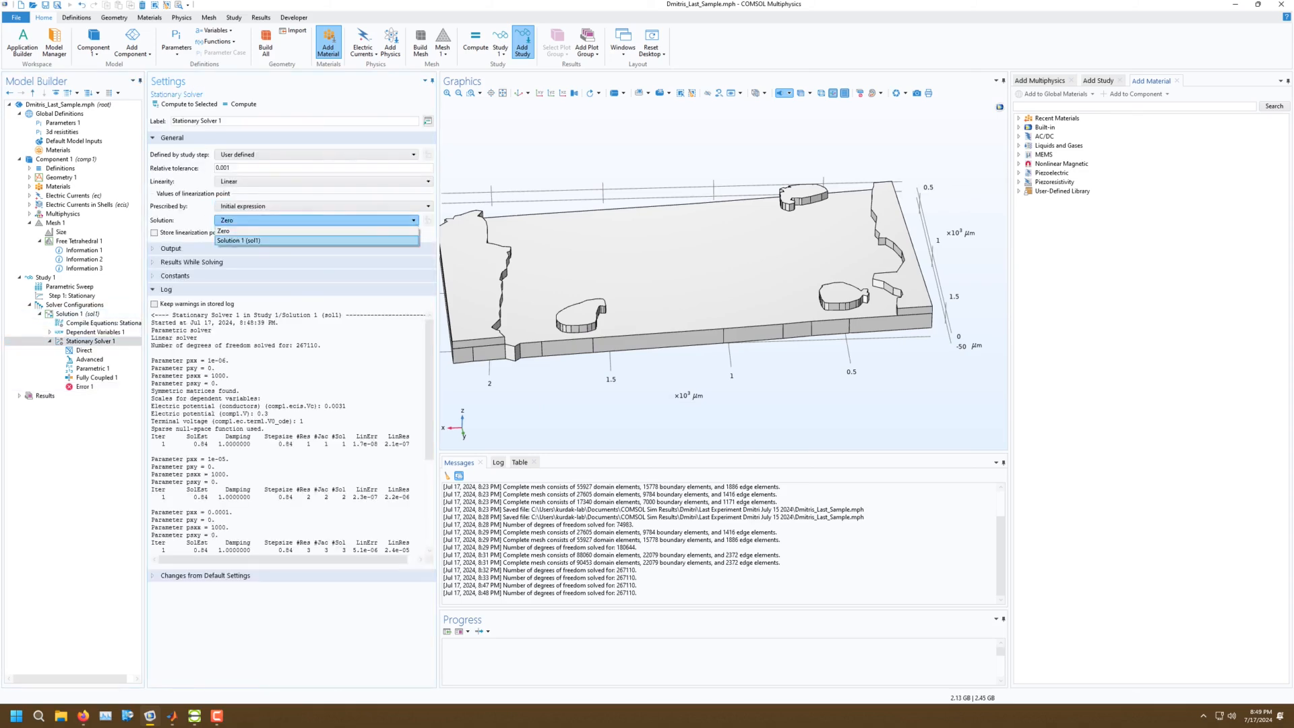
pyautogui.click(317, 240)
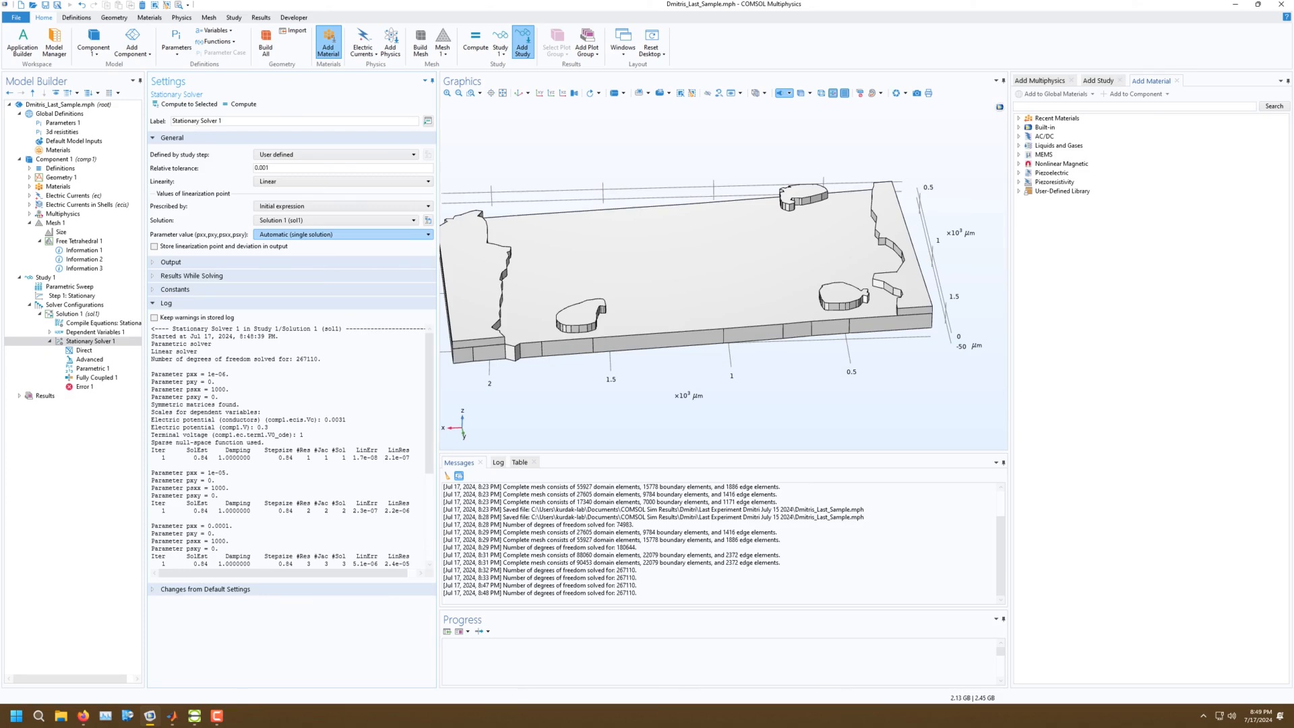
pyautogui.click(343, 234)
pyautogui.click(344, 234)
pyautogui.click(344, 235)
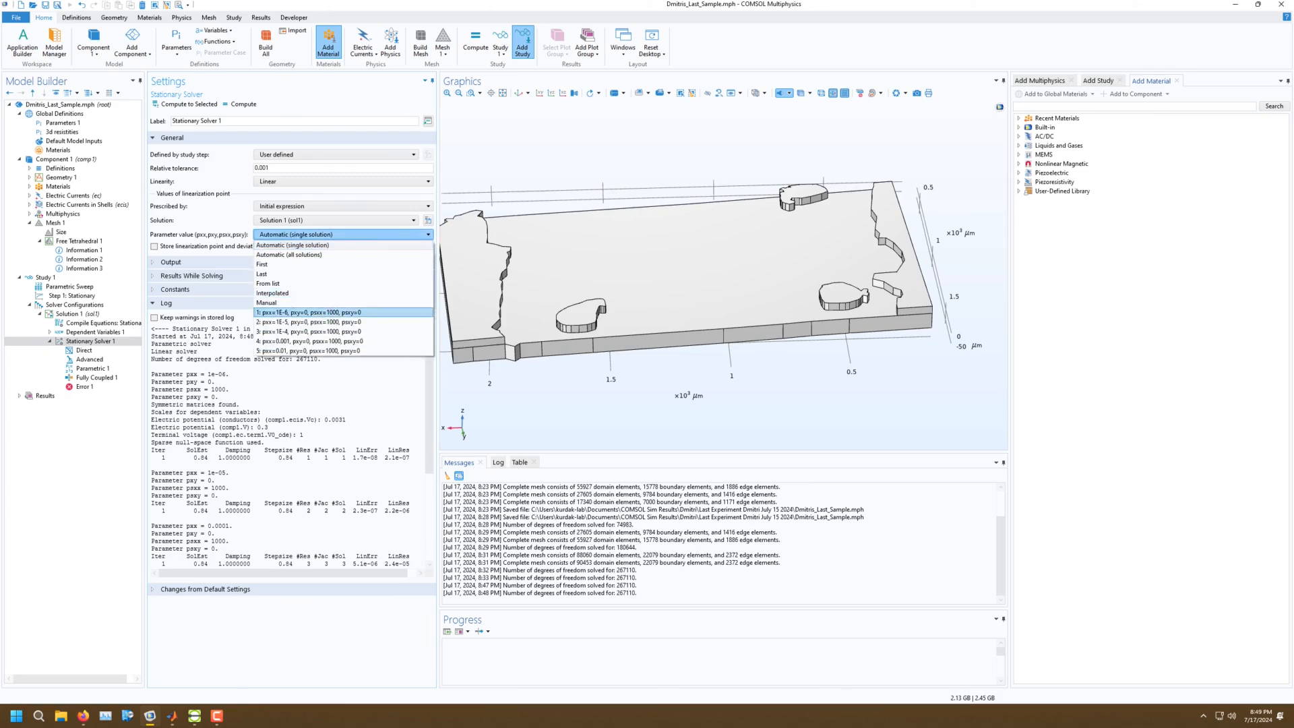
pyautogui.click(276, 303)
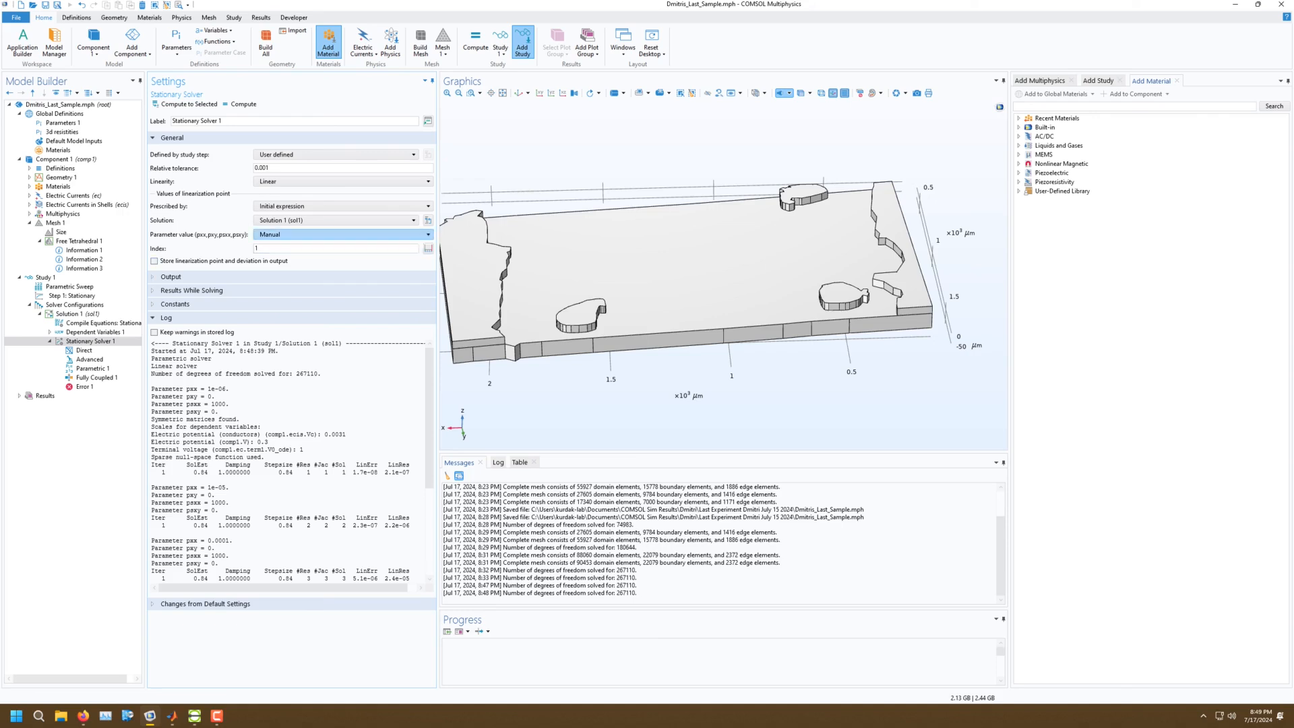
# Return the linearization point to Initial expression with the Zero solution and set the linearity of Stationary Solver 1 to Automatic.
pyautogui.click(336, 220)
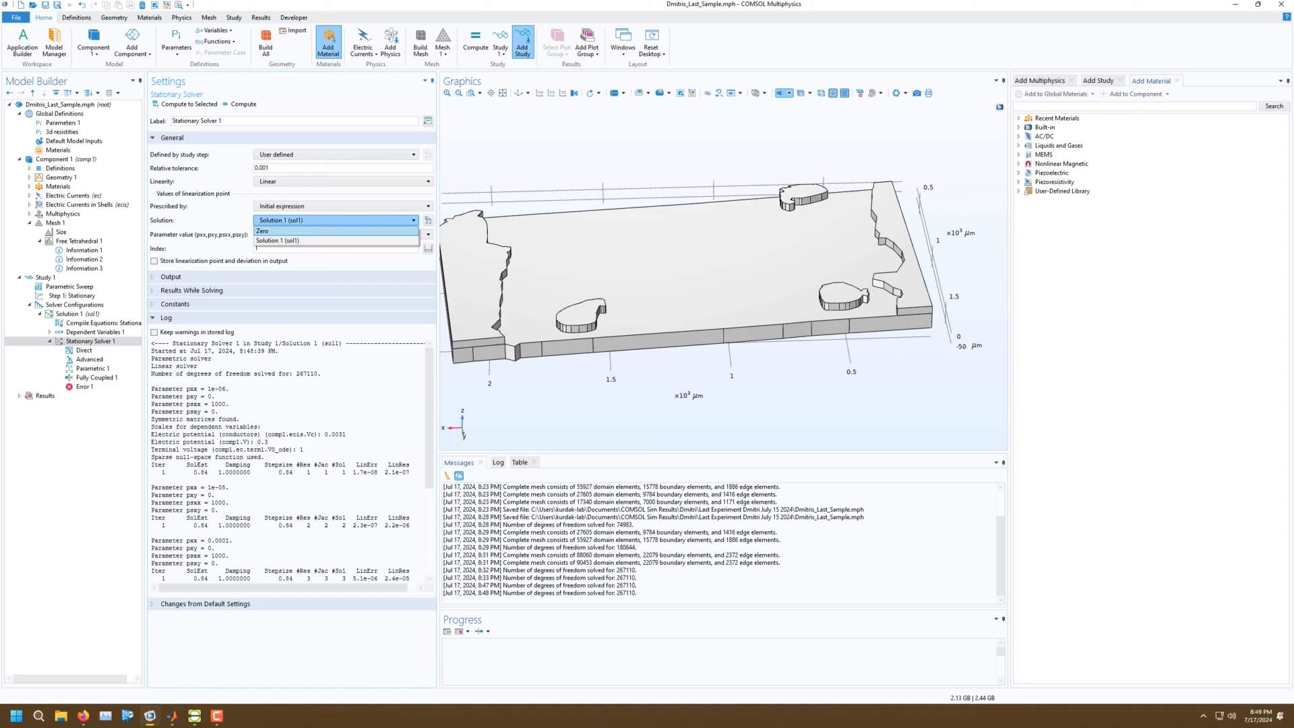
pyautogui.click(283, 230)
pyautogui.scroll(-1, 335, 206)
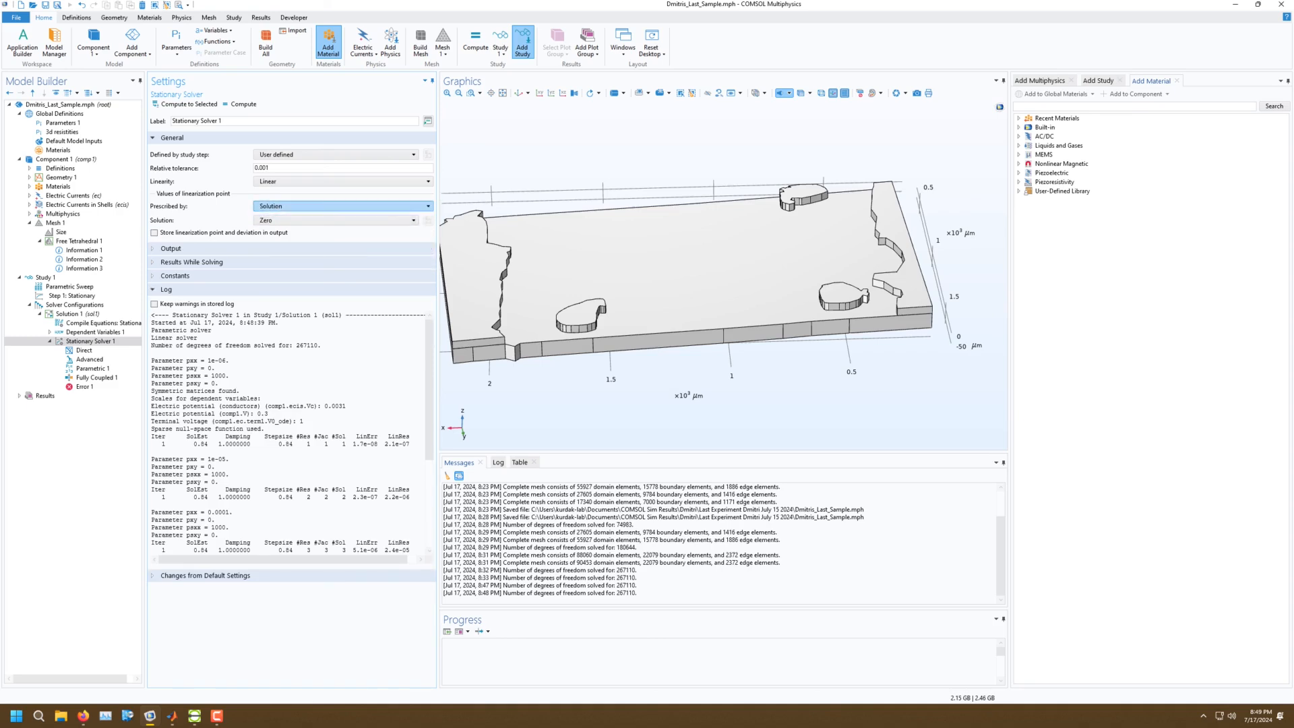
pyautogui.click(336, 207)
pyautogui.click(283, 216)
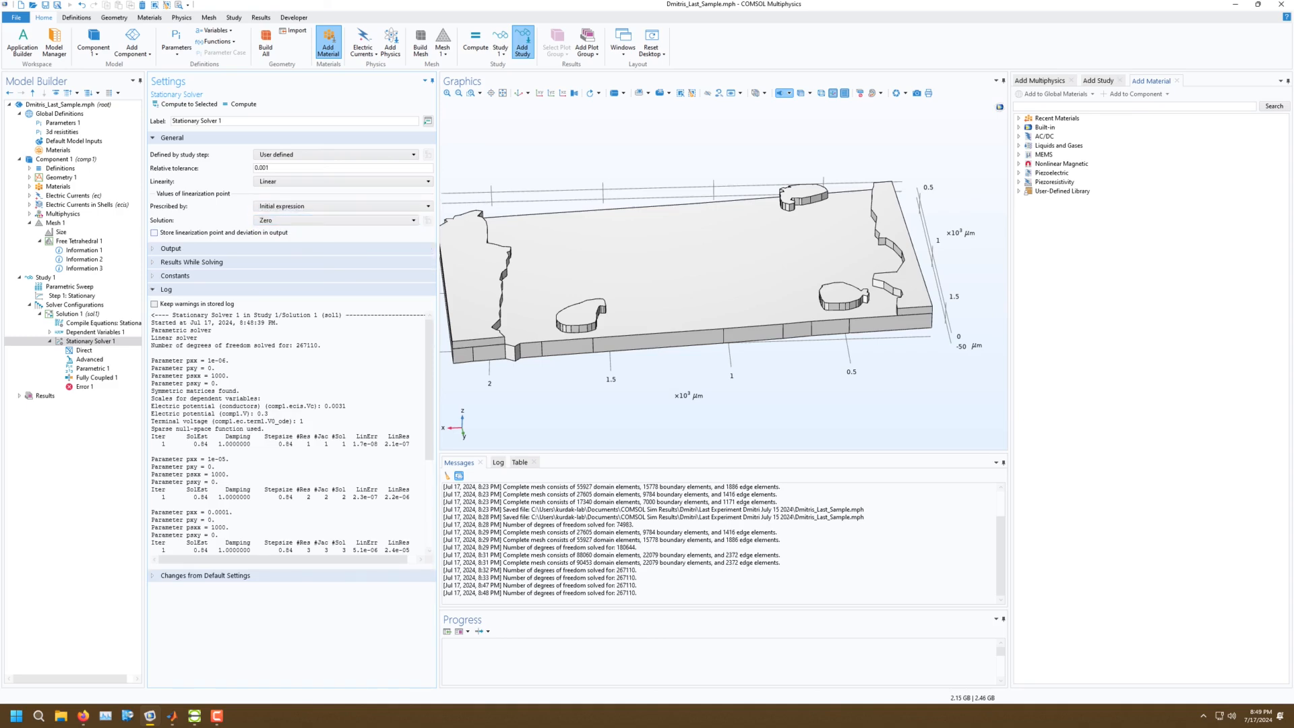
pyautogui.click(336, 181)
pyautogui.click(283, 191)
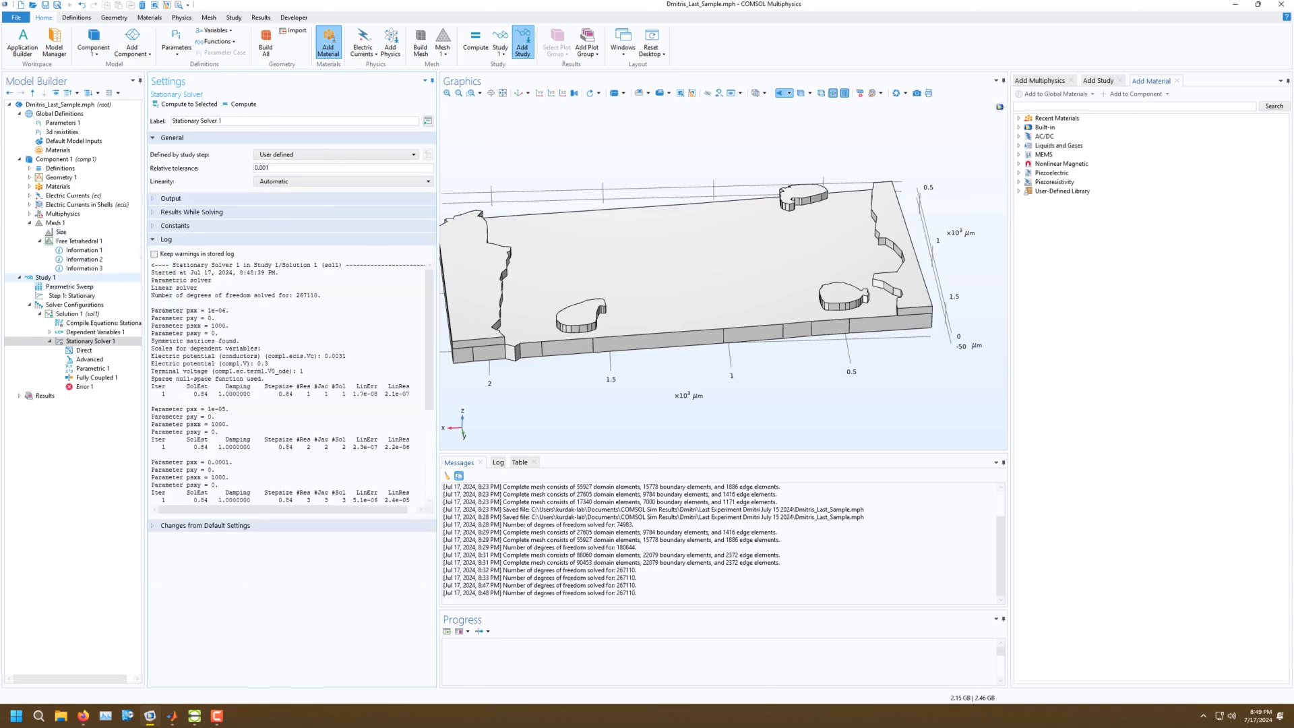
# Set the pxx value list of the Parametric Sweep to 1E10, compute the study and dismiss the solver dialog.
pyautogui.click(70, 287)
pyautogui.click(291, 183)
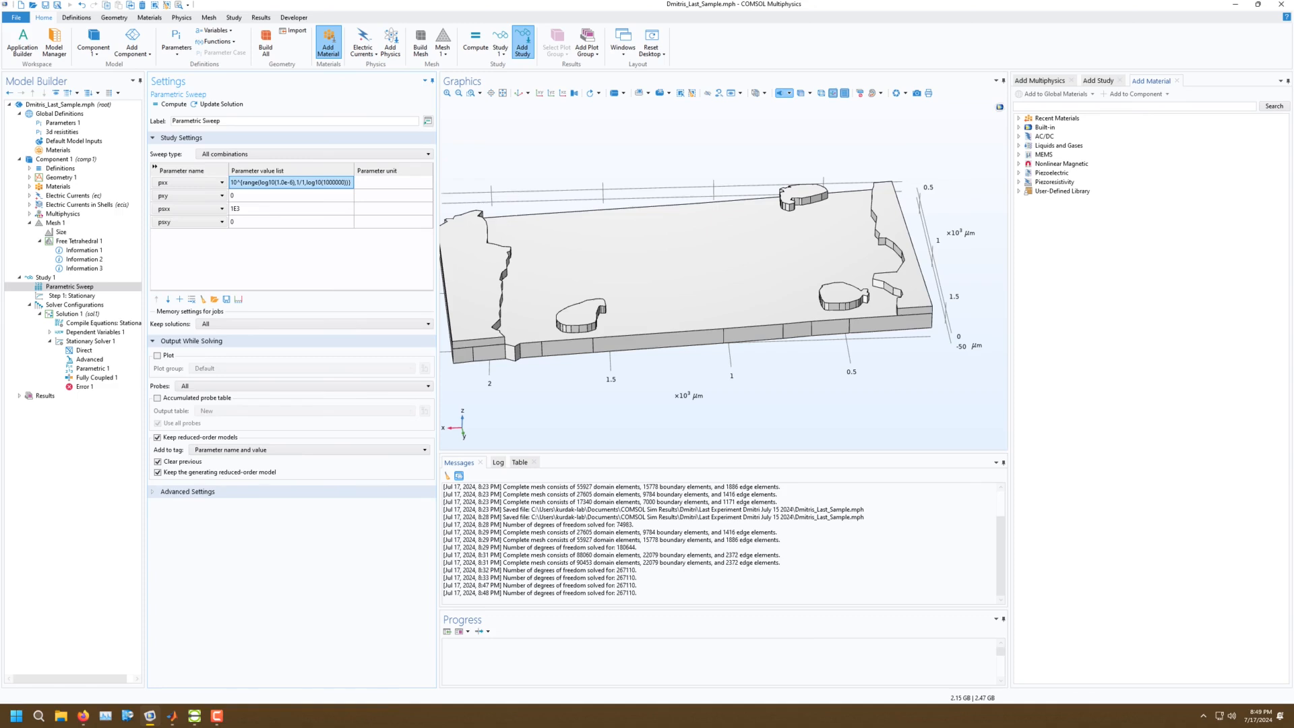
pyautogui.write('1E')
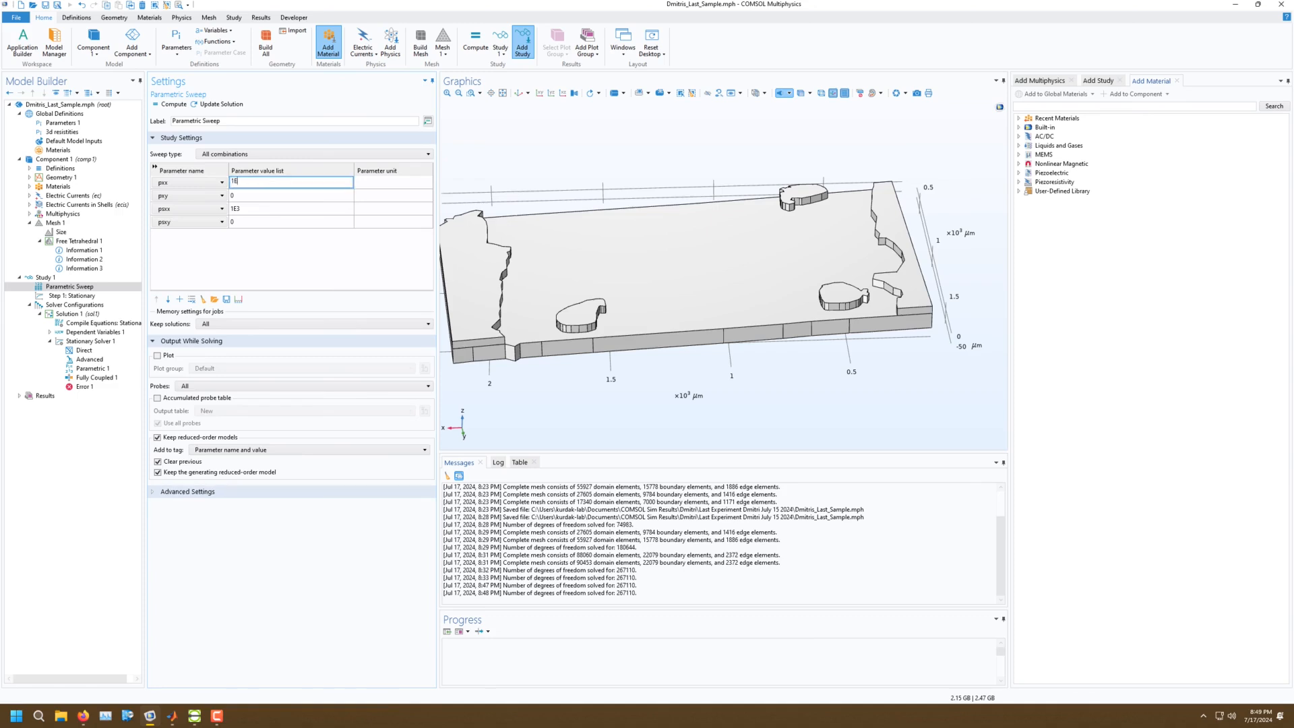
pyautogui.write('10')
pyautogui.press('Return')
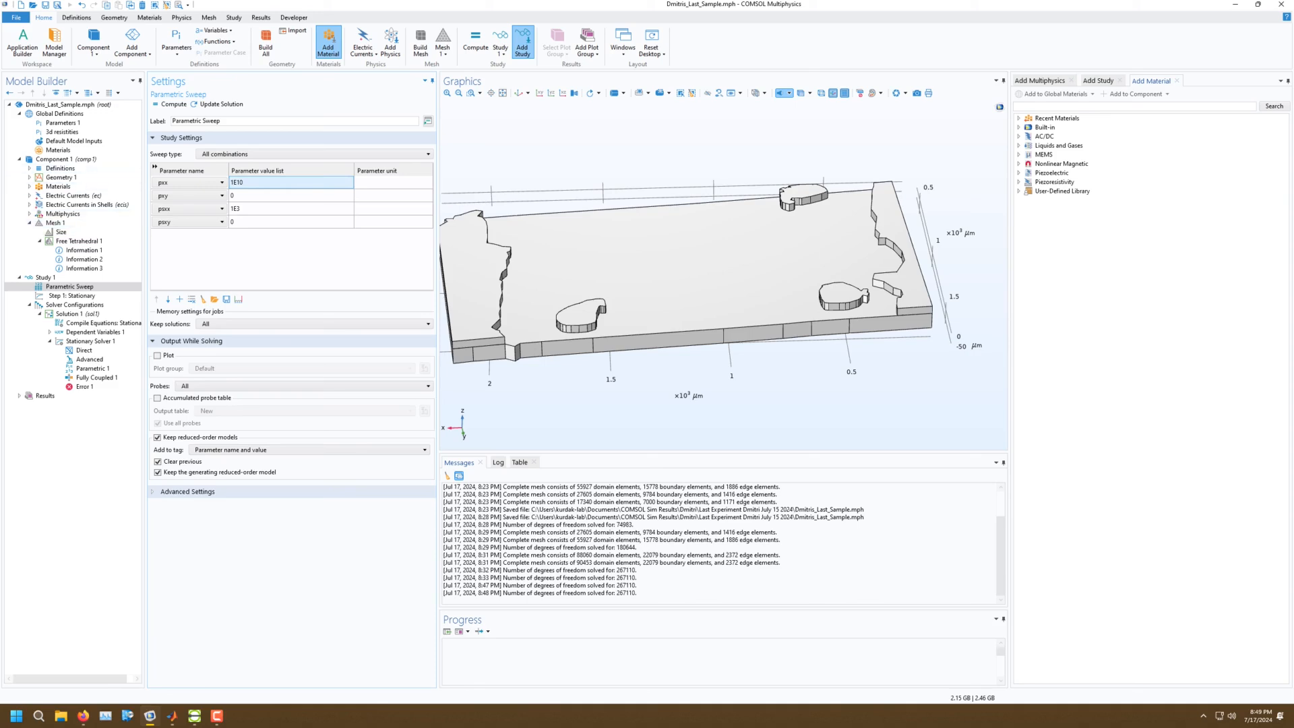
pyautogui.press('F8')
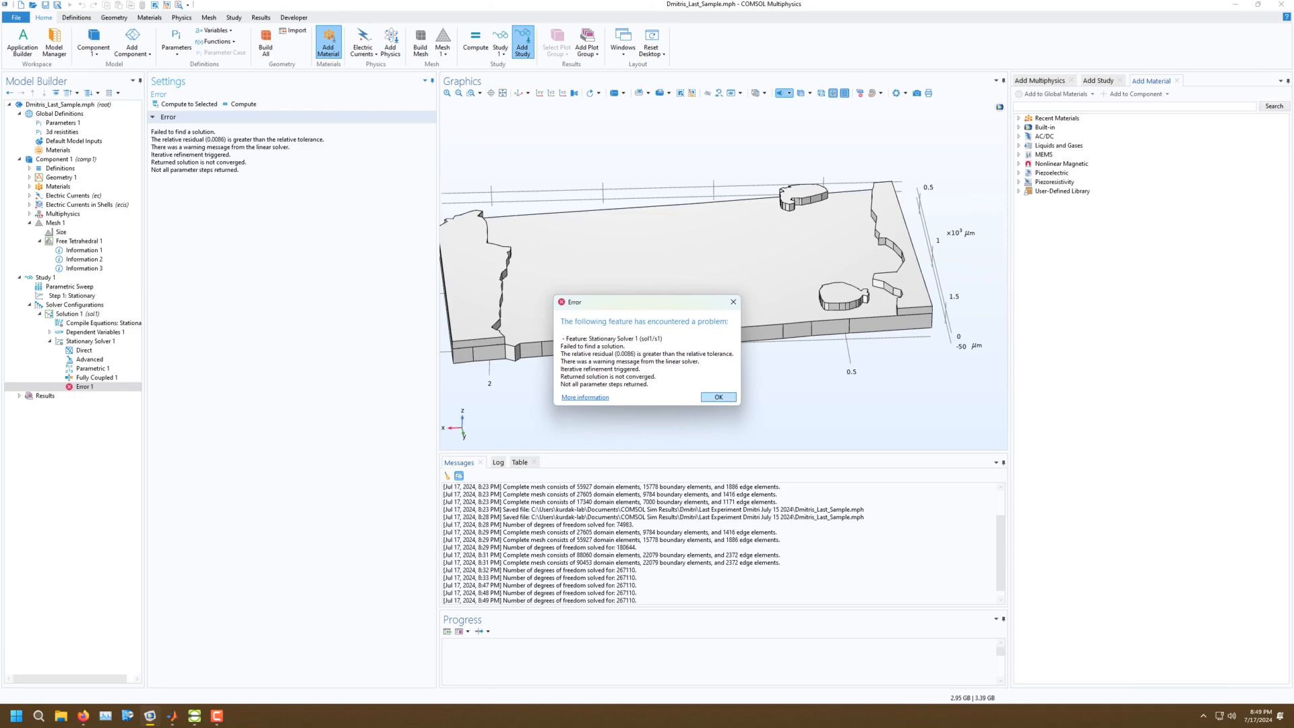
pyautogui.click(718, 397)
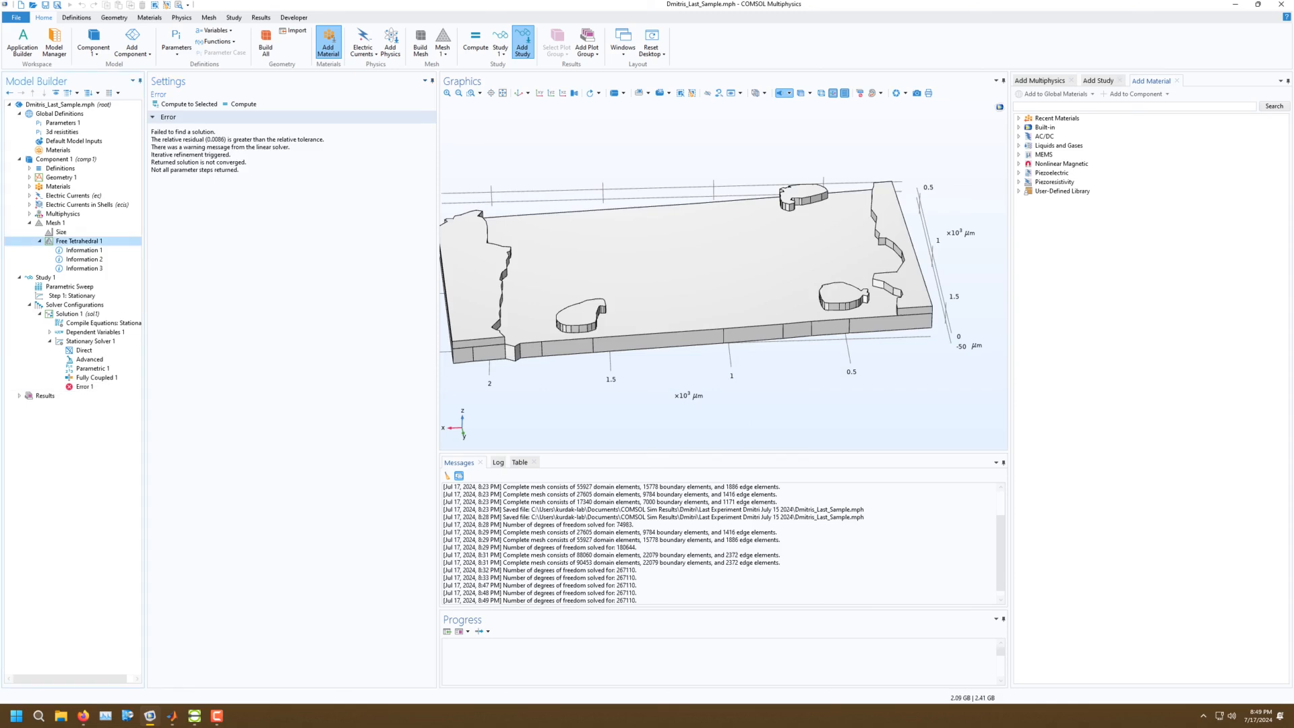
# Set the Mesh 1 element size to the predefined Extremely fine and rebuild the whole mesh.
pyautogui.click(77, 241)
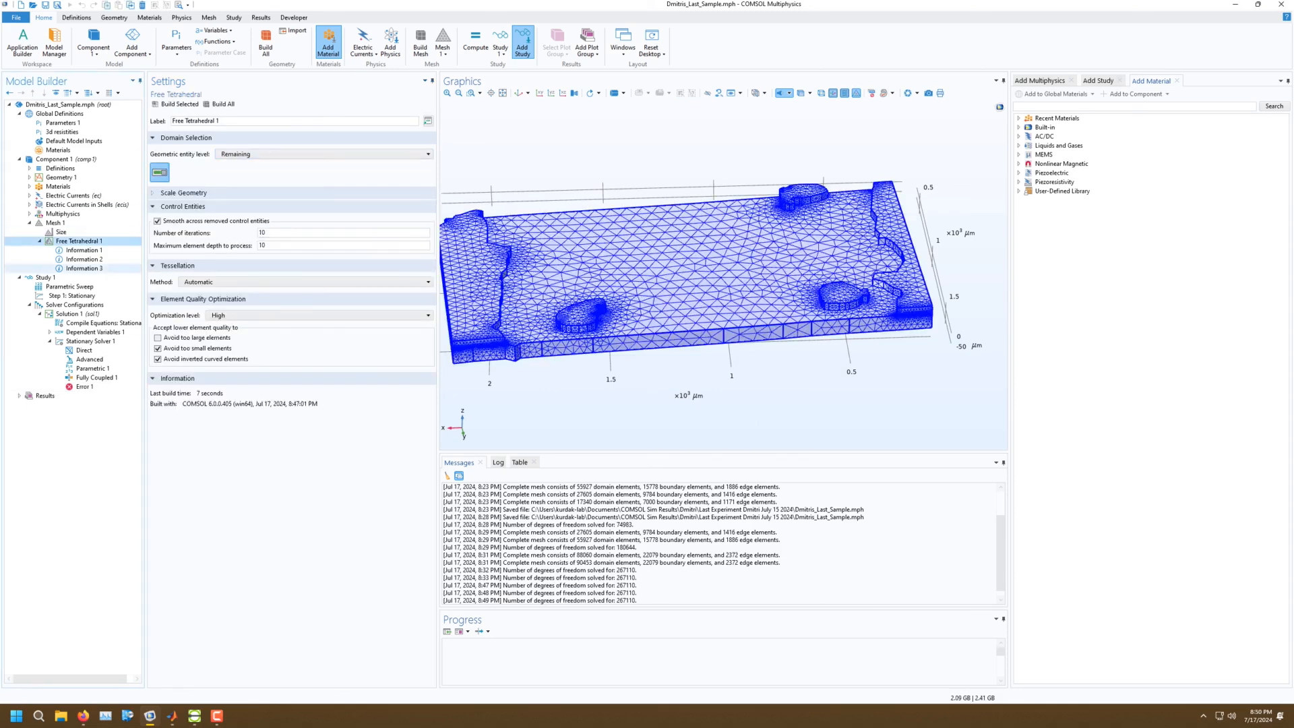
pyautogui.click(61, 231)
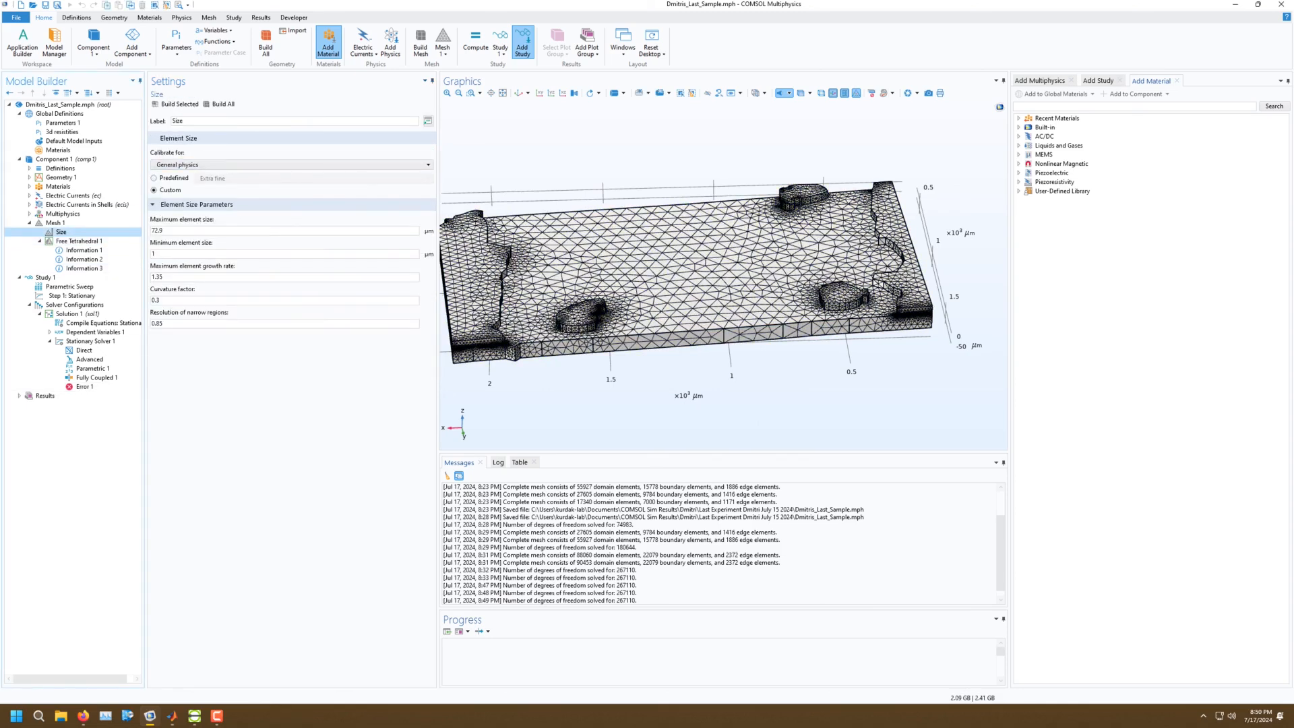
pyautogui.click(154, 178)
pyautogui.click(229, 178)
pyautogui.click(221, 189)
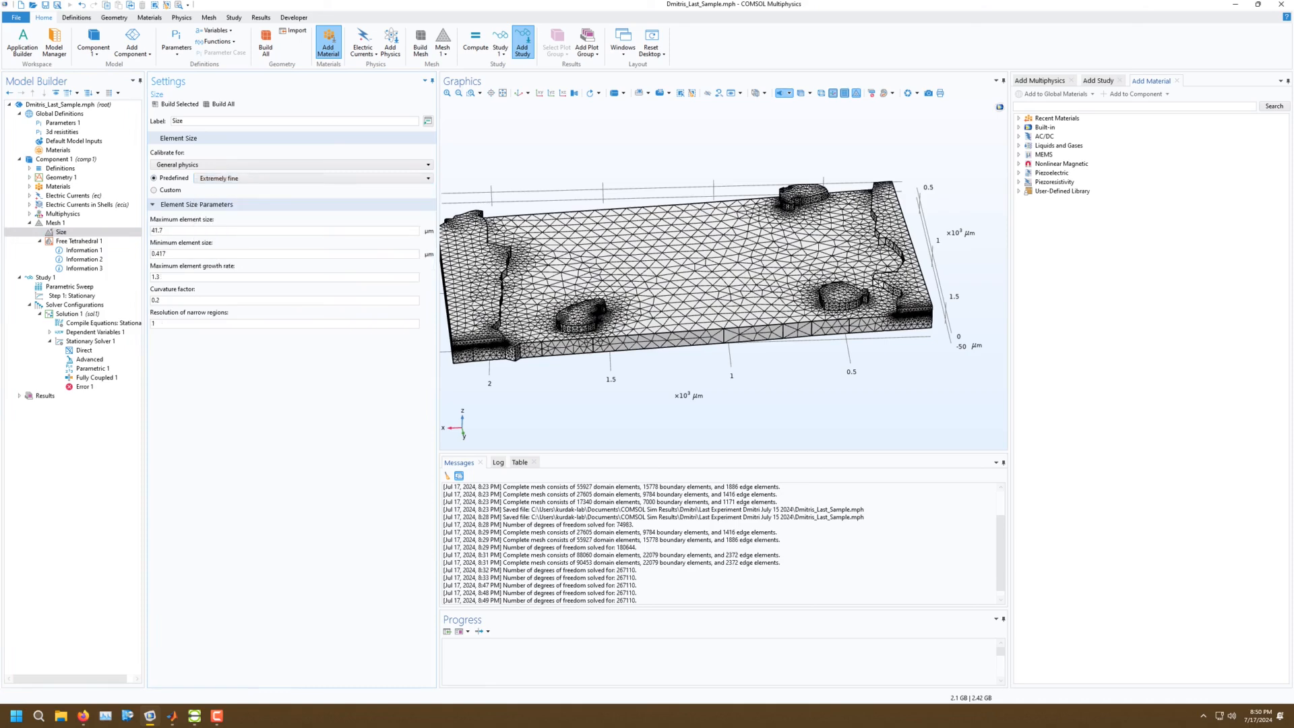
pyautogui.click(219, 104)
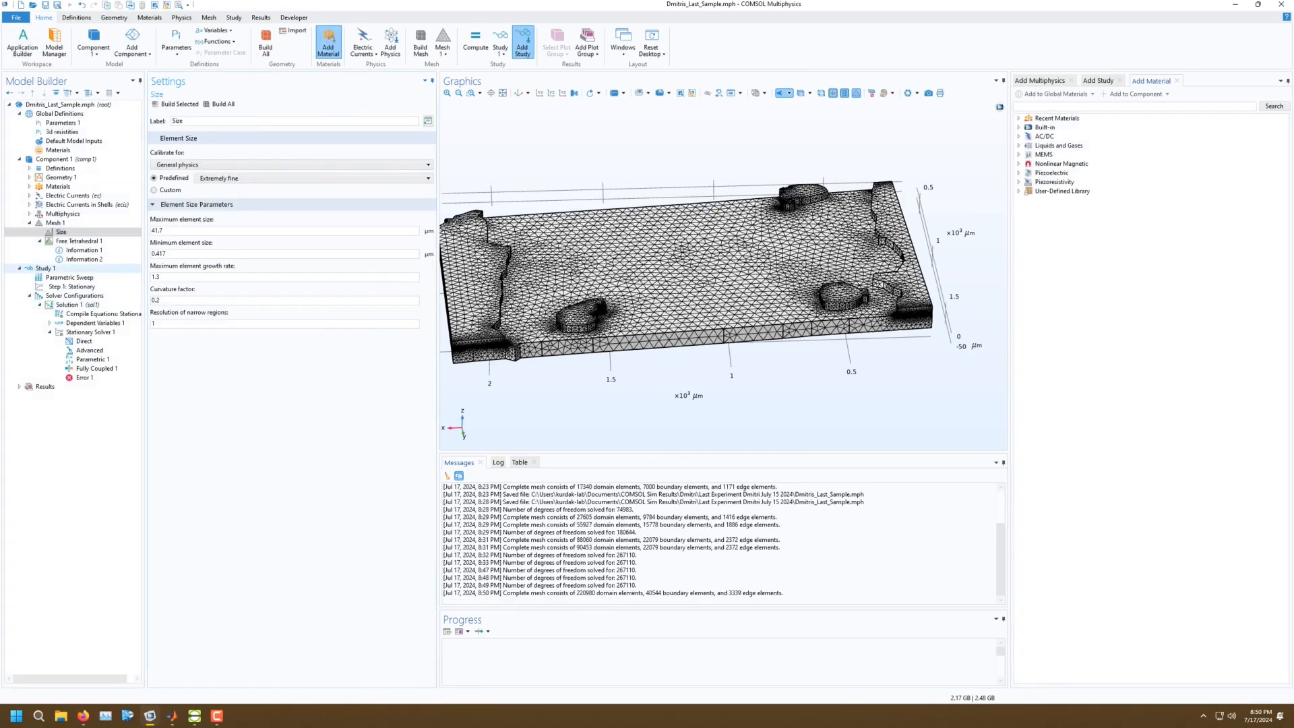
# Compute Study 1 on the rebuilt mesh and dismiss the solver dialog.
pyautogui.click(70, 277)
pyautogui.click(47, 269)
pyautogui.click(217, 104)
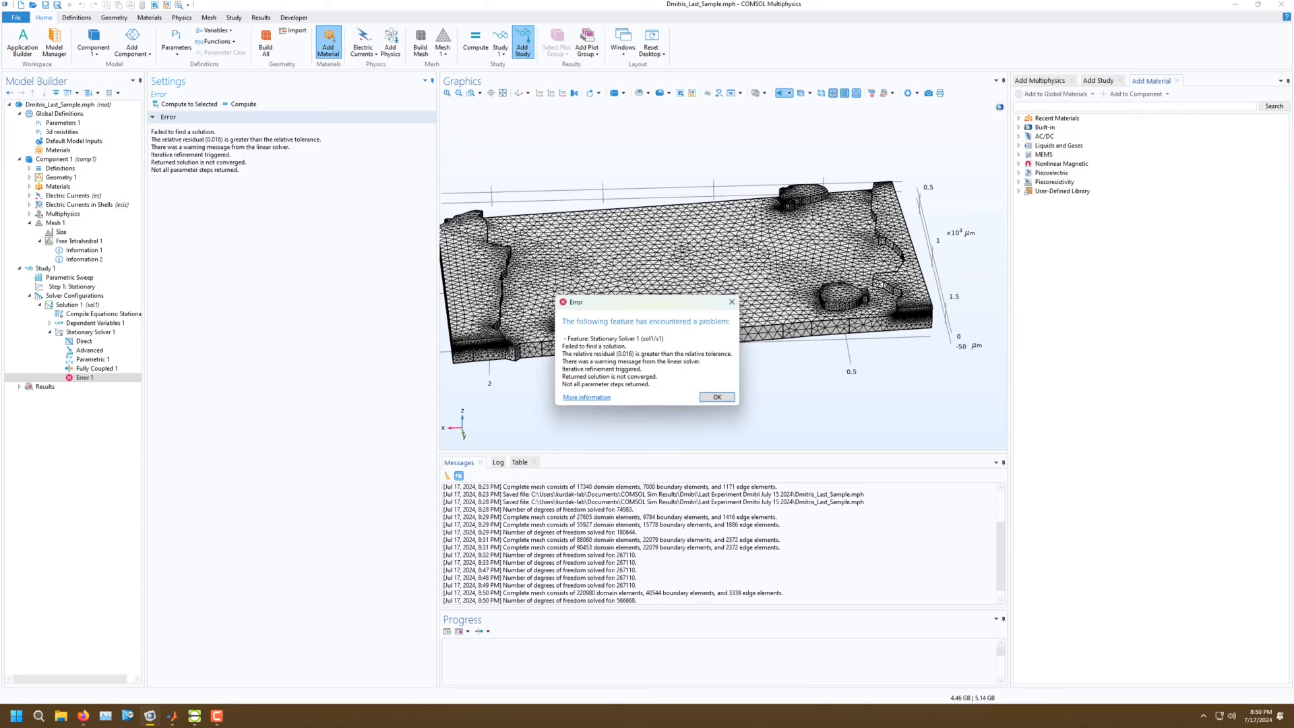
pyautogui.click(717, 397)
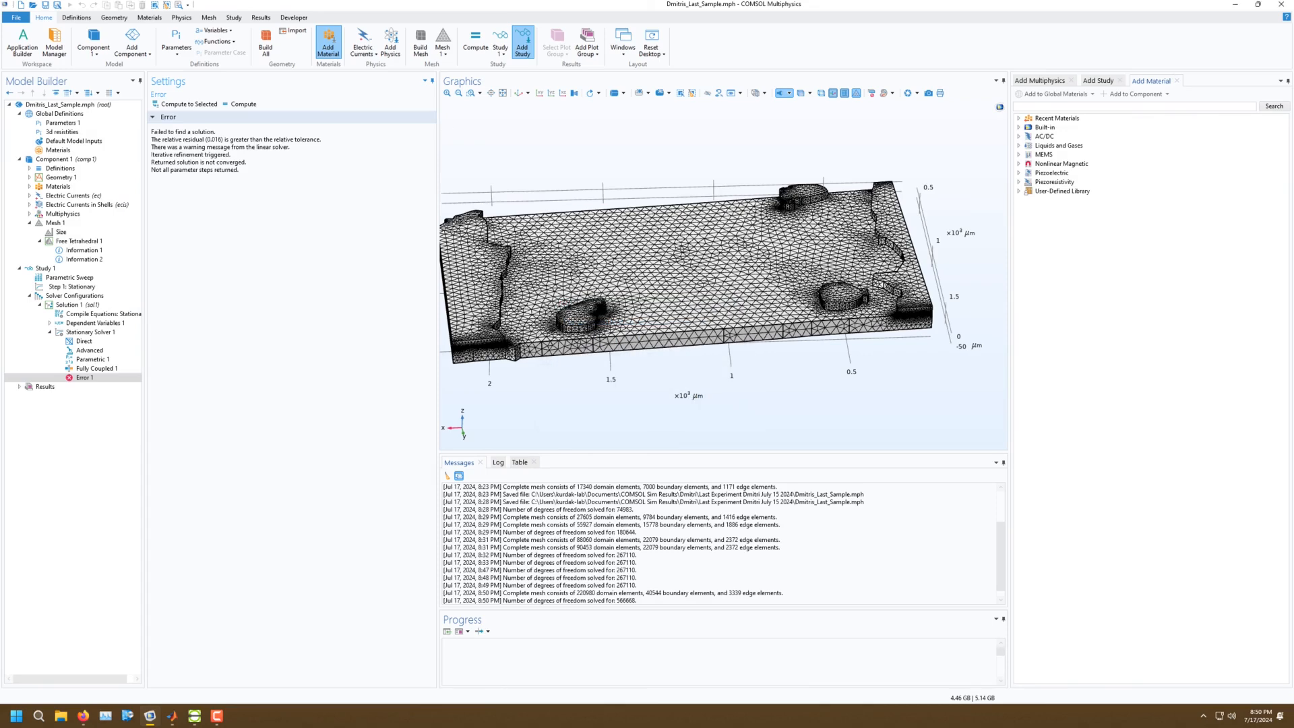
# Set the expressions in Parameters 1 to 1E-3 for pxx, 0 for pxy, 100 for psxx and 0 for psxy.
pyautogui.click(63, 123)
pyautogui.click(248, 156)
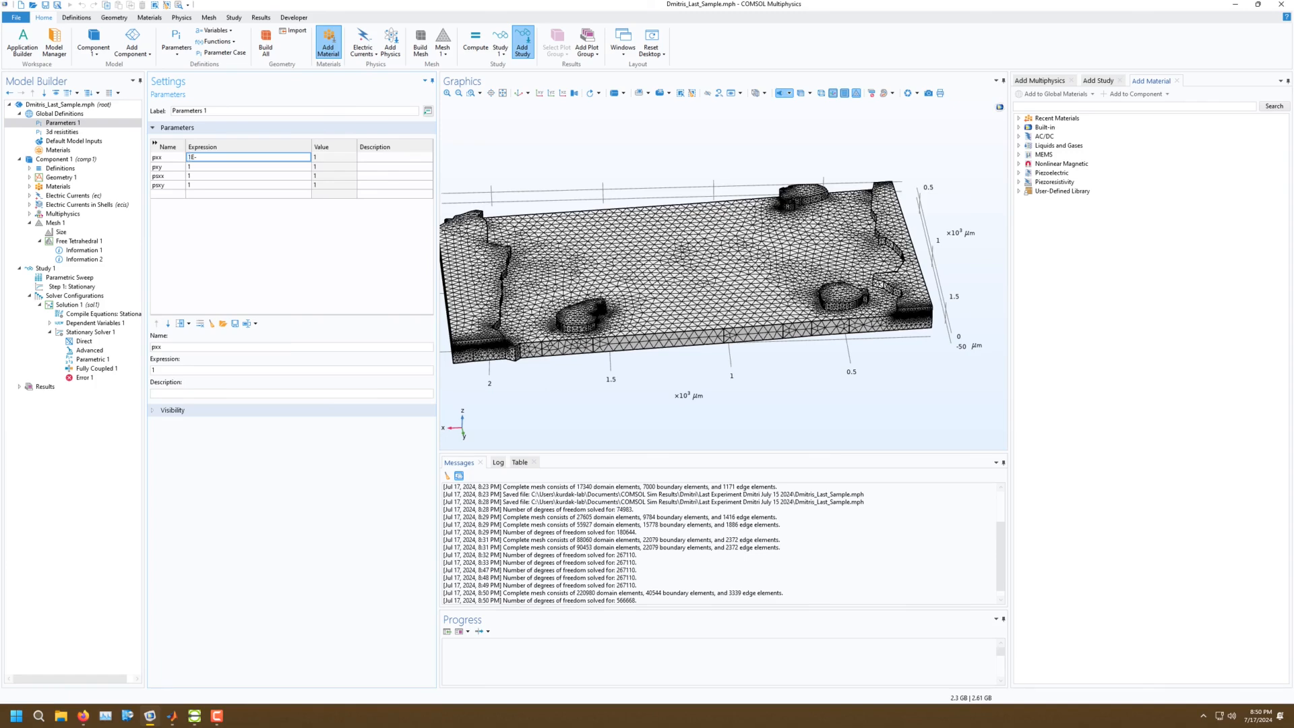
pyautogui.press('Return')
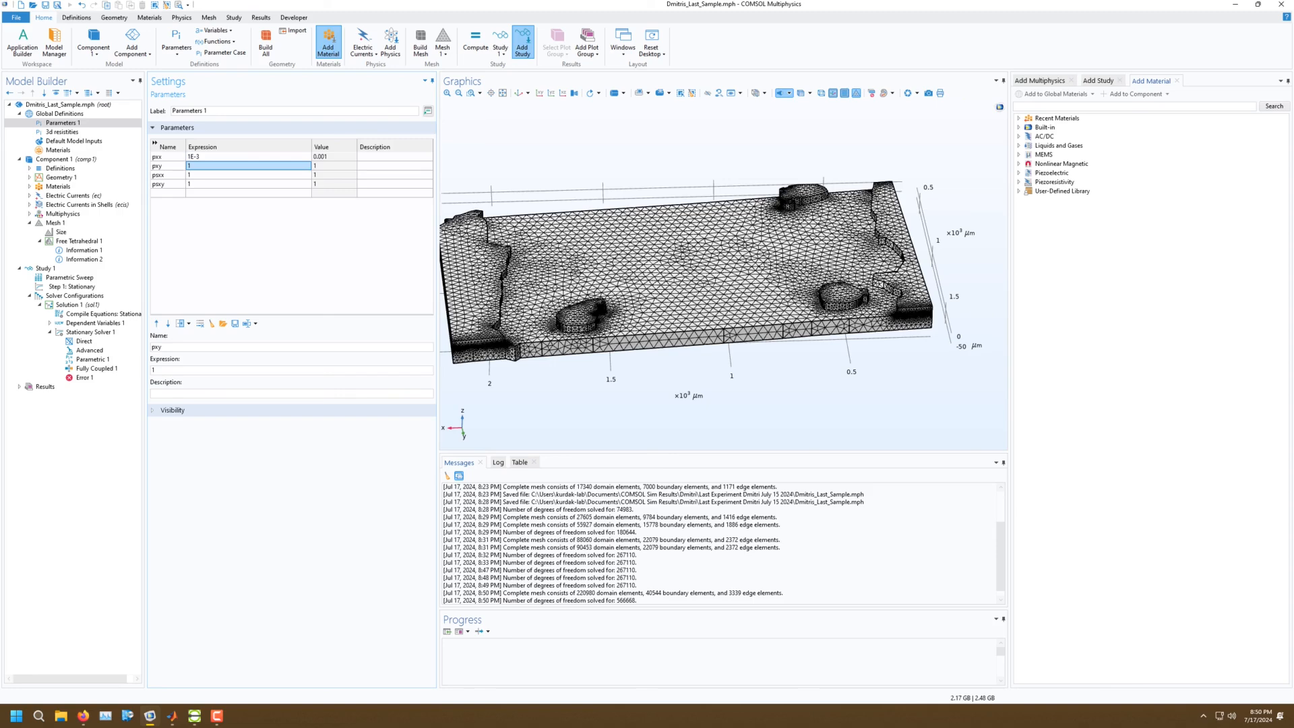
pyautogui.write('0')
pyautogui.click(248, 185)
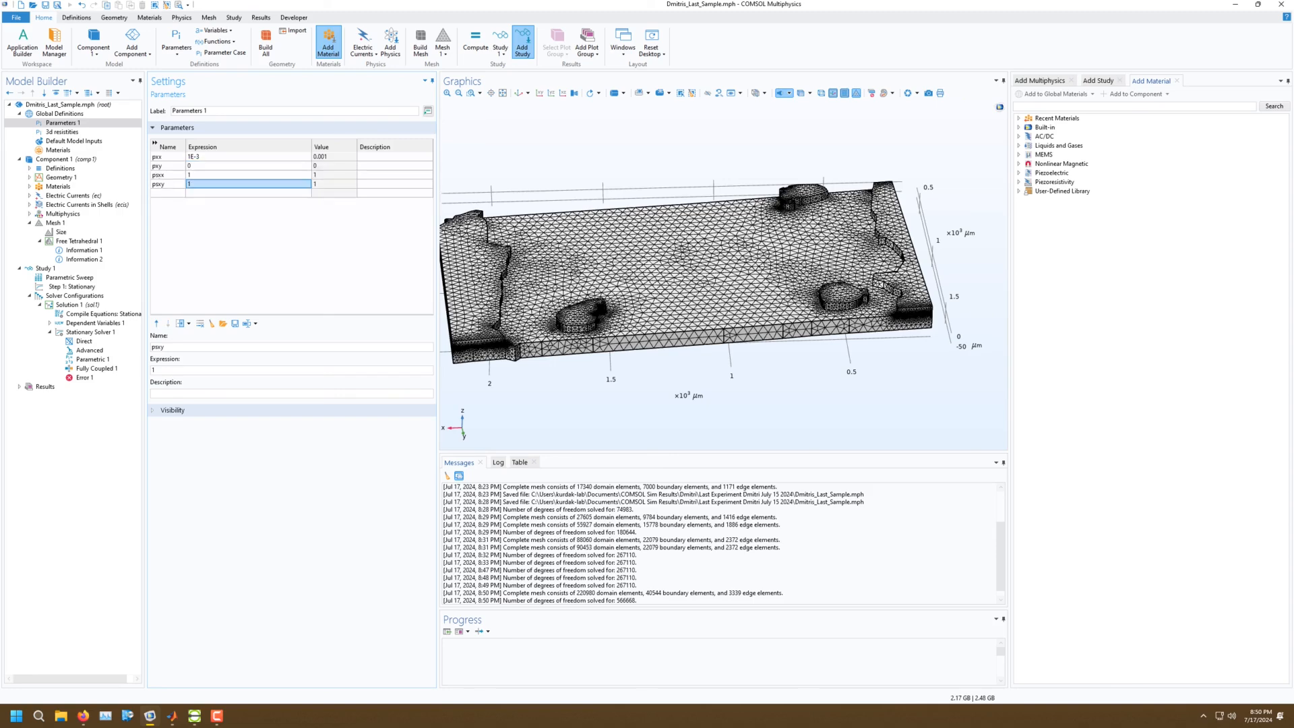
pyautogui.write('0')
pyautogui.press('Return')
pyautogui.press('Up')
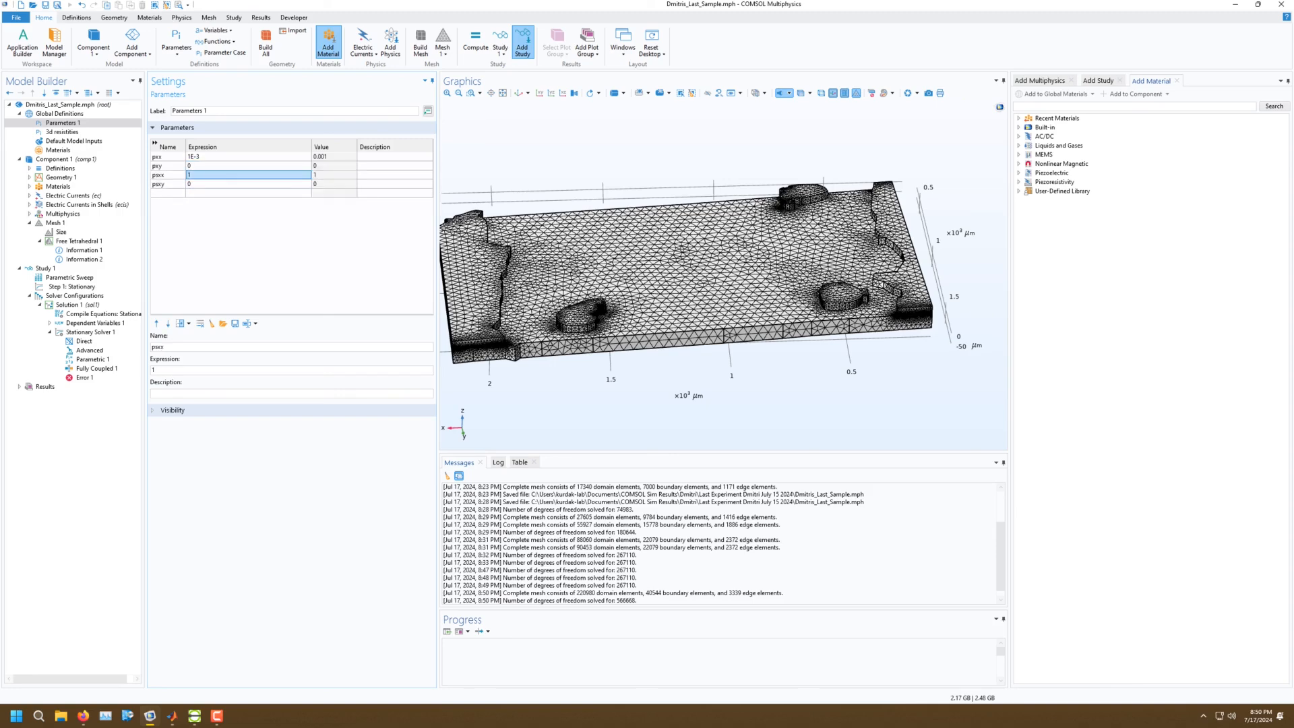
pyautogui.write('1')
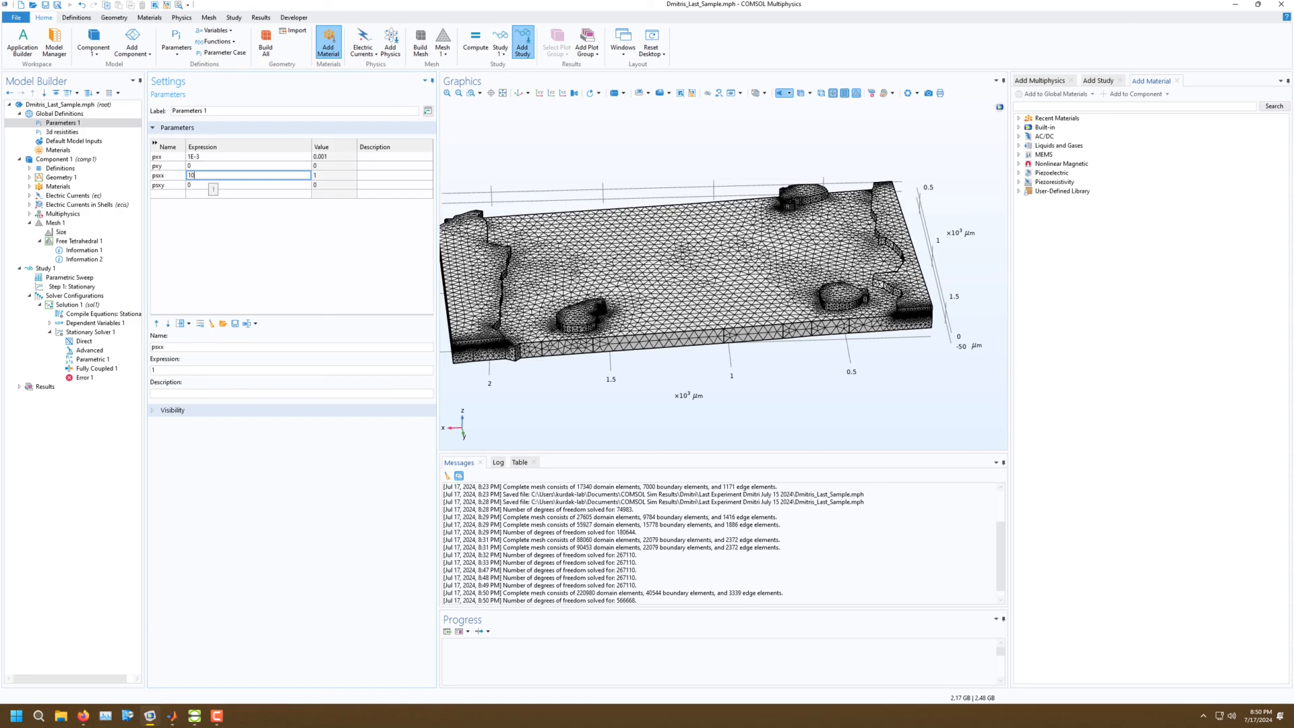
pyautogui.press('Return')
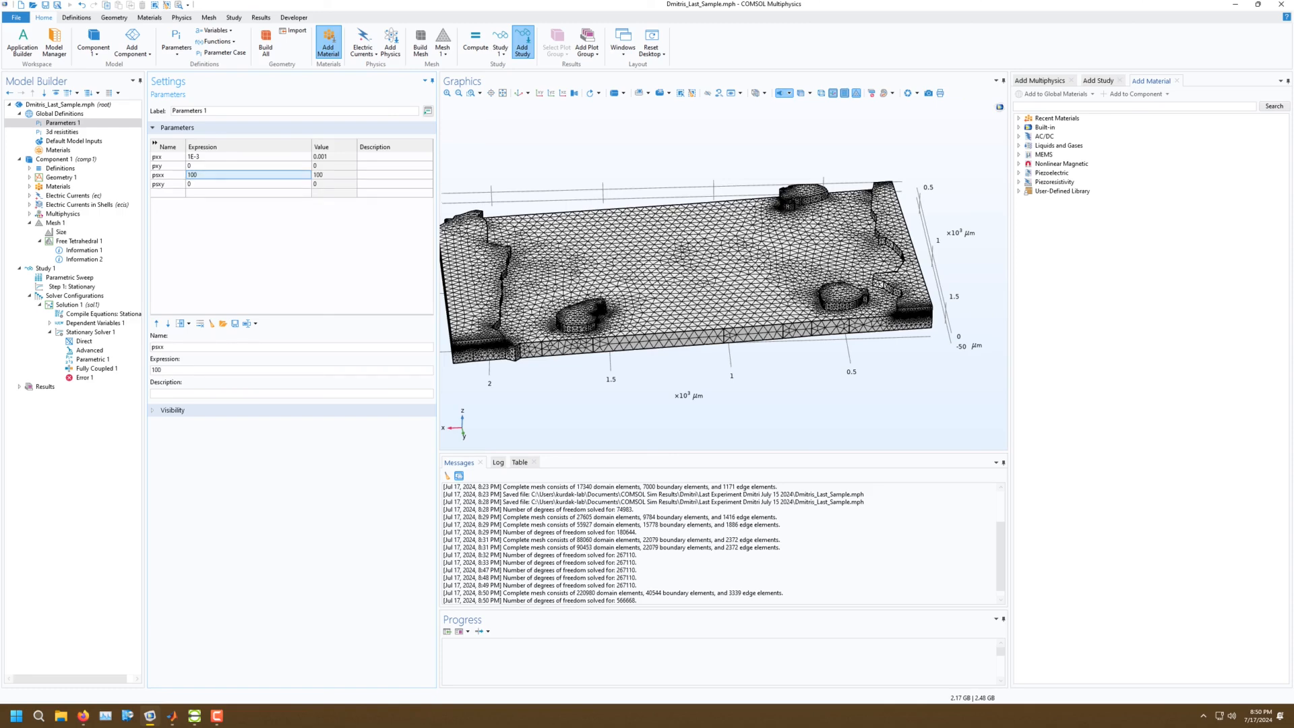
# Save the model and compute Study 1 with the updated global parameters.
pyautogui.hotkey('ctrl', 's')
pyautogui.click(46, 269)
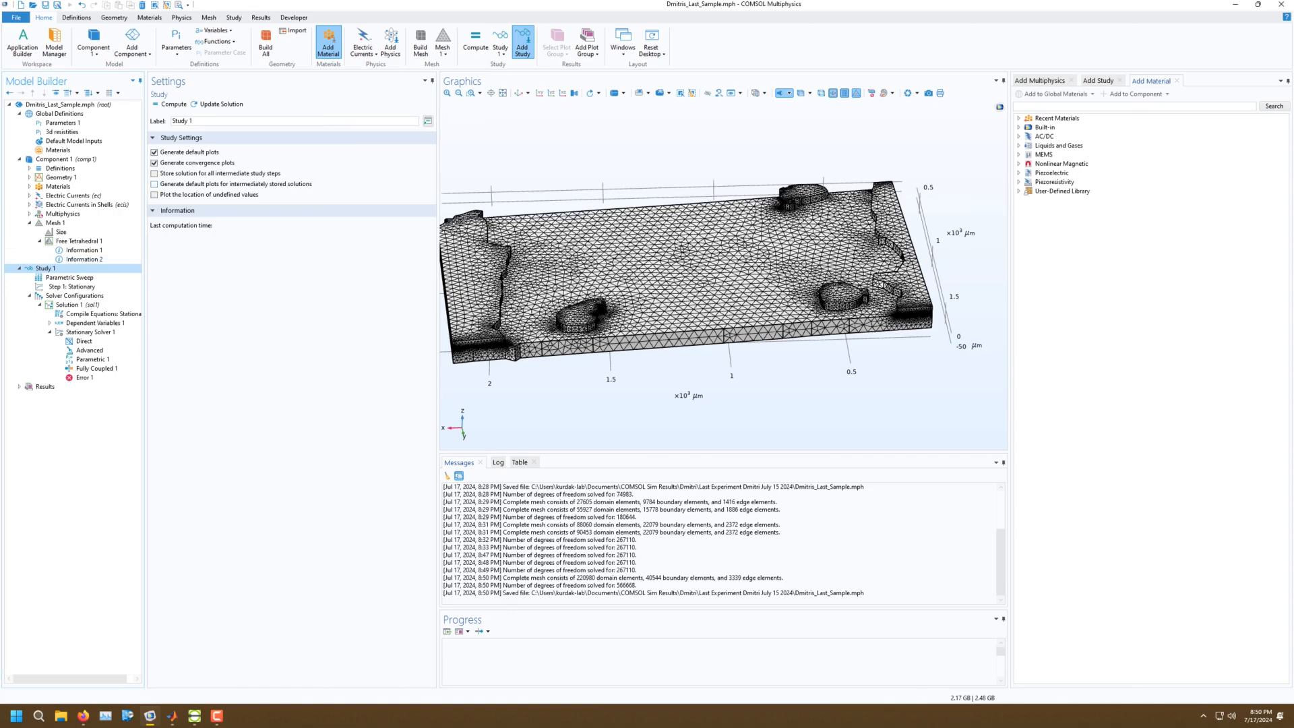
pyautogui.click(170, 104)
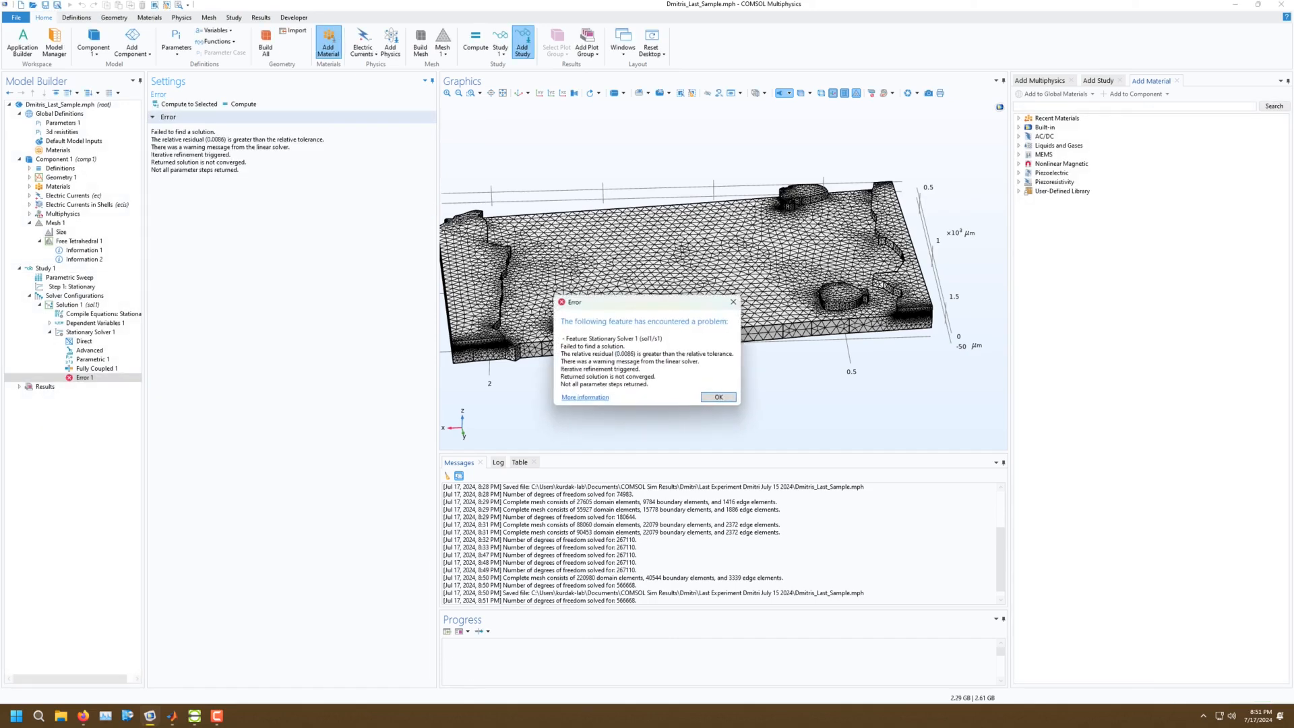
# Dismiss the error dialog and set the linearity of Stationary Solver 1 to Linear perturbation.
pyautogui.press('Return')
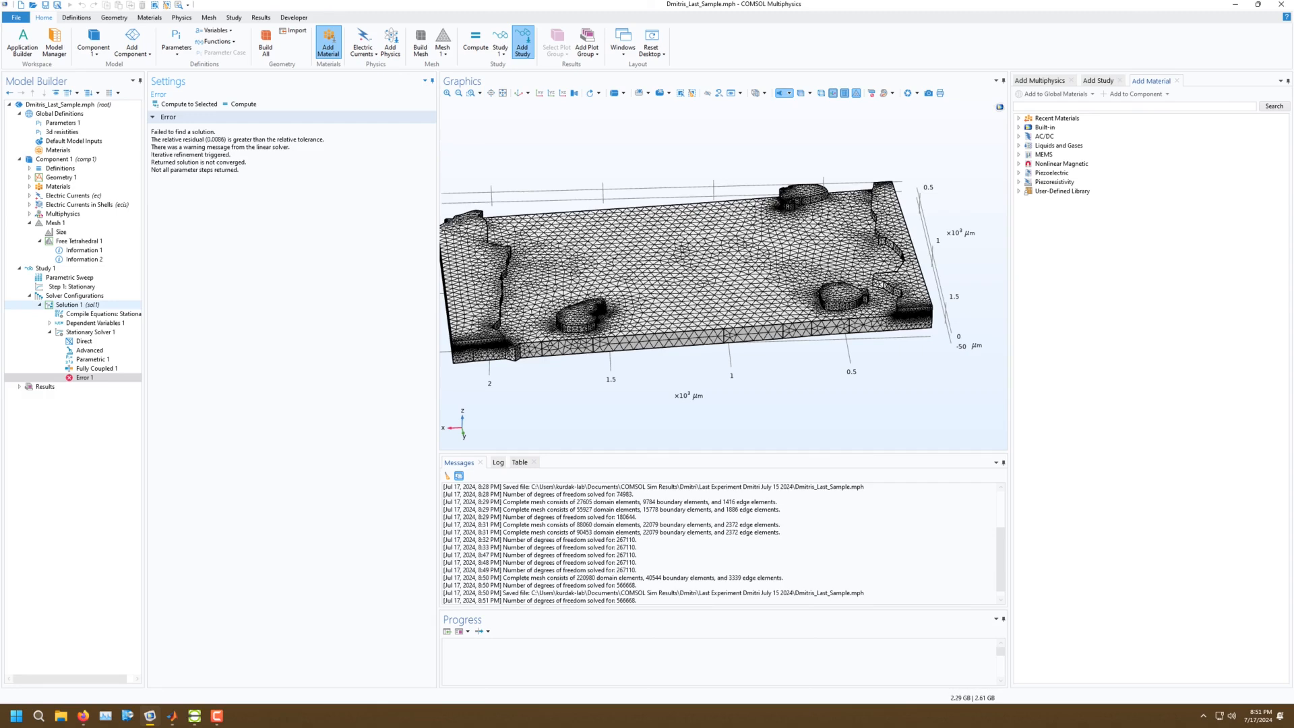
pyautogui.click(90, 332)
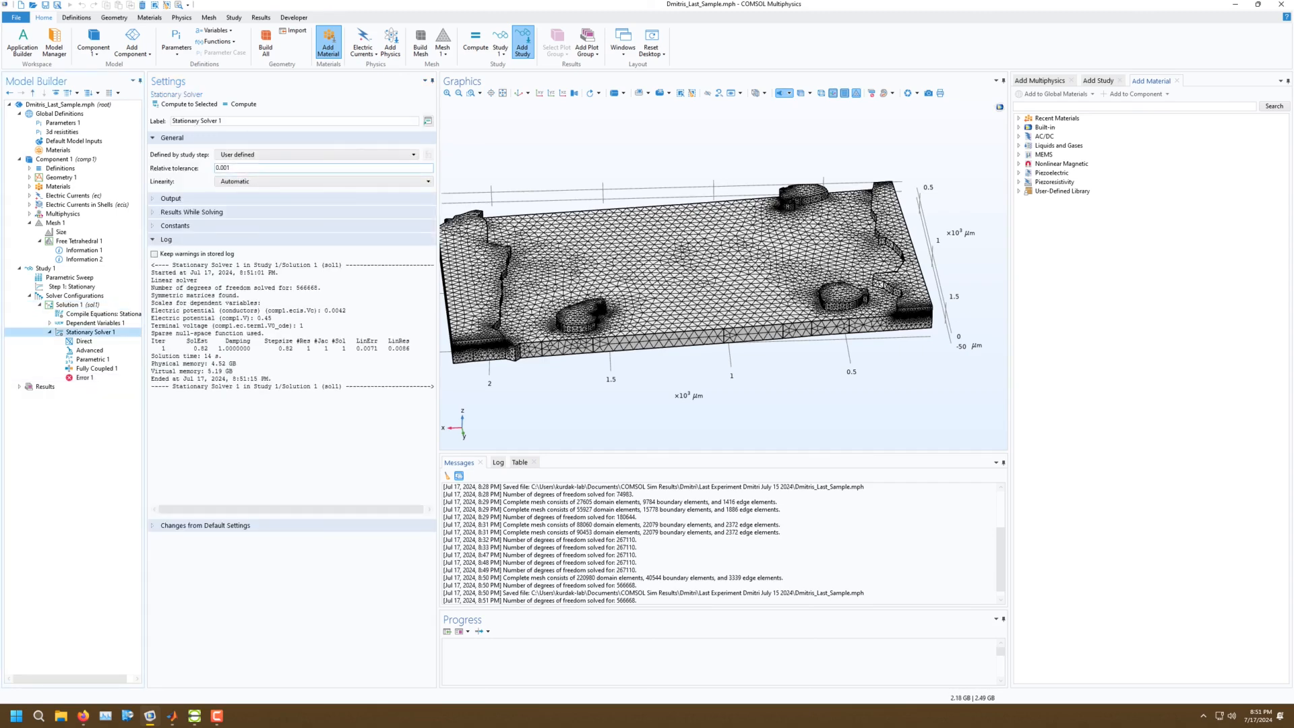
pyautogui.click(227, 168)
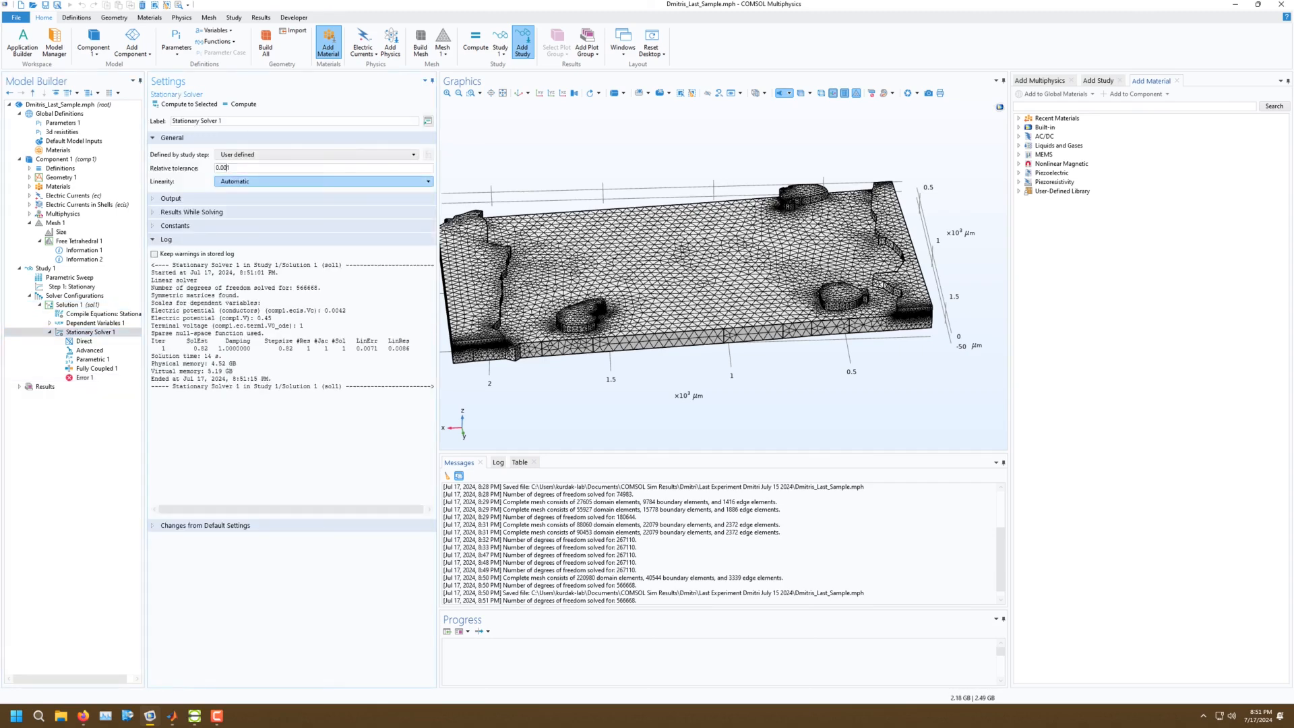
pyautogui.click(323, 181)
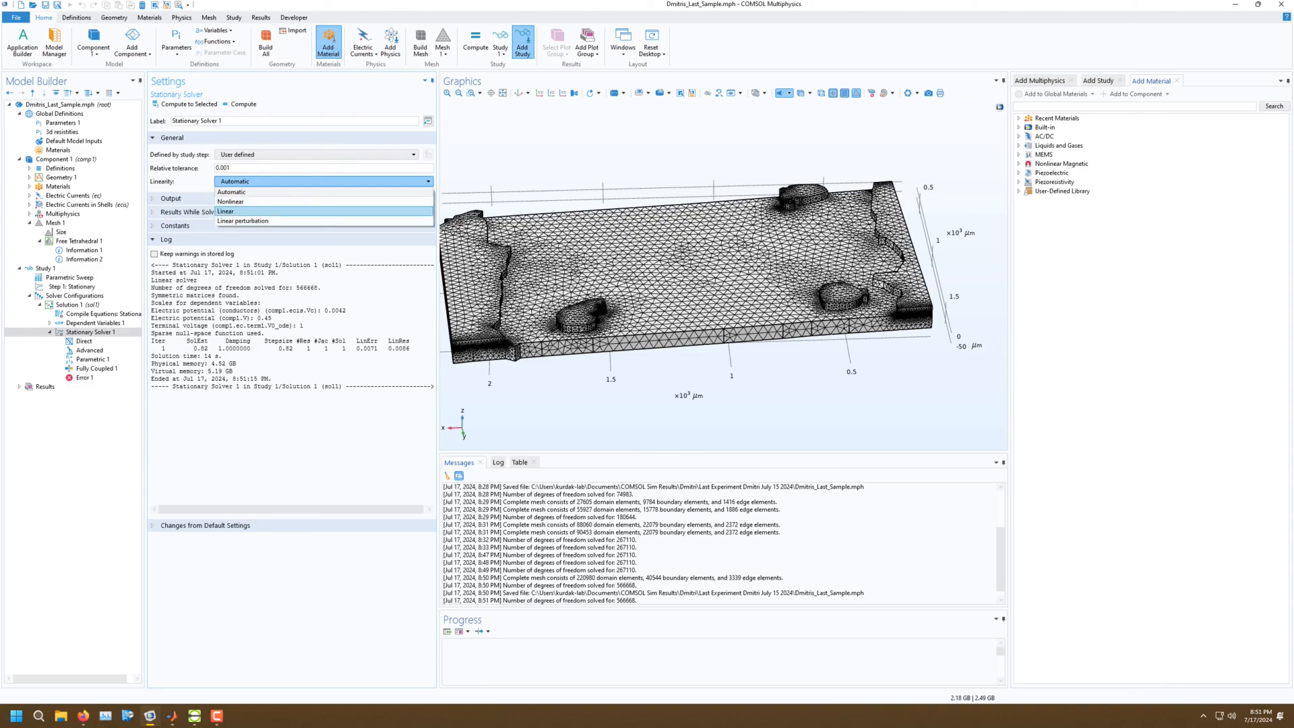
pyautogui.press('Down')
pyautogui.press('Return')
pyautogui.press('Tab')
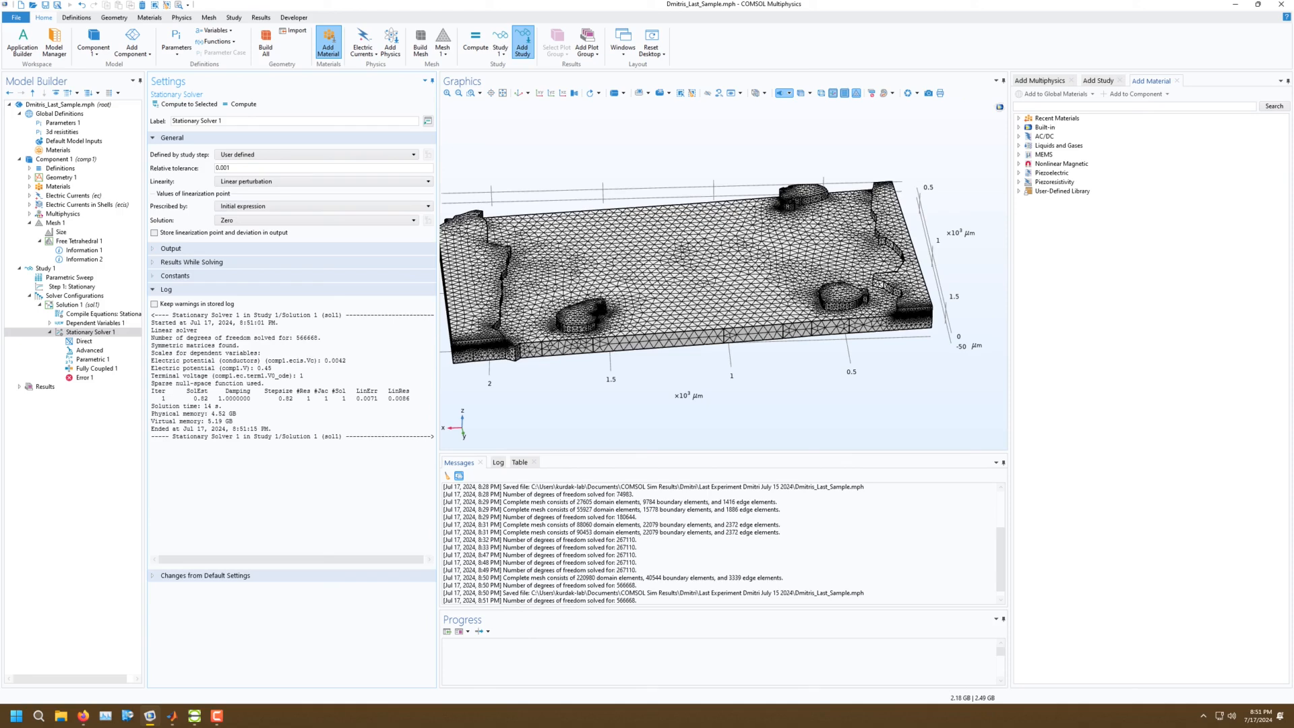
# Compute the solution with the linear perturbation solver and inspect the resulting electric potential plot.
pyautogui.click(175, 276)
pyautogui.click(175, 276)
pyautogui.click(191, 262)
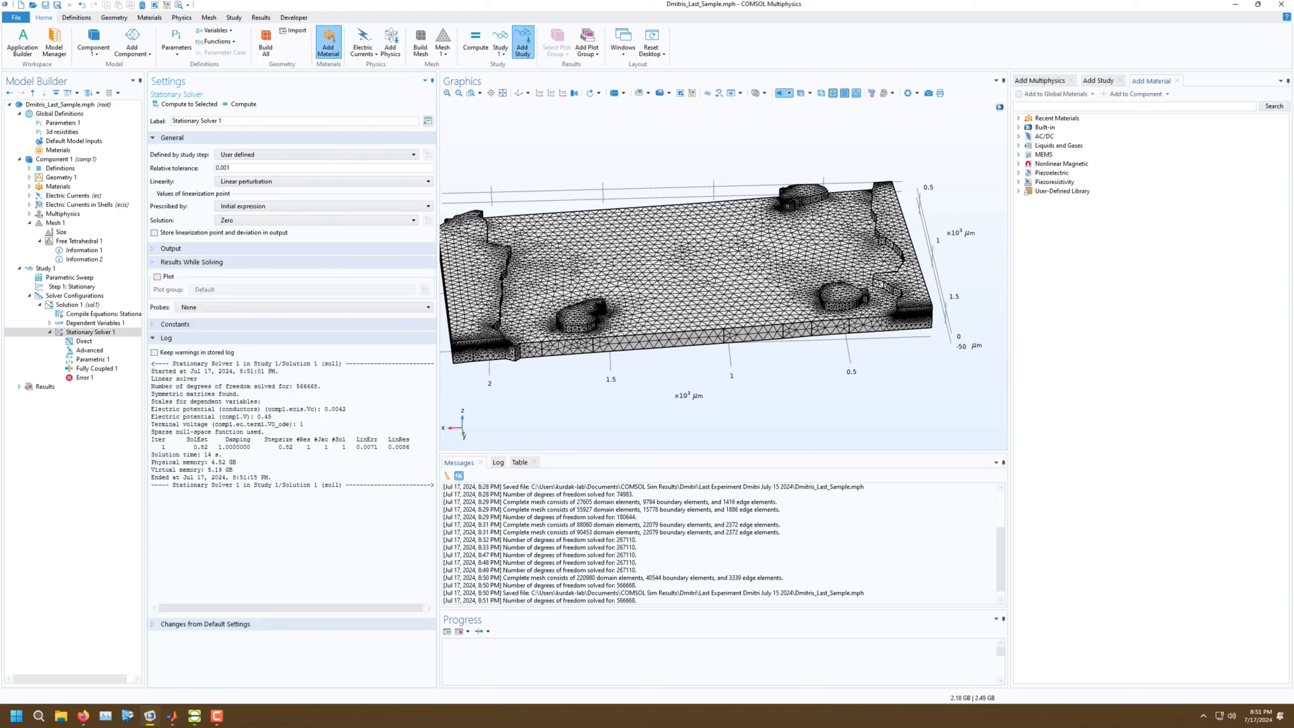
pyautogui.click(191, 262)
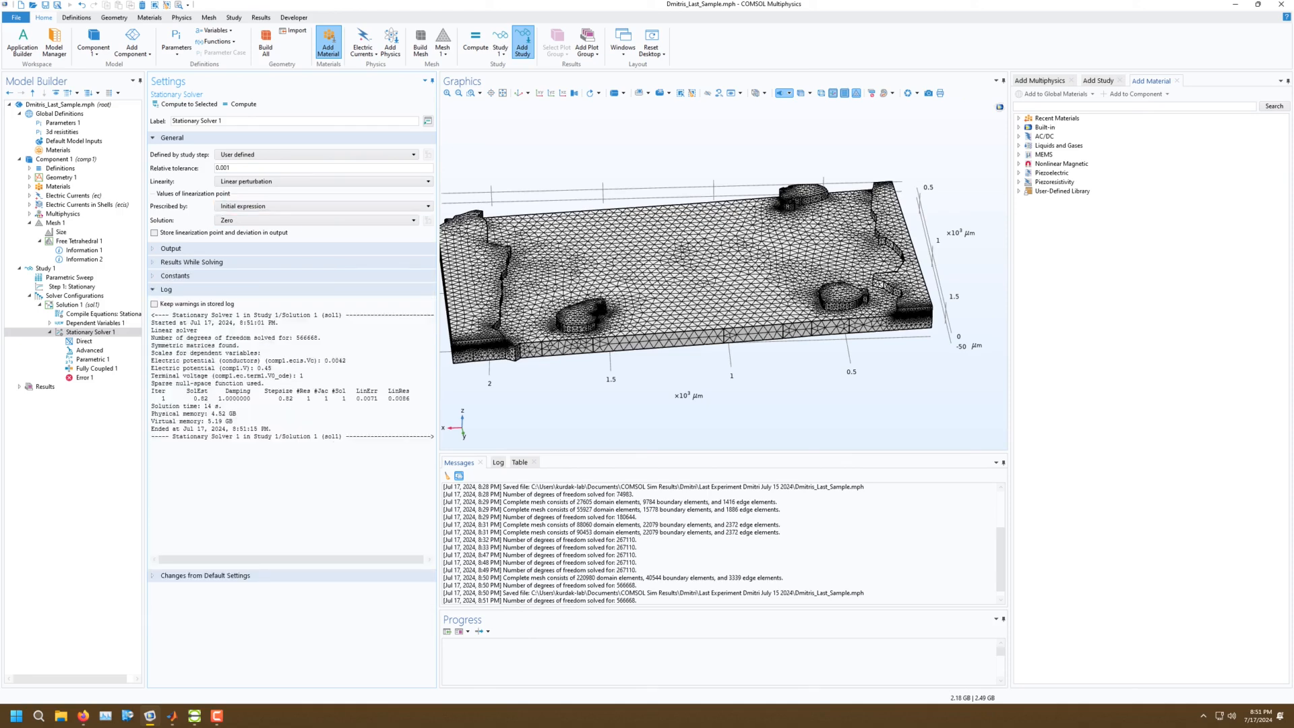
pyautogui.click(243, 105)
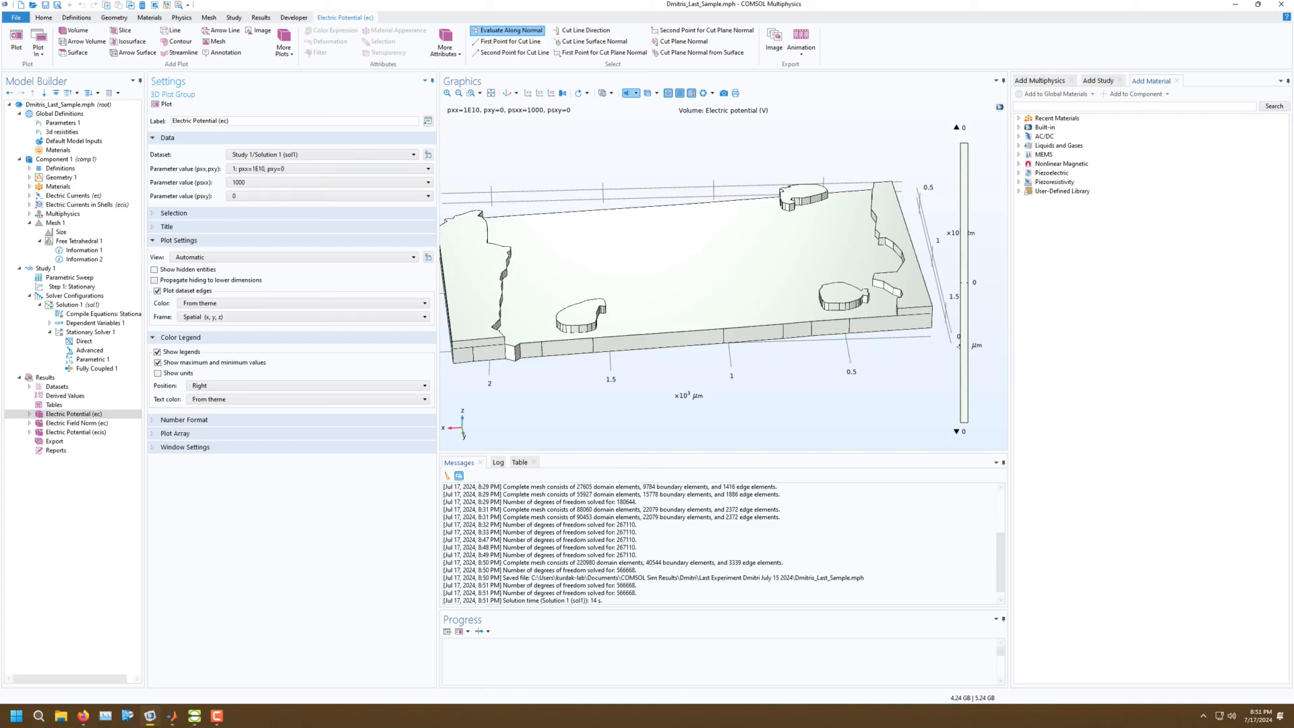
pyautogui.moveTo(728, 283); pyautogui.dragTo(674, 277)
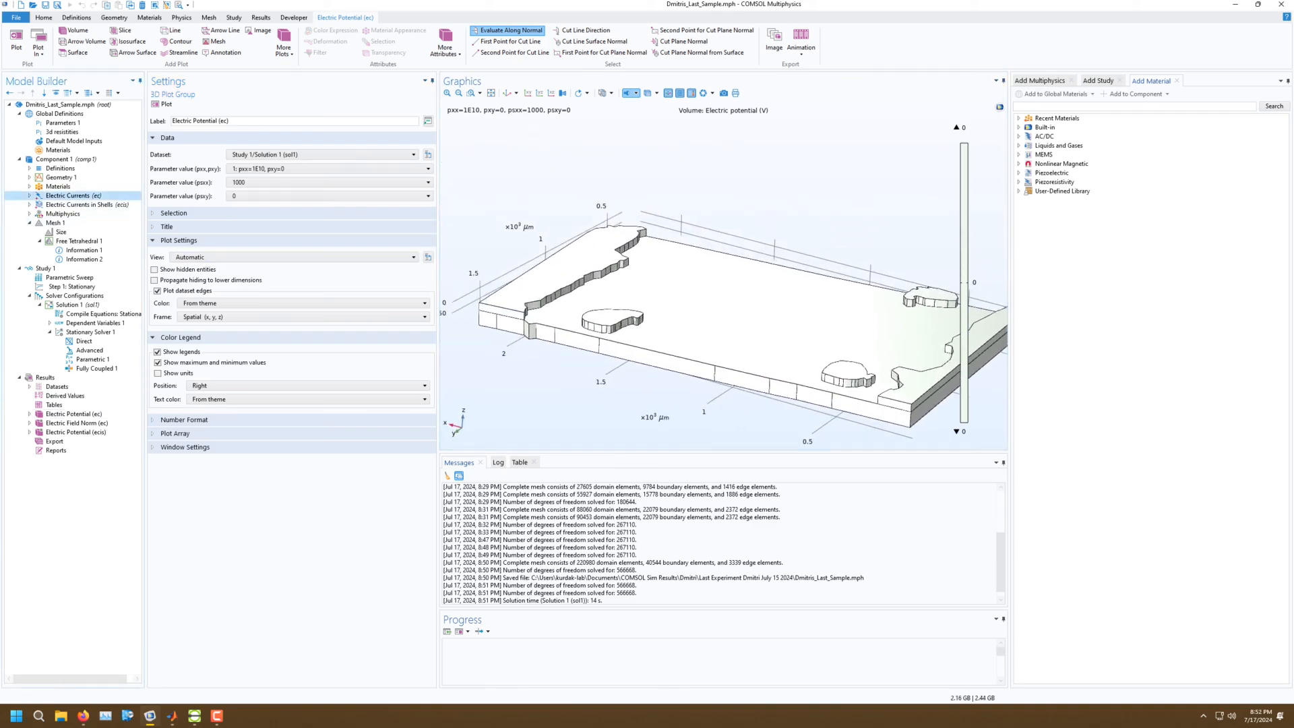
# Review the Electric Currents settings for Terminal 1, Ground 1, Initial Values 1, Electric Insulation 1 and Current Conservation 1.
pyautogui.click(68, 196)
pyautogui.click(29, 195)
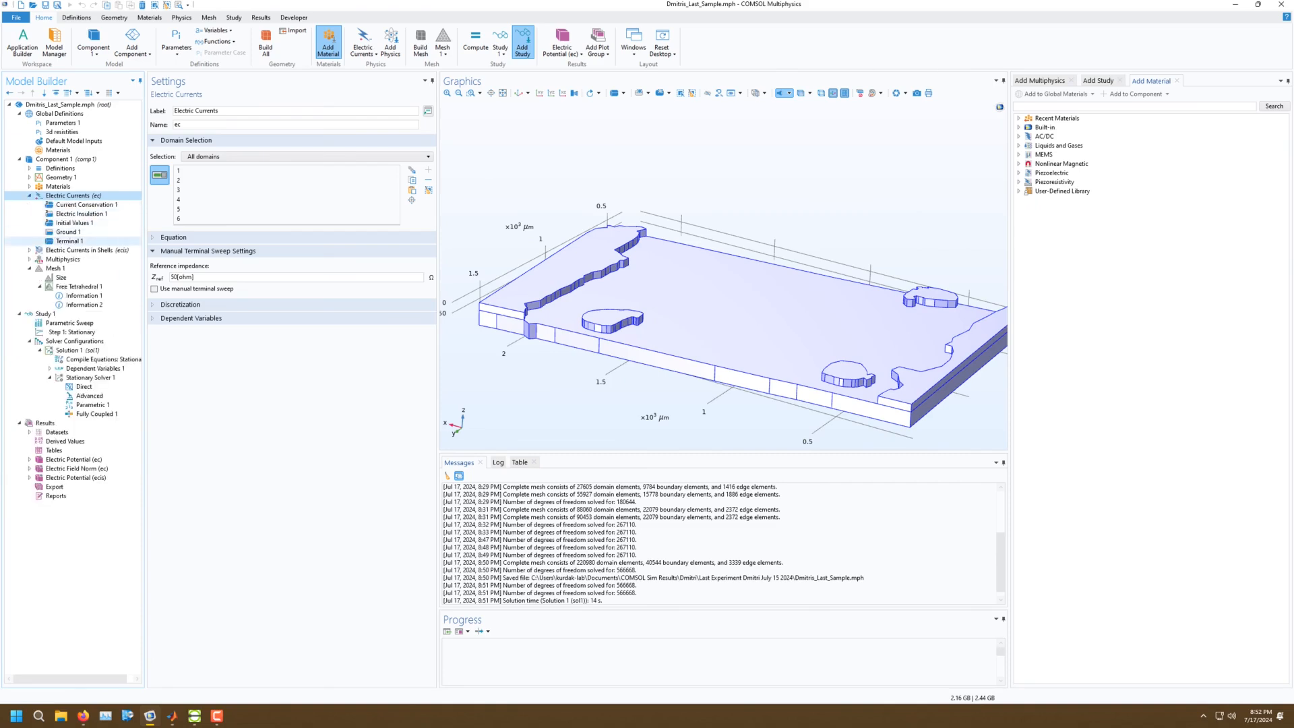
pyautogui.click(67, 241)
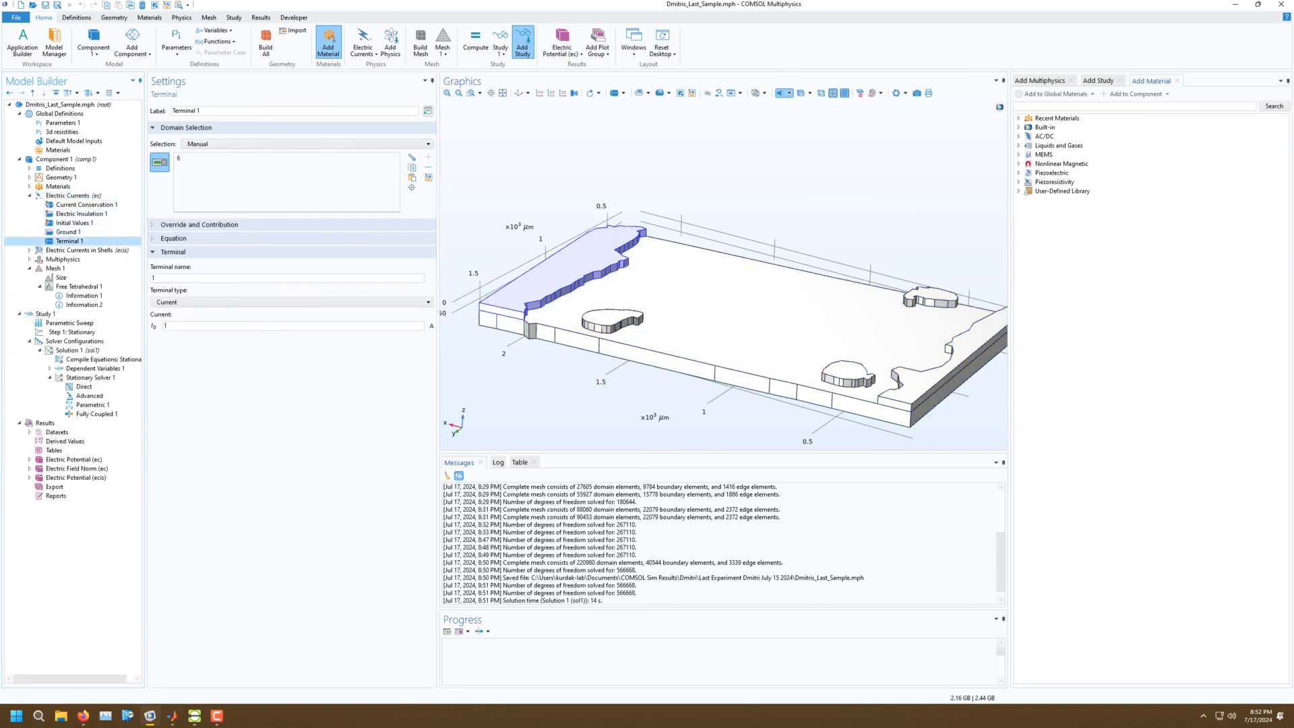
pyautogui.moveTo(700, 310); pyautogui.dragTo(836, 311)
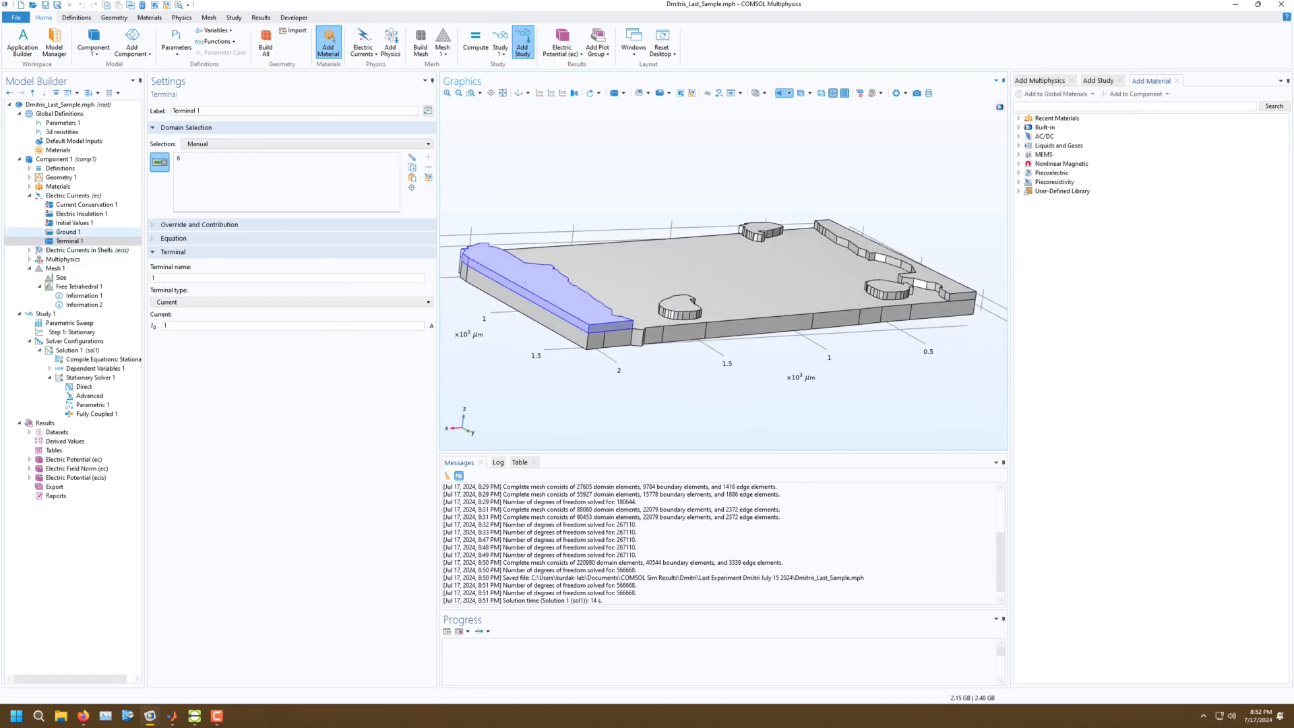
pyautogui.click(67, 232)
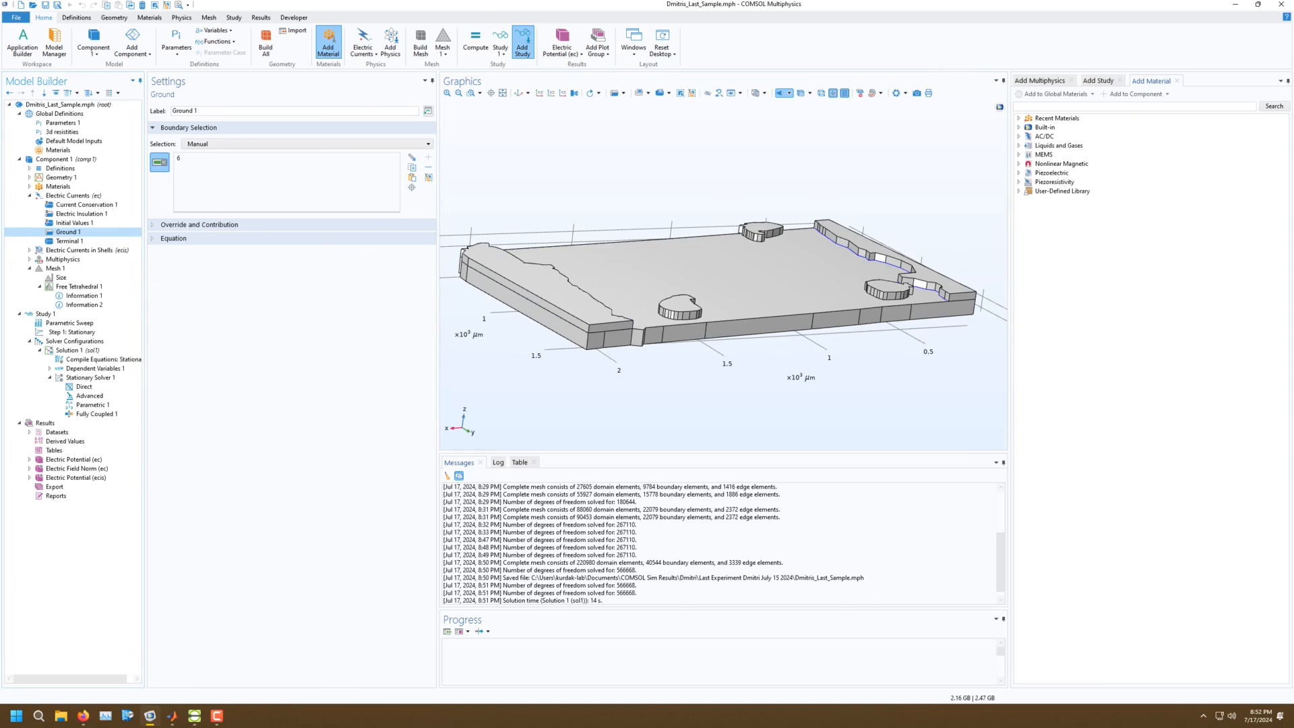
pyautogui.click(75, 223)
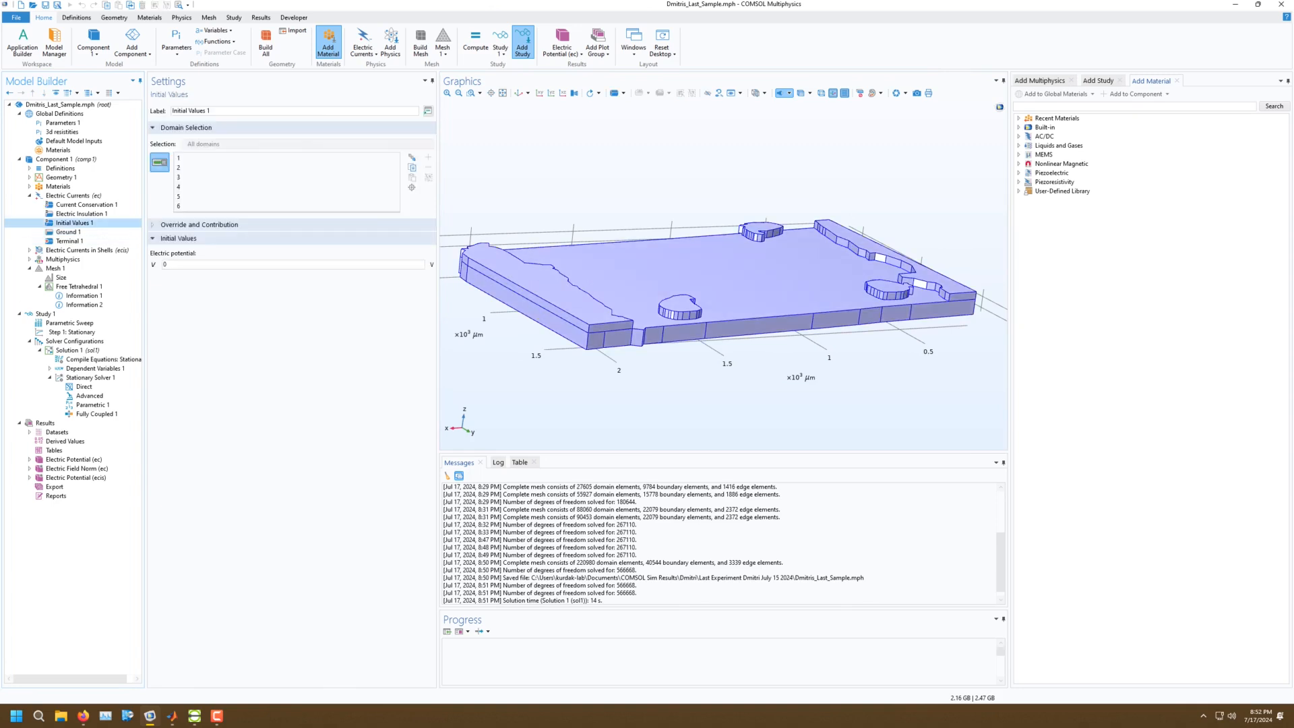
pyautogui.click(80, 214)
pyautogui.click(82, 205)
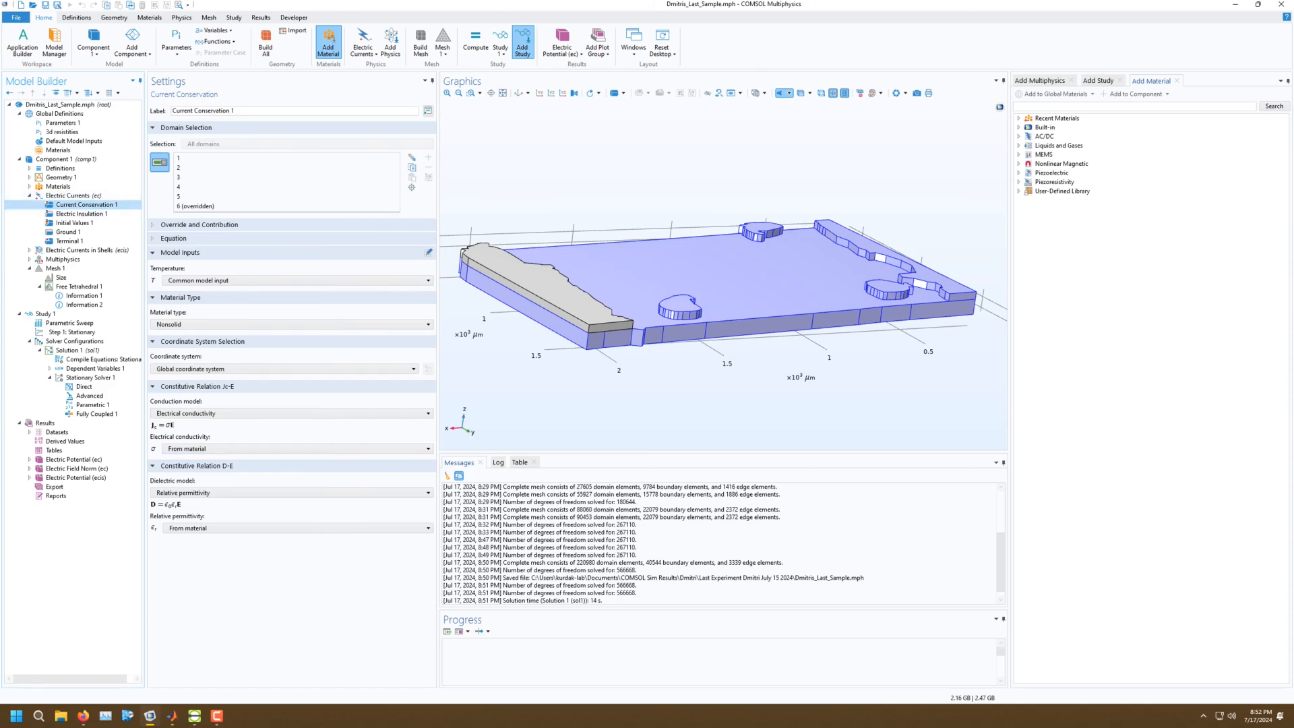
pyautogui.doubleClick(73, 195)
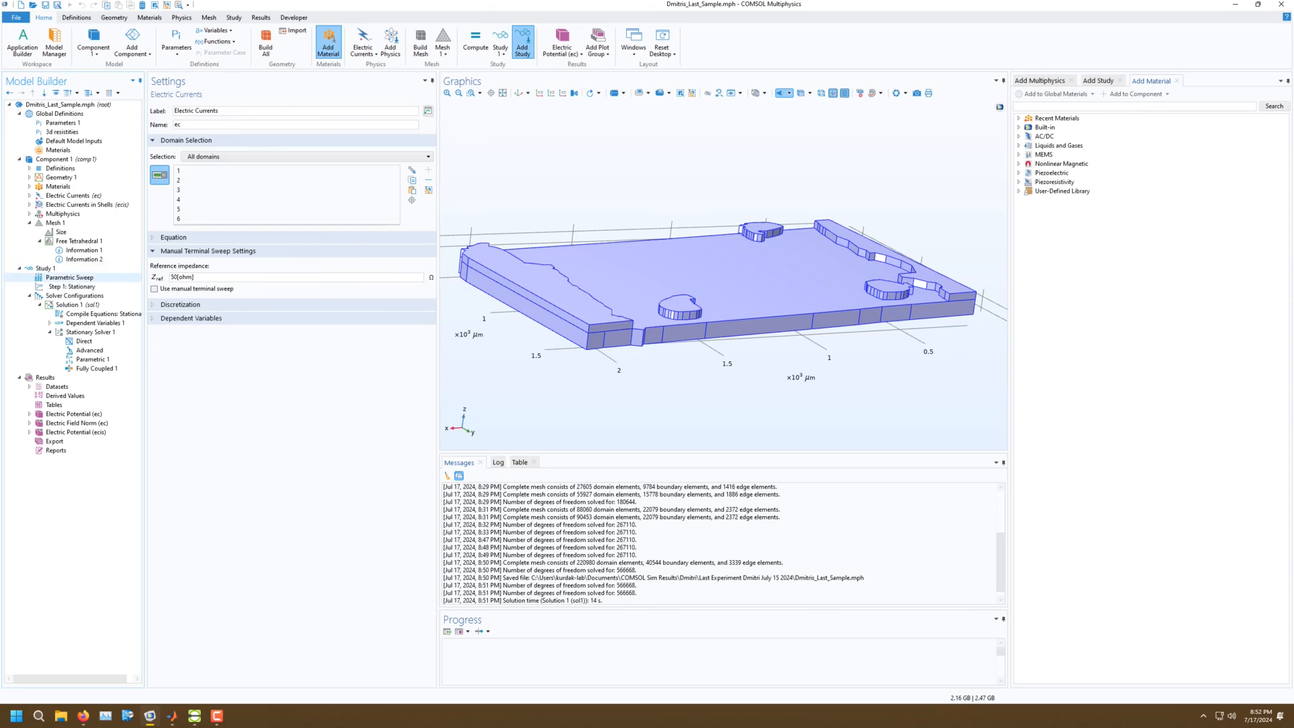
# Review the Mesh 1 size and Free Tetrahedral 1 settings, the Study 1 parametric sweep and the results datasets.
pyautogui.click(61, 232)
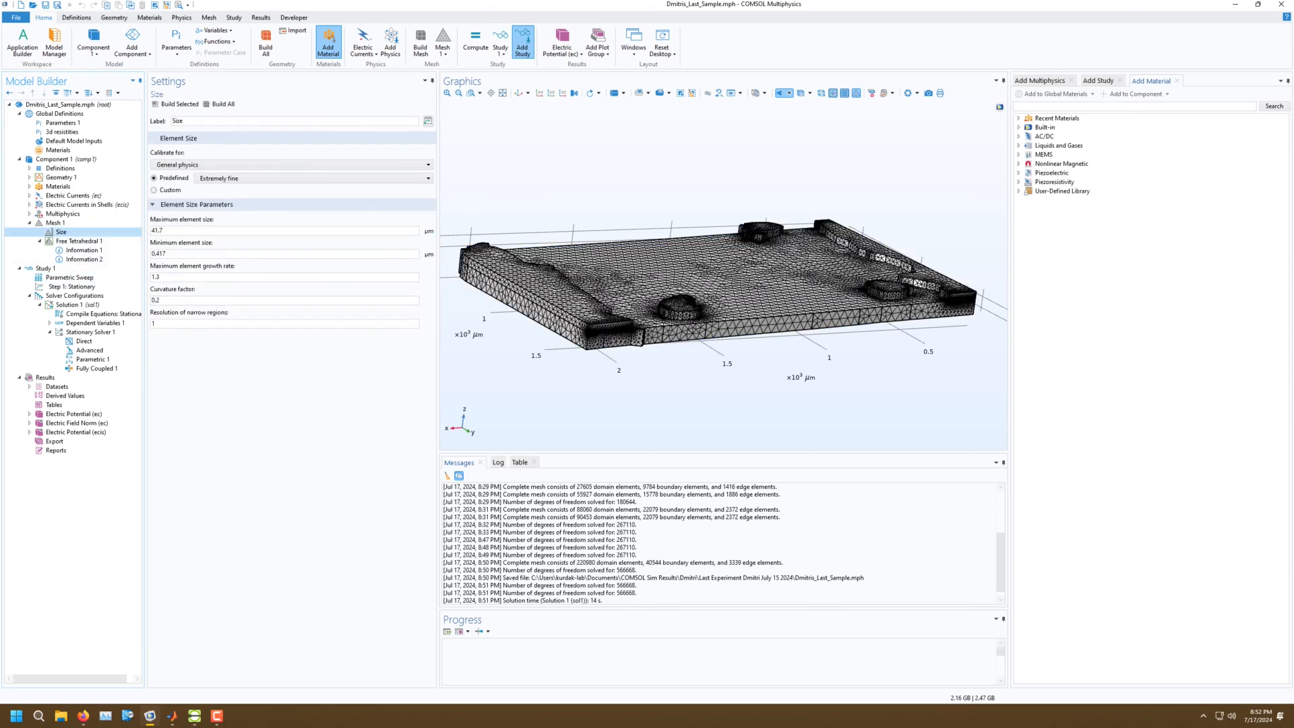
pyautogui.click(79, 241)
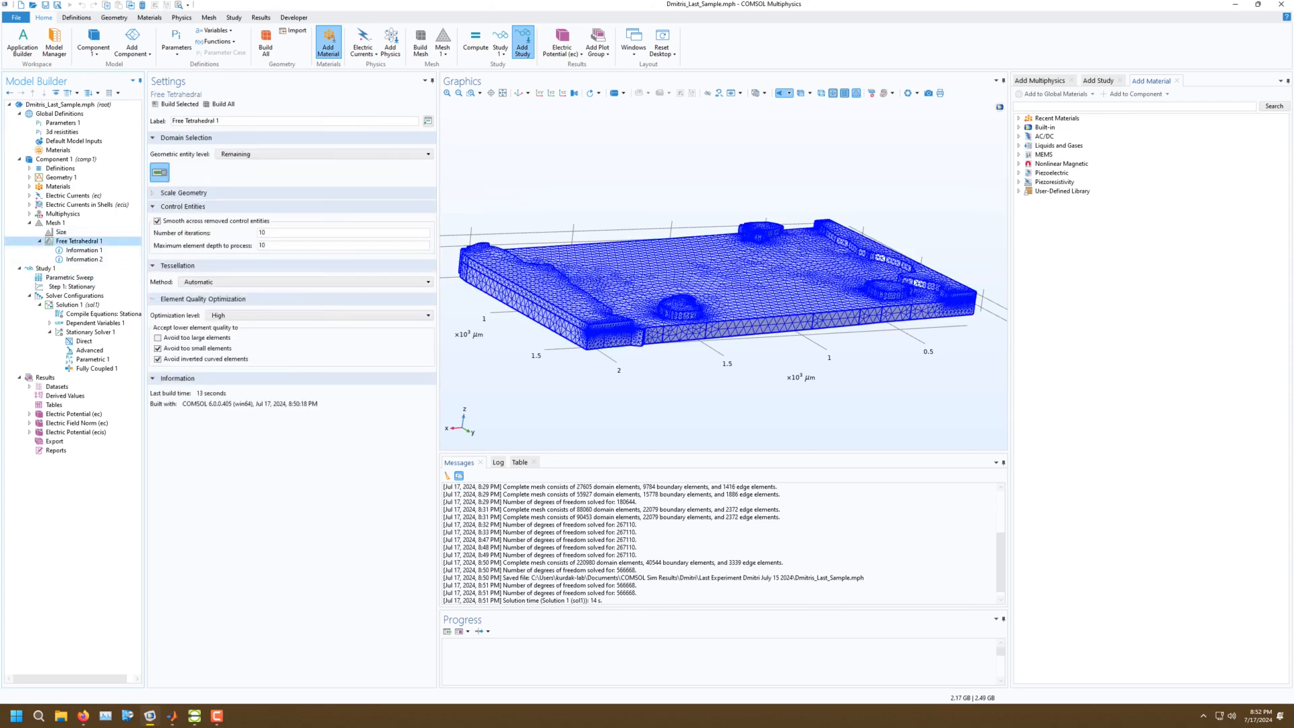
pyautogui.click(49, 268)
pyautogui.click(70, 277)
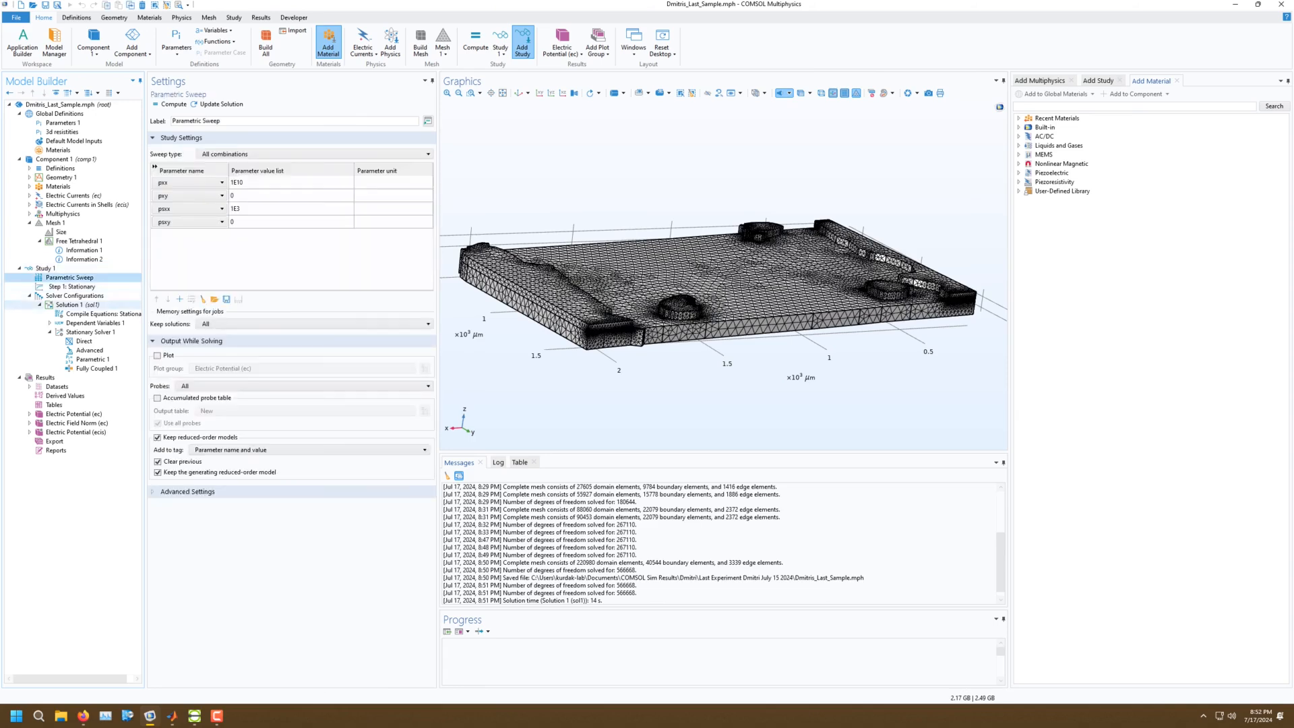
pyautogui.click(45, 377)
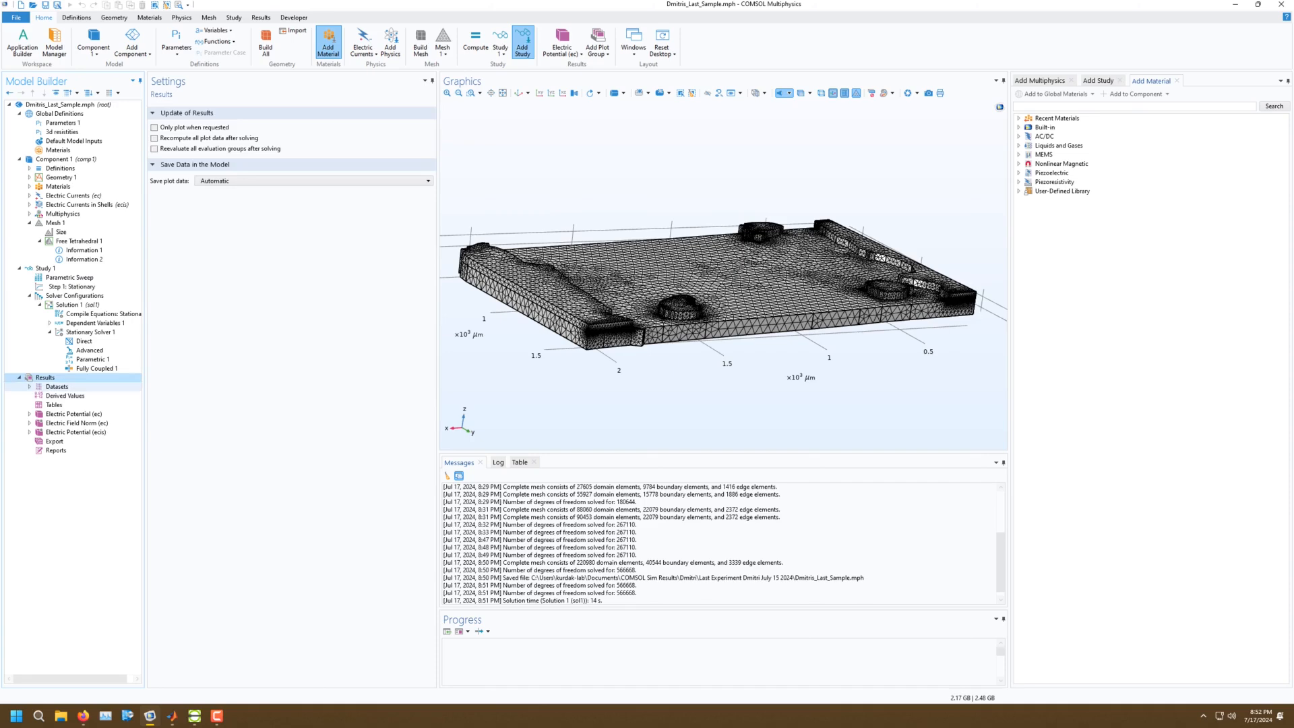
pyautogui.click(57, 387)
# Add a Surface Average derived value on boundary 115, the top face of a contact pad, and label it v1.
pyautogui.click(65, 395)
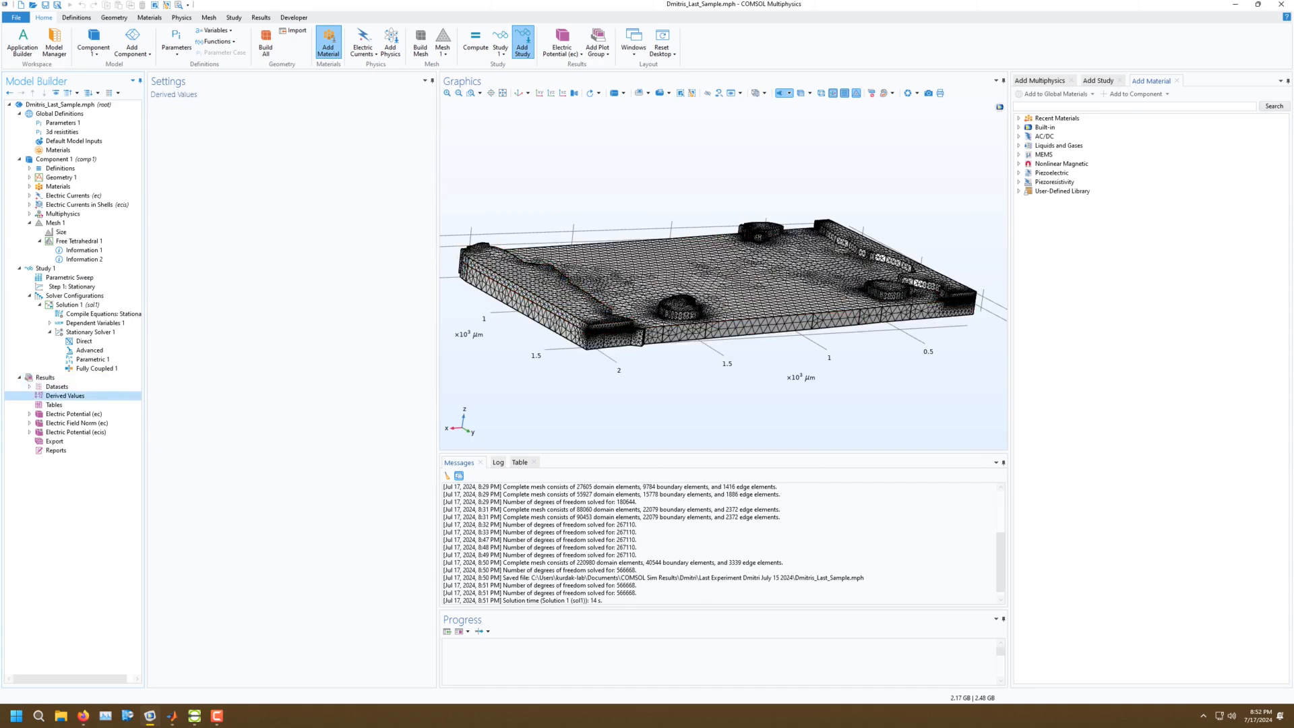
pyautogui.moveTo(593, 297); pyautogui.dragTo(537, 296, button='right')
pyautogui.rightClick(57, 396)
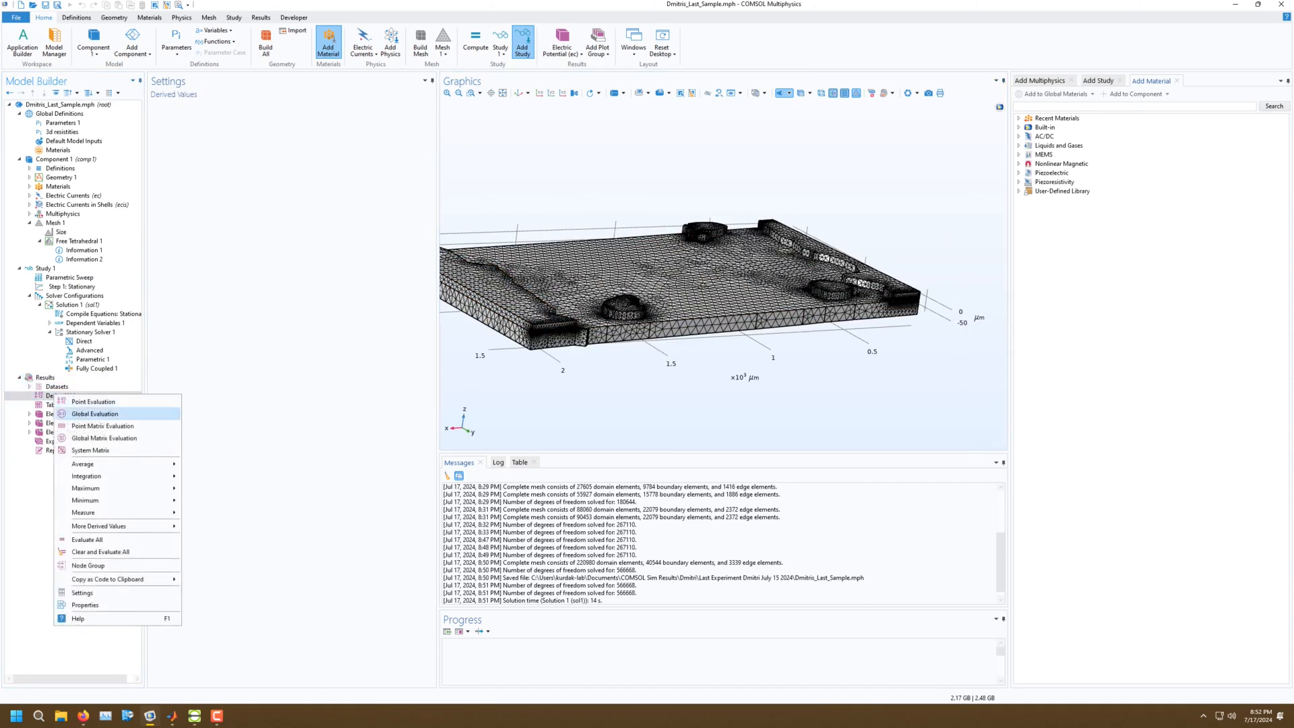
pyautogui.moveTo(121, 463)
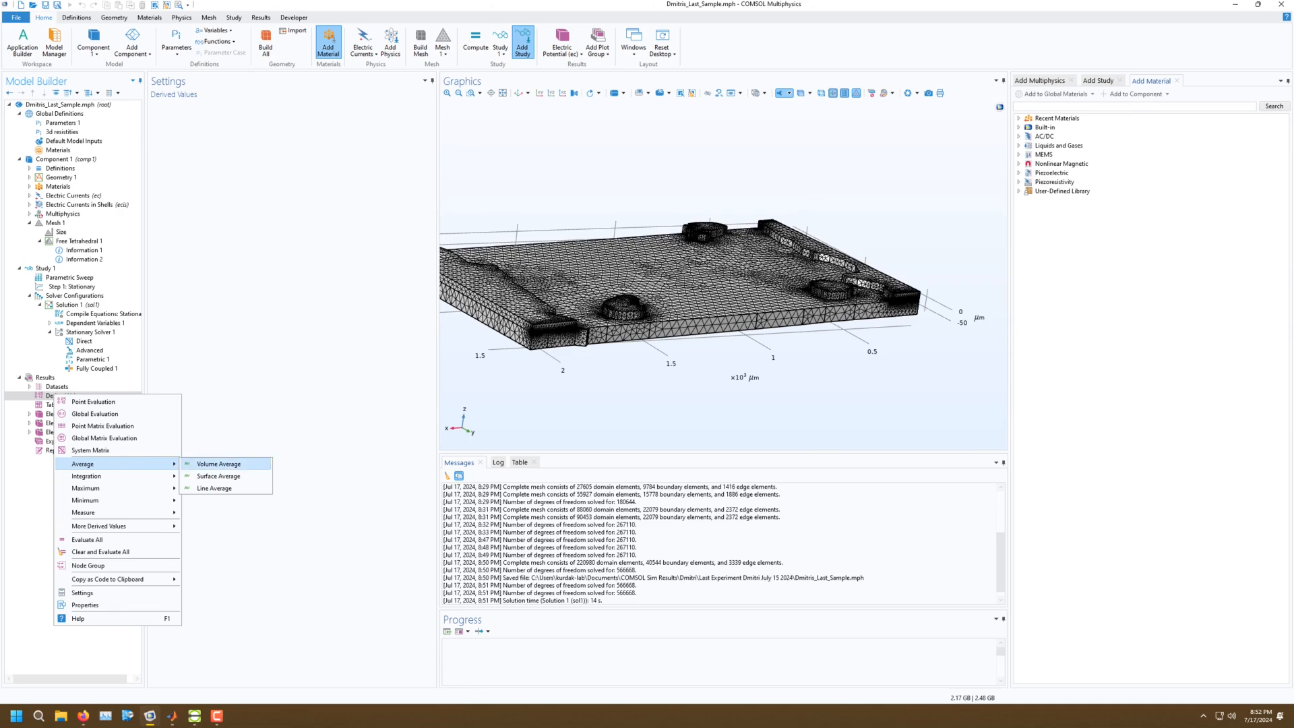
pyautogui.click(218, 476)
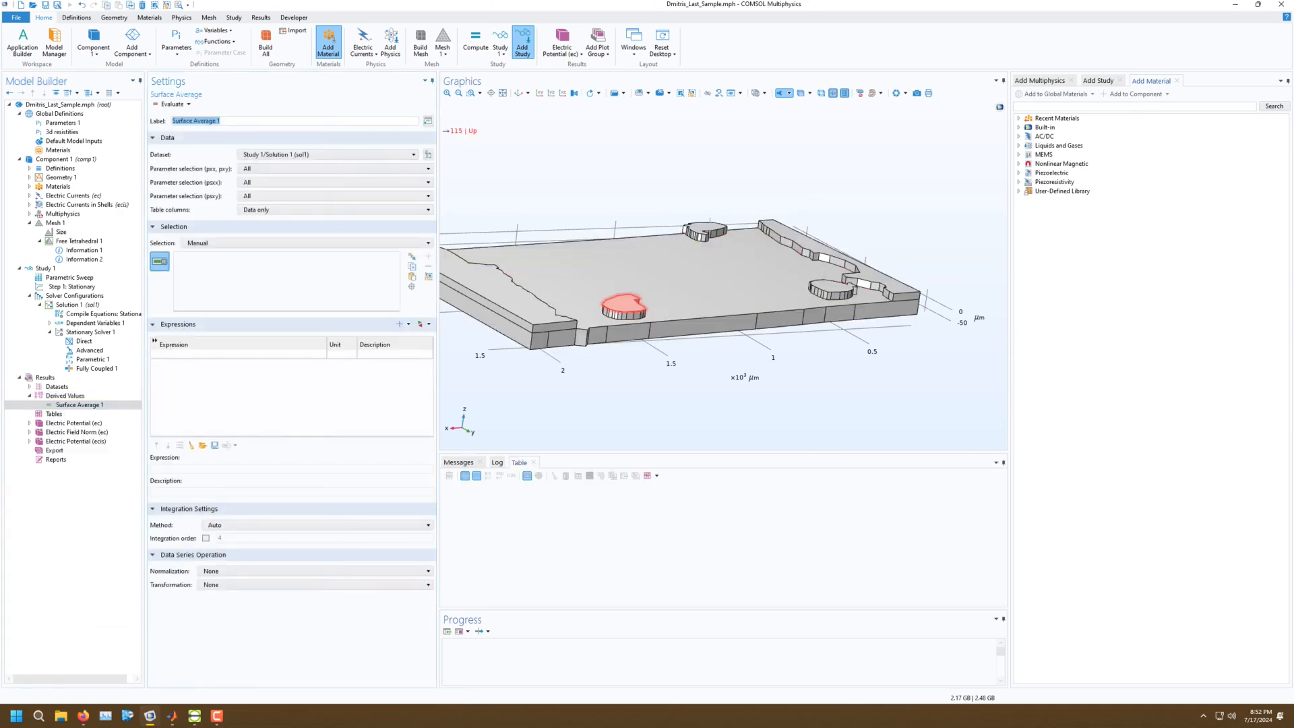
pyautogui.click(637, 301)
pyautogui.moveTo(228, 121); pyautogui.dragTo(140, 109)
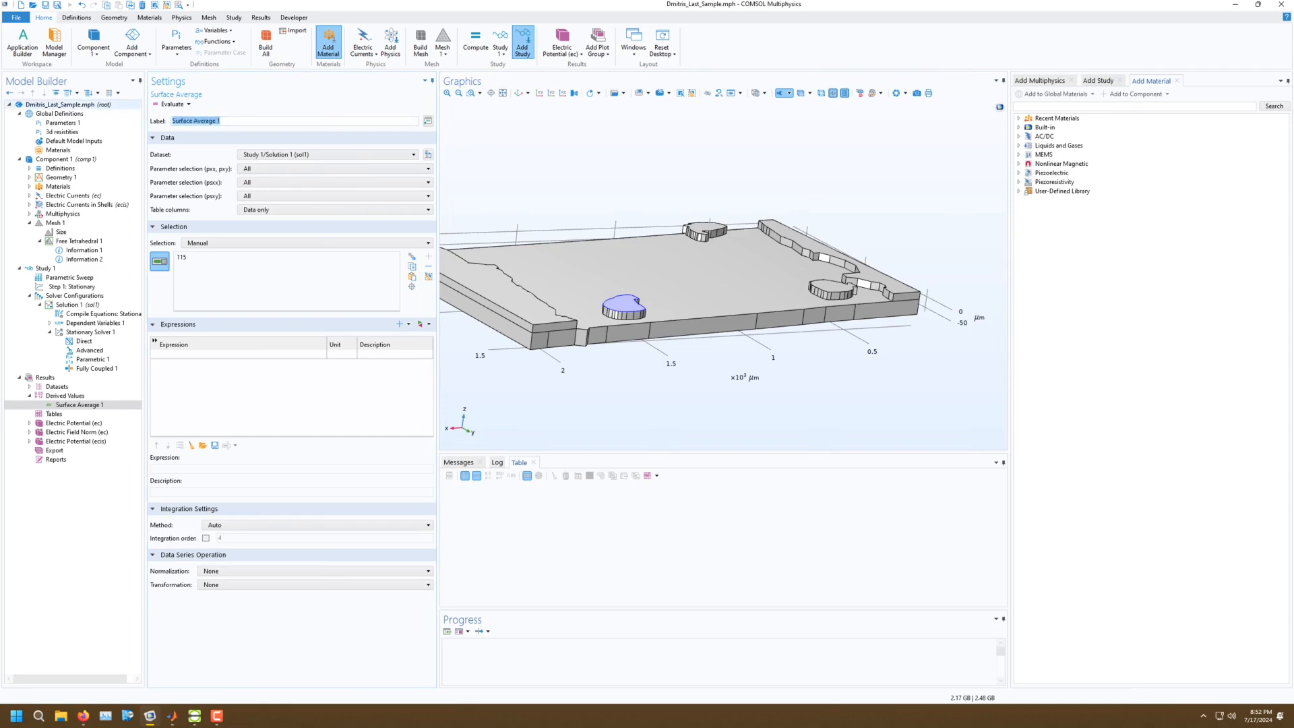
pyautogui.write('v1')
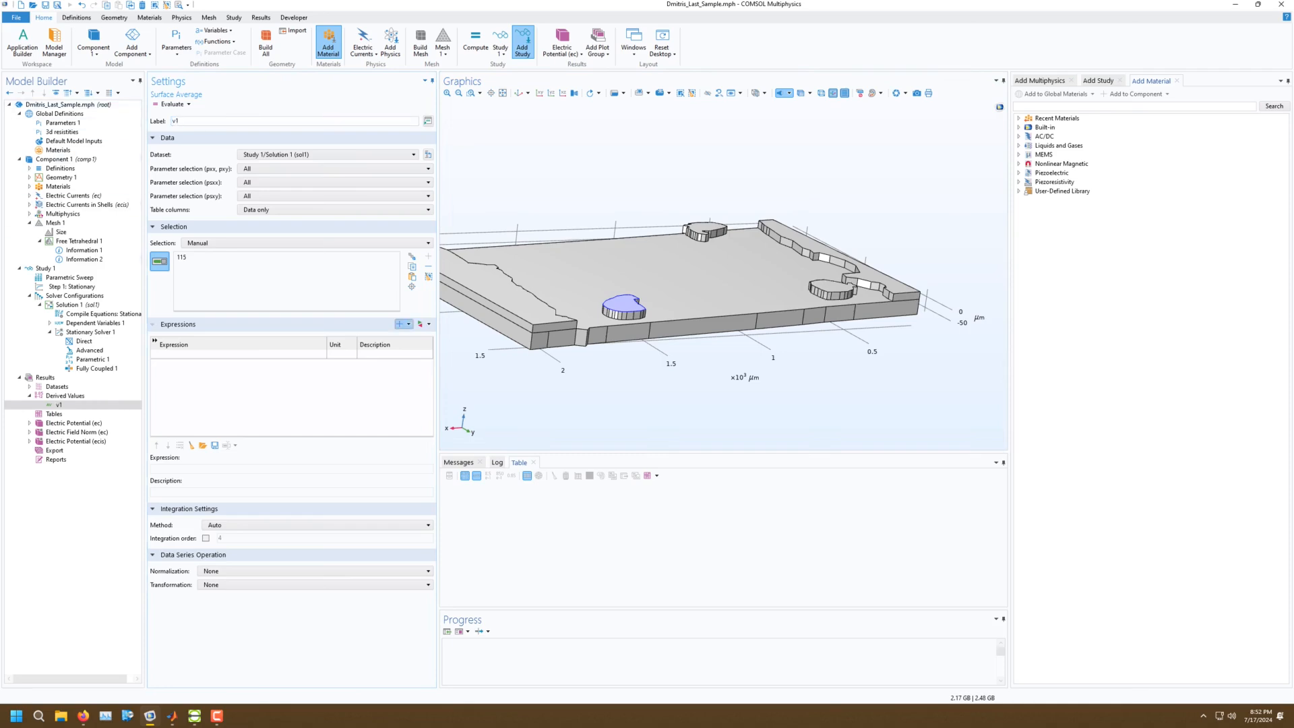
# Add the electric potential V as the expression of surface average v1, describe it as v1 and evaluate it.
pyautogui.click(399, 324)
pyautogui.click(421, 432)
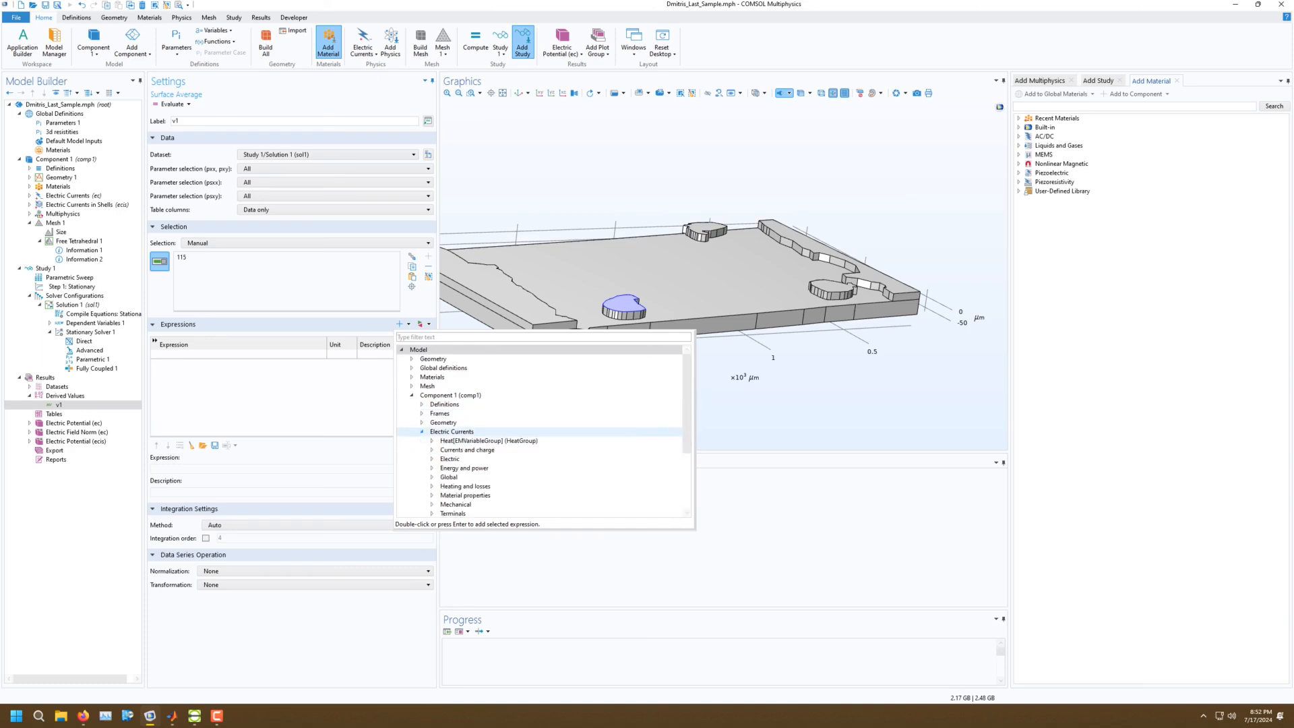
pyautogui.click(432, 459)
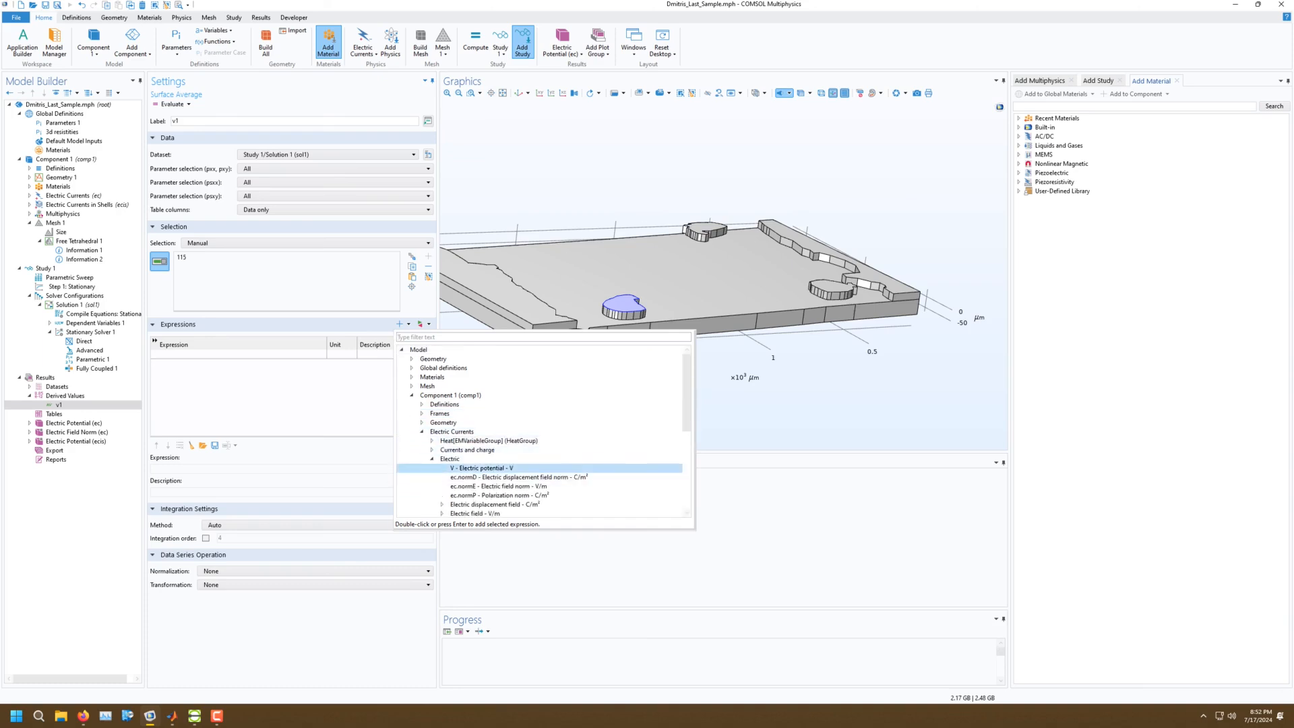
pyautogui.doubleClick(481, 467)
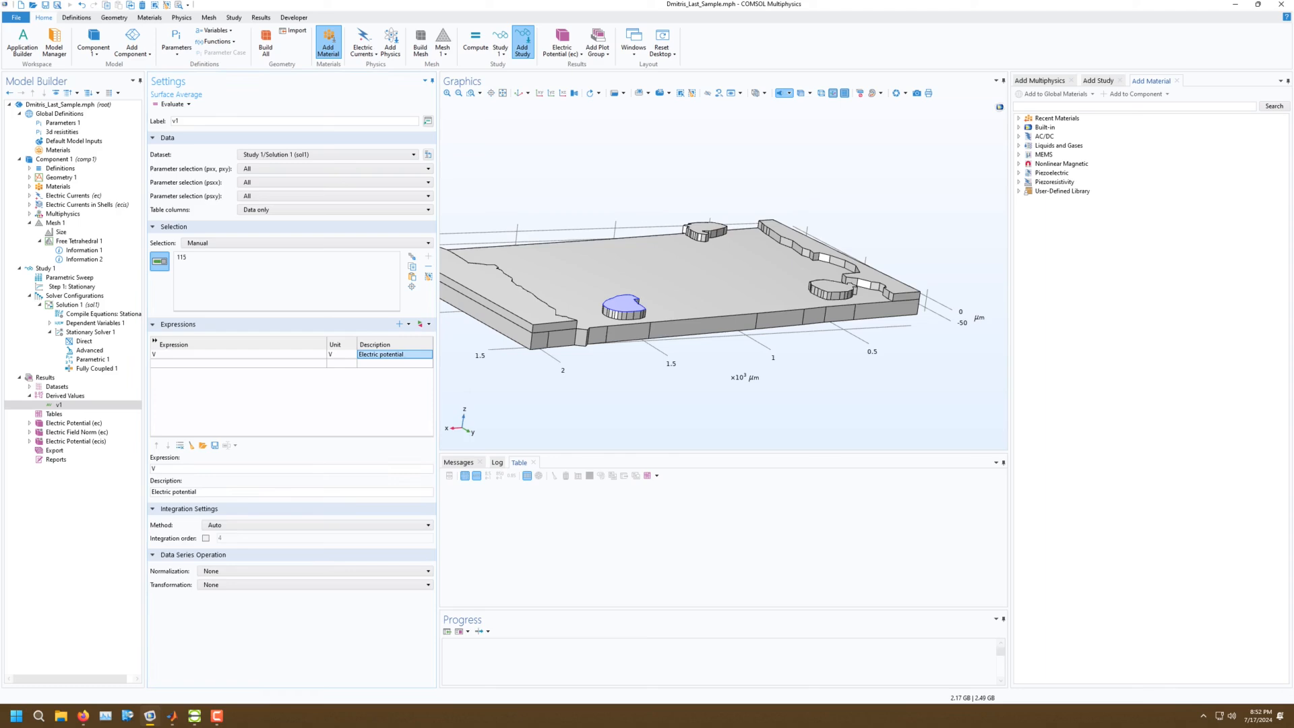
pyautogui.write('v1')
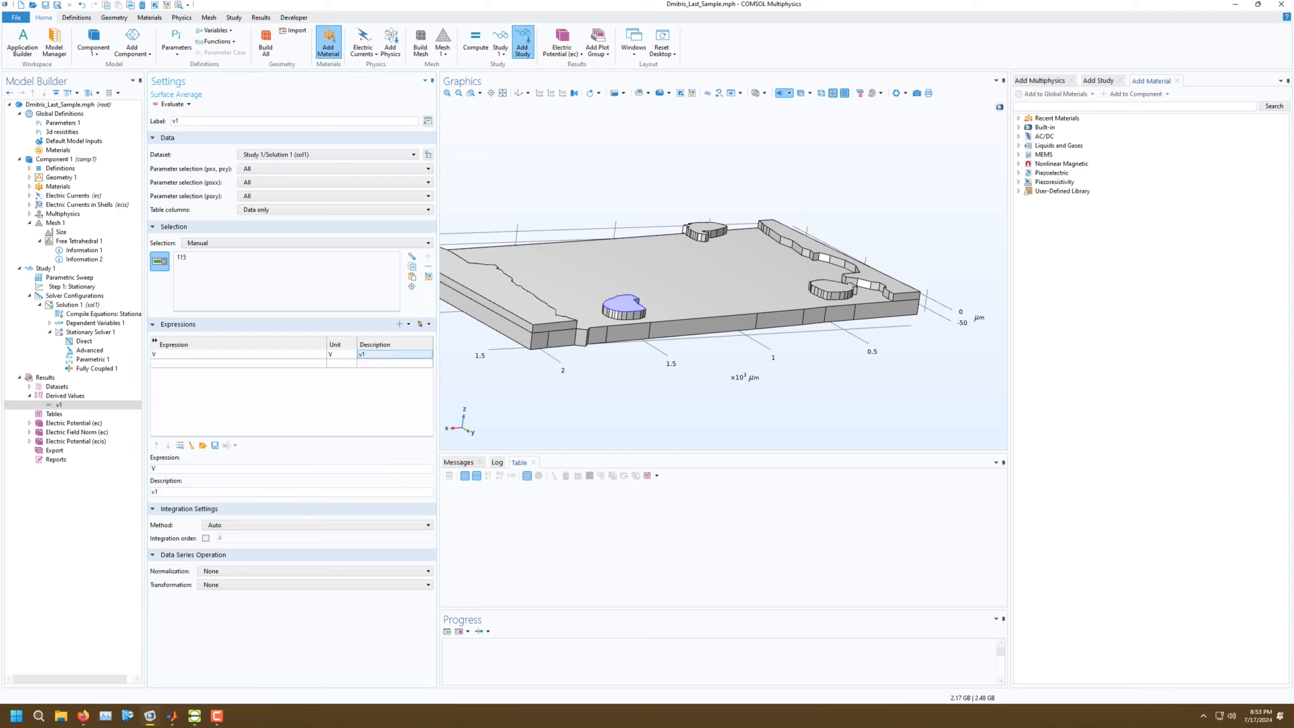
pyautogui.click(172, 104)
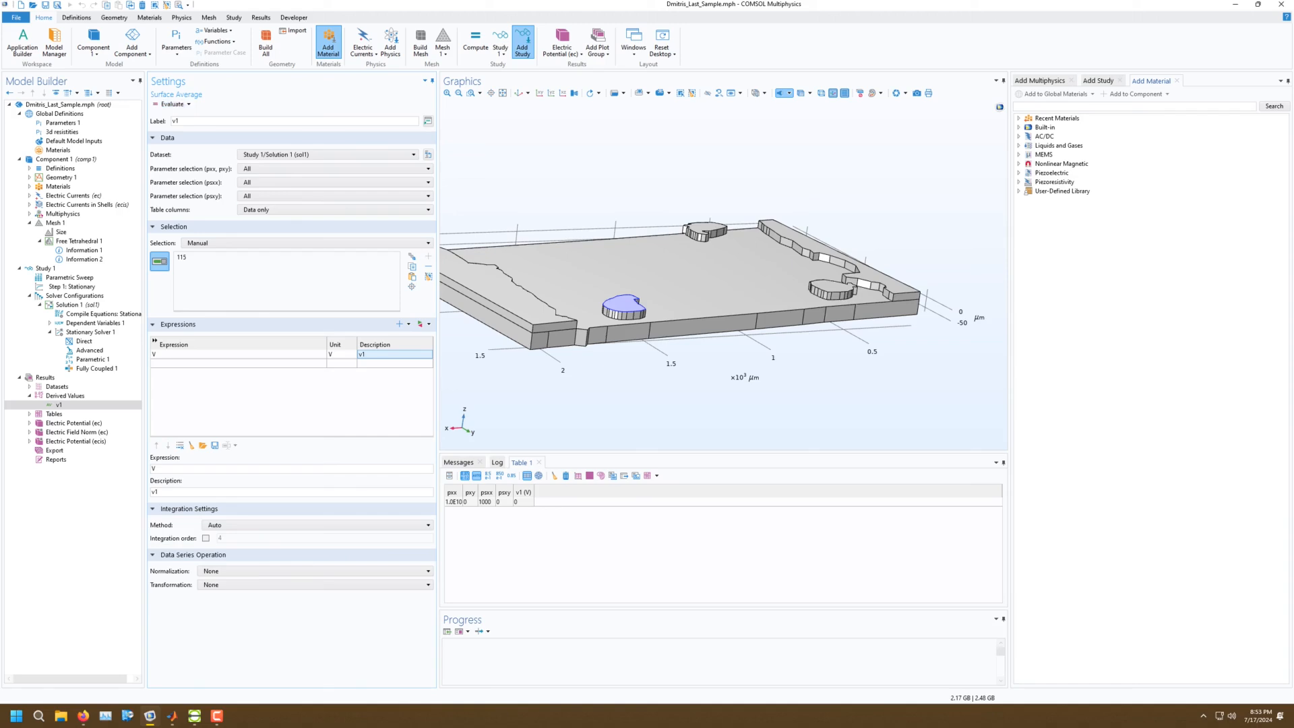
# Examine the boundary selection and coupled interfaces of the Electric Currents Solid to Shell via Boundary 1 coupling.
pyautogui.moveTo(674, 304); pyautogui.dragTo(620, 332)
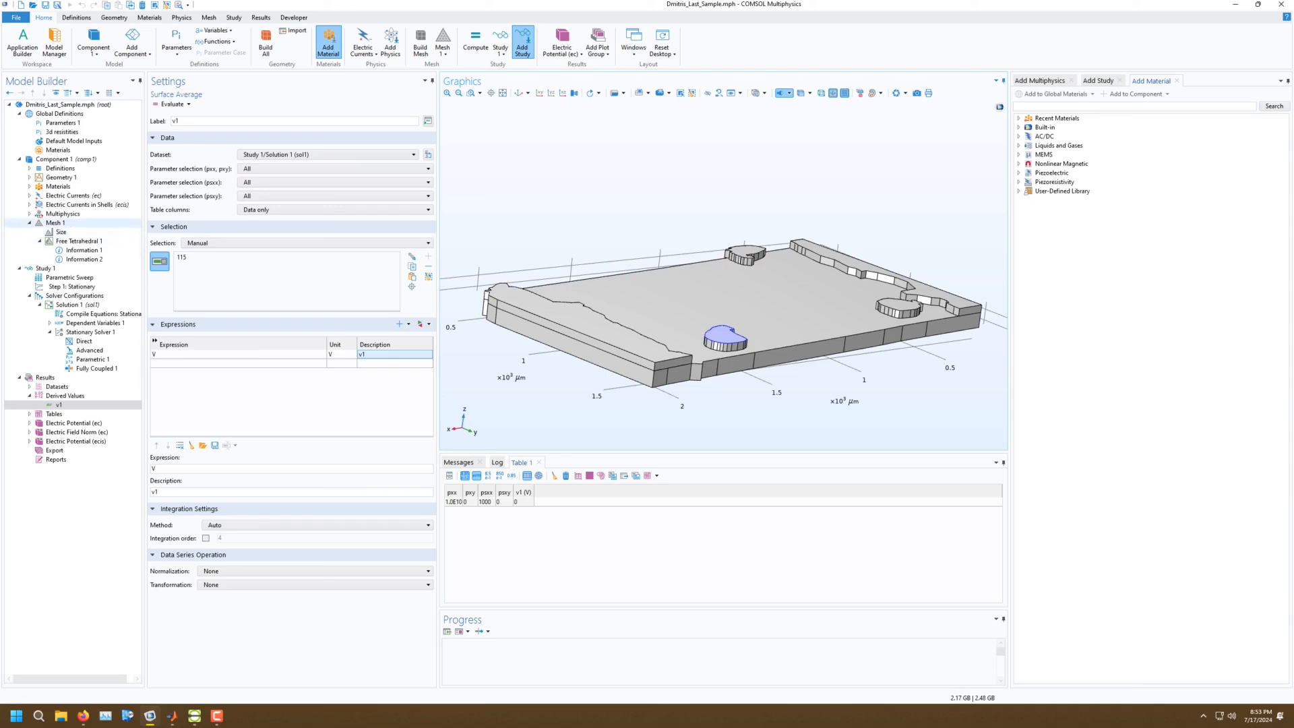
pyautogui.click(63, 213)
pyautogui.click(29, 214)
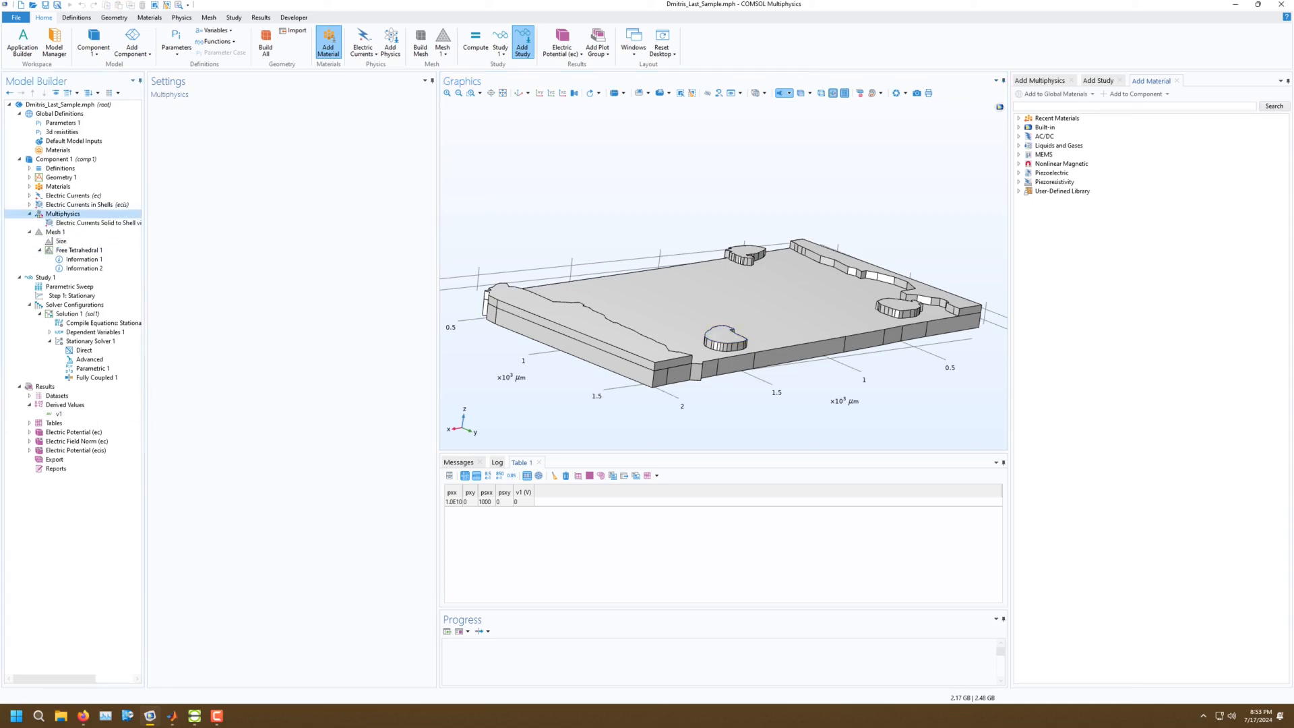
pyautogui.click(94, 223)
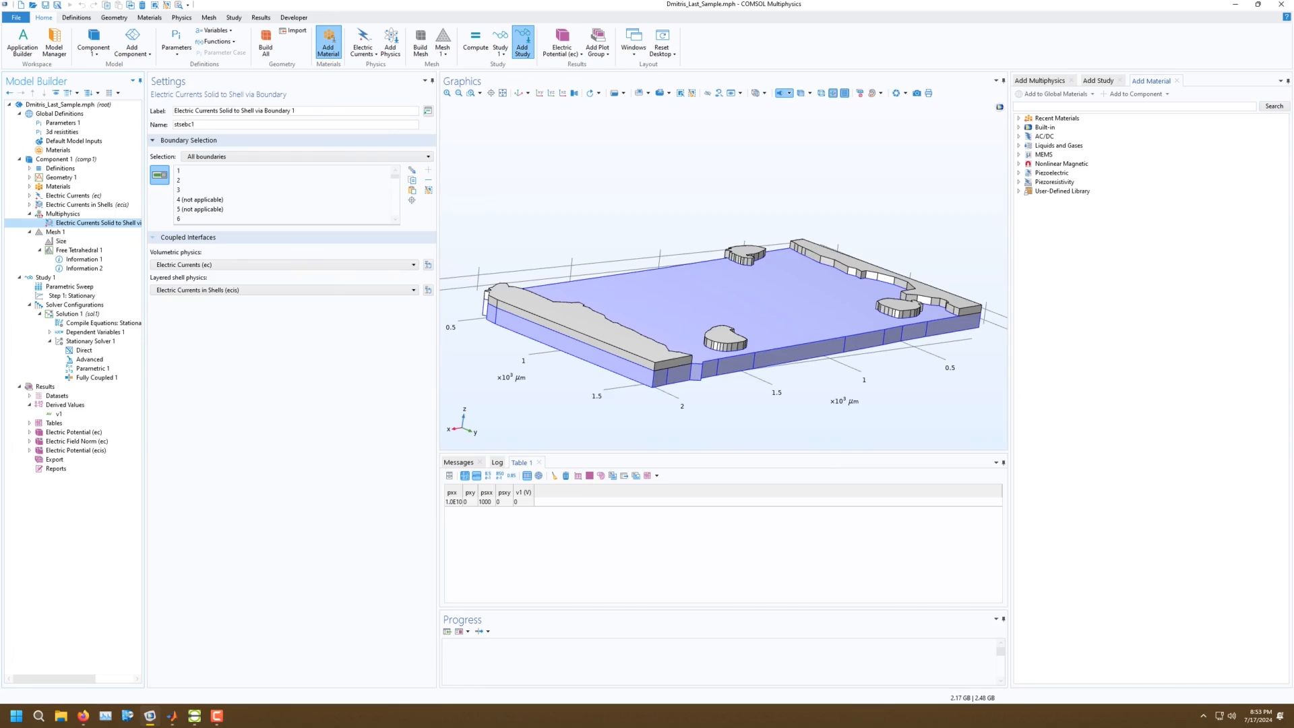
pyautogui.click(290, 156)
pyautogui.click(290, 157)
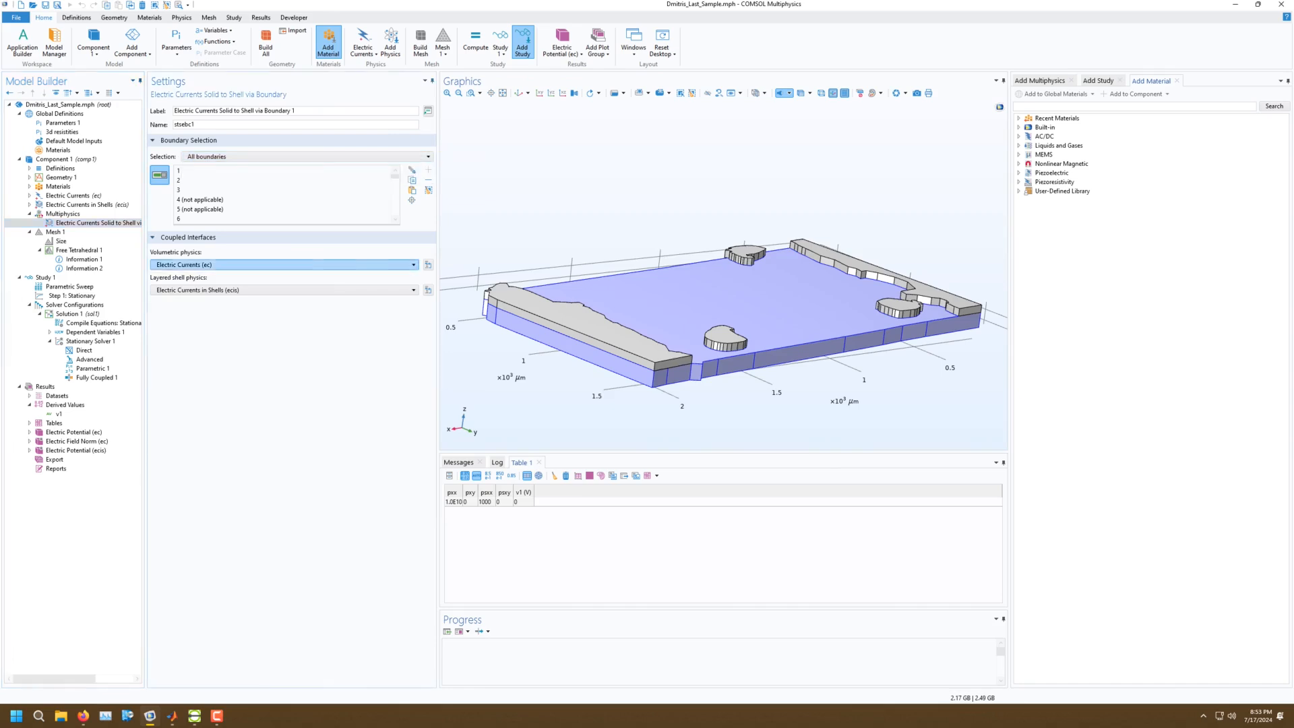
# Check the available options for the volumetric physics and layered shell physics of the solid-to-shell coupling.
pyautogui.click(290, 265)
pyautogui.click(289, 265)
pyautogui.click(290, 289)
pyautogui.click(290, 289)
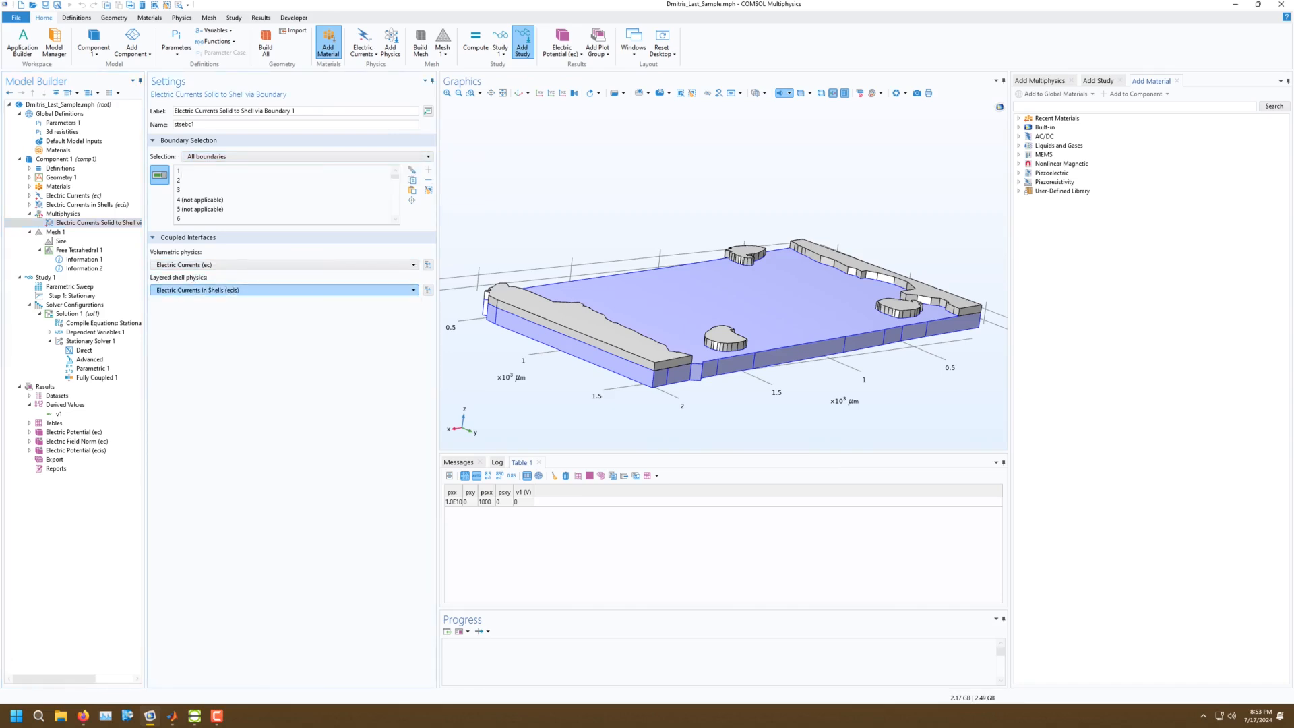
# Review the domain selections and material properties of the sample and In - Indium materials.
pyautogui.click(58, 187)
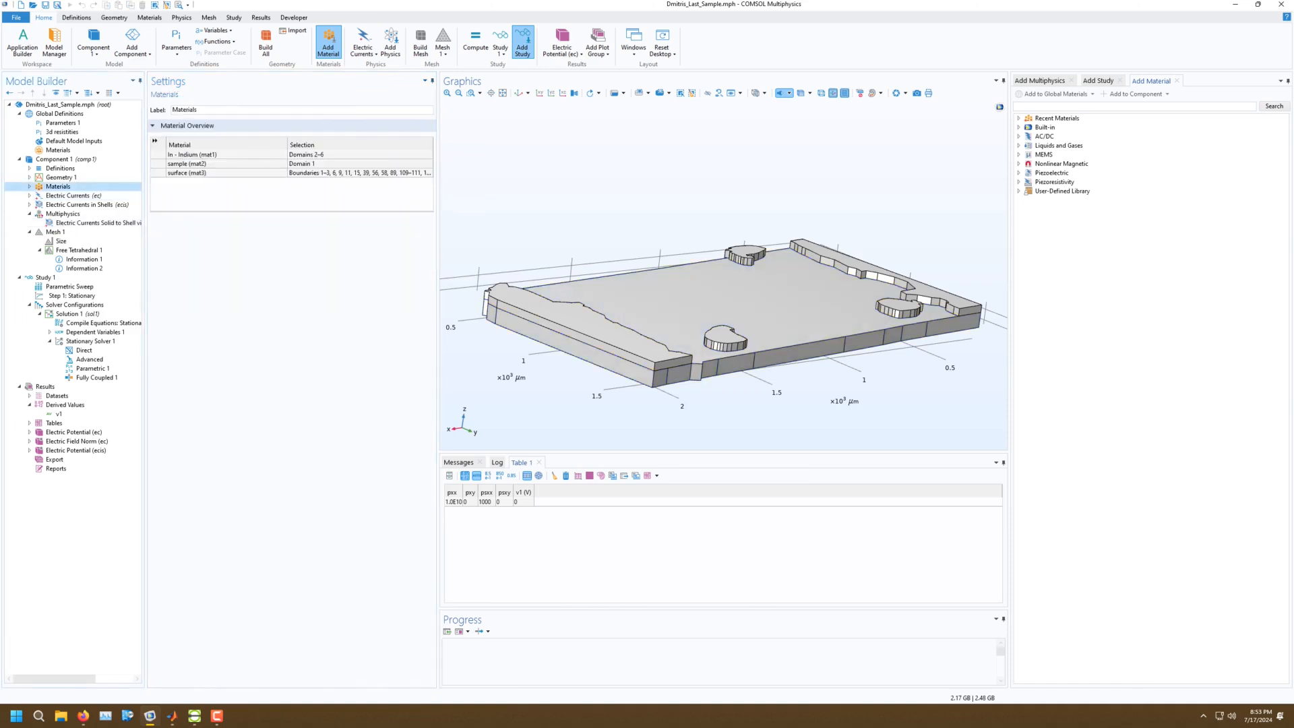
pyautogui.click(30, 187)
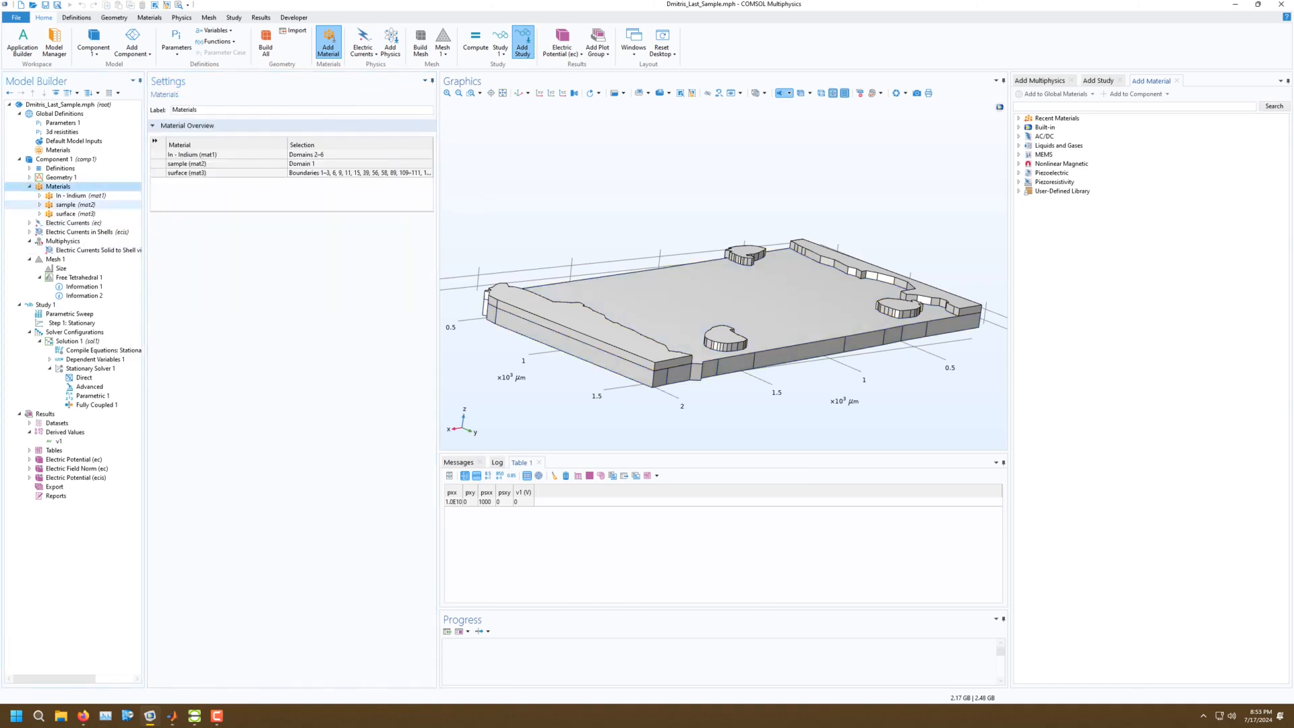
pyautogui.click(76, 205)
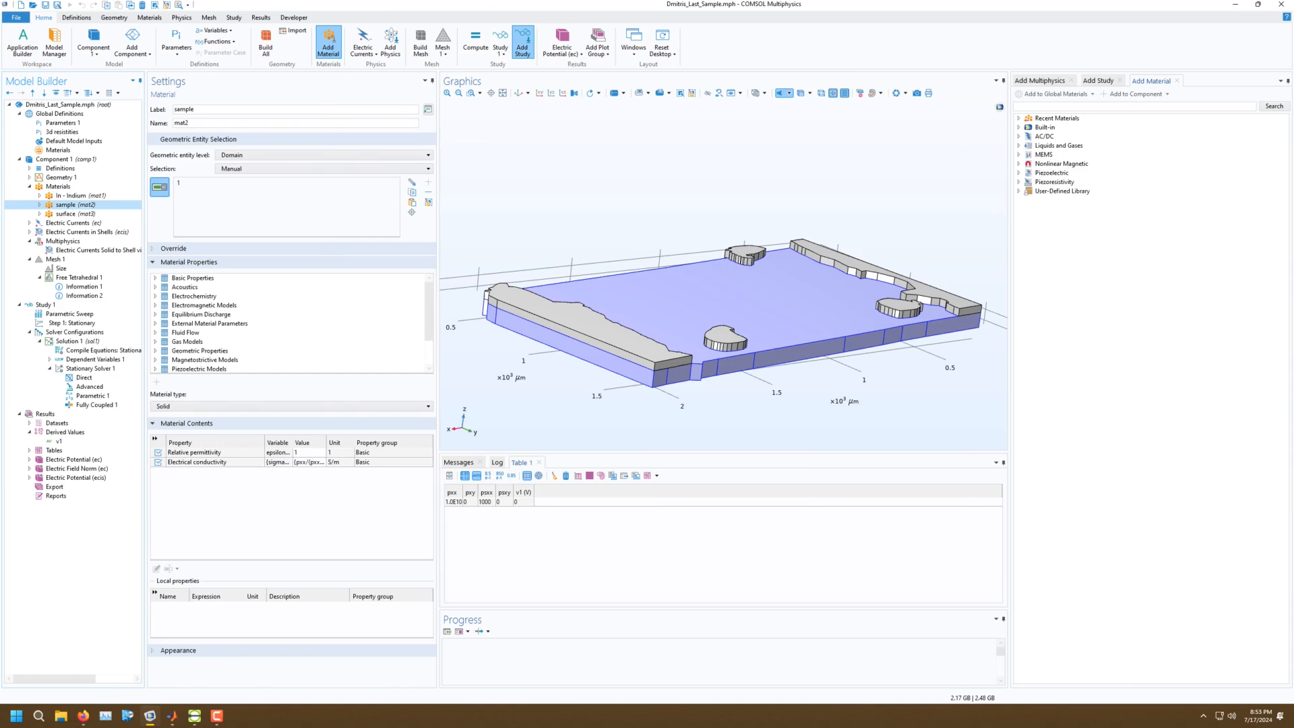
pyautogui.moveTo(721, 303)
pyautogui.mouseDown()
pyautogui.moveTo(697, 296)
pyautogui.moveTo(701, 209)
pyautogui.moveTo(715, 317)
pyautogui.mouseUp()
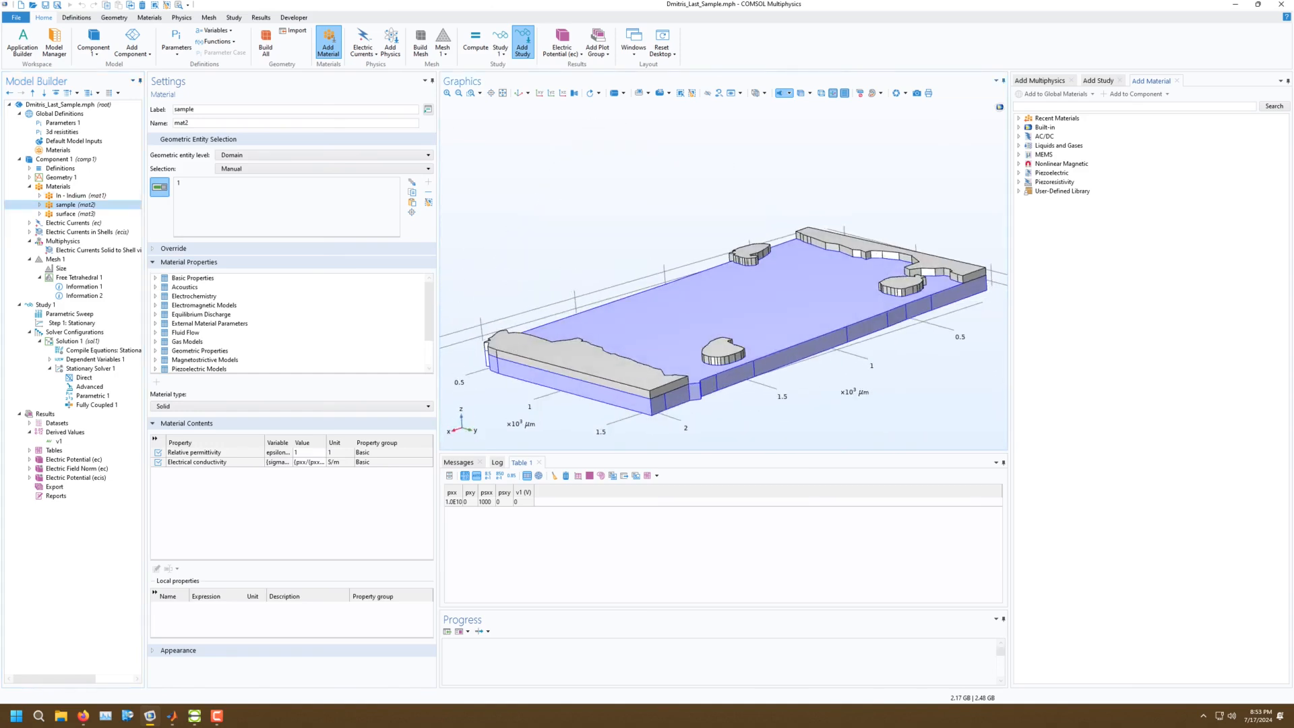
pyautogui.click(75, 195)
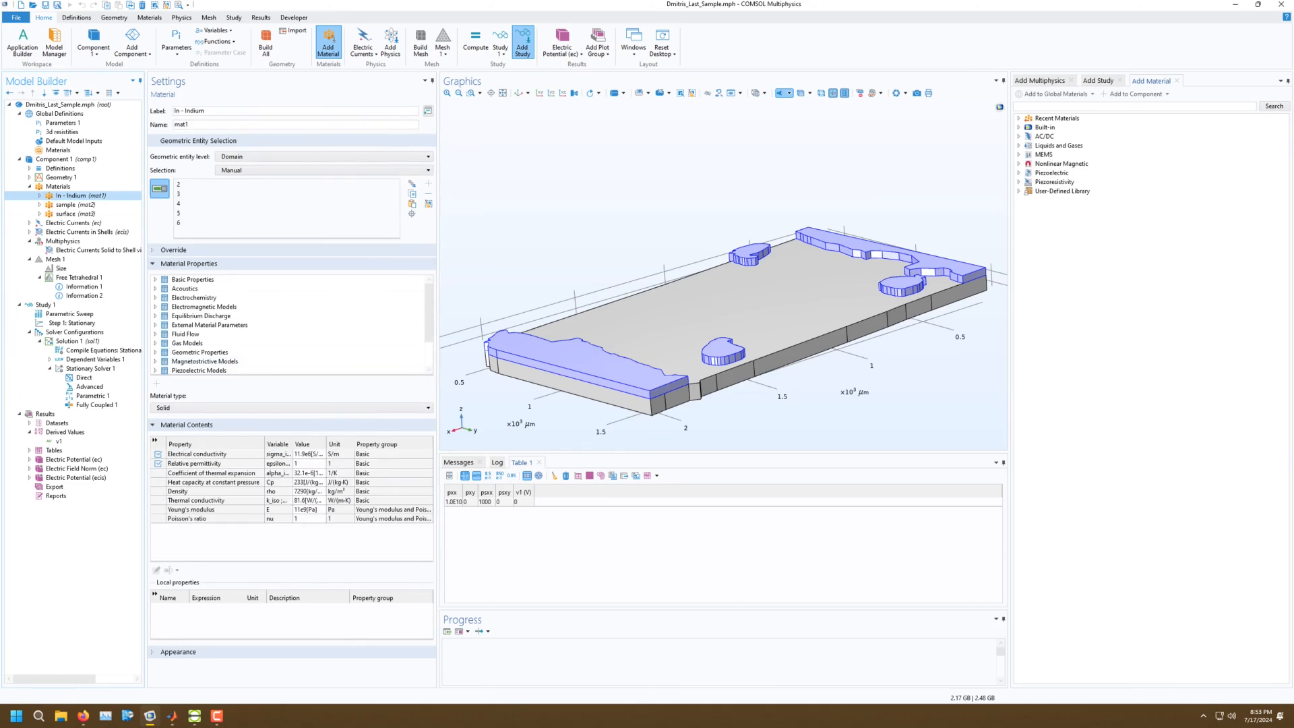
# Set the surface material's position to Bottom side on boundary and compute Study 1.
pyautogui.click(75, 213)
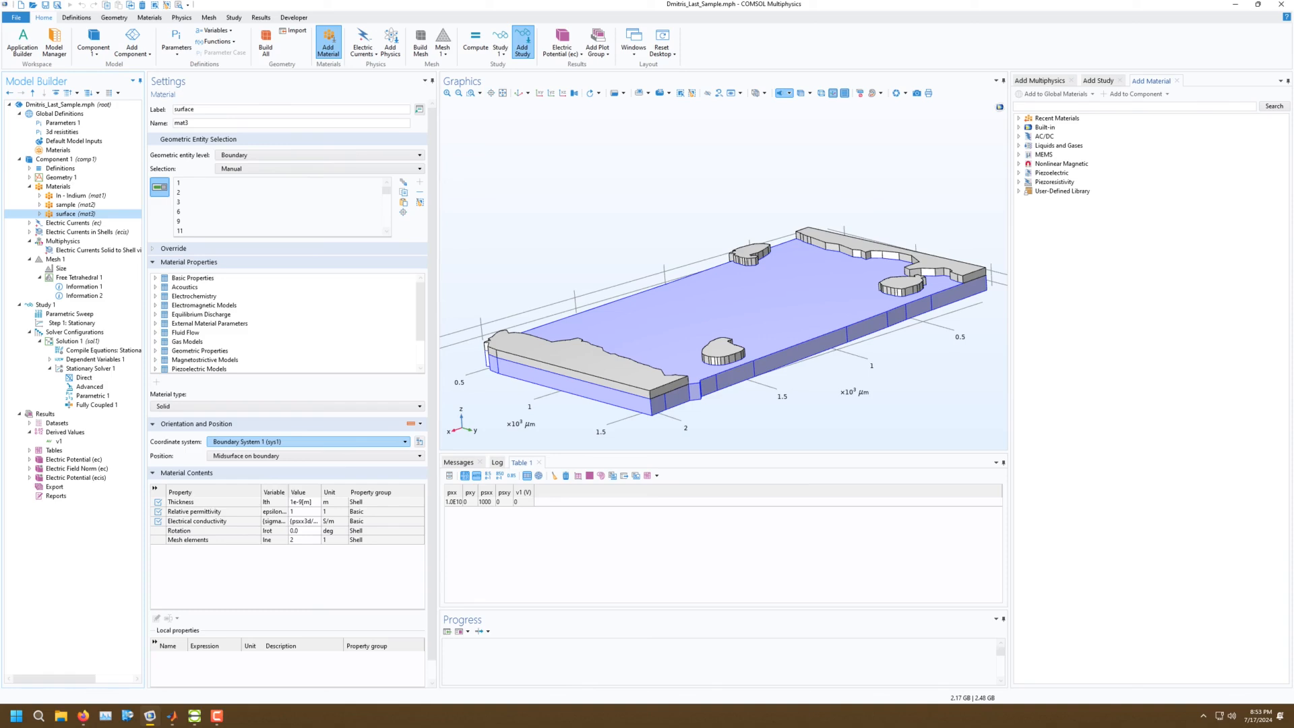
pyautogui.click(316, 455)
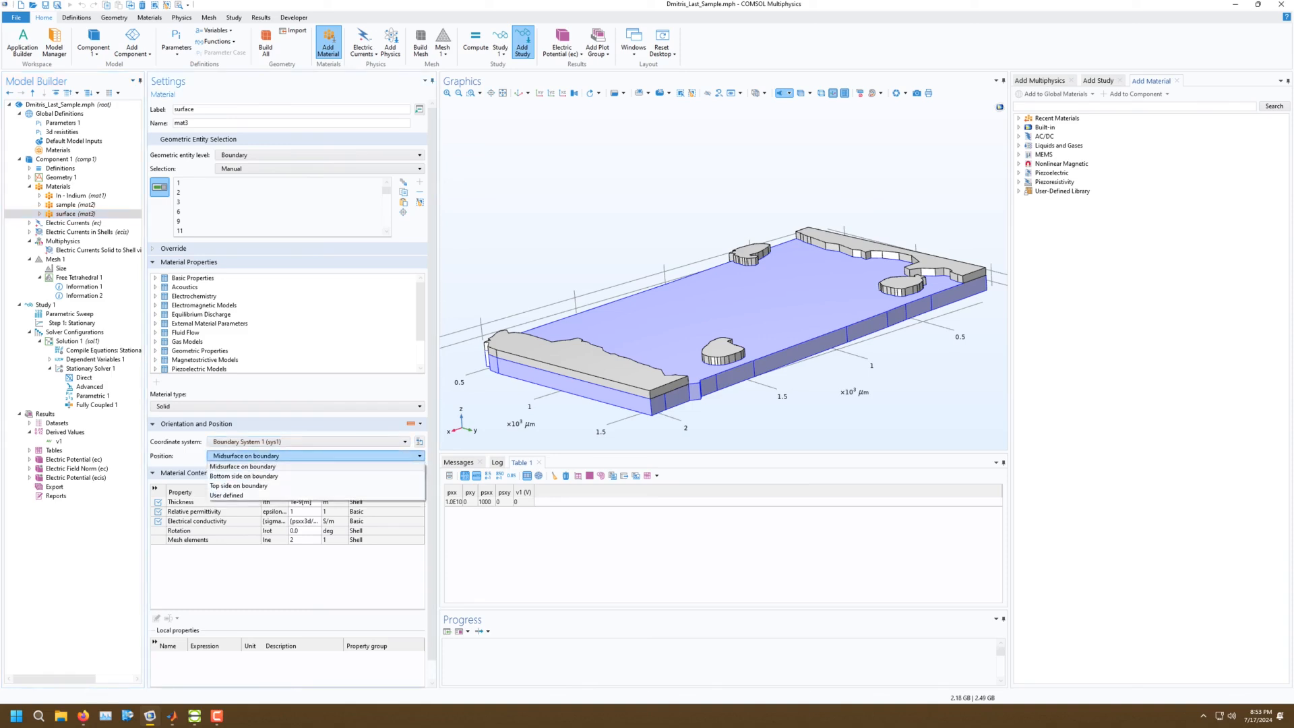
pyautogui.click(296, 486)
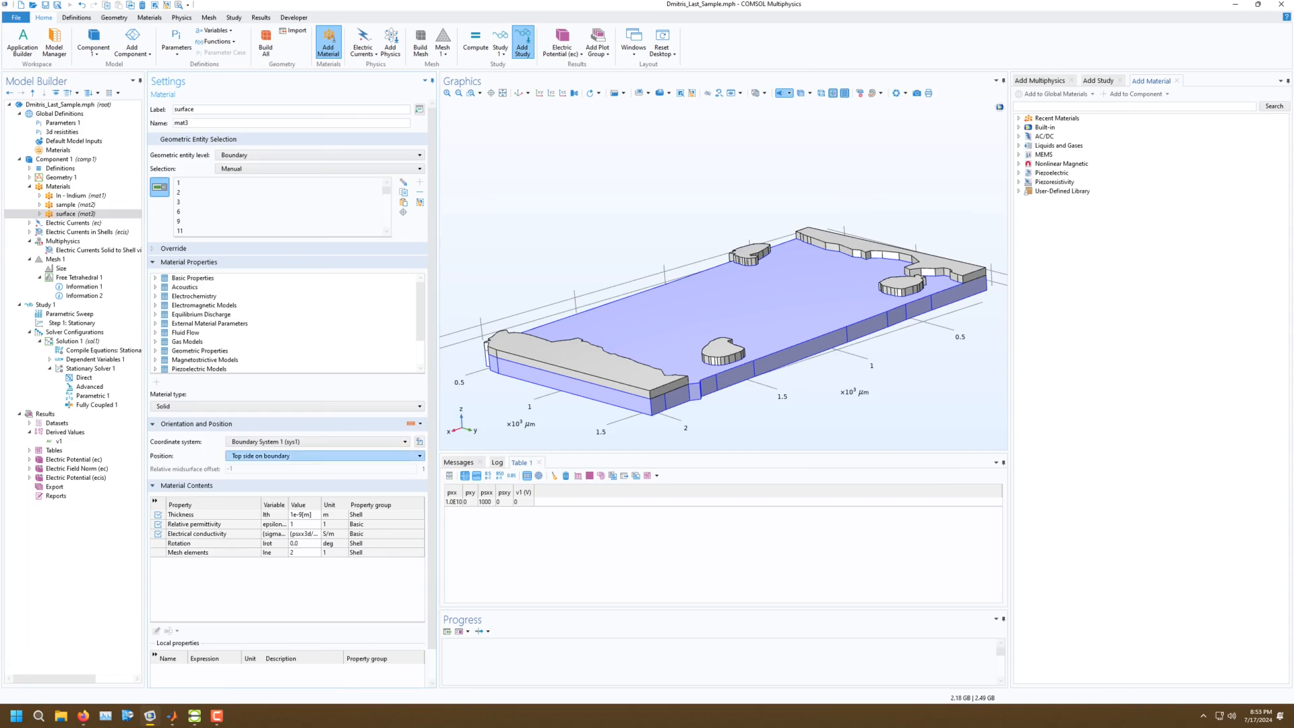
pyautogui.click(324, 456)
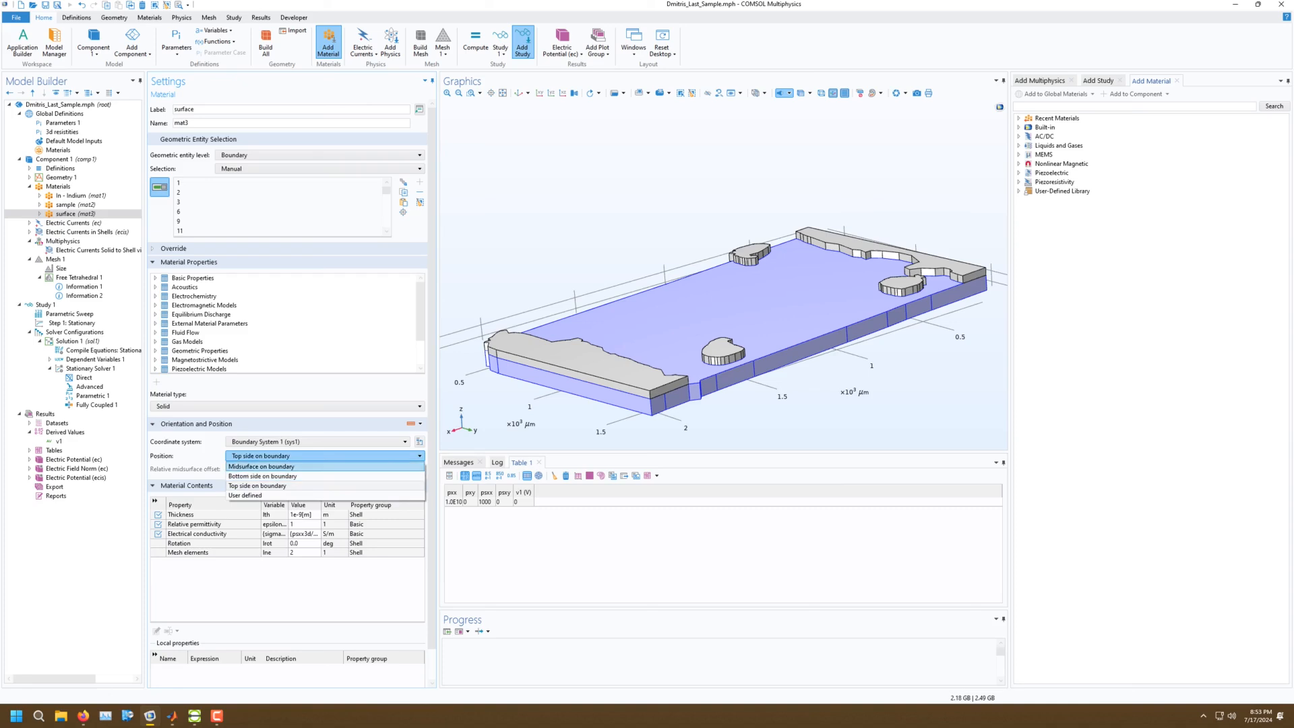
pyautogui.click(263, 476)
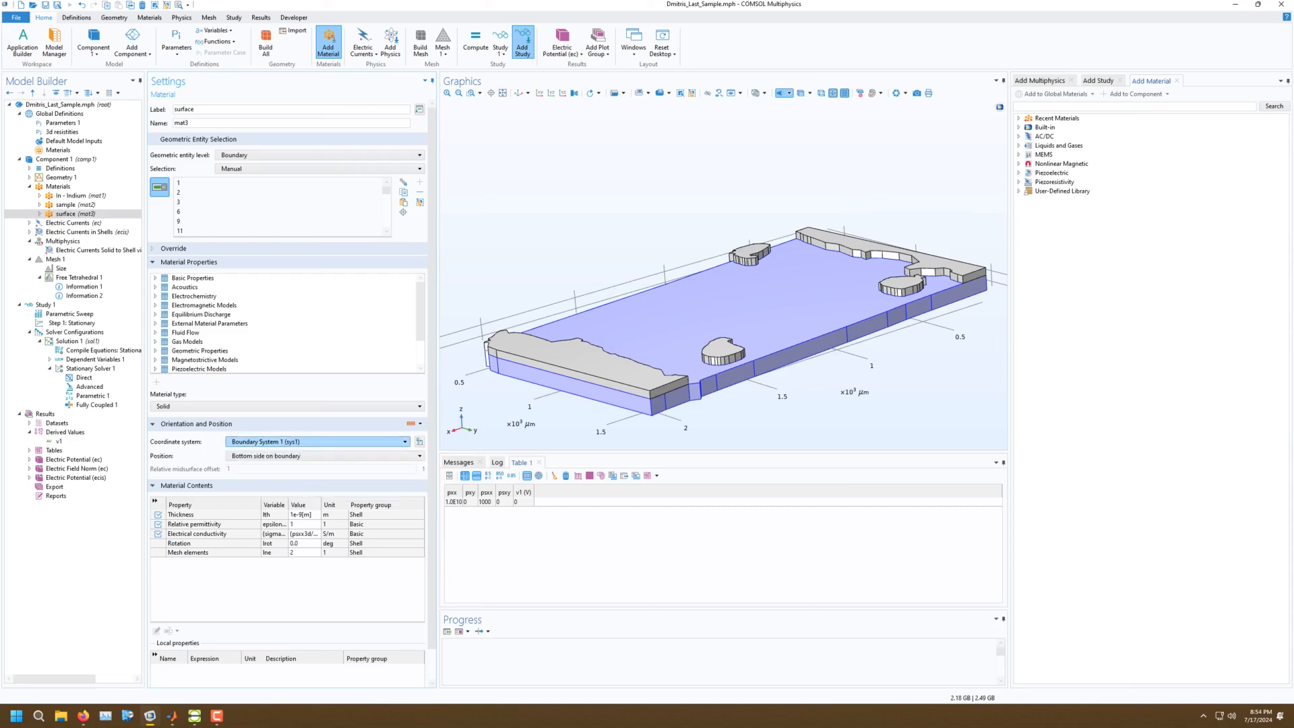
pyautogui.click(304, 406)
pyautogui.click(303, 406)
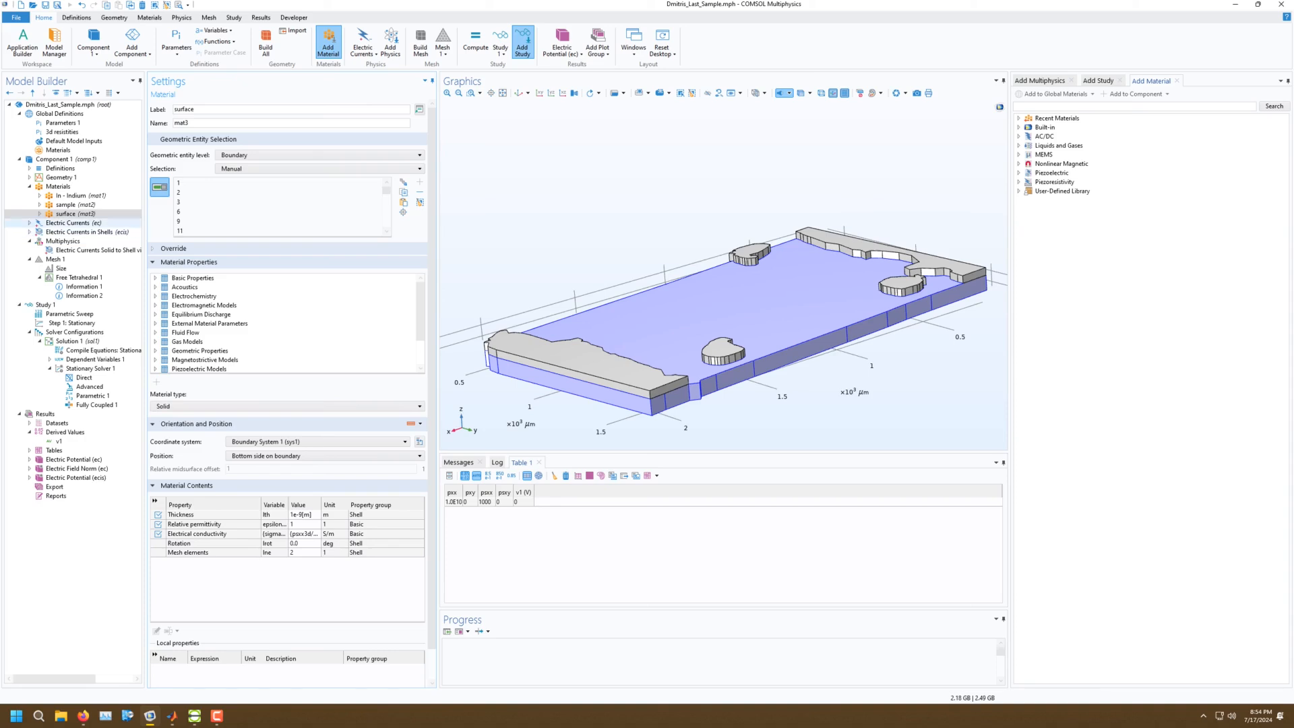
pyautogui.click(45, 304)
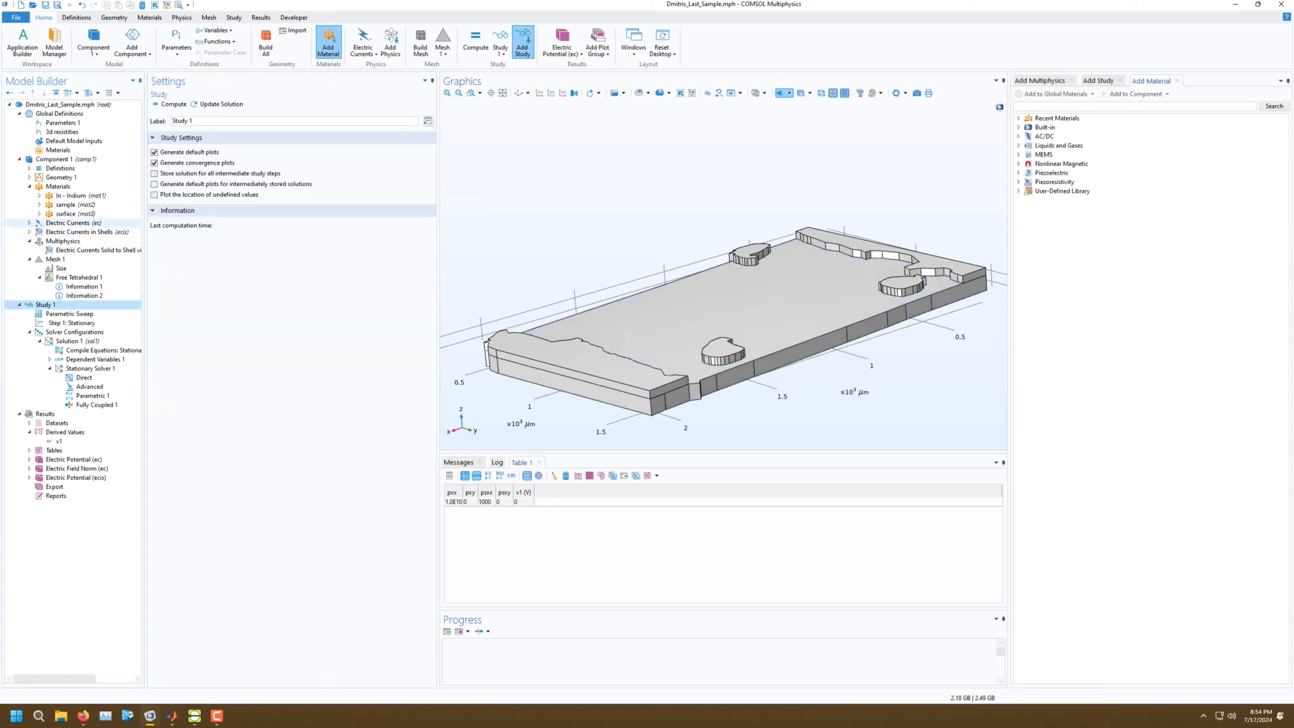
pyautogui.click(170, 103)
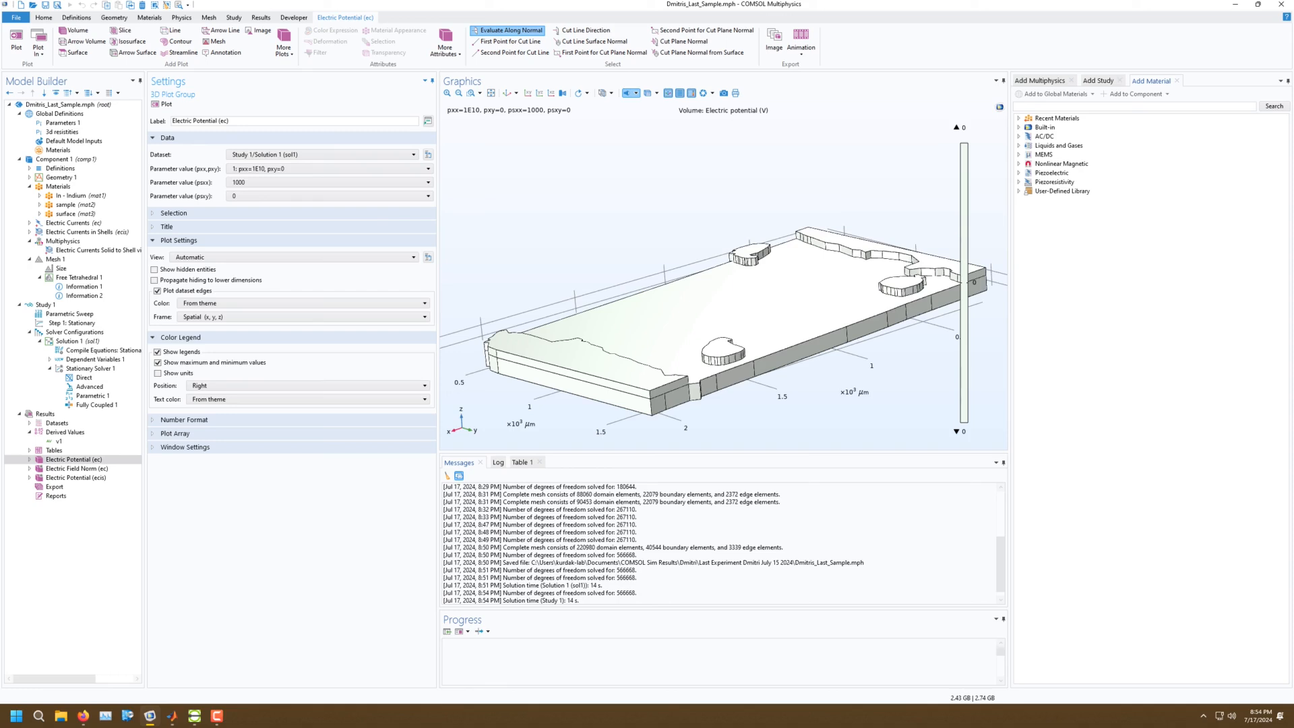
# Switch the Electric Potential (ec) plot's dataset to Layered Material 1 and inspect the plotted sample.
pyautogui.click(324, 168)
pyautogui.click(323, 169)
pyautogui.click(323, 155)
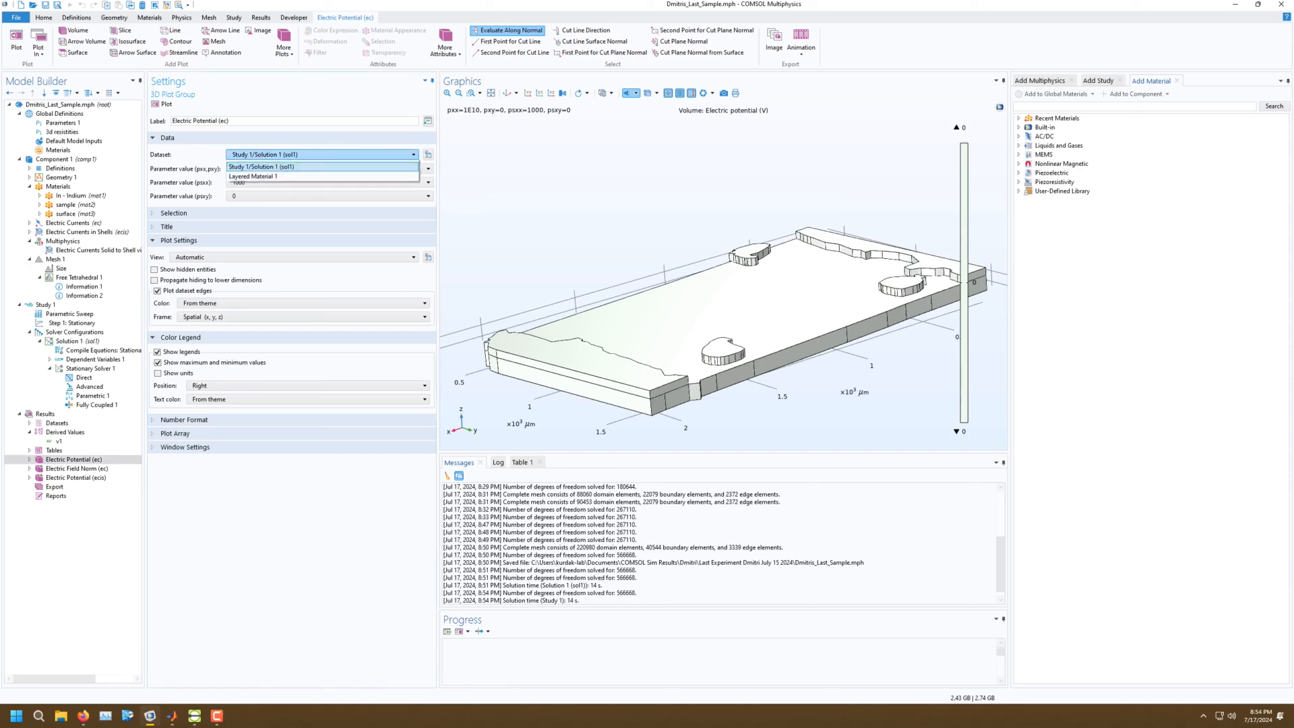
pyautogui.click(256, 176)
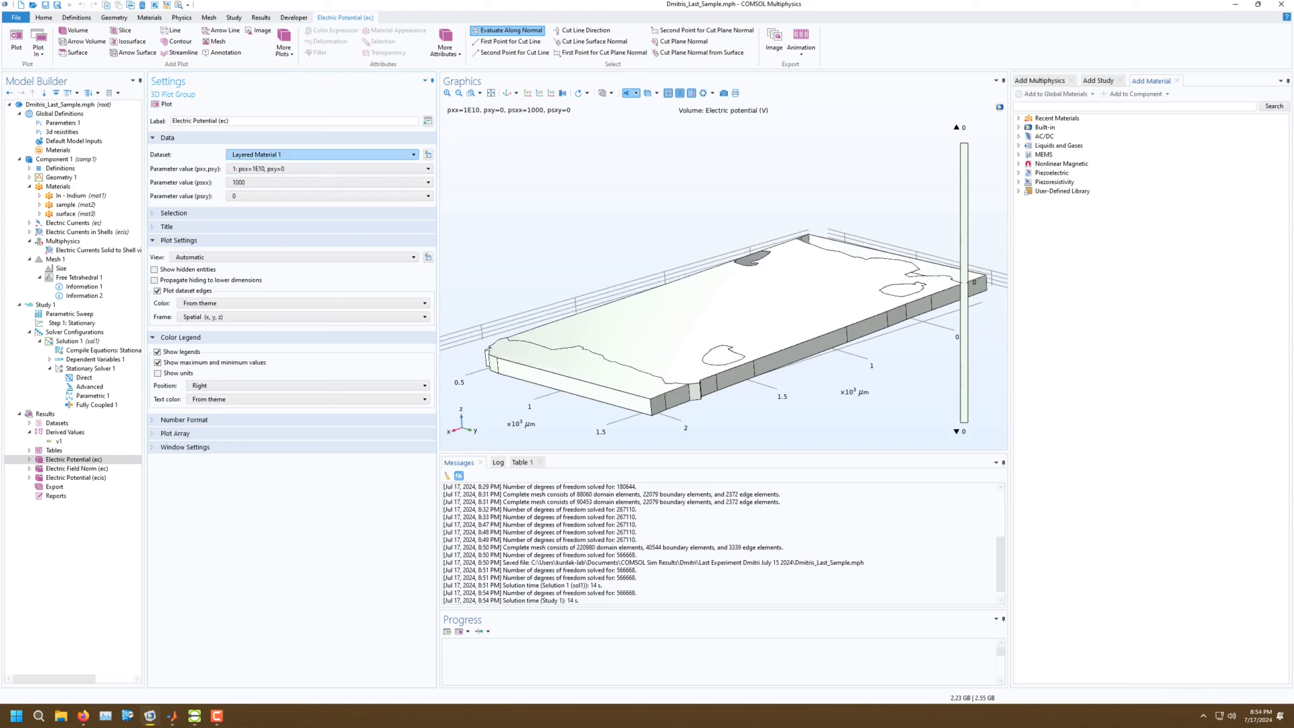
pyautogui.moveTo(674, 270); pyautogui.dragTo(668, 300)
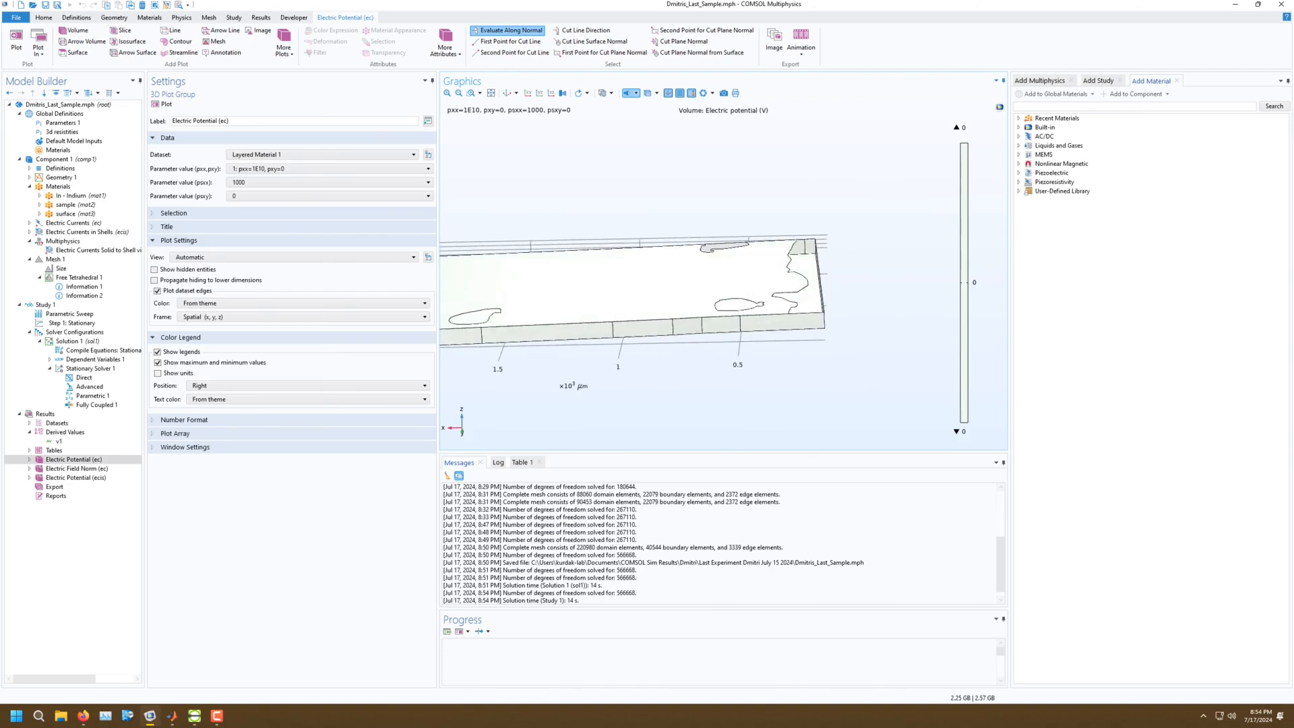
# Inspect the surface material's boundary selection around the contact pads and the edge contact strips.
pyautogui.click(75, 214)
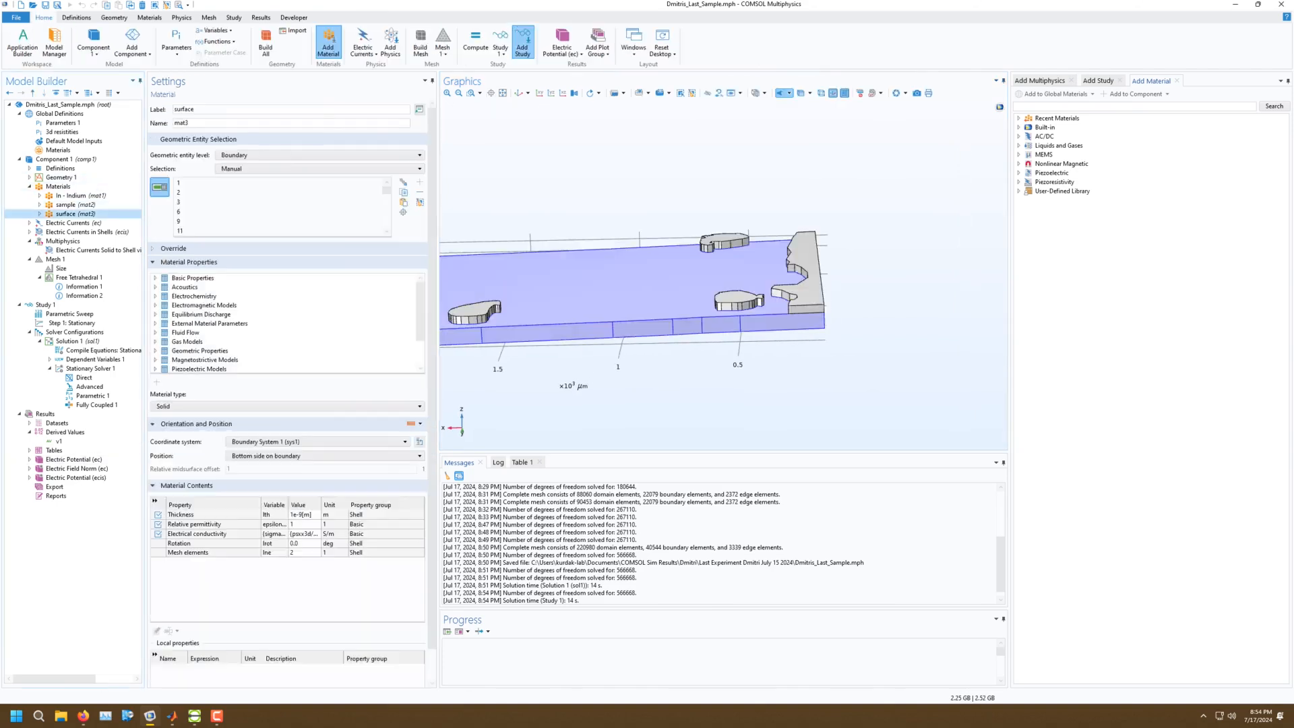
pyautogui.moveTo(607, 304); pyautogui.dragTo(545, 374)
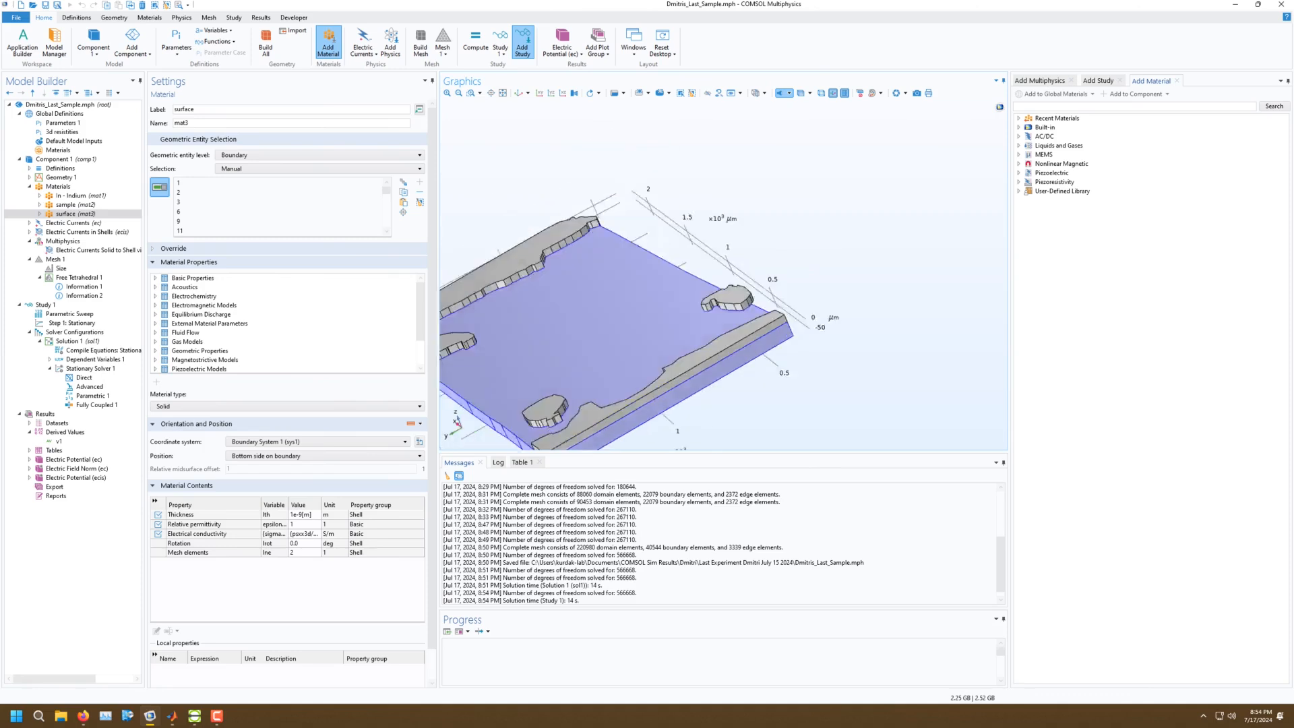
pyautogui.scroll(5, 731, 297)
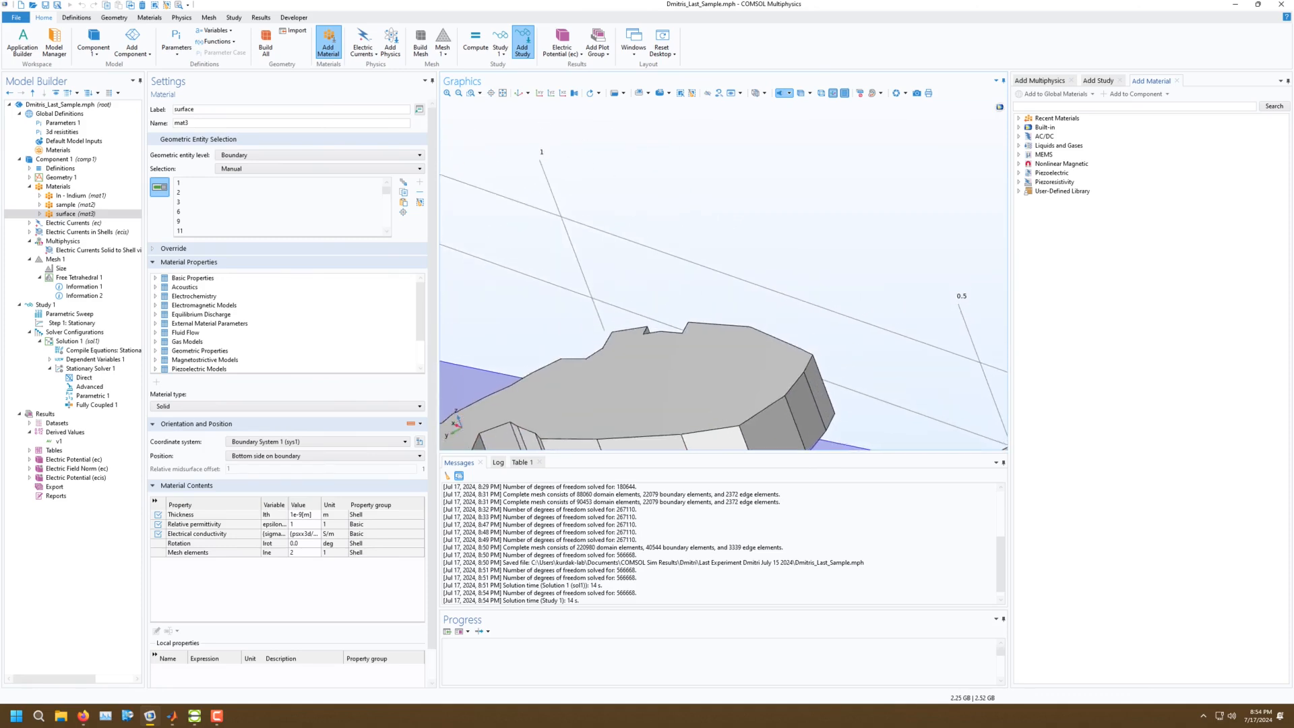
pyautogui.moveTo(674, 411); pyautogui.dragTo(720, 270, button='right')
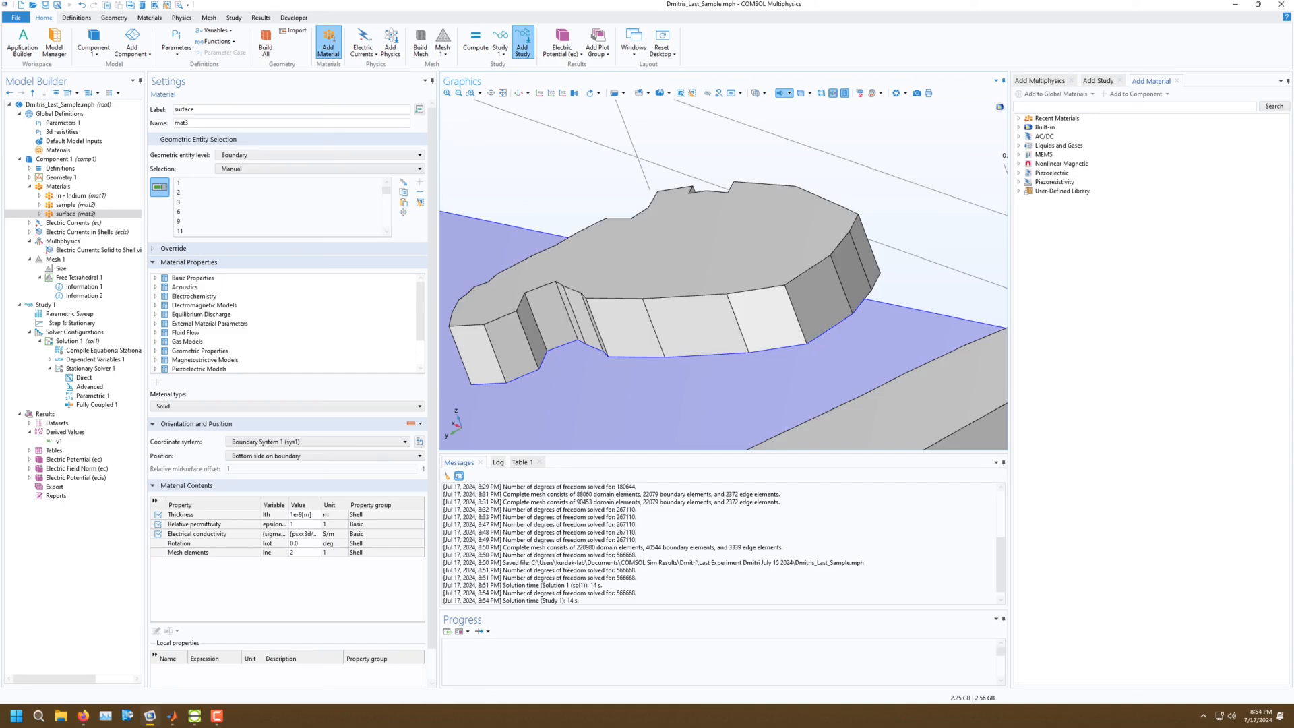
pyautogui.scroll(-5, 723, 270)
pyautogui.scroll(-3, 708, 215)
pyautogui.scroll(10, 707, 216)
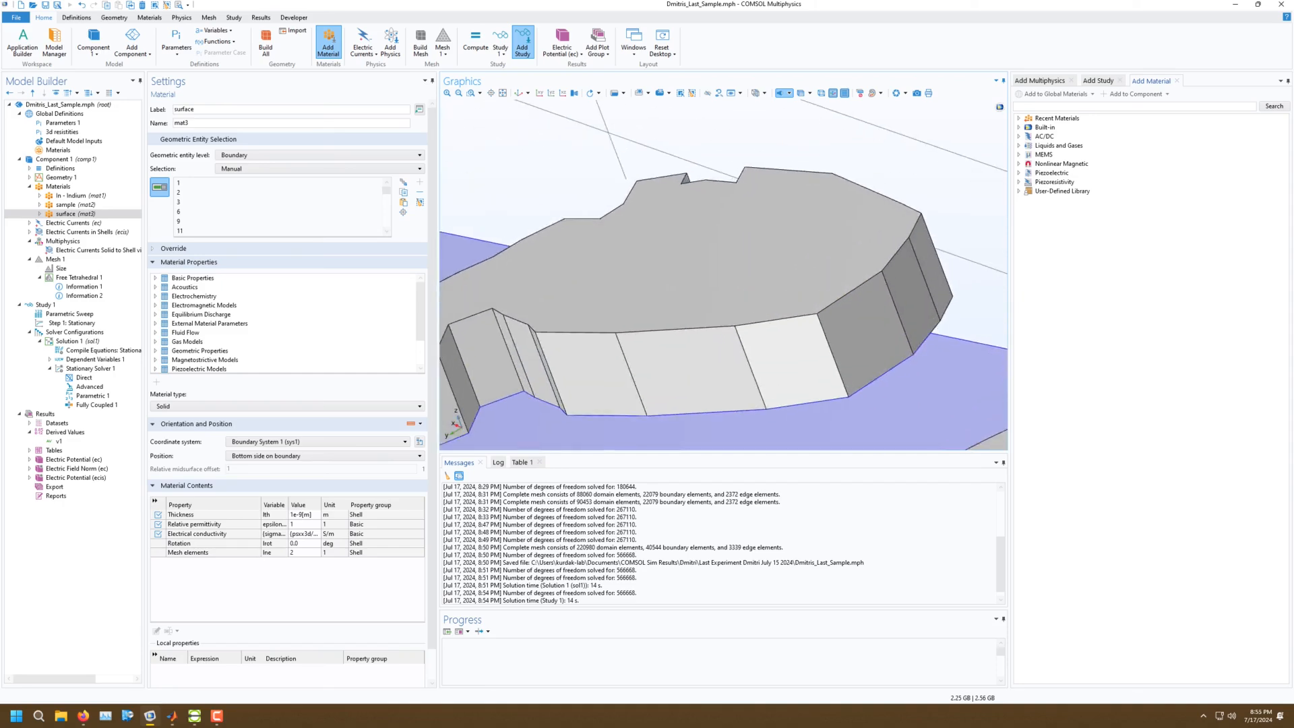
pyautogui.scroll(-4, 707, 215)
pyautogui.scroll(1, 708, 216)
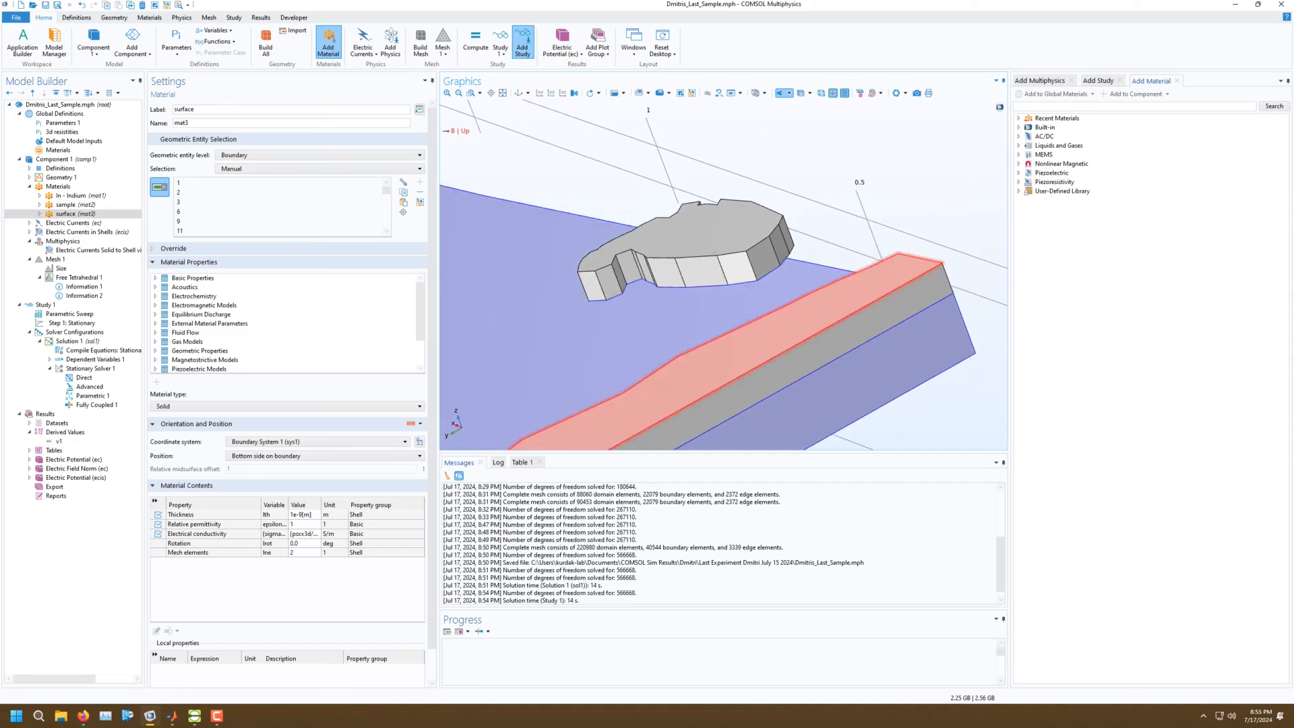
pyautogui.moveTo(741, 350); pyautogui.dragTo(937, 337)
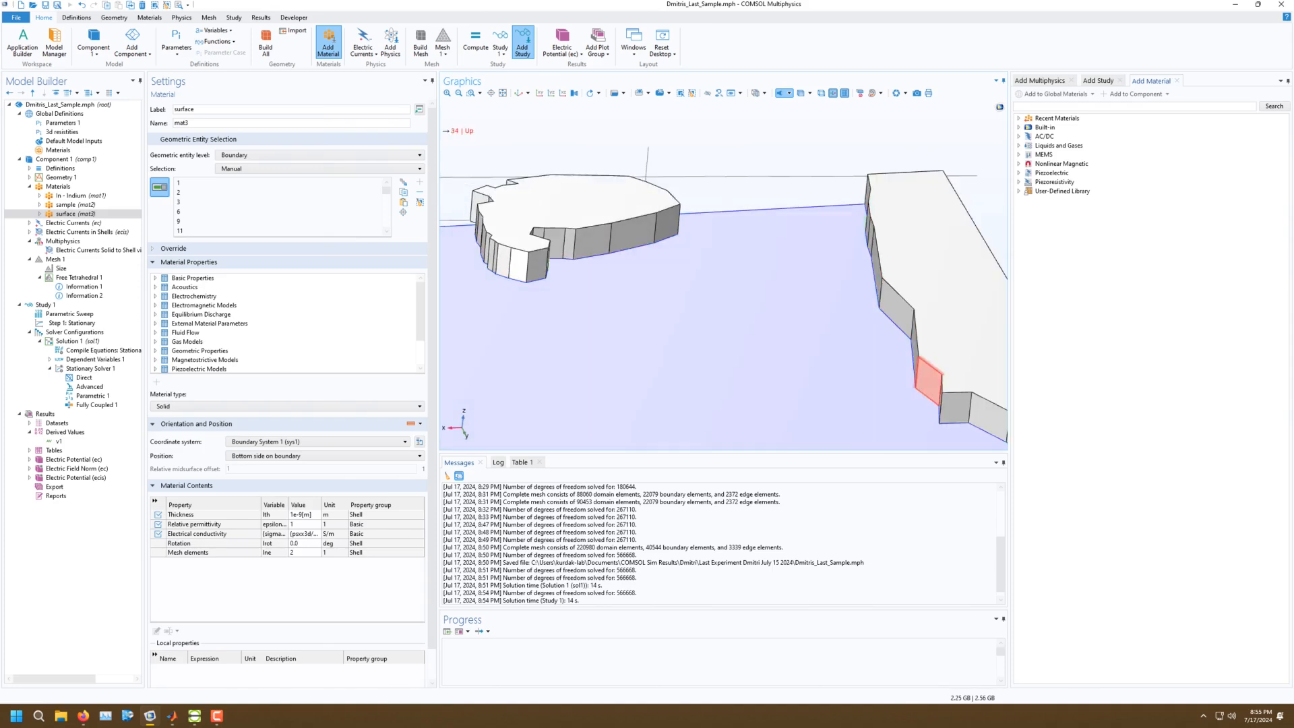
pyautogui.moveTo(953, 414); pyautogui.dragTo(603, 114, button='right')
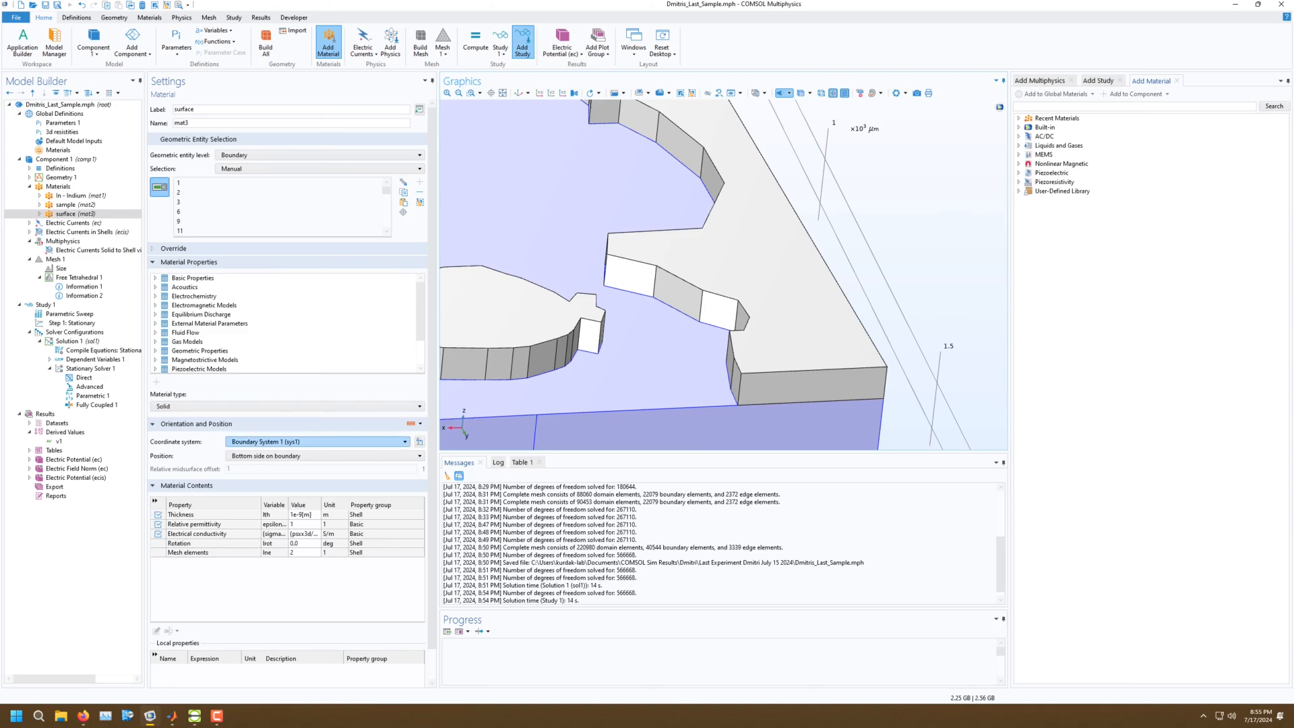
# Set the surface material's position to Top side on boundary and recompute Study 1.
pyautogui.click(324, 456)
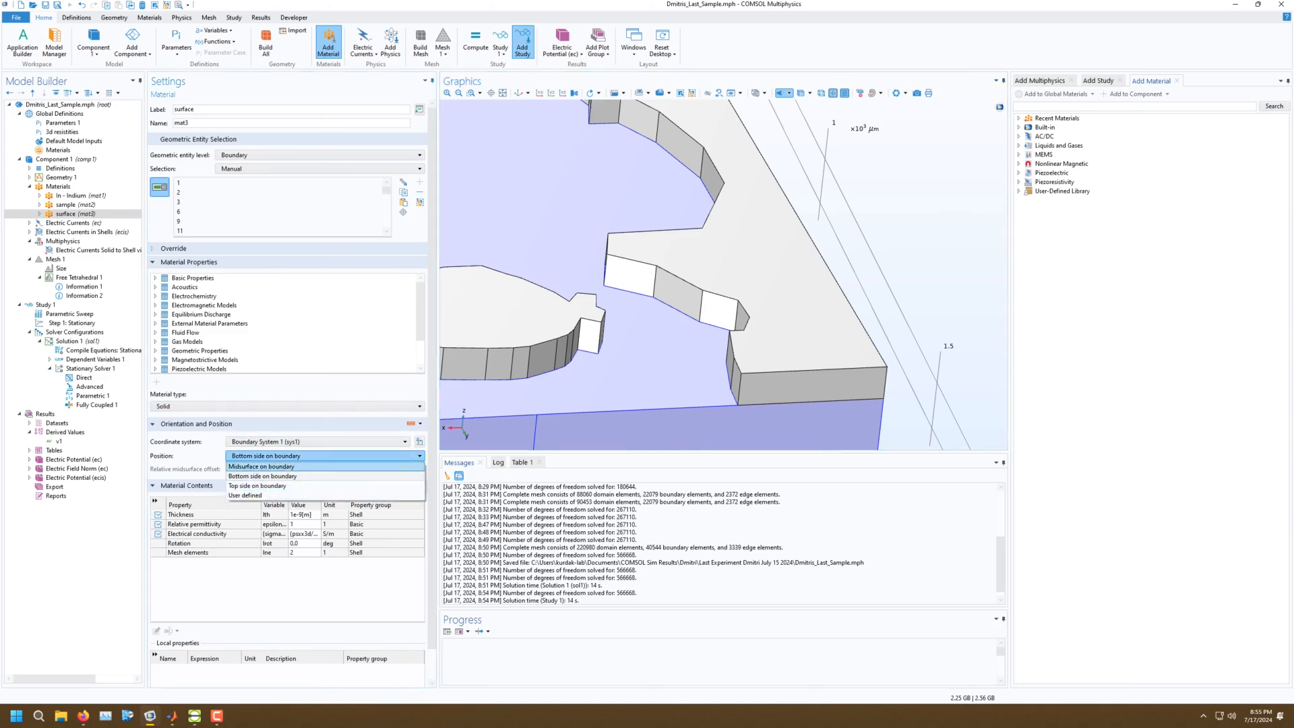
pyautogui.click(258, 485)
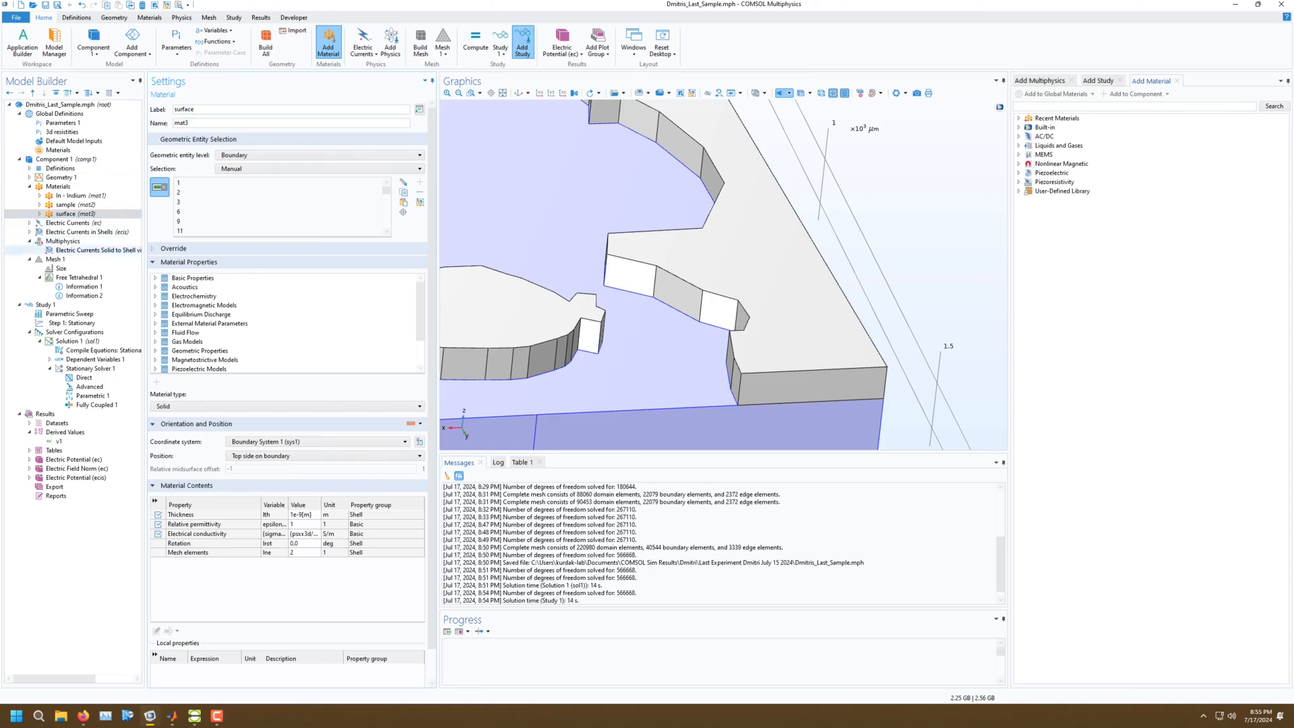
pyautogui.click(45, 305)
pyautogui.click(170, 103)
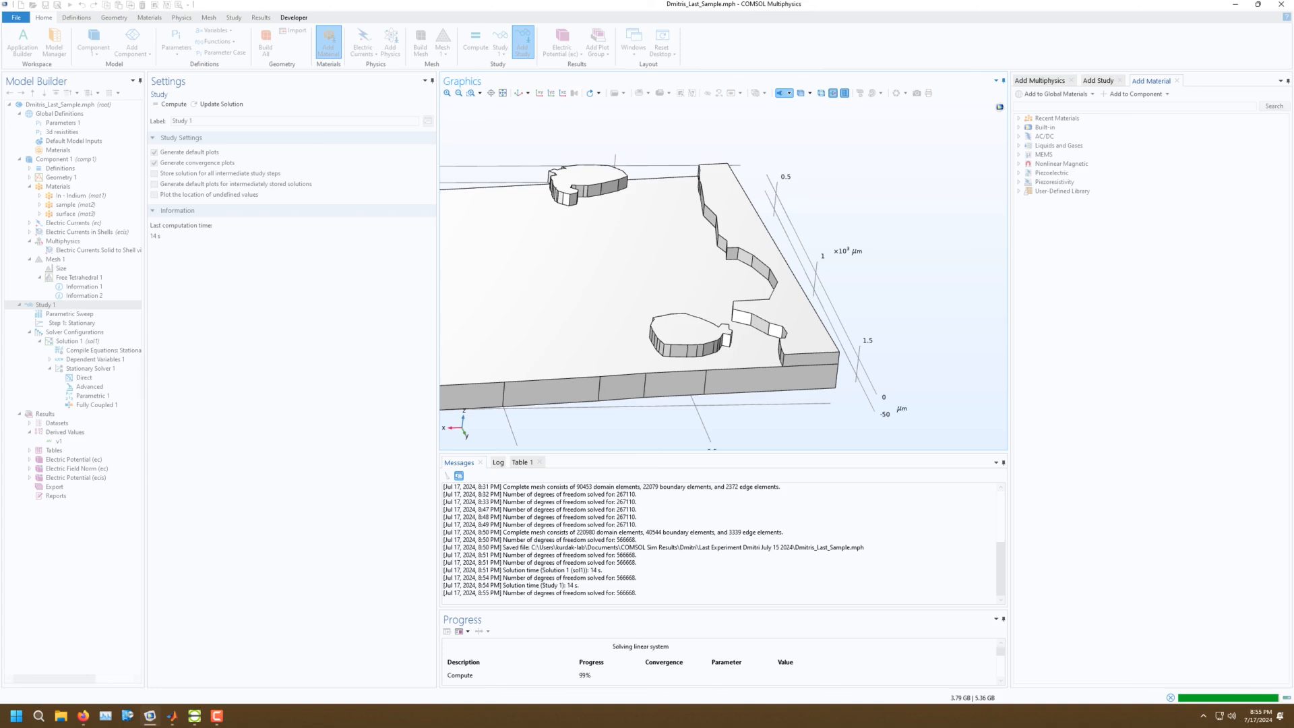
# Set the Electric Potential (ec) plot's dataset to Study 1/Solution 1 and replot it.
pyautogui.moveTo(762, 290); pyautogui.dragTo(698, 313)
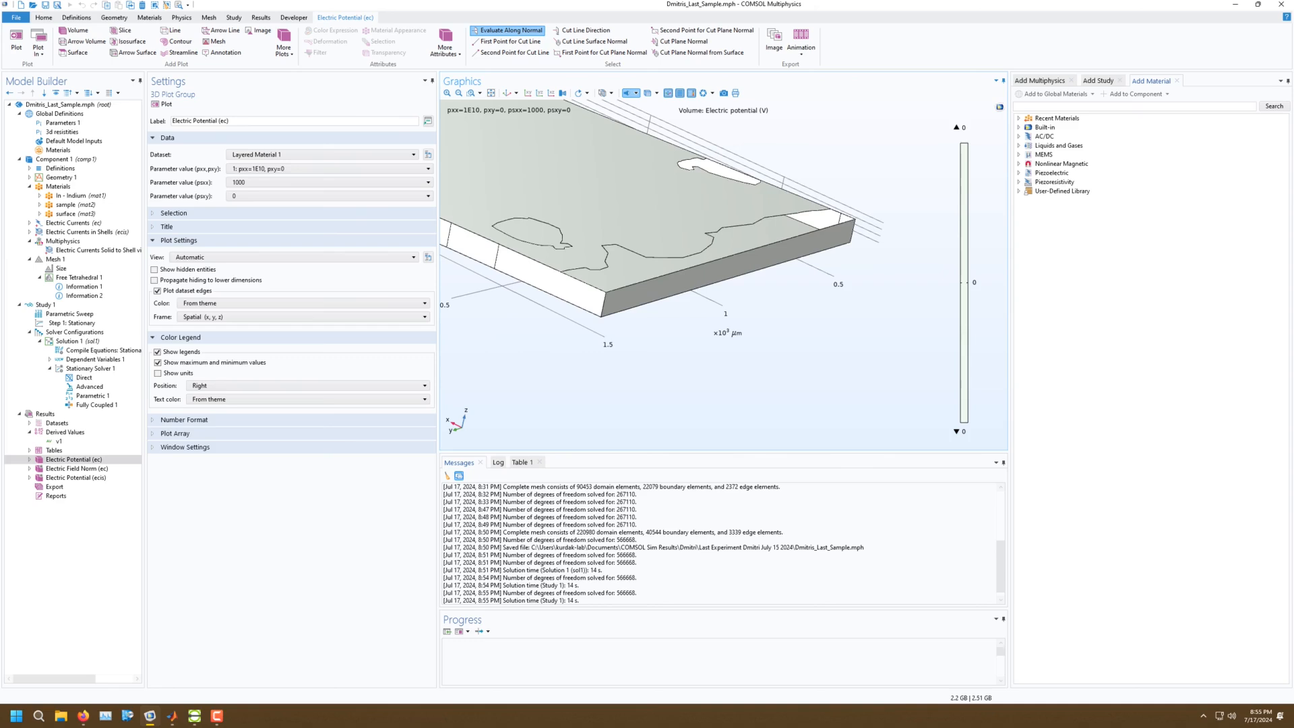
pyautogui.click(323, 154)
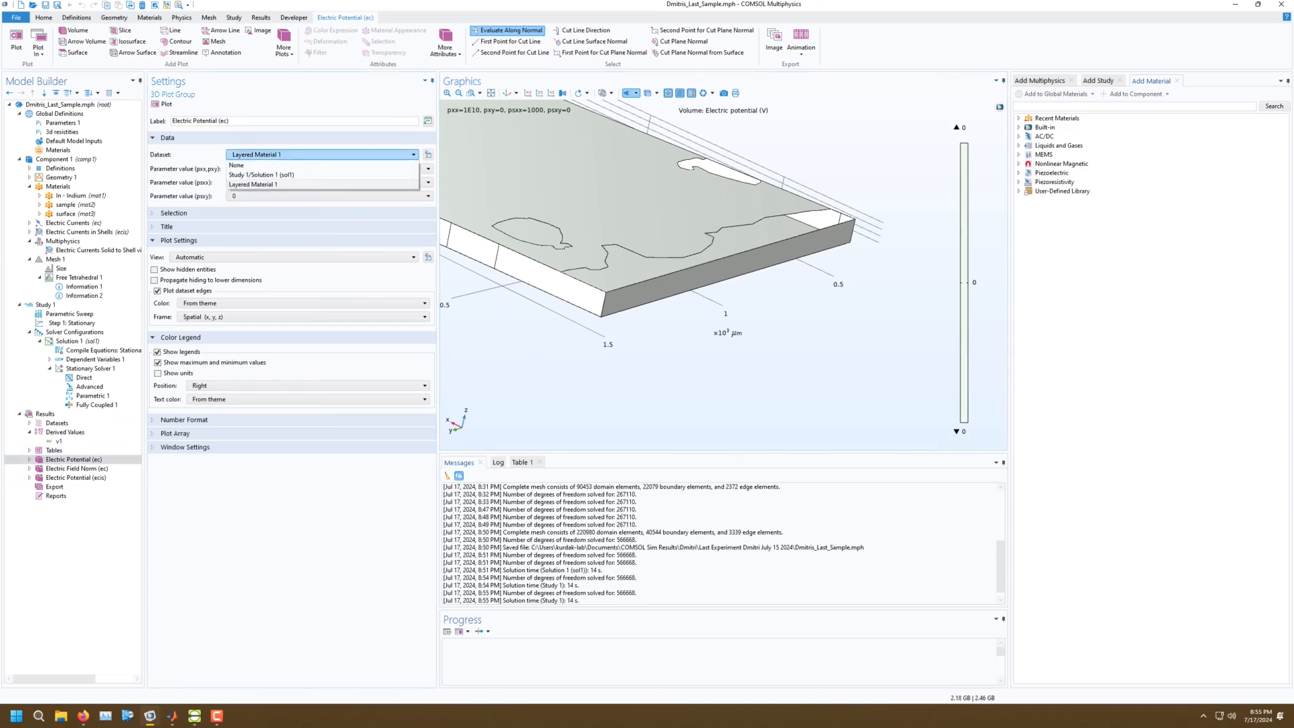
pyautogui.click(269, 164)
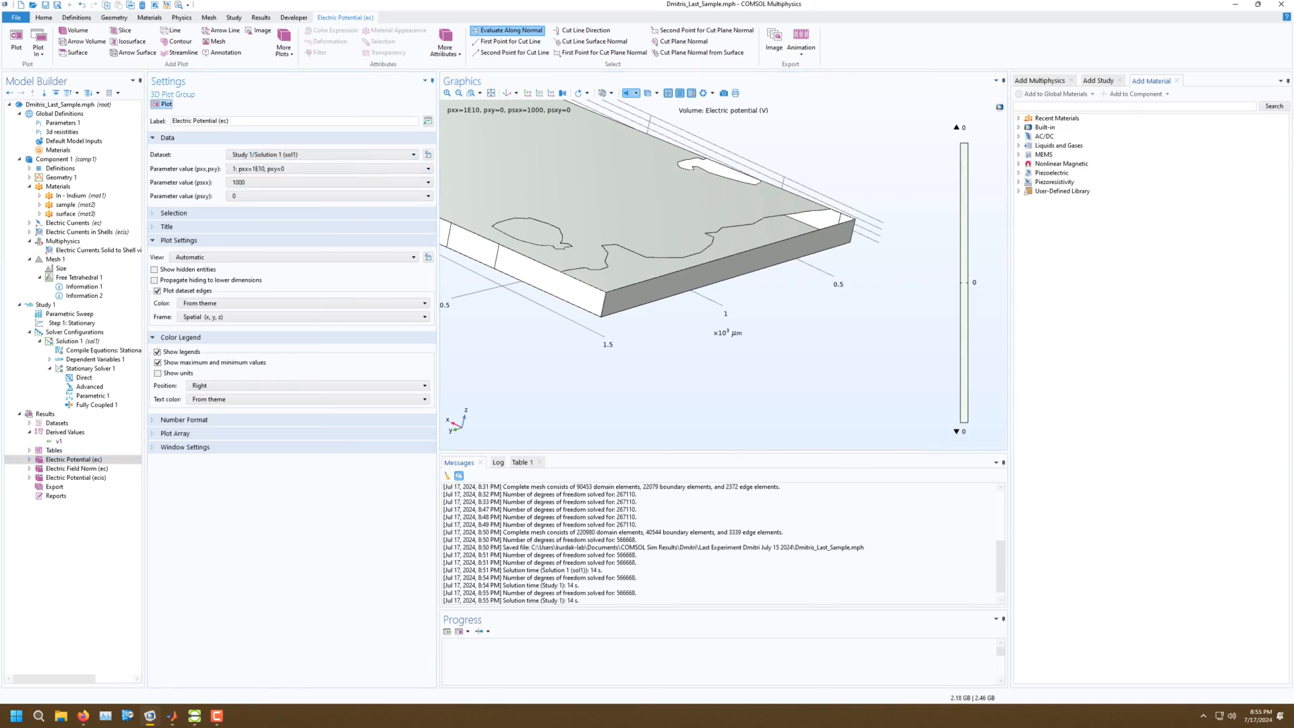
pyautogui.moveTo(593, 259); pyautogui.dragTo(807, 301, button='right')
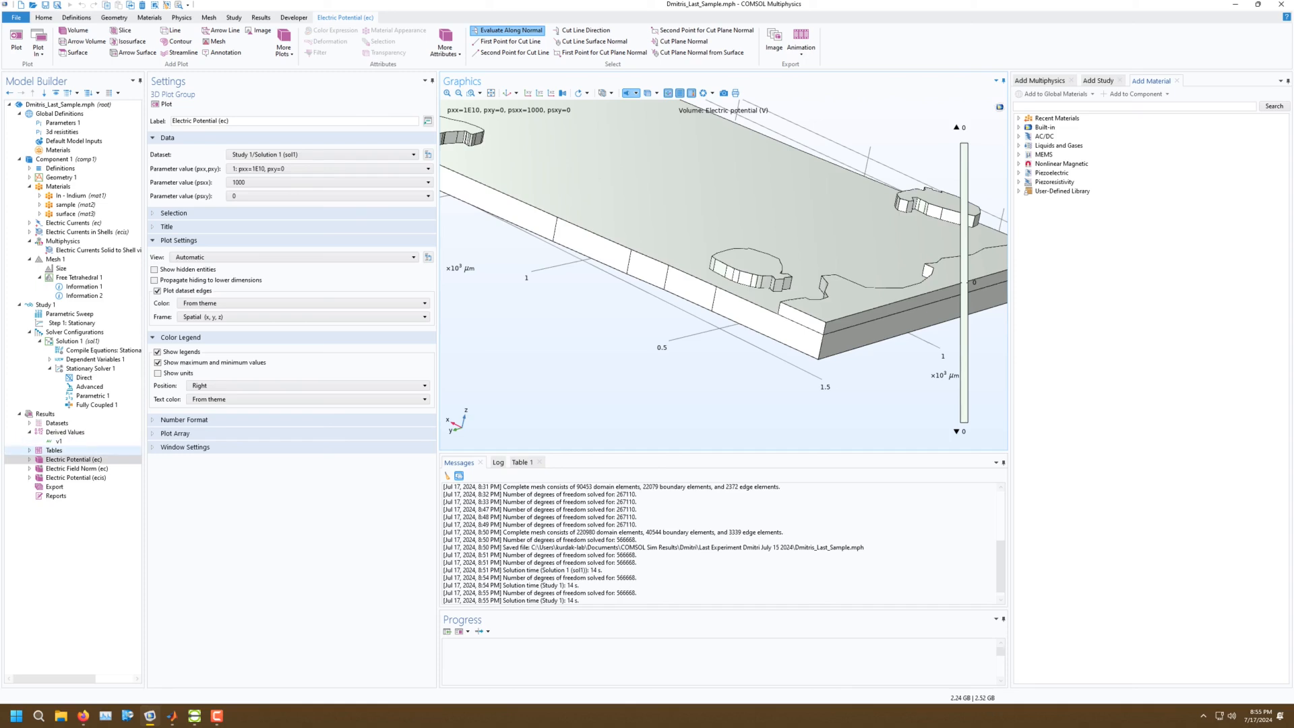
# Set the expression of Volume 1 under Electric Potential (ec) to the electric displacement field norm, ec.normD, and replot it.
pyautogui.click(29, 460)
pyautogui.click(67, 469)
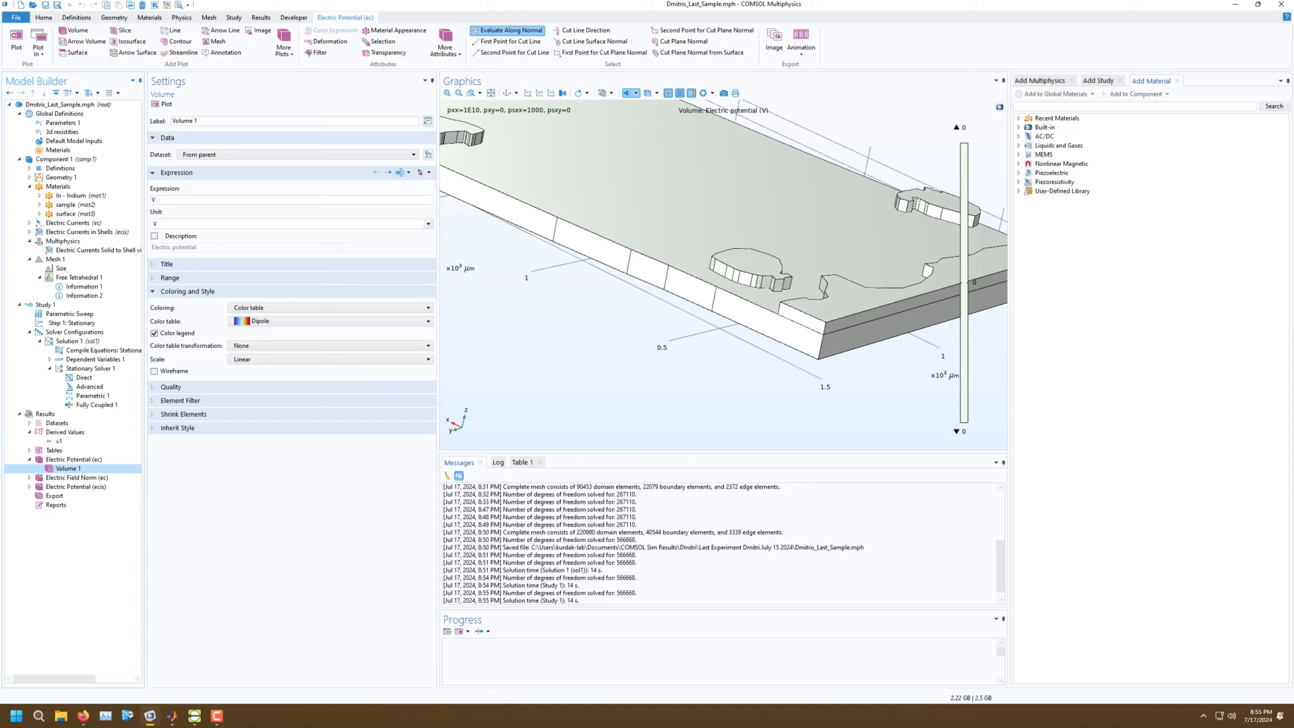
pyautogui.click(419, 172)
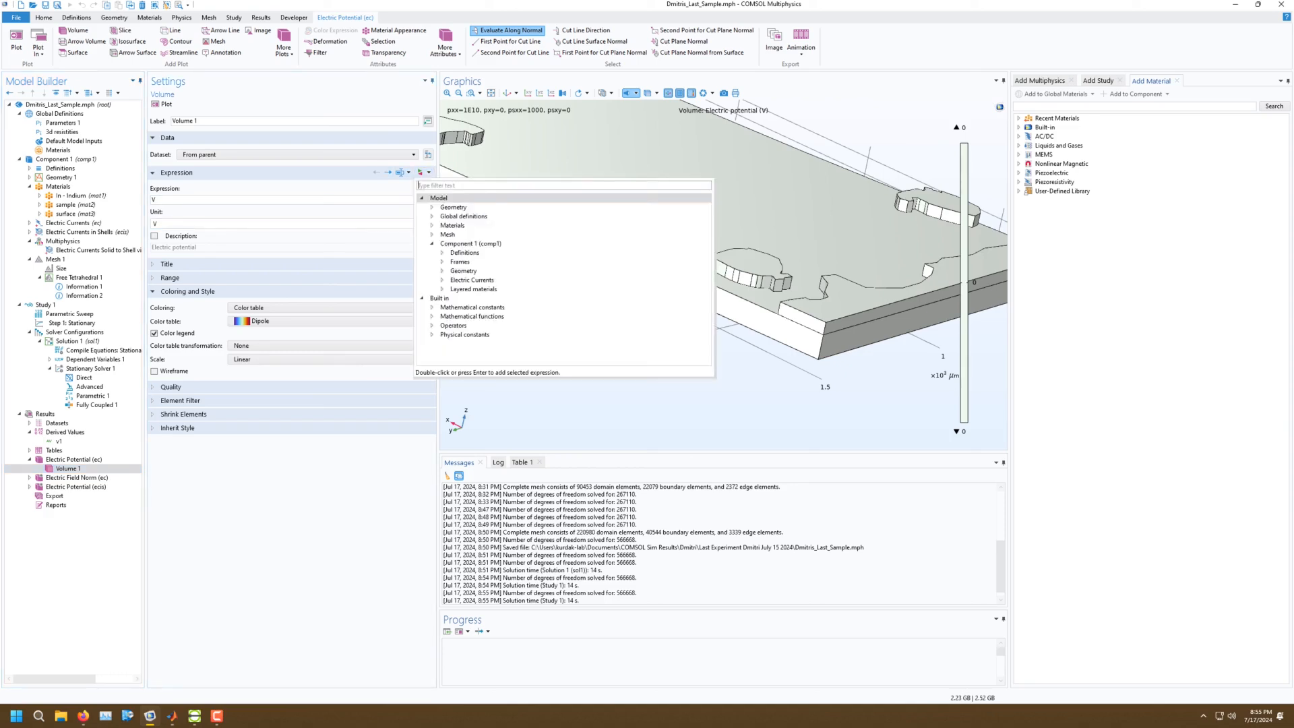
pyautogui.click(442, 279)
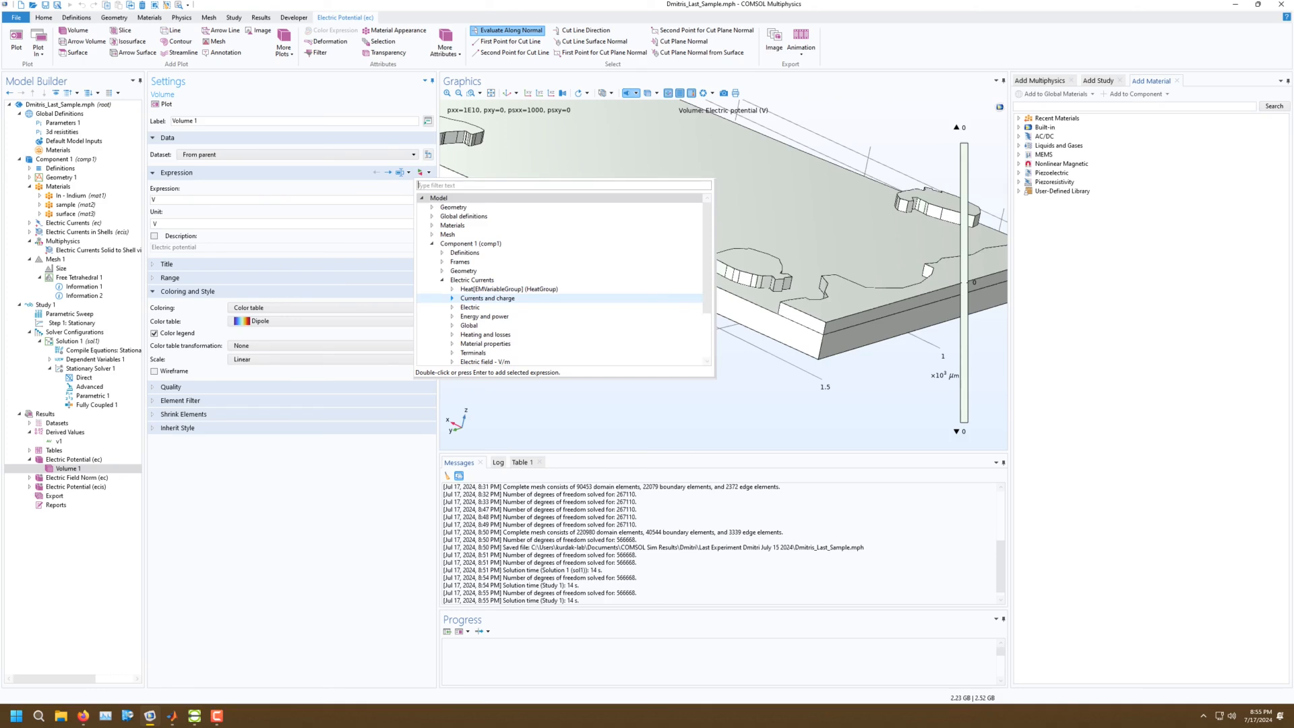
pyautogui.click(453, 307)
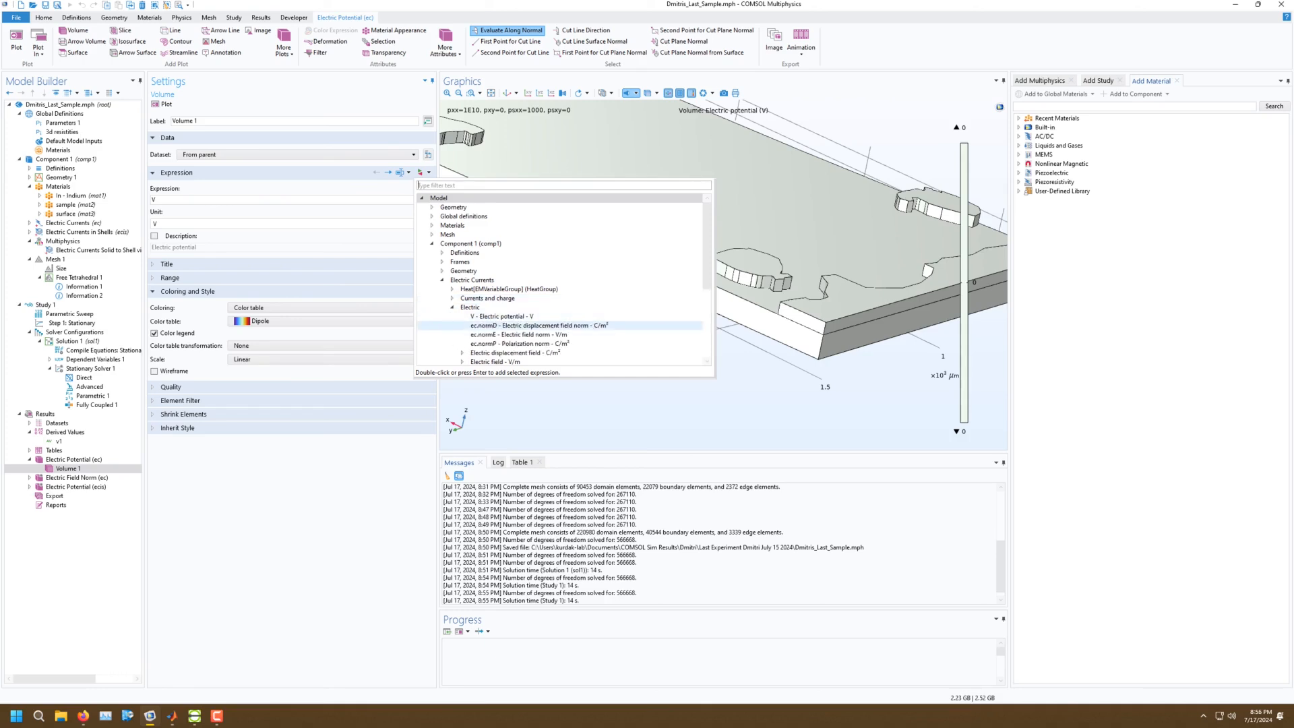
pyautogui.scroll(-1, 497, 321)
pyautogui.click(498, 298)
pyautogui.doubleClick(497, 298)
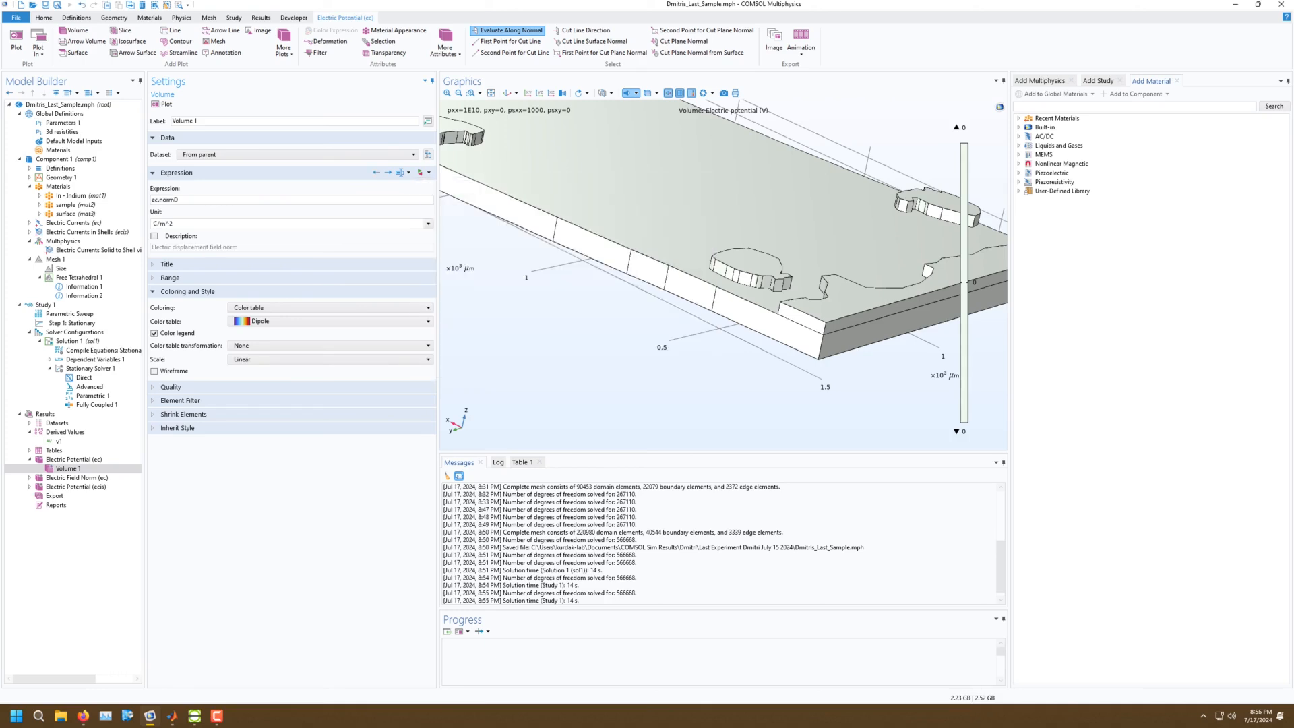
pyautogui.click(162, 104)
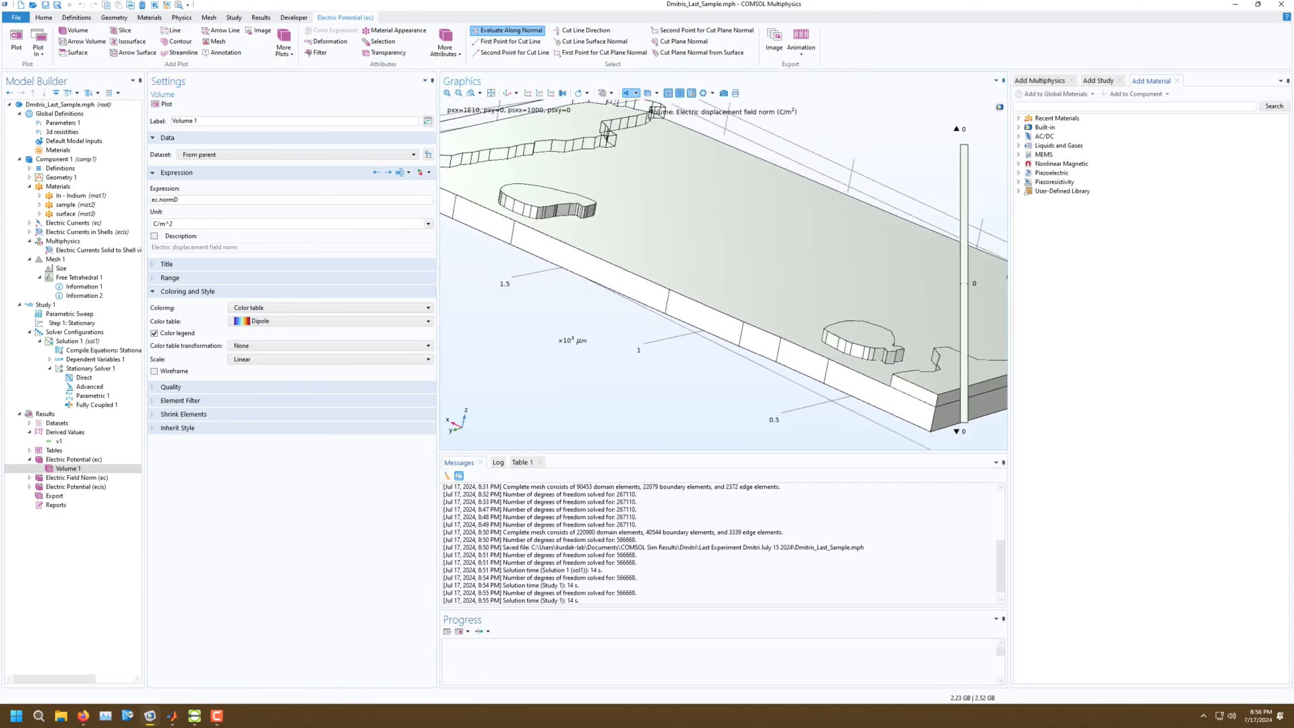
pyautogui.scroll(2, 617, 238)
pyautogui.moveTo(608, 188); pyautogui.dragTo(576, 251)
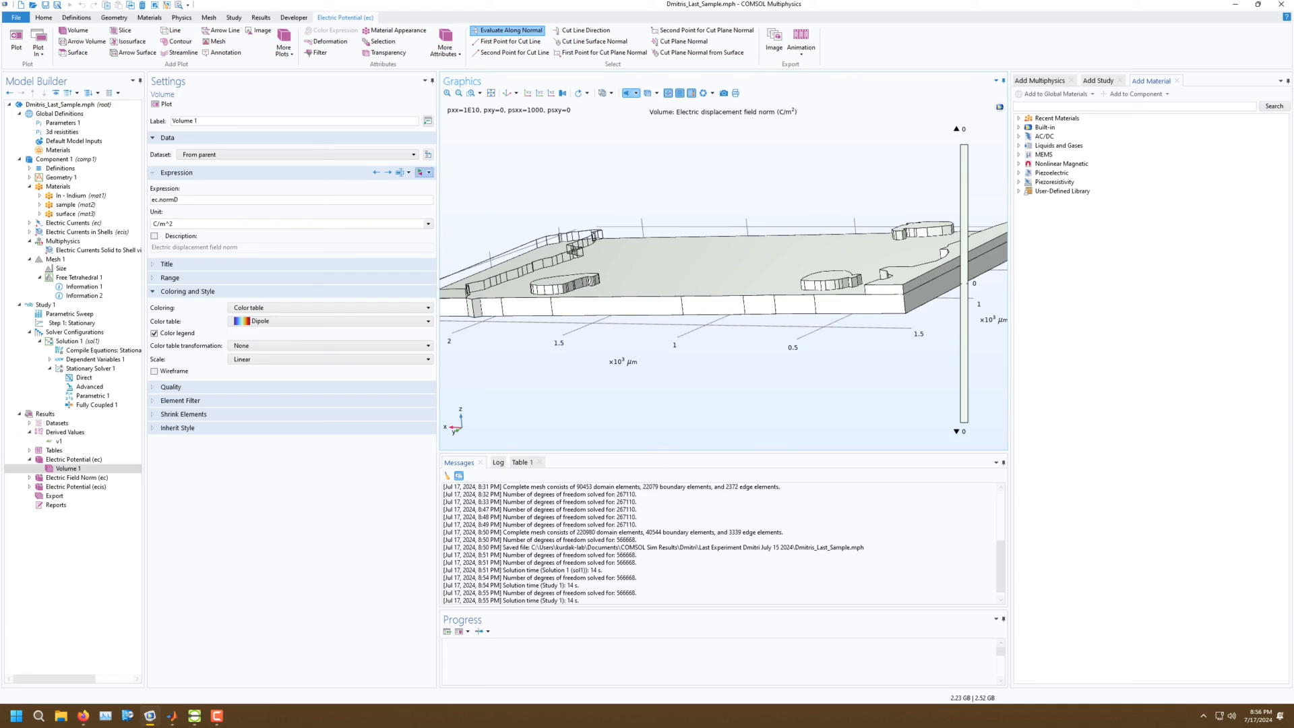
# Set Volume 1's expression back to the electric potential V and replot it.
pyautogui.click(420, 172)
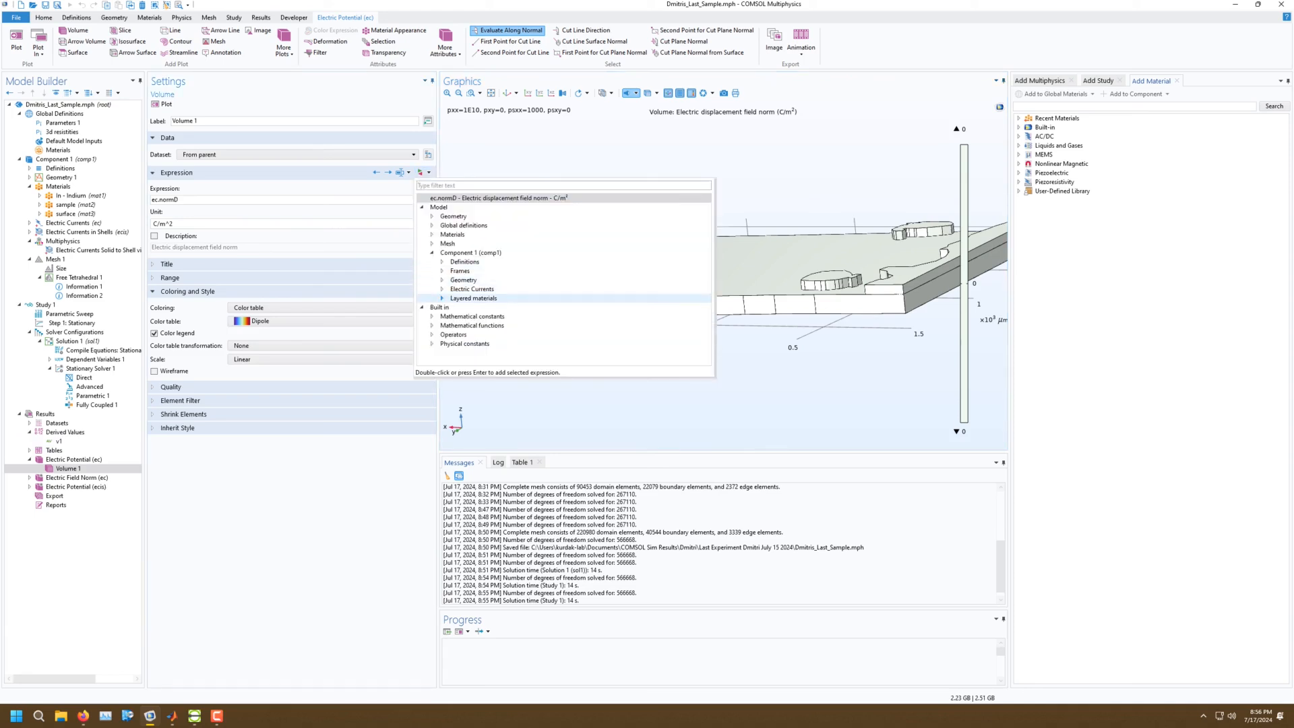
pyautogui.click(443, 297)
pyautogui.click(452, 307)
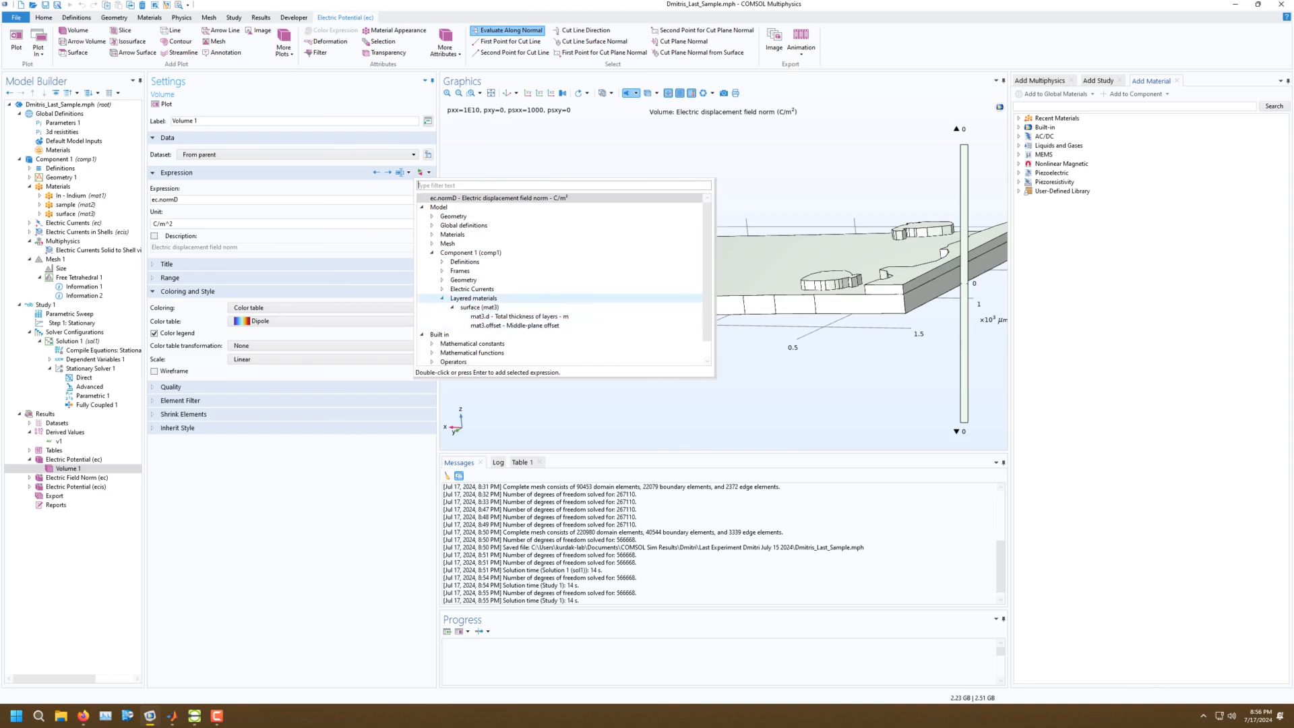
pyautogui.click(442, 289)
pyautogui.click(452, 307)
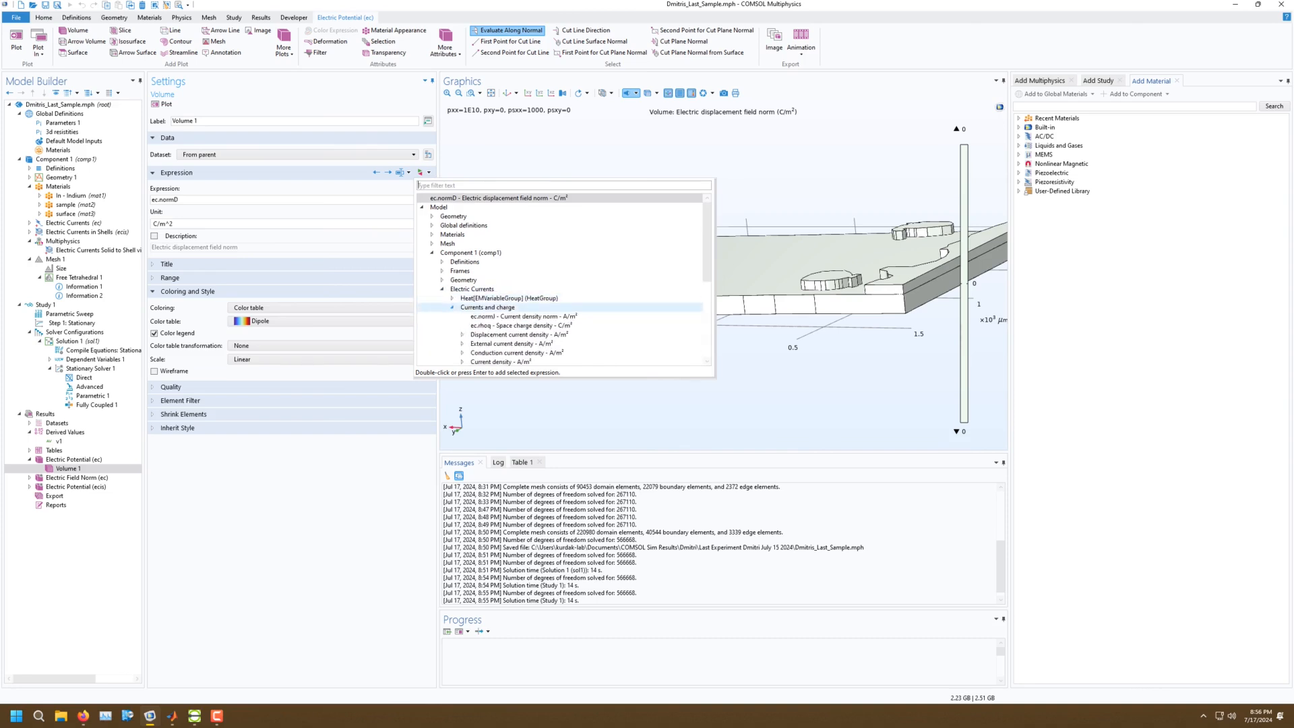
pyautogui.click(452, 307)
pyautogui.click(452, 316)
pyautogui.doubleClick(499, 325)
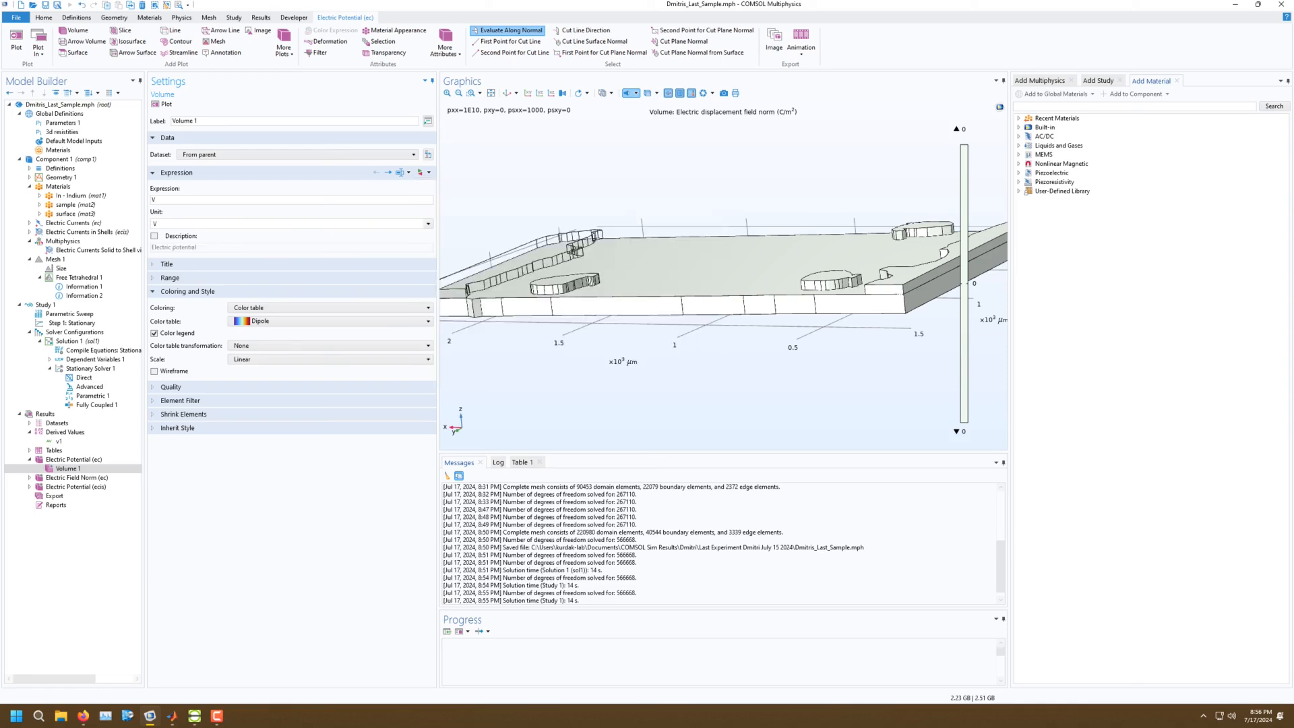
pyautogui.click(162, 103)
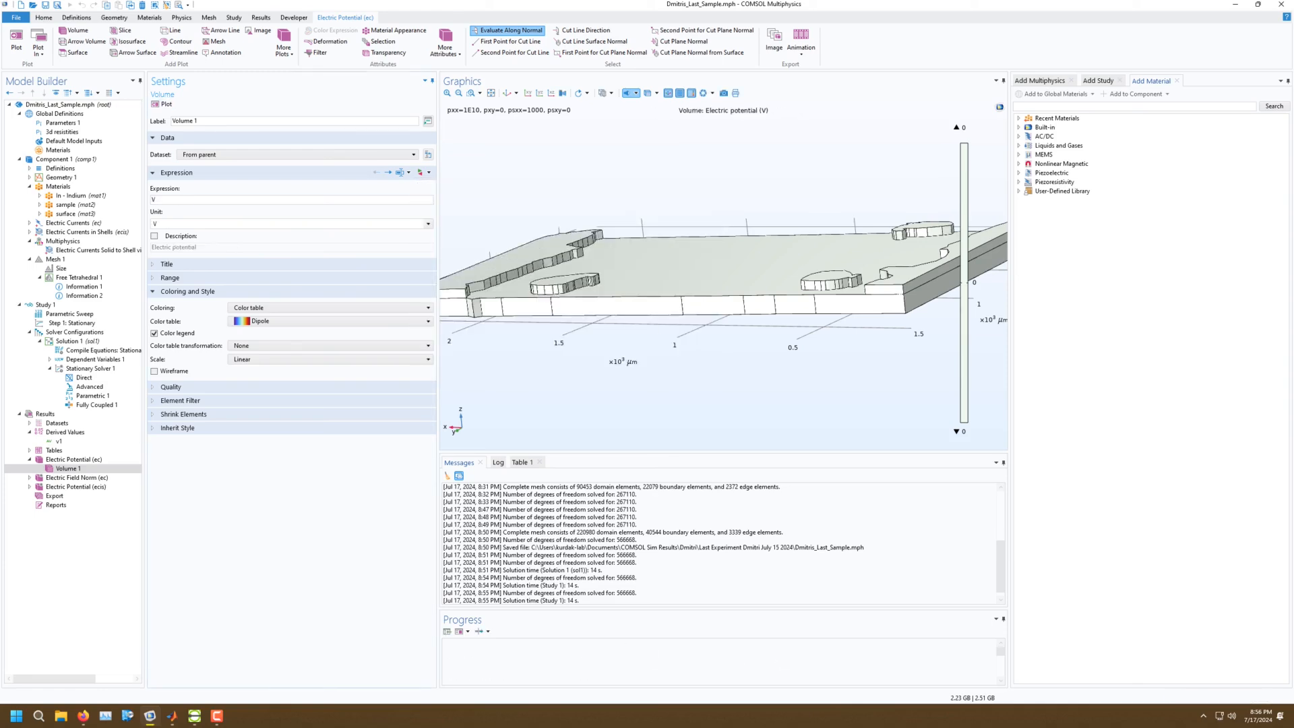
pyautogui.moveTo(714, 270); pyautogui.dragTo(722, 299)
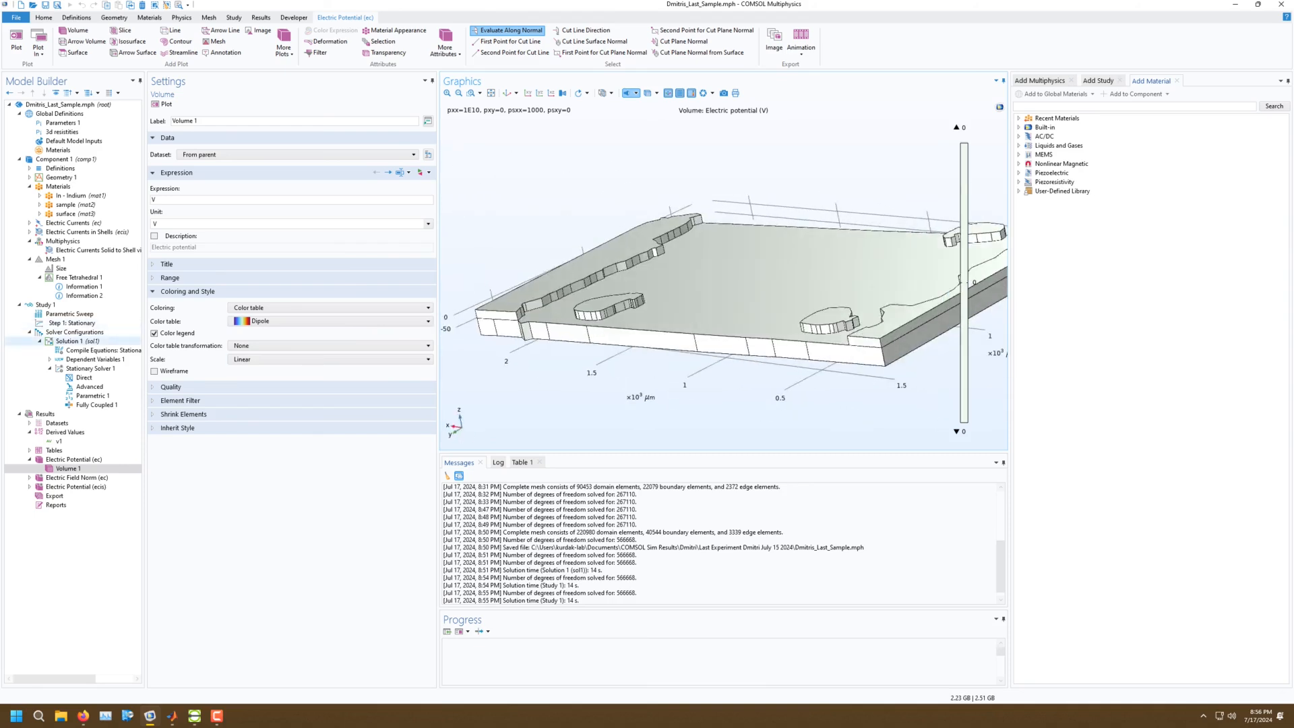
# Set the pxx value in Study 1's parametric sweep to 1 and look through the solver configurations.
pyautogui.click(68, 314)
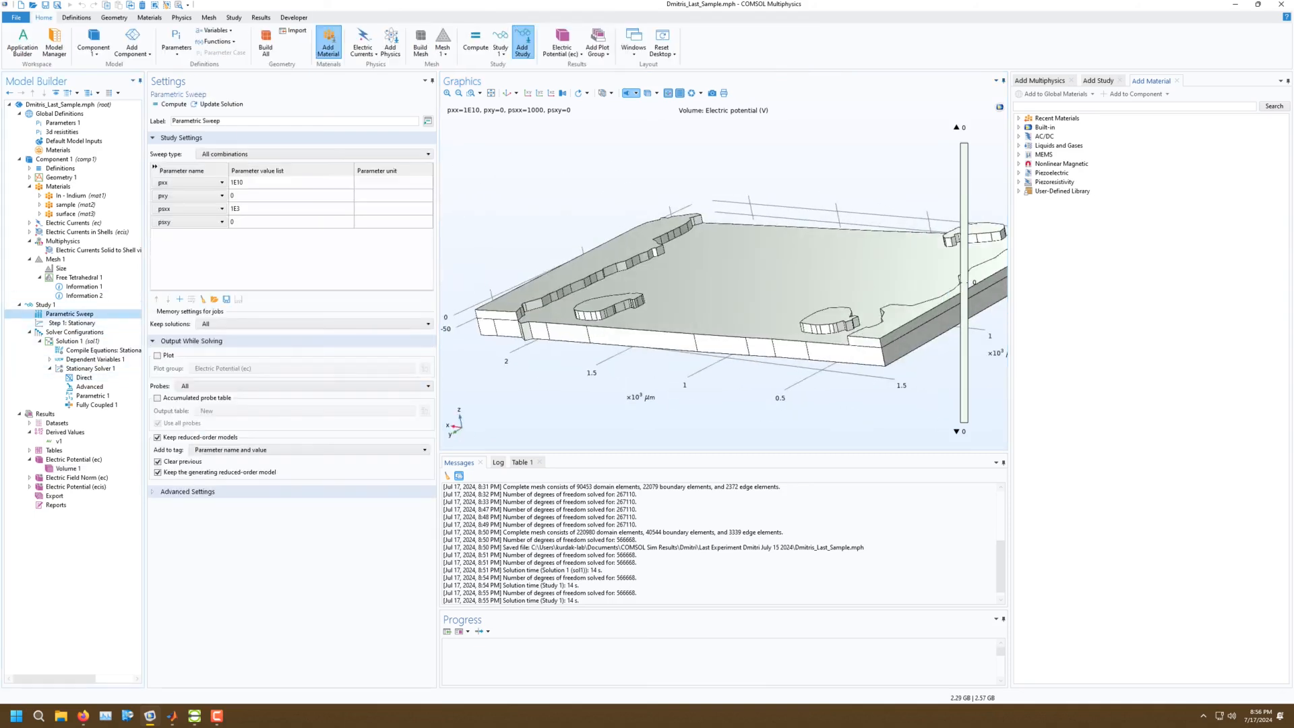
pyautogui.click(283, 183)
pyautogui.write('1')
pyautogui.press('Return')
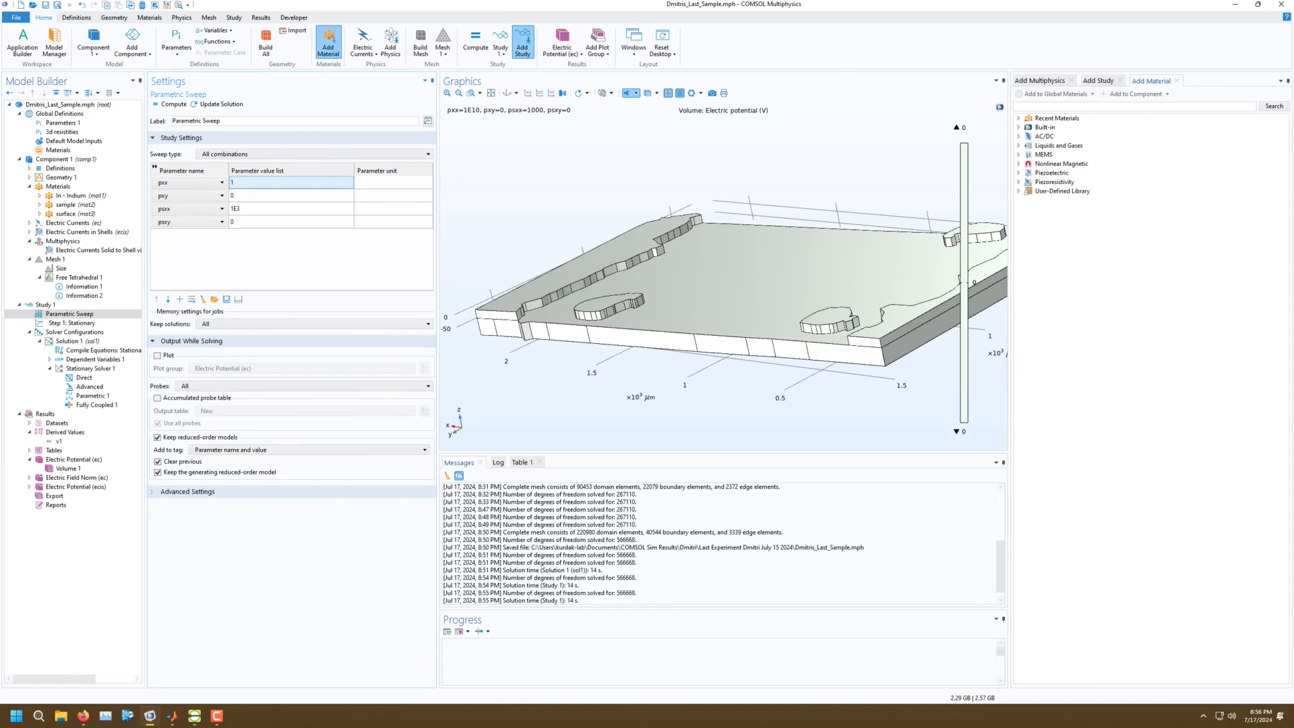
pyautogui.click(46, 305)
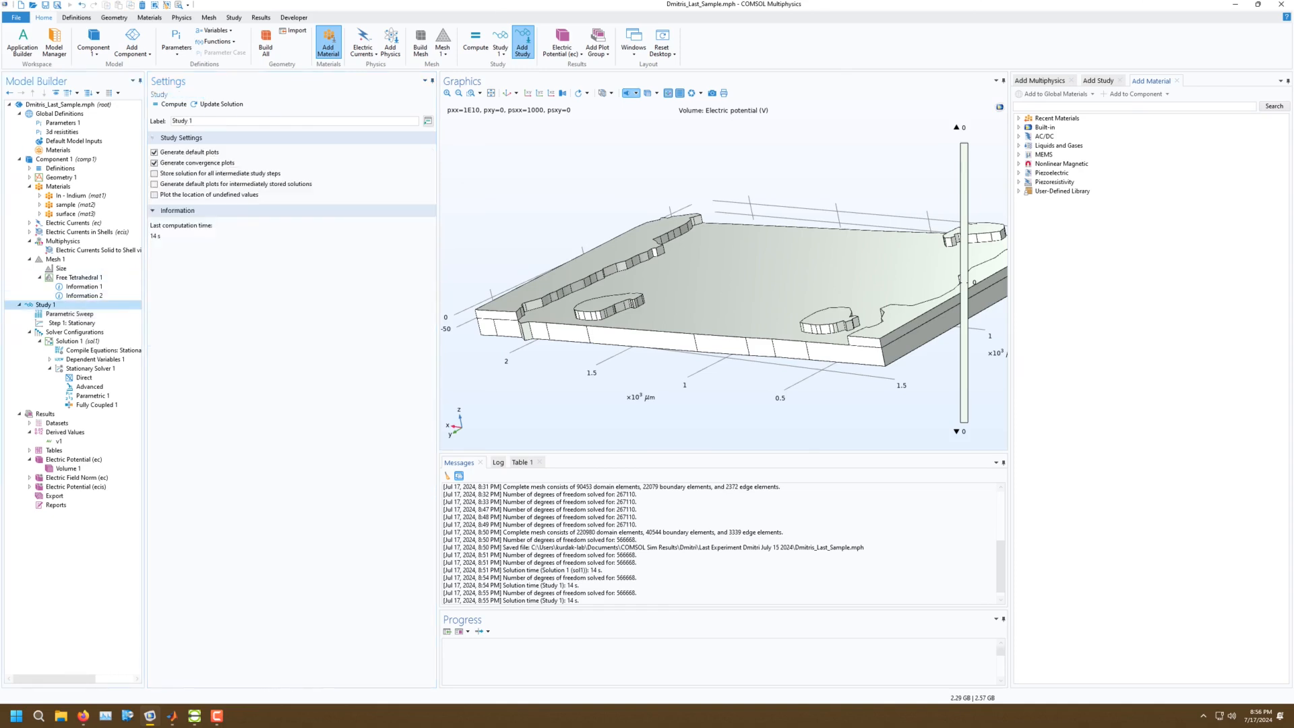
pyautogui.click(74, 332)
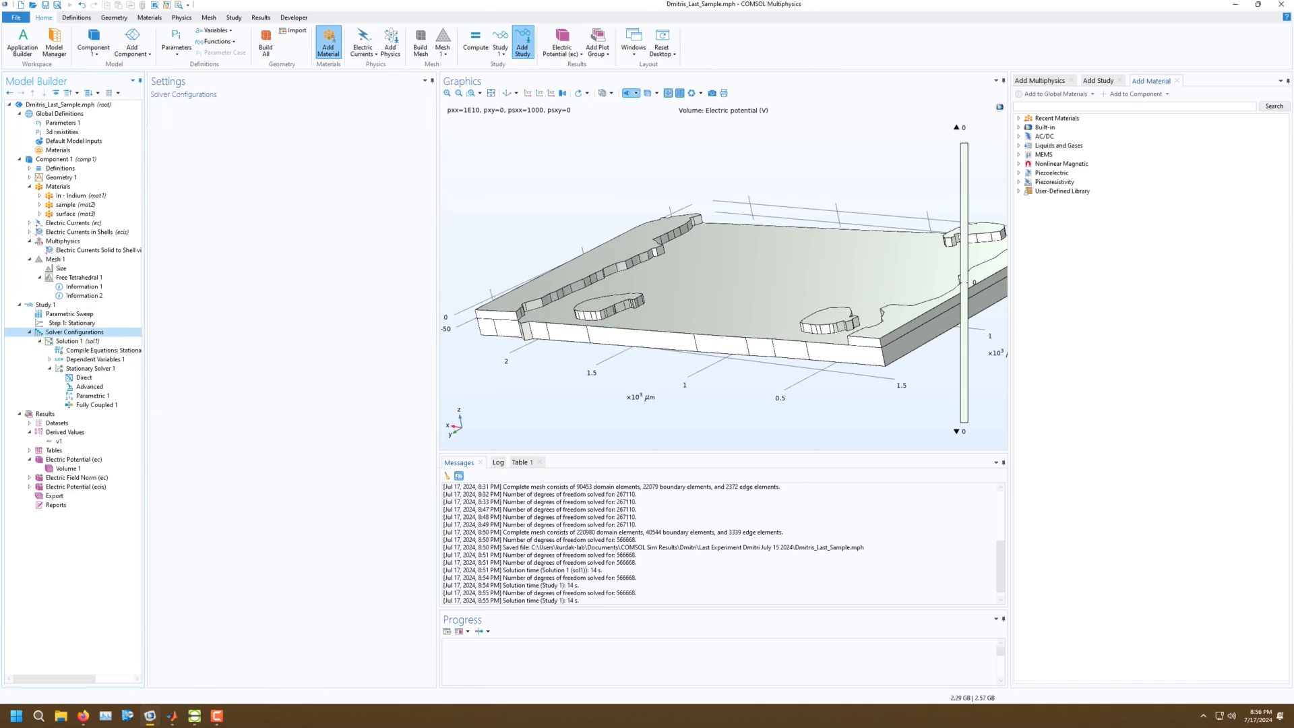
pyautogui.click(74, 341)
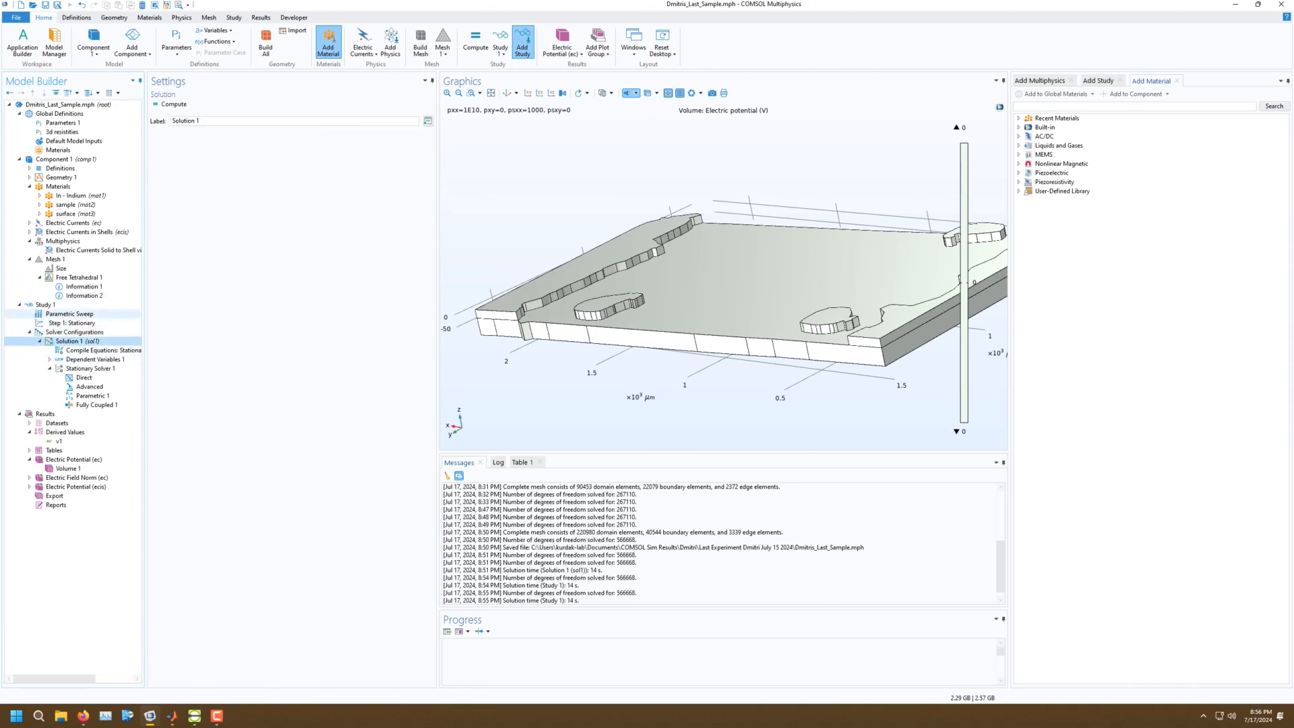
# Set the pxx value in the parametric sweep back to 1E10.
pyautogui.click(70, 314)
pyautogui.click(267, 183)
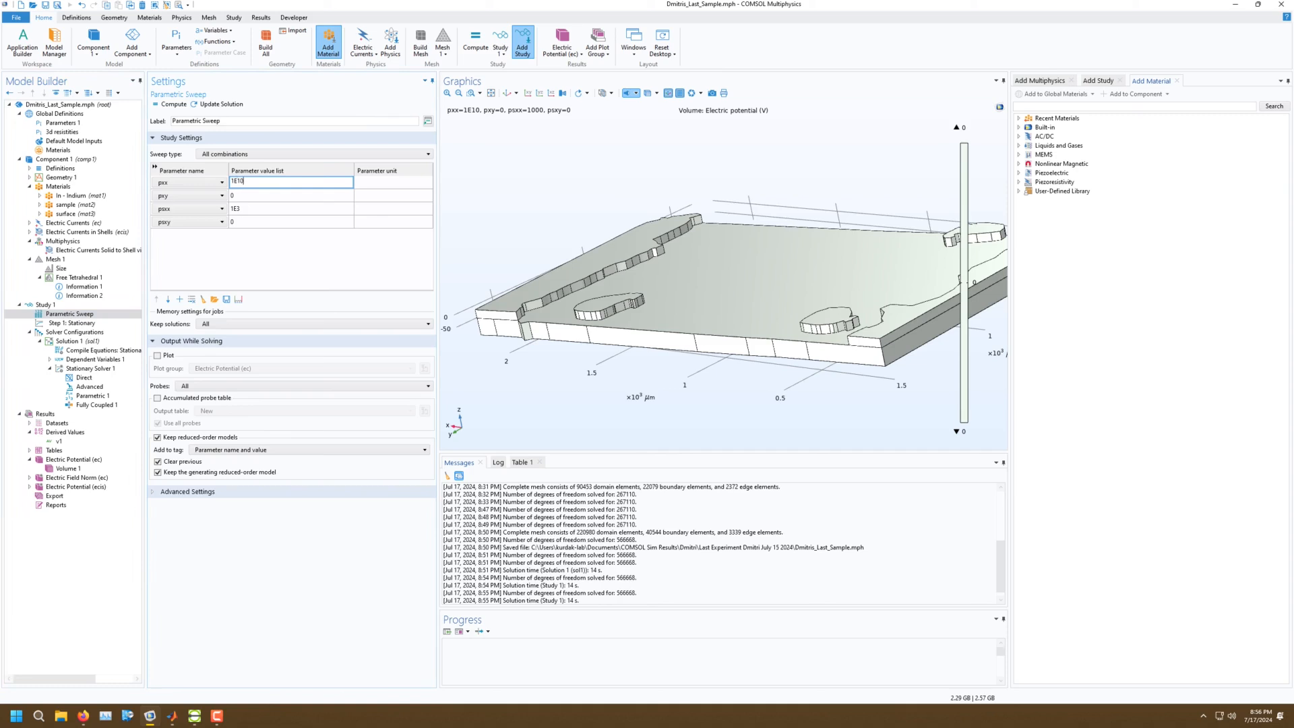
pyautogui.press('Return')
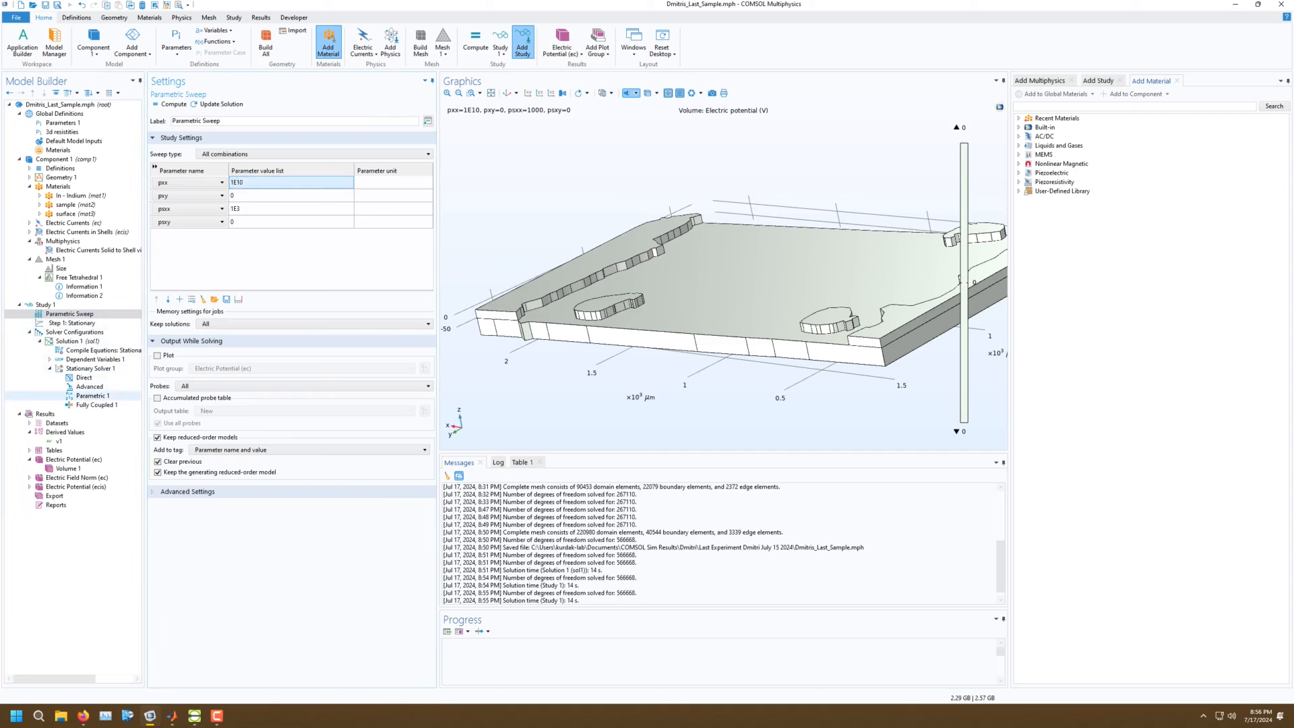
# Check the solver's Advanced and Direct settings and set the linearity of Stationary Solver 1 to Nonlinear.
pyautogui.click(90, 395)
pyautogui.click(90, 386)
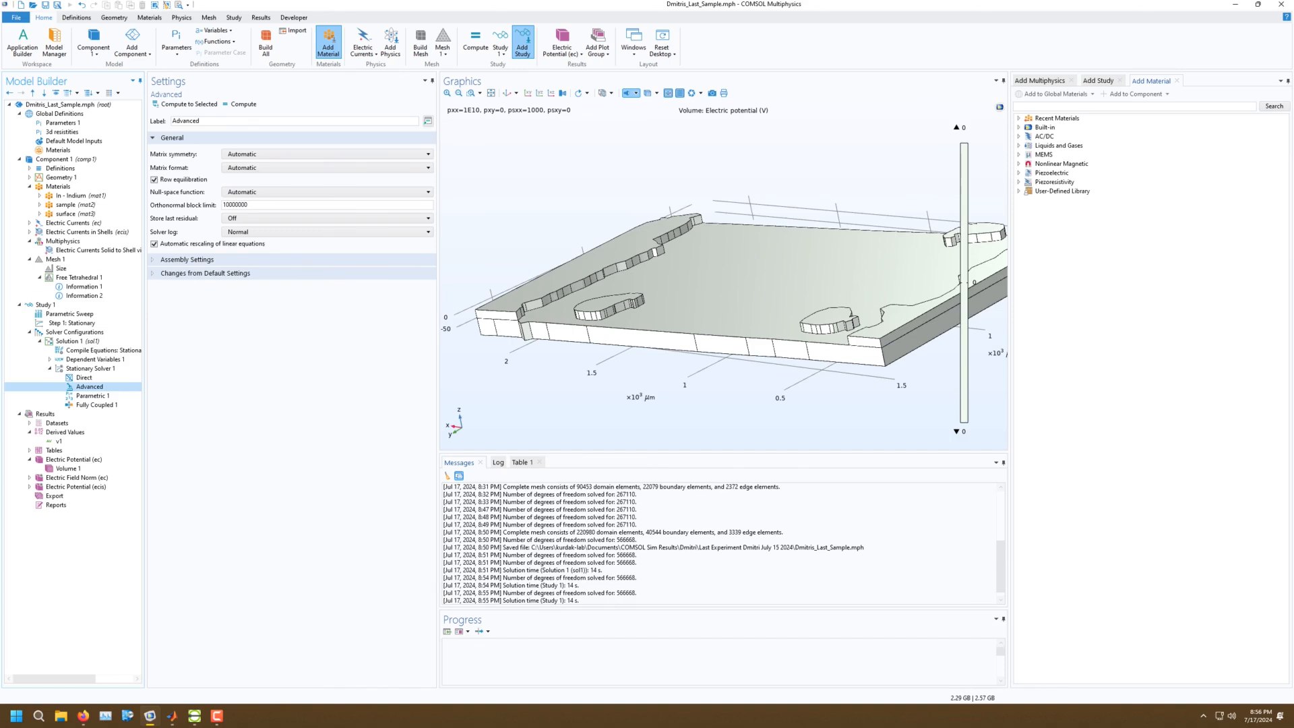
pyautogui.click(84, 377)
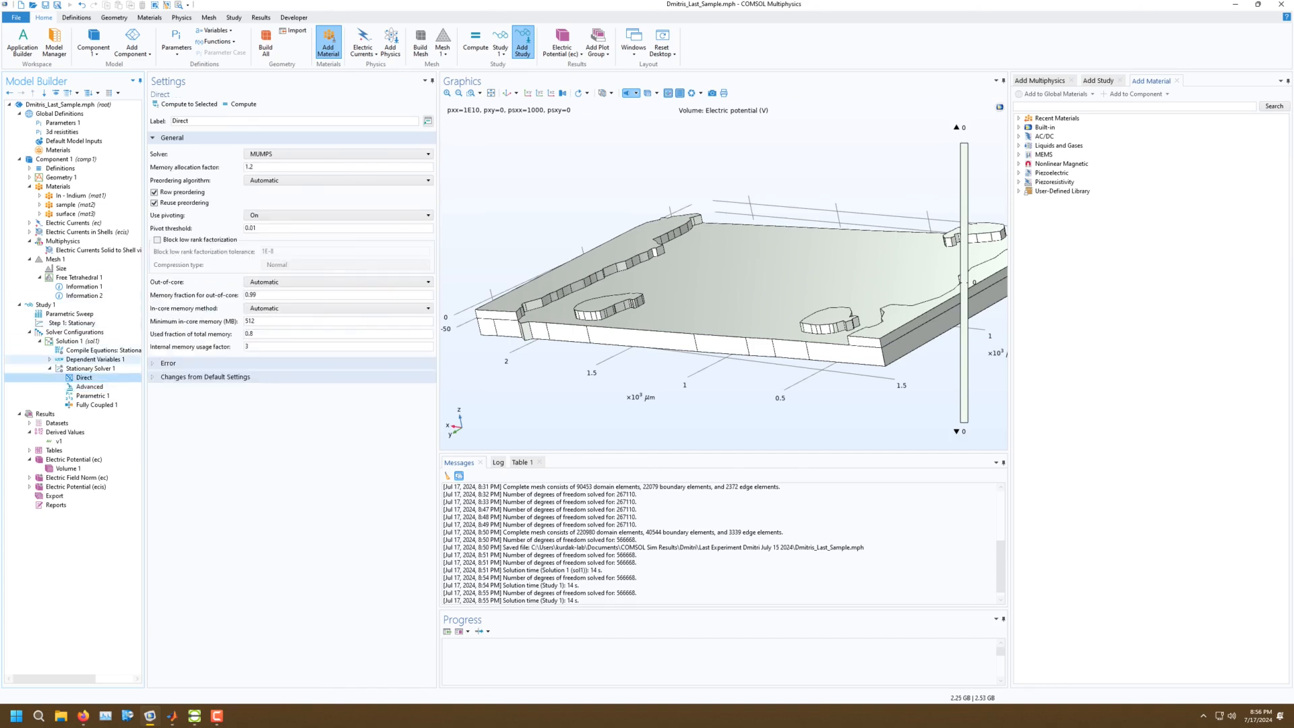
pyautogui.click(90, 368)
pyautogui.click(296, 181)
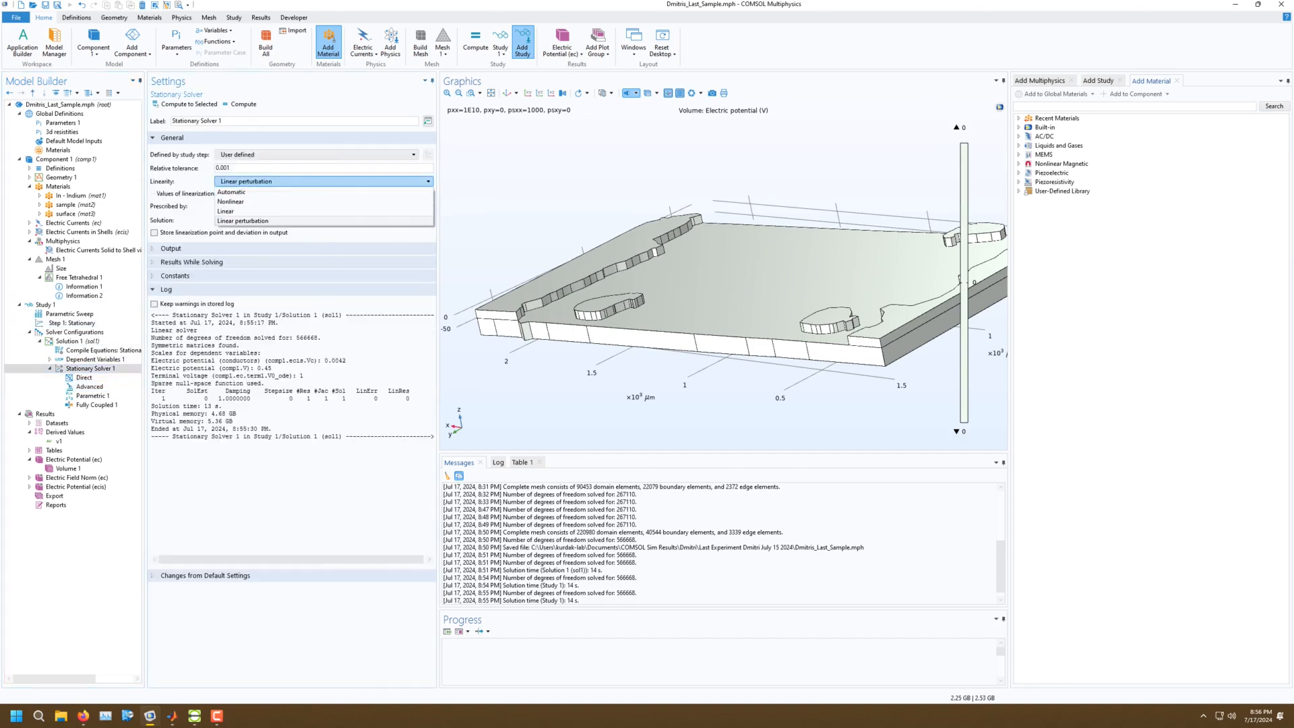
pyautogui.click(269, 200)
pyautogui.click(297, 181)
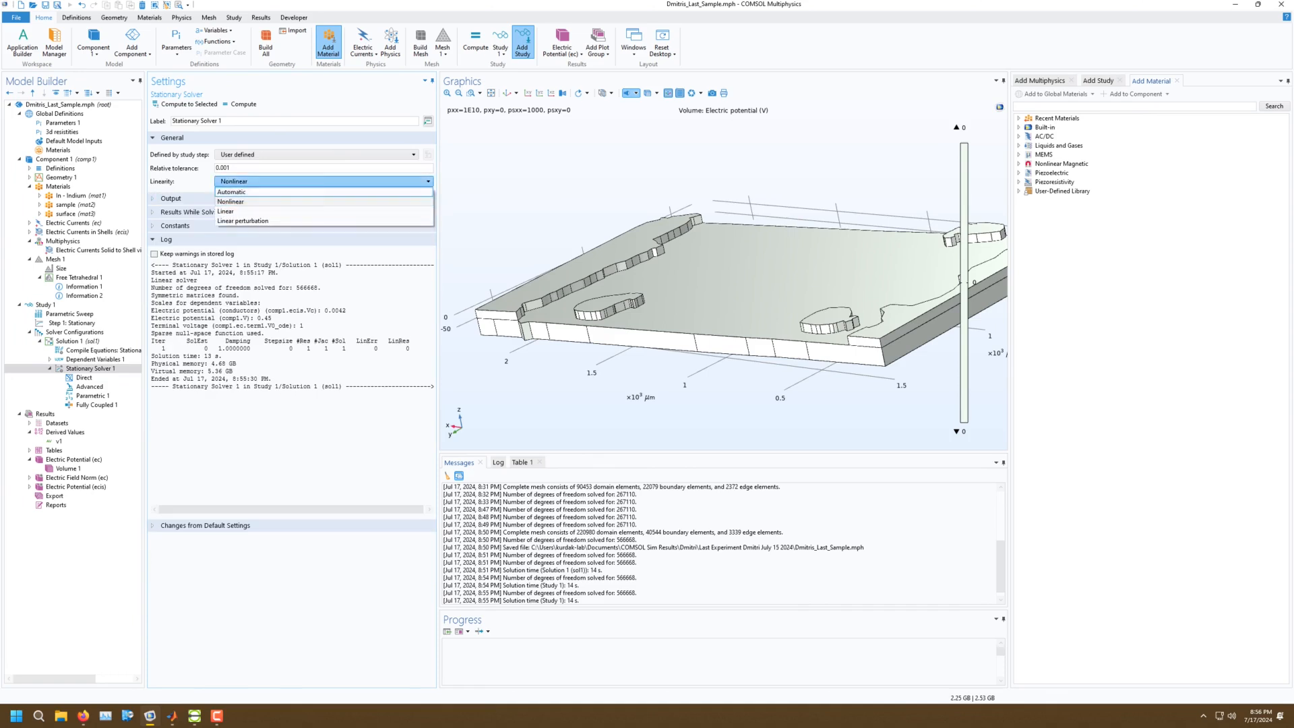
# Compute Study 1 and inspect the resulting electric potential plot of the sample.
pyautogui.click(67, 313)
pyautogui.click(46, 305)
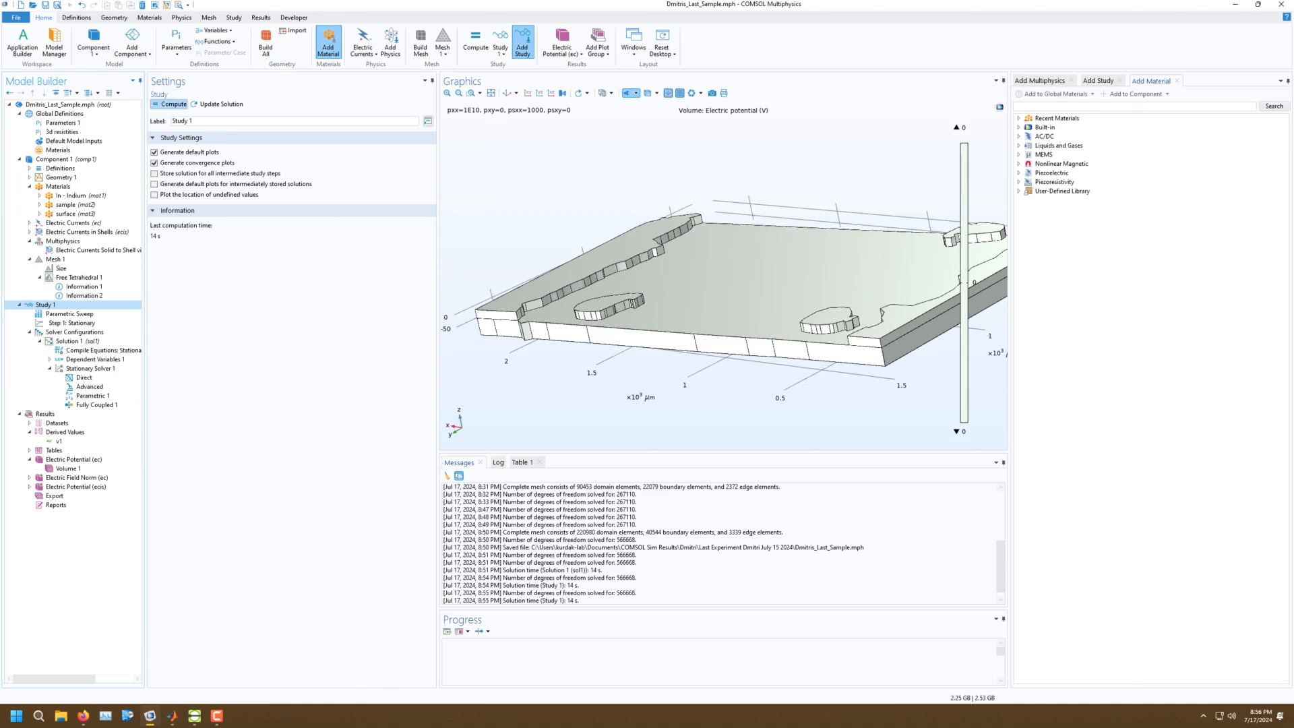
pyautogui.click(170, 104)
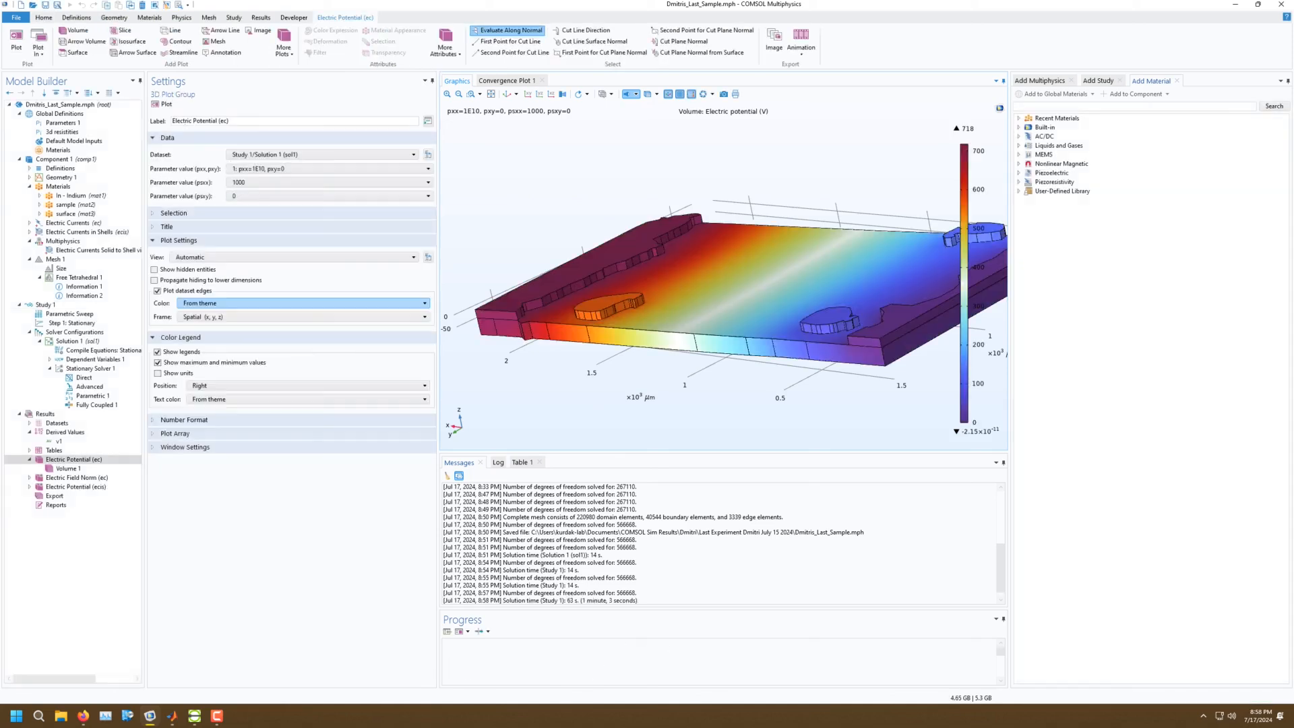
pyautogui.moveTo(701, 289); pyautogui.dragTo(739, 317)
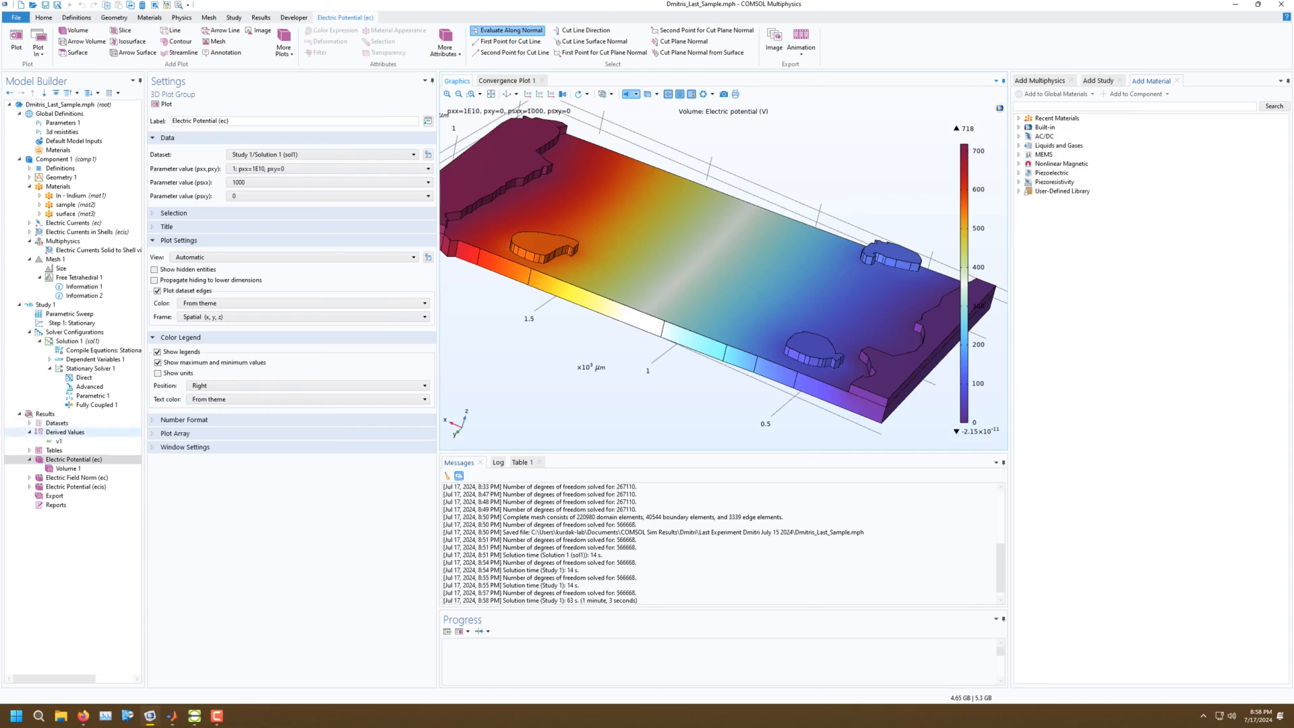
# Add a surface average under Derived Values and select the top face (boundary 40) of the front contact pad near the low-potential end.
pyautogui.click(65, 432)
pyautogui.click(59, 442)
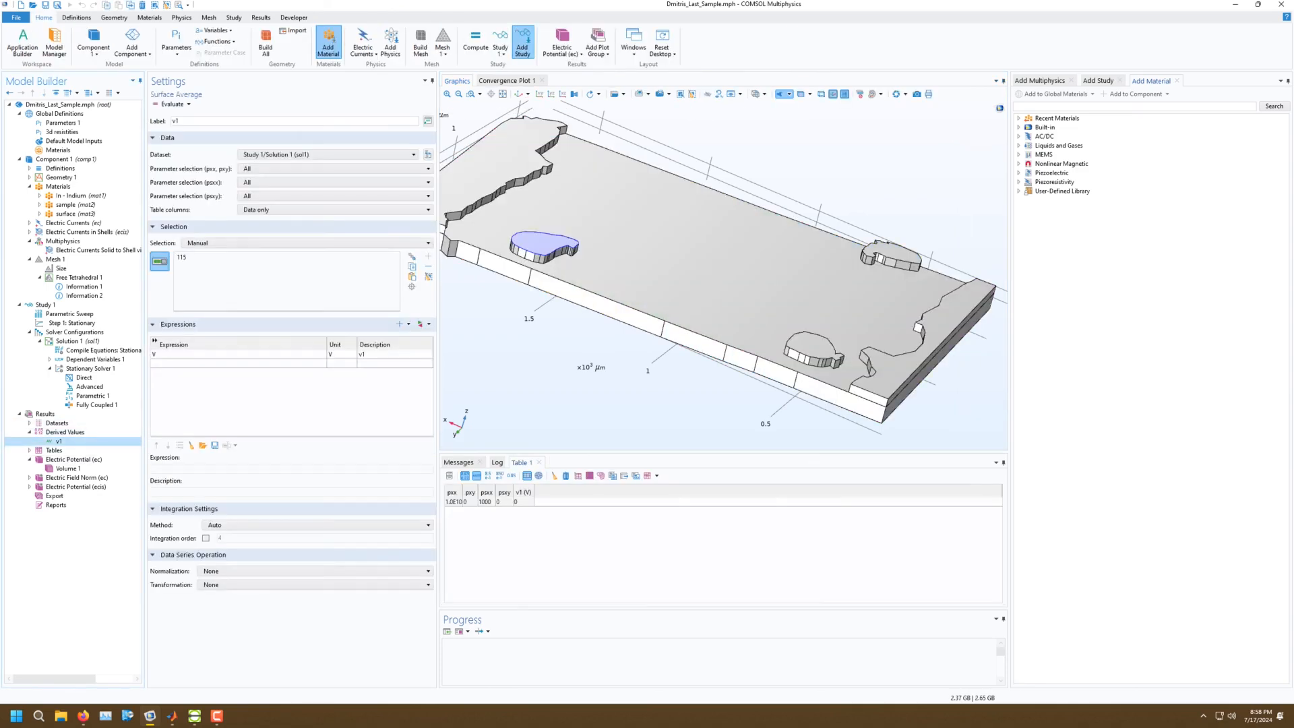
pyautogui.moveTo(728, 283); pyautogui.dragTo(763, 285)
pyautogui.click(65, 432)
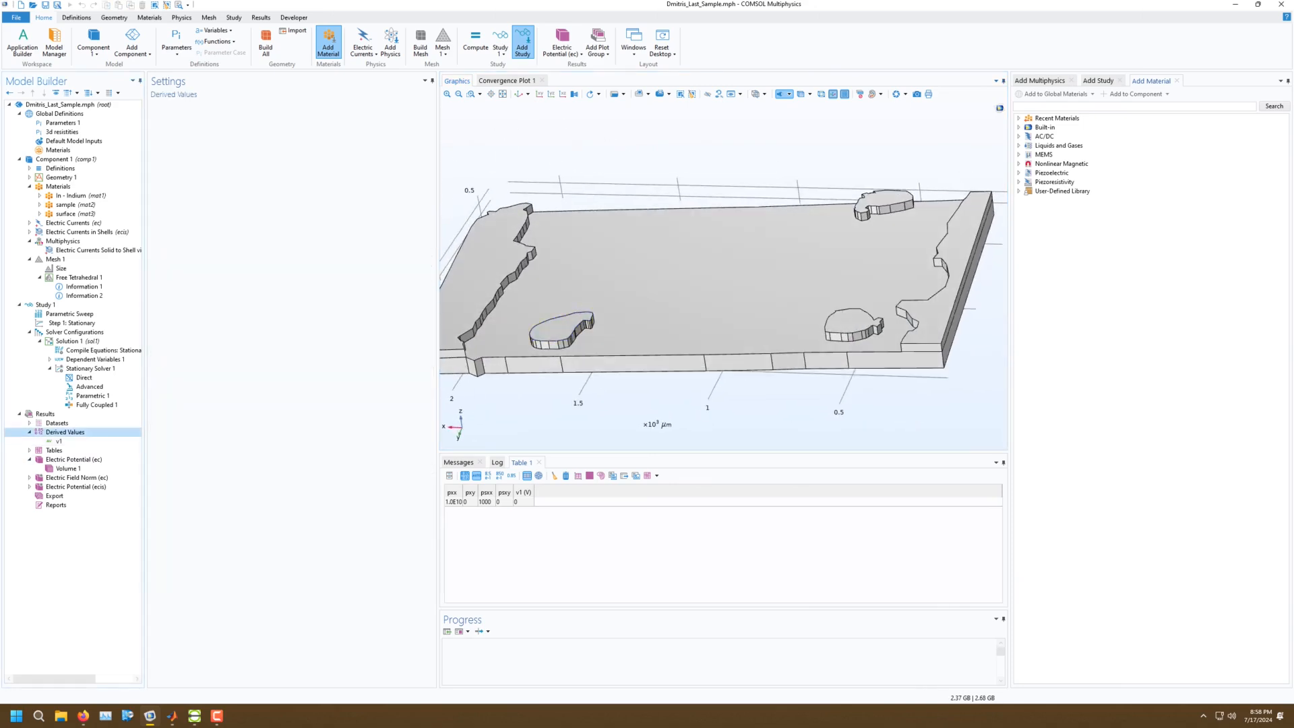
pyautogui.rightClick(67, 433)
pyautogui.moveTo(101, 504)
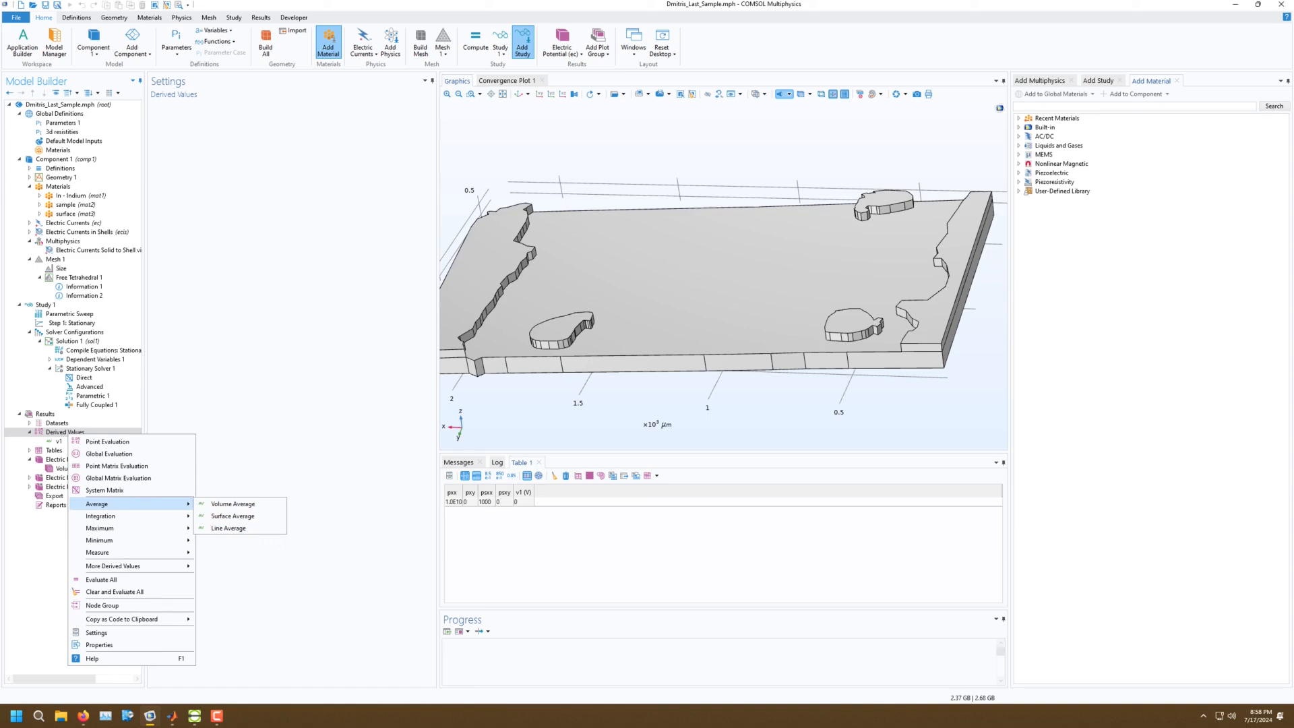
pyautogui.click(232, 516)
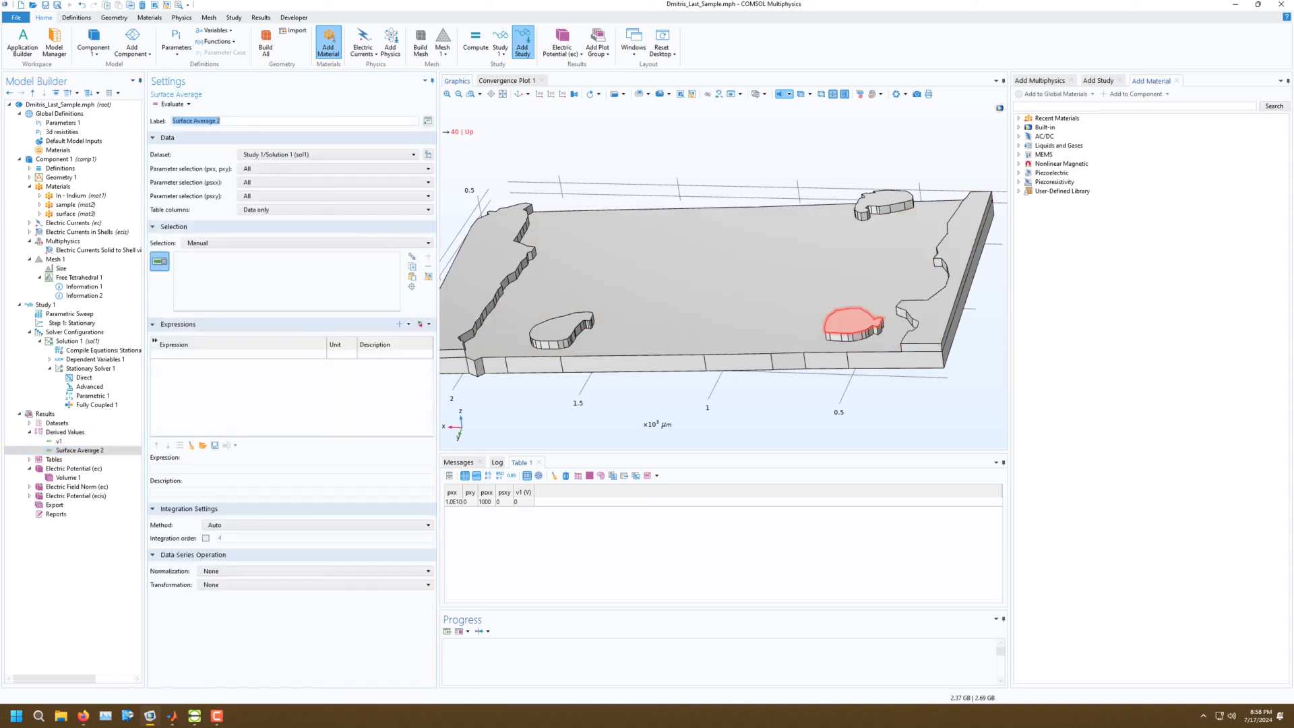
pyautogui.click(850, 322)
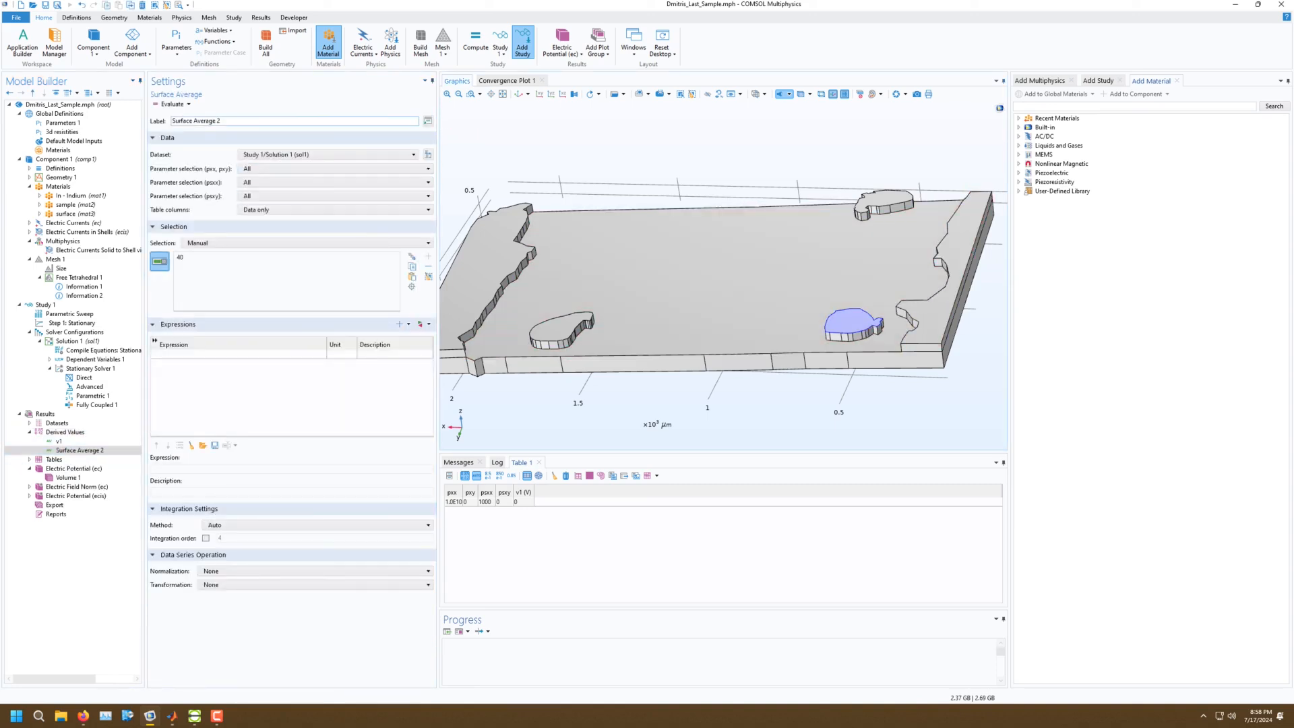
# Label the new surface average v2 and add the electric potential V as its expression.
pyautogui.moveTo(224, 122); pyautogui.dragTo(60, 123)
pyautogui.write('v')
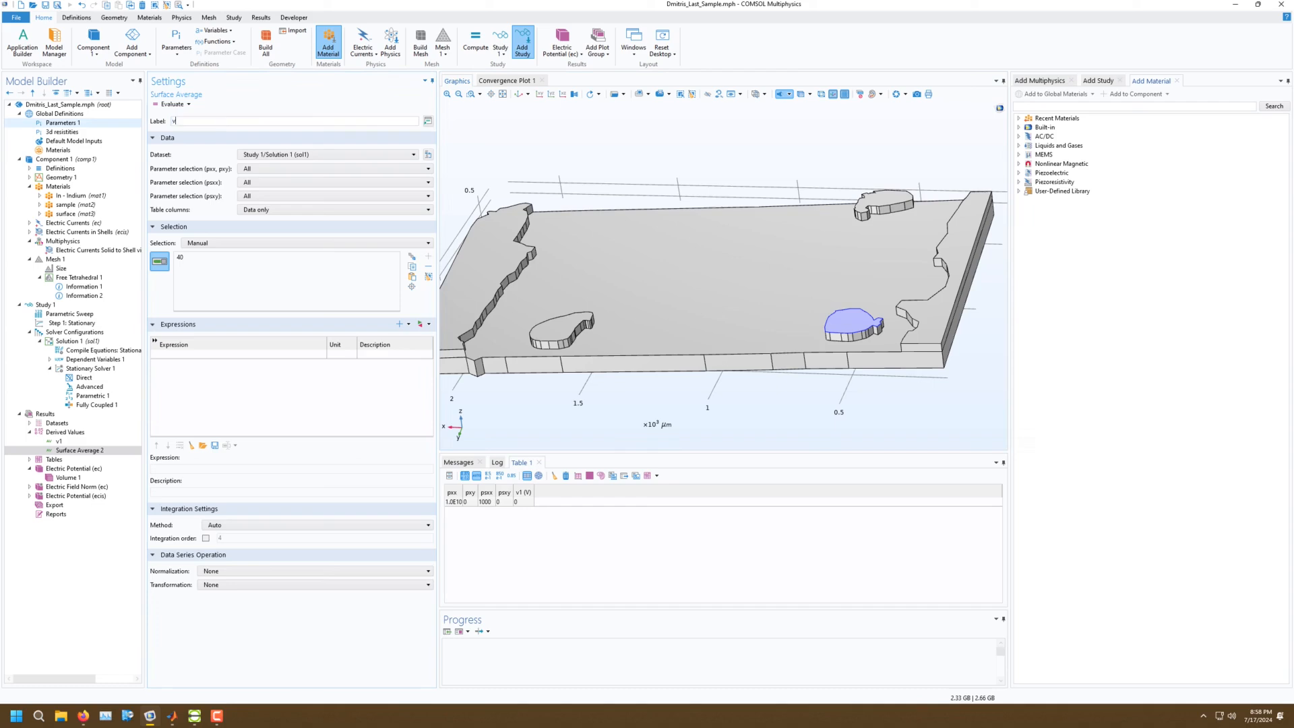
pyautogui.write('2')
pyautogui.press('Return')
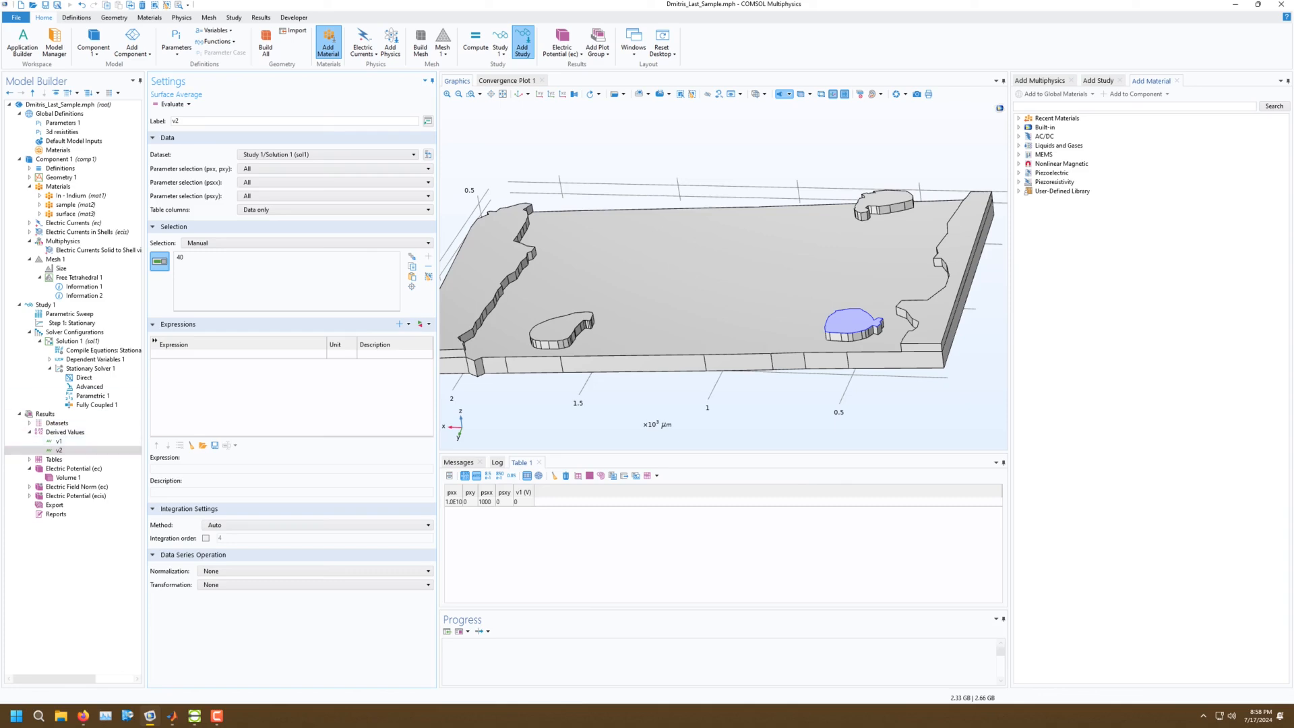
pyautogui.click(399, 325)
pyautogui.doubleClick(441, 352)
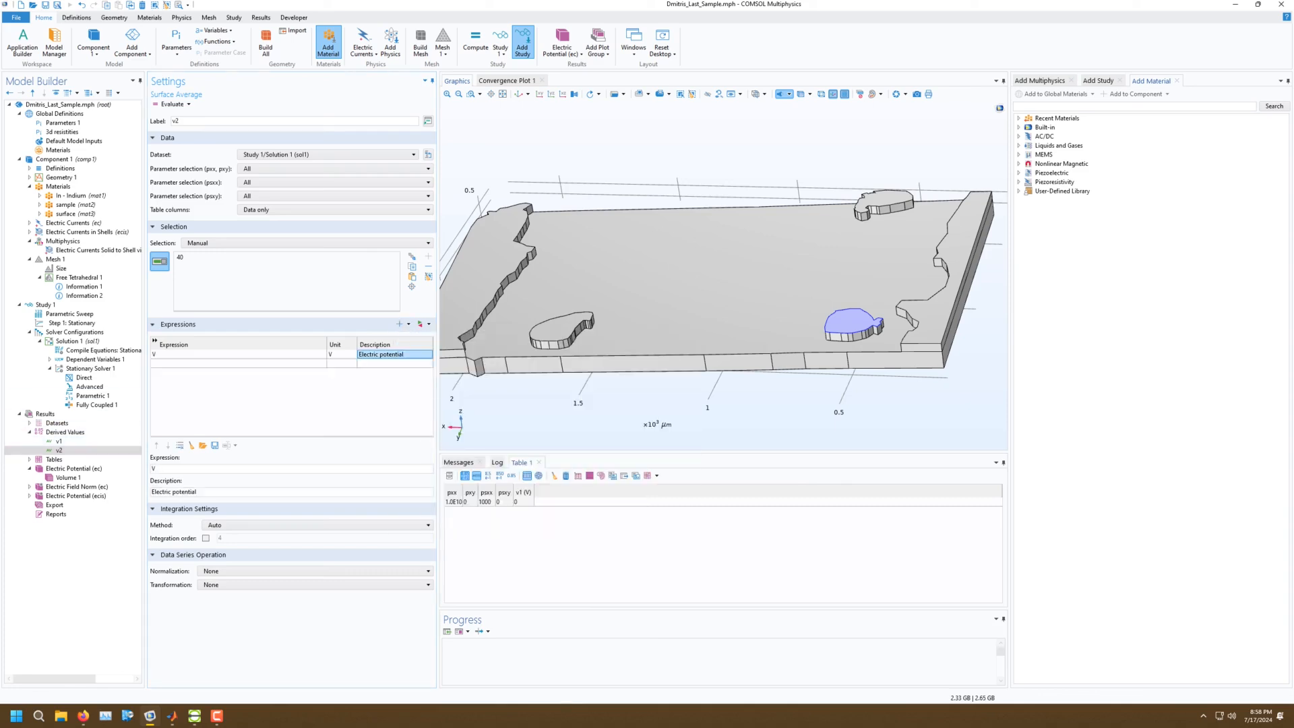
# Set the description of v2's expression to v2 and add a surface average on the top face (boundary 57) of the rear contact pad.
pyautogui.write('v2')
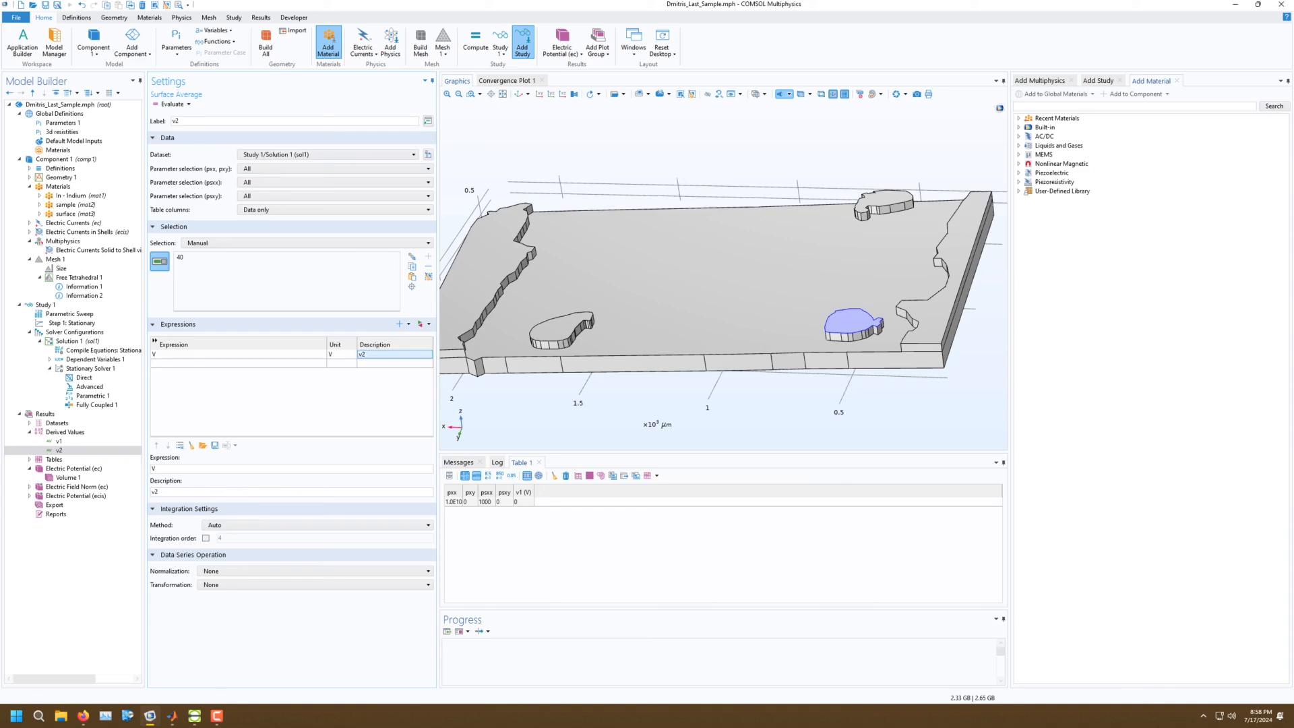
pyautogui.click(74, 432)
pyautogui.rightClick(79, 432)
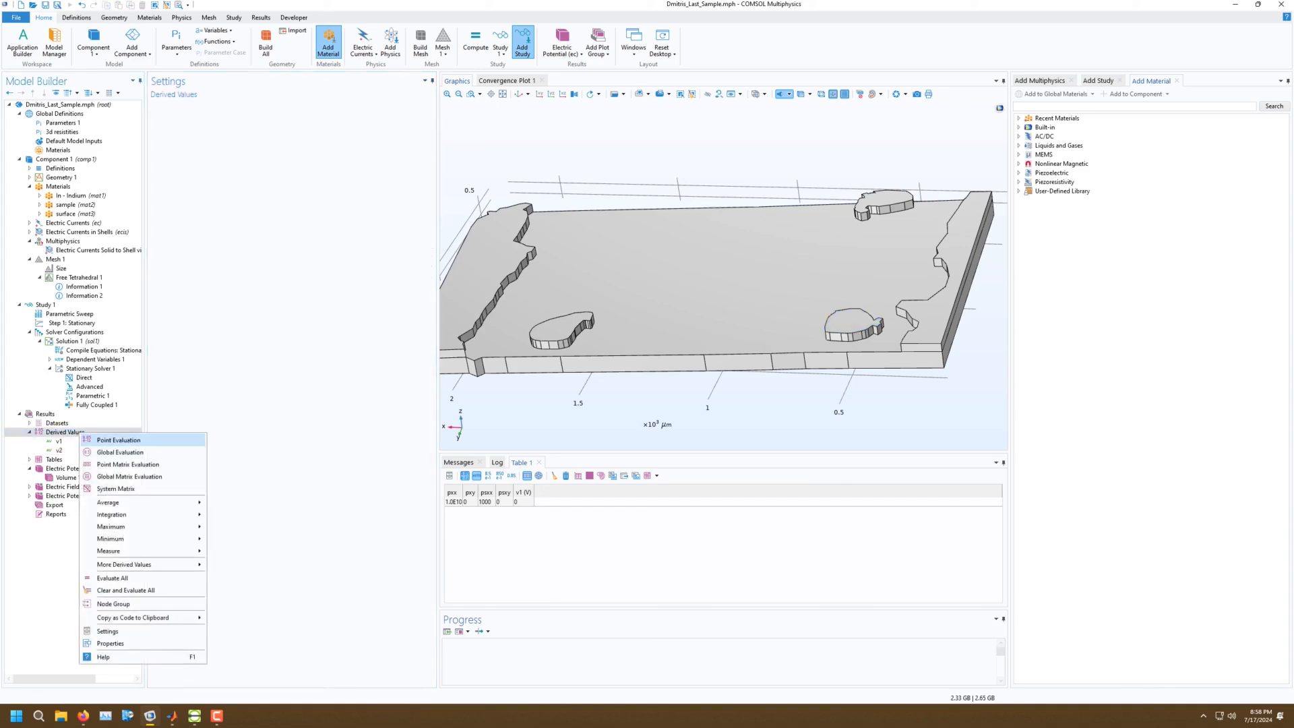
pyautogui.moveTo(108, 502)
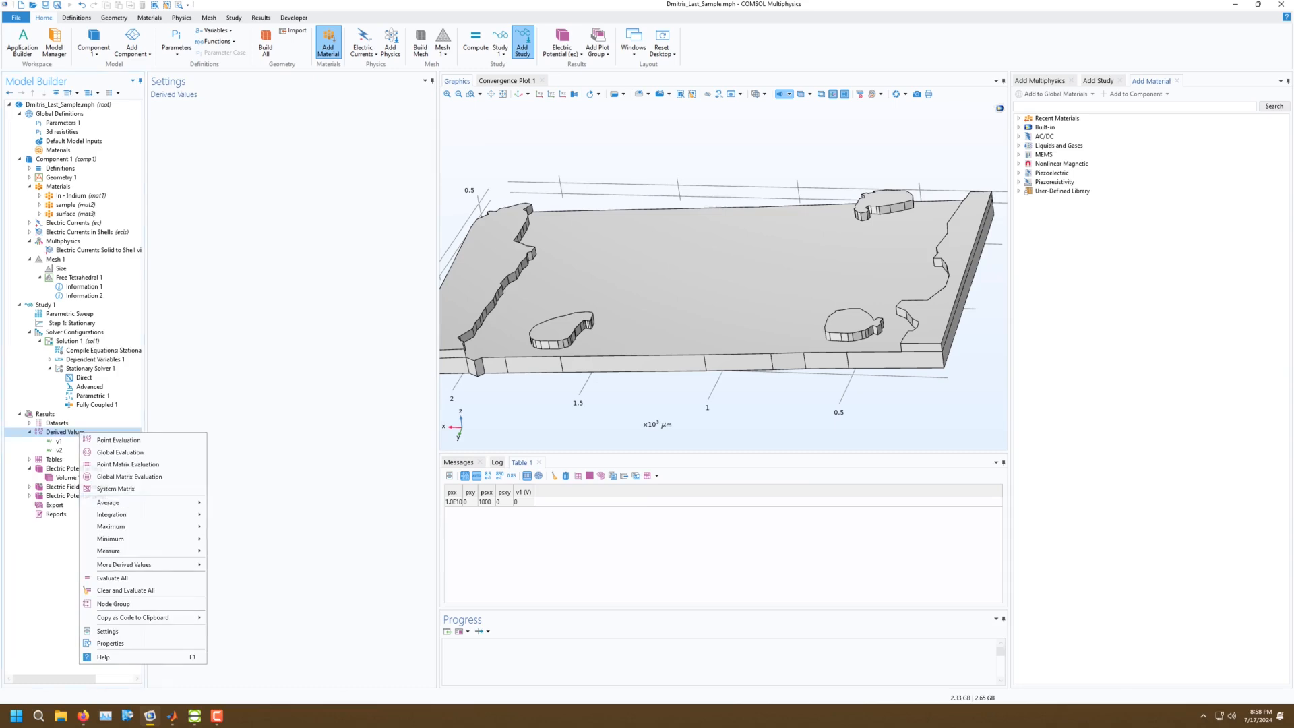
pyautogui.click(244, 515)
pyautogui.click(884, 200)
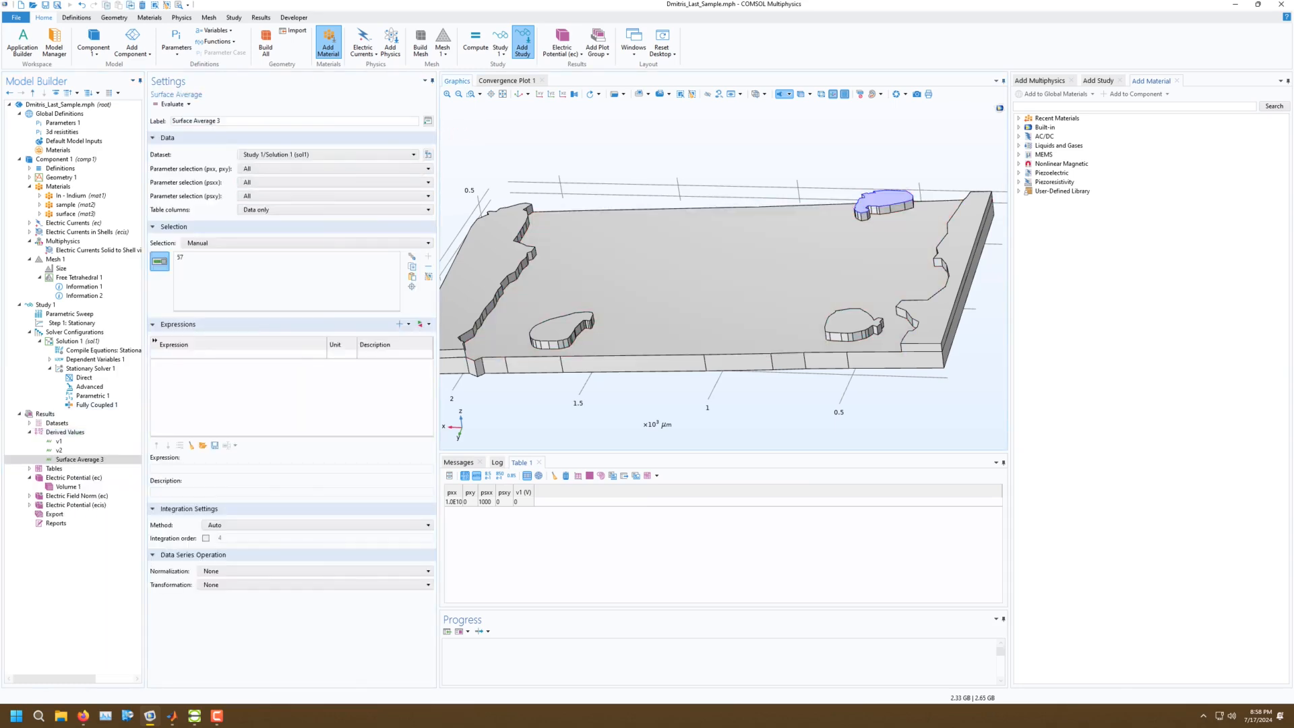
# Label the new surface average v3 and add the electric potential V as its expression with the description v3.
pyautogui.moveTo(231, 121); pyautogui.dragTo(156, 122)
pyautogui.write('v3')
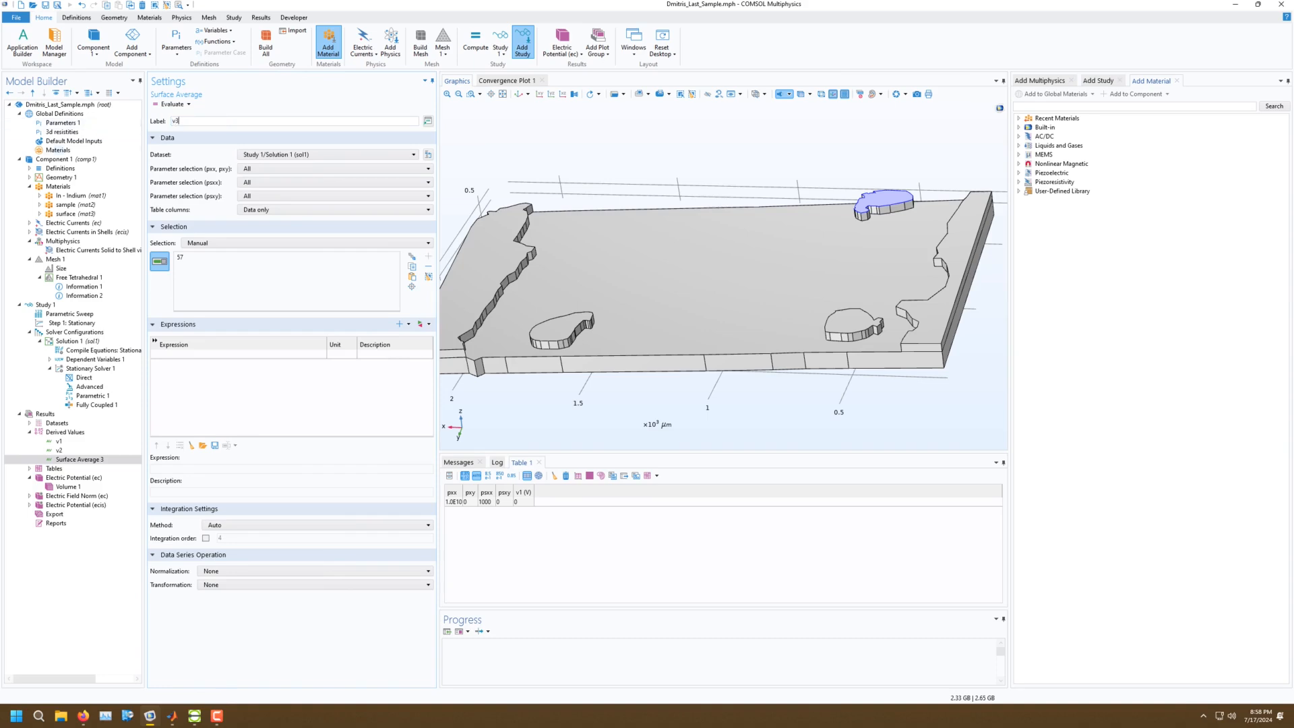
pyautogui.press('Return')
pyautogui.click(399, 325)
pyautogui.click(431, 358)
pyautogui.click(395, 355)
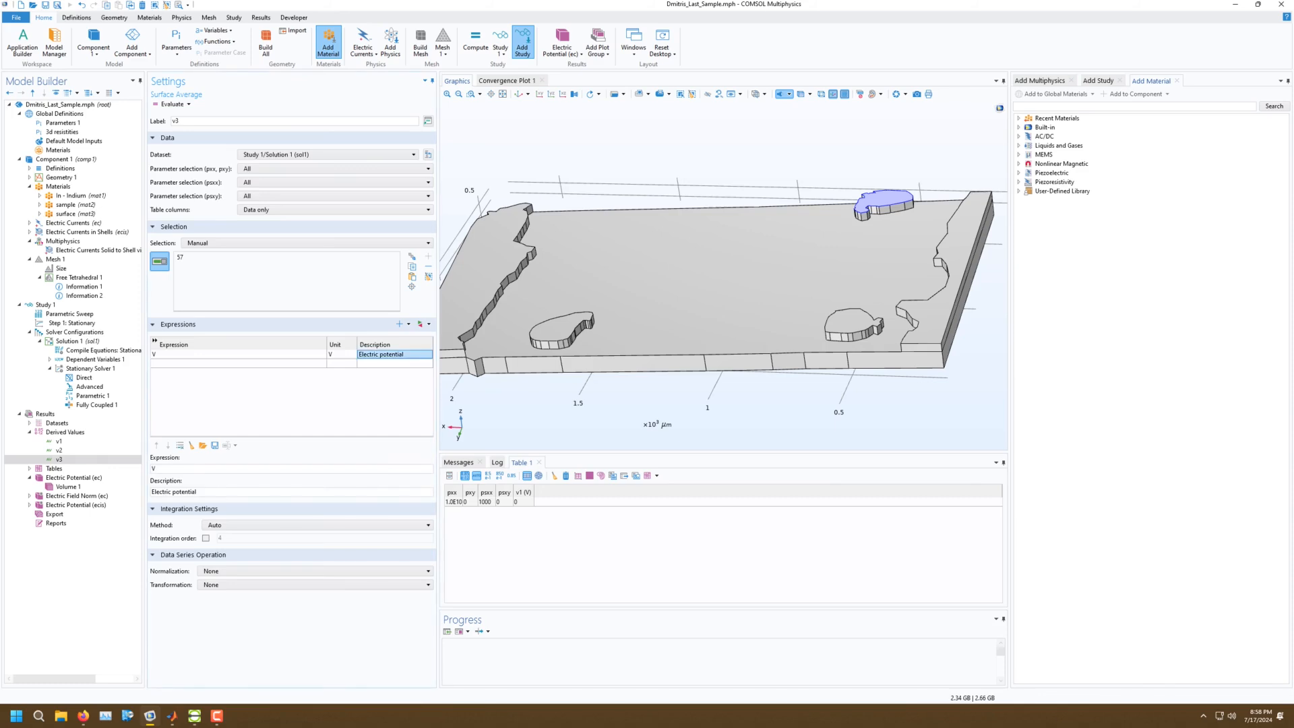
pyautogui.write('v3')
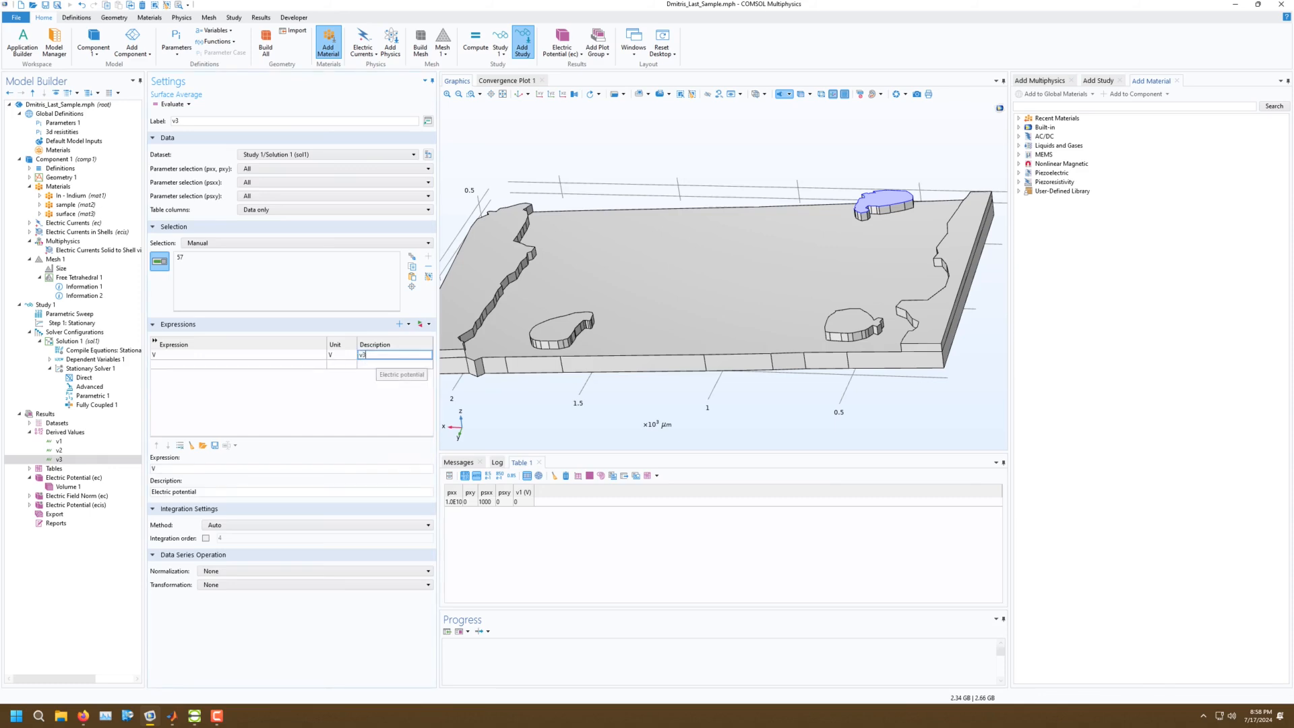
pyautogui.press('Return')
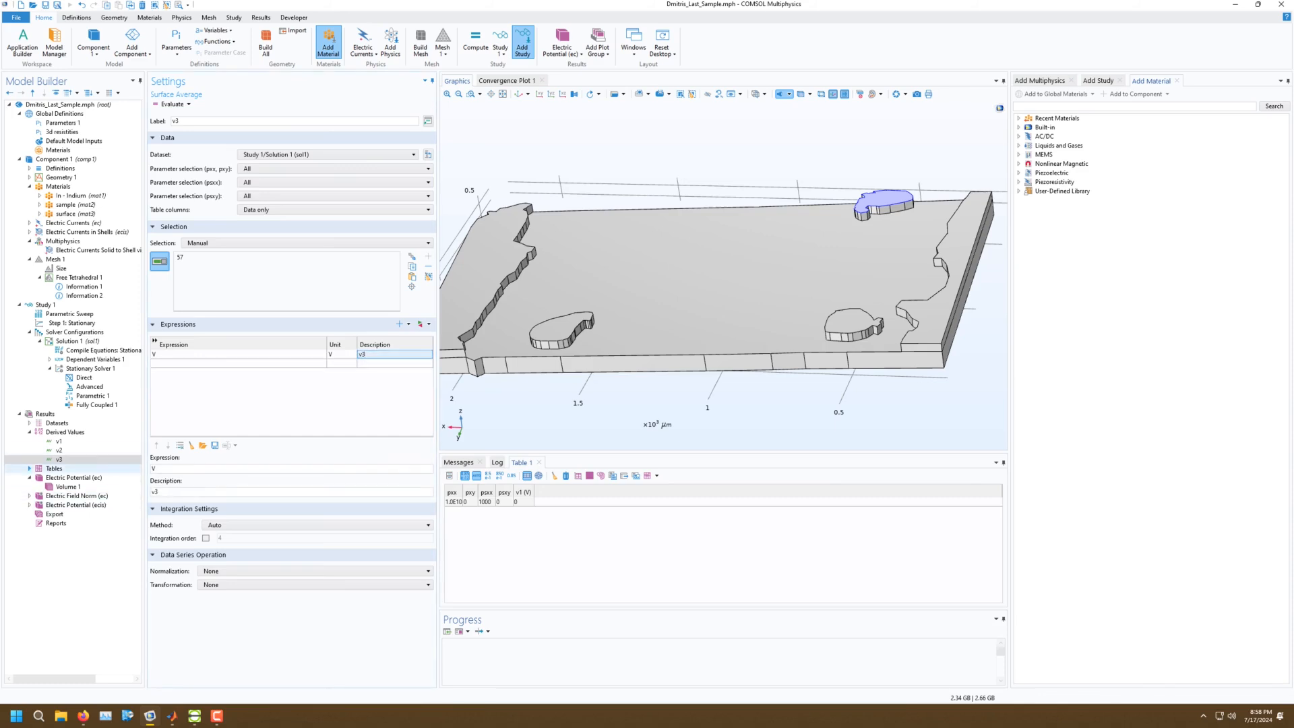
# Add a results table labelled bulk_sweep and store it in model and on file.
pyautogui.click(30, 469)
pyautogui.click(54, 469)
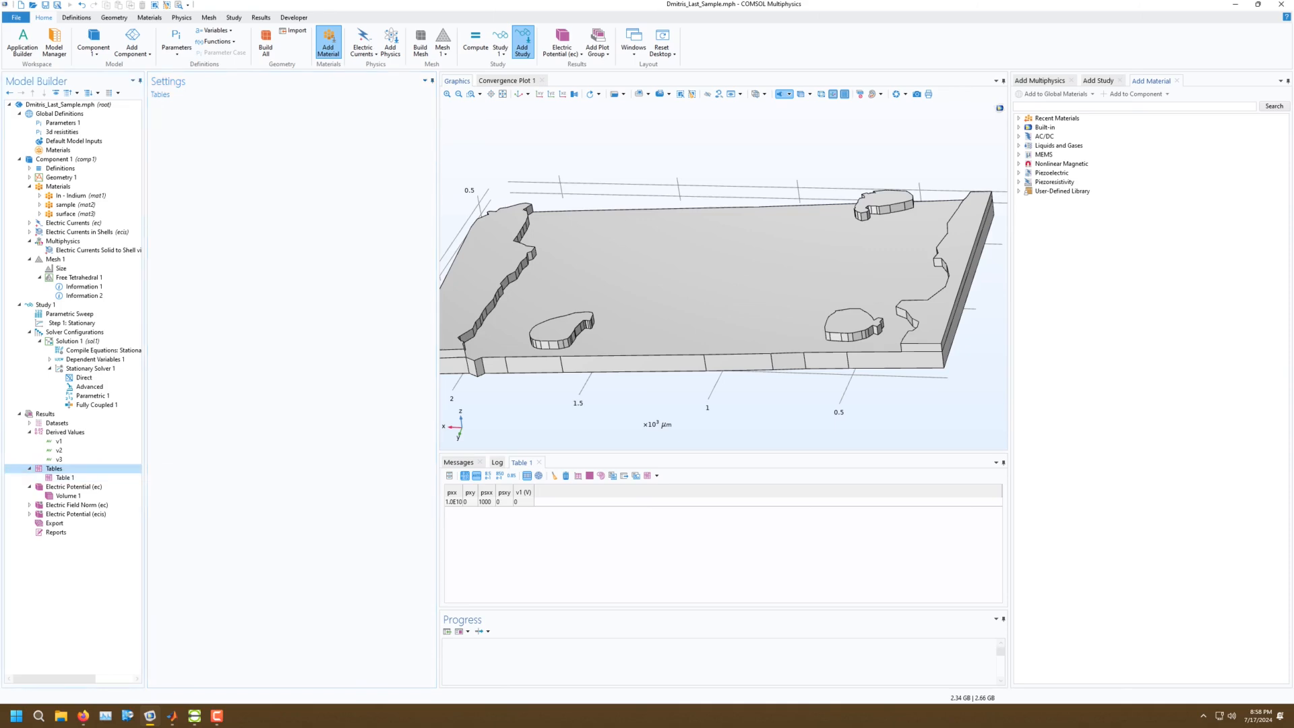
pyautogui.rightClick(54, 469)
pyautogui.click(81, 474)
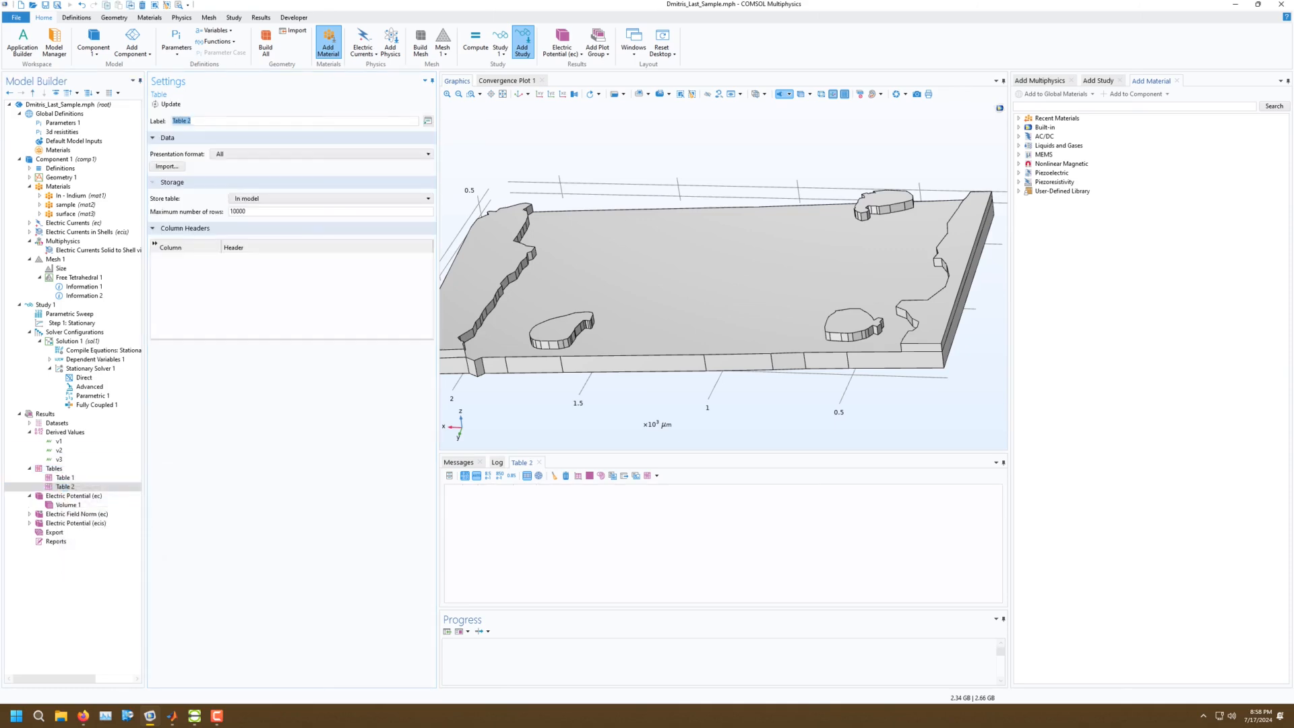
pyautogui.write('bulk_sweep')
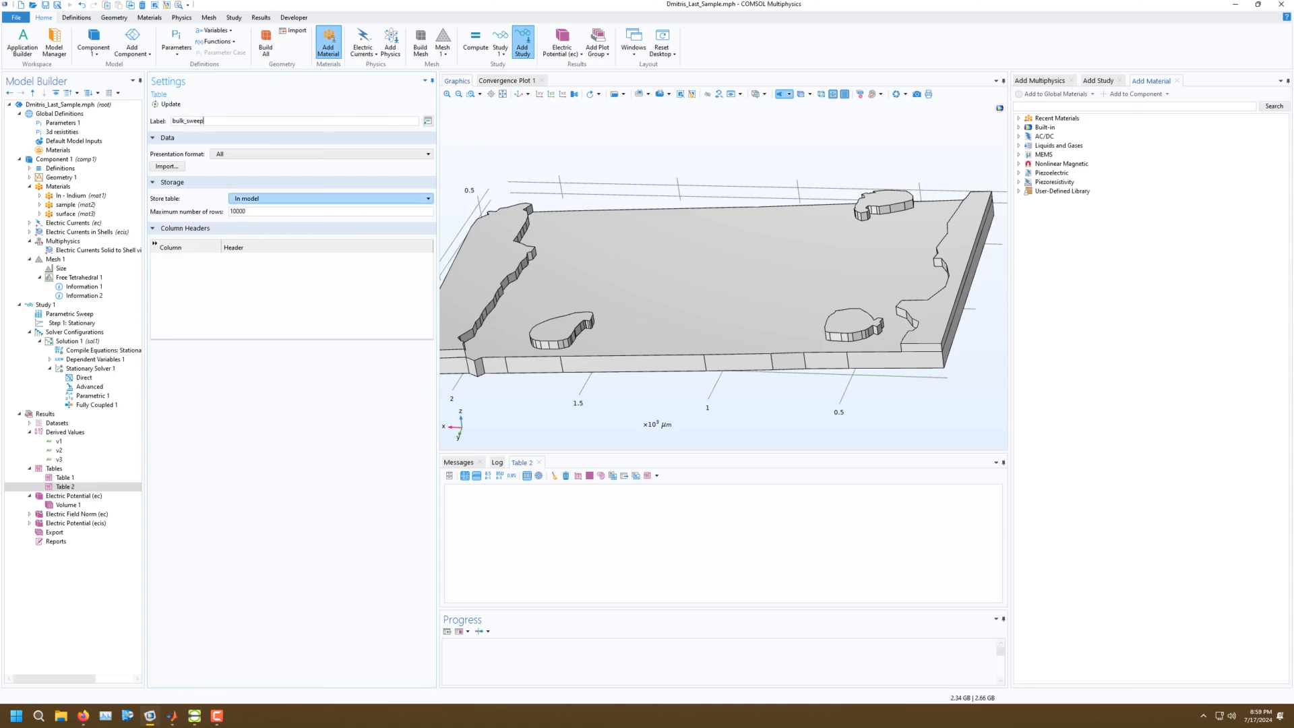
pyautogui.click(330, 198)
pyautogui.click(240, 218)
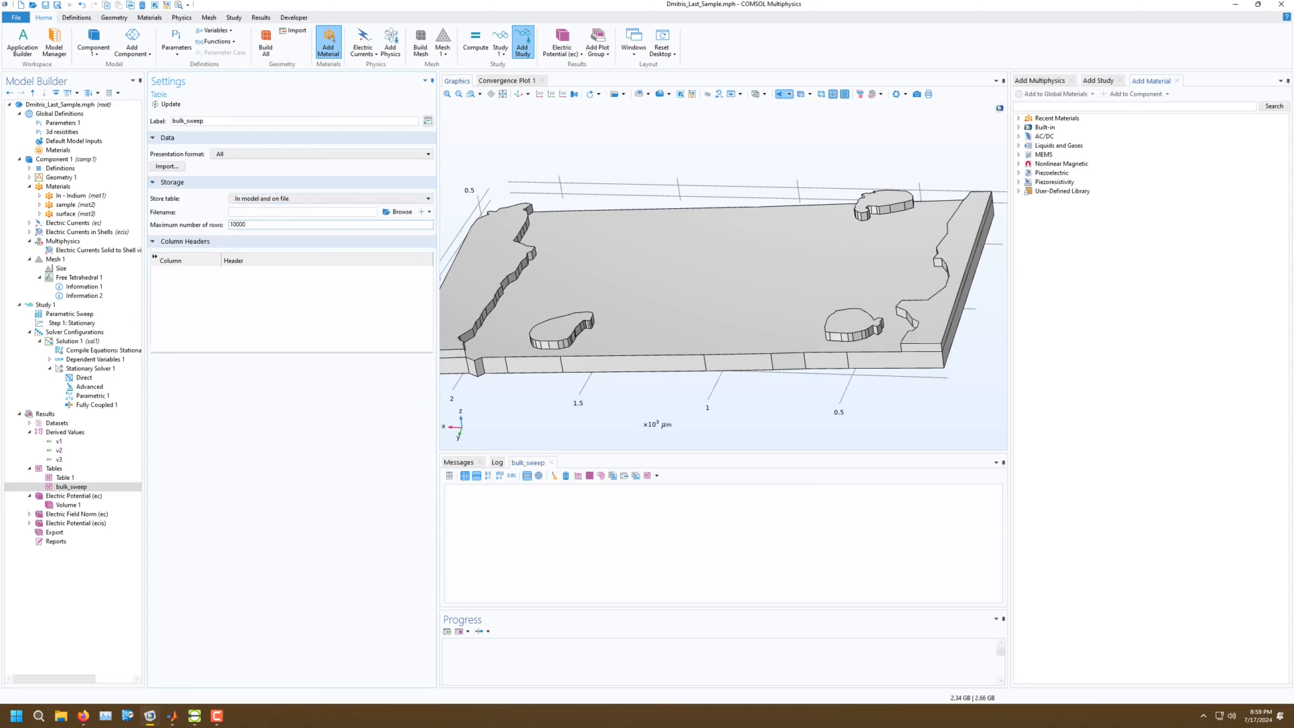
# Set the table's storage file to a CSV file named bulk_sweep in the current experiment folder.
pyautogui.click(398, 212)
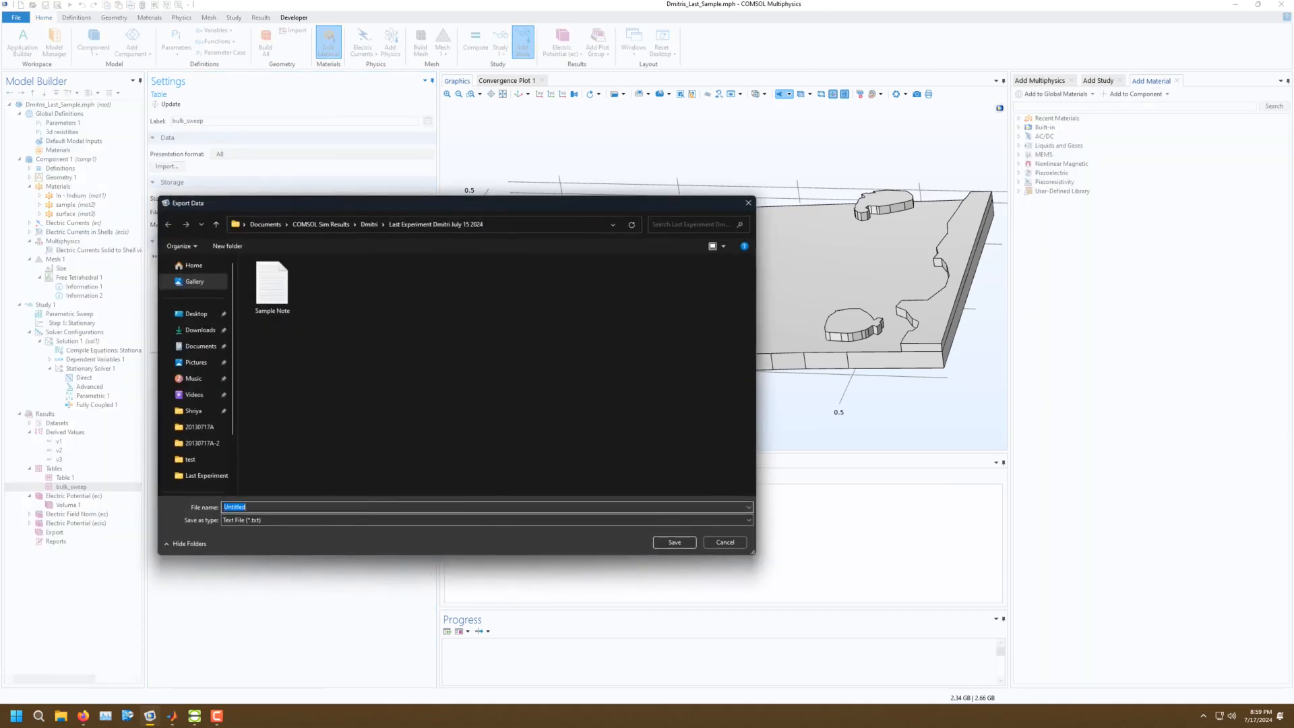
pyautogui.click(329, 520)
pyautogui.click(329, 537)
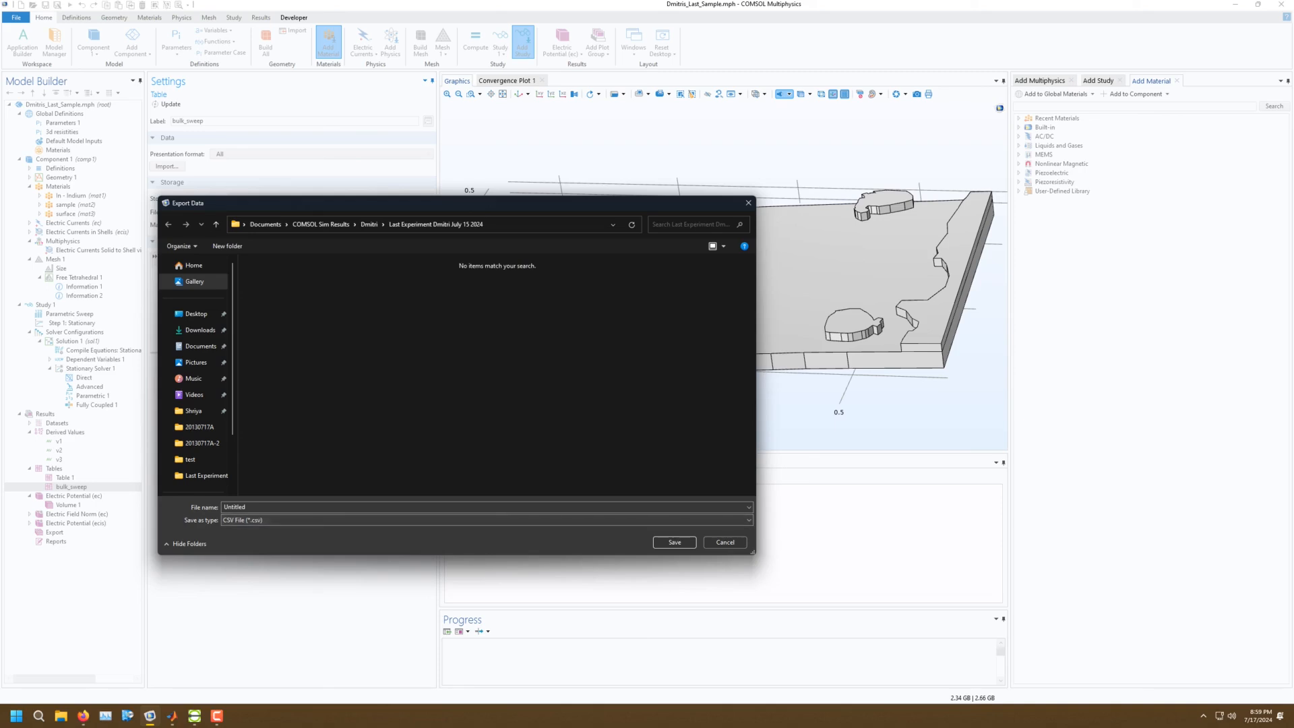
pyautogui.click(317, 506)
pyautogui.write('b')
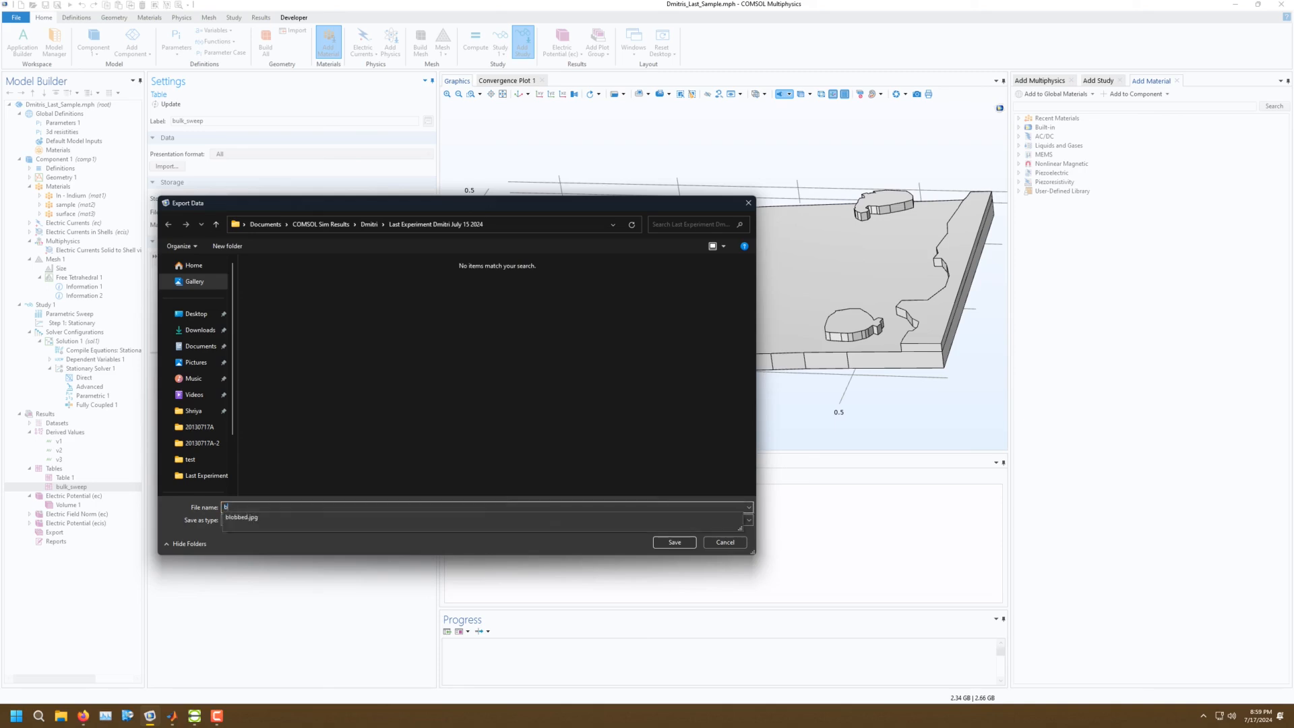
pyautogui.write('ulk_sw')
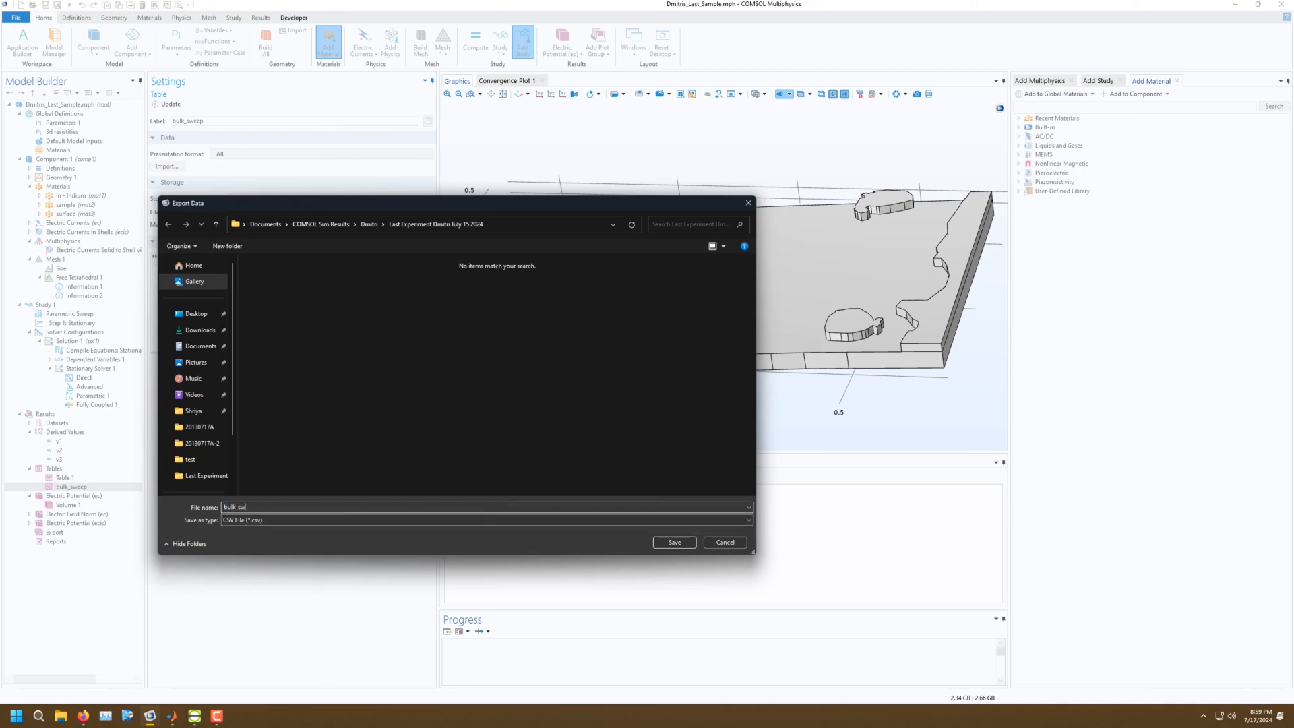
pyautogui.write('eep')
pyautogui.press('Return')
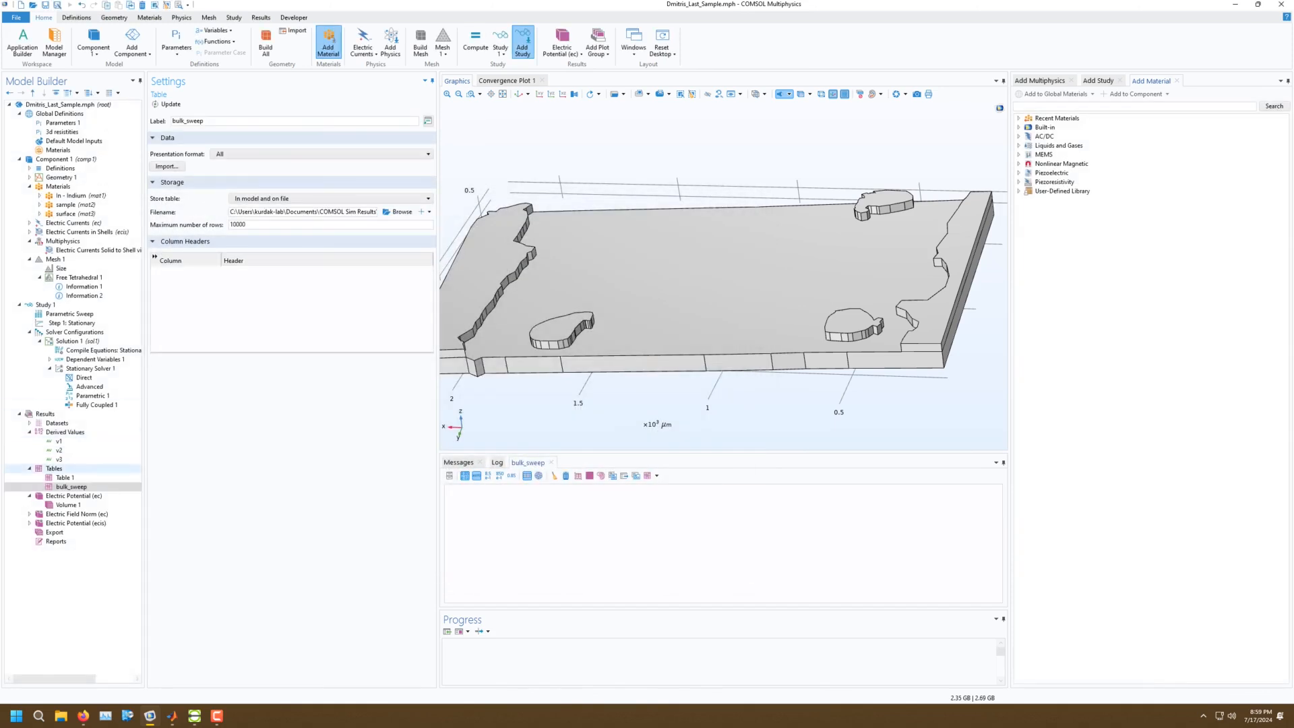
# Evaluate the surface averages v1, v2 and v3 into the bulk_sweep table.
pyautogui.rightClick(57, 432)
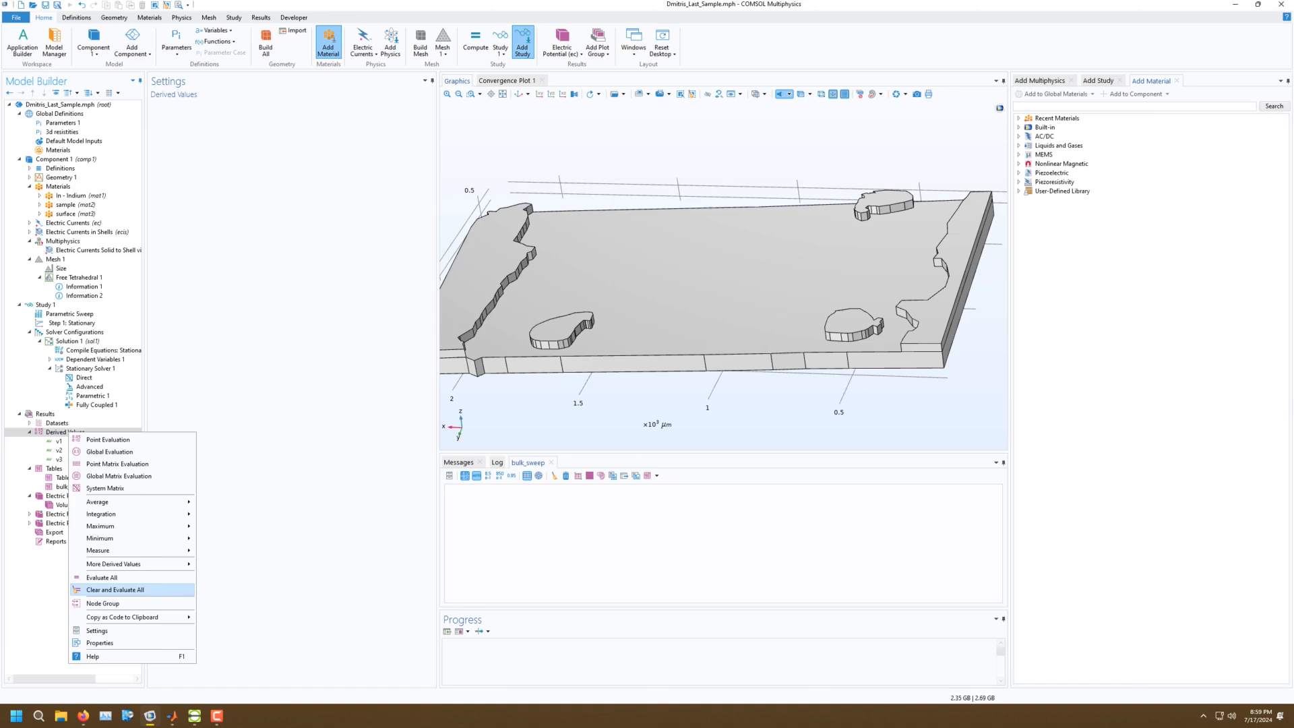
pyautogui.click(114, 590)
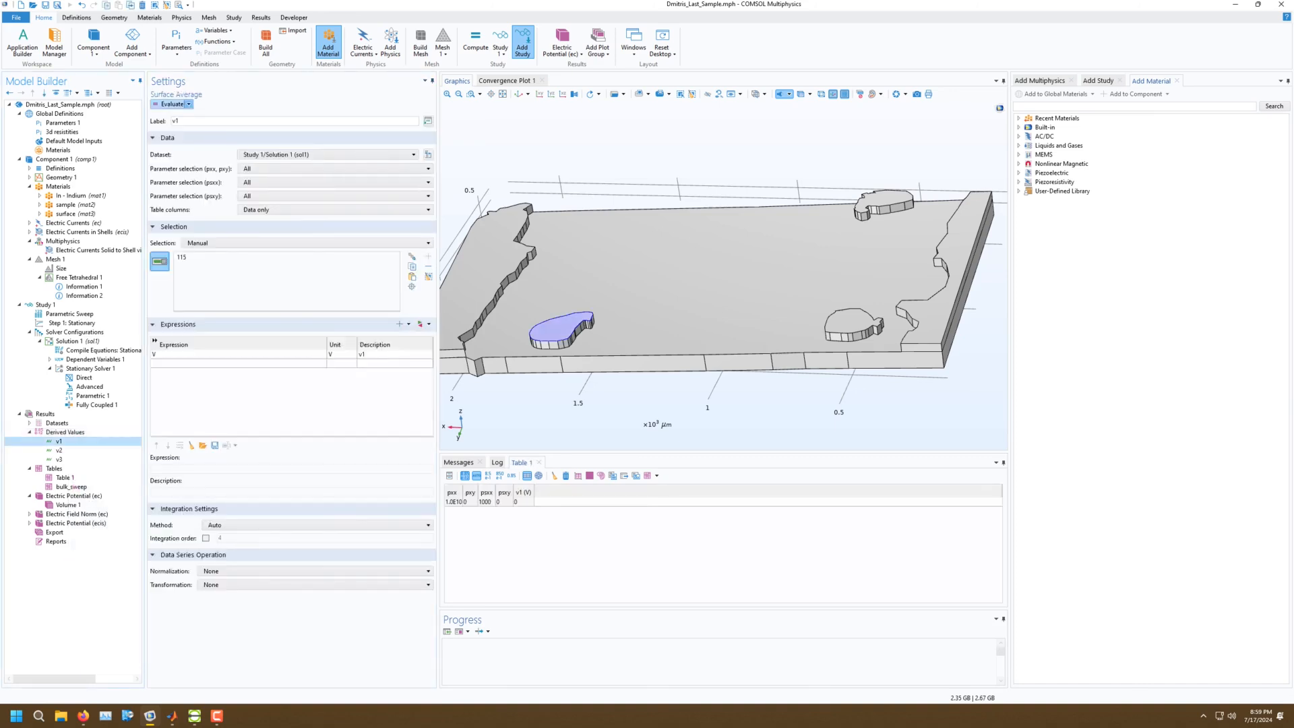
pyautogui.click(189, 105)
pyautogui.click(183, 140)
pyautogui.click(59, 450)
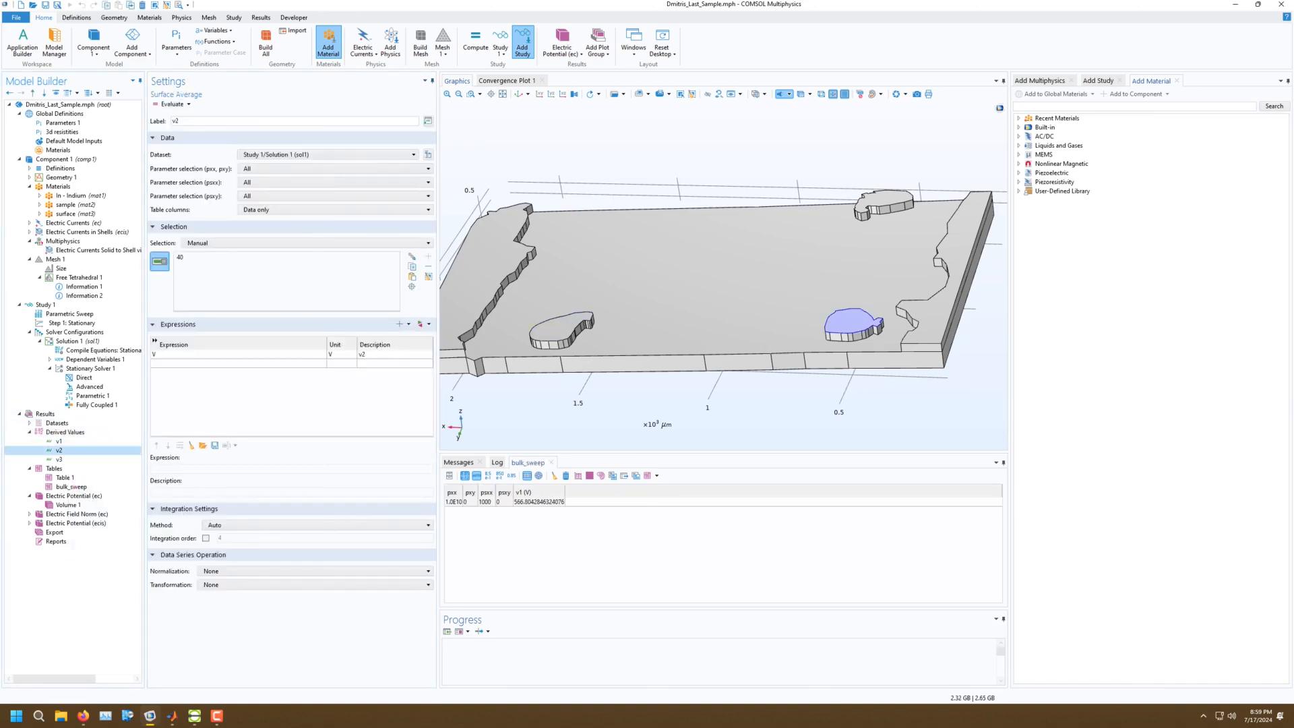
pyautogui.click(172, 104)
pyautogui.click(183, 140)
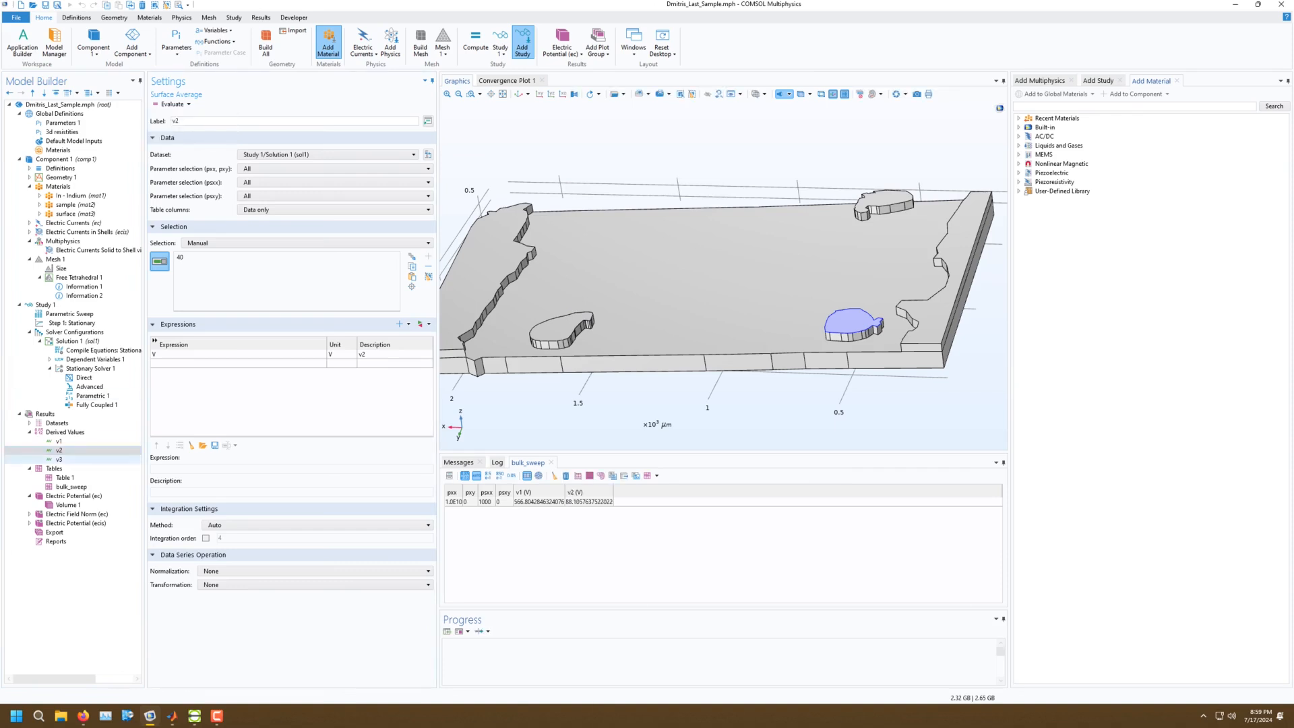
pyautogui.click(60, 459)
pyautogui.click(172, 105)
pyautogui.click(183, 140)
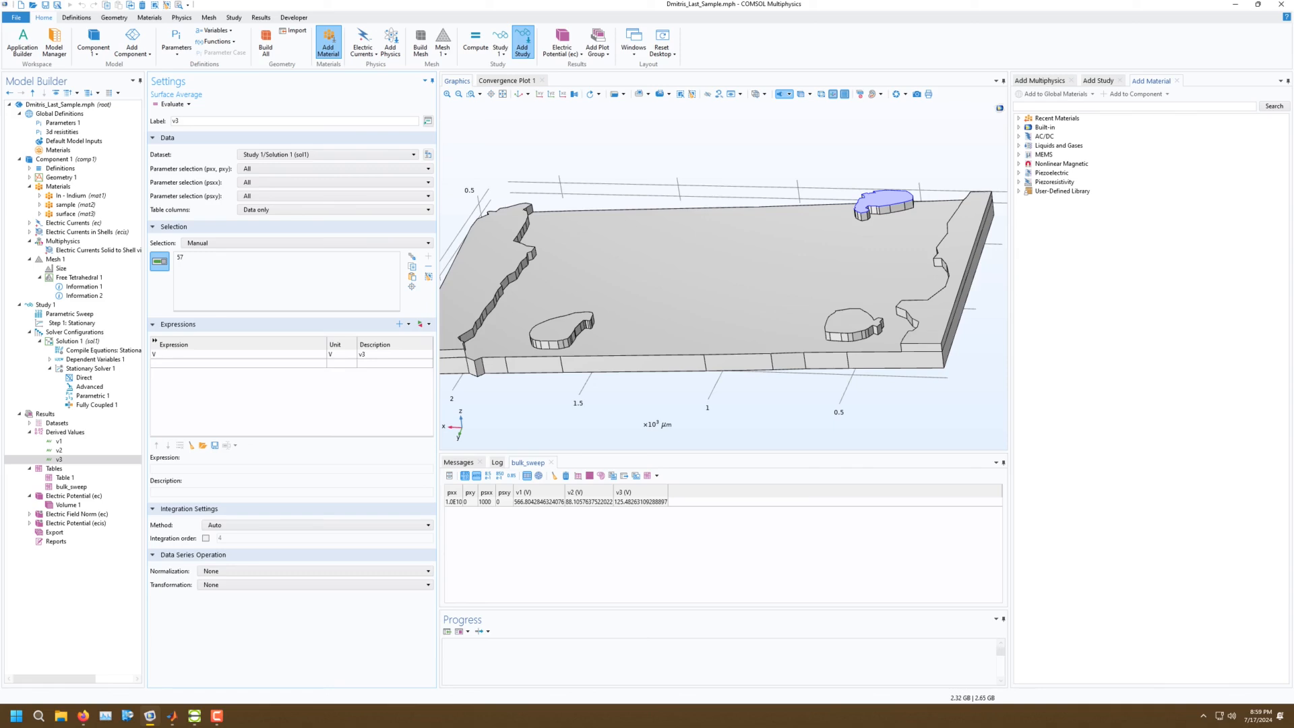
# Replace the pxx values in the Parametric Sweep with a logarithmic range from 1e-6 to 1e6 at 1 step per decade.
pyautogui.moveTo(727, 276); pyautogui.dragTo(687, 307)
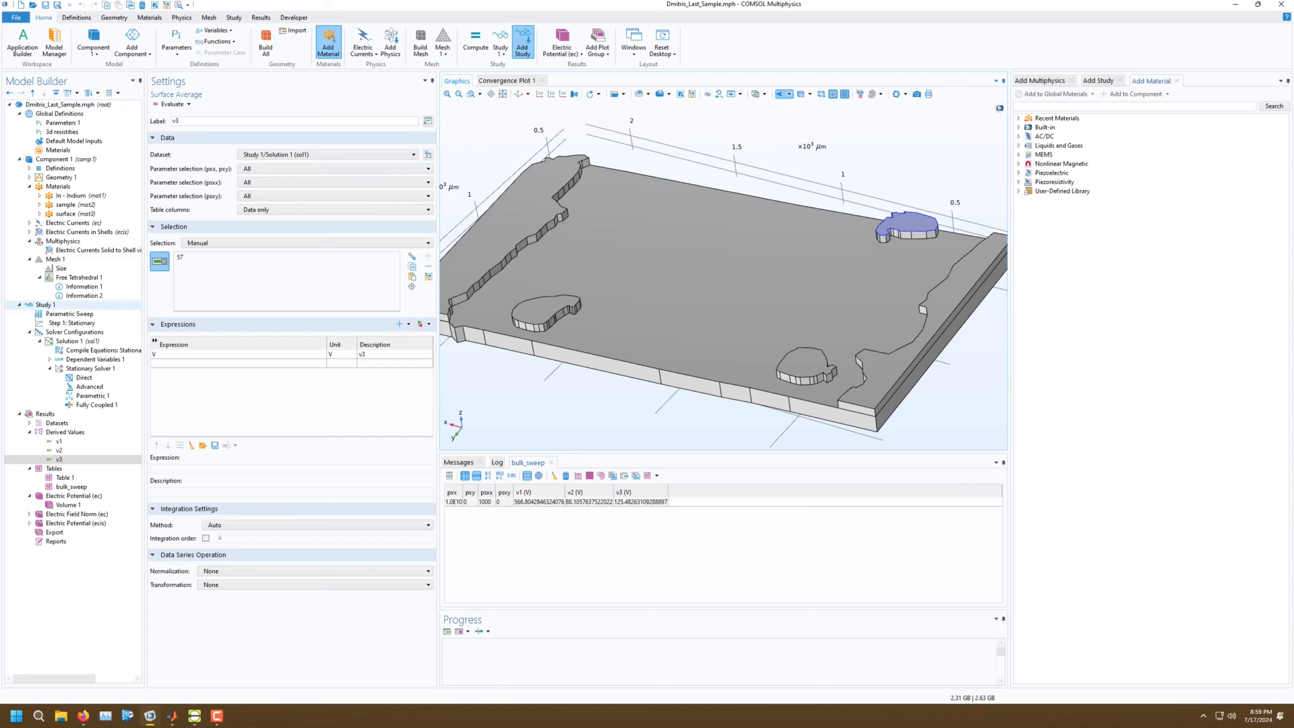
pyautogui.click(69, 314)
pyautogui.click(291, 182)
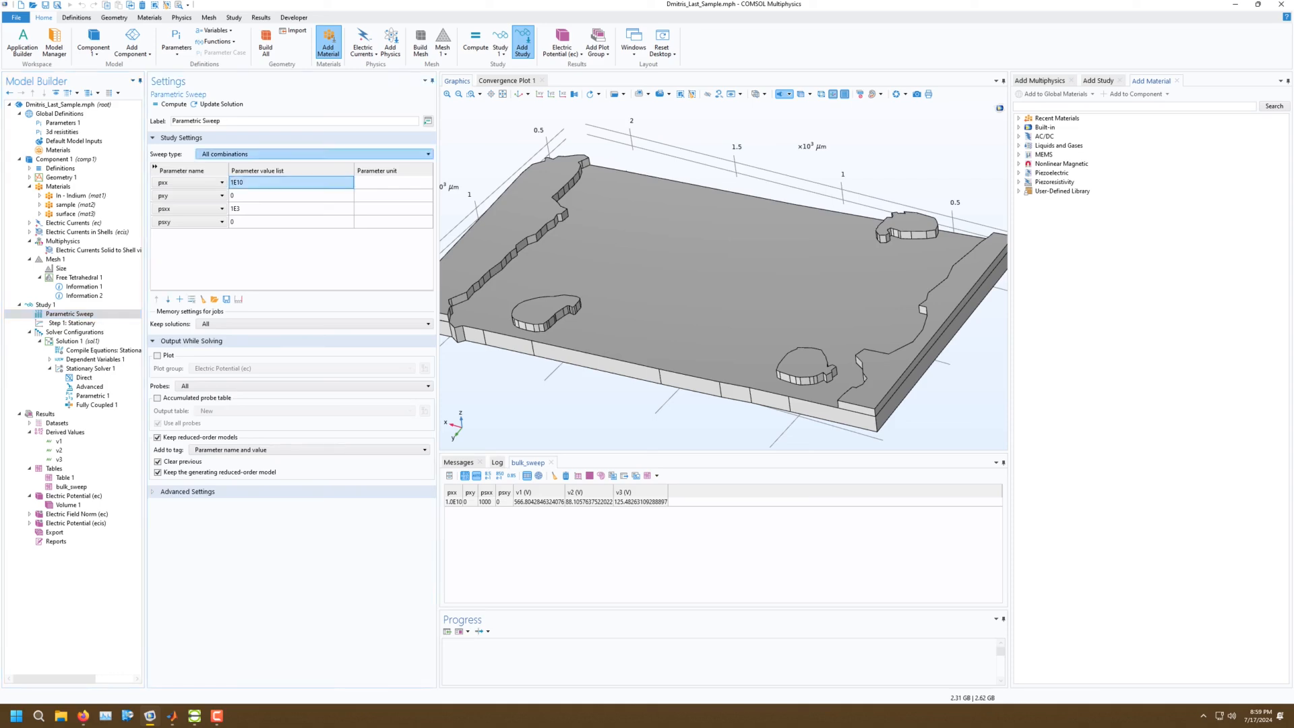
pyautogui.click(239, 299)
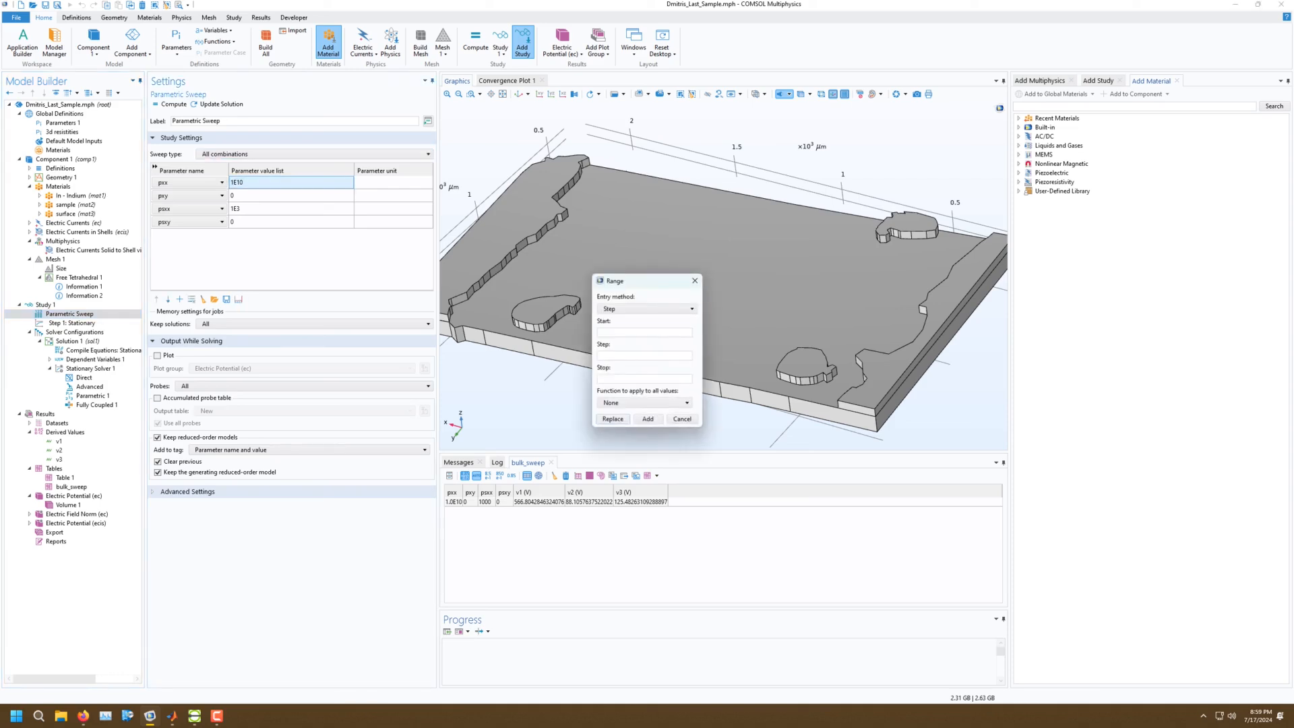
pyautogui.click(646, 308)
pyautogui.click(615, 339)
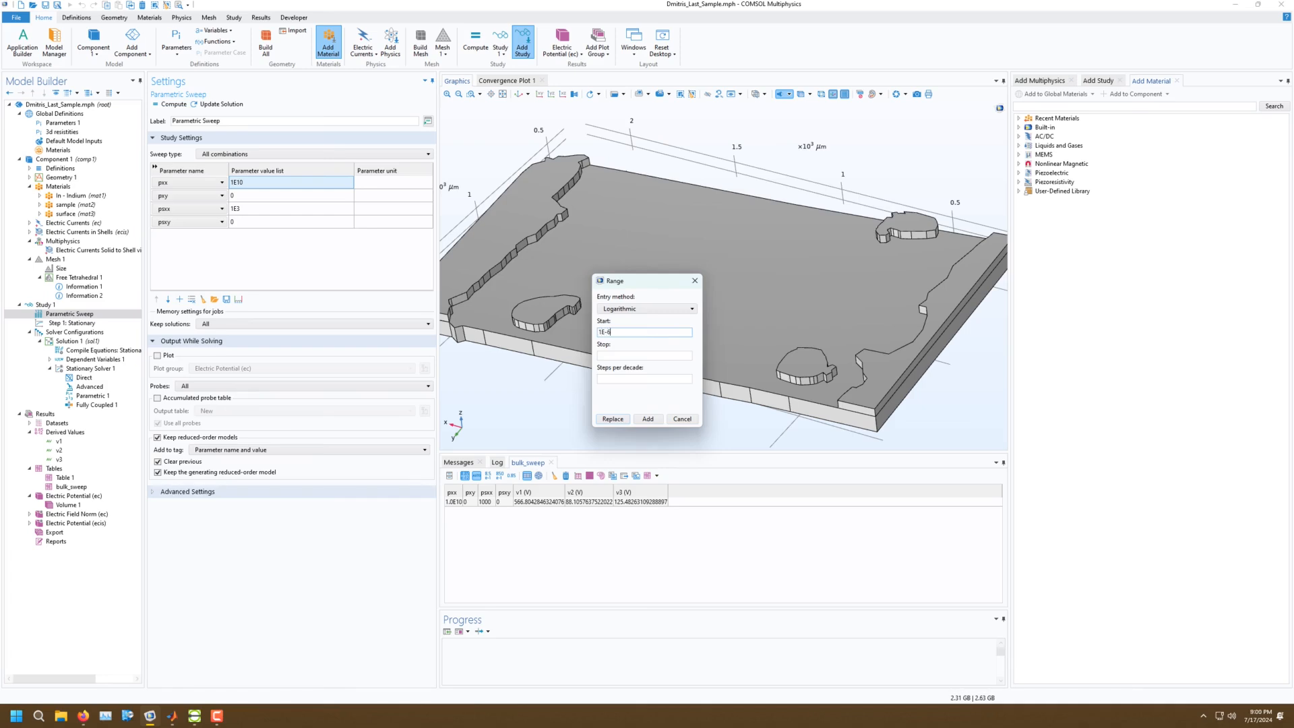
pyautogui.press('Tab')
pyautogui.click(613, 418)
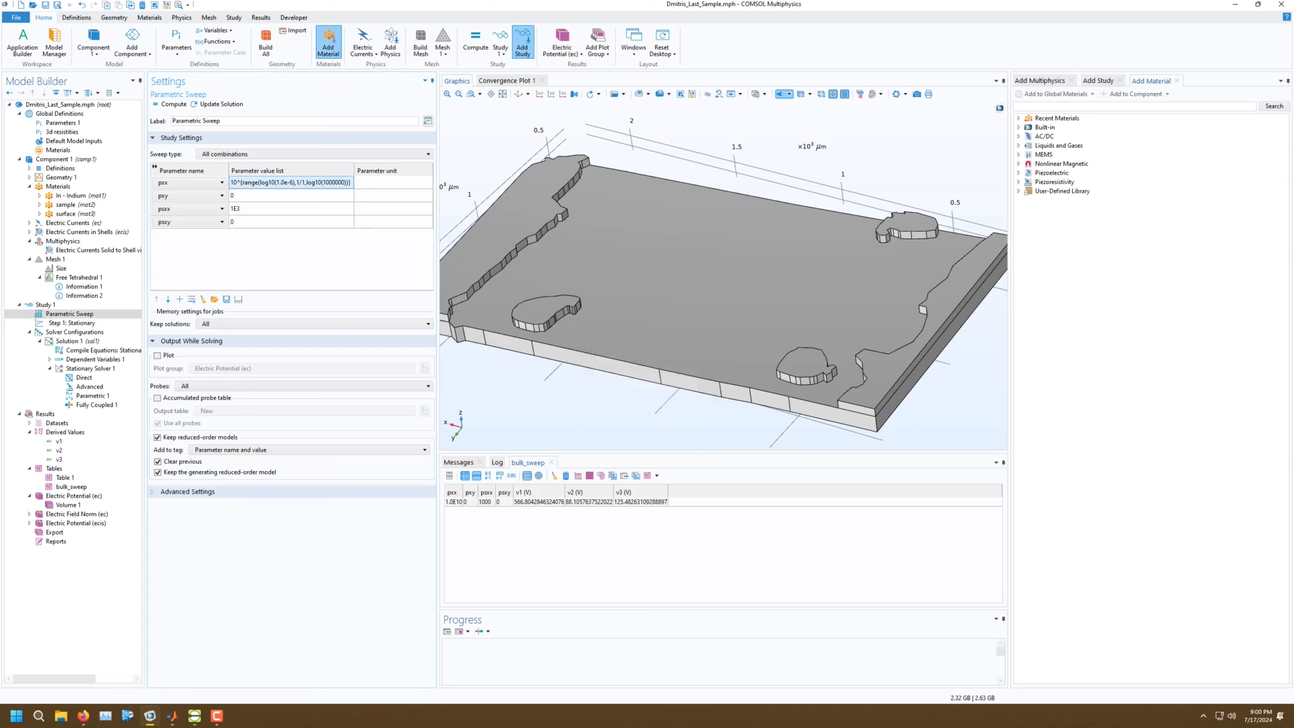
# Compute the parametric sweep and set the Electric Potential (ec) plot's parameter value to pxx=10, pxy=0.
pyautogui.click(173, 103)
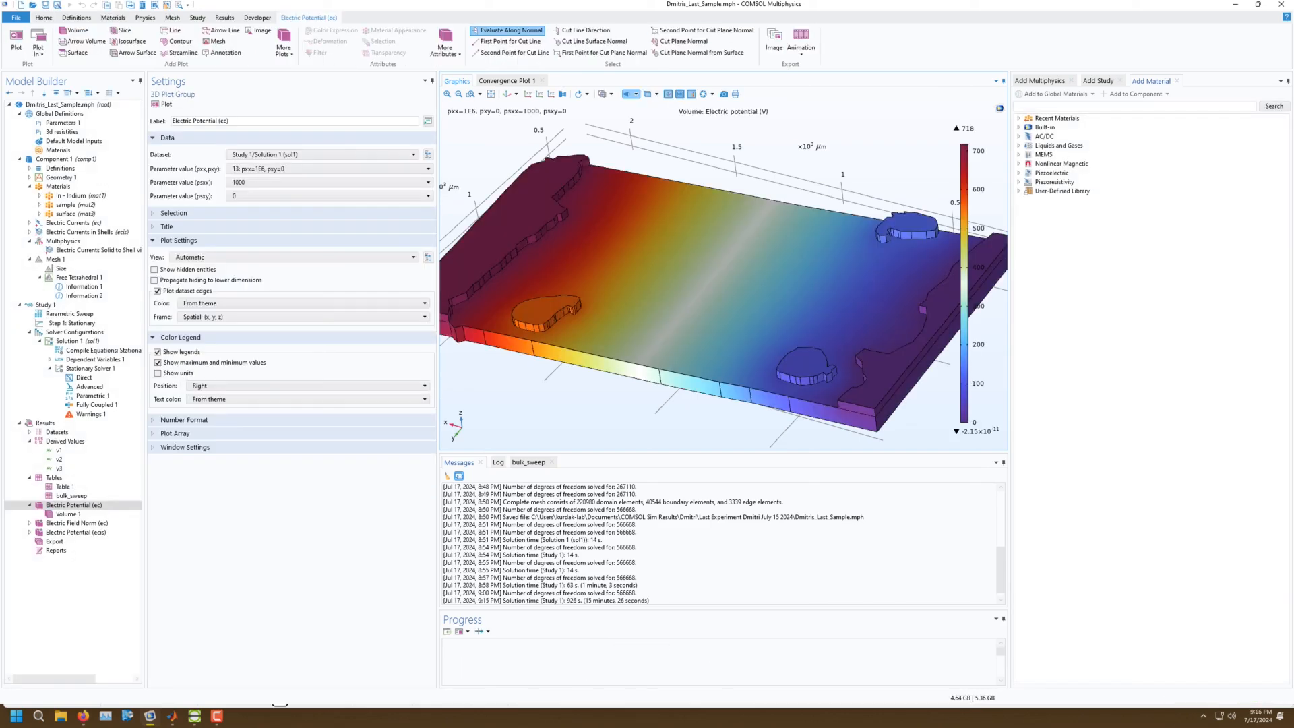
pyautogui.moveTo(725, 269); pyautogui.dragTo(758, 320)
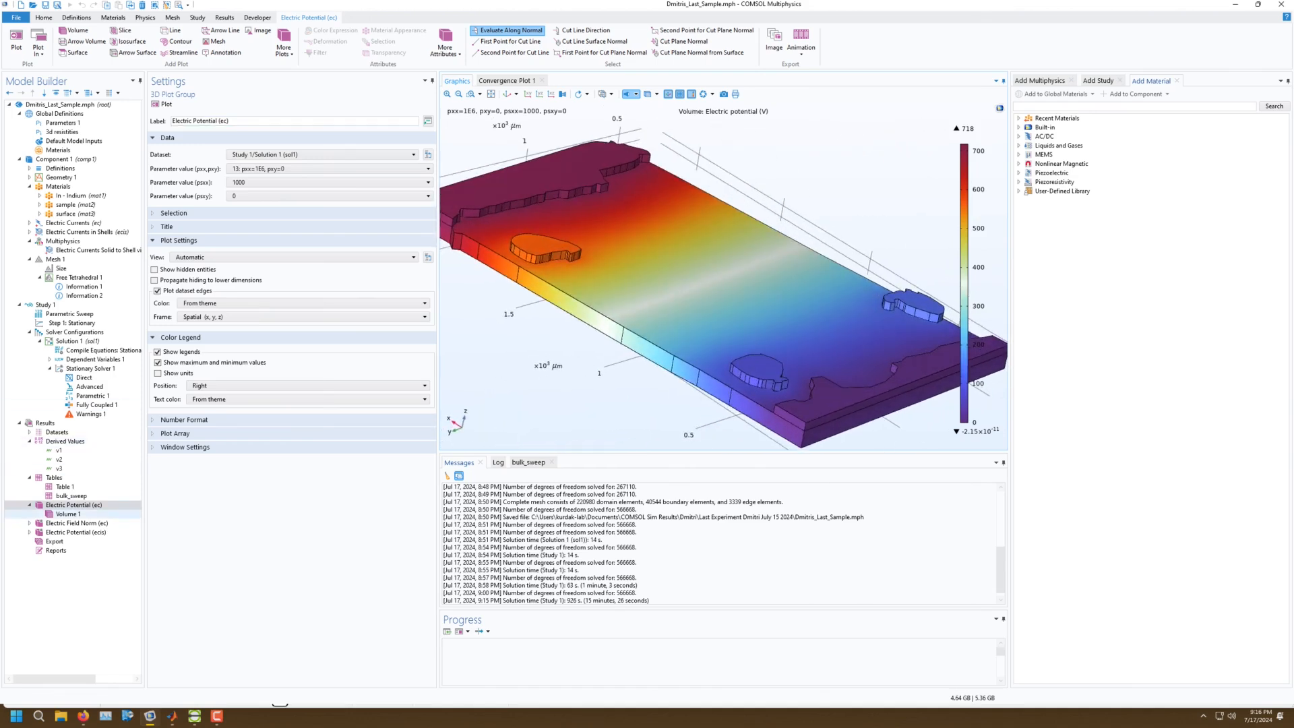
pyautogui.click(322, 154)
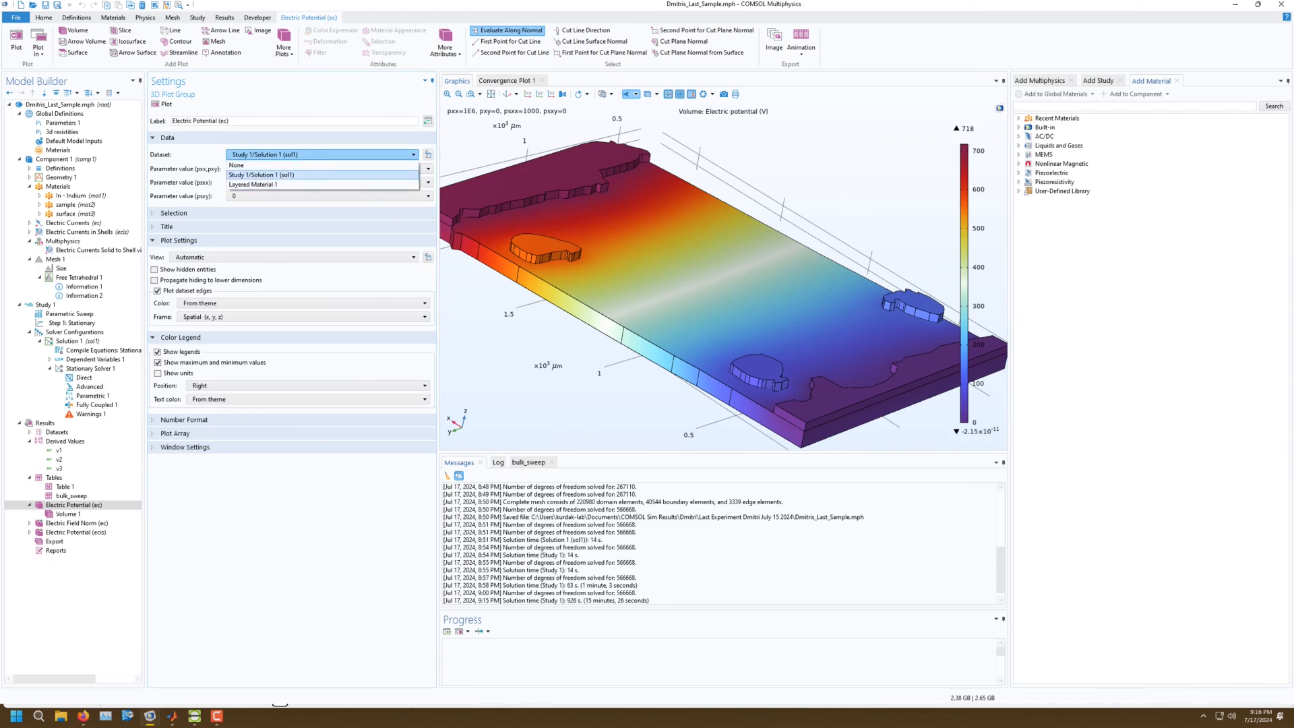
pyautogui.click(323, 175)
pyautogui.click(329, 168)
pyautogui.click(323, 198)
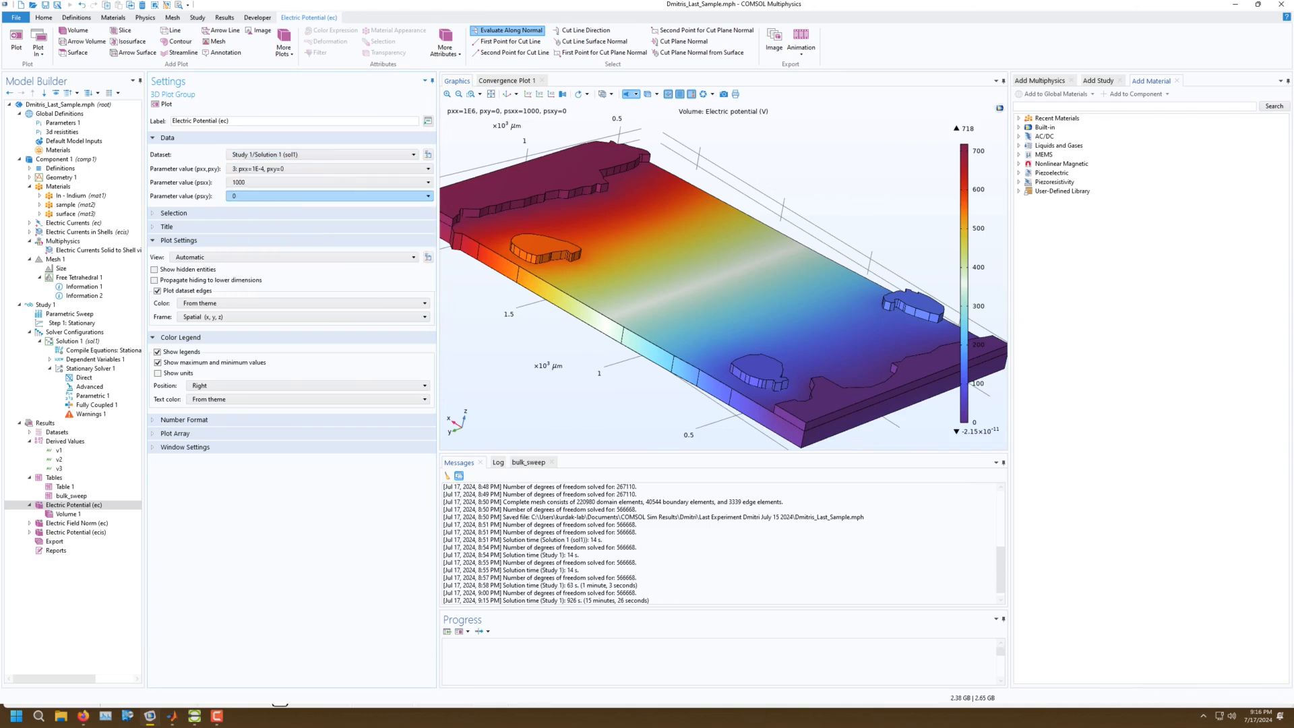
pyautogui.click(324, 169)
pyautogui.click(323, 270)
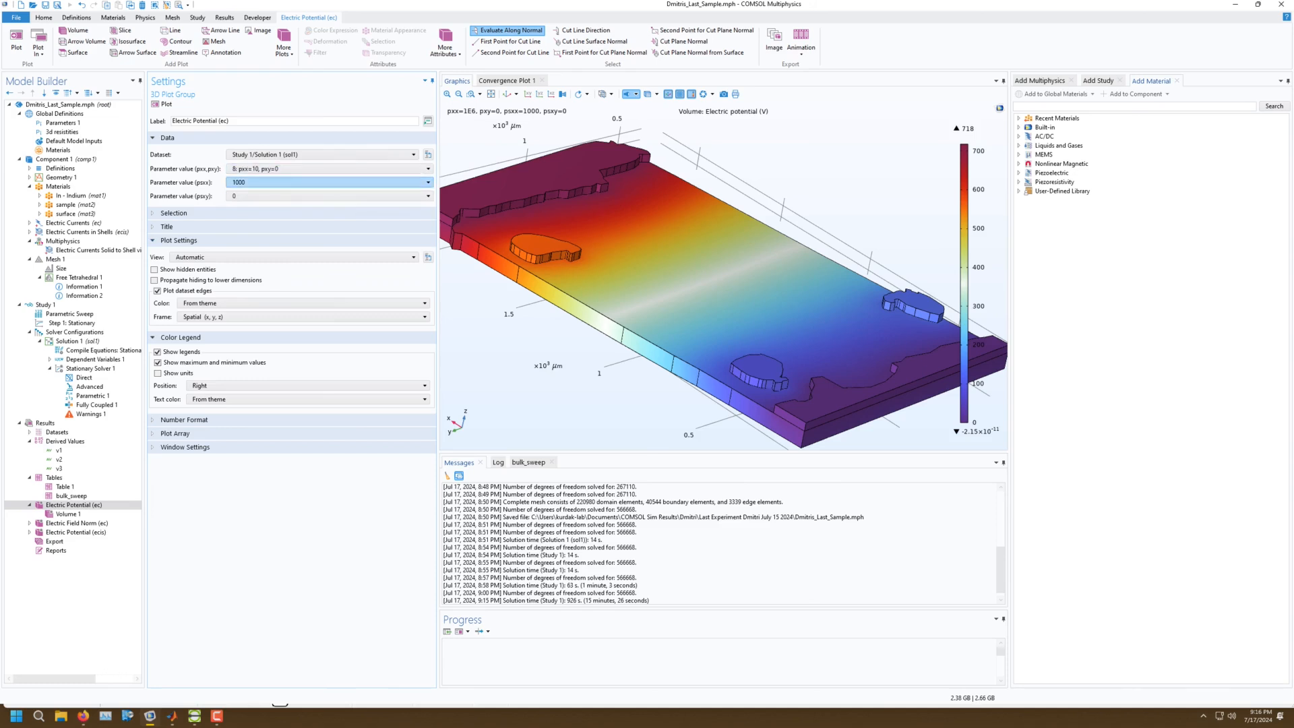
# Clear and re-evaluate all derived values for the sweep, and switch to the MATLAB script that reads bulk_sweep.csv.
pyautogui.click(65, 441)
pyautogui.rightClick(65, 442)
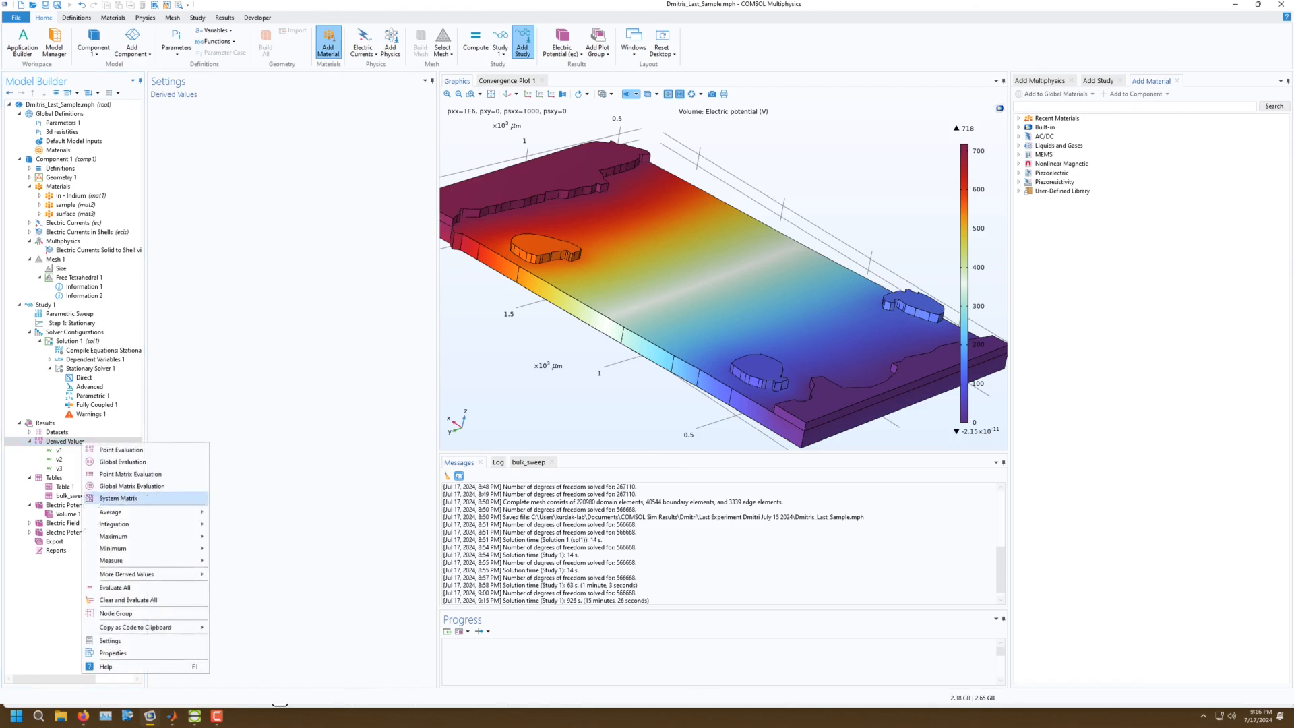
pyautogui.click(114, 611)
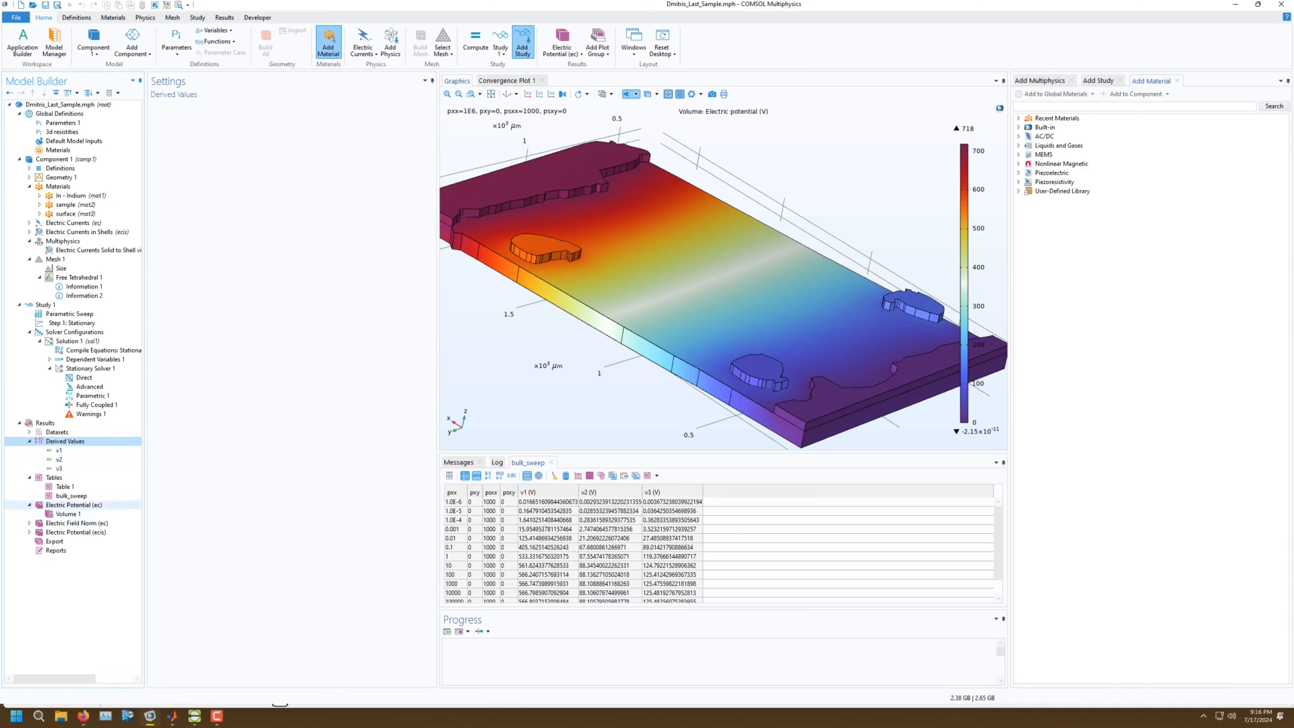
pyautogui.click(172, 717)
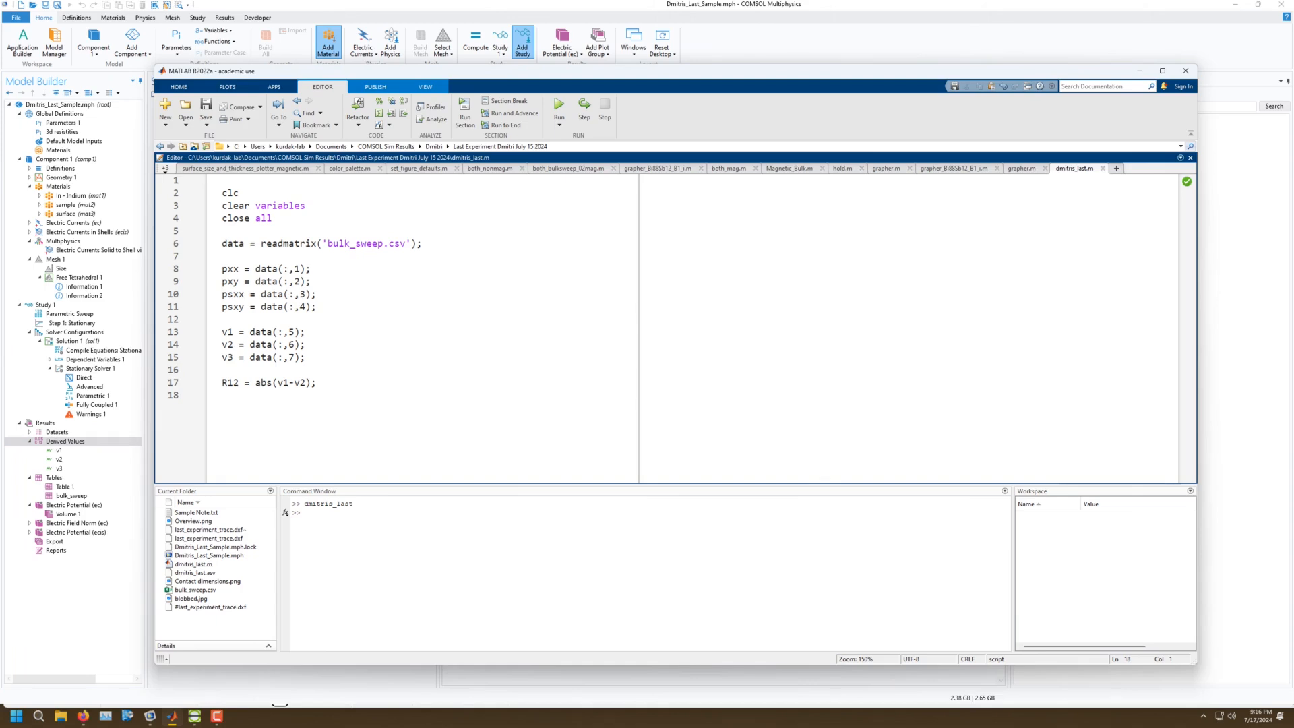
# Run the script to load the sweep data, and add the line plot(pxx,R12) after the R12 calculation.
pyautogui.click(559, 109)
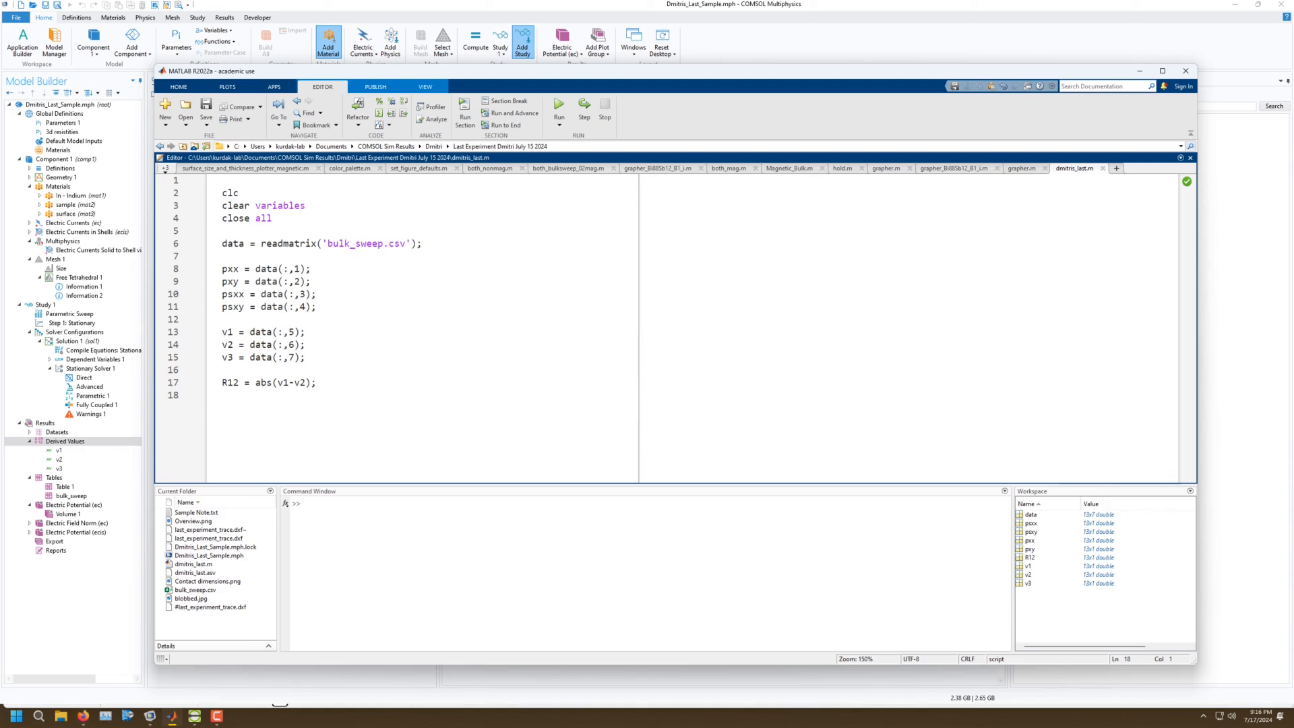
pyautogui.press('Return')
pyautogui.write('plot(')
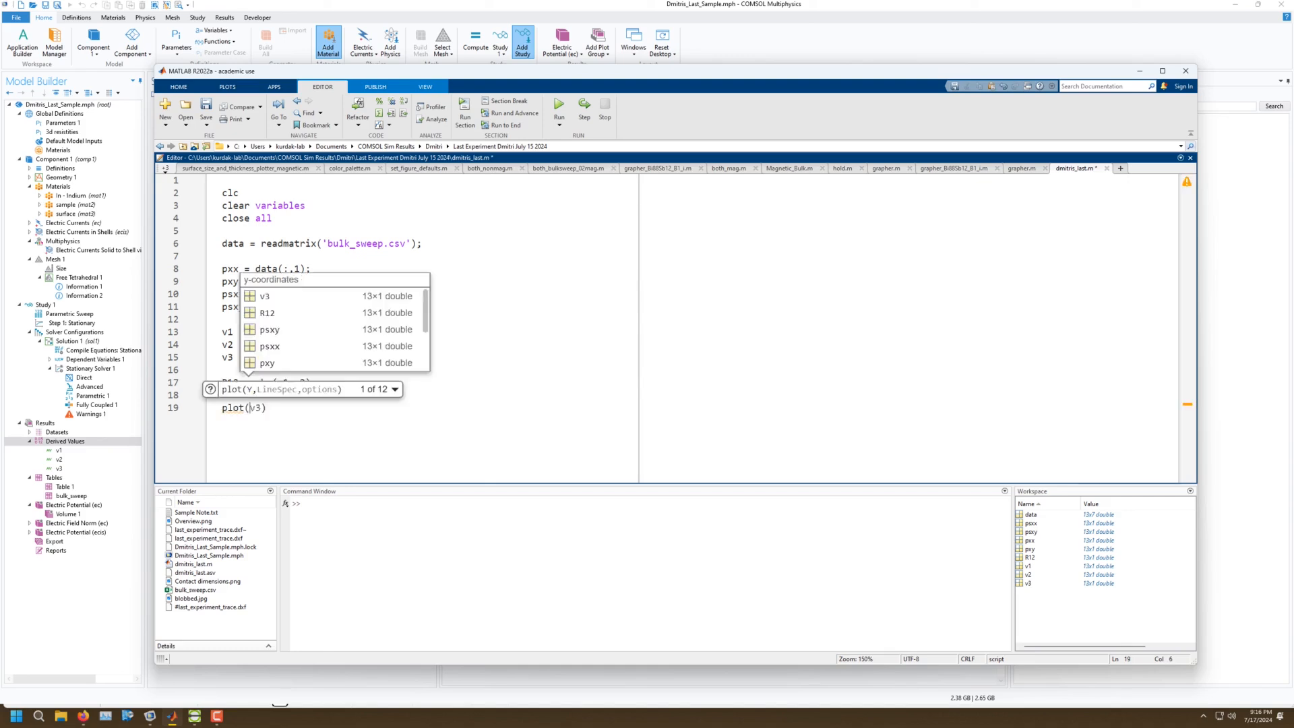
pyautogui.write('pxx,')
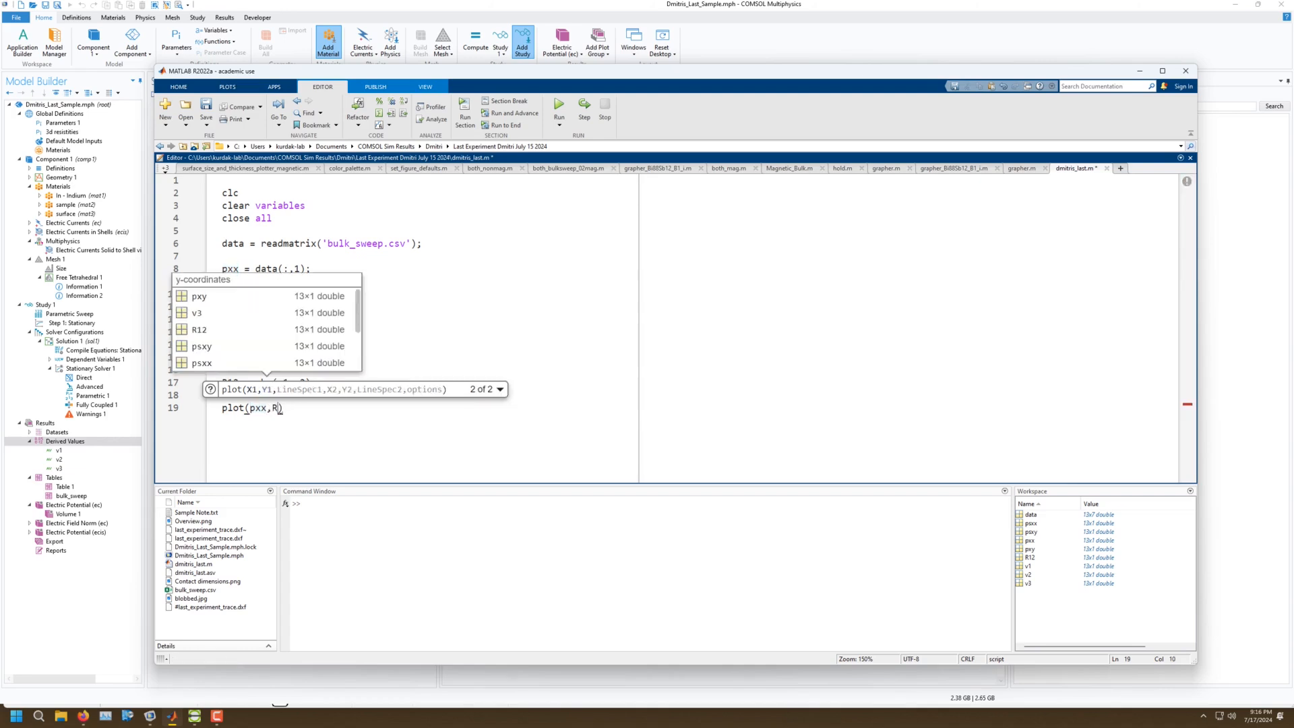
pyautogui.write('R12')
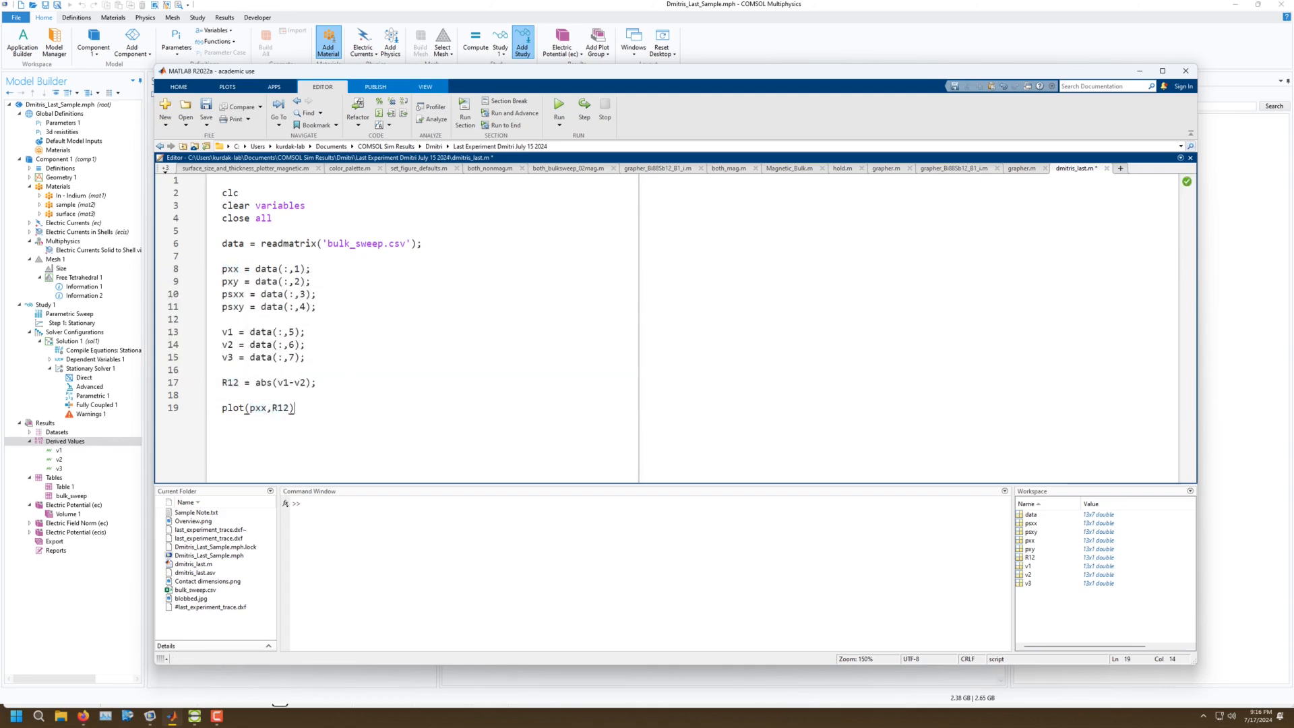
# Add set(gca, 'XScale','log') below the plot line, run the script to view the curve, and close the figure.
pyautogui.press('Return')
pyautogui.write("set(gca, '")
pyautogui.write("XScale','log")
pyautogui.press('F5')
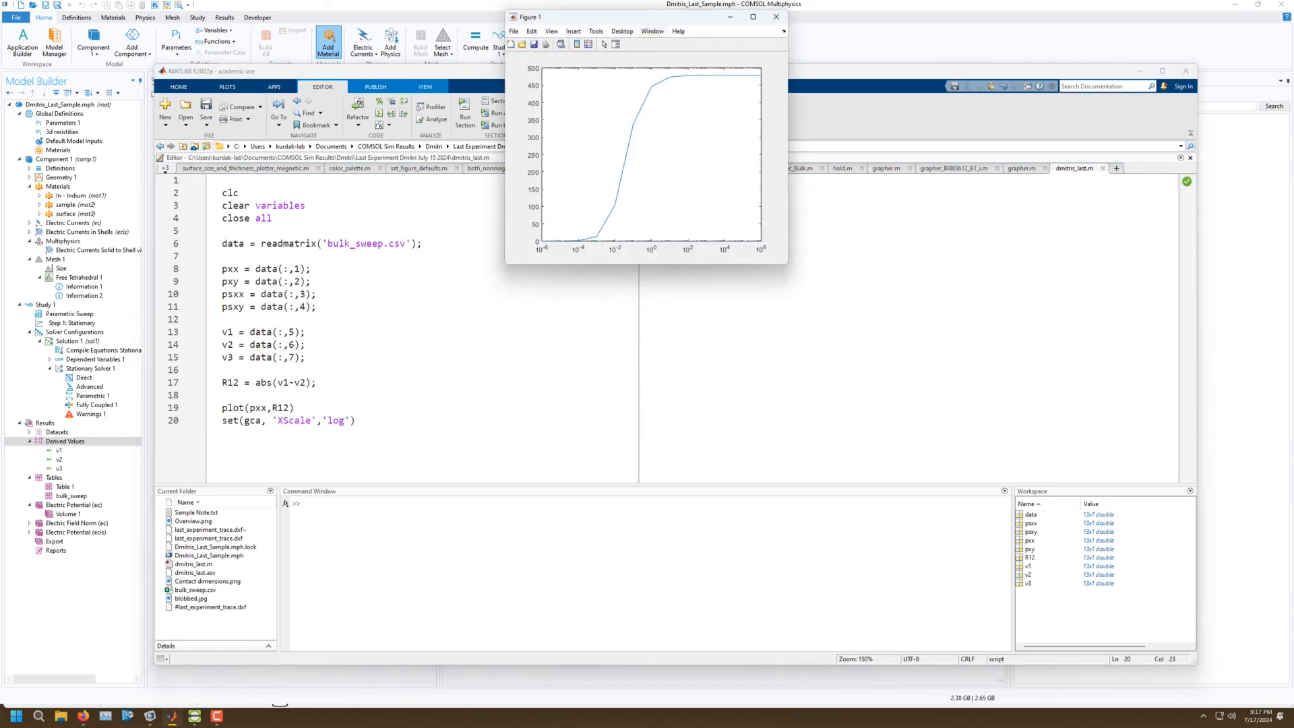
pyautogui.moveTo(650, 17); pyautogui.dragTo(890, 188)
pyautogui.click(1017, 188)
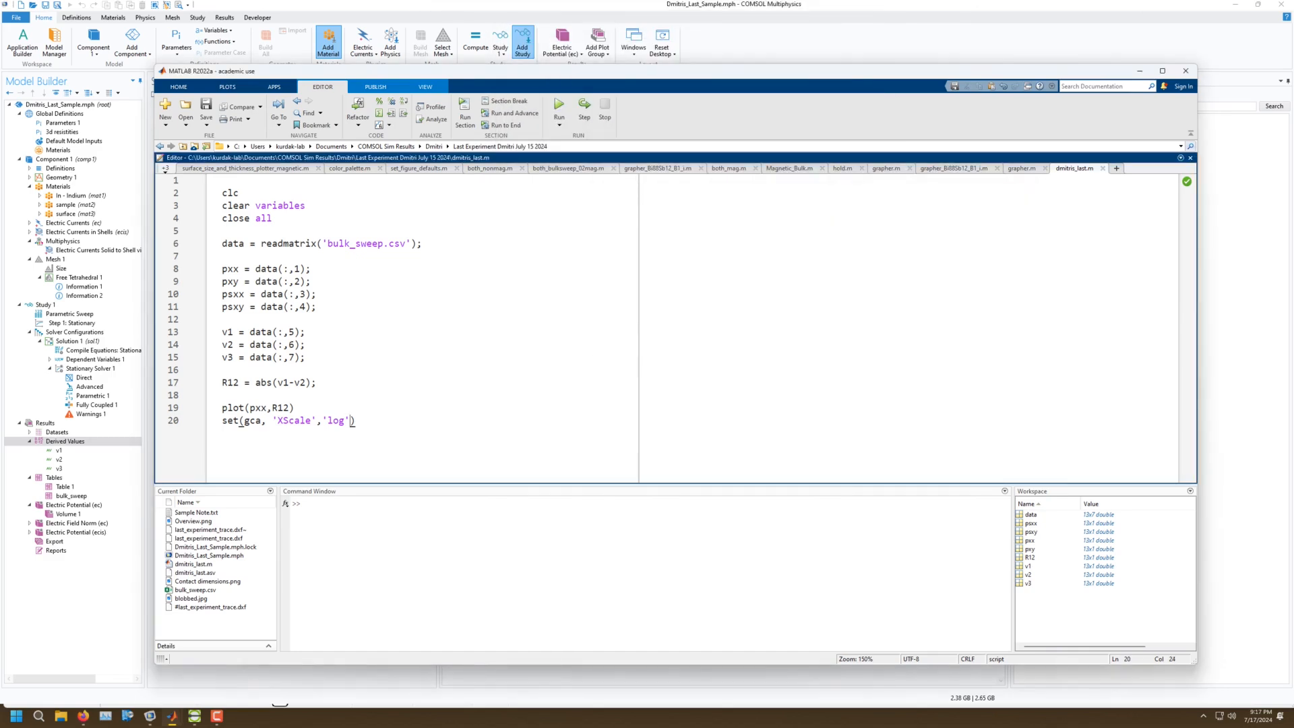
# Extend the set(gca) line with 'YScale', 'log' and rerun the script to plot R12 against pxx on log-log axes.
pyautogui.write(",'YScale', 'log")
pyautogui.press('F5')
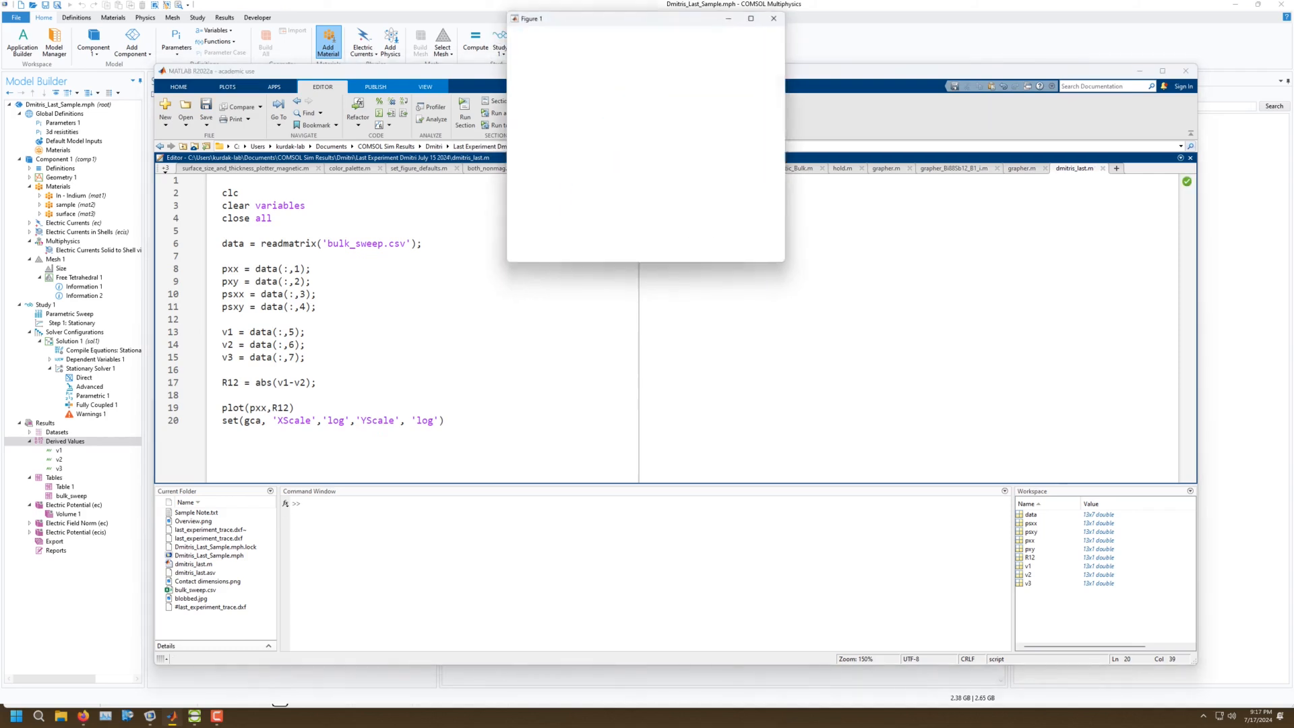
pyautogui.moveTo(573, 17); pyautogui.dragTo(766, 197)
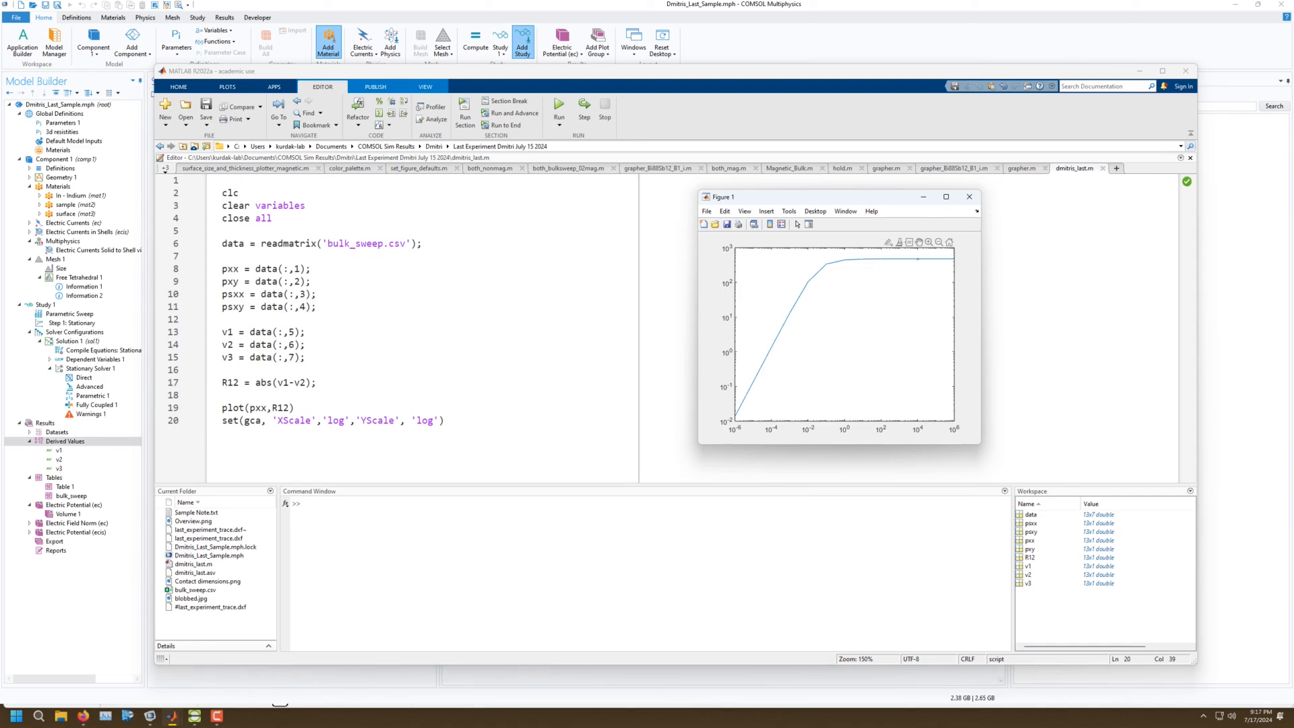
# Enlarge the log-log figure window to examine the R12 curve and move it clear of the script code.
pyautogui.moveTo(935, 259)
pyautogui.moveTo(699, 444); pyautogui.dragTo(272, 652)
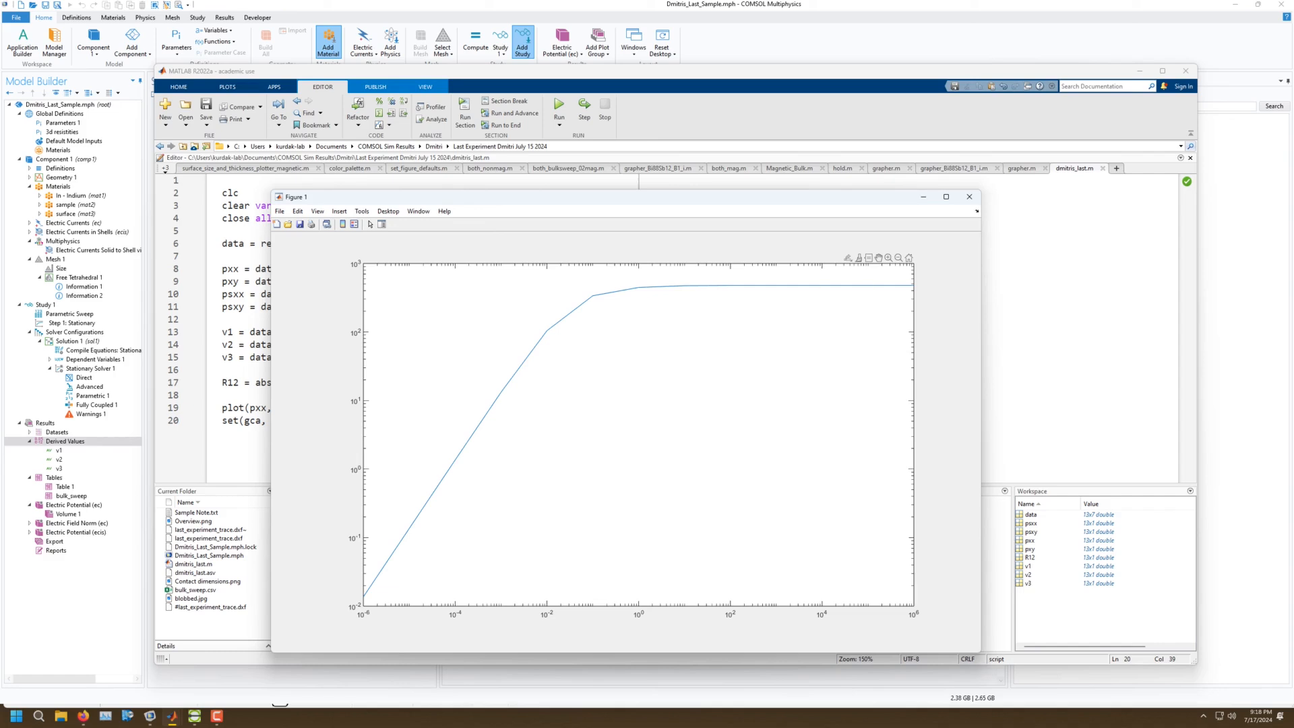
pyautogui.moveTo(822, 285)
pyautogui.moveTo(593, 197); pyautogui.dragTo(757, 128)
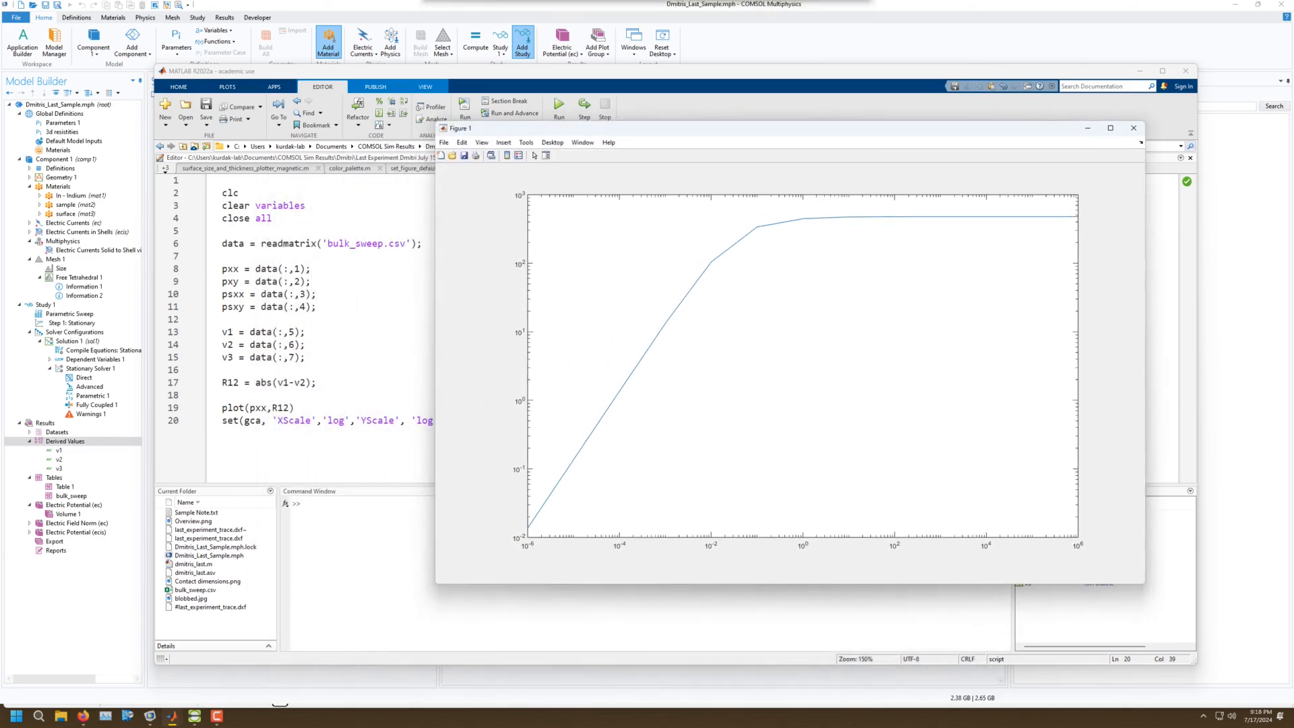
# Switch to COMSOL and examine the electric potential volume plot of the sample from different angles.
pyautogui.click(762, 45)
pyautogui.moveTo(708, 297)
pyautogui.mouseDown()
pyautogui.moveTo(680, 250)
pyautogui.moveTo(735, 270)
pyautogui.moveTo(707, 303)
pyautogui.mouseUp()
pyautogui.moveTo(707, 303); pyautogui.dragTo(742, 309, button='right')
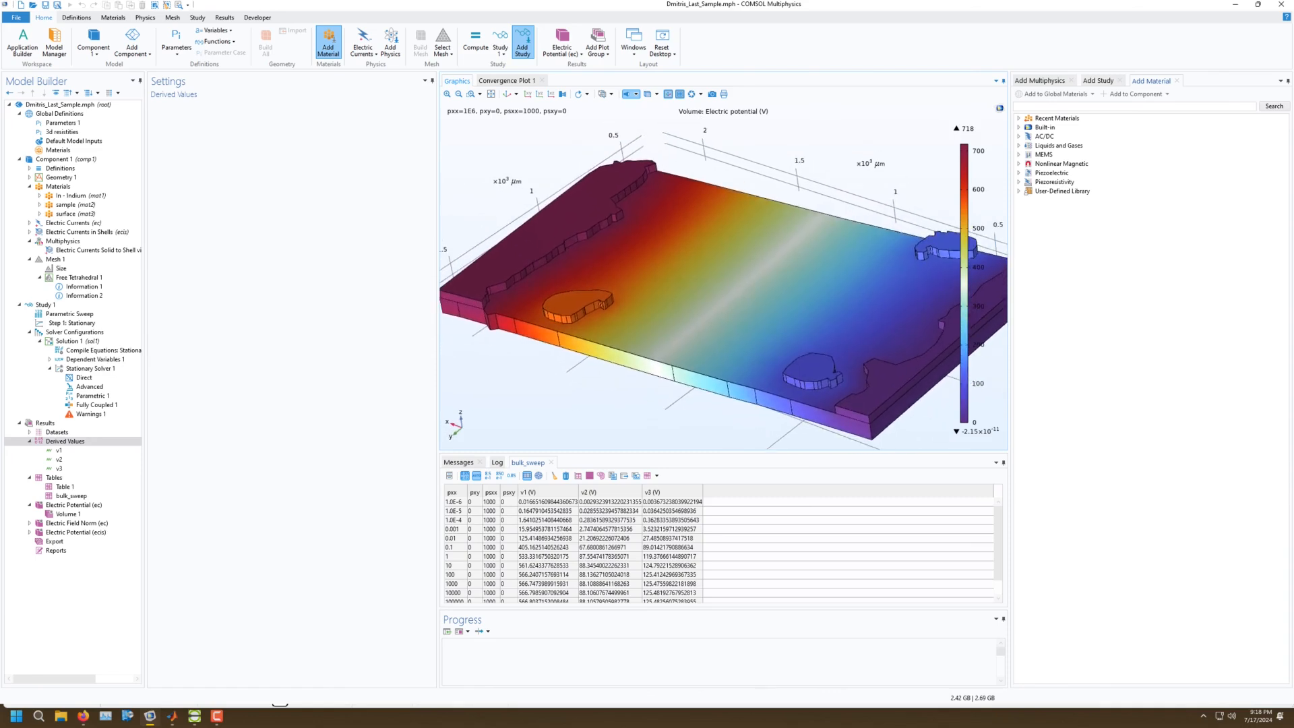
pyautogui.moveTo(742, 309); pyautogui.dragTo(787, 392)
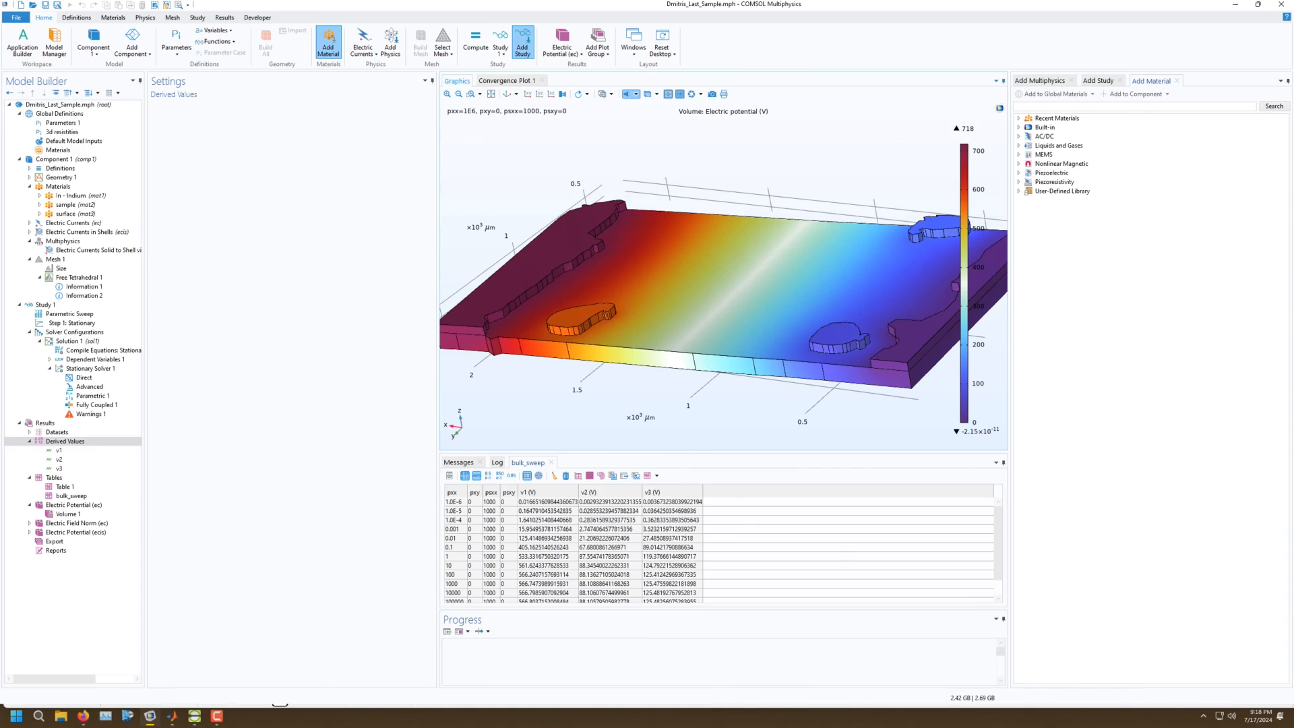